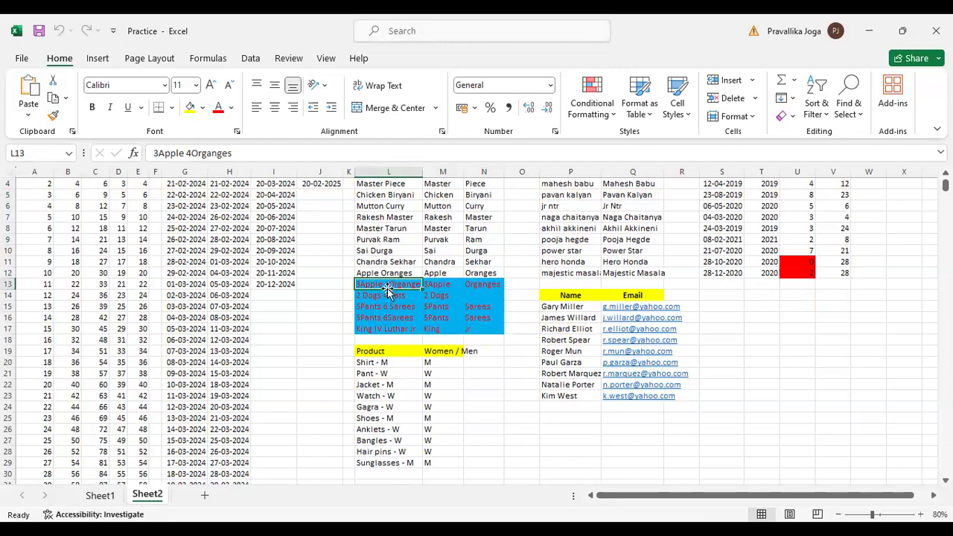
Step: Examine how the number-and-word entries in L13:L16 were split into the First Name and Last Name columns
key(Tab)
key(Tab)
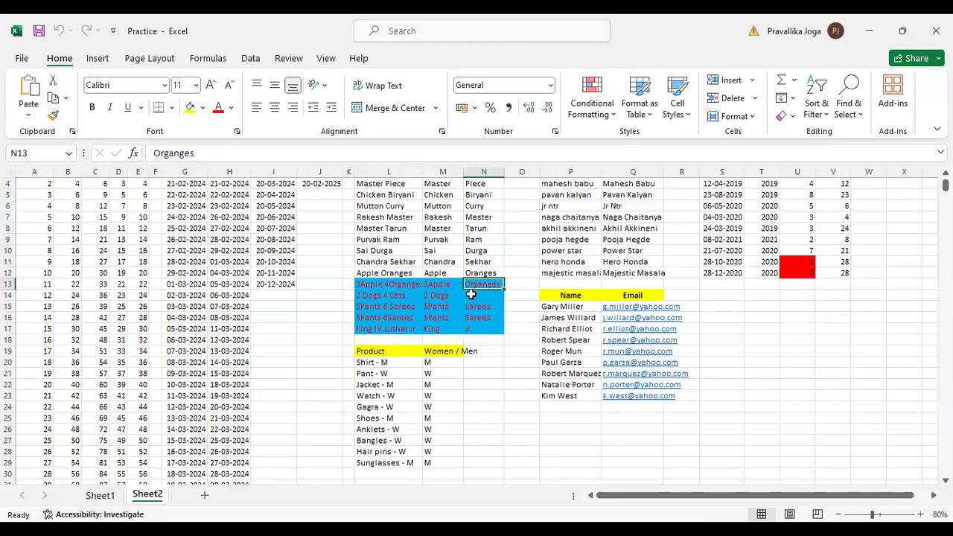
key(Tab)
key(Tab)
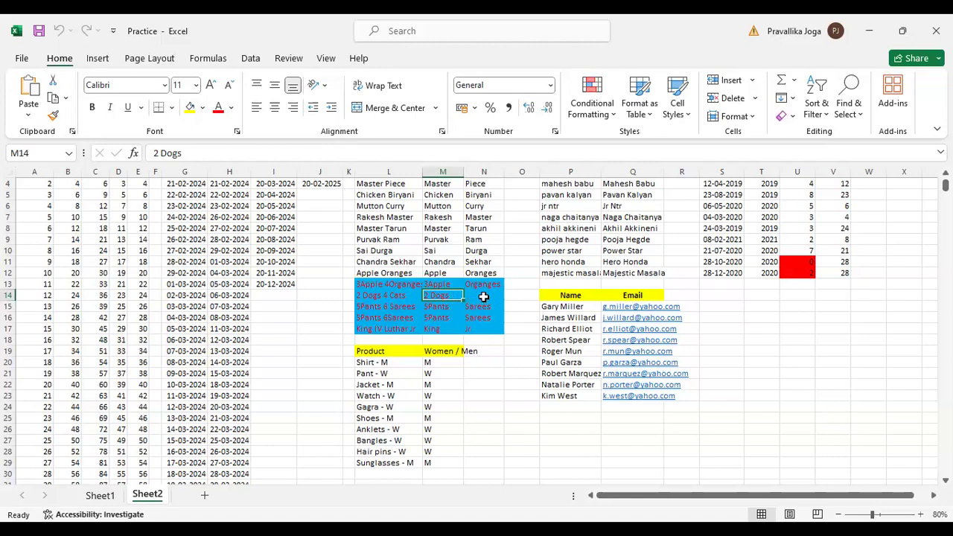
key(Tab)
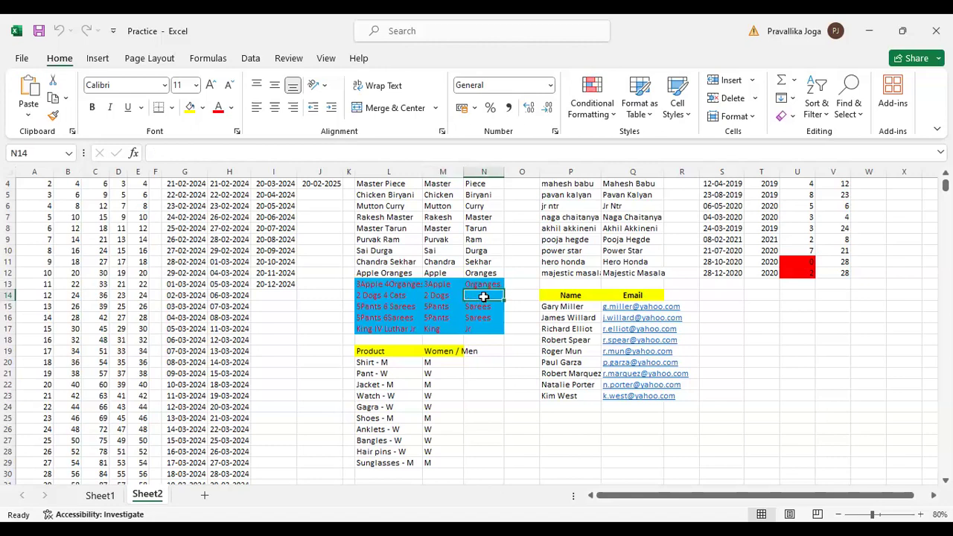
click(408, 296)
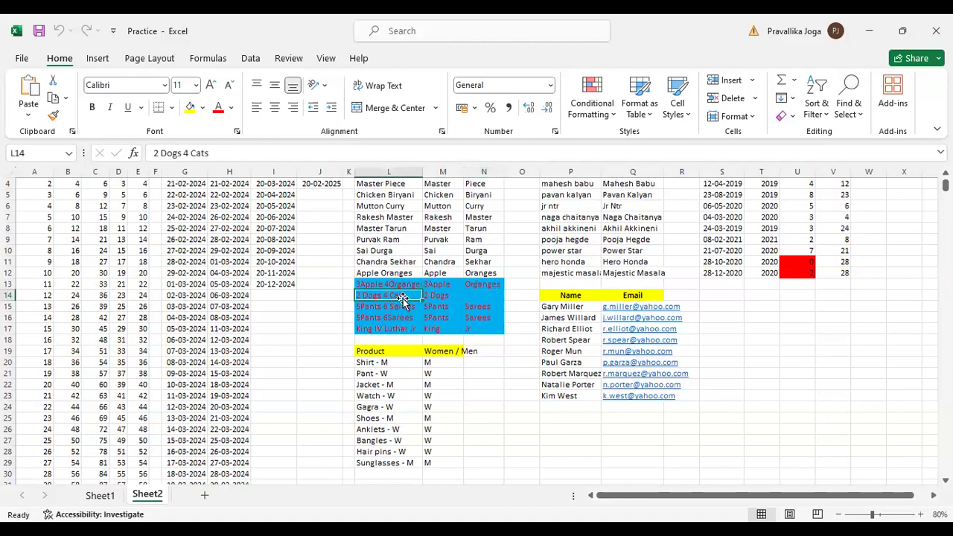
click(486, 296)
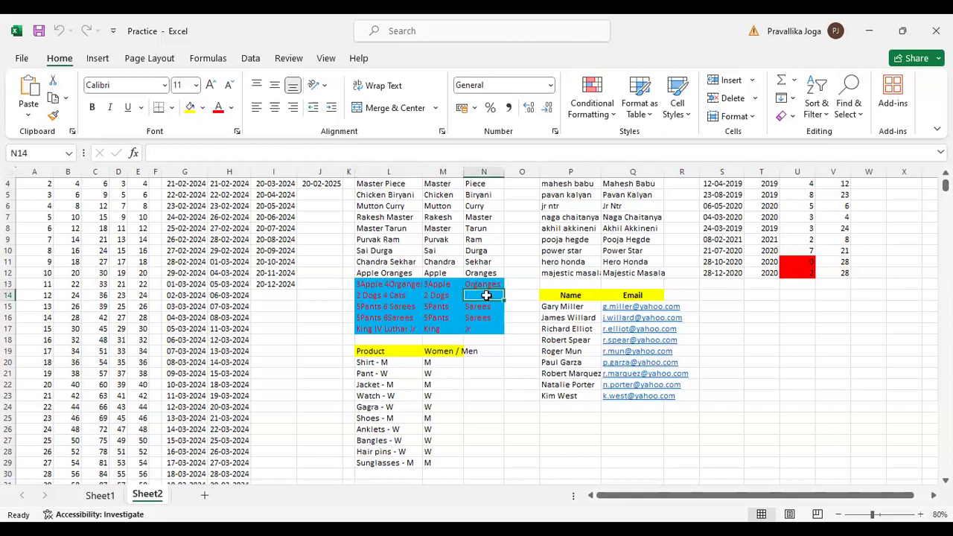
click(385, 306)
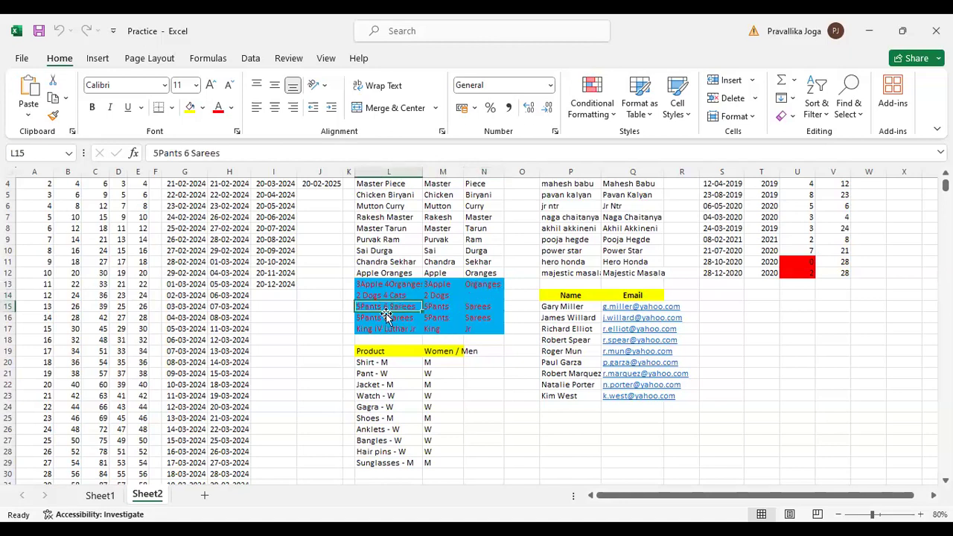
click(450, 307)
click(476, 307)
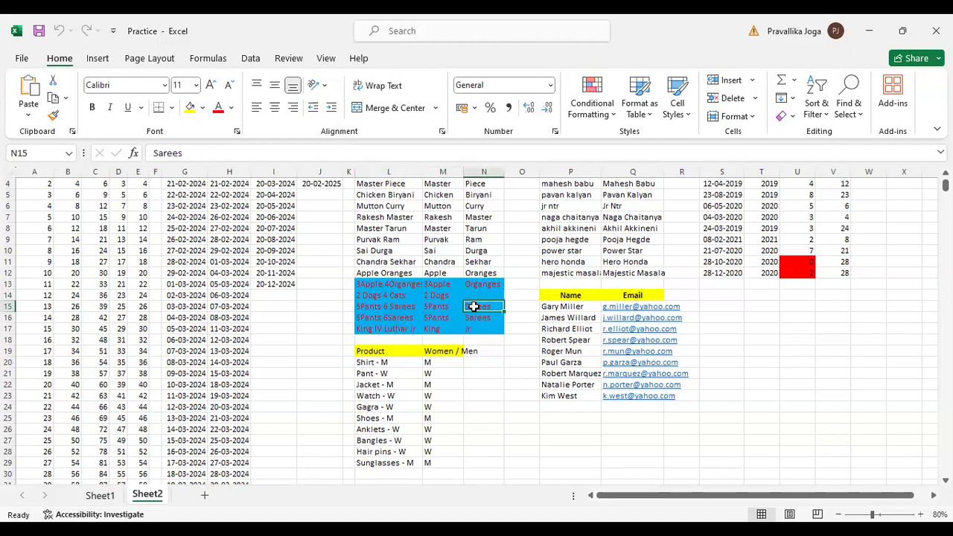
click(401, 307)
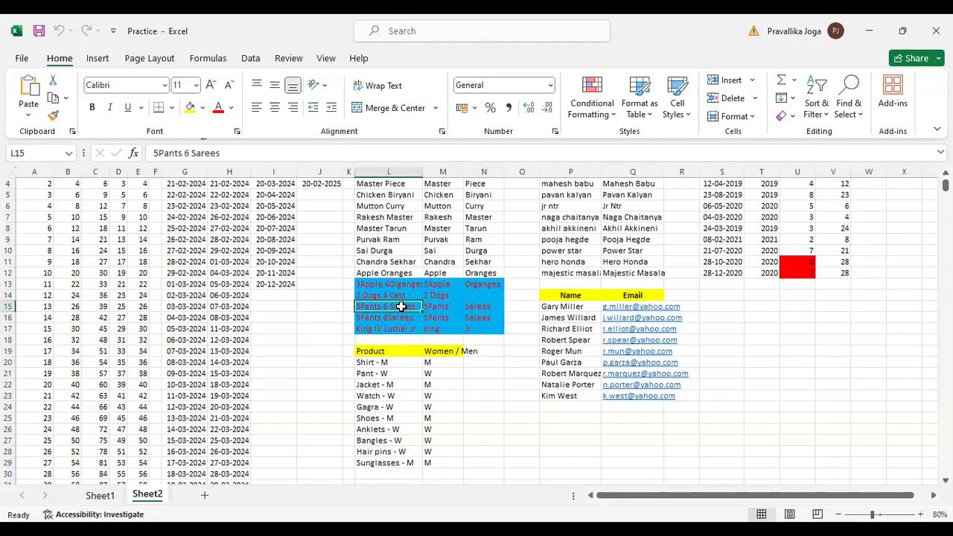
click(403, 319)
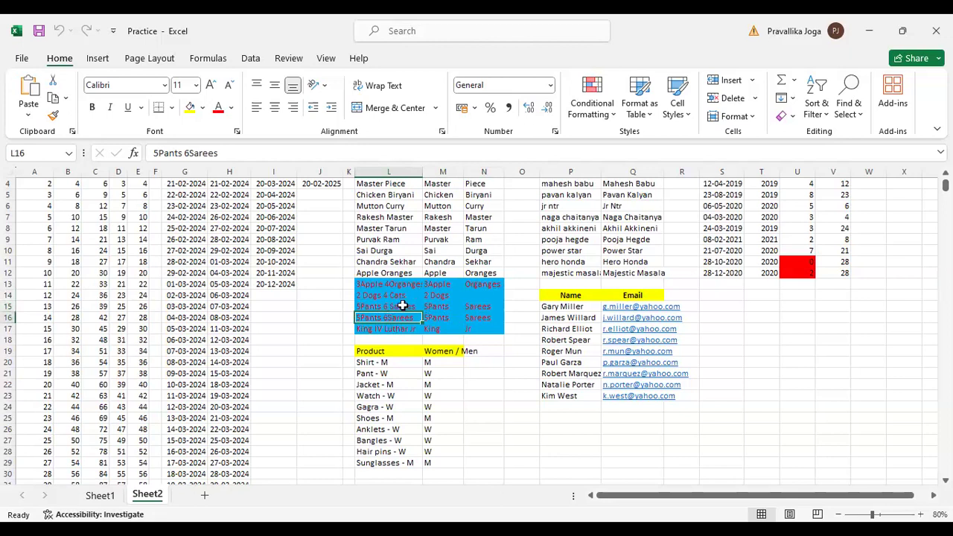
click(484, 306)
click(395, 316)
click(480, 318)
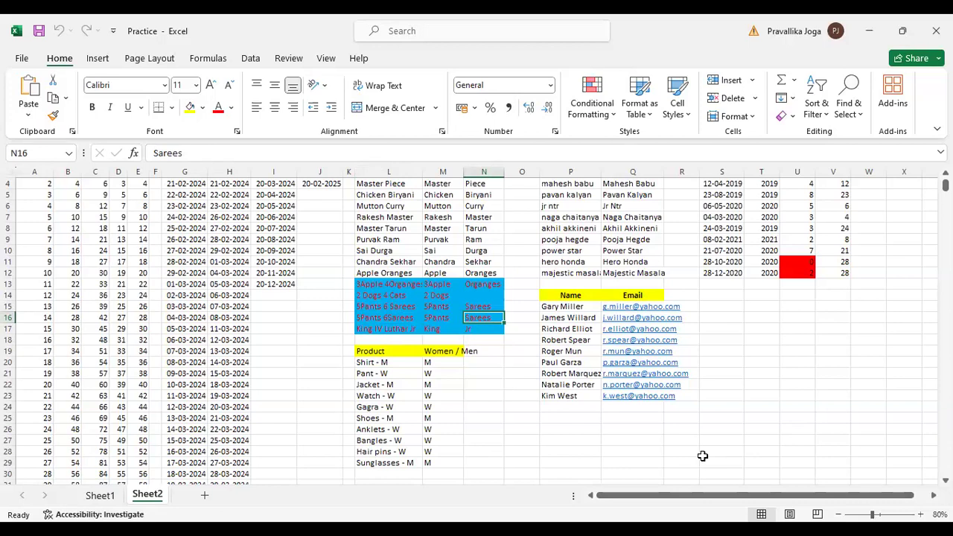
Step: Compare the entry in L13 with the plain names above it and inspect the spacing within its text
click(388, 285)
click(387, 185)
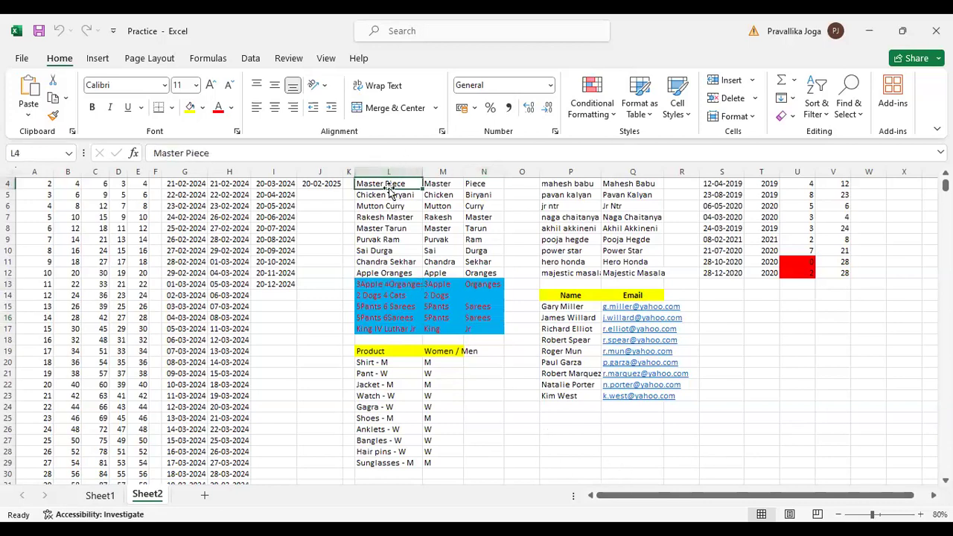
scroll(402, 276, up, 1)
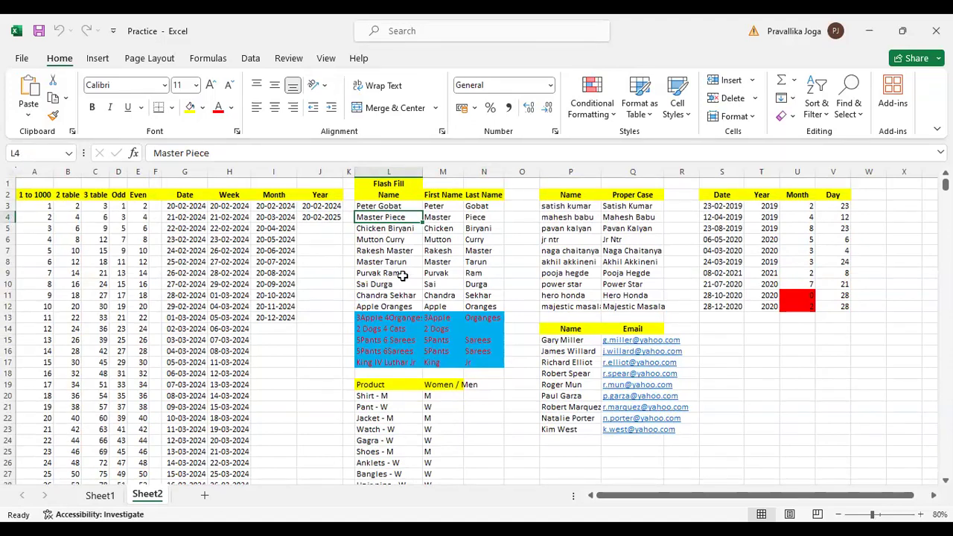
click(400, 318)
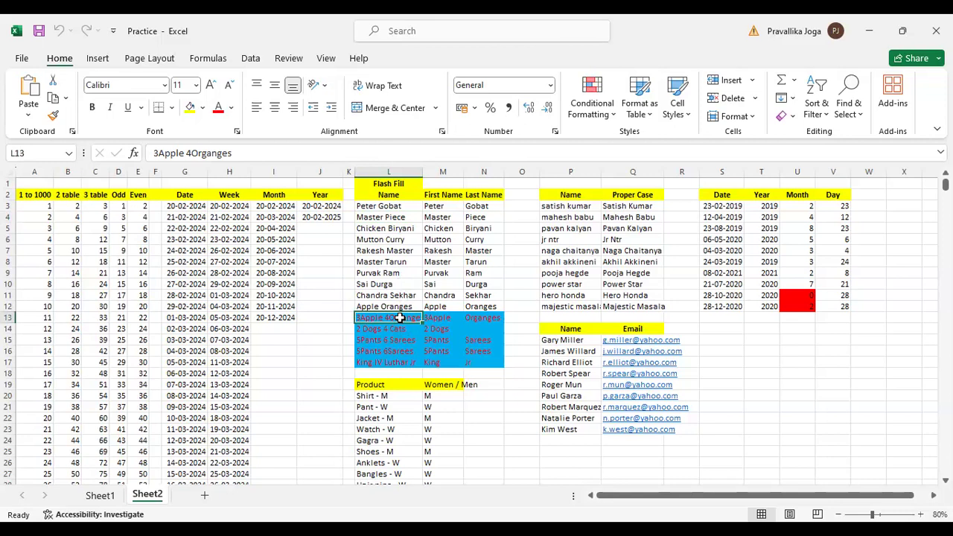
key(Return)
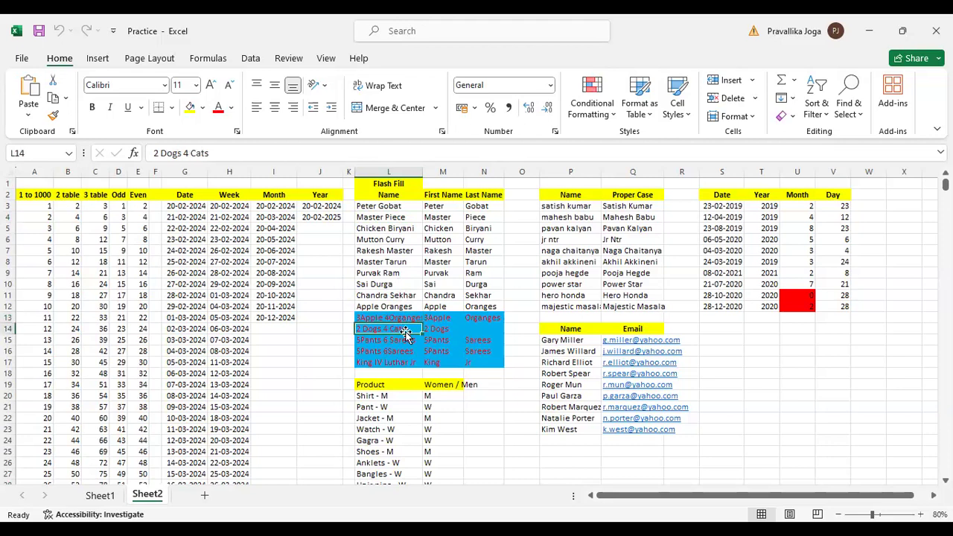
key(shift+Return)
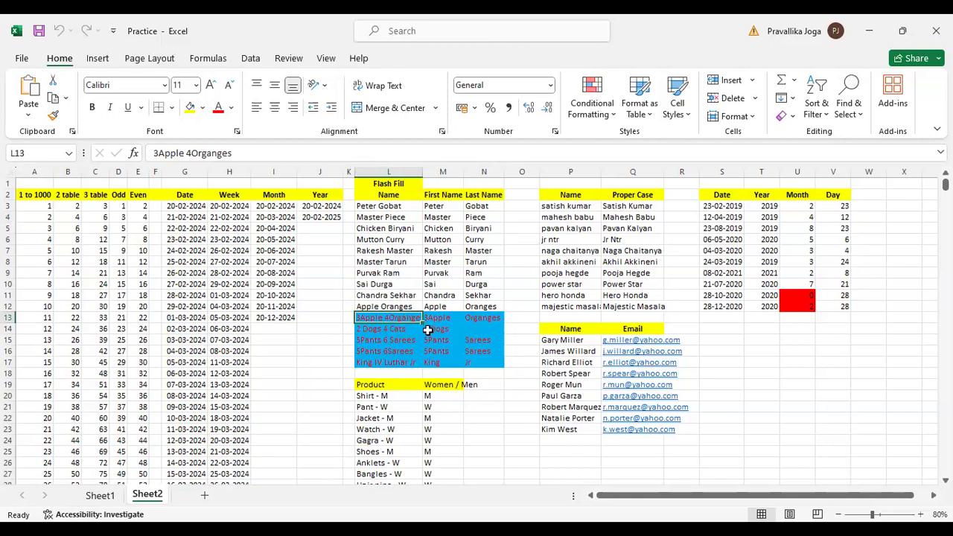
key(F2)
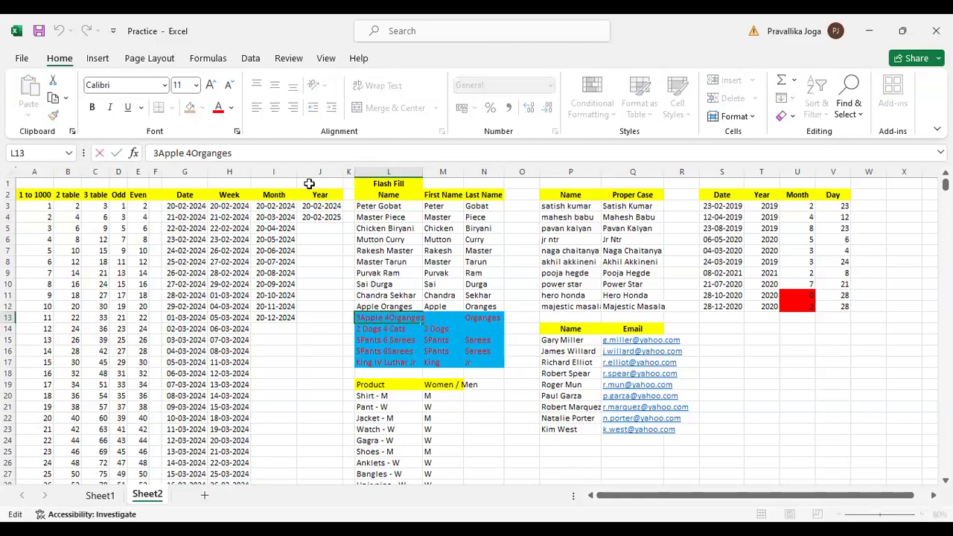
click(154, 152)
key(Right)
key(Right)
key(Right)
key(Right)
key(Right)
key(Right)
key(shift+Home)
key(Right)
key(Right)
key(shift+End)
key(Left)
click(441, 320)
click(398, 328)
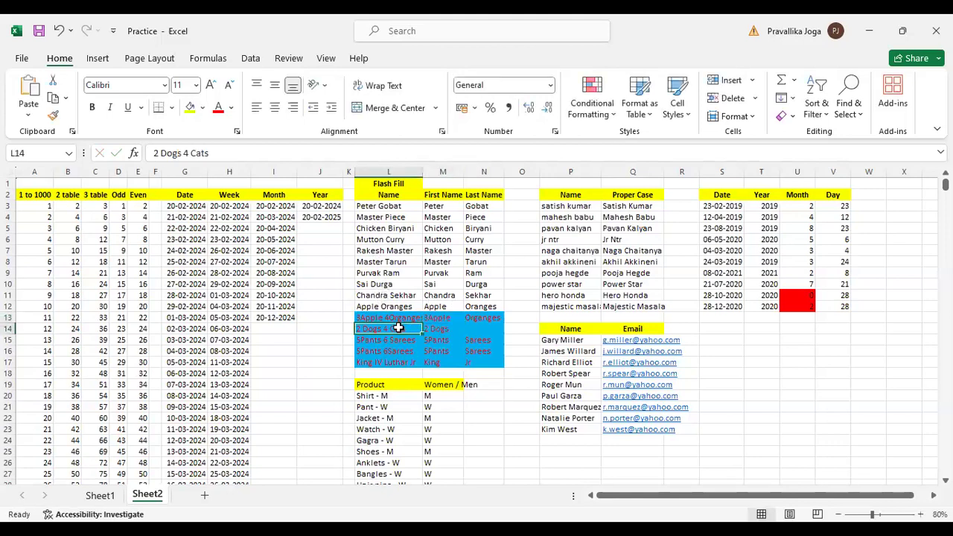
Step: Remove the spaces after both numbers in L14 so the entry reads "2Dogs 4Cats"
click(161, 152)
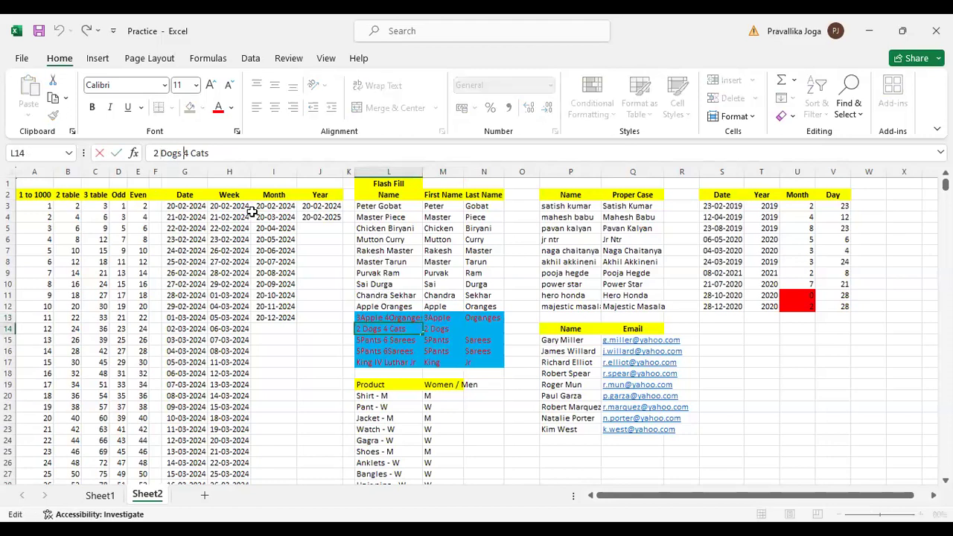
key(Right)
key(Delete)
key(Left)
key(Left)
key(Left)
key(Left)
key(Left)
key(BackSpace)
key(Return)
key(Right)
key(Up)
key(Left)
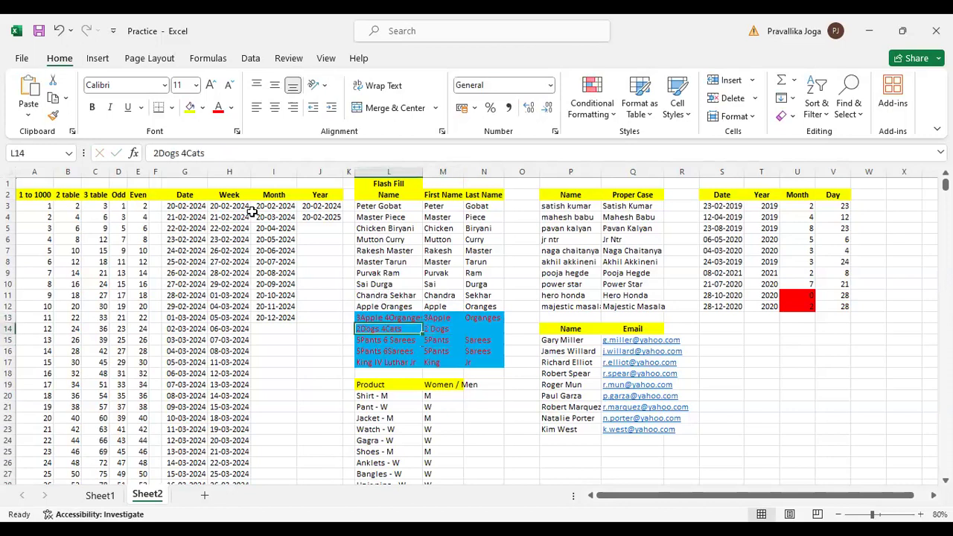
key(F2)
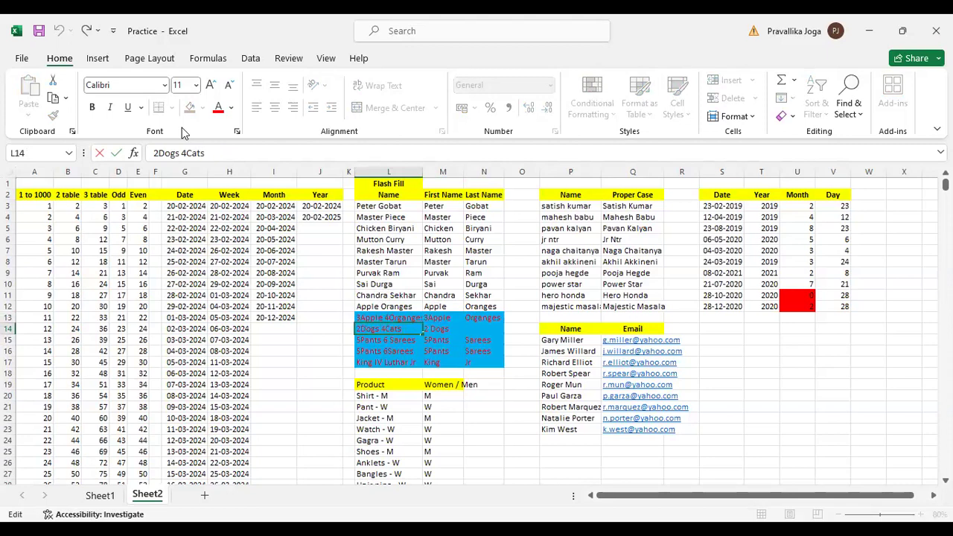
click(183, 156)
key(Return)
key(Up)
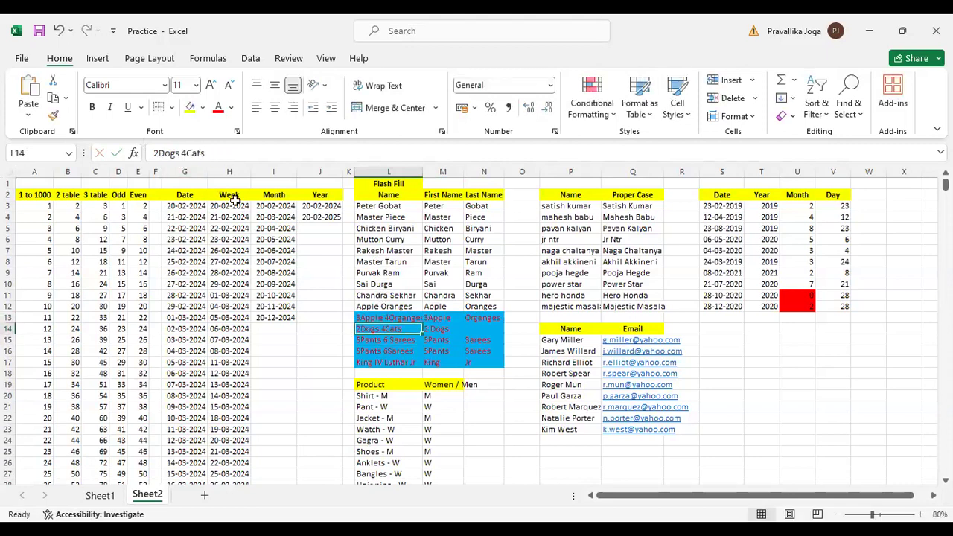
Step: Try Flash Fill on the First Name and Last Name cells of row 14
key(Right)
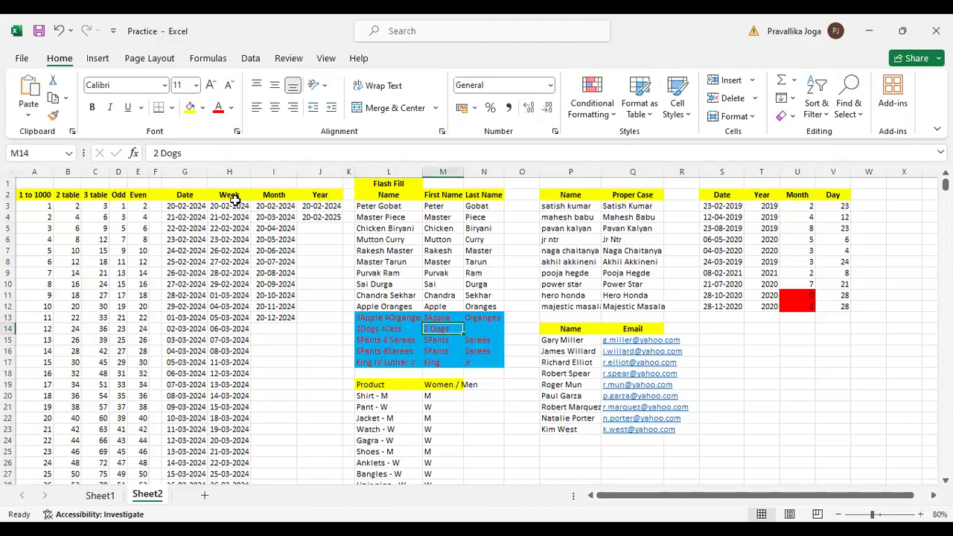
key(ctrl+e)
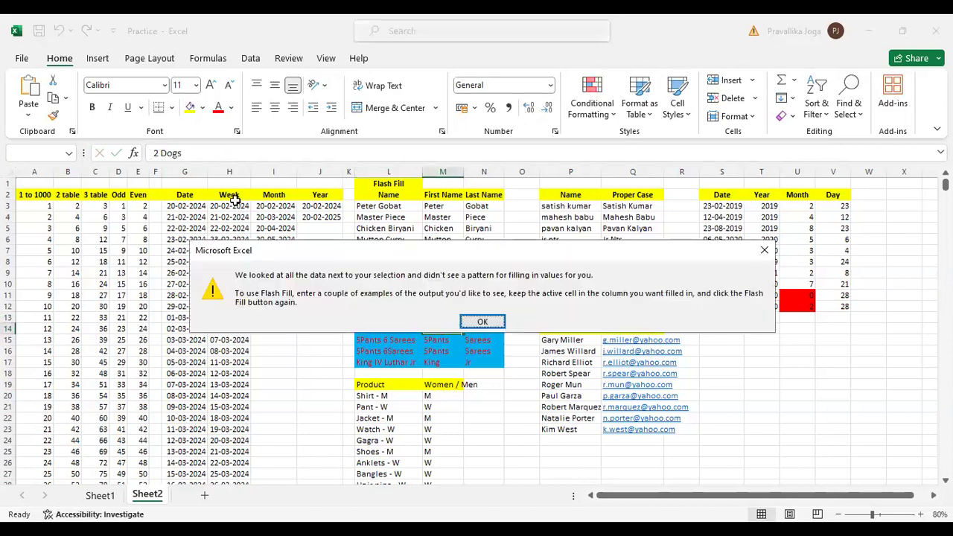
key(Return)
key(Right)
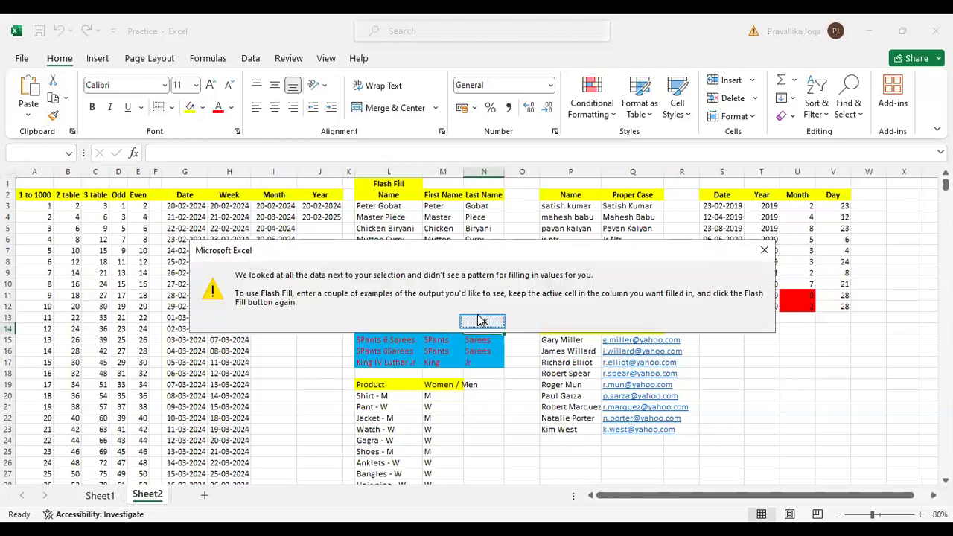
click(481, 320)
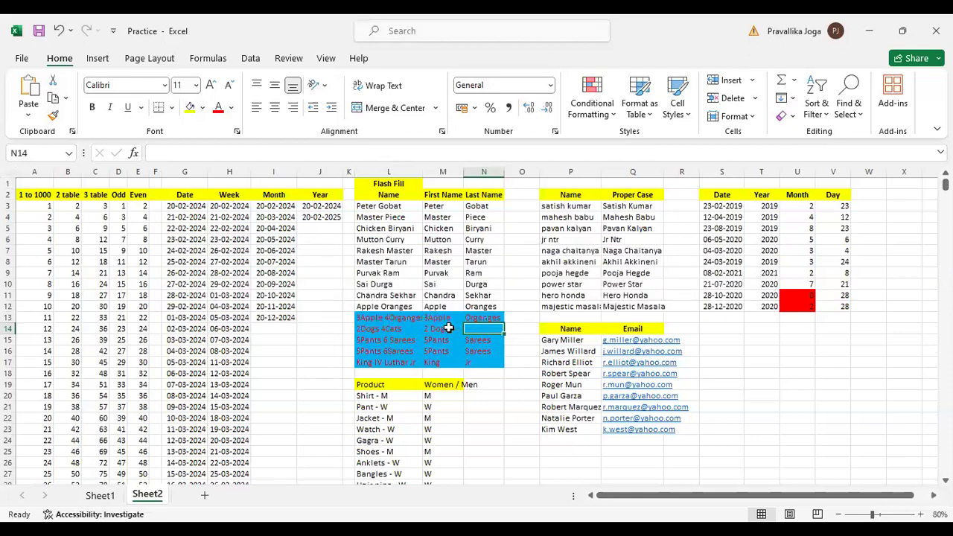
Step: Compare the source entries in L12 and L13, and try Flash Fill from the Last Name cell N13
click(437, 206)
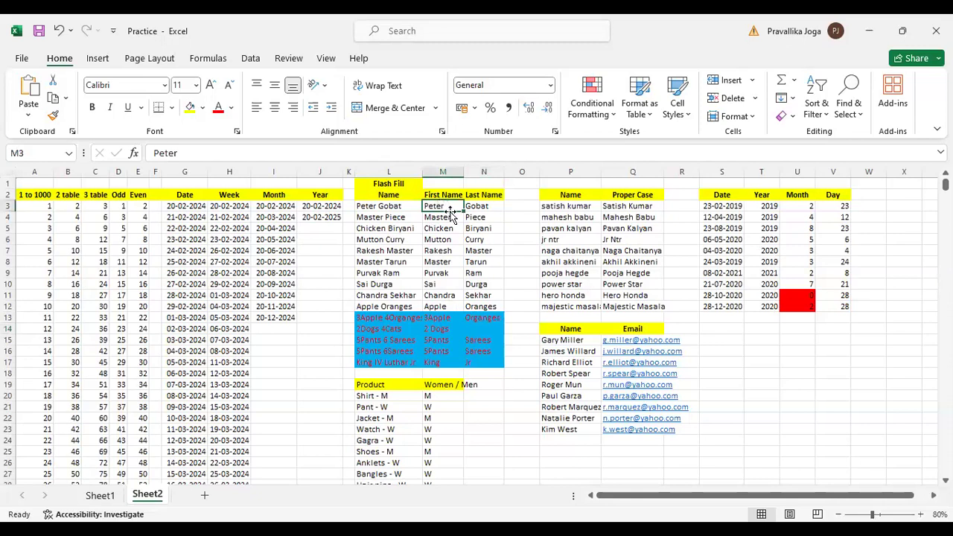
click(409, 307)
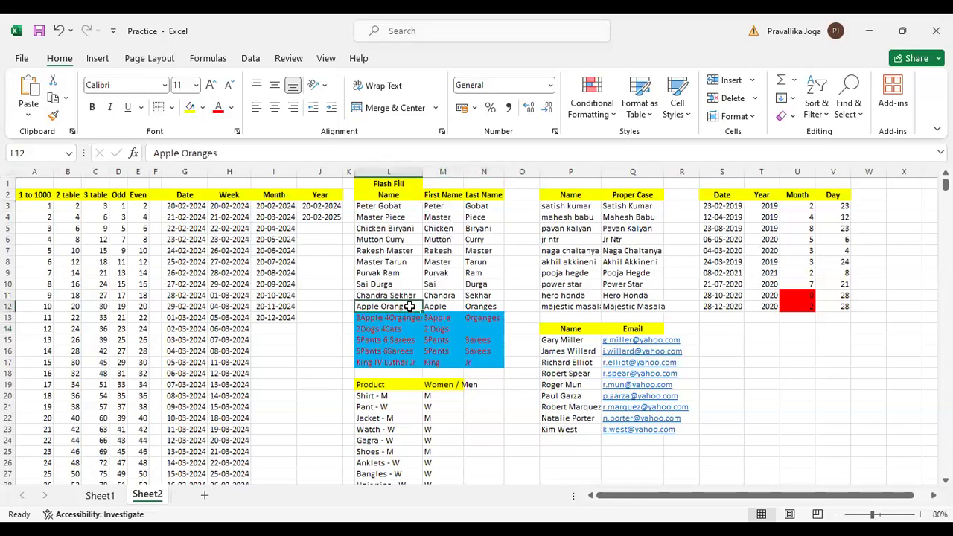
click(409, 318)
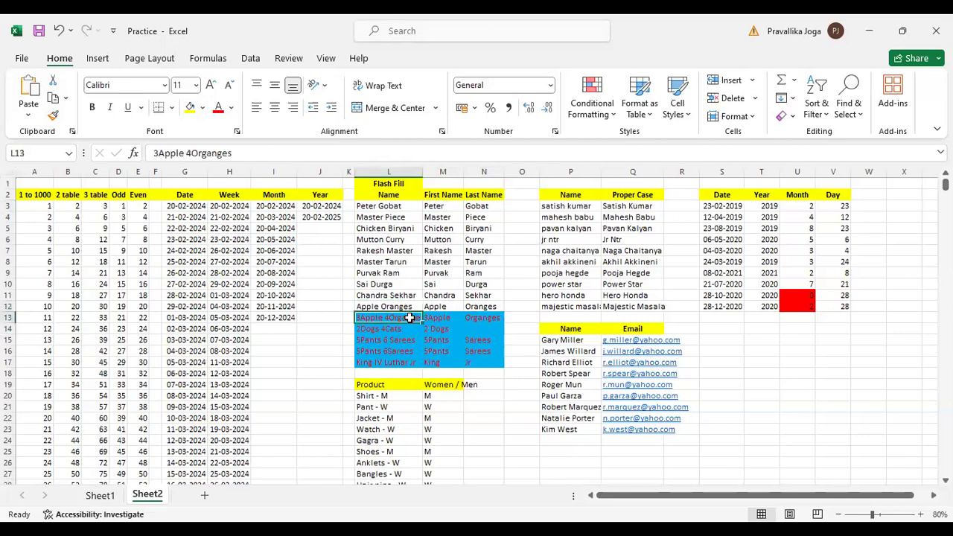
click(484, 318)
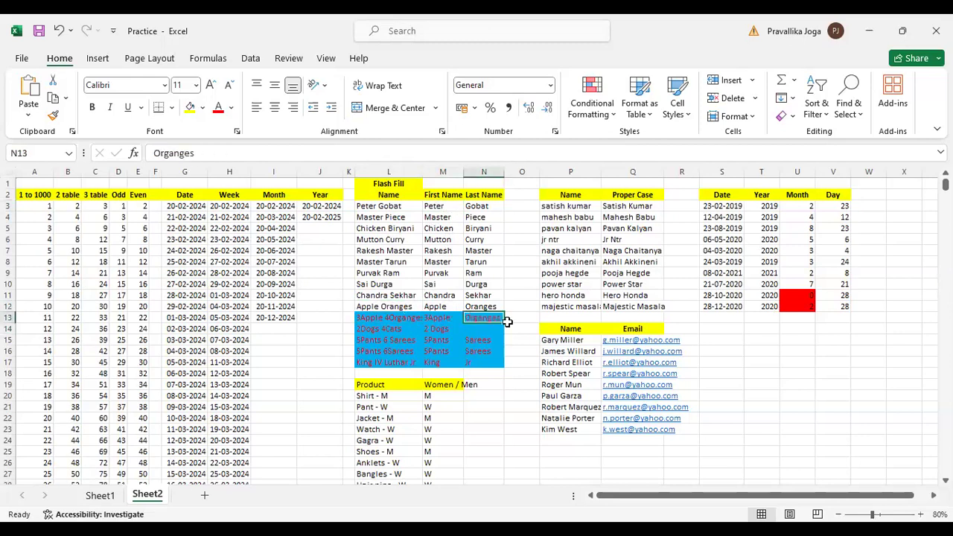
key(ctrl+e)
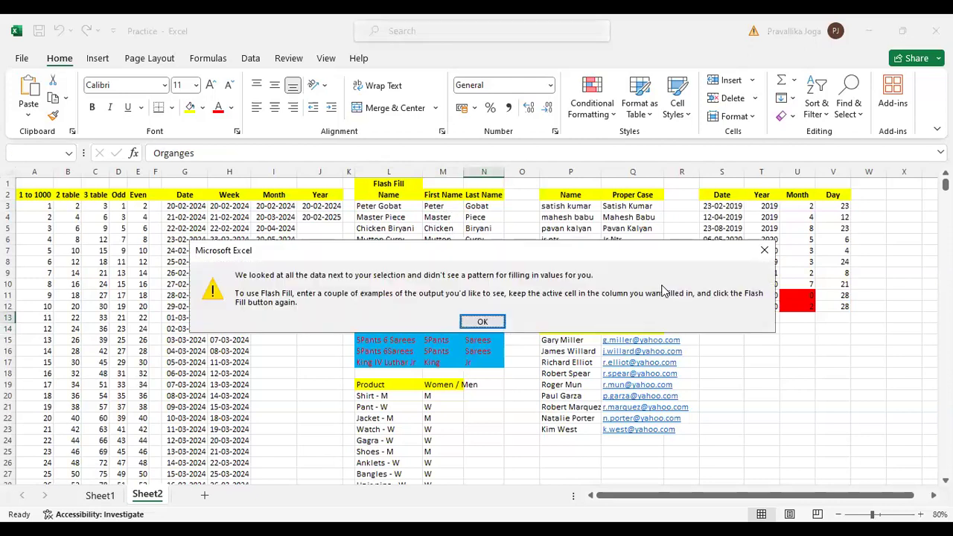
click(483, 324)
Step: Replace the last name in N13 with "4Organges" and try Flash Fill from the cell below it
key(Delete)
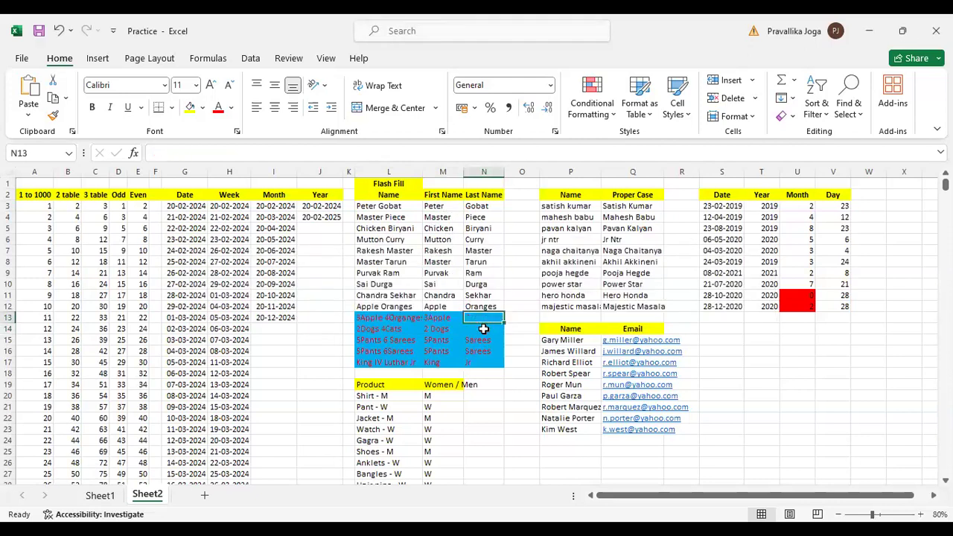
text(4Ora)
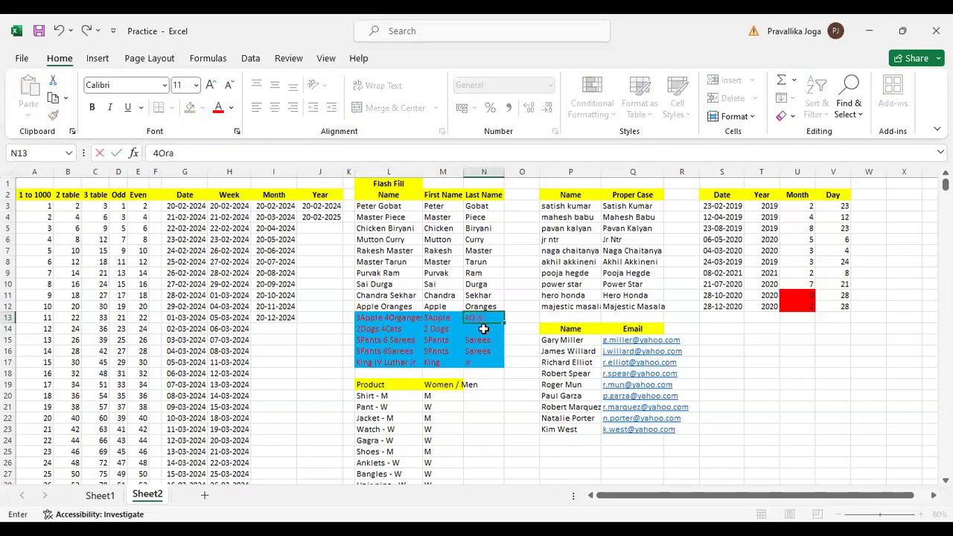
key(BackSpace)
text(ganges)
key(Return)
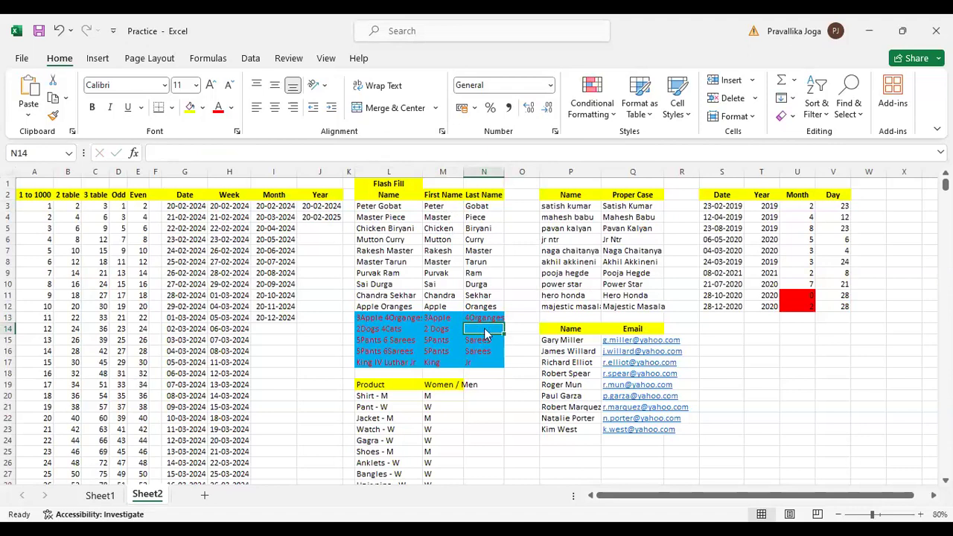
key(ctrl+e)
click(482, 324)
Step: Clear the First Name and Last Name results in M14:N17
key(Left)
key(shift+Down)
key(shift+Down)
key(shift+Down)
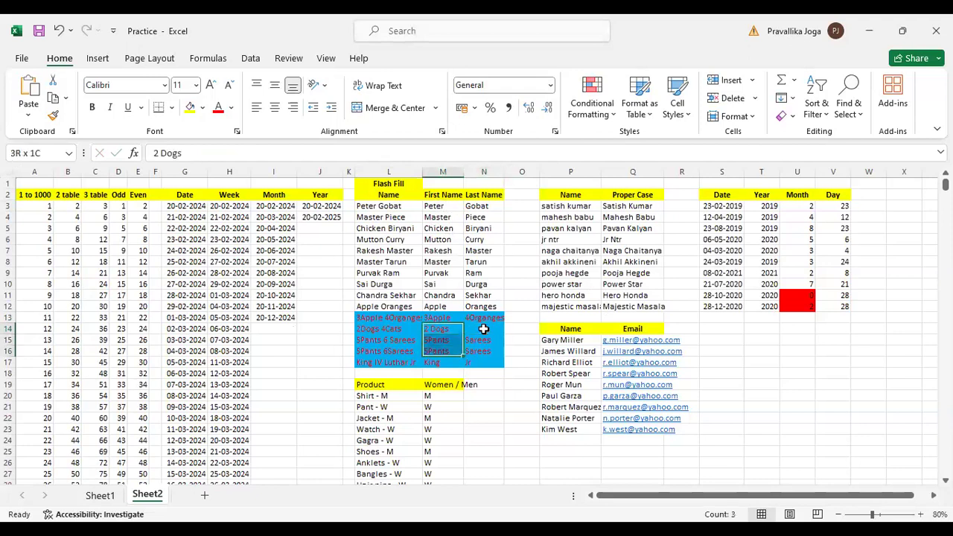
key(shift+Right)
key(Delete)
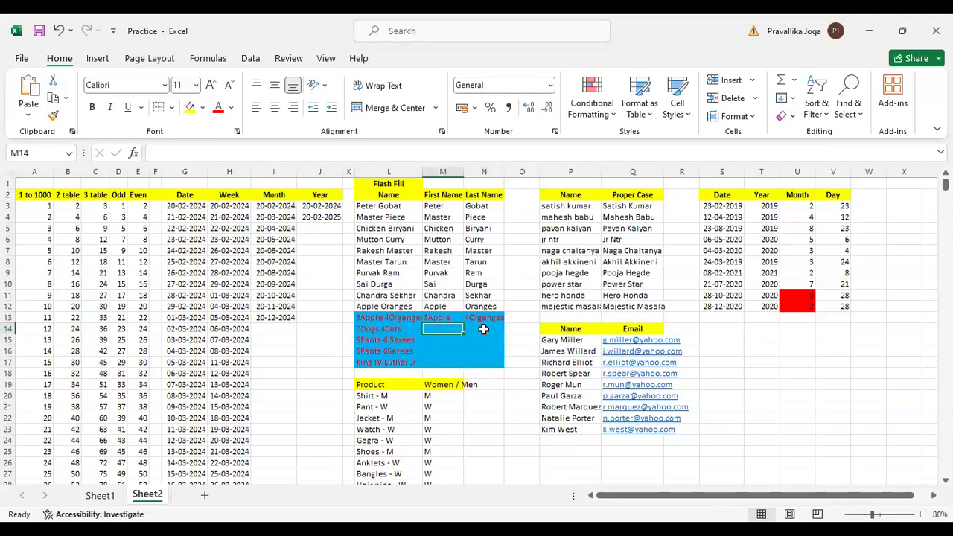
Step: Flash Fill the First Name column from M14 and the Last Name column from N14 for the number-and-word entries
key(ctrl+e)
key(Down)
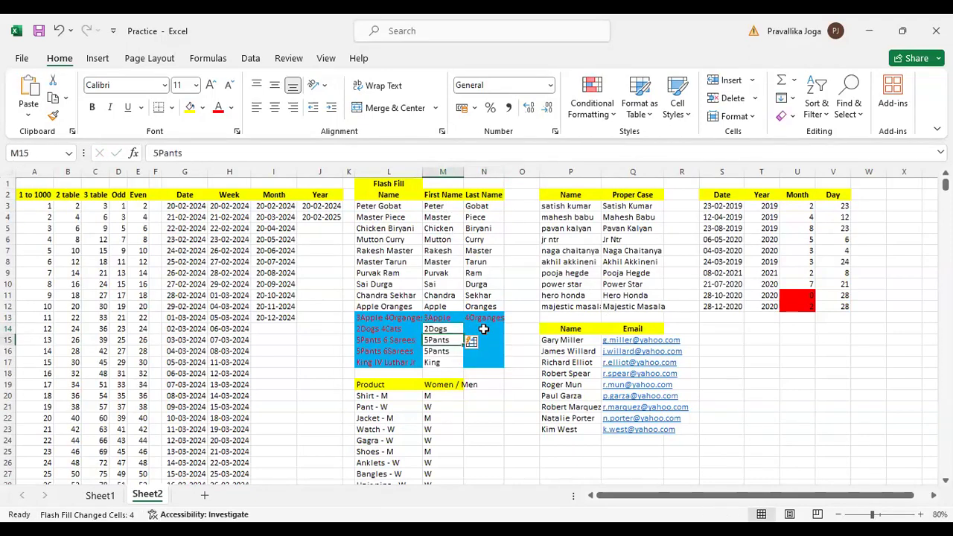
click(484, 328)
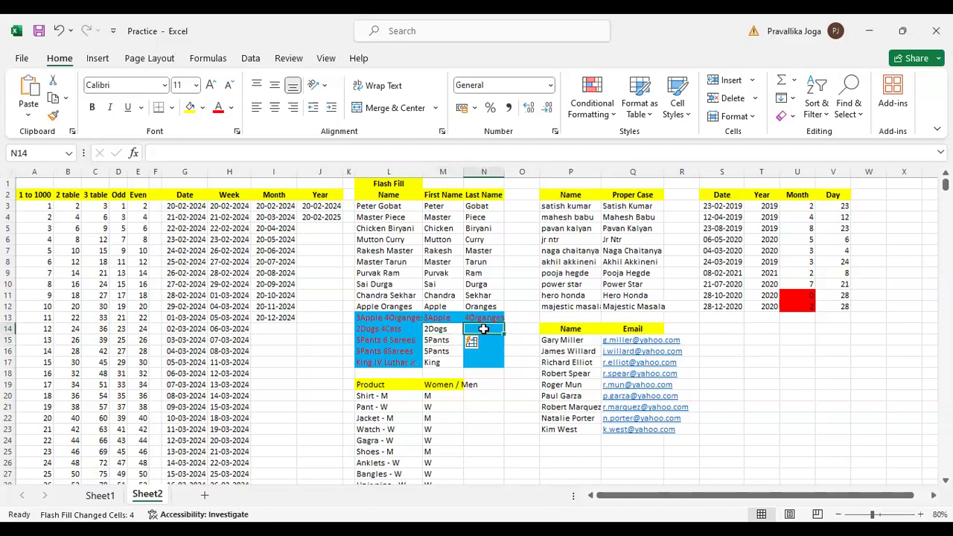
key(ctrl+e)
key(Down)
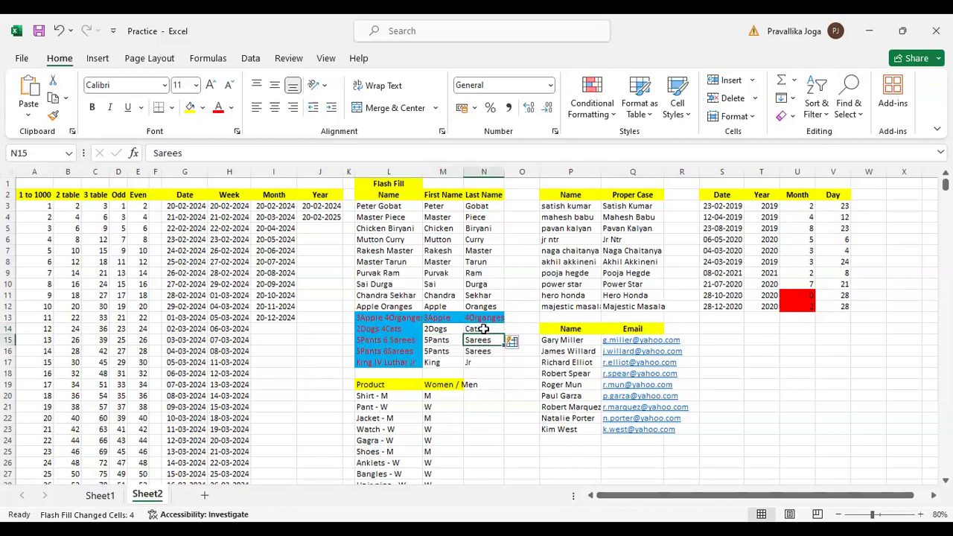
Step: Widen column L to fit its longest entry, and check the source texts in L13 and L14 against the split names
click(402, 319)
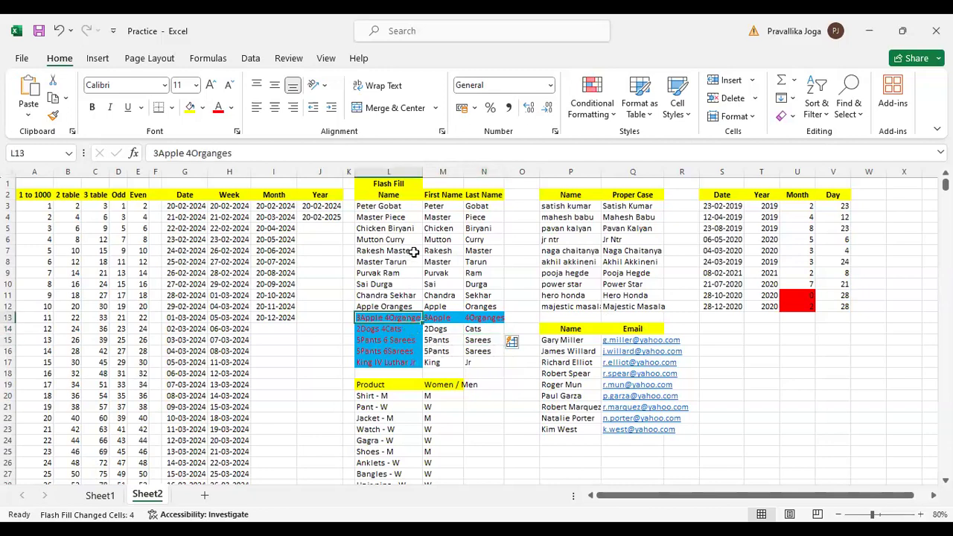
drag(424, 174, 433, 176)
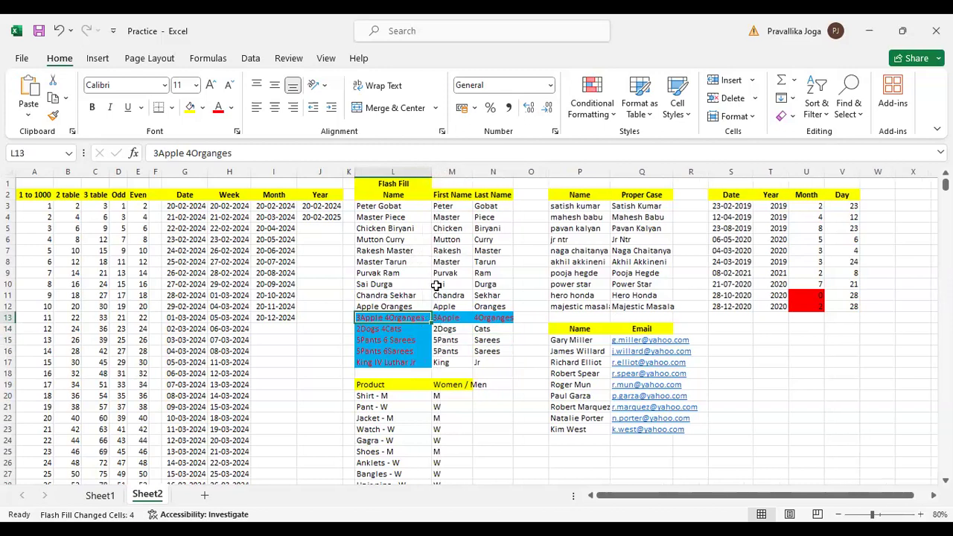
click(188, 154)
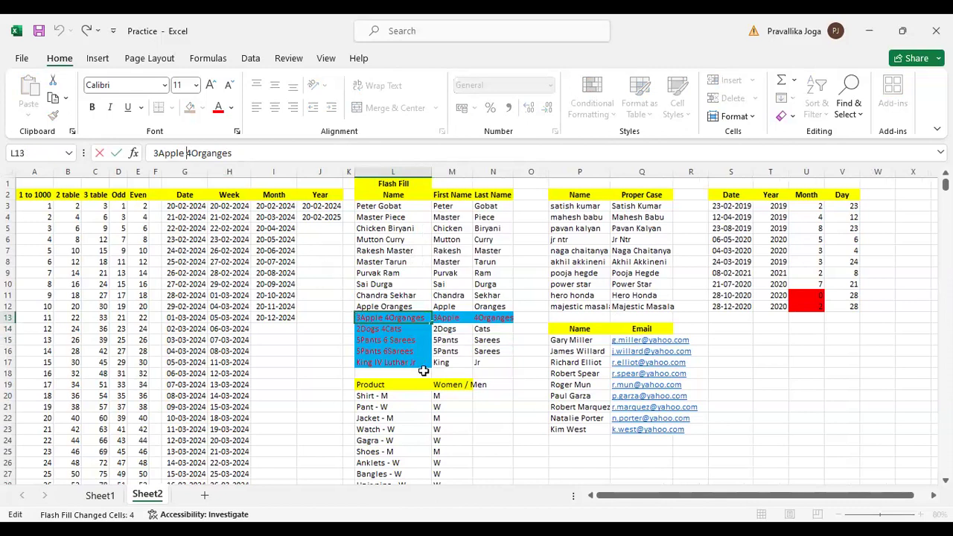
click(483, 361)
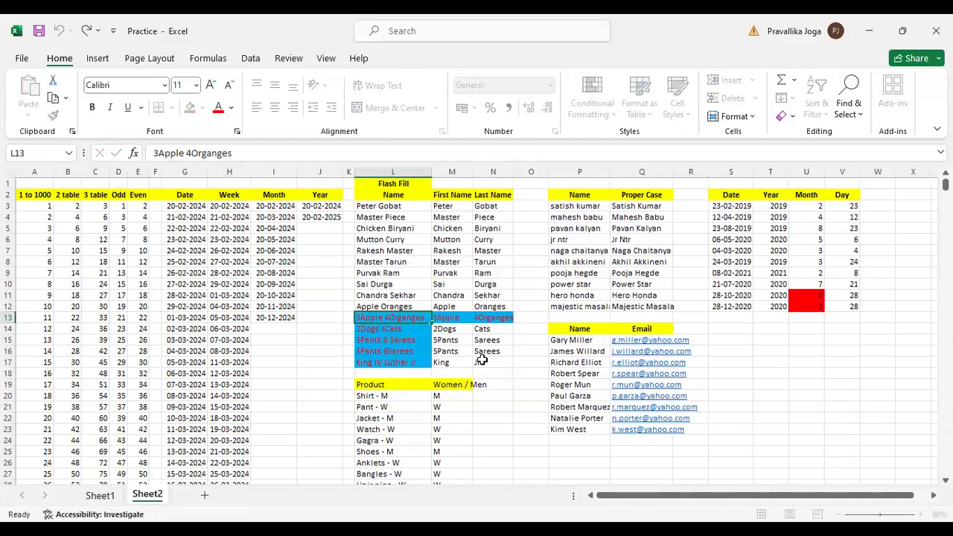
click(453, 328)
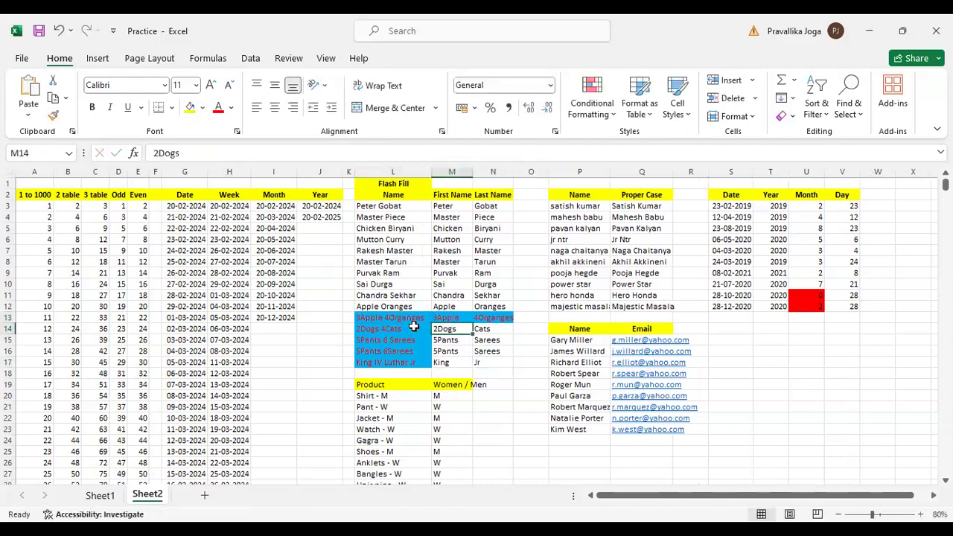
click(414, 327)
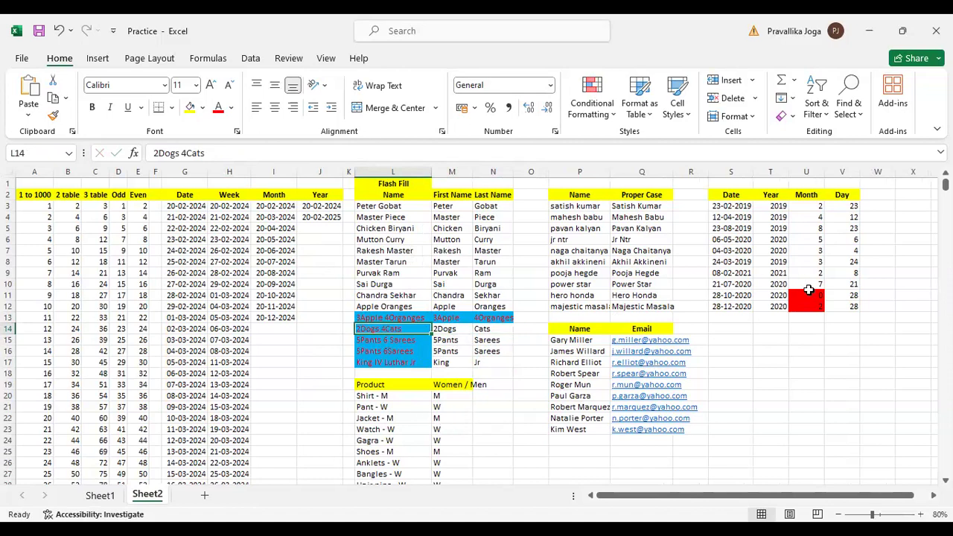
Step: Compare the Month values in U11 and U12 with the source dates in S11 and S12
click(808, 295)
click(805, 207)
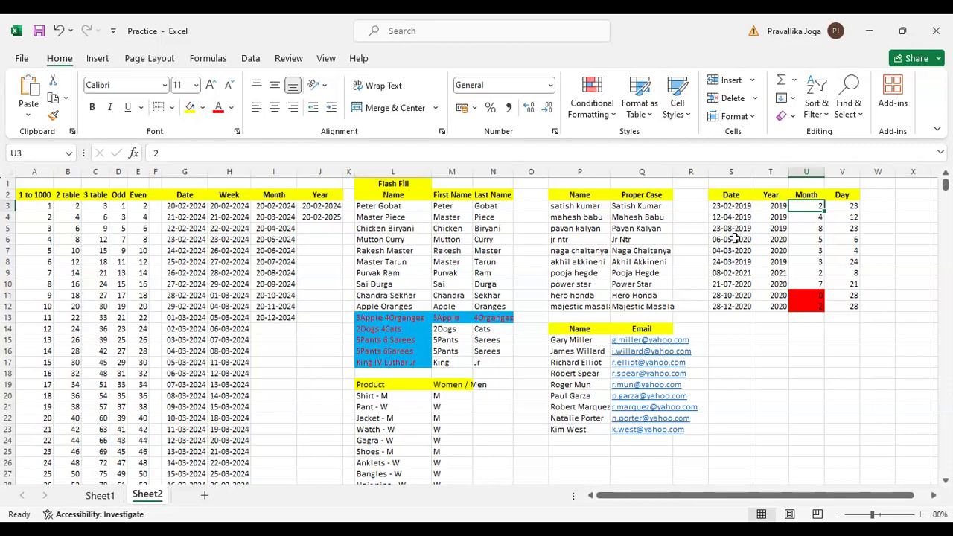
click(735, 296)
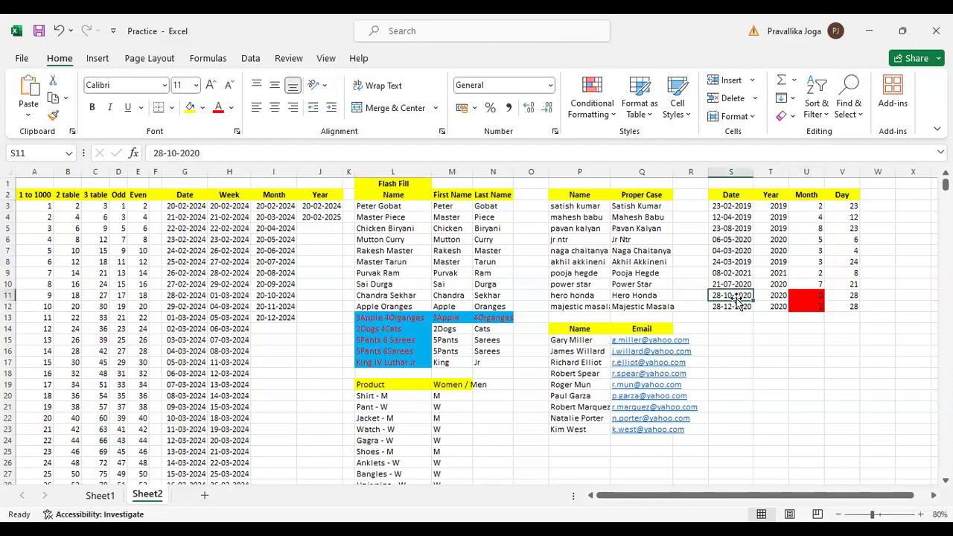
click(733, 306)
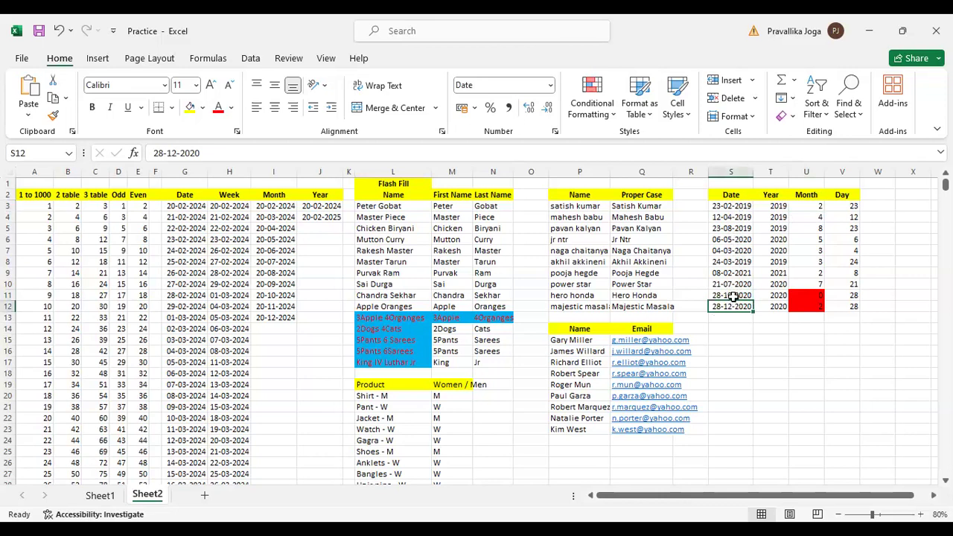
click(734, 296)
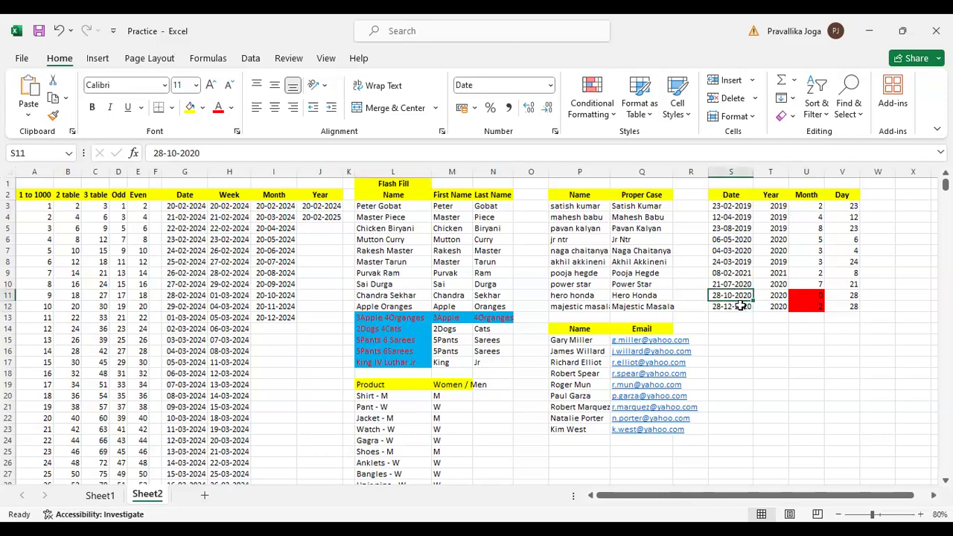
click(740, 306)
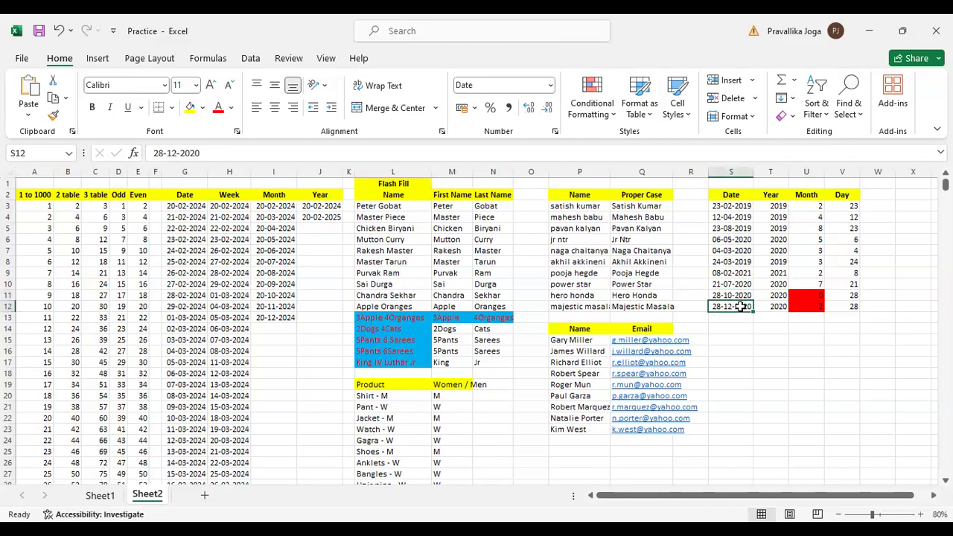
click(815, 293)
click(814, 306)
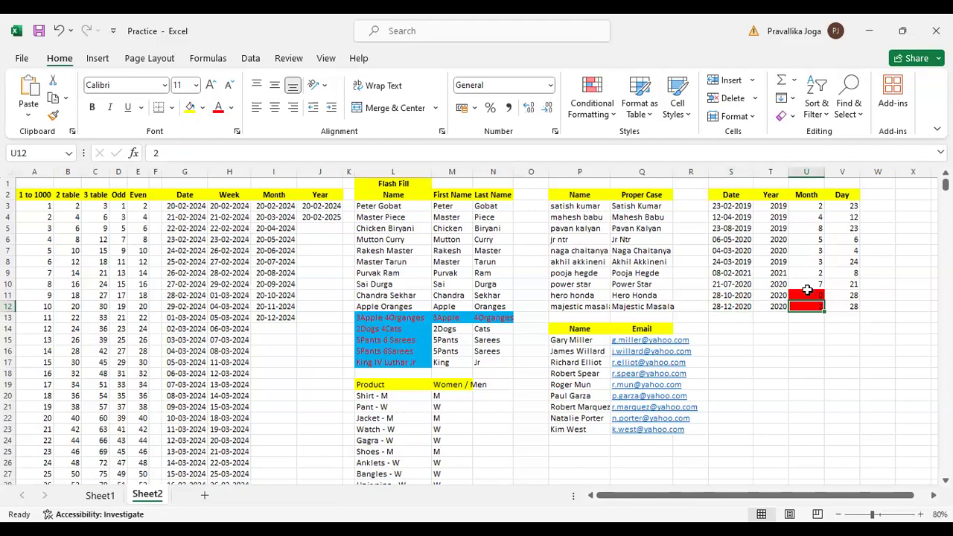
Step: Clear all values in the Month column, U3:U12
click(807, 290)
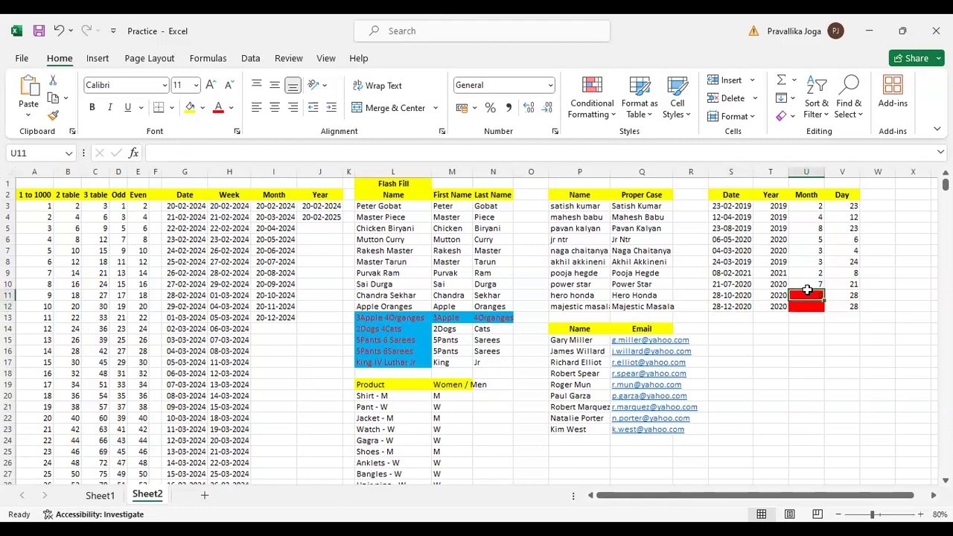
key(Delete)
key(Up)
key(Up)
key(Up)
key(Up)
key(Up)
key(Up)
key(Up)
key(Up)
key(Up)
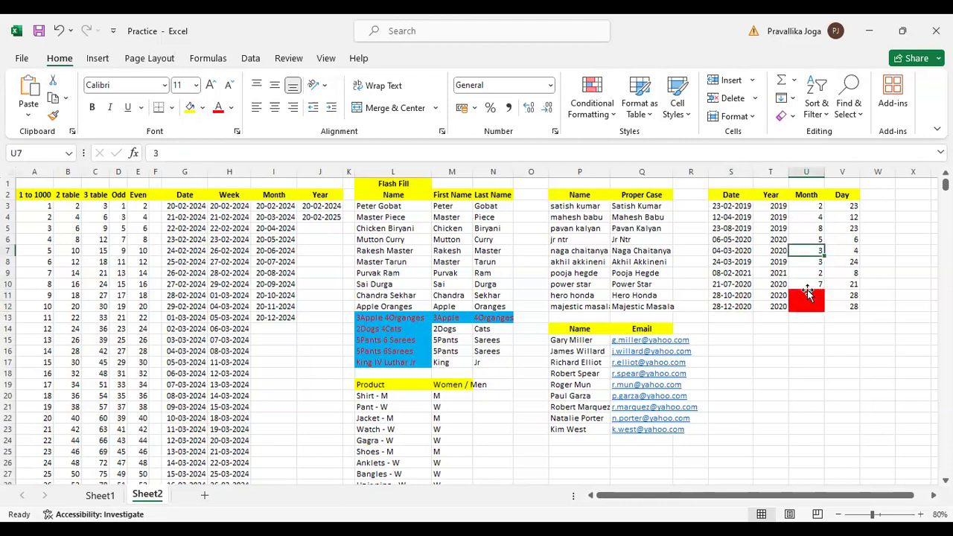
key(Down)
key(ctrl+shift+Down)
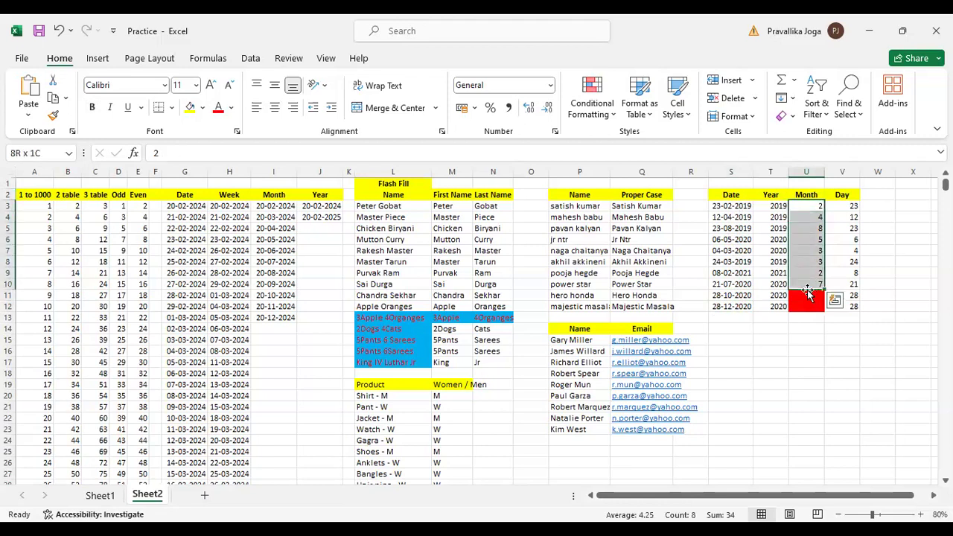
key(Delete)
Step: Remove the red fill from the Month cells U11:U12
key(Up)
key(Right)
key(Left)
key(Down)
key(Down)
key(Down)
key(Down)
key(Down)
key(Down)
key(Down)
key(Down)
key(Down)
key(Down)
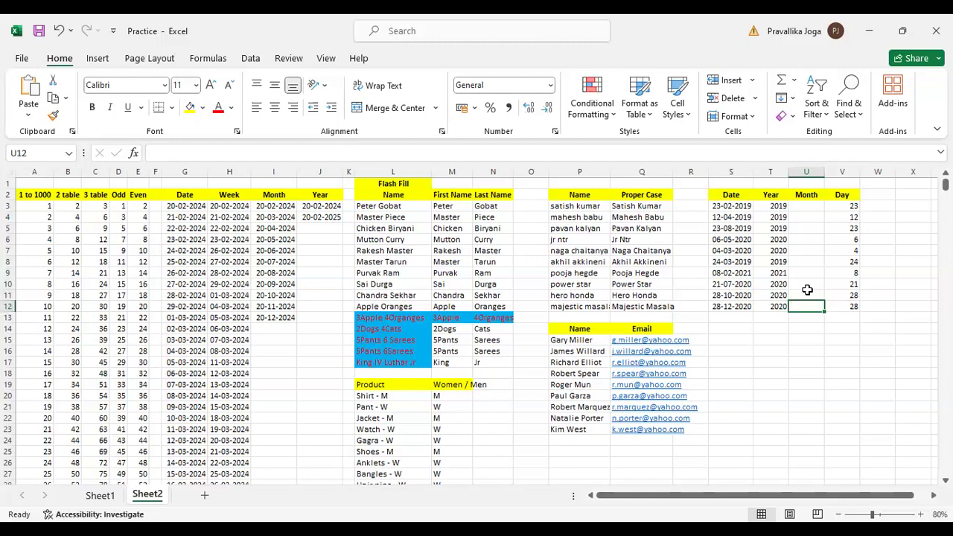
Step: Enter 02 as the month in U3, try Flash Fill from U4, and undo the fill
key(Left)
key(ctrl+Up)
key(Down)
key(Right)
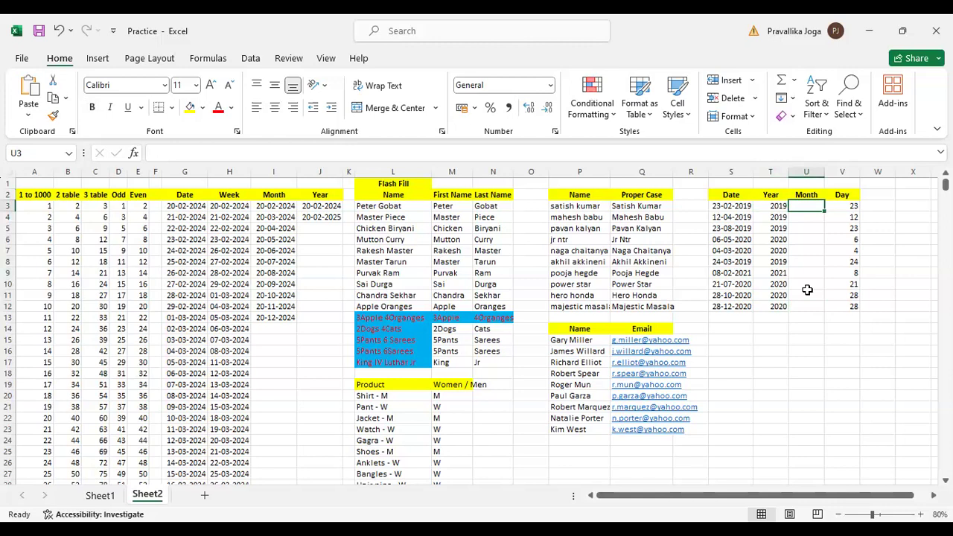
text(02)
key(Return)
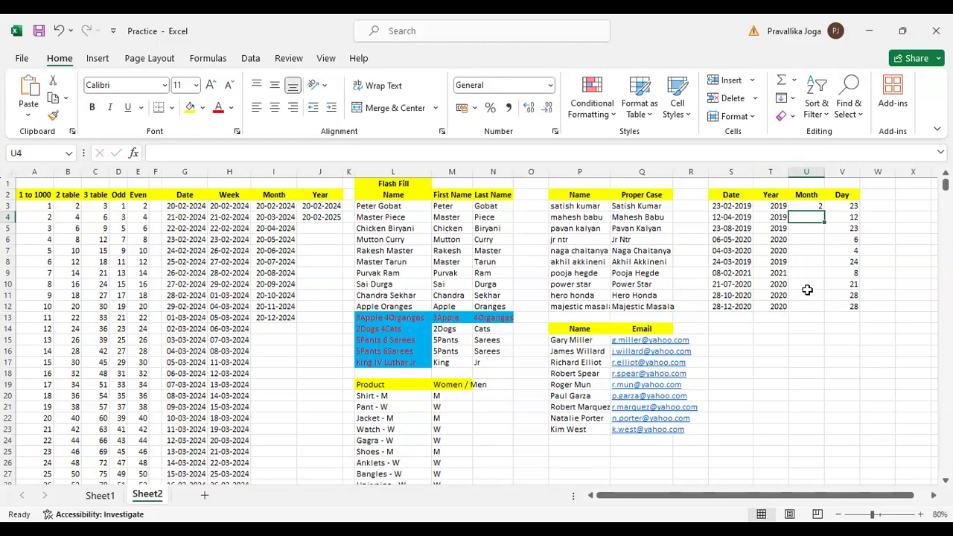
key(ctrl+e)
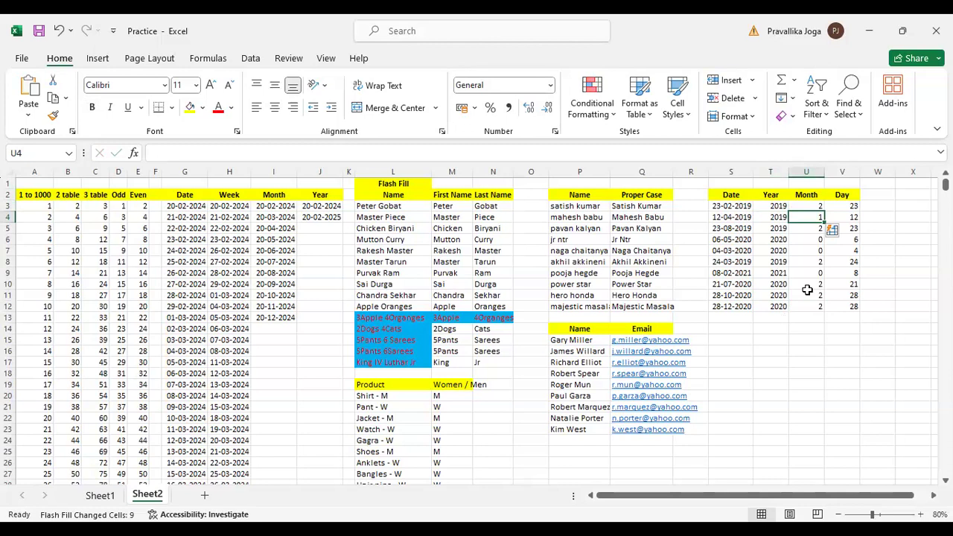
key(ctrl+z)
key(Up)
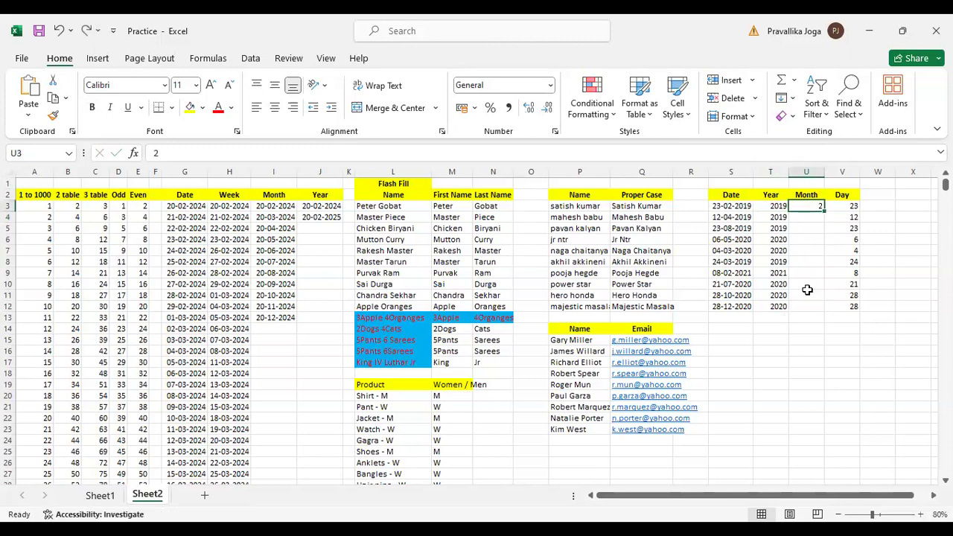
Step: Enter 2 and 4 as the months in U3 and U4, and try Flash Fill on the rest of the Month column
text(2)
key(Return)
text(4)
key(Return)
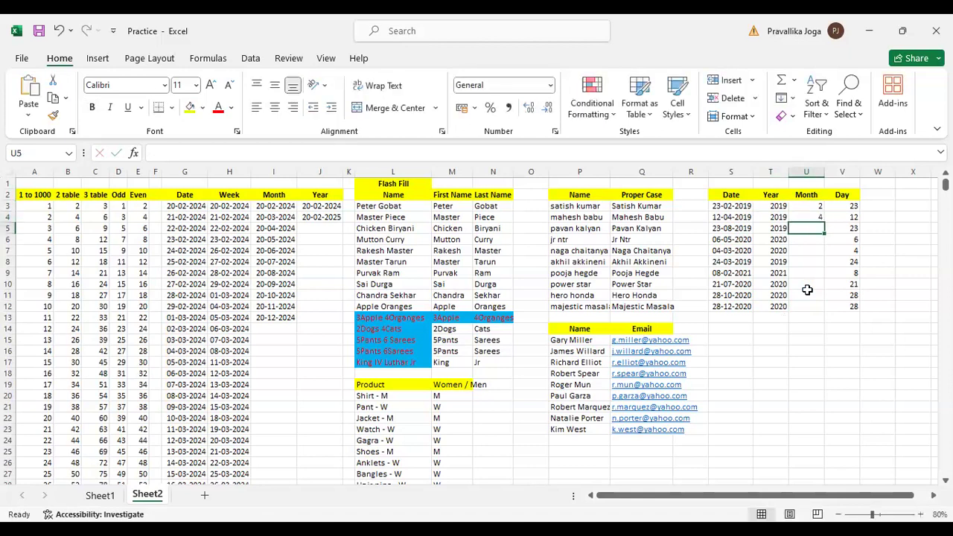
key(Down)
key(Down)
key(Down)
key(Down)
key(Down)
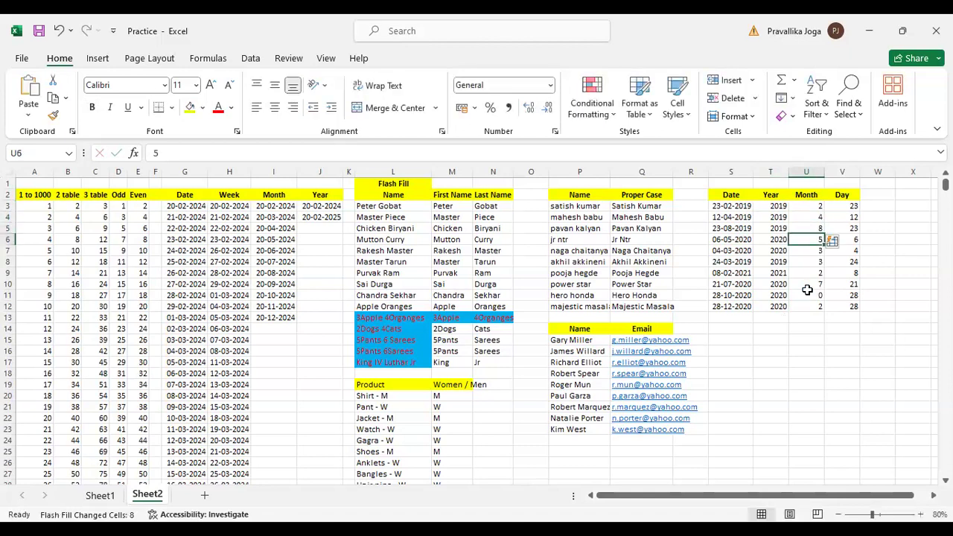
key(Down)
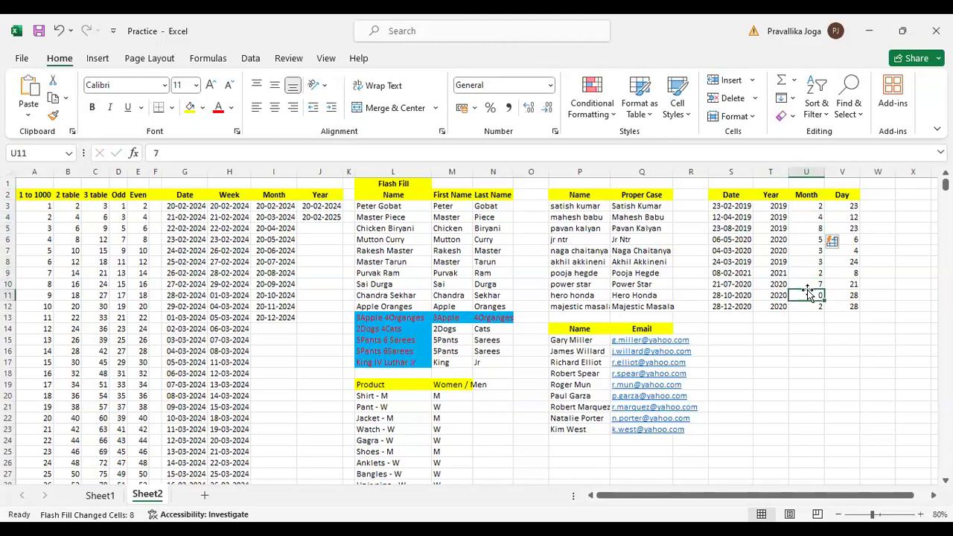
Step: Set the number format of the Month cells U11:U12 to Text
key(shift+Down)
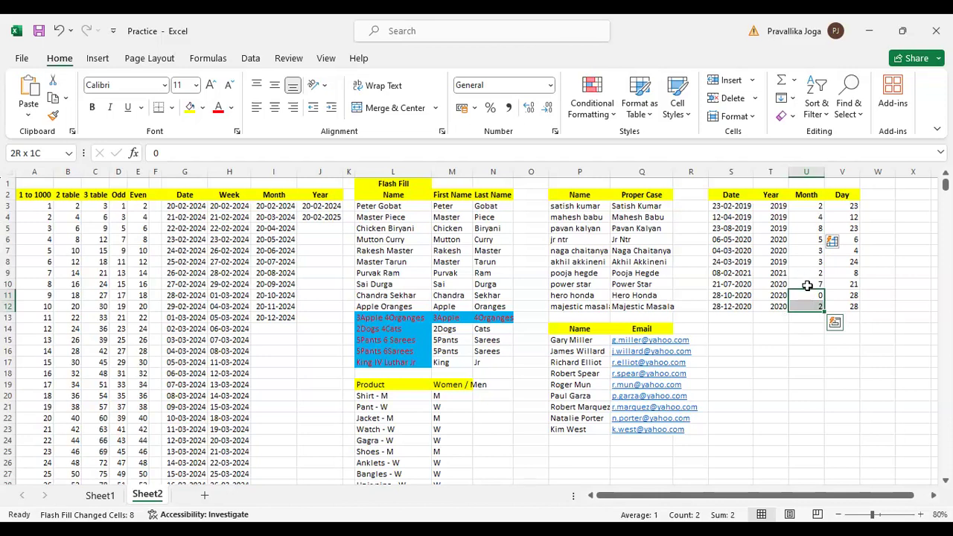
click(552, 84)
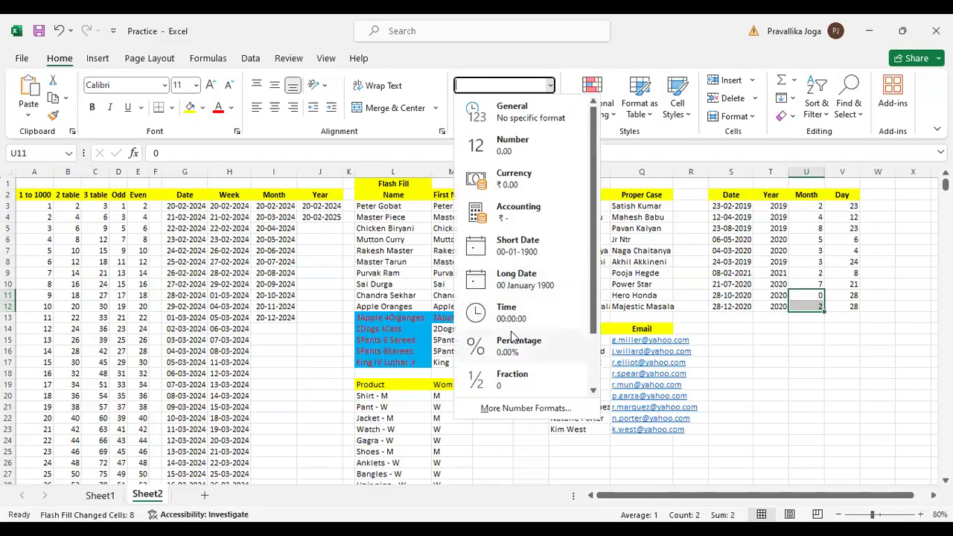
scroll(513, 365, down, 2)
click(508, 376)
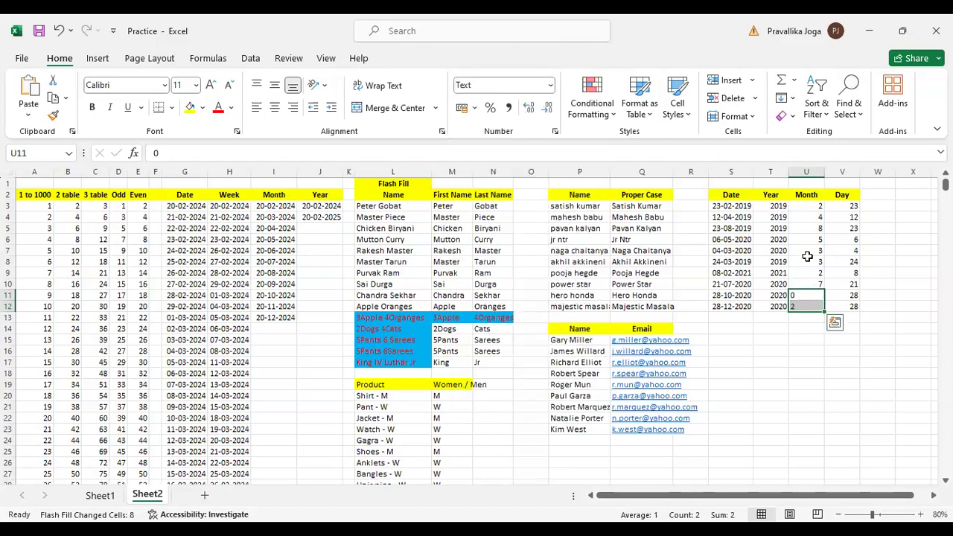
Step: Clear the Month values in U3:U12 and set the number format of these cells to Text
drag(810, 206, 795, 306)
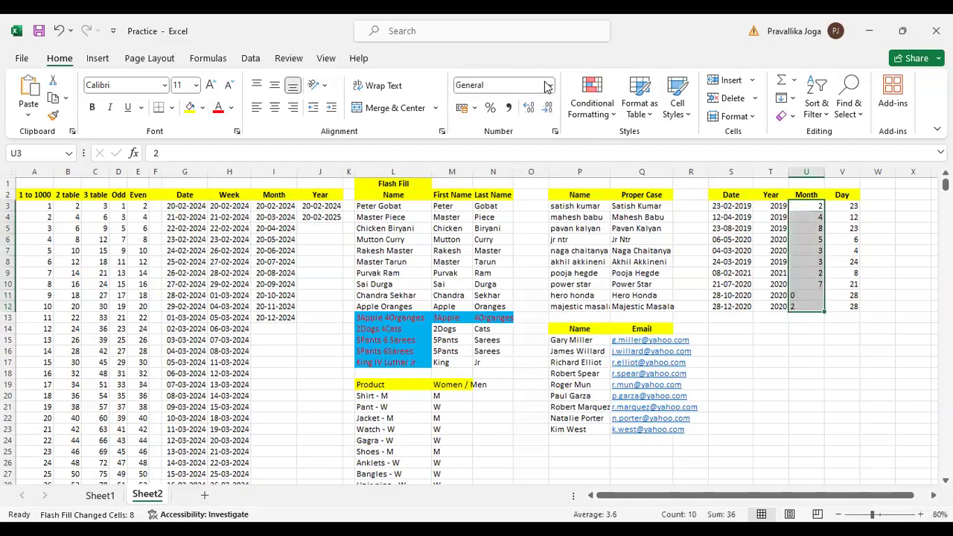
click(548, 85)
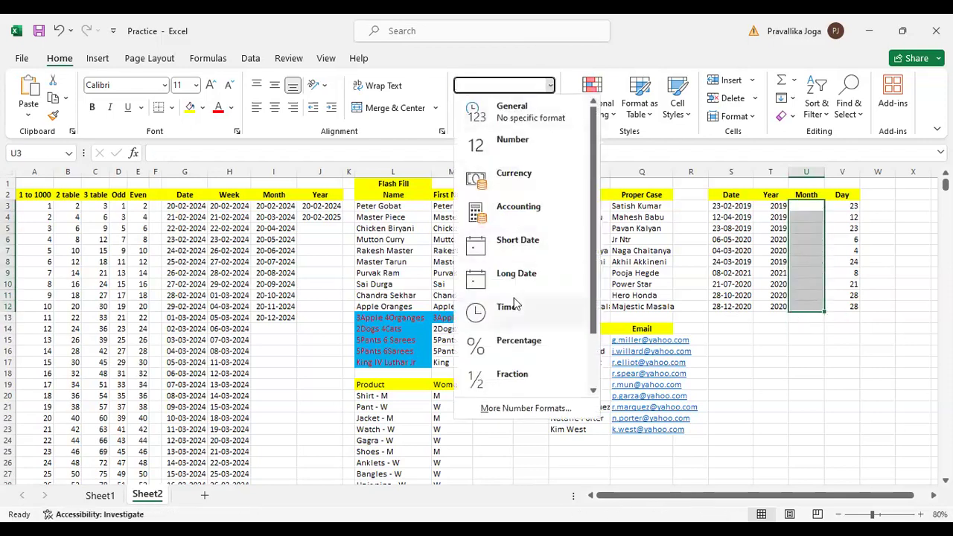
scroll(514, 313, down, 2)
click(512, 377)
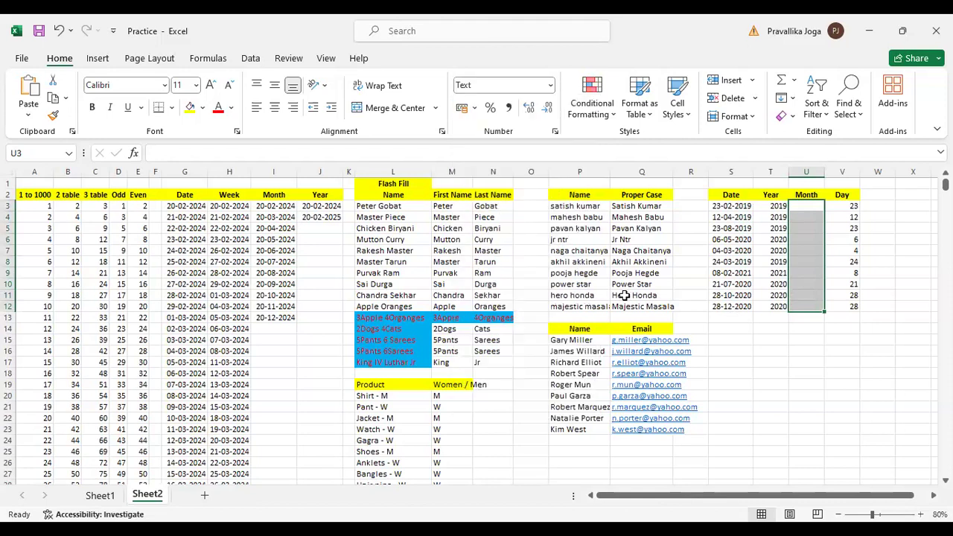
Step: Enter 02 as the month in U3 and try Flash Fill for the rows below it
click(809, 208)
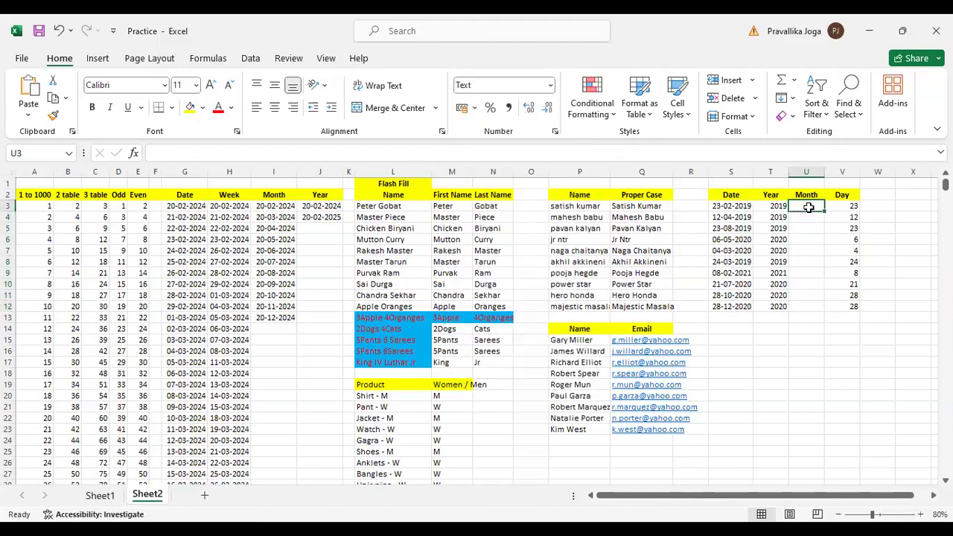
text(02)
key(Return)
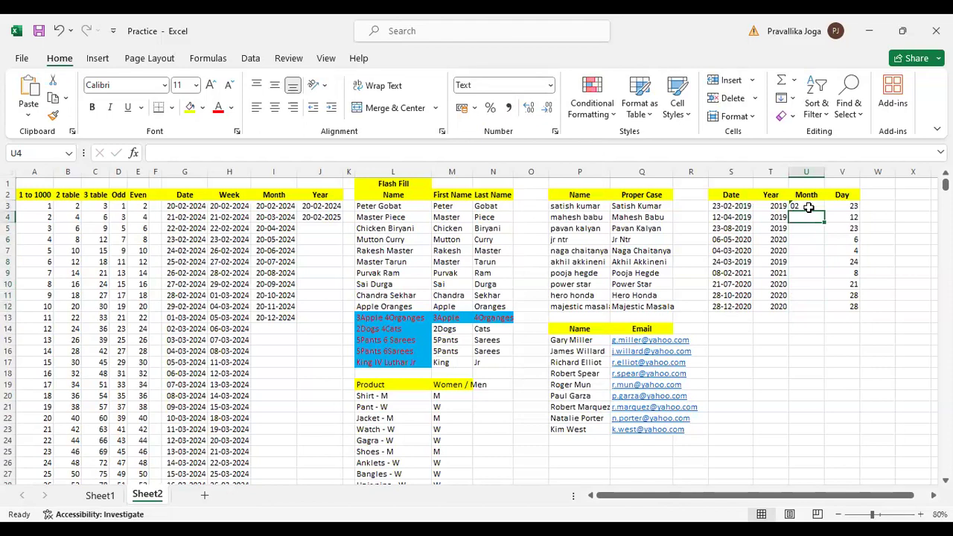
text(04)
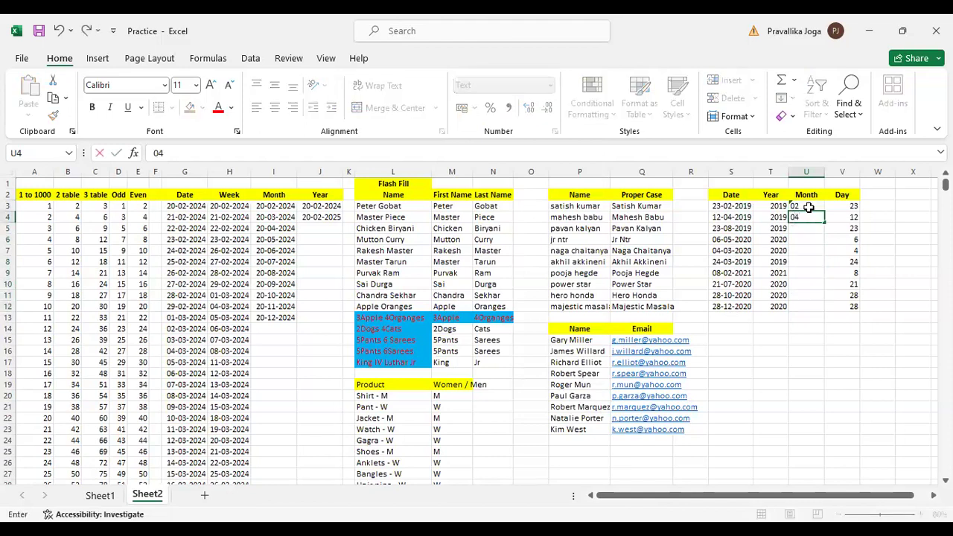
key(Escape)
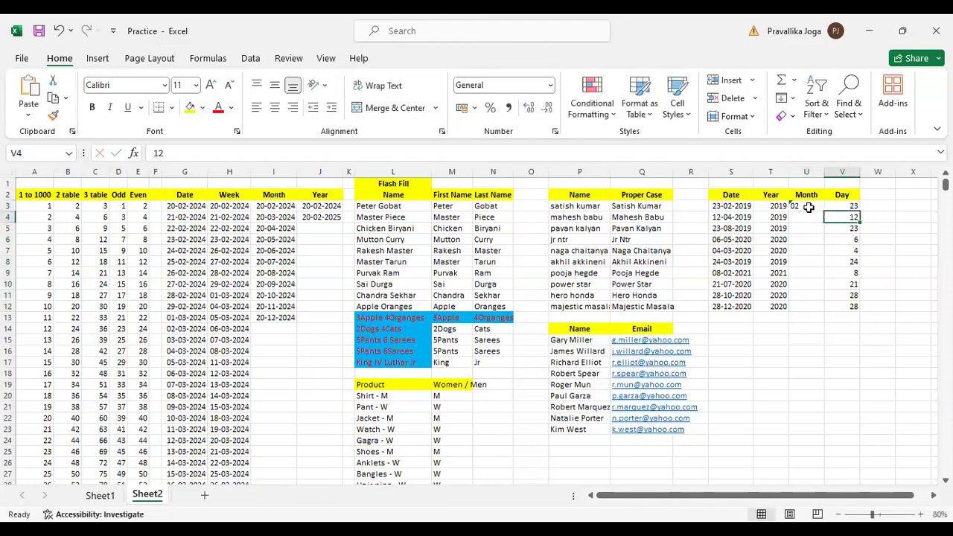
key(ctrl+e)
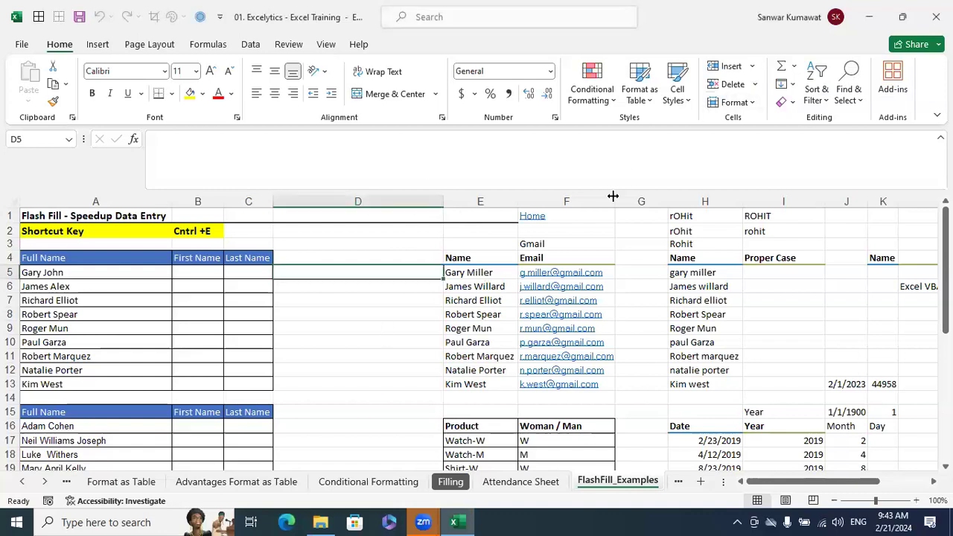
Step: Look over the example tables on the FlashFill_Examples sheet and the available fill options
click(368, 332)
scroll(373, 335, down, 5)
scroll(435, 348, up, 5)
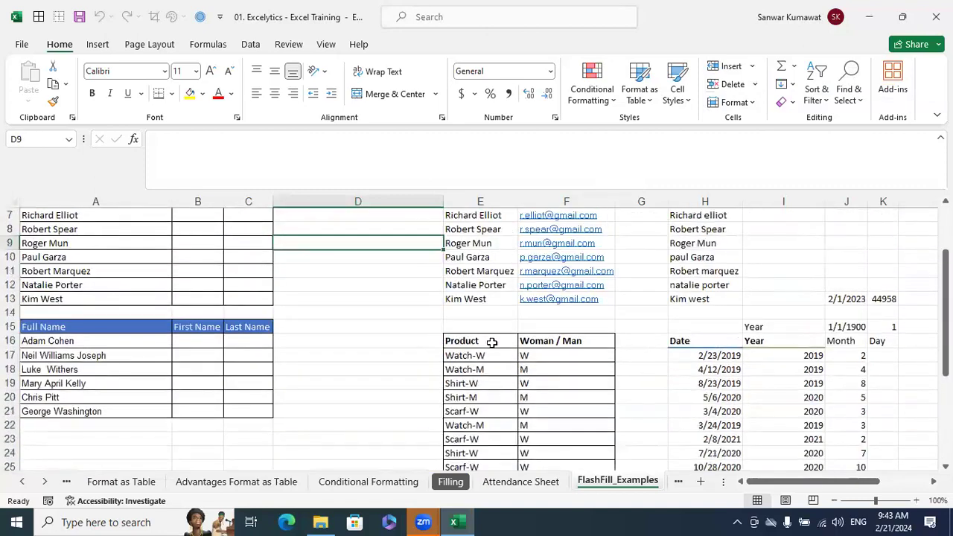
click(791, 84)
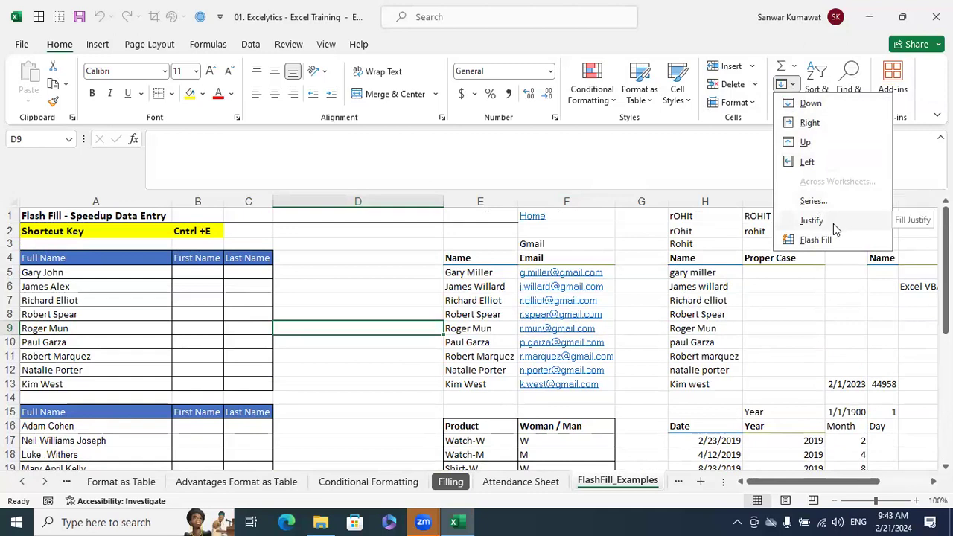
click(833, 340)
click(860, 333)
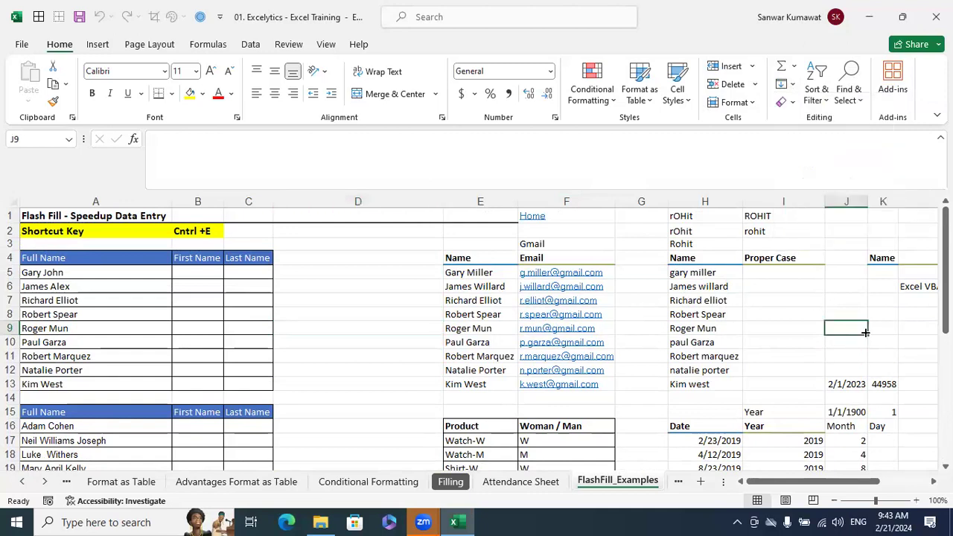
scroll(866, 337, down, 1)
scroll(927, 452, right, 3)
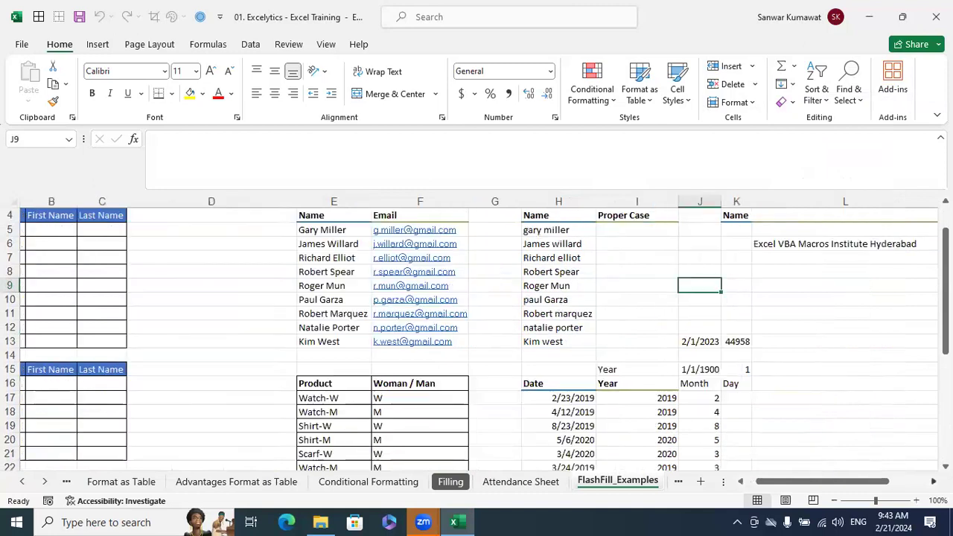
scroll(856, 422, right, 3)
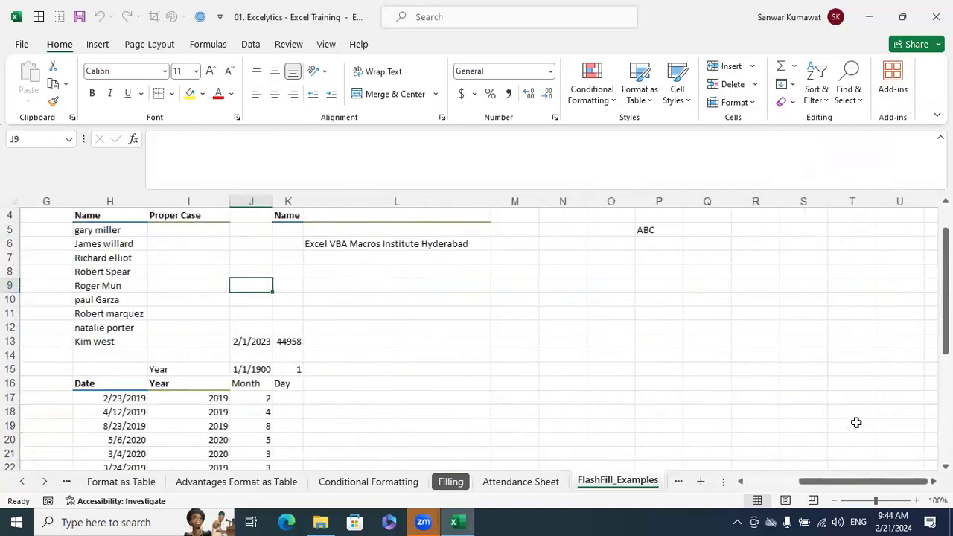
click(704, 312)
click(629, 259)
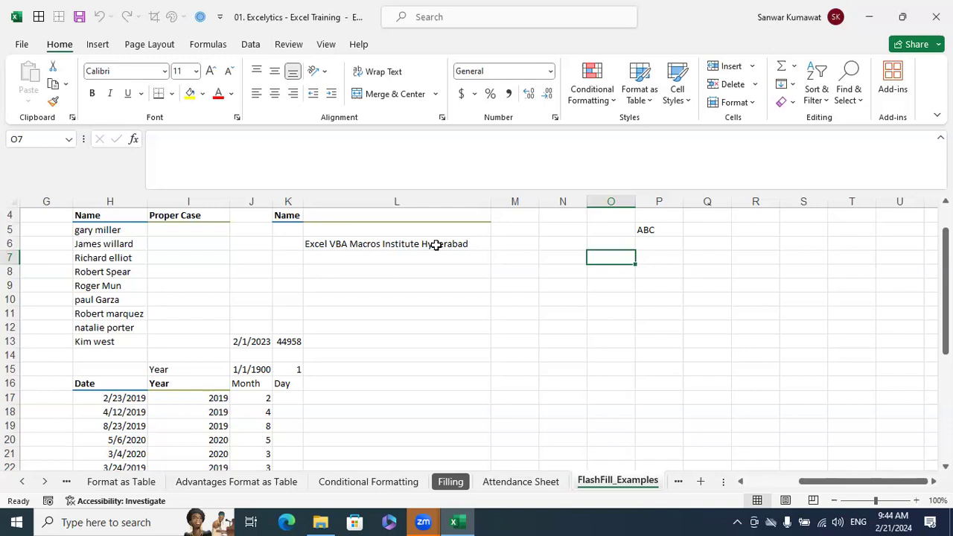
Step: Return to the Full Name table in column A and review the fill commands, from Down to Flash Fill
click(788, 84)
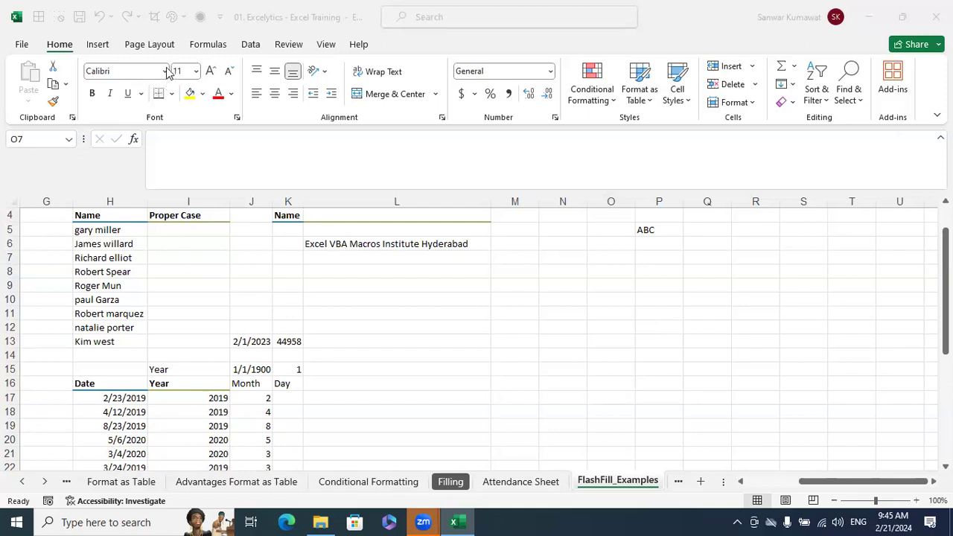
click(423, 281)
click(504, 248)
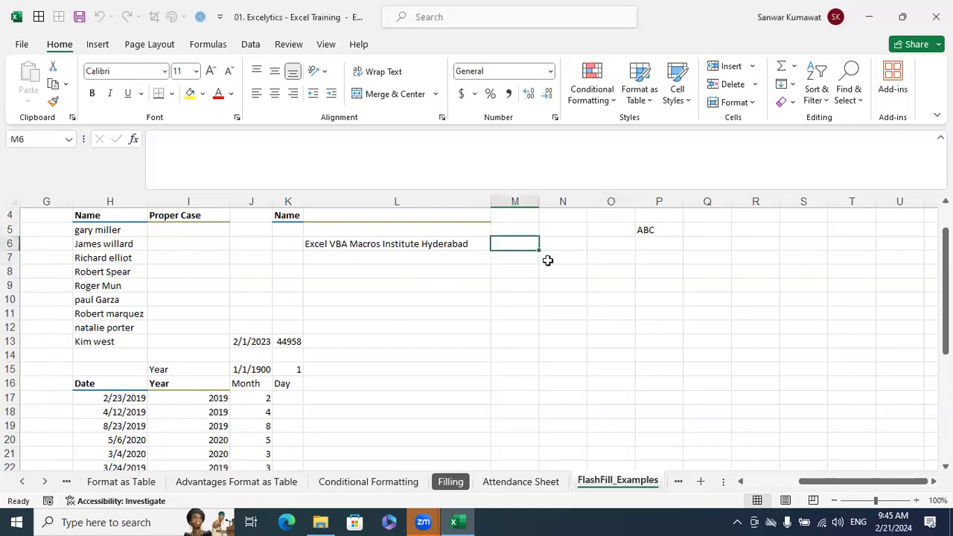
key(ctrl+Left)
key(ctrl+Left)
key(ctrl+Left)
key(ctrl+Left)
key(ctrl+Left)
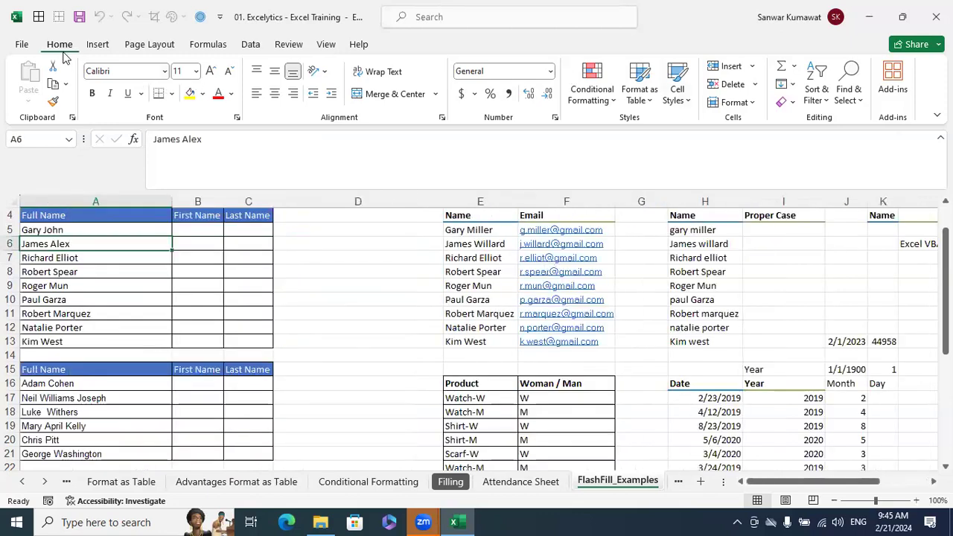
click(791, 85)
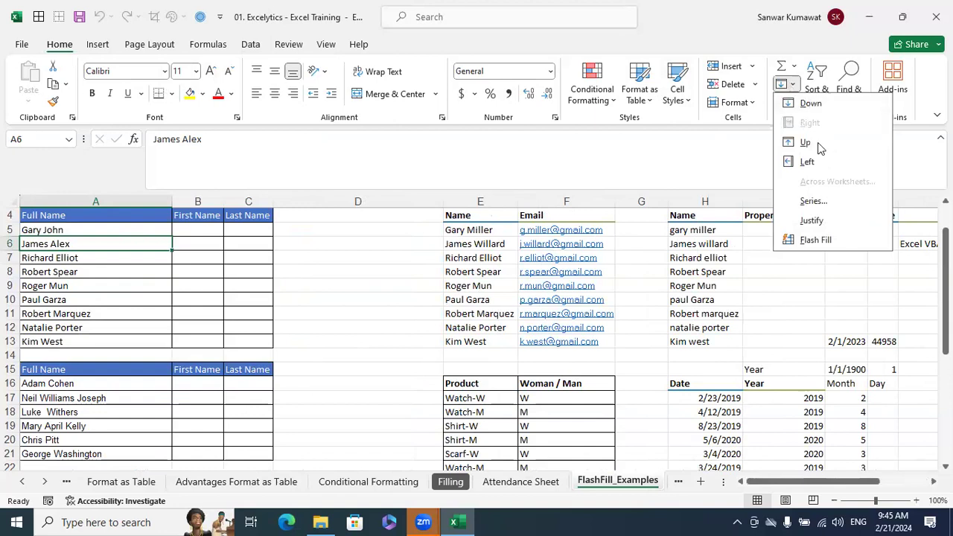
key(Escape)
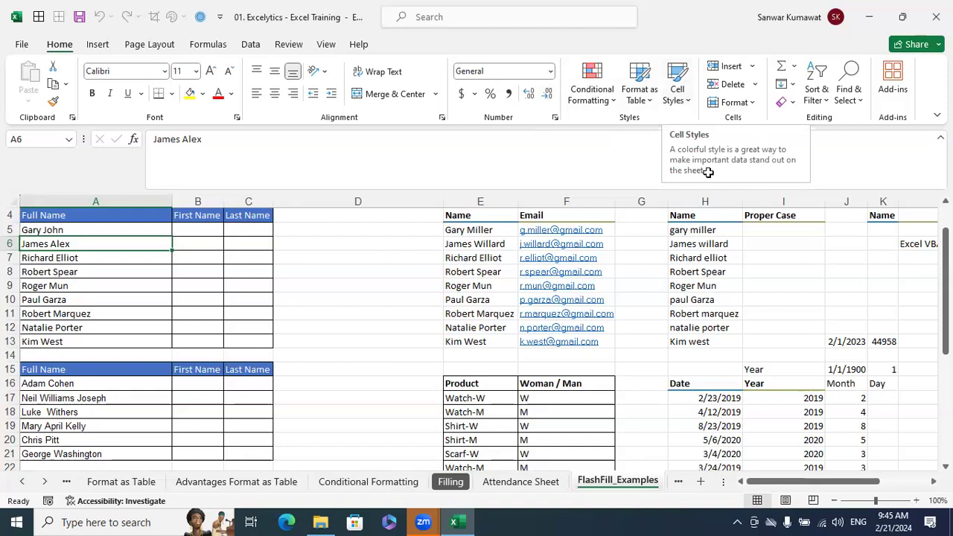
Step: Remove the fill color from the Full Name, First Name and Last Name headers in A15:C15 and make their text black
click(804, 296)
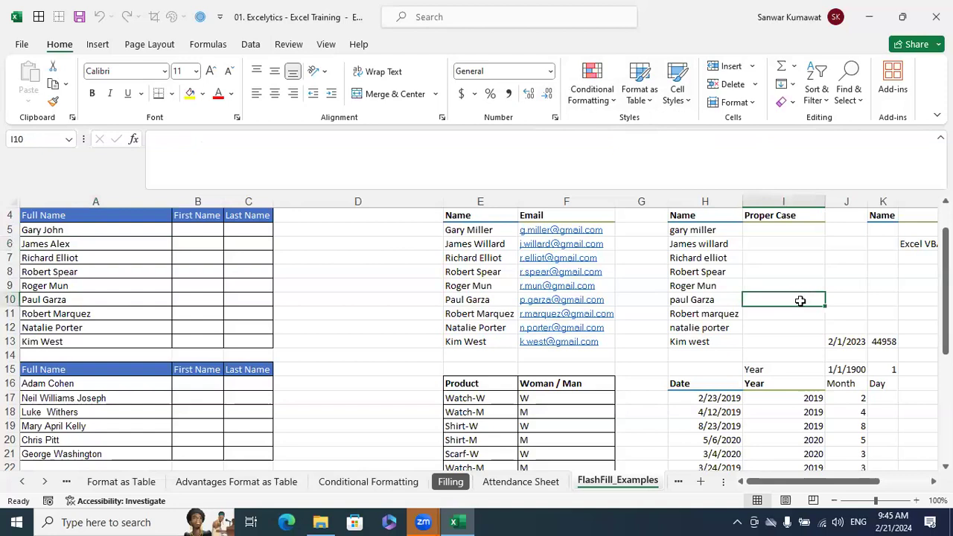
scroll(623, 315, down, 3)
scroll(411, 350, up, 2)
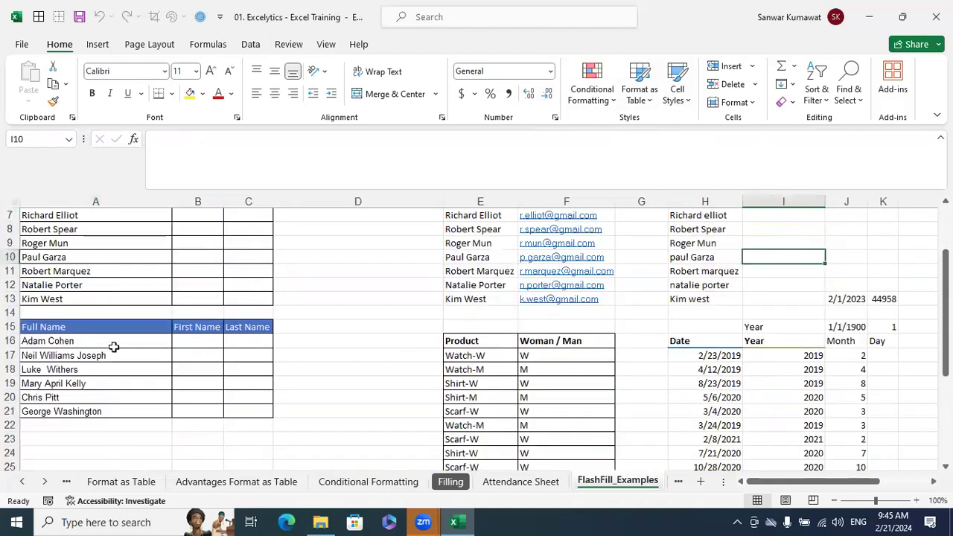
click(110, 326)
drag(109, 326, 249, 327)
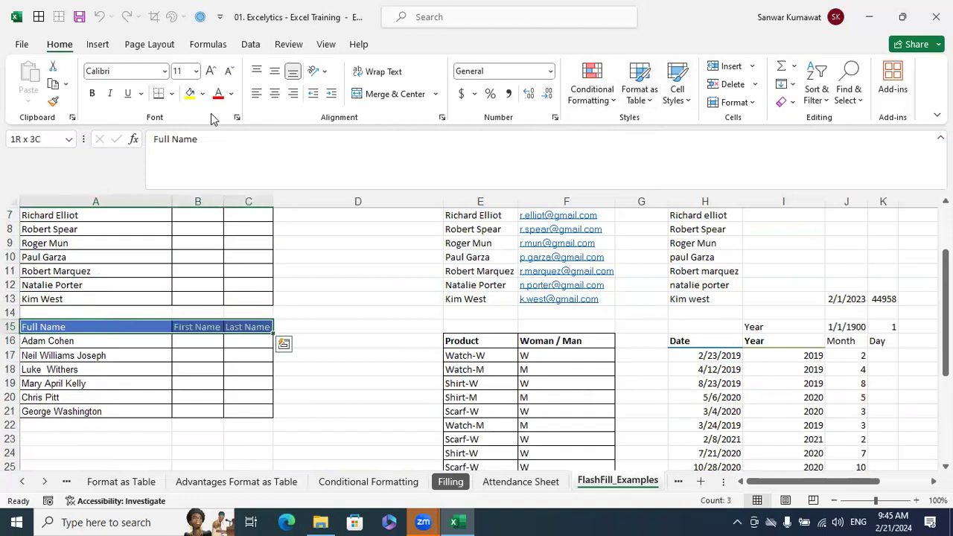
click(201, 94)
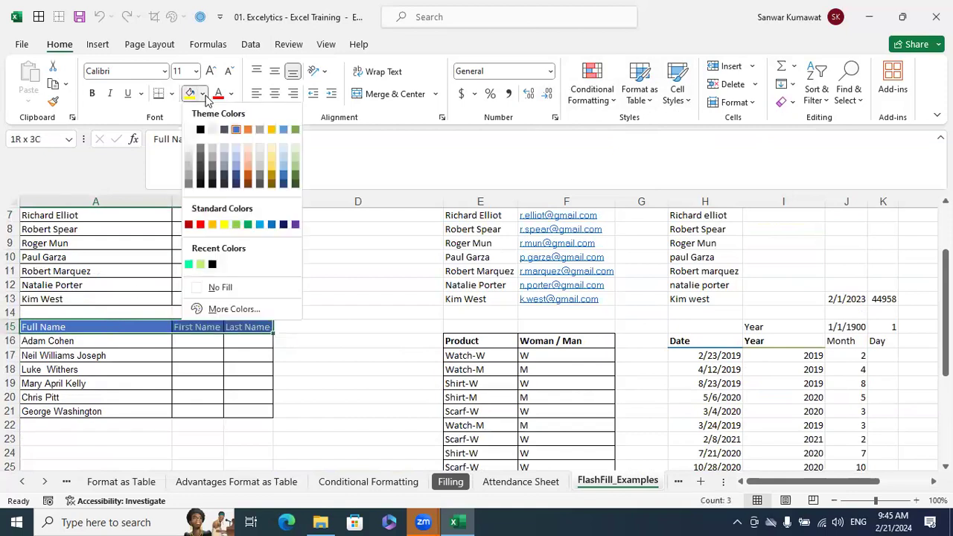
click(245, 286)
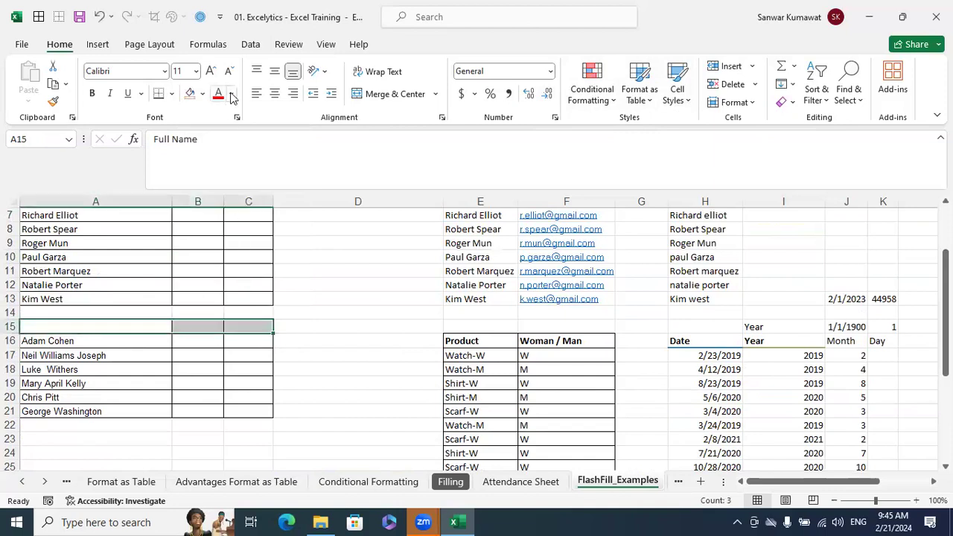
click(231, 94)
click(234, 117)
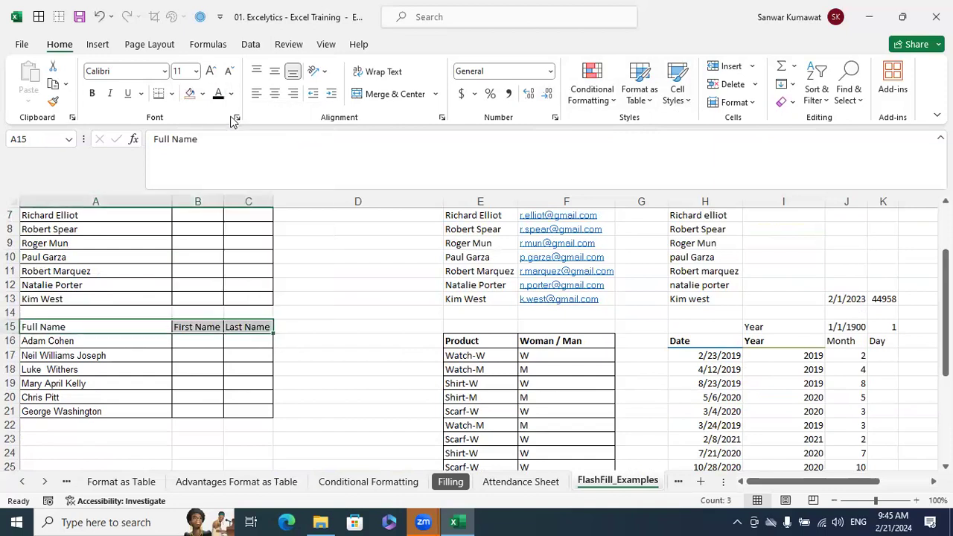
Step: Apply the Accent1 cell style to the header cells A15:C15
click(329, 316)
drag(107, 325, 231, 328)
click(690, 102)
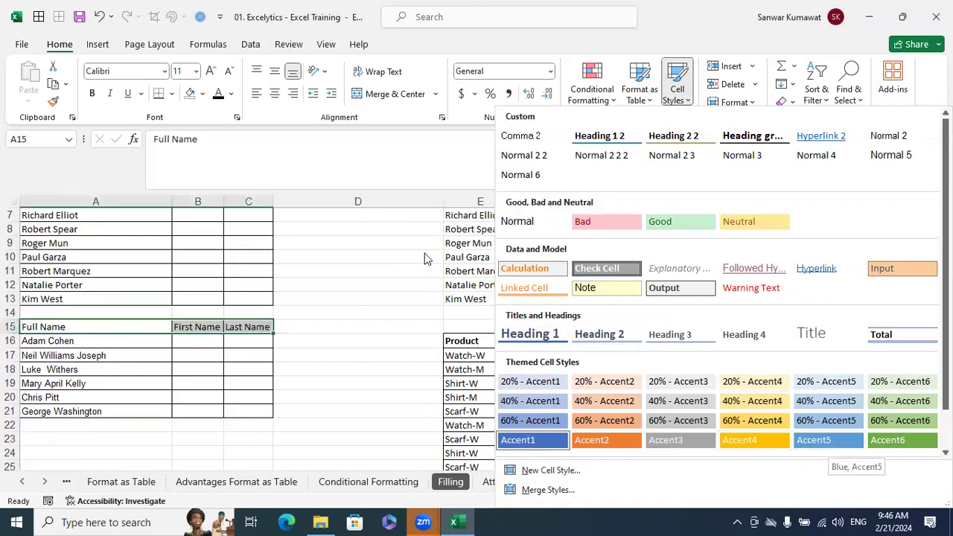
click(521, 440)
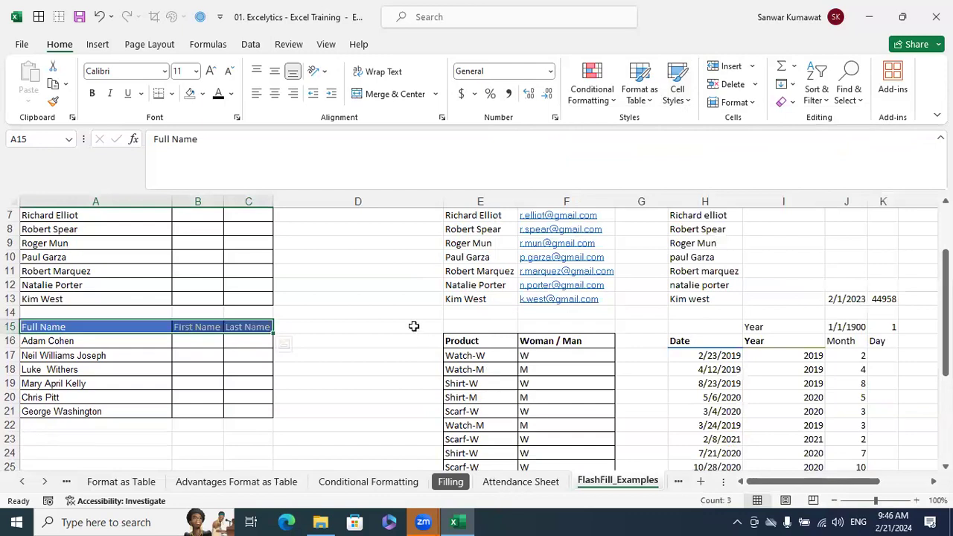
click(412, 326)
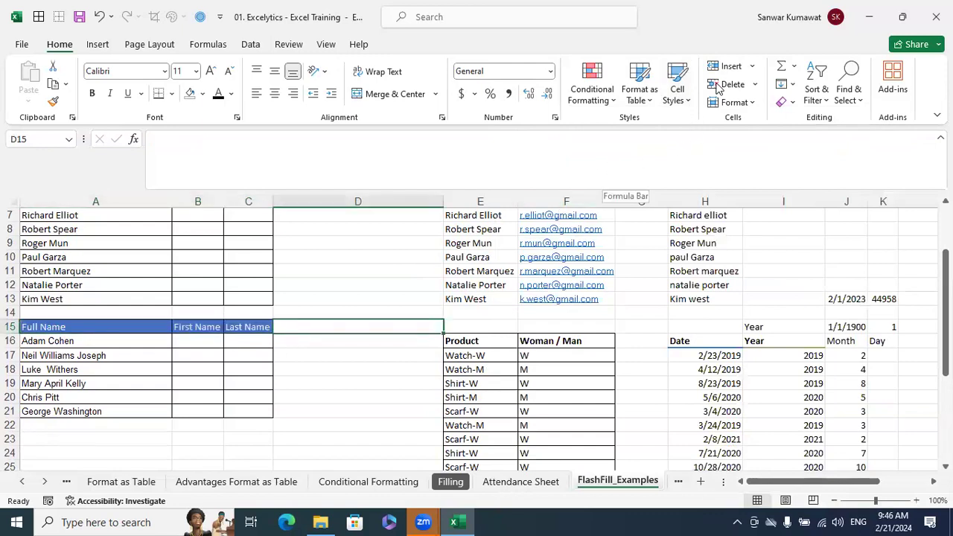
Step: Review the options for inserting, deleting and formatting cells, rows, columns and sheets, including Hide & Unhide
click(752, 67)
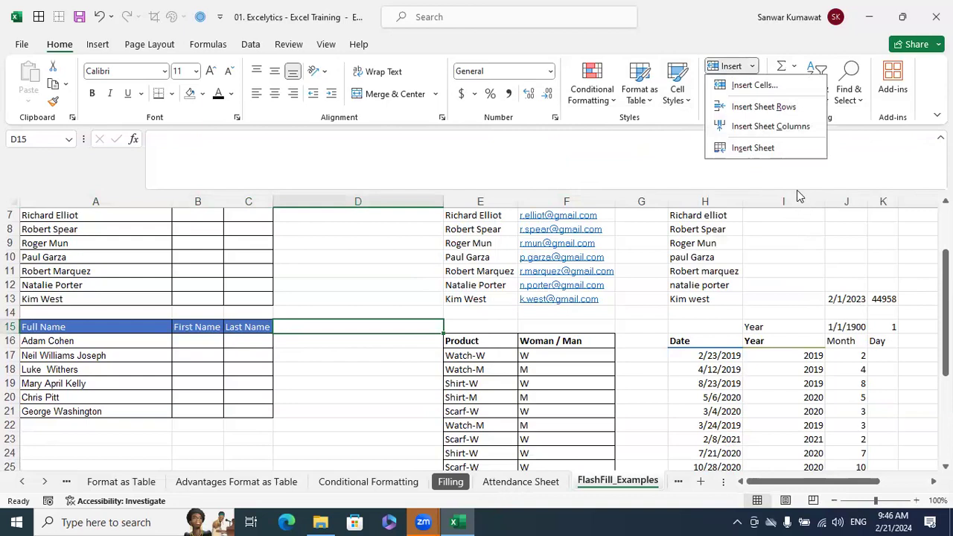
click(800, 247)
click(754, 85)
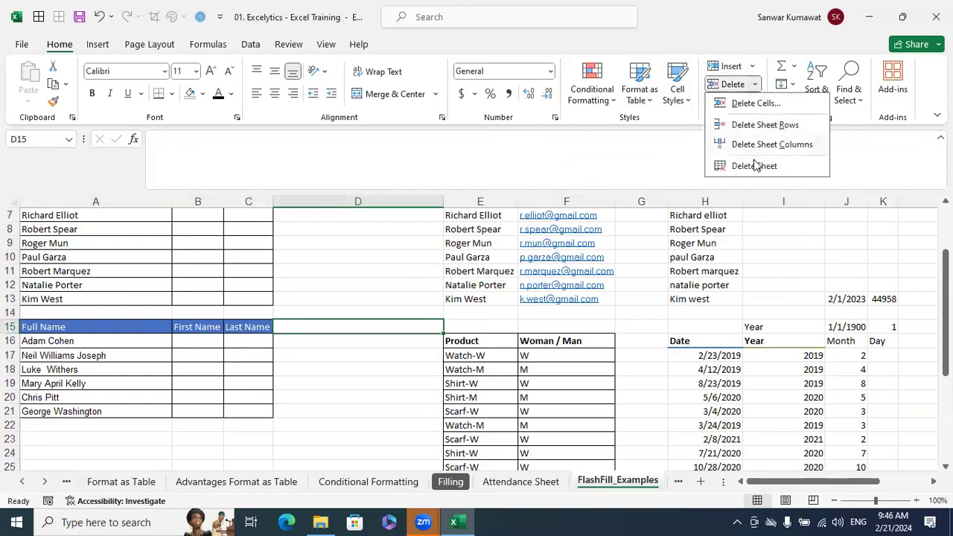
click(758, 134)
click(756, 102)
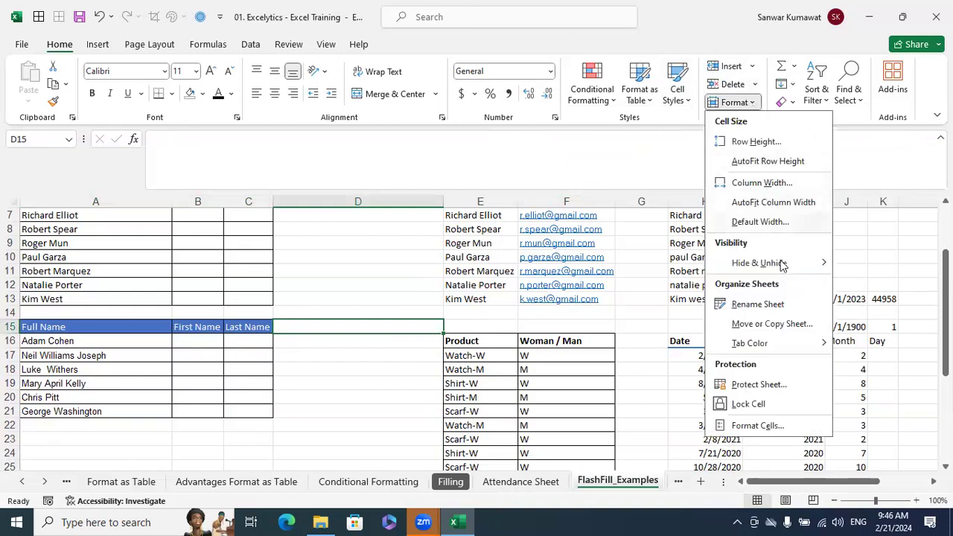
mouse_move(779, 262)
click(619, 302)
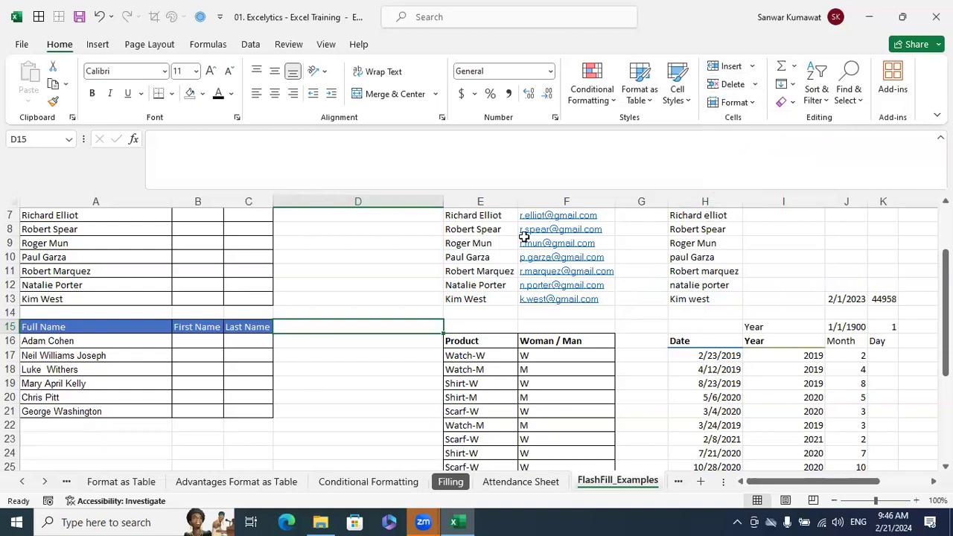
click(389, 314)
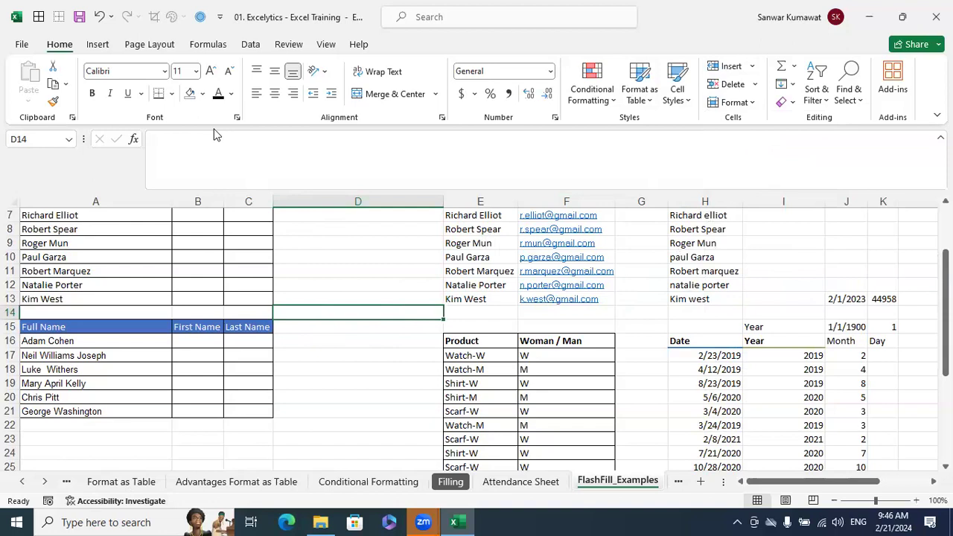
Step: Insert a blank worksheet before the Filling sheet using the sheet's Insert dialog, and delete it again
click(819, 328)
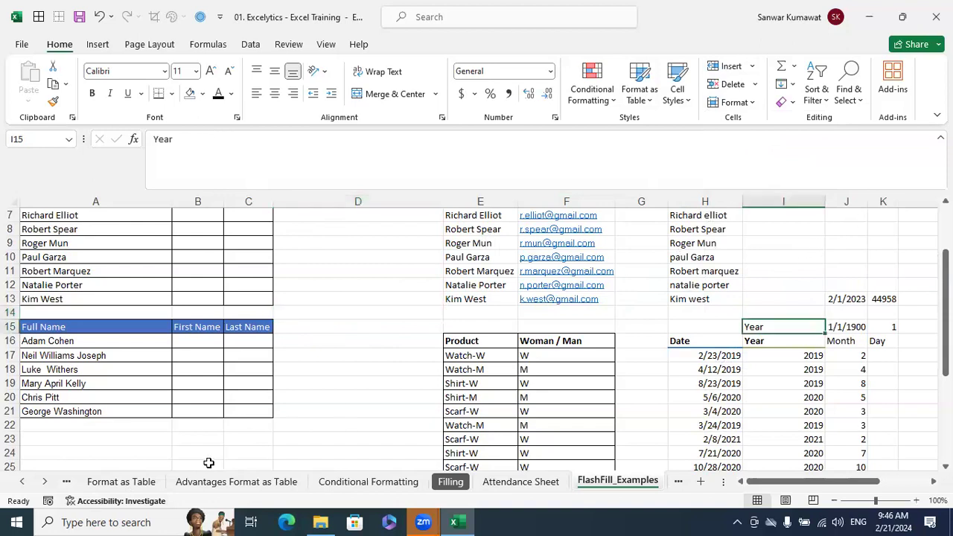
scroll(208, 461, down, 1)
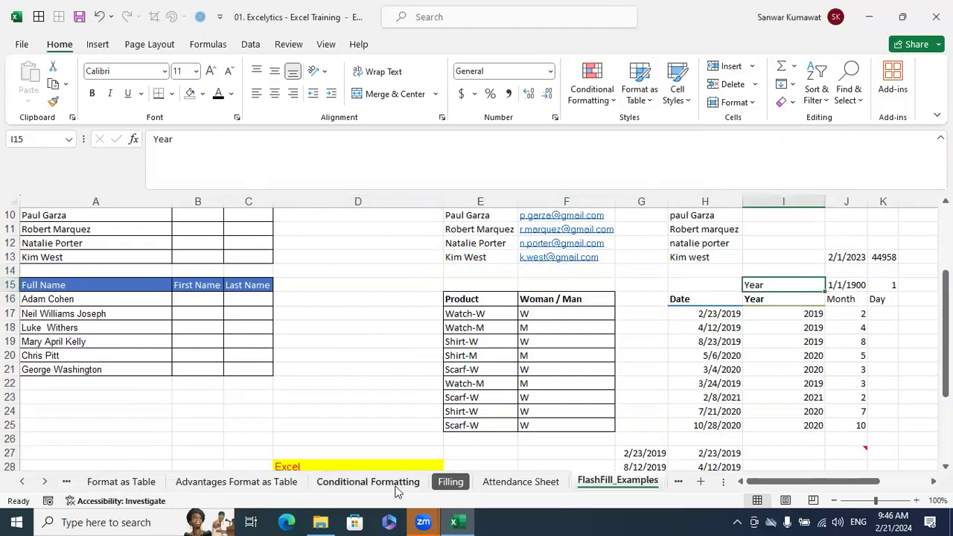
click(359, 374)
click(454, 482)
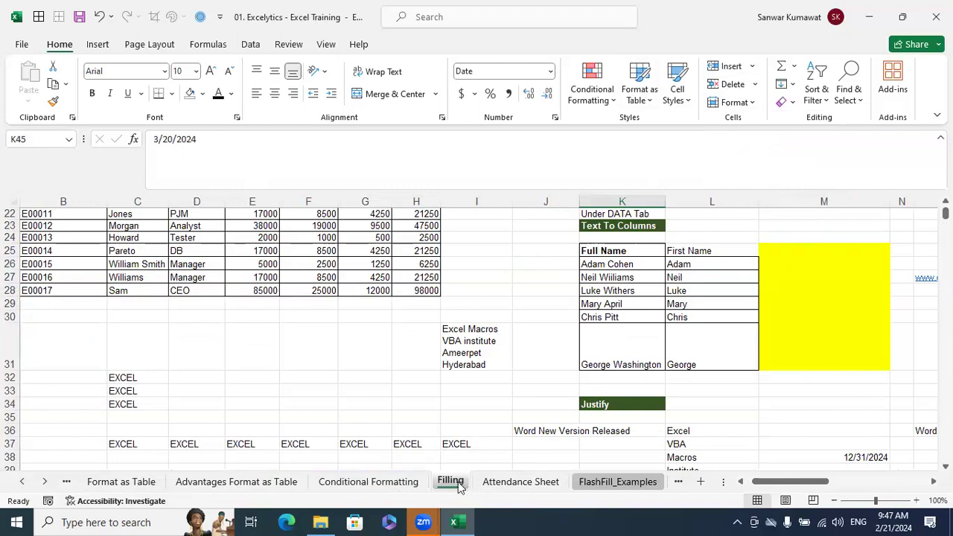
right_click(459, 483)
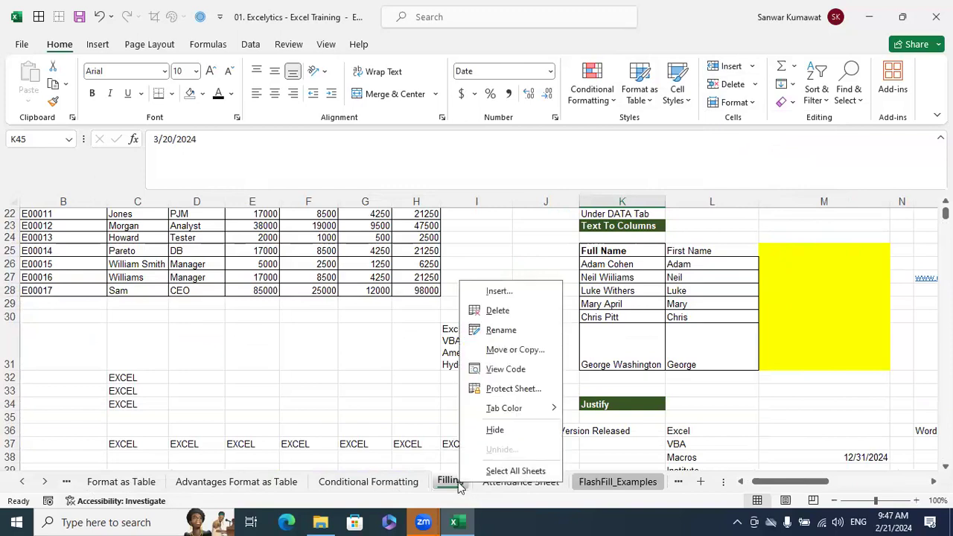
click(502, 292)
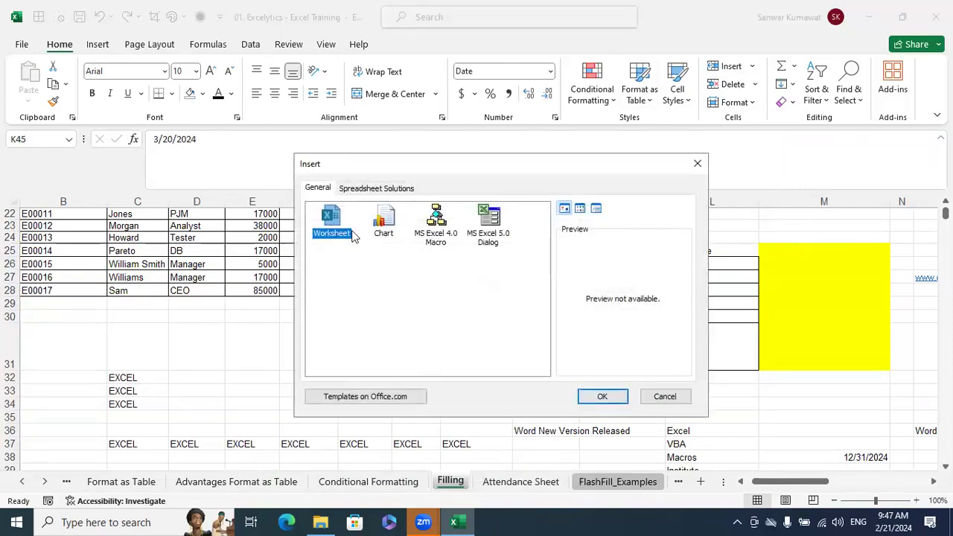
click(602, 396)
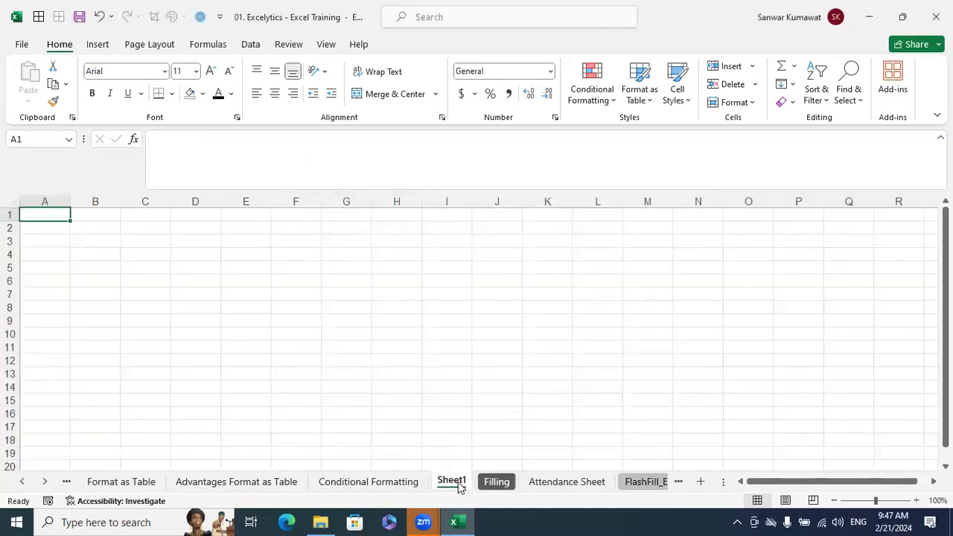
right_click(459, 485)
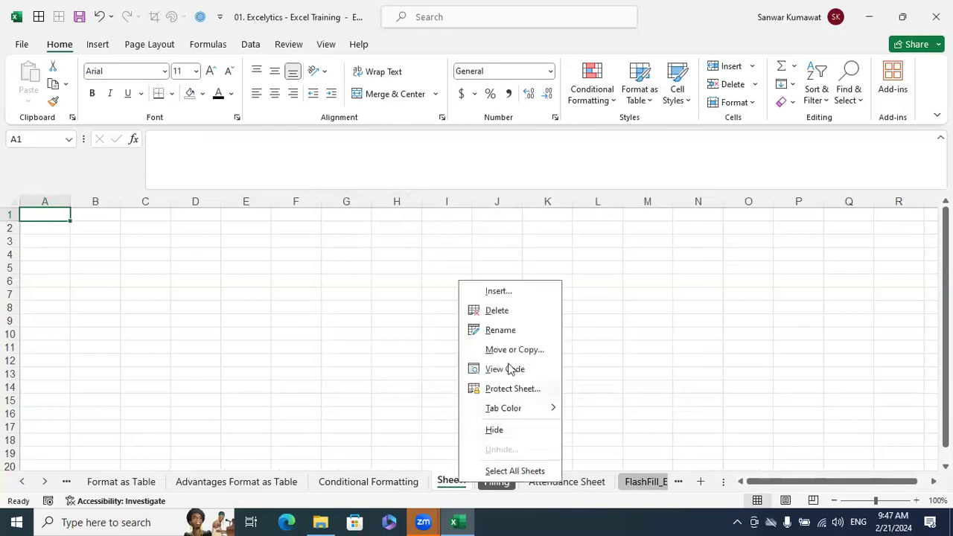
click(501, 311)
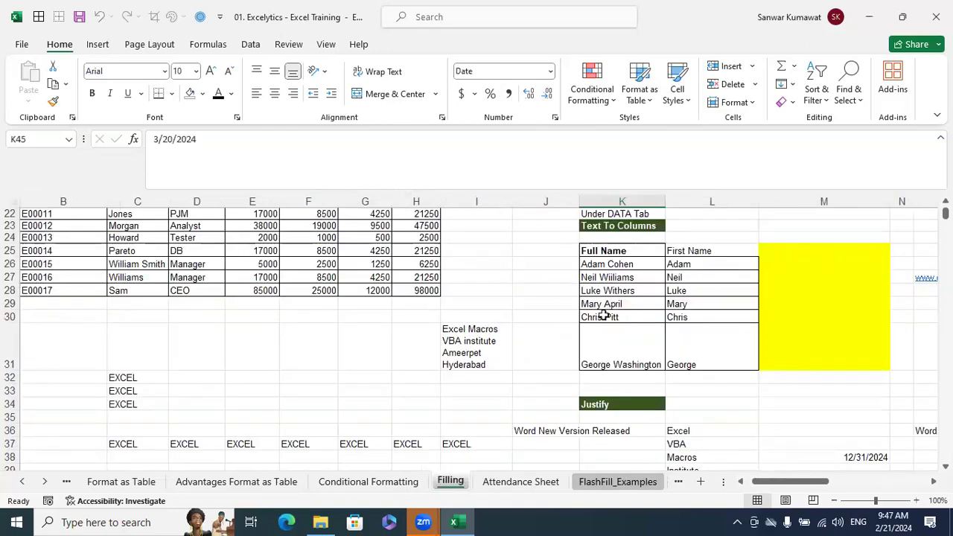
Step: Add a blank worksheet with the Insert Sheet command while on the Filling sheet, and delete it again
click(753, 66)
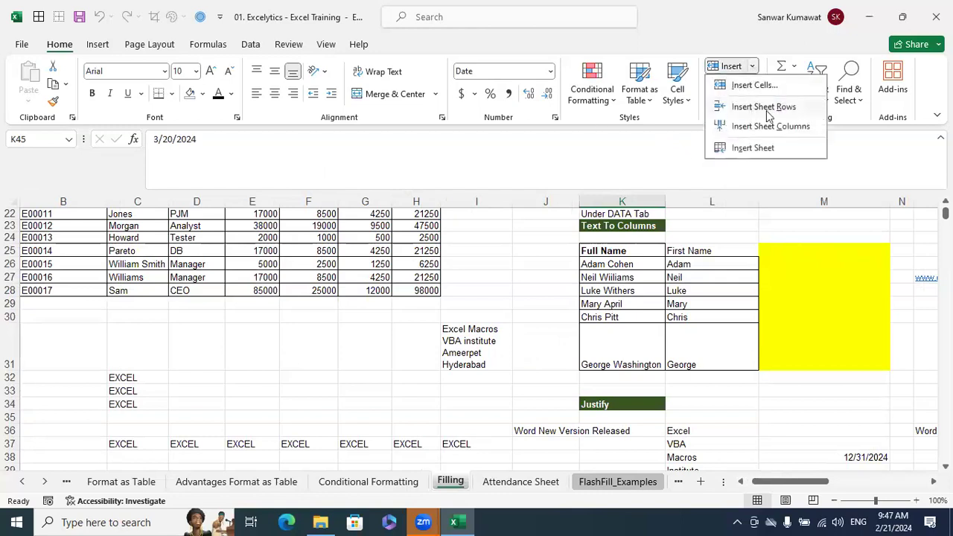
click(755, 148)
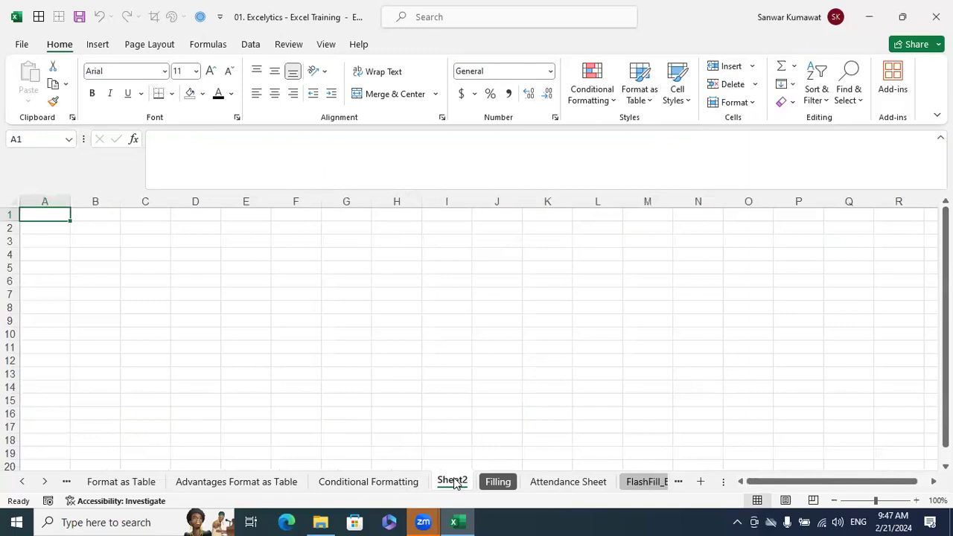
right_click(455, 481)
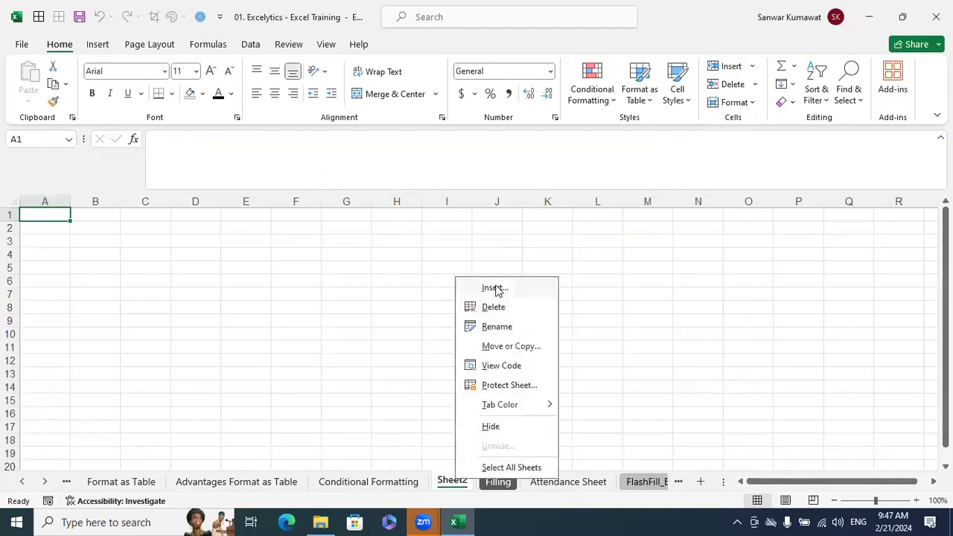
click(636, 298)
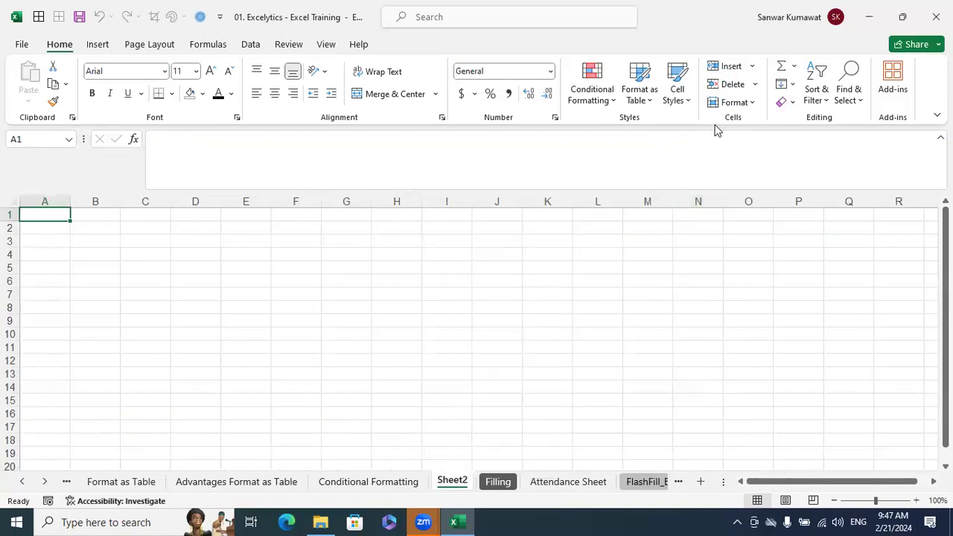
click(753, 67)
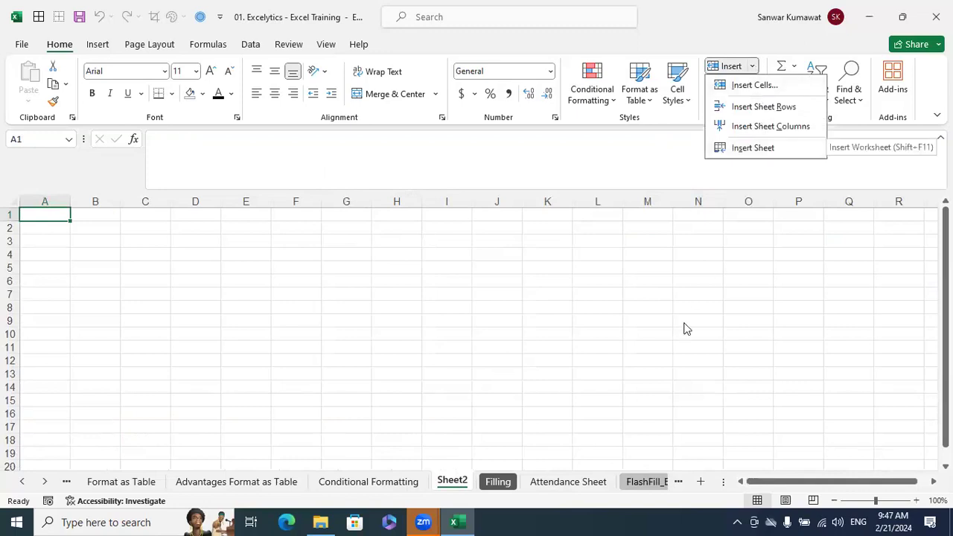
click(585, 374)
right_click(453, 482)
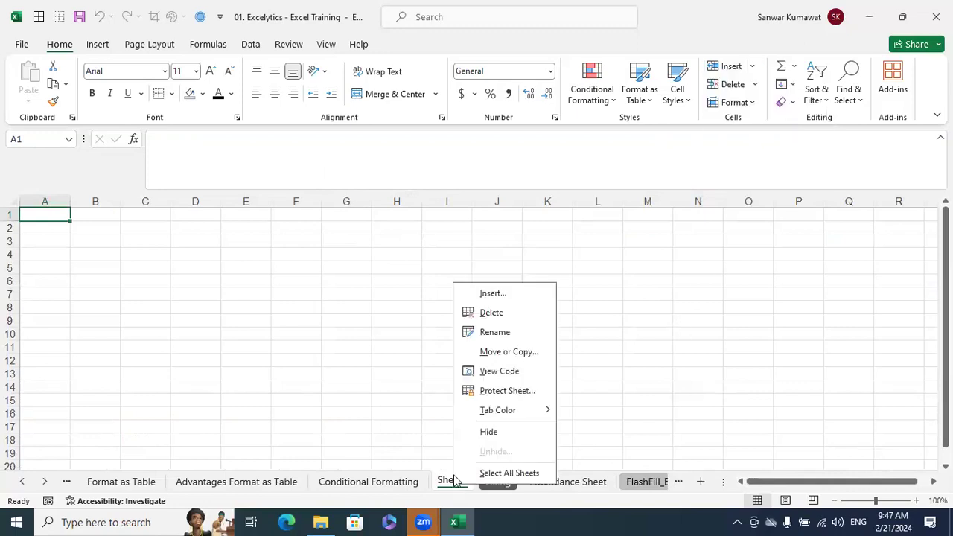
click(504, 312)
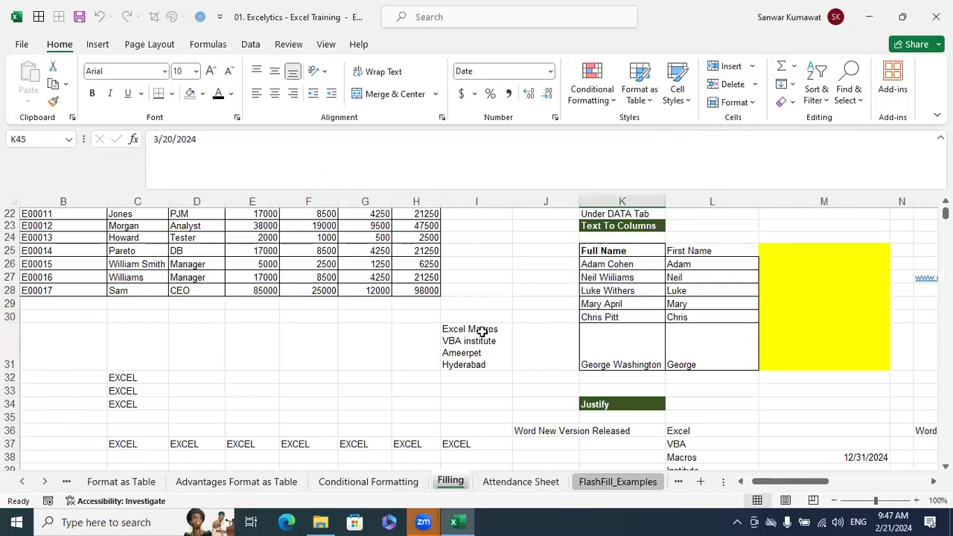
Step: Open the Keyboard Shortcuts List sheet and look up the F11 shortcut for a new worksheet in row 12
click(24, 483)
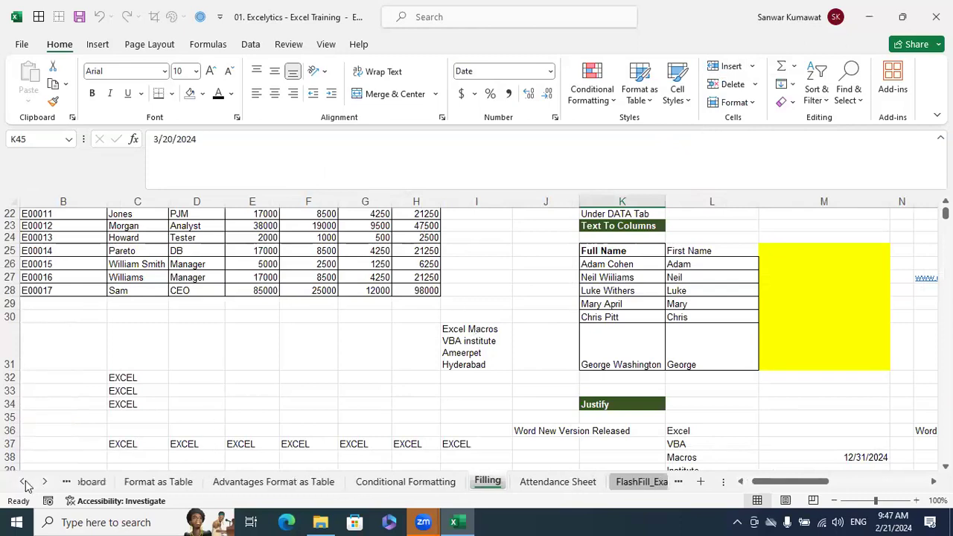
click(25, 483)
click(24, 483)
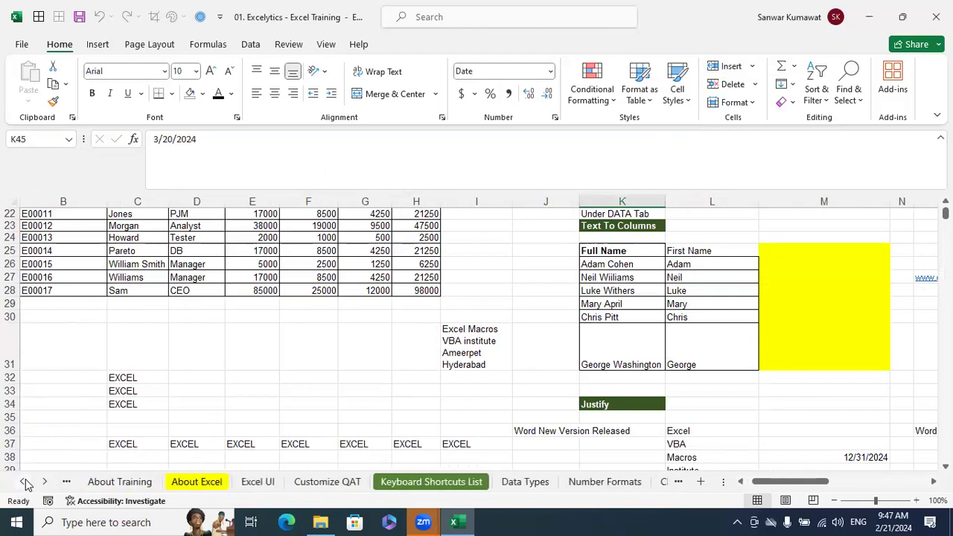
click(387, 487)
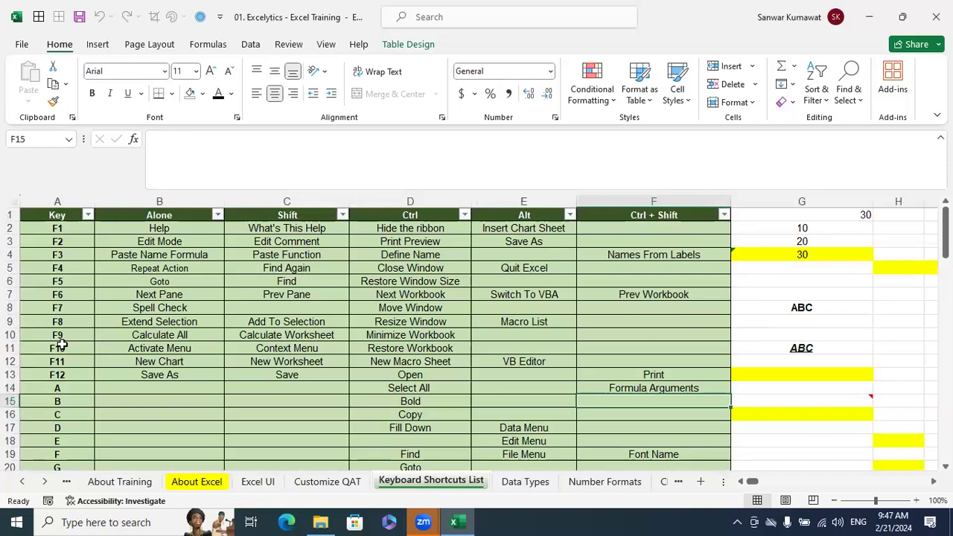
click(13, 361)
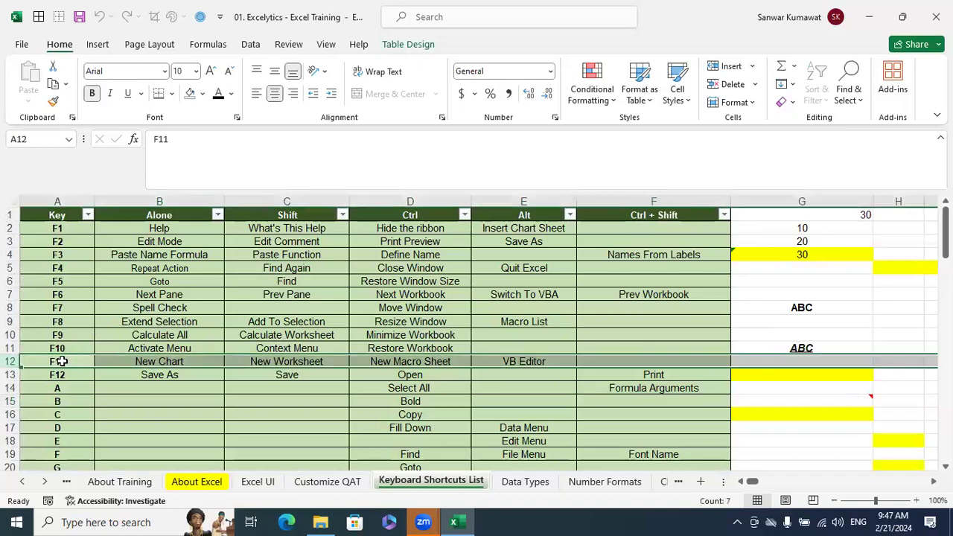
click(271, 364)
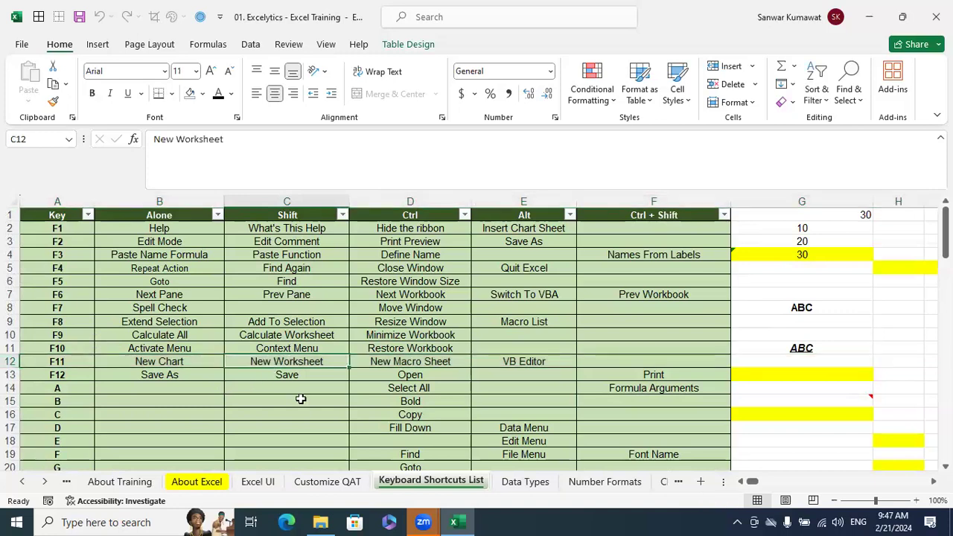
click(390, 378)
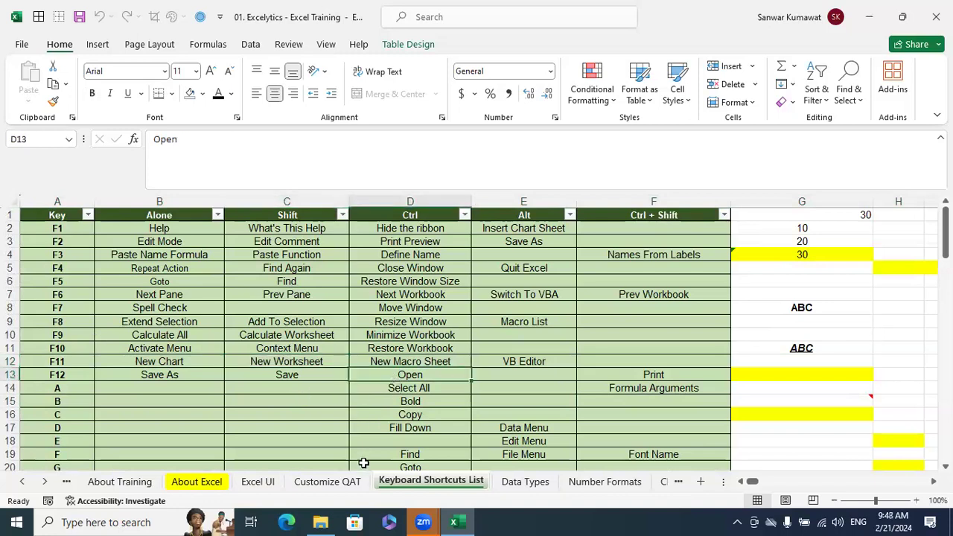
Step: Insert a blank worksheet before the Data Types sheet with the new-worksheet shortcut, and delete it again
click(523, 484)
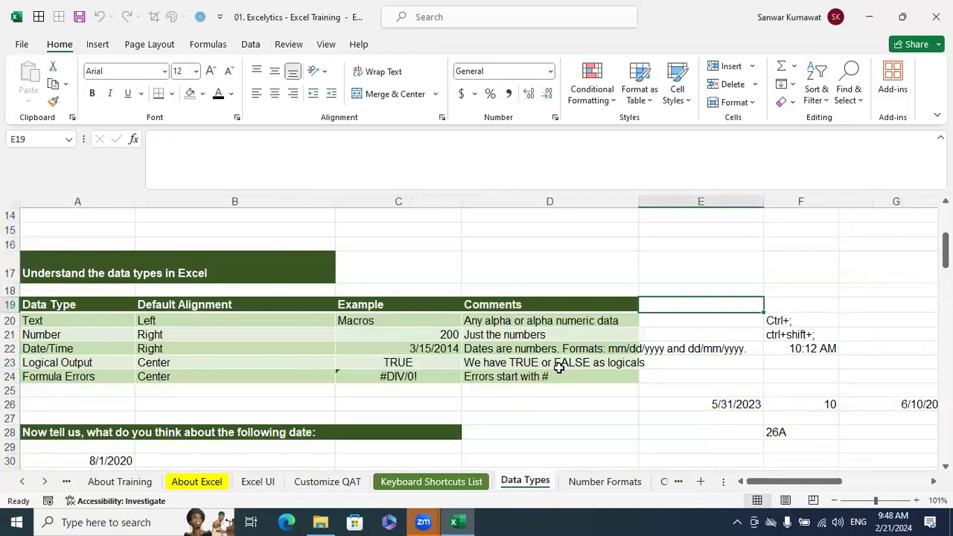
key(shift+F11)
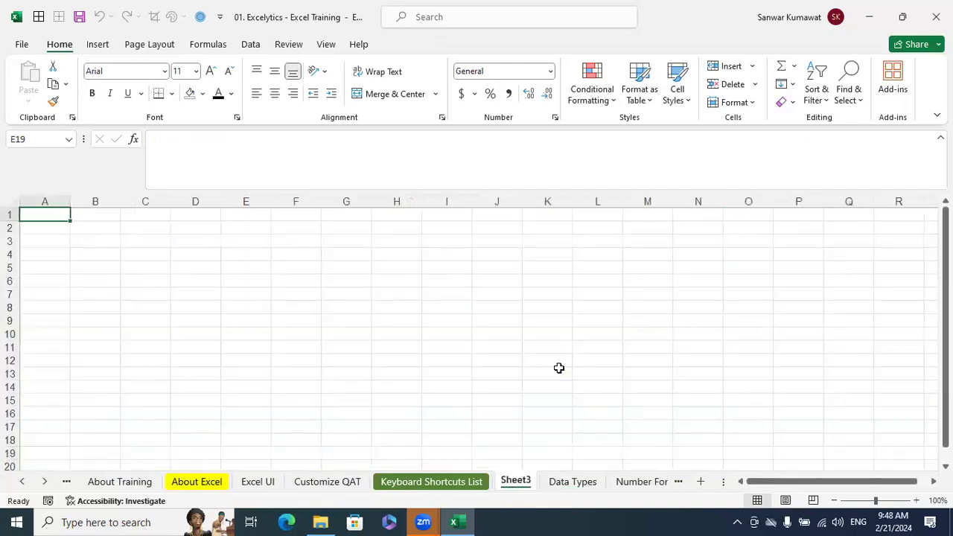
right_click(526, 483)
click(571, 303)
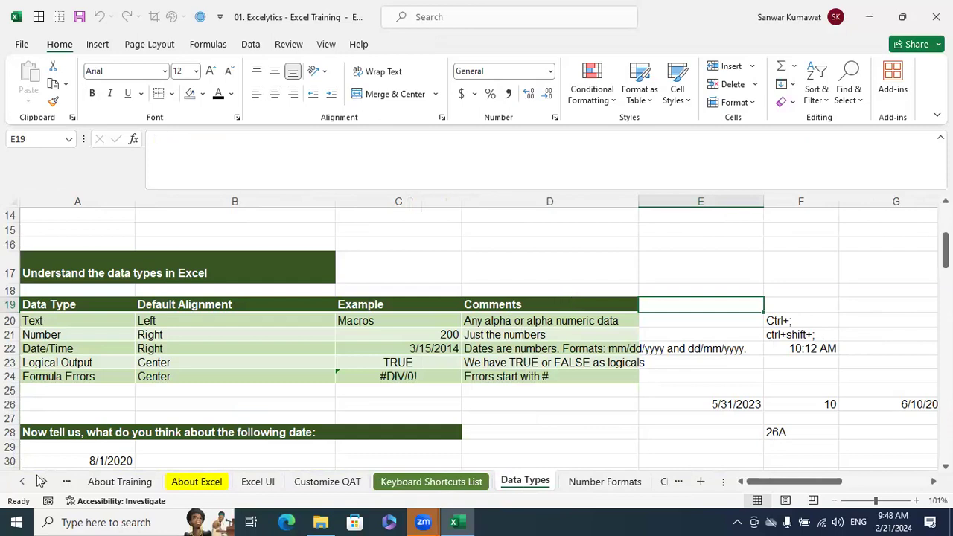
Step: Review the options for inserting cells, rows, columns and sheets from the Data Types sheet
click(752, 66)
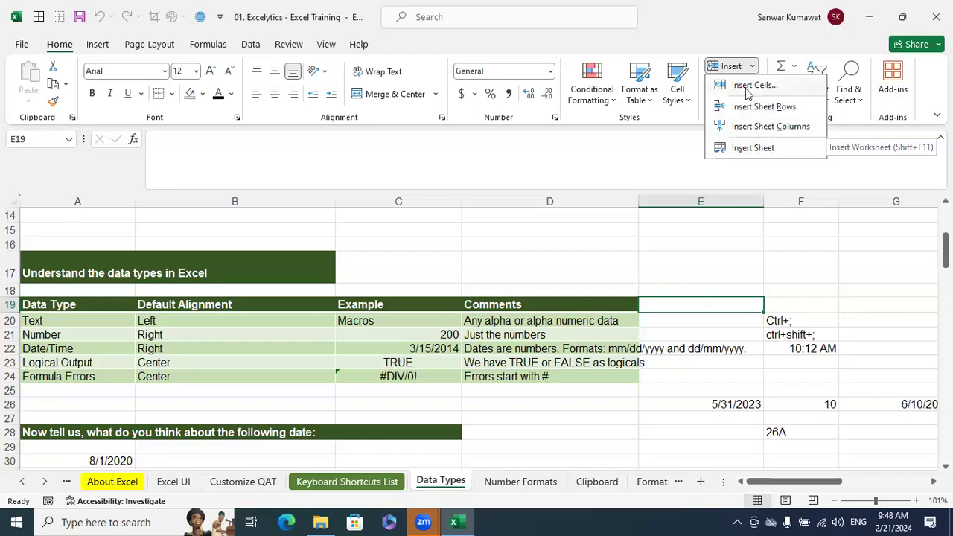
click(680, 379)
scroll(679, 379, down, 2)
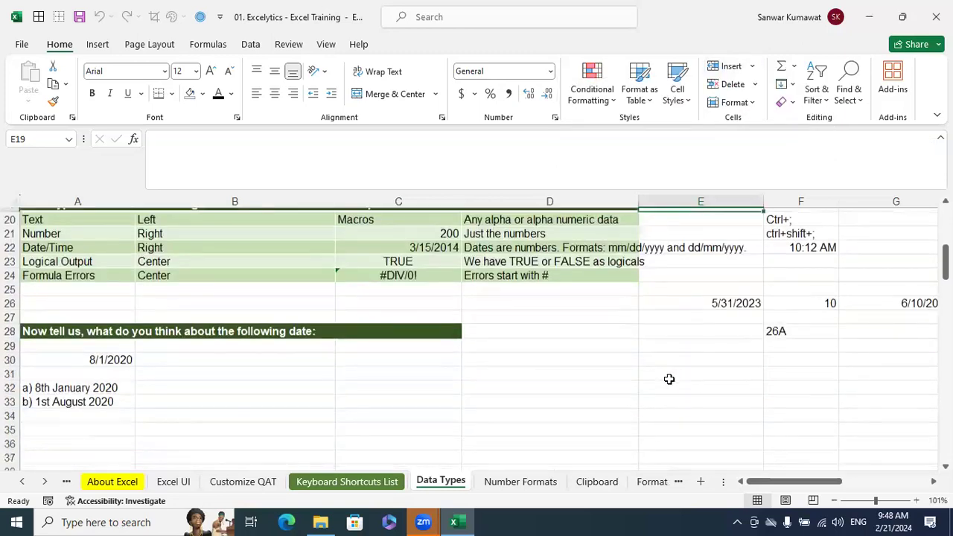
Step: Go to the Filling sheet and copy the whole employee salary table B11:H28
click(44, 482)
click(45, 482)
click(44, 481)
click(45, 482)
click(44, 482)
click(45, 482)
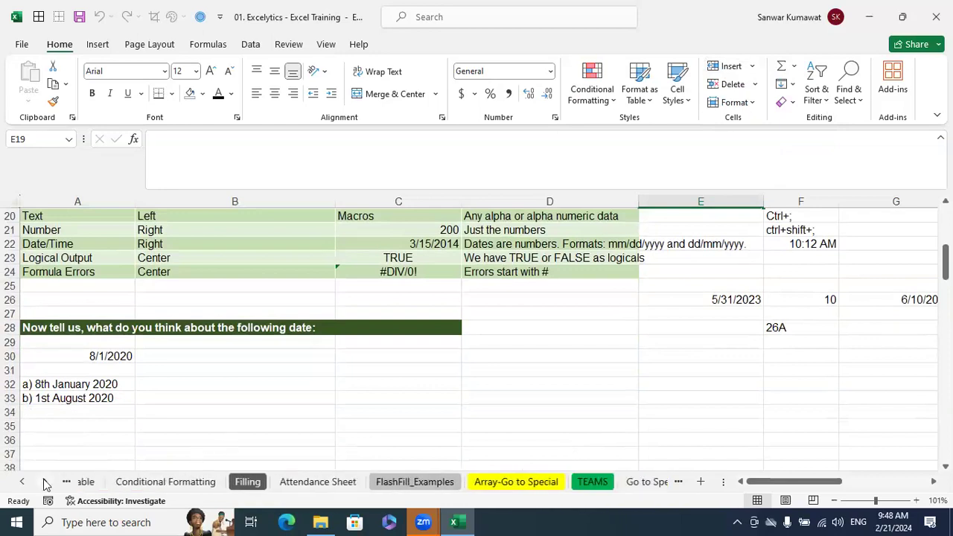
click(235, 481)
scroll(386, 337, up, 7)
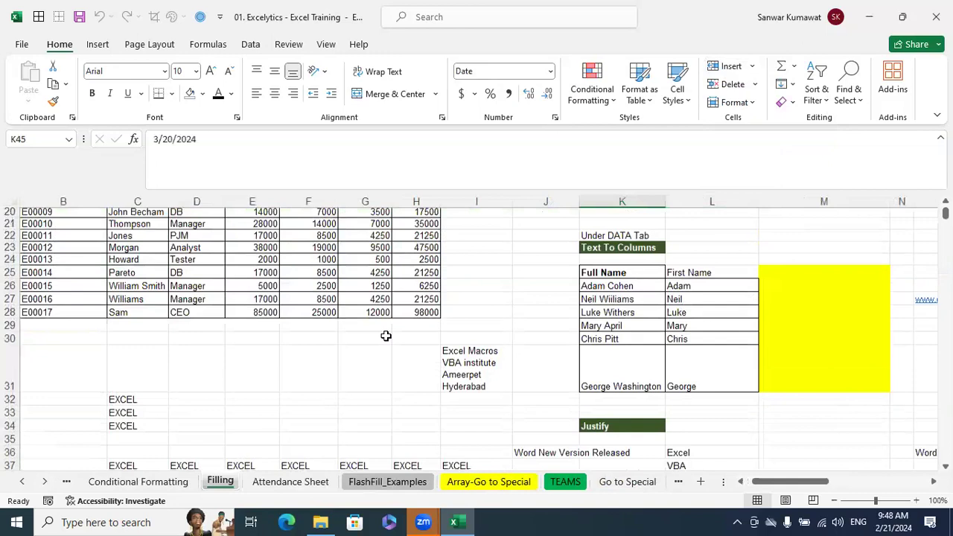
click(51, 349)
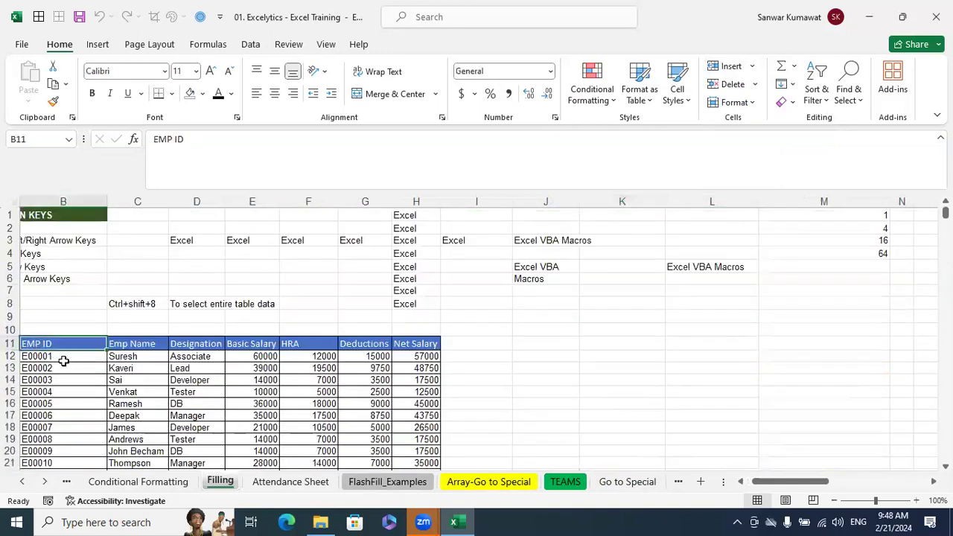
key(ctrl+shift+Right)
key(ctrl+shift+Down)
key(ctrl+c)
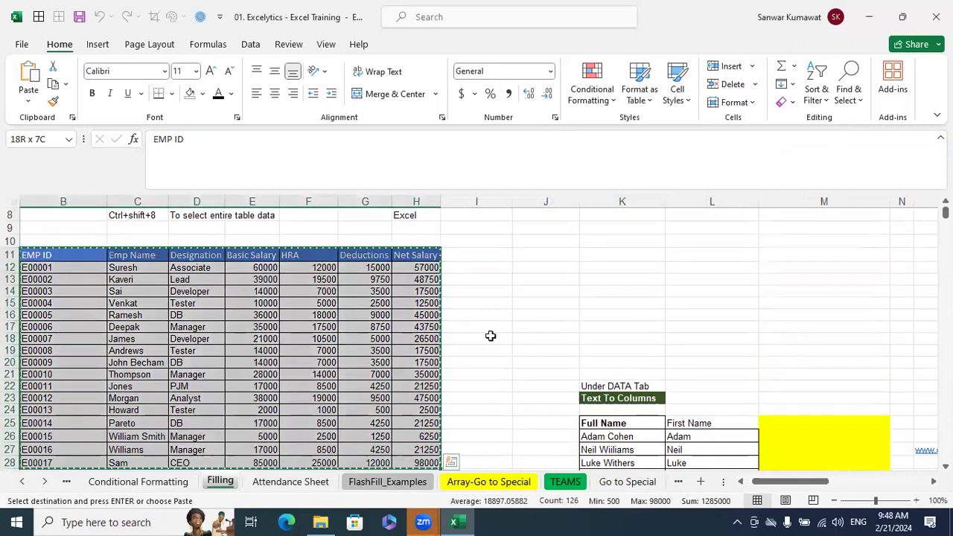
Step: Create a new blank workbook and paste the copied employee table starting at cell A1
key(ctrl+n)
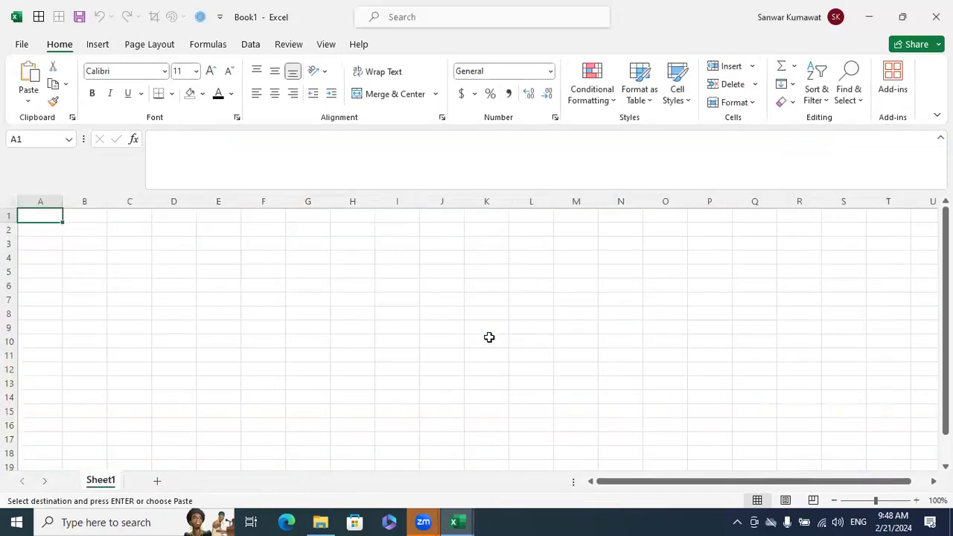
key(ctrl+v)
click(449, 301)
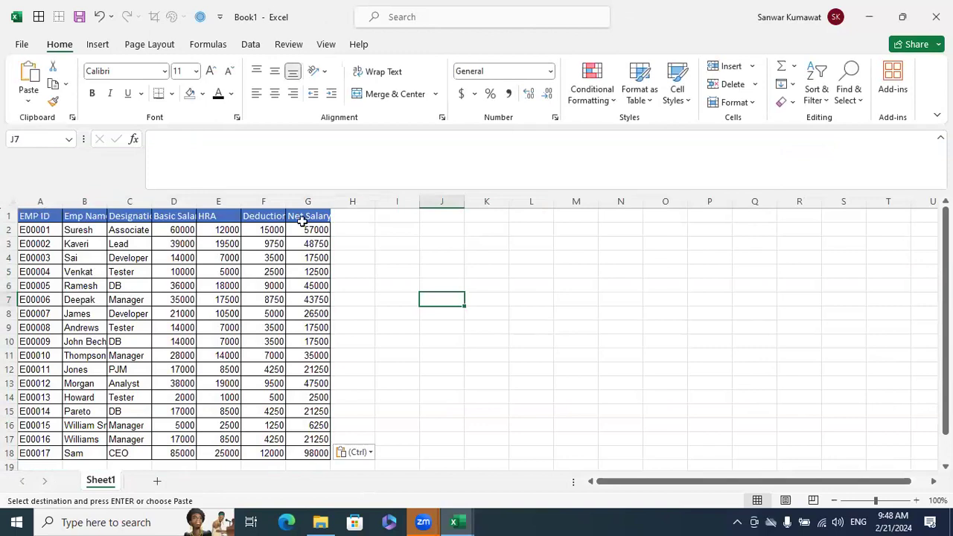
Step: Narrow all sheet columns to one equal width and AutoFit the employee table's columns to their contents
click(9, 198)
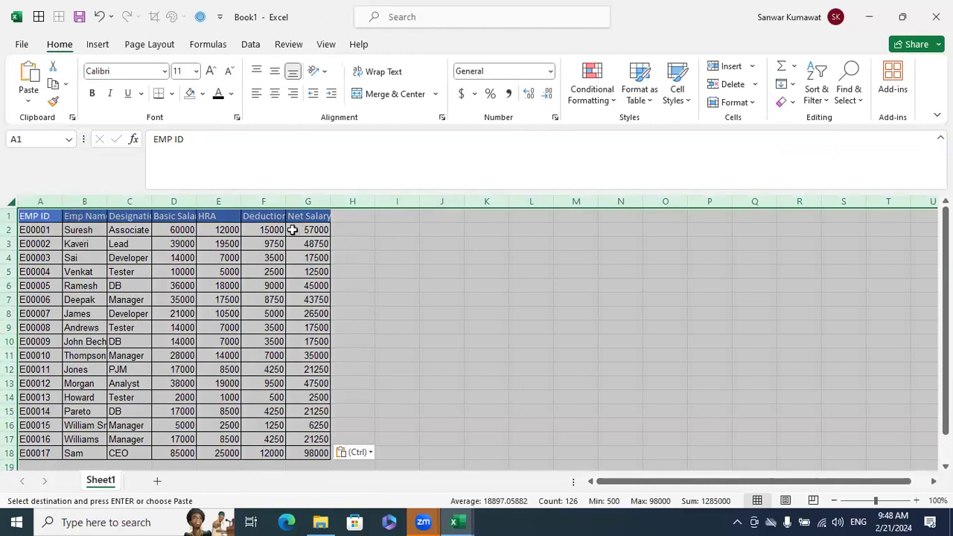
drag(330, 198, 323, 198)
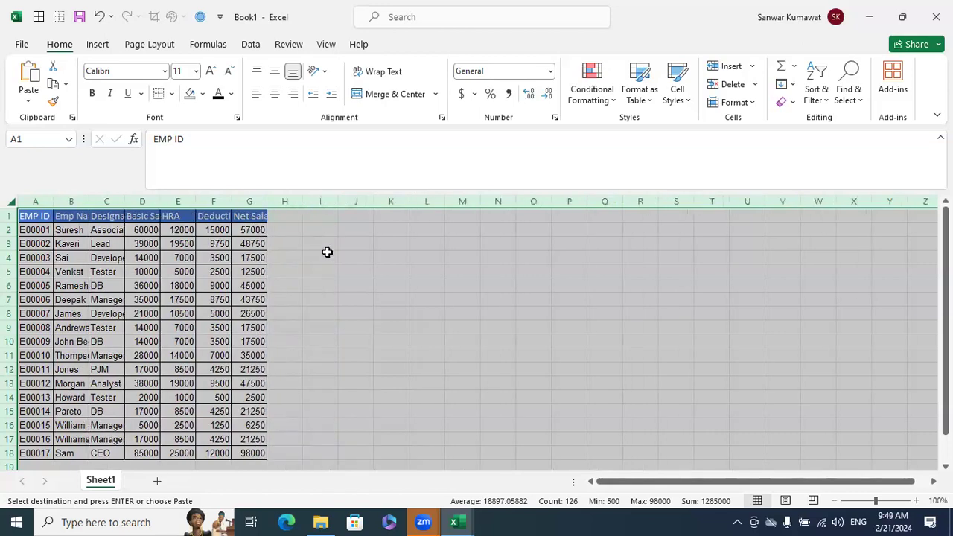
click(347, 258)
click(7, 201)
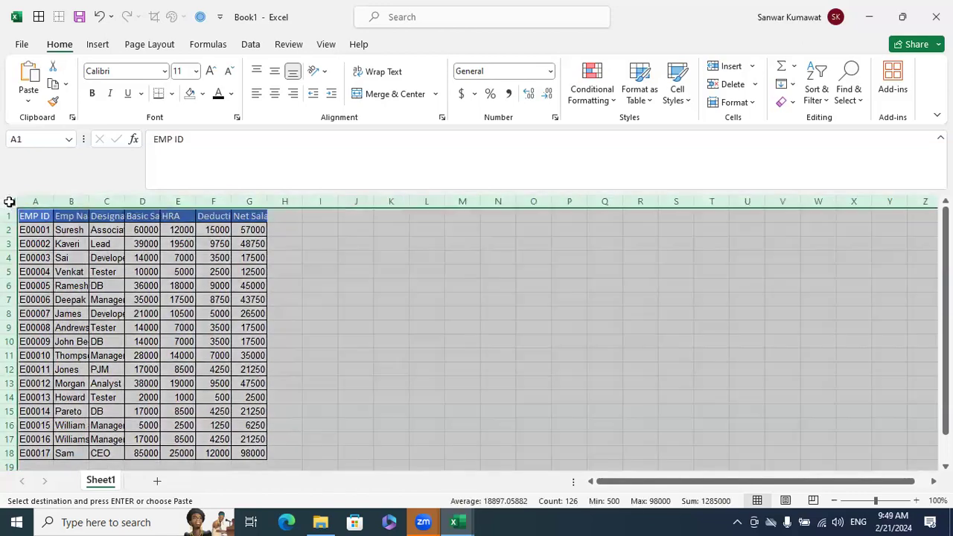
double_click(161, 201)
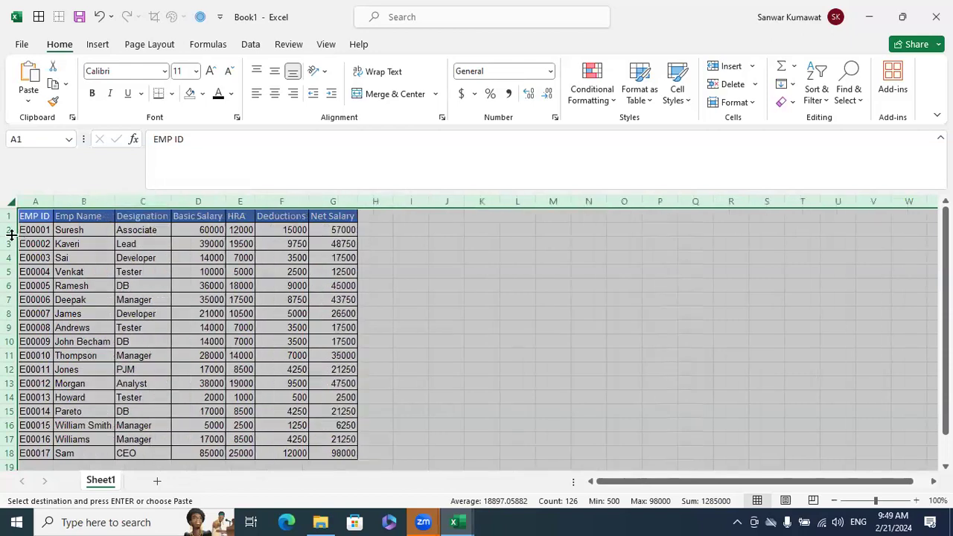
click(82, 272)
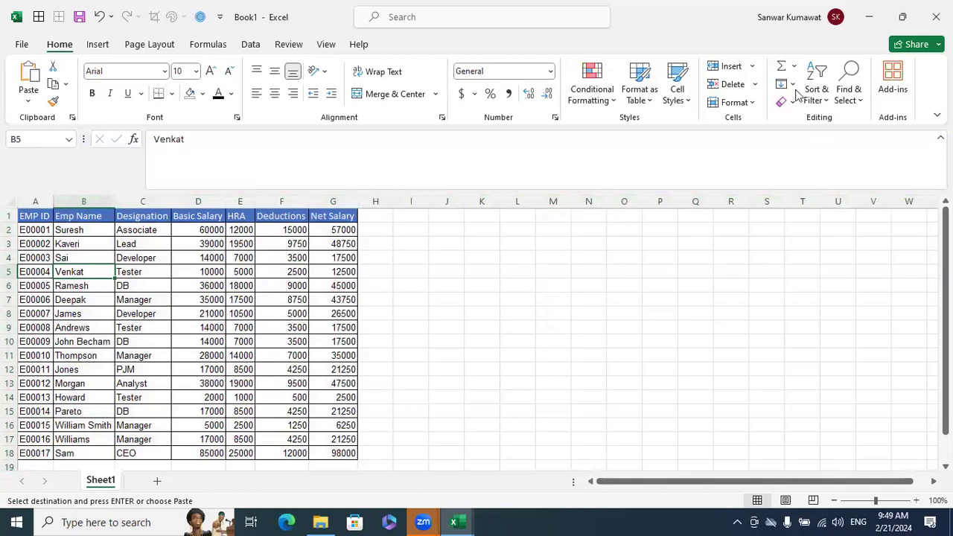
click(754, 102)
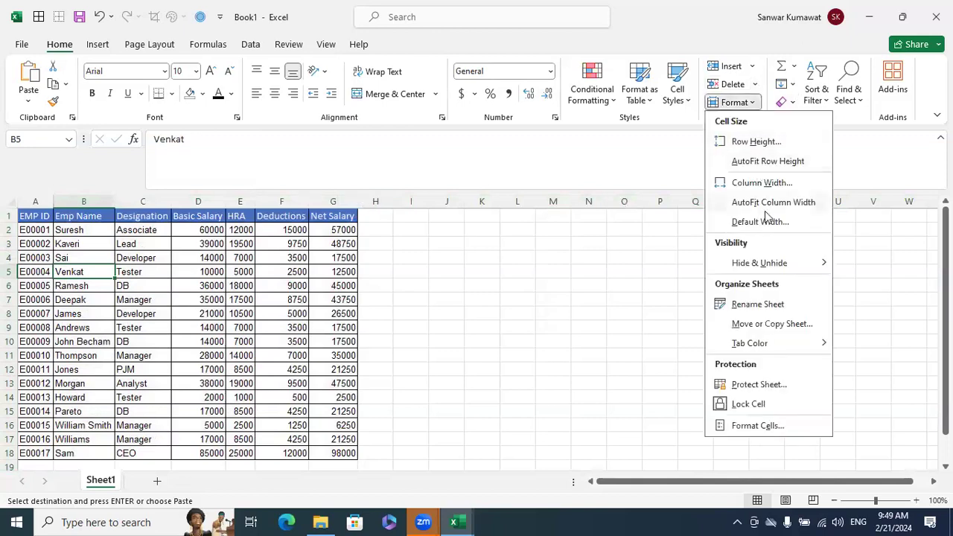
click(588, 298)
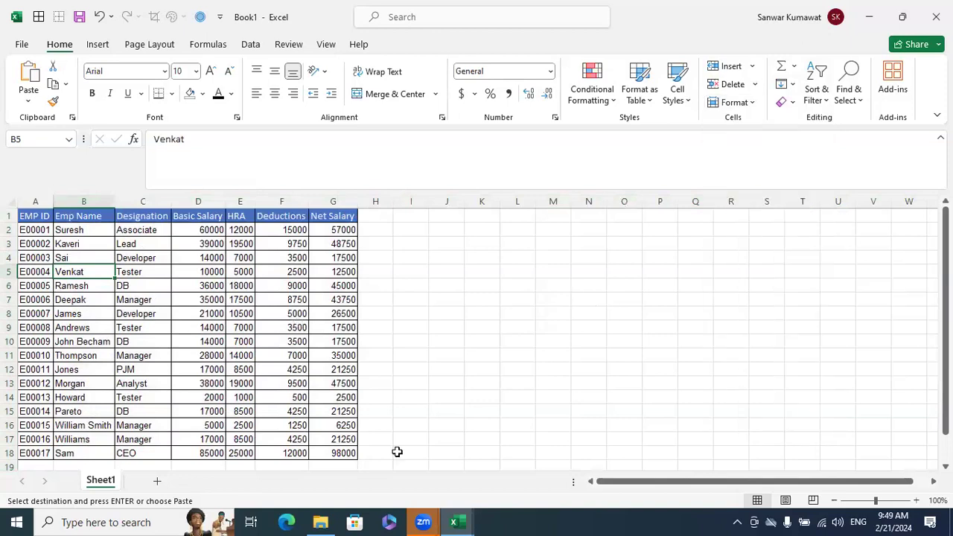
Step: Insert a cell at G18 with the existing cells shifted down, and undo the insertion
scroll(463, 465, down, 1)
click(355, 412)
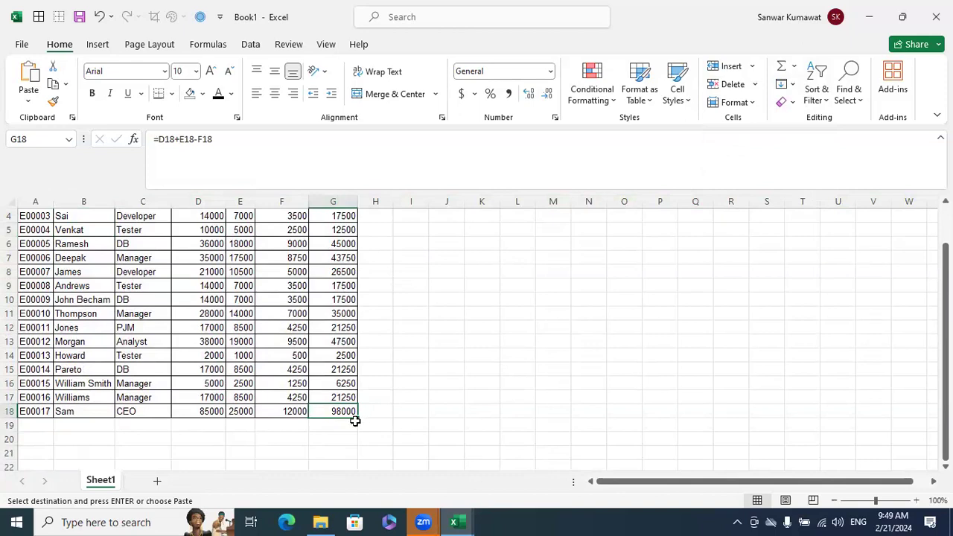
click(752, 67)
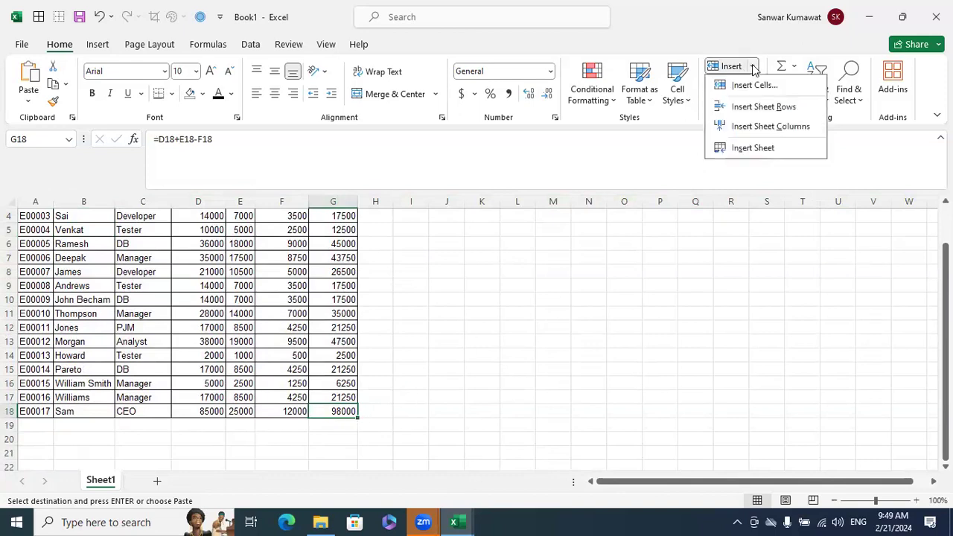
click(752, 82)
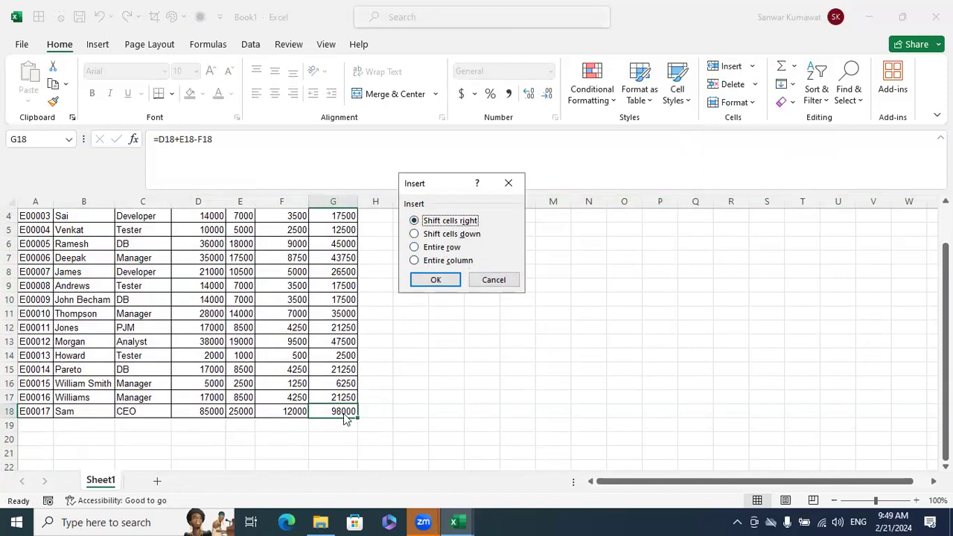
click(449, 235)
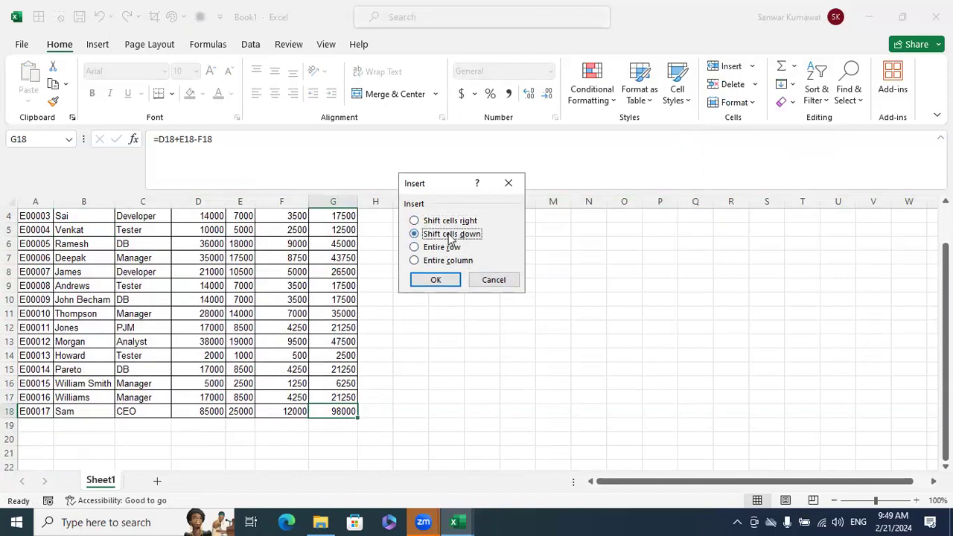
click(450, 283)
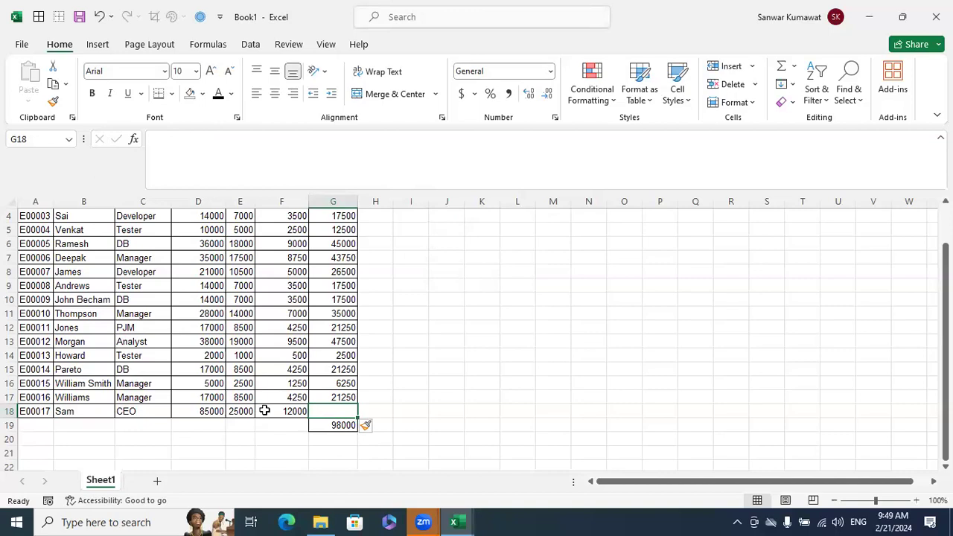
key(ctrl+z)
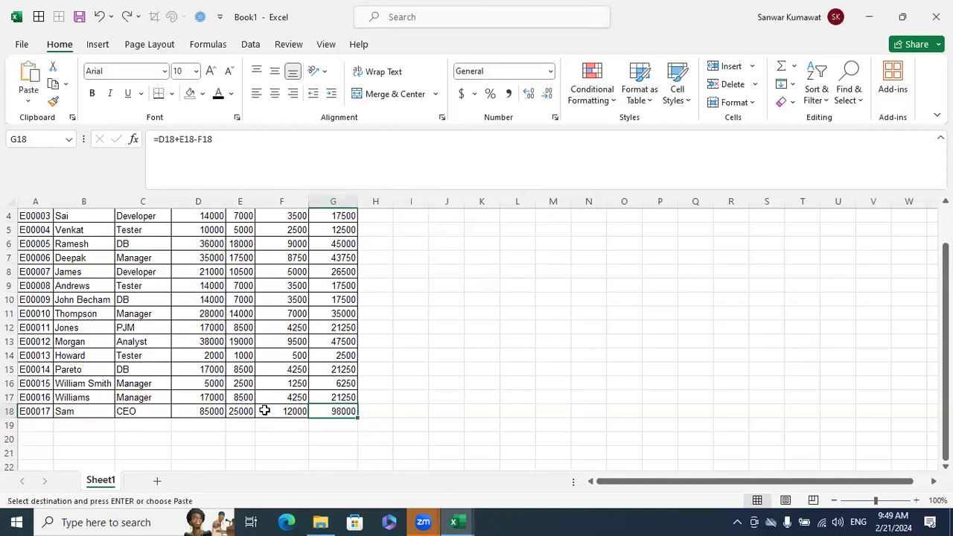
Step: Repeat the single-cell insertion at G18 using Shift cells down, and undo it again
click(447, 430)
click(8, 411)
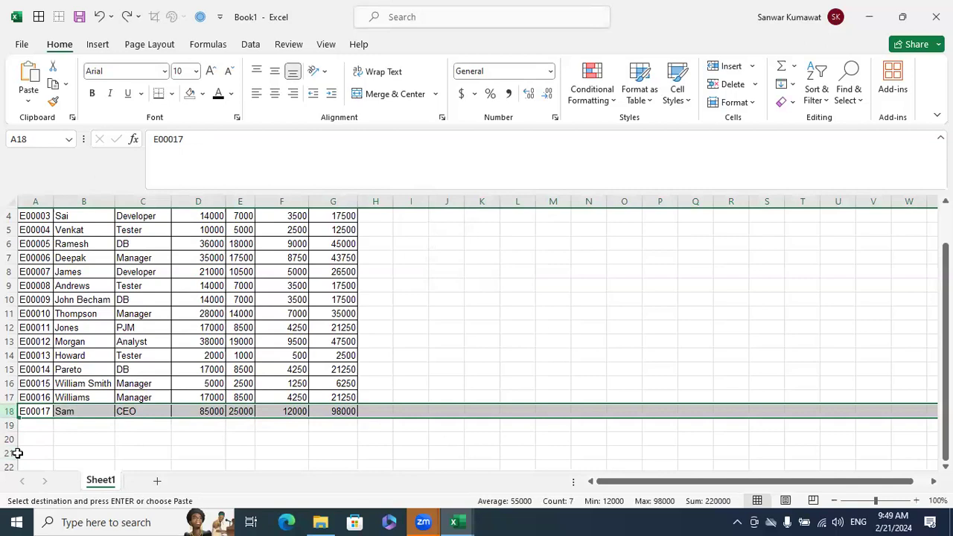
click(340, 409)
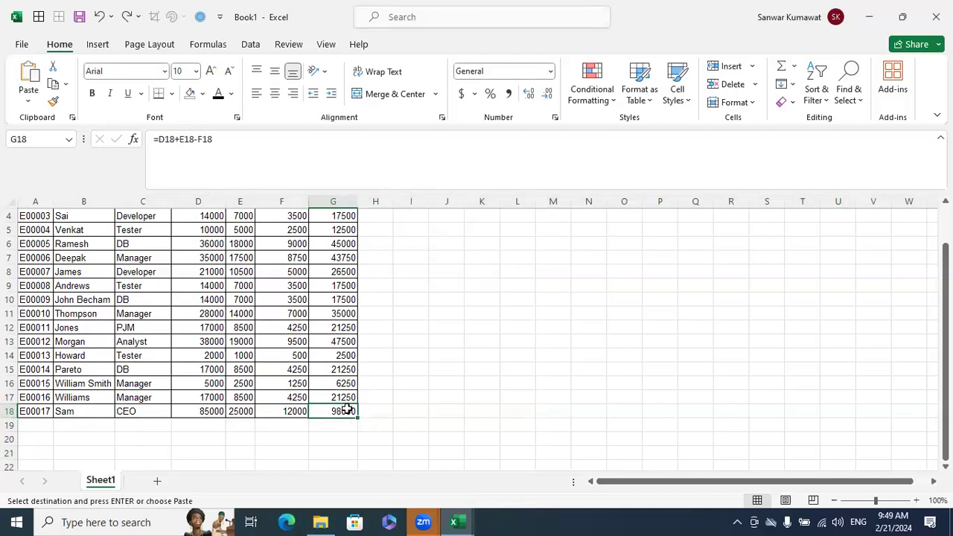
click(752, 67)
click(753, 85)
click(455, 234)
click(438, 281)
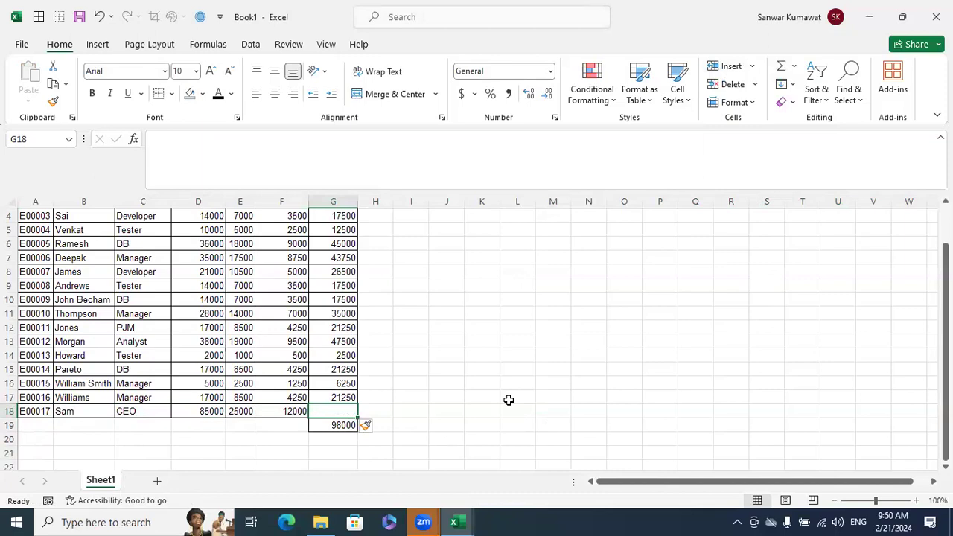
key(ctrl+z)
Step: Insert a blank sheet row above row 18, the record of employee E00017
click(11, 411)
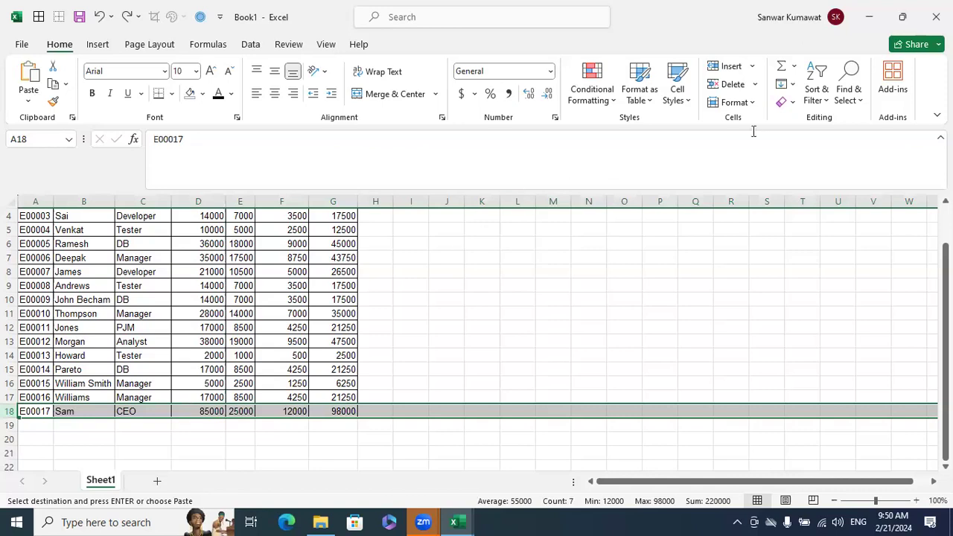
click(753, 66)
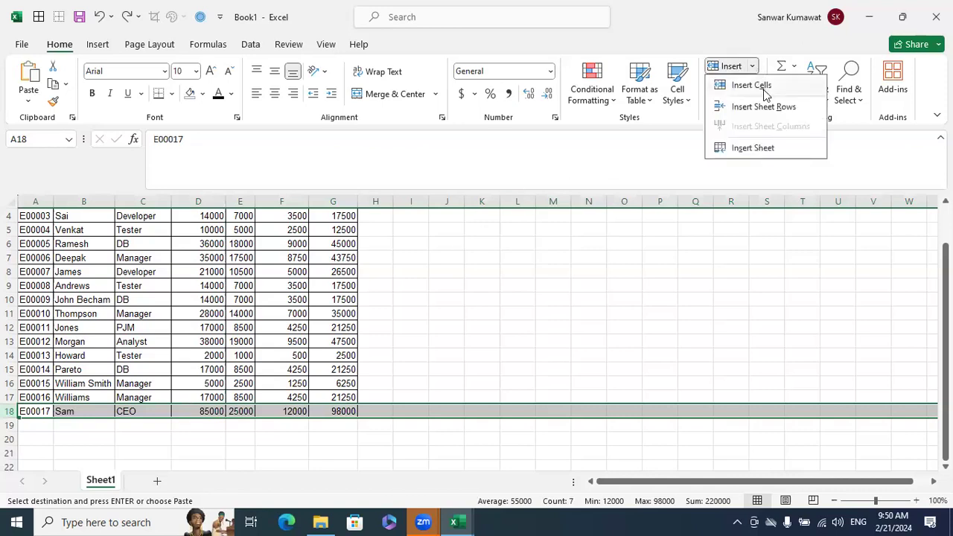
click(764, 109)
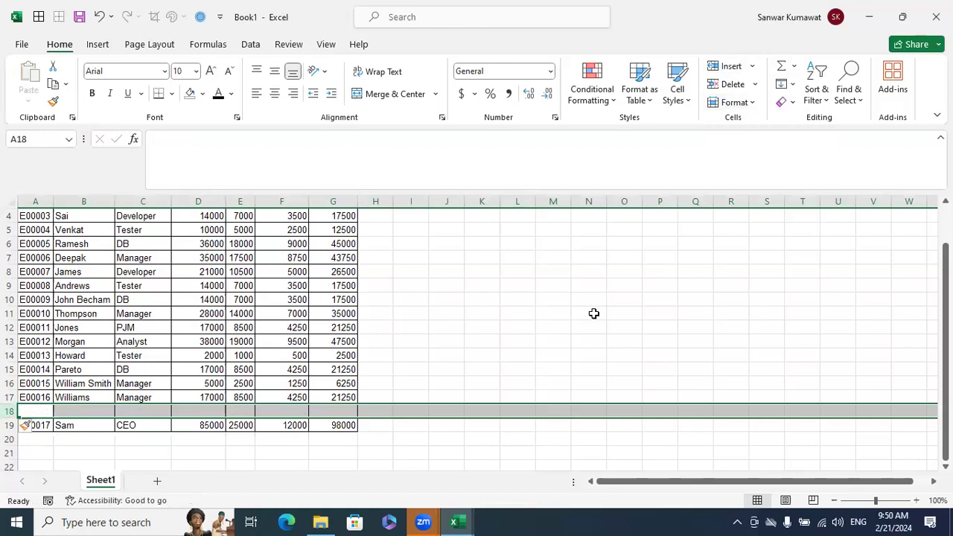
click(593, 313)
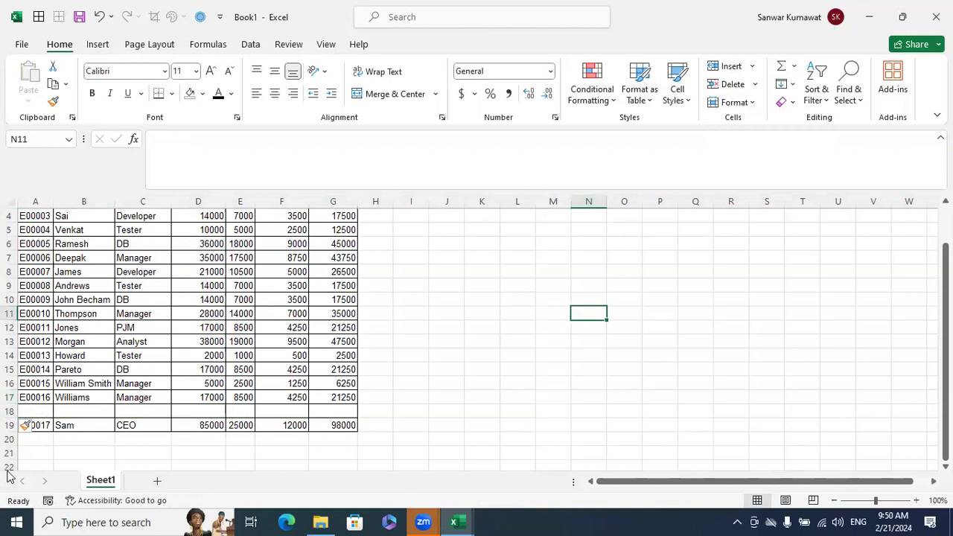
Step: Delete the blank sheet row 18 above the last employee record
click(9, 411)
right_click(9, 411)
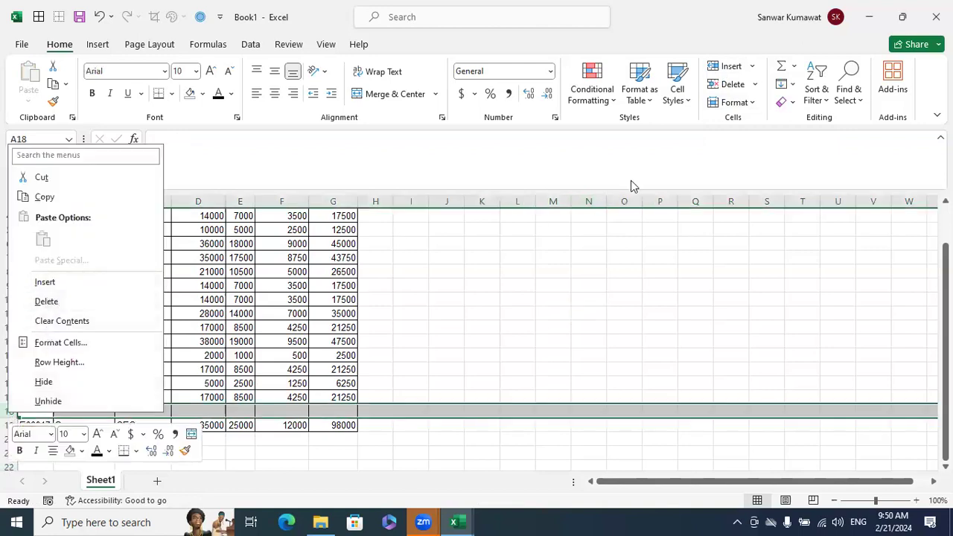
click(722, 159)
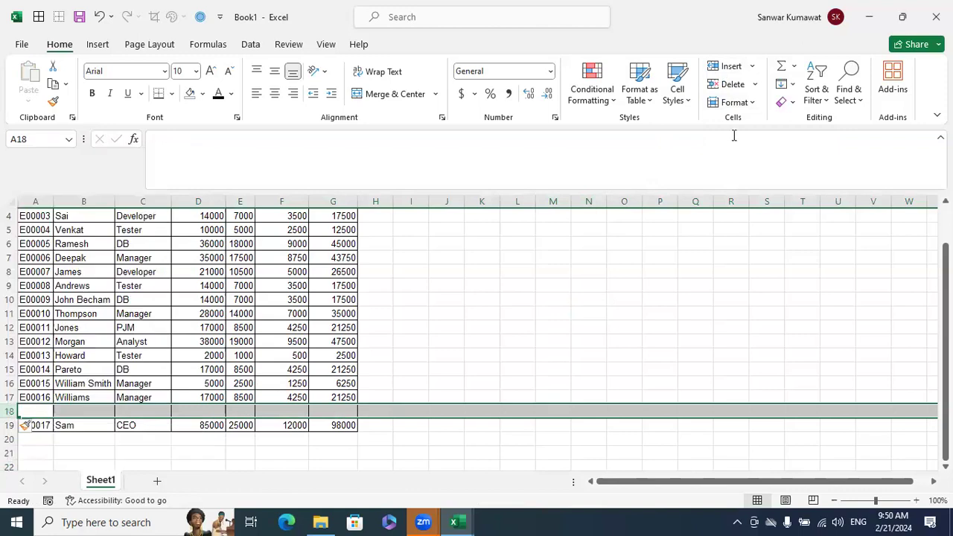
click(754, 84)
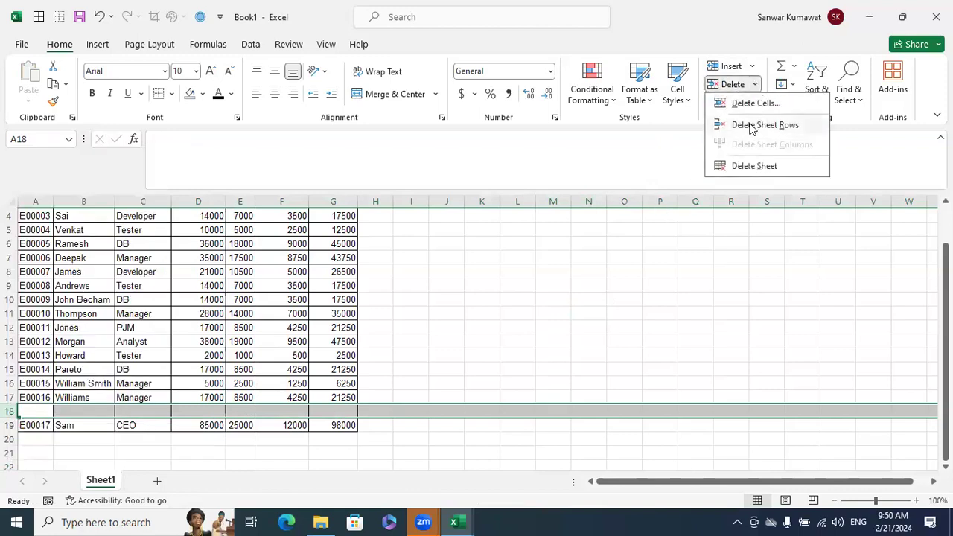
click(752, 126)
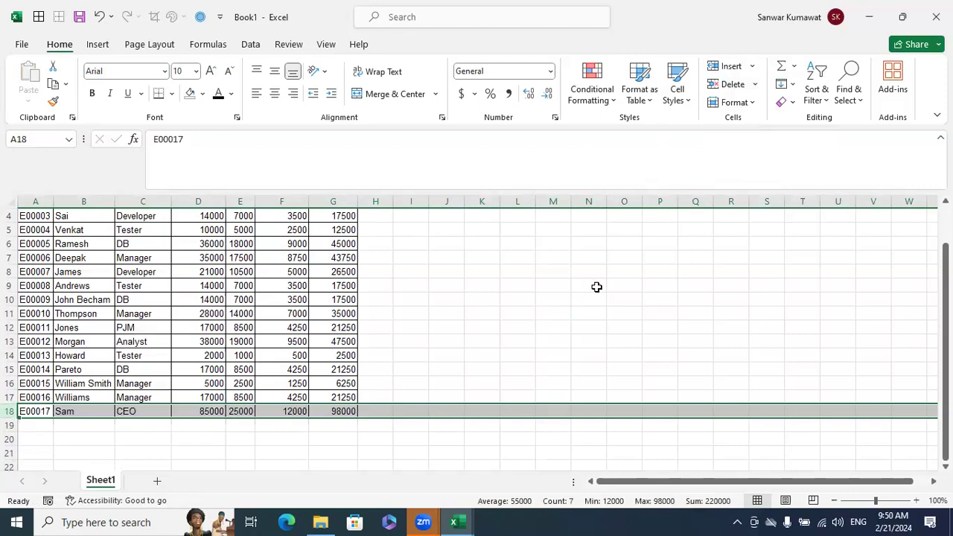
Step: Insert another blank row above the E00017 record in row 18 and undo the insertion
right_click(12, 414)
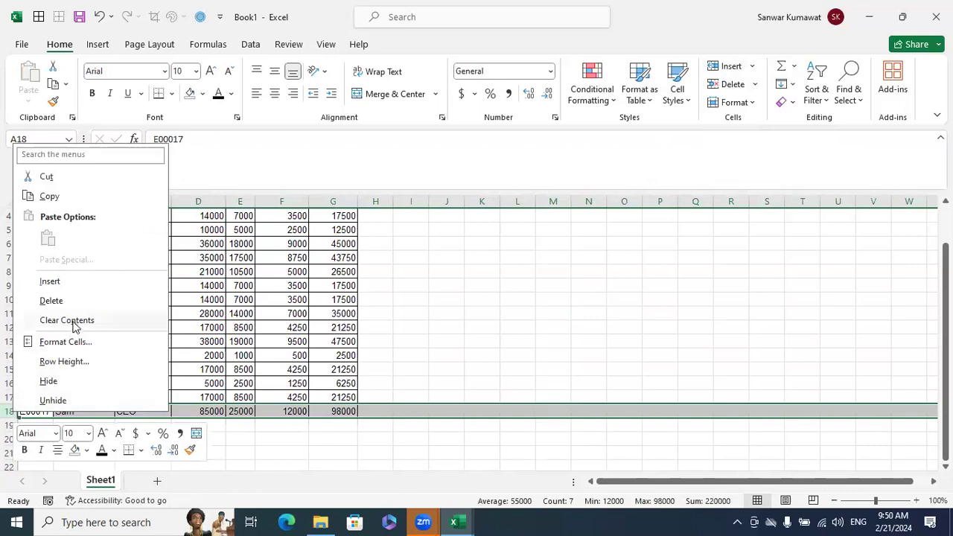
click(60, 282)
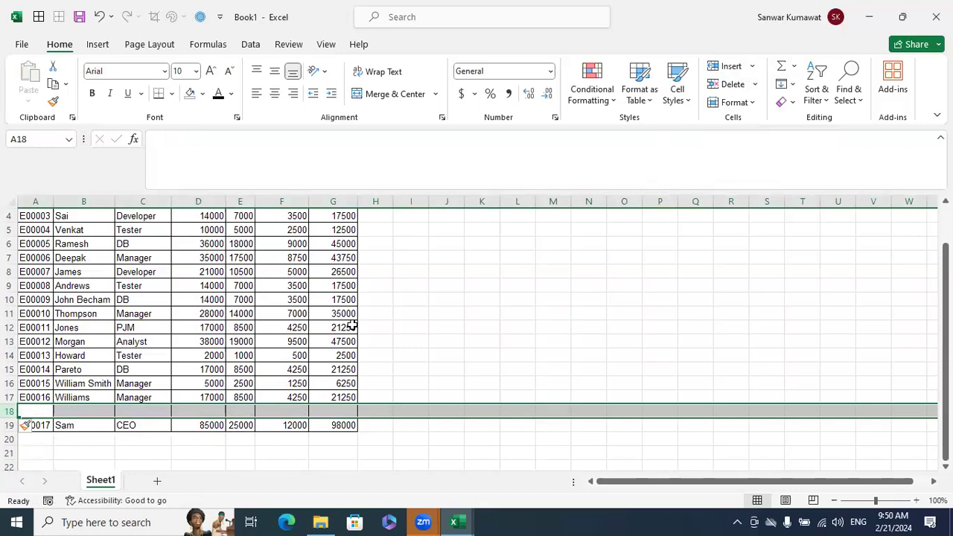
key(ctrl+z)
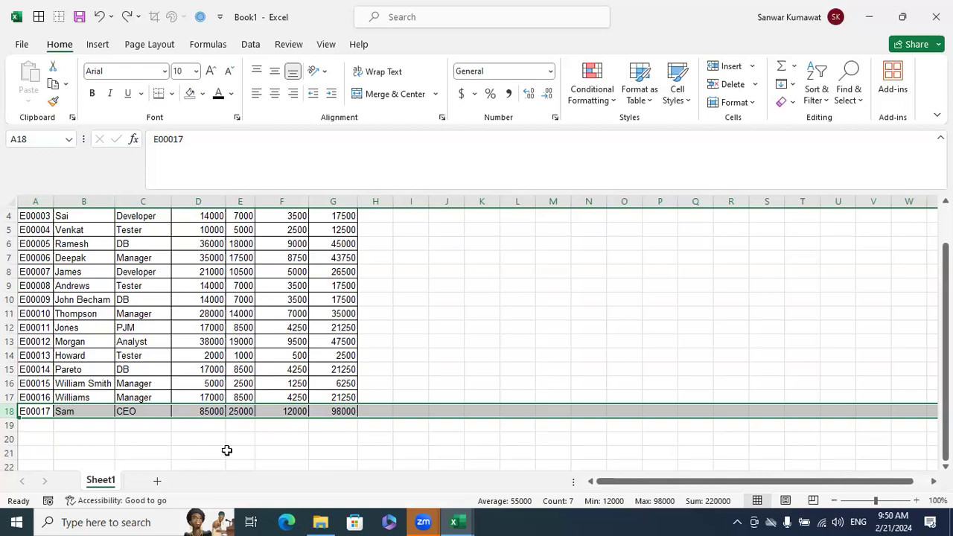
Step: Insert four blank rows above row 10, the record of employee E00009
click(10, 300)
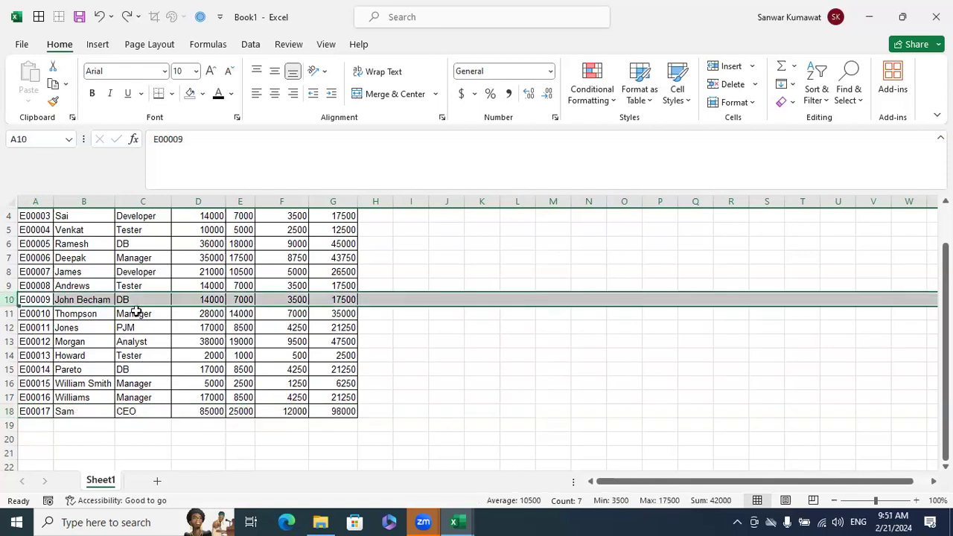
right_click(192, 300)
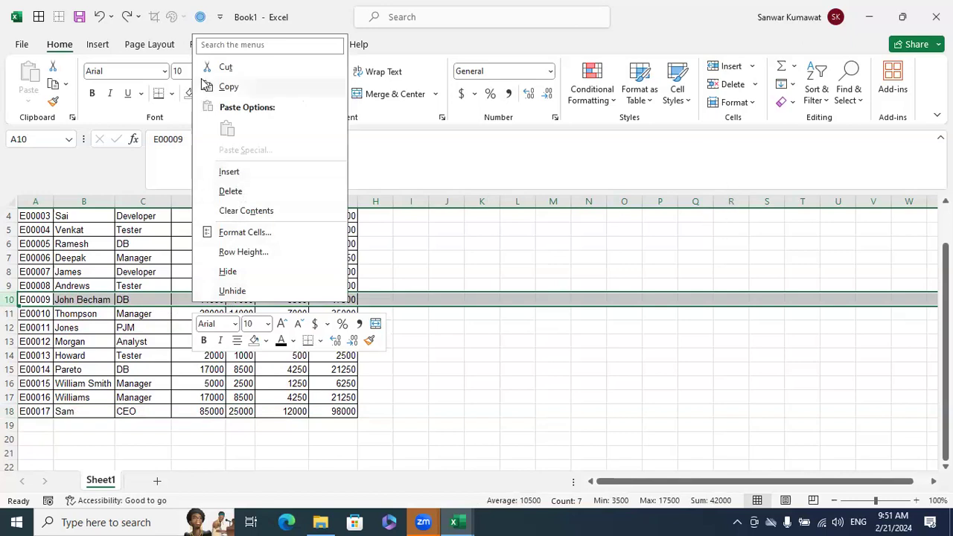
click(752, 68)
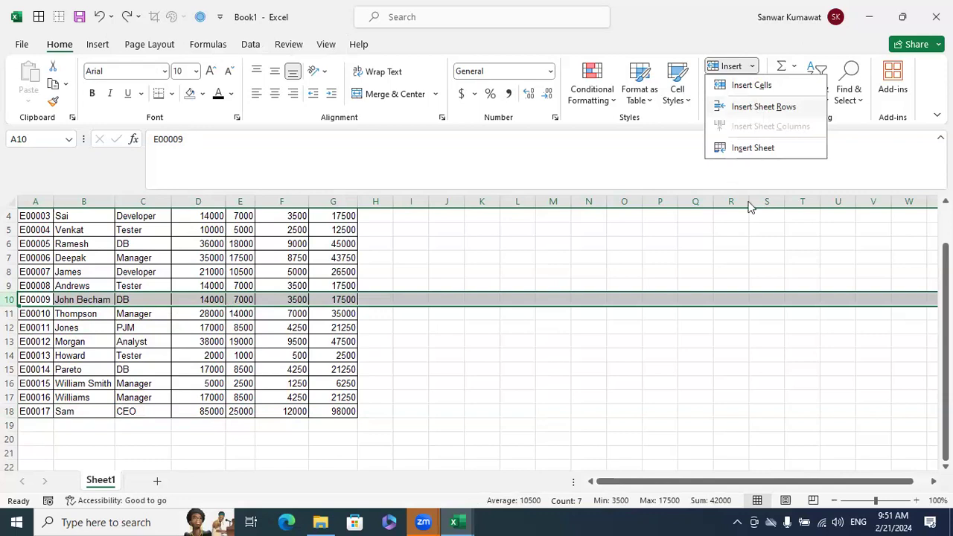
click(441, 384)
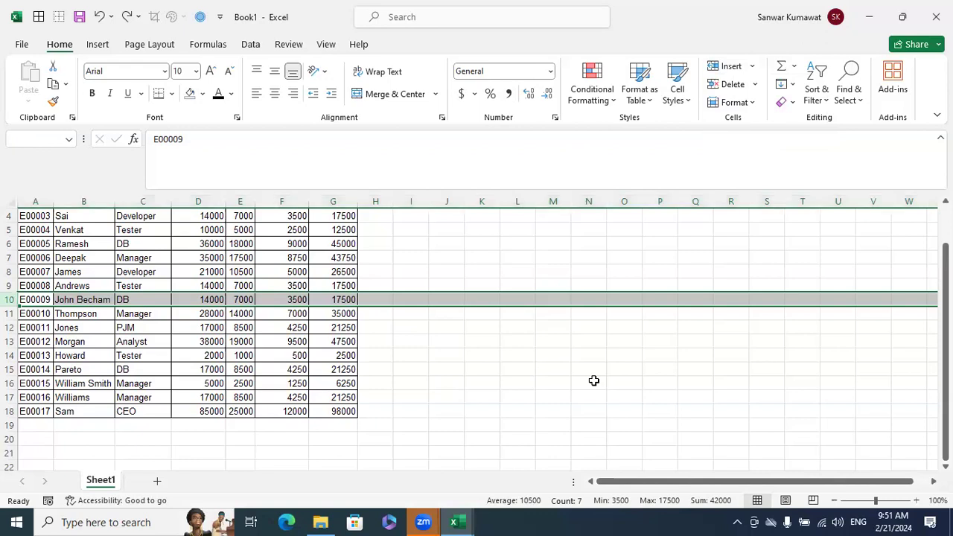
key(ctrl+shift+plus)
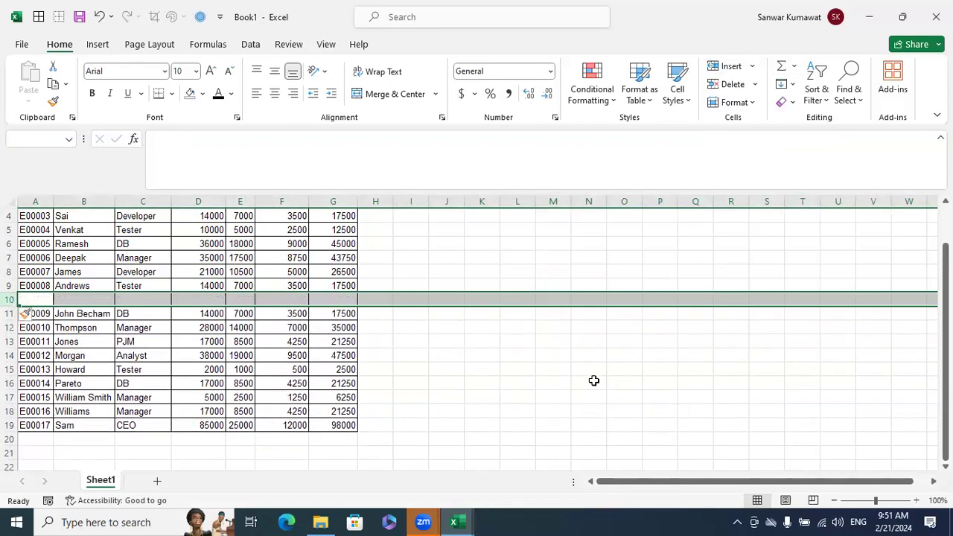
key(ctrl+shift+plus)
key(ctrl+shift+plus)
key(ctrl+shift+plus)
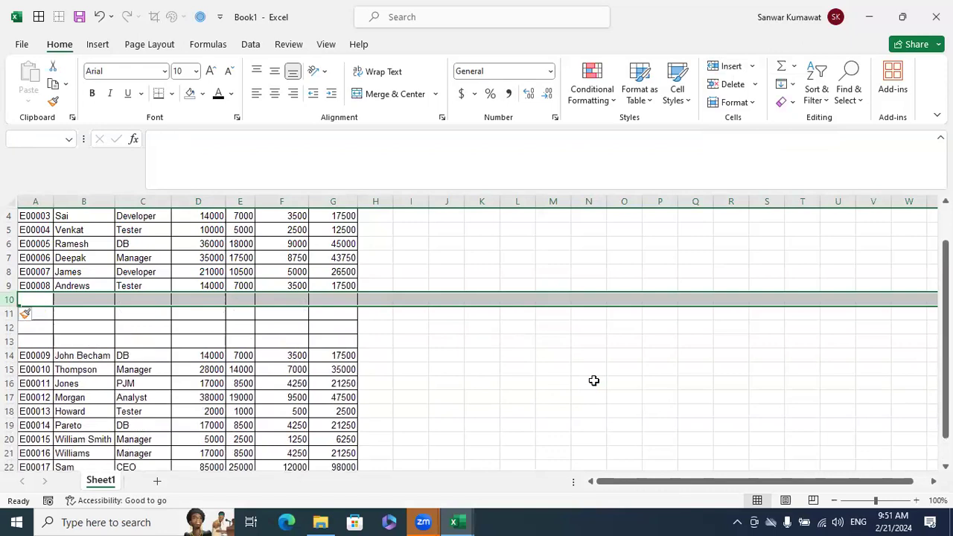
Step: Delete the four blank rows starting at row 10, above the E00009 record
key(ctrl+minus)
key(ctrl+minus)
key(ctrl+minus)
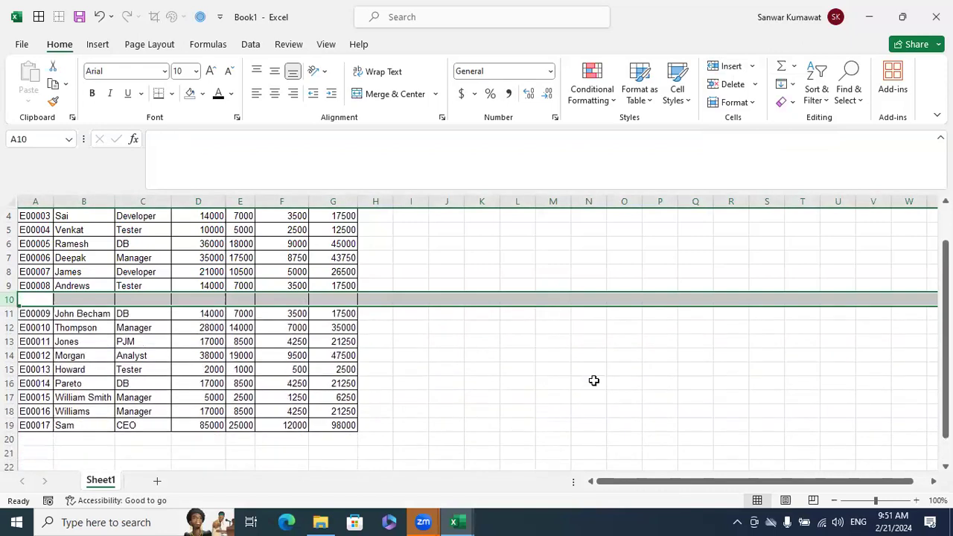
key(ctrl+minus)
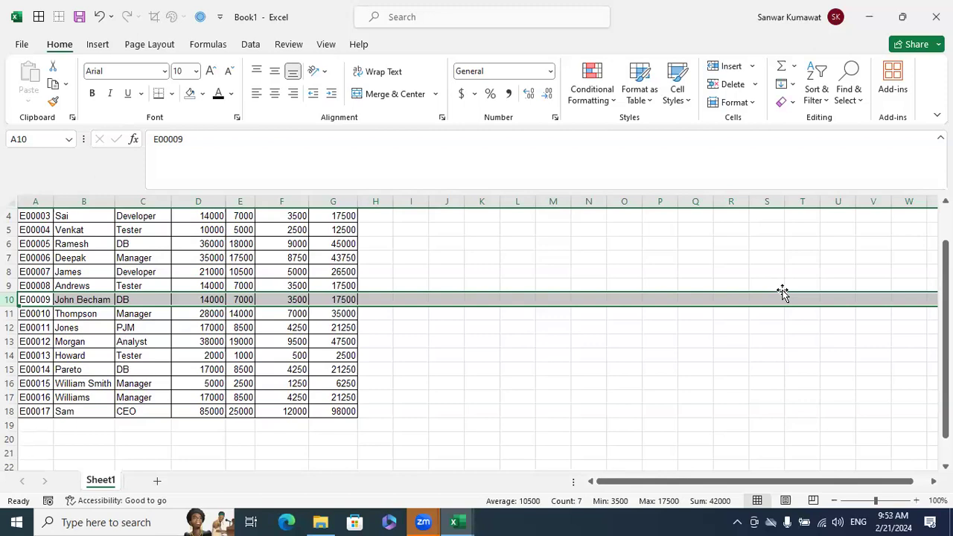
click(593, 270)
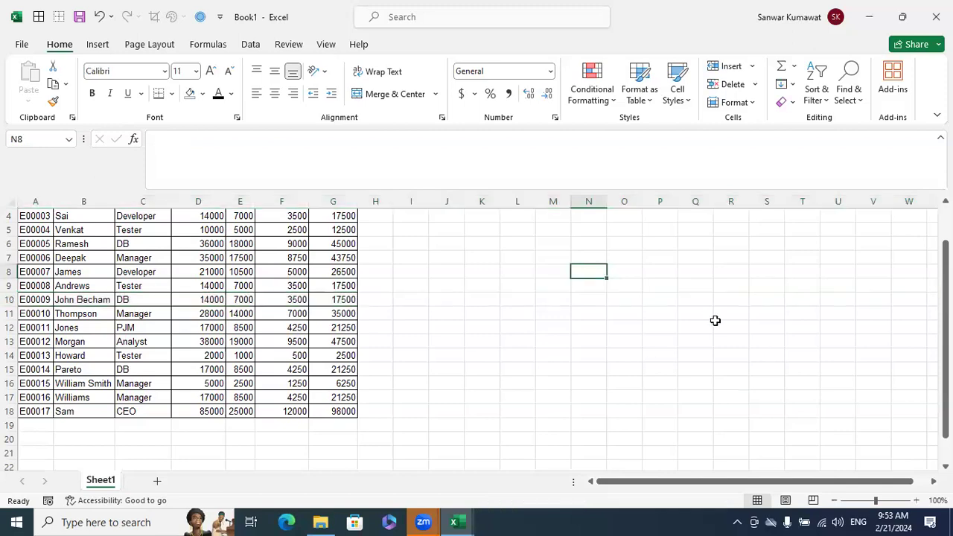
text(=)
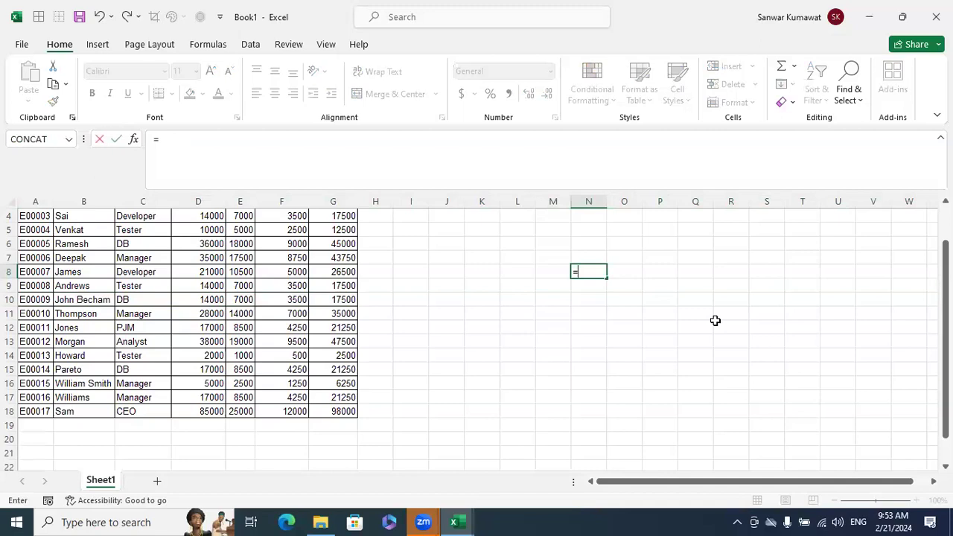
key(BackSpace)
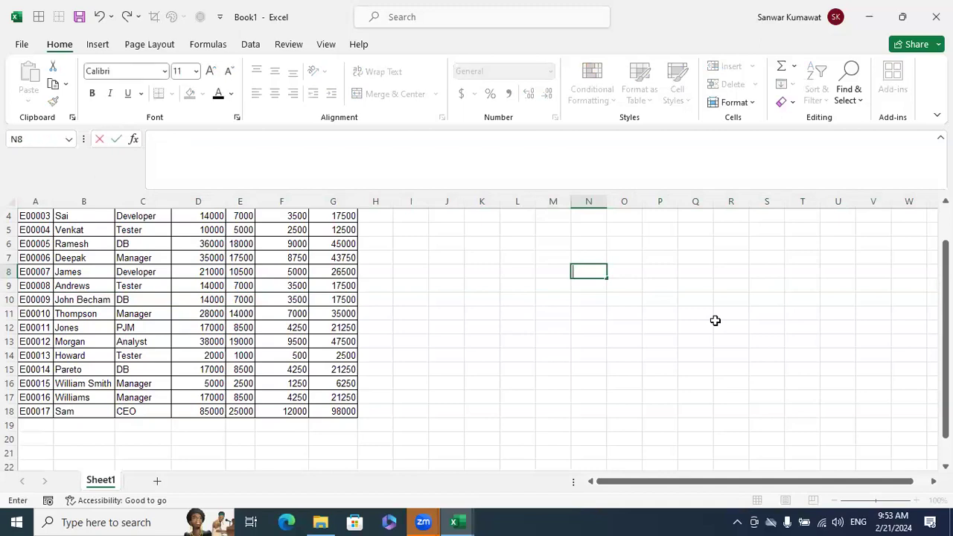
text(+)
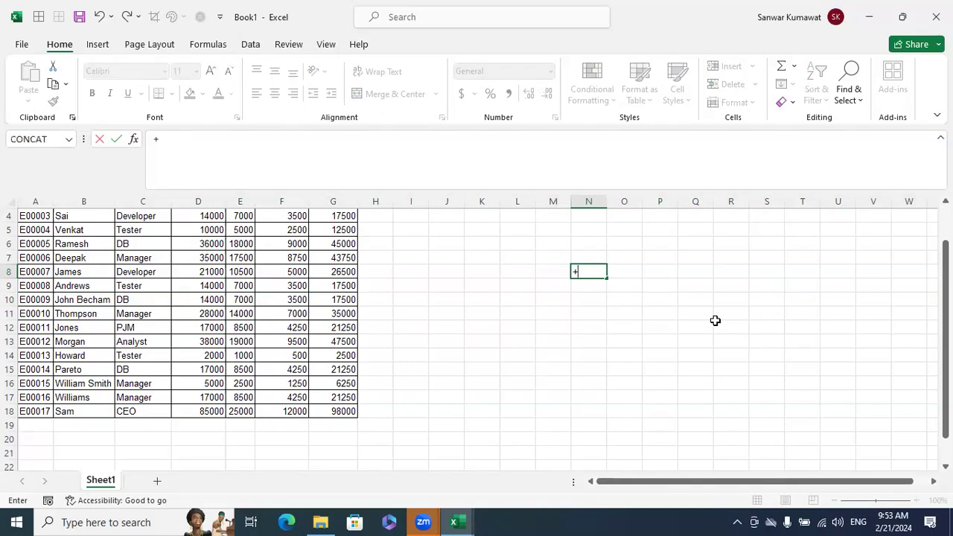
key(BackSpace)
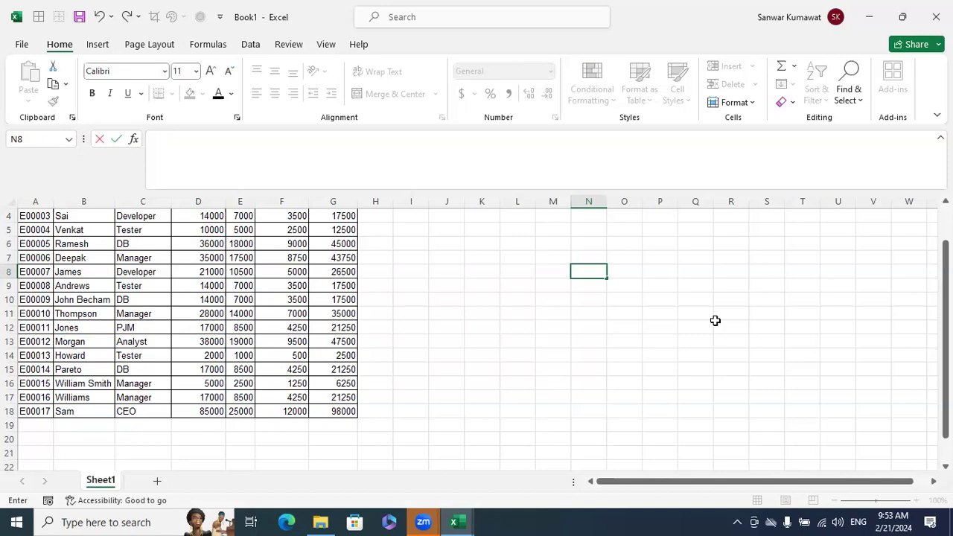
Step: Insert a blank row above row 9, the record of employee E00008, and undo the insertion
click(9, 286)
key(ctrl+shift+plus)
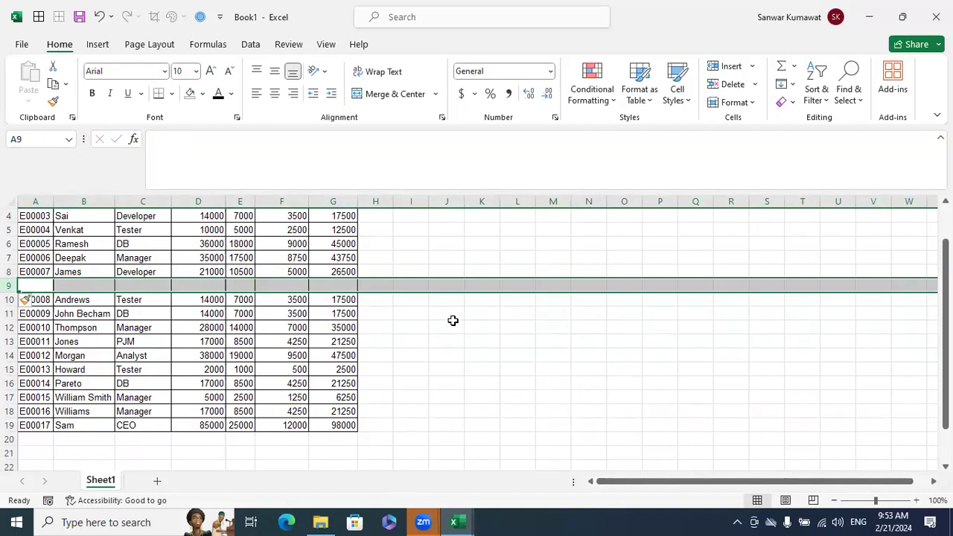
key(ctrl+z)
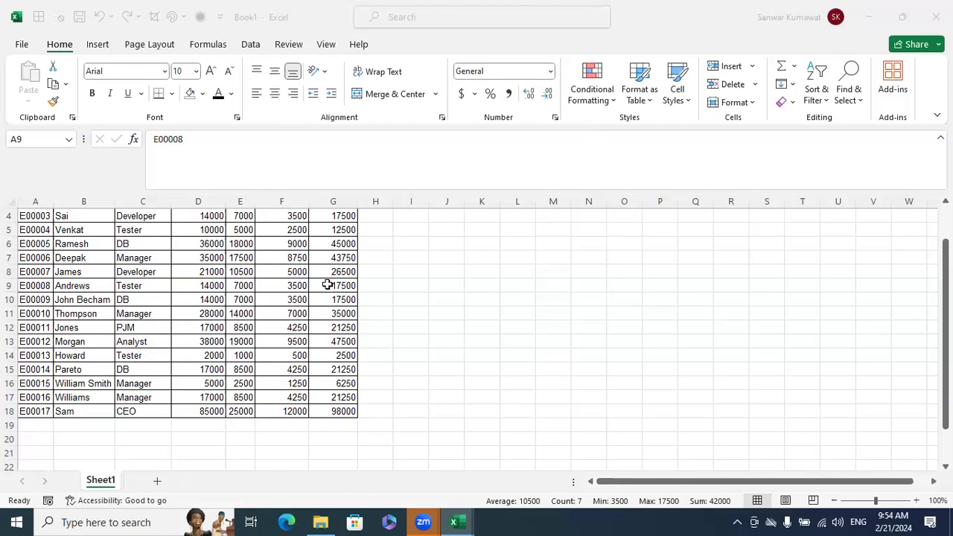
drag(327, 289, 24, 289)
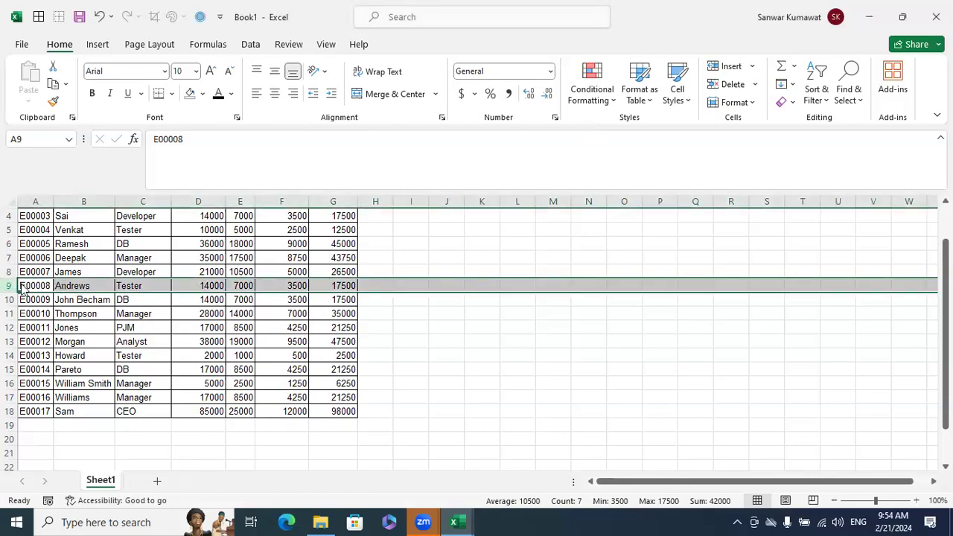
right_click(11, 286)
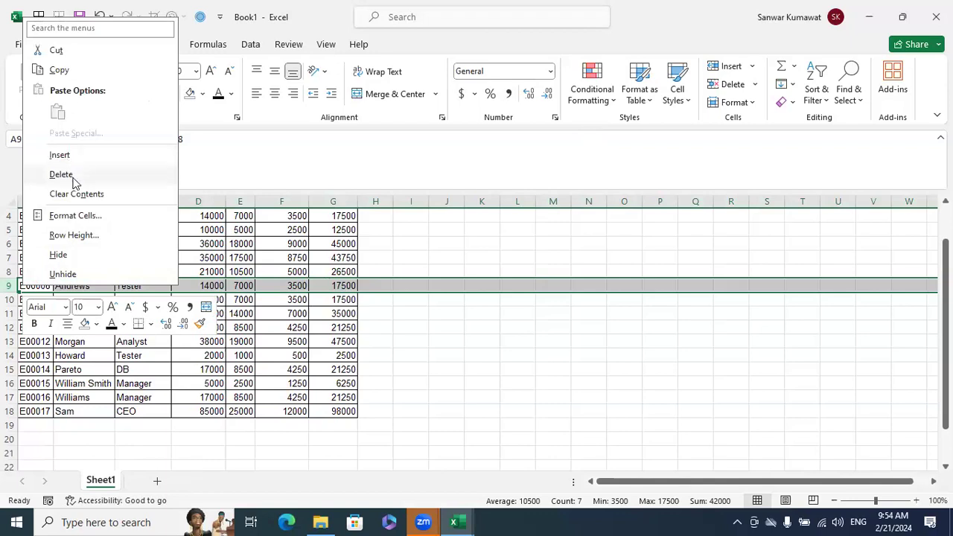
click(756, 219)
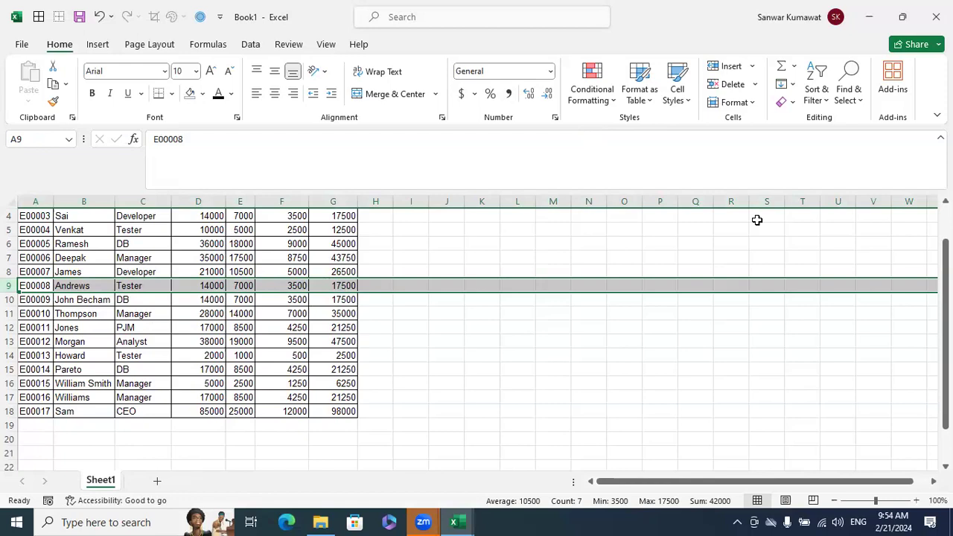
click(750, 68)
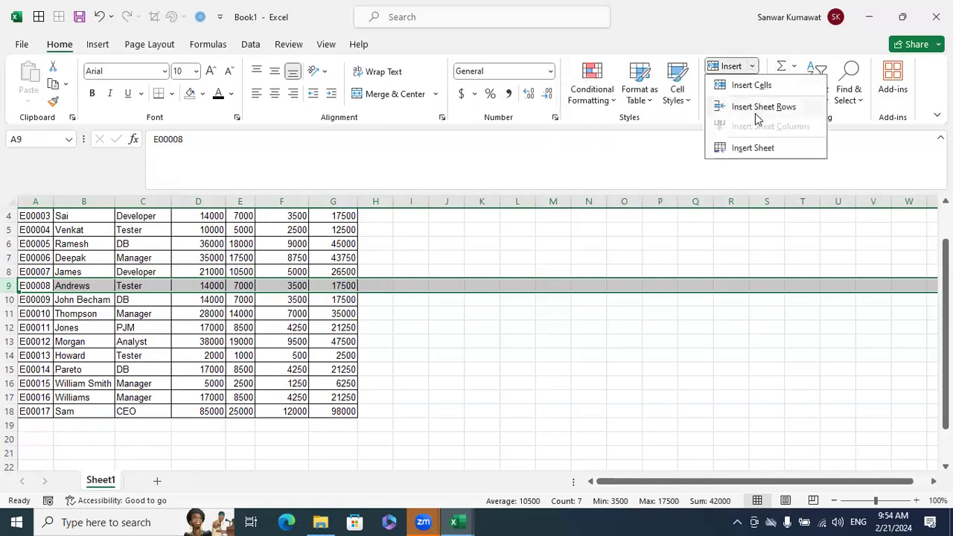
click(672, 364)
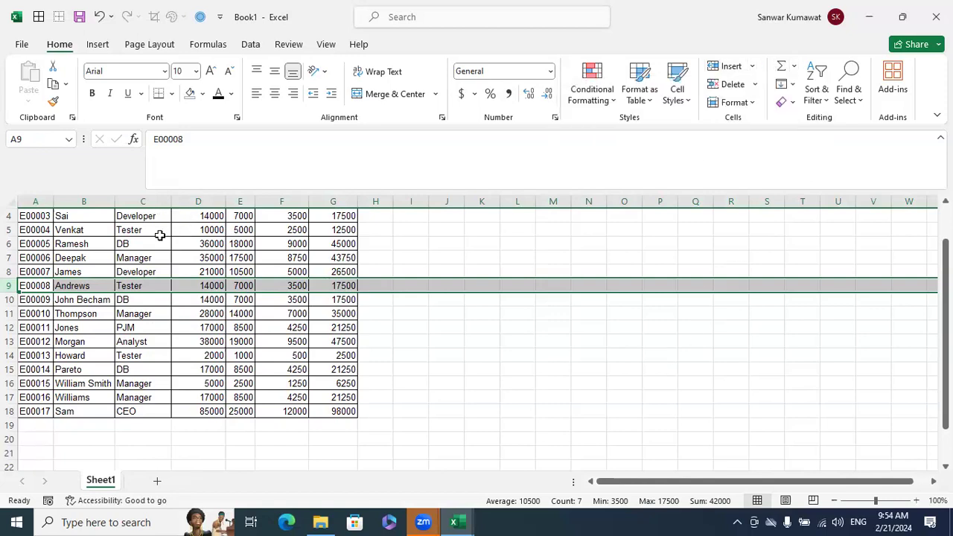
Step: Insert a blank column before column C, the job titles, and undo it, doing this twice
click(152, 209)
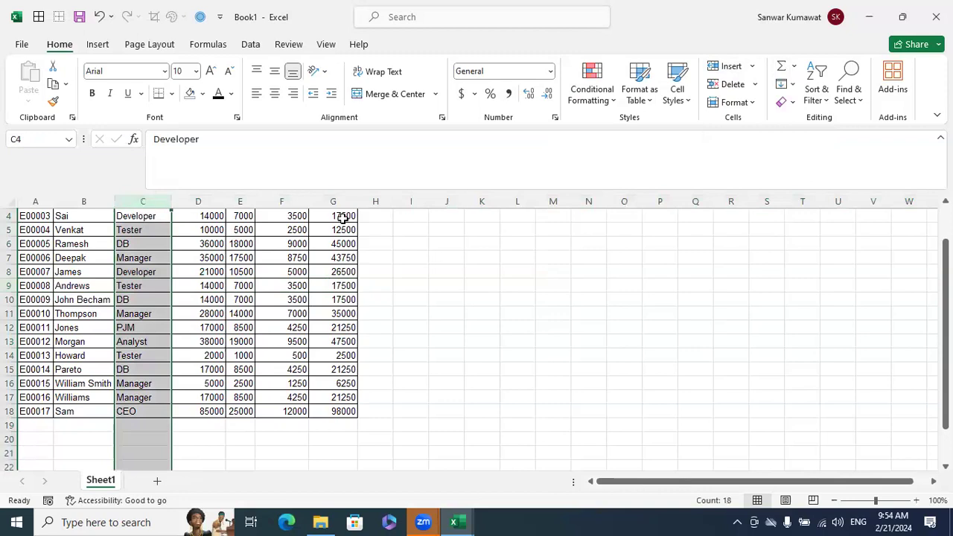
right_click(140, 207)
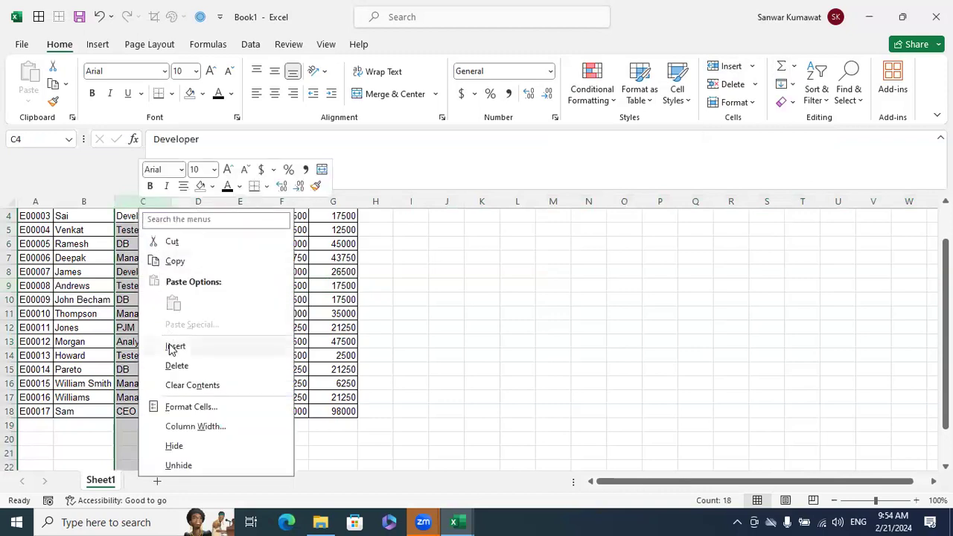
key(Escape)
key(ctrl+shift+plus)
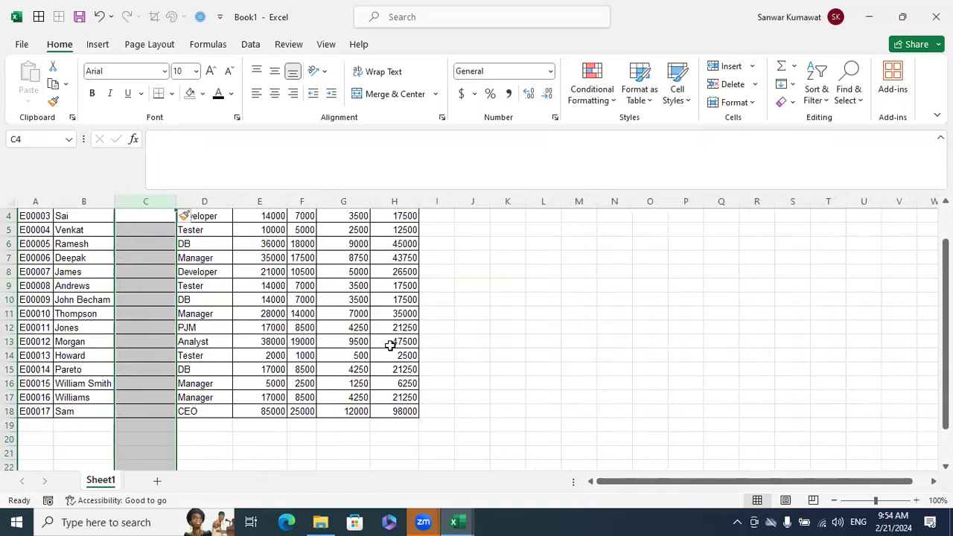
key(ctrl+z)
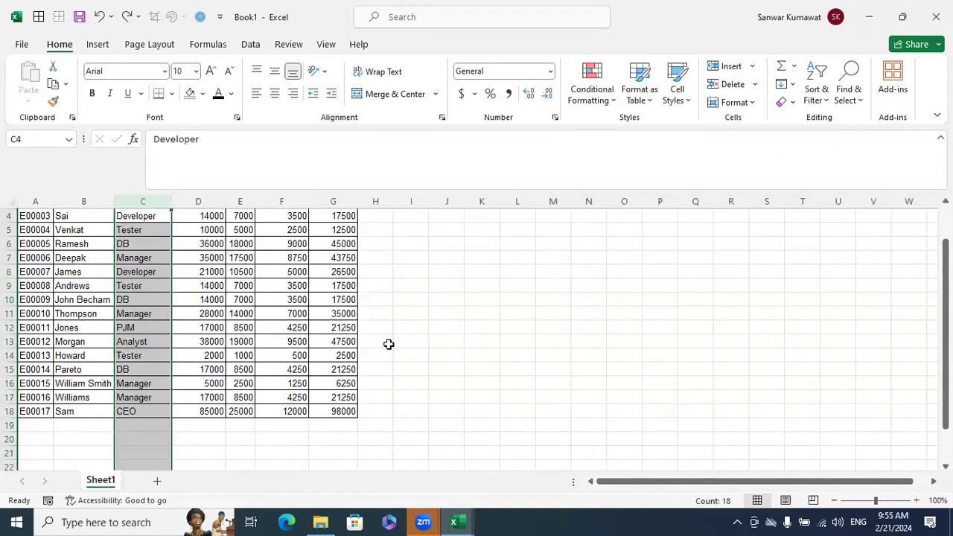
key(ctrl+shift+plus)
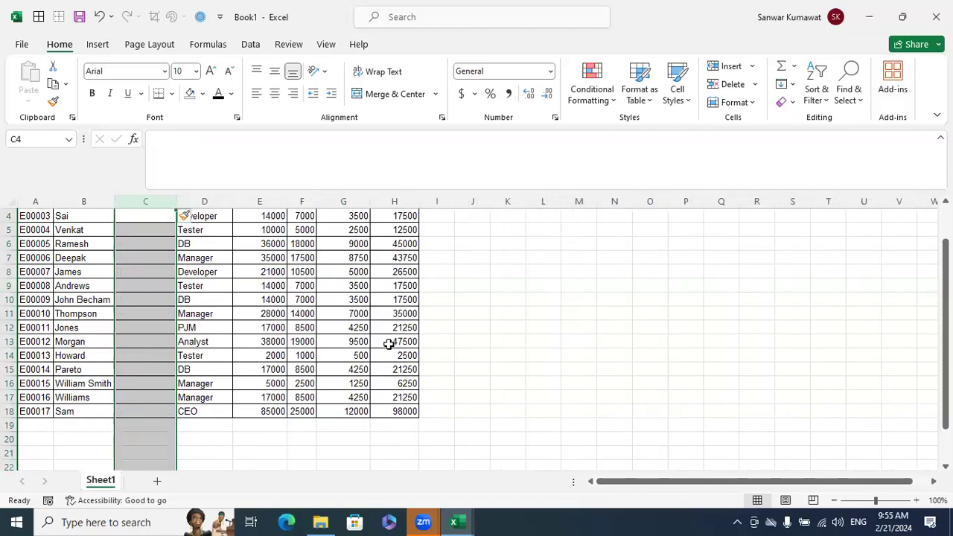
key(ctrl+z)
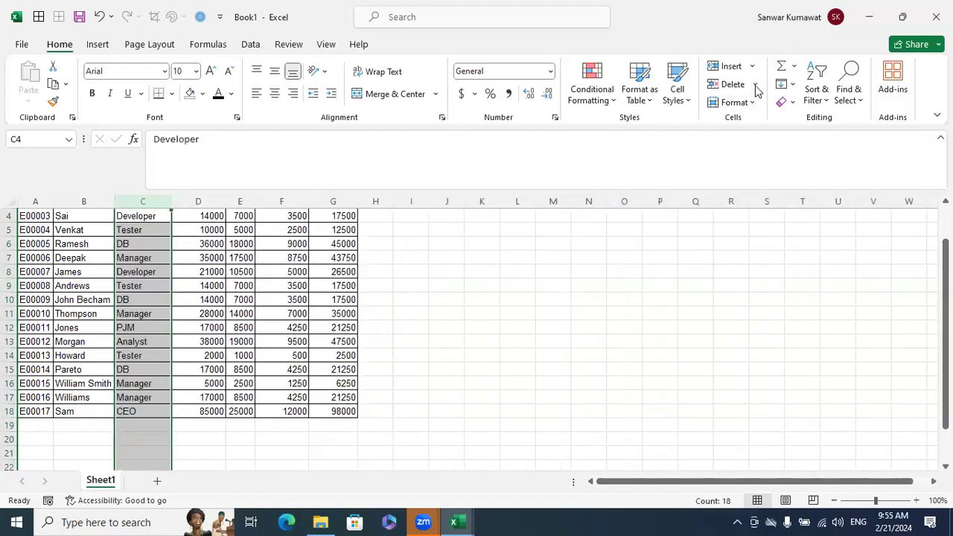
Step: Switch to the 01. Excelytics - Excel Training workbook
click(491, 329)
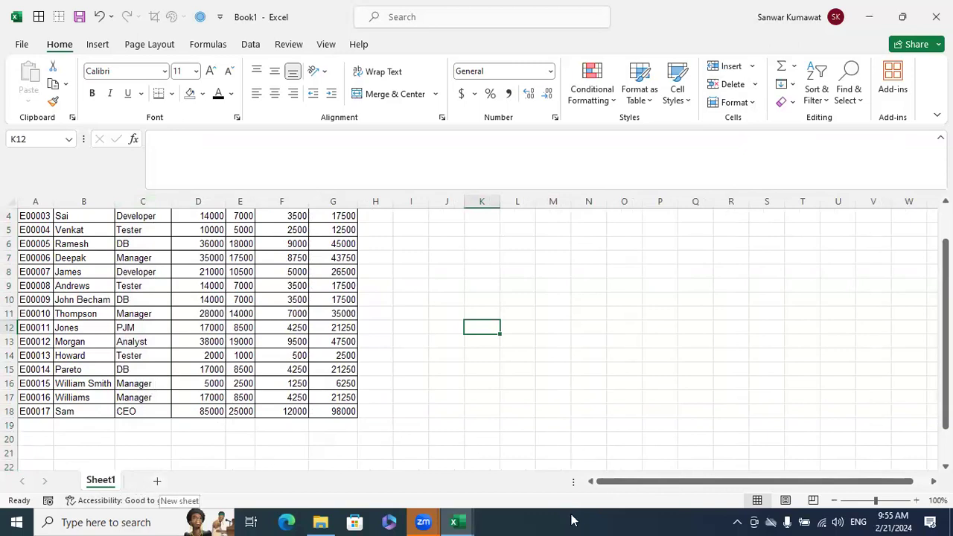
click(453, 522)
click(450, 427)
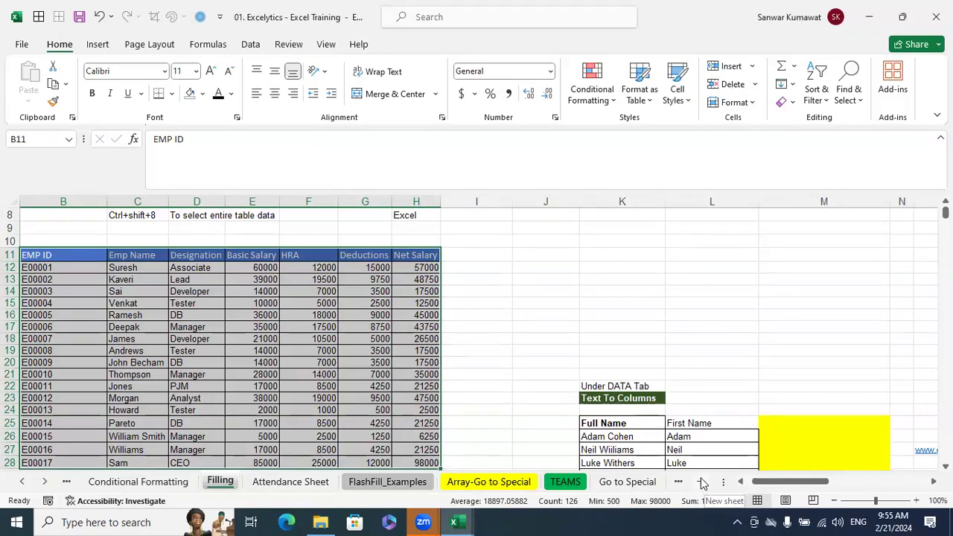
Step: Add a new blank worksheet after the Filling sheet and delete it again
click(703, 481)
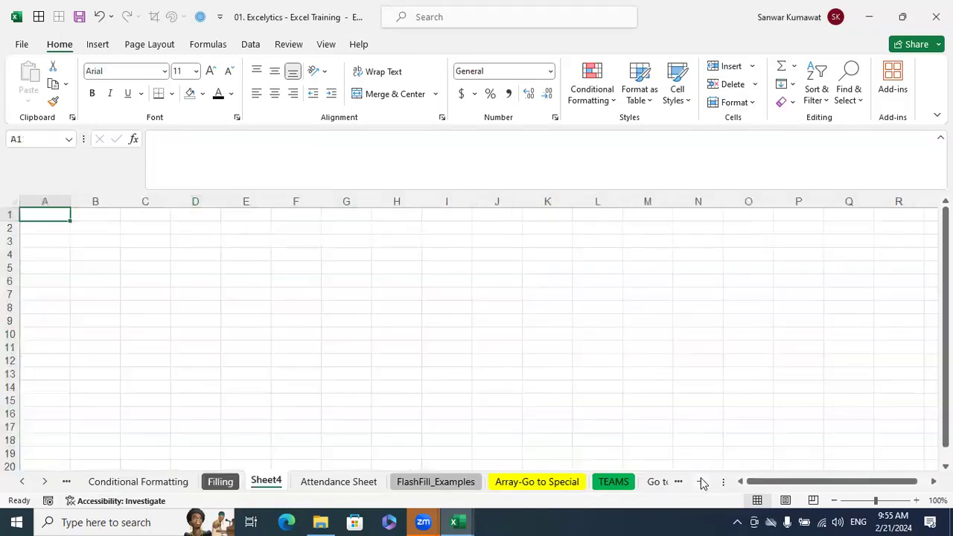
right_click(267, 482)
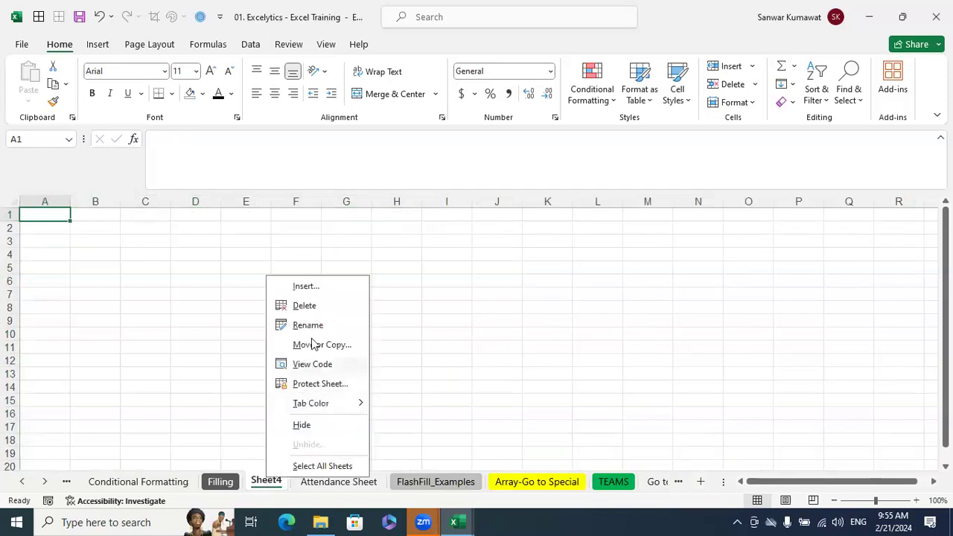
click(304, 306)
right_click(283, 482)
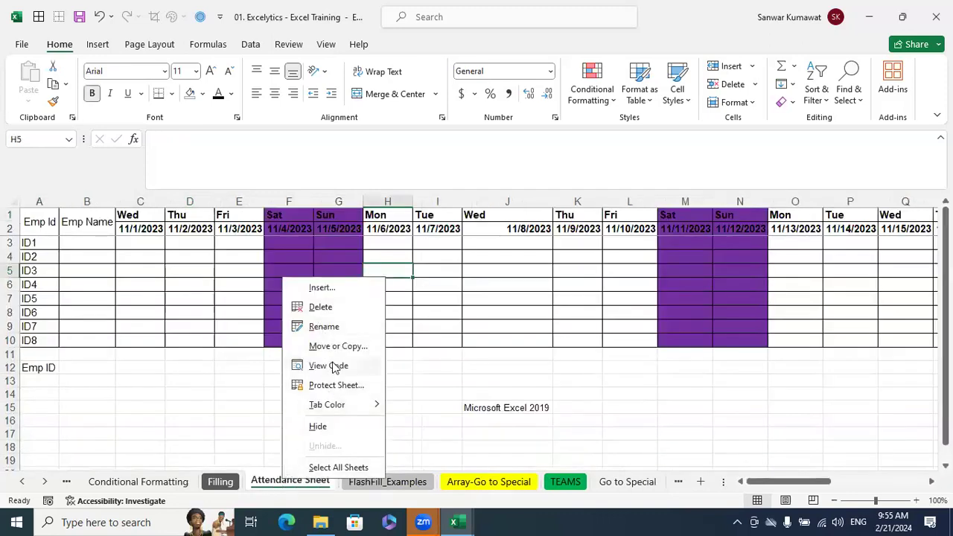
click(329, 288)
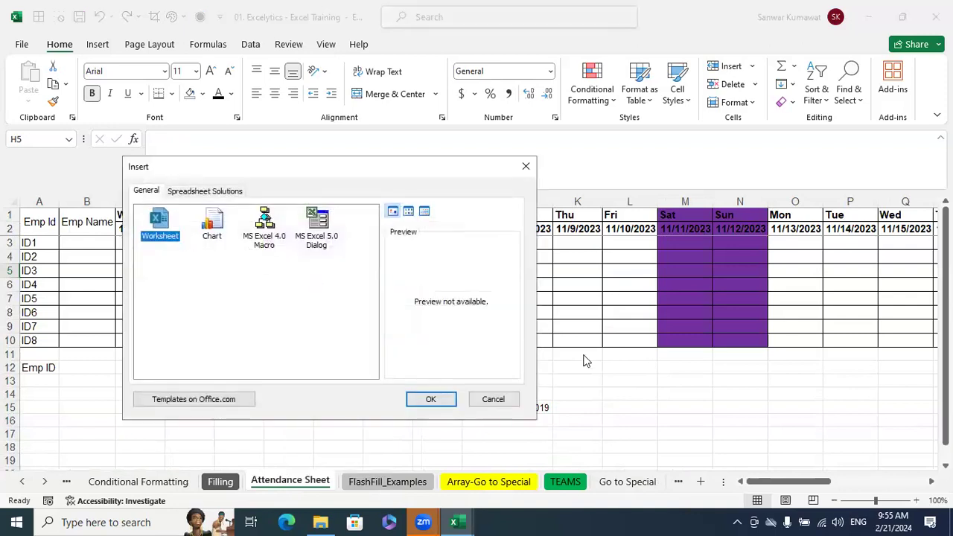
click(494, 399)
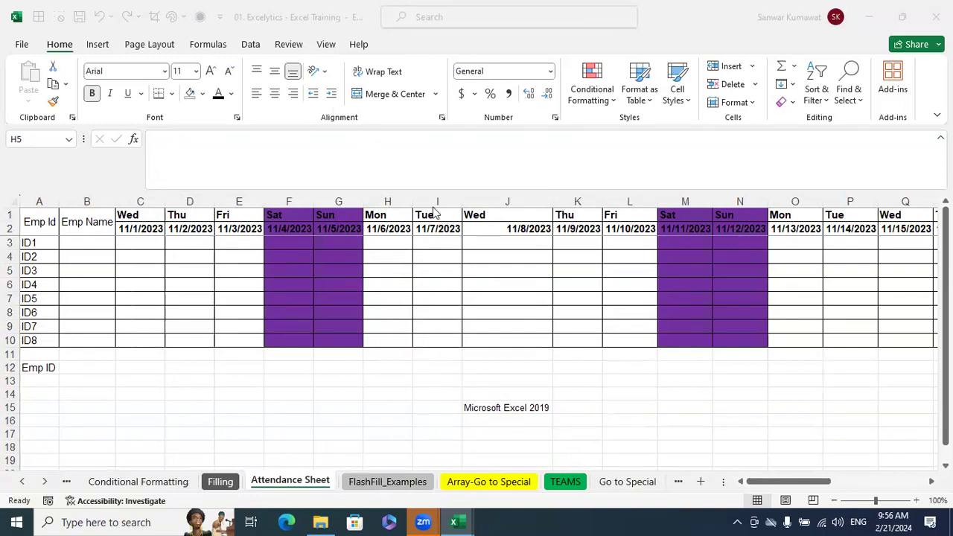
click(612, 369)
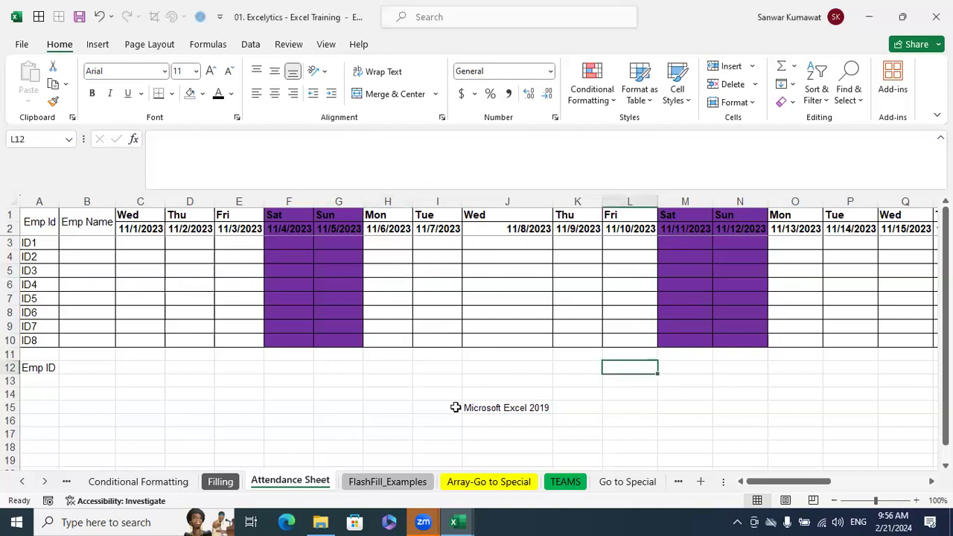
Step: Switch to the Filling sheet and select cells H2:H7 in the column of Excel entries
click(222, 482)
click(607, 296)
scroll(571, 311, down, 4)
scroll(571, 314, up, 6)
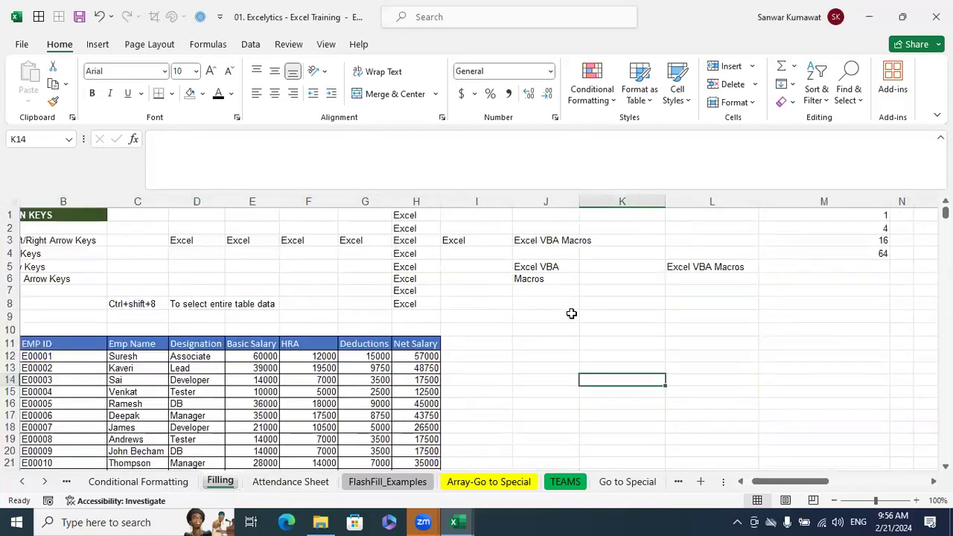
click(10, 200)
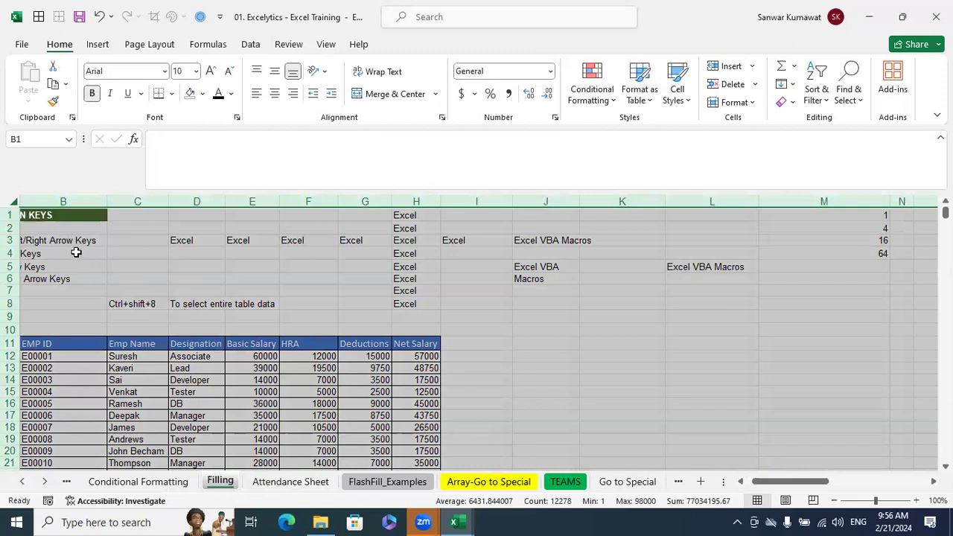
click(69, 339)
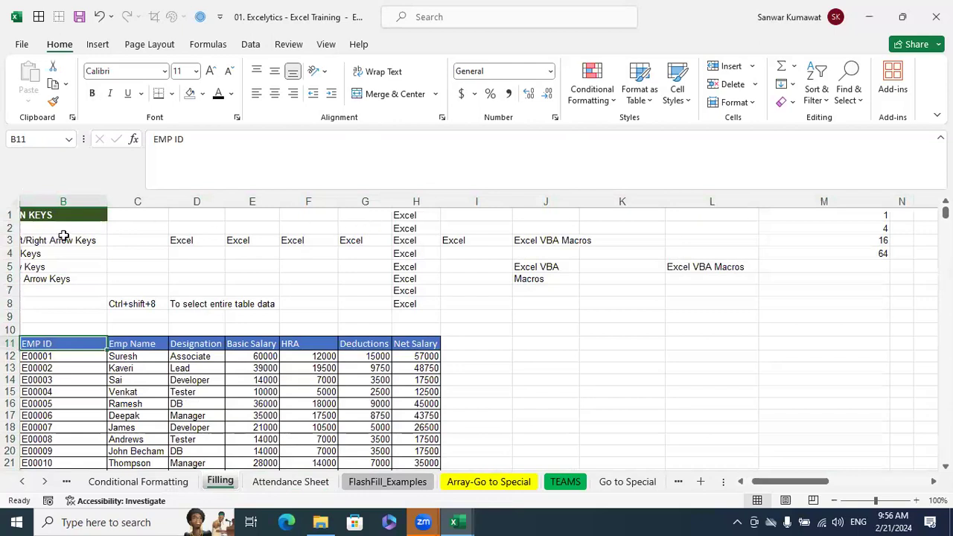
drag(406, 223, 415, 290)
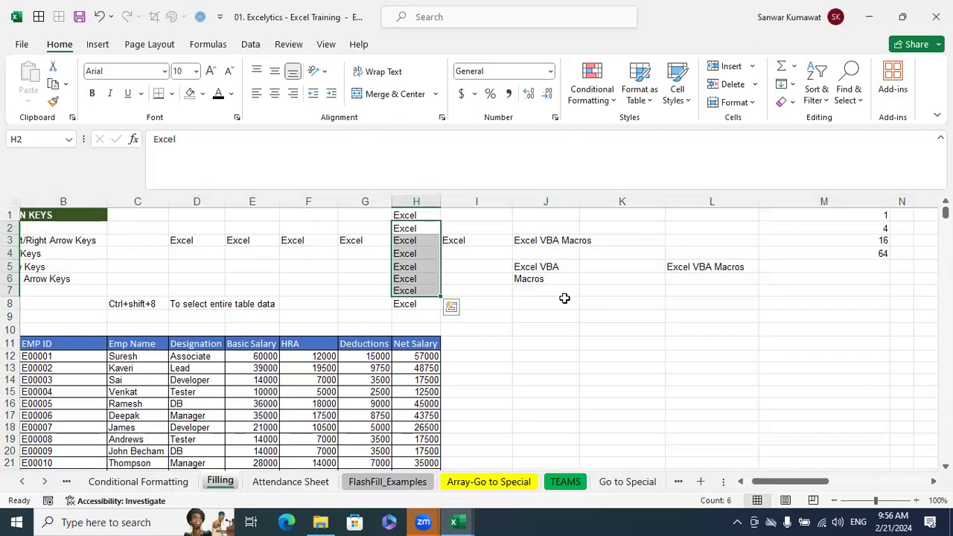
Step: Insert a new blank worksheet directly before the Filling sheet
right_click(221, 481)
click(276, 292)
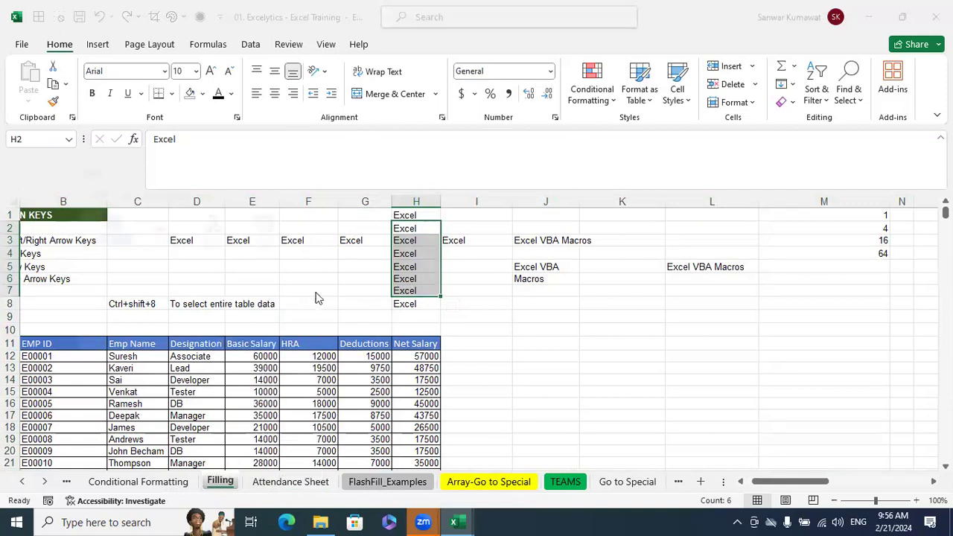
click(376, 400)
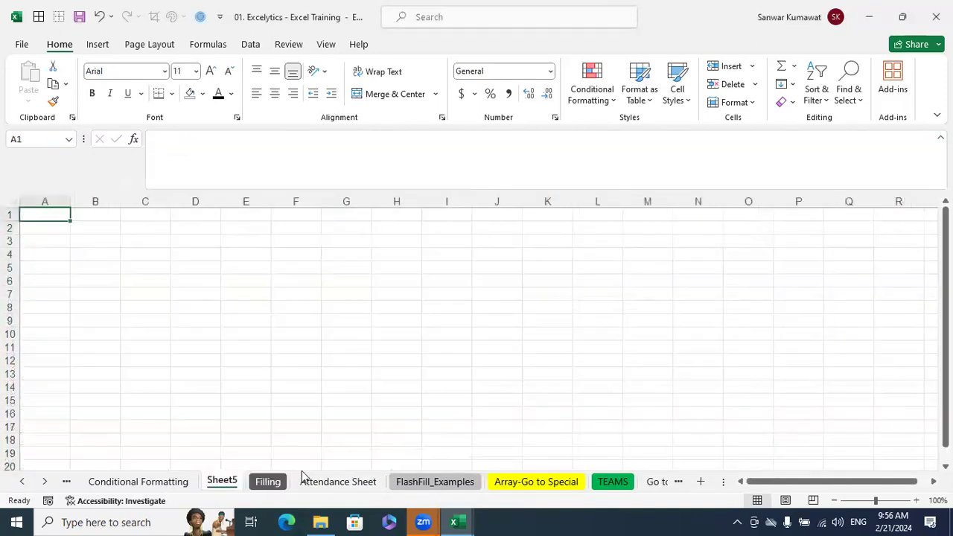
Step: Copy all cells of the Filling sheet and paste them into the blank Sheet5
click(268, 482)
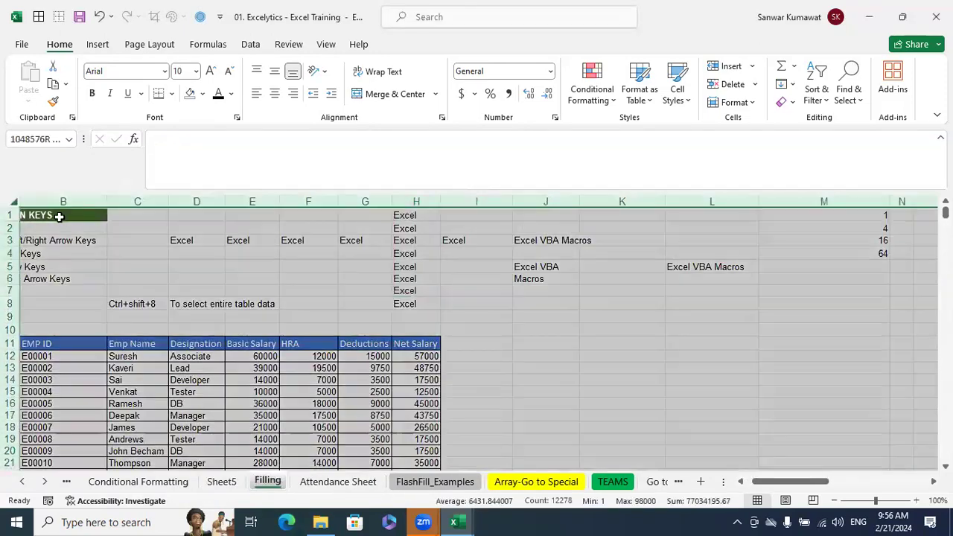
click(11, 199)
key(ctrl+c)
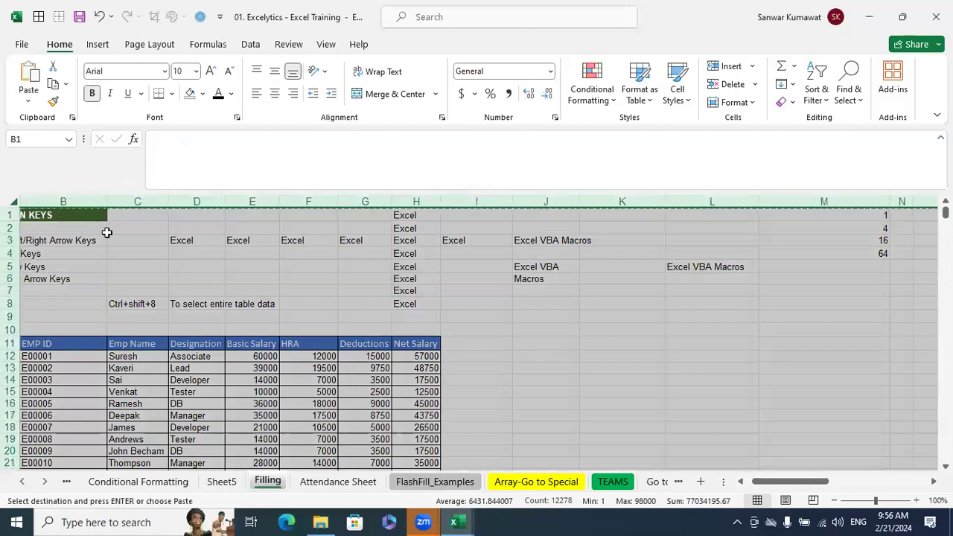
click(221, 481)
click(12, 201)
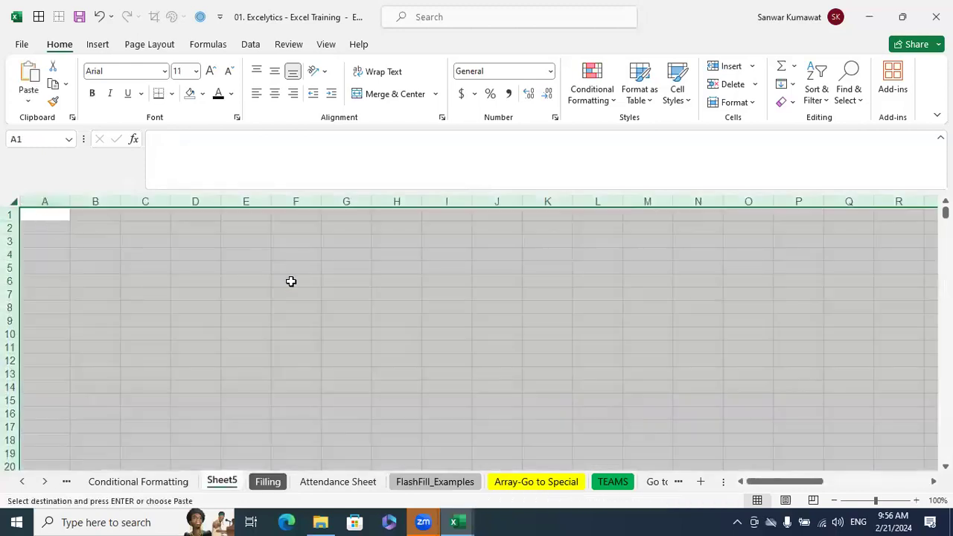
key(ctrl+v)
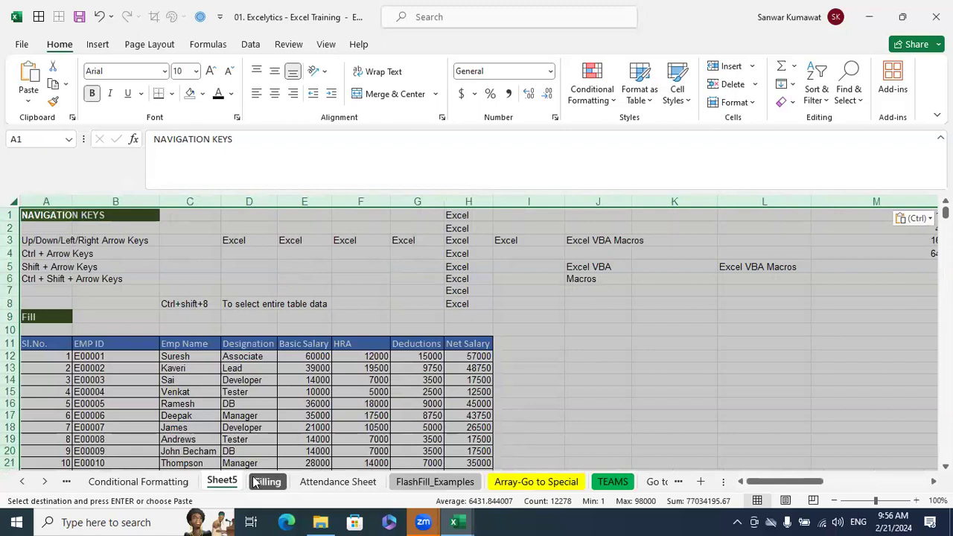
Step: Permanently delete Sheet5 from the workbook and select cell K10 on the Filling sheet
right_click(222, 481)
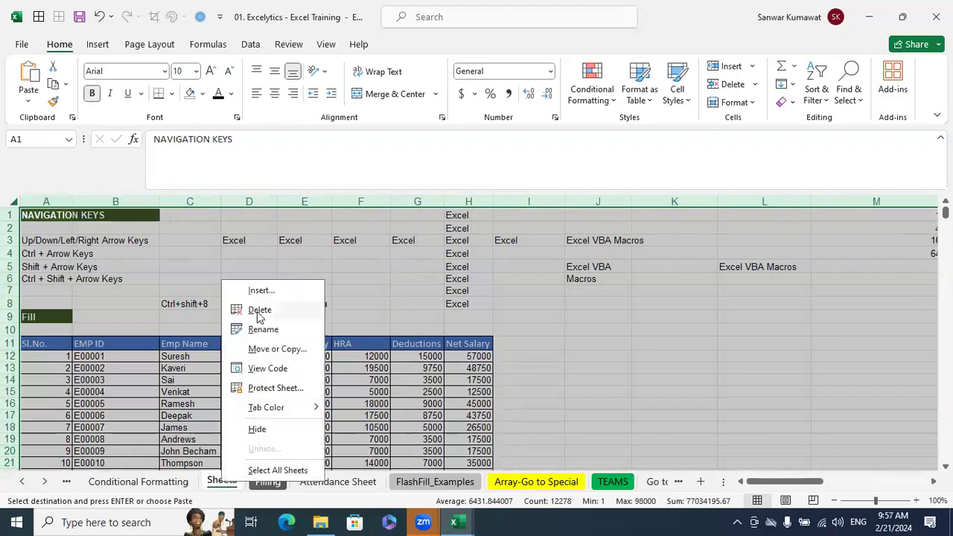
click(259, 311)
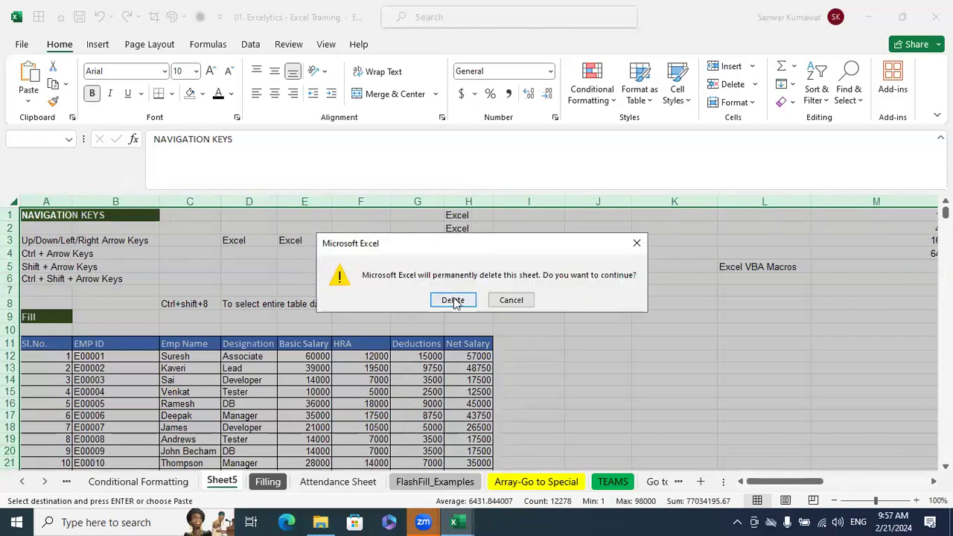
click(453, 298)
click(619, 329)
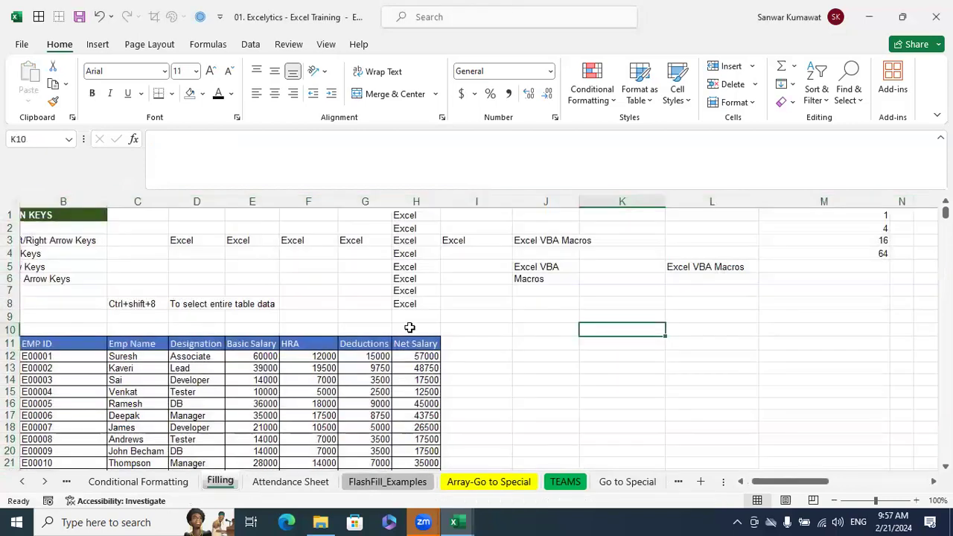
Step: Create a copy of the Filling sheet in the same workbook, placed directly before the original, using Move or Copy
right_click(227, 483)
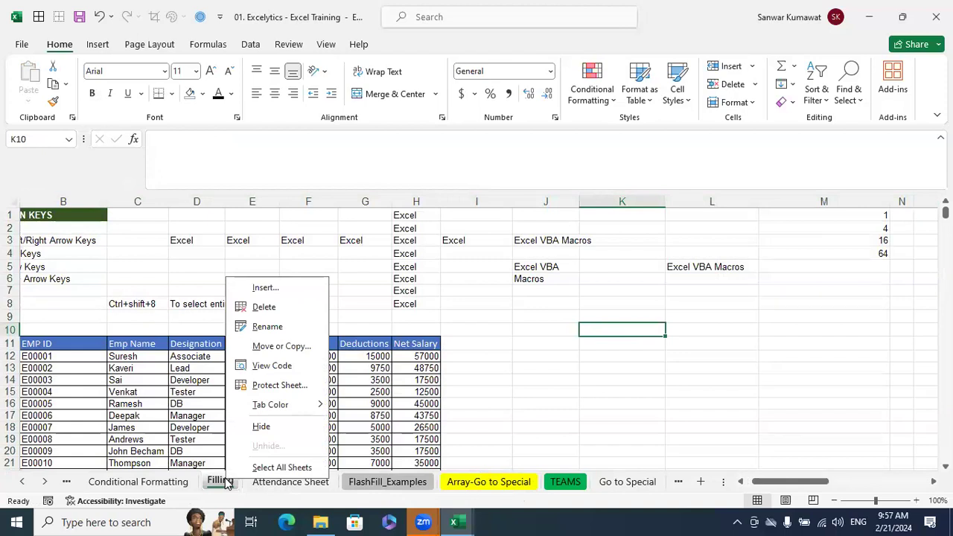
click(283, 345)
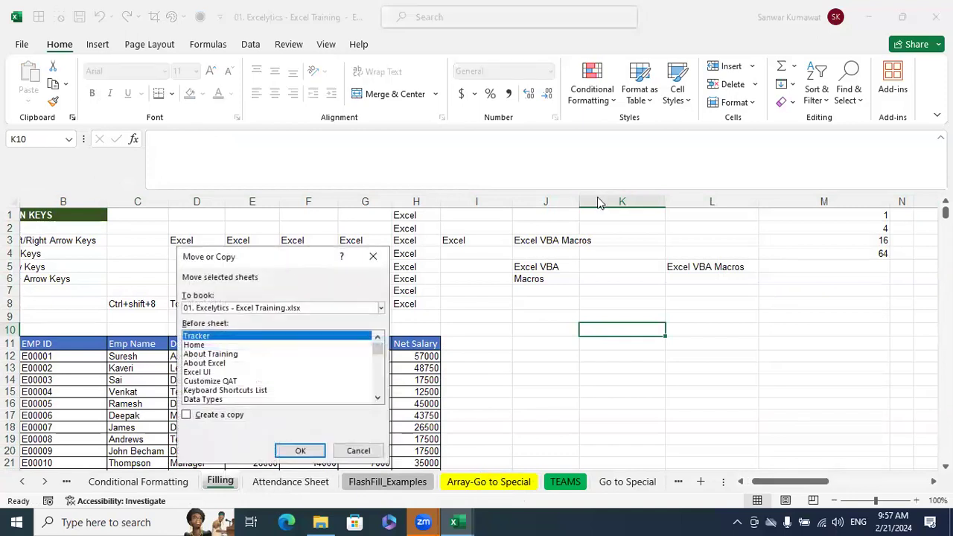
click(504, 352)
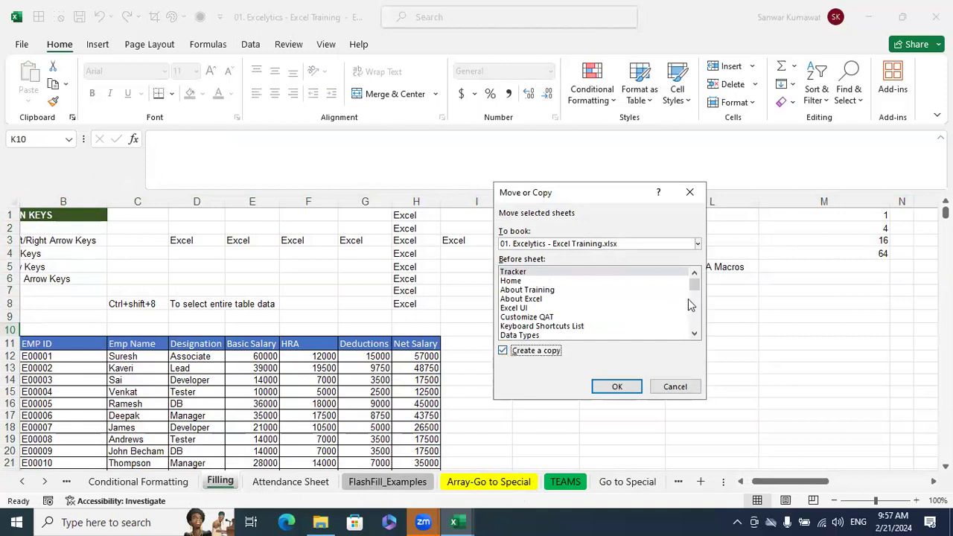
click(694, 336)
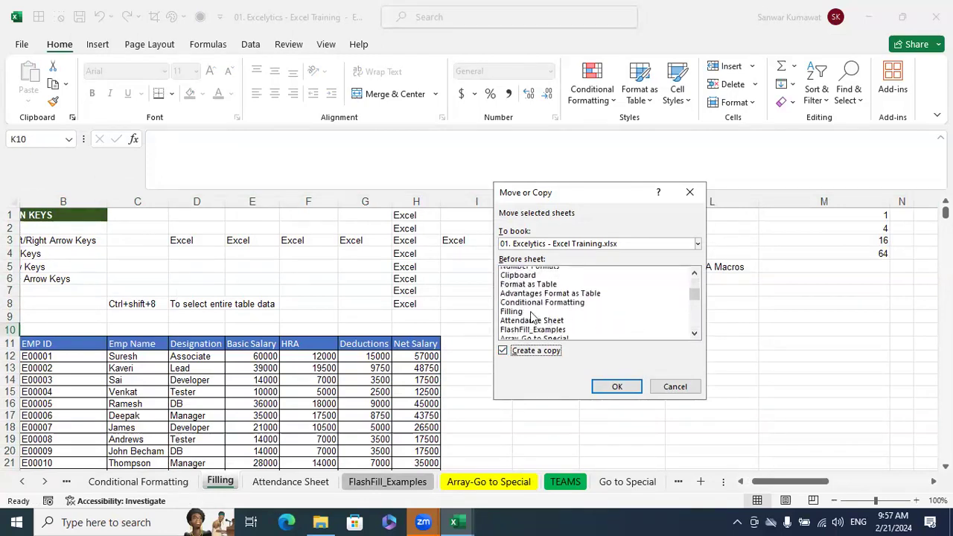
click(532, 313)
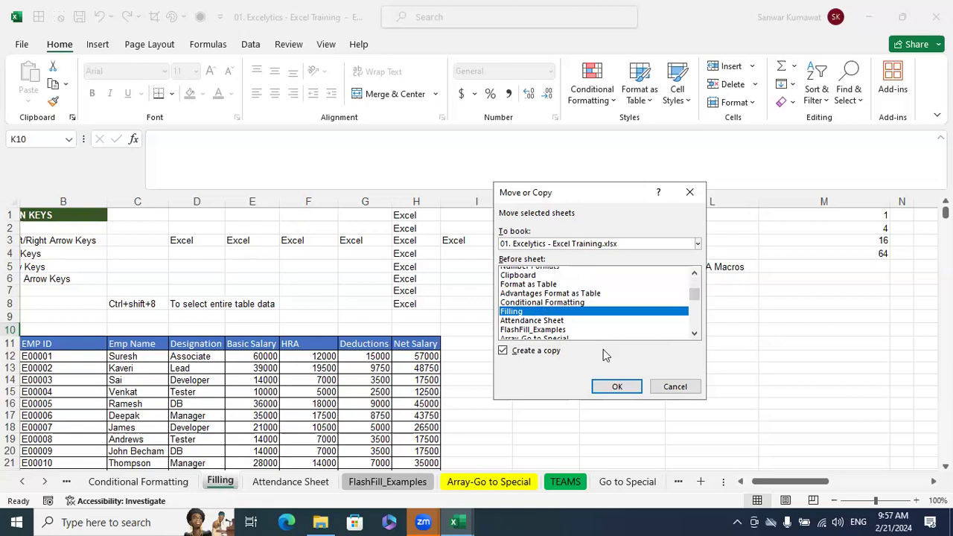
click(517, 306)
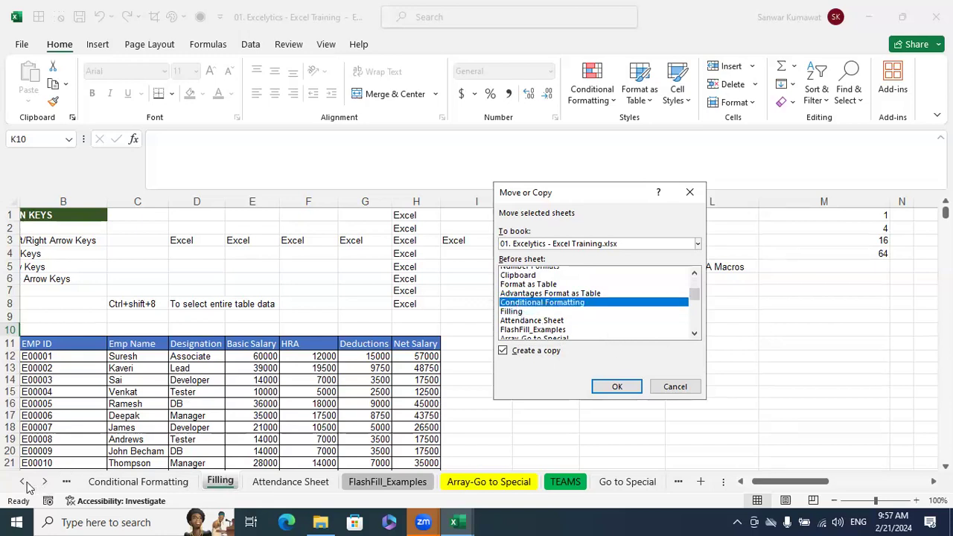
click(524, 313)
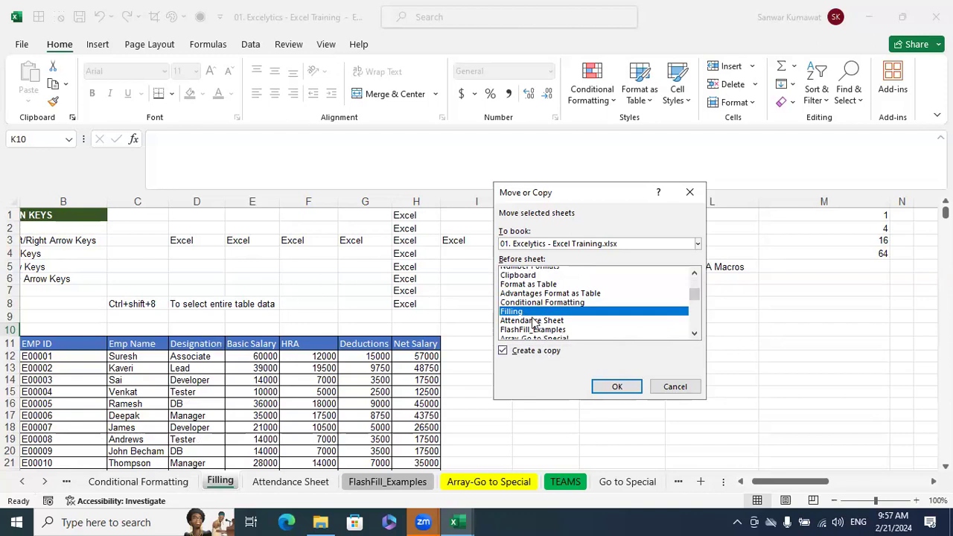
click(605, 386)
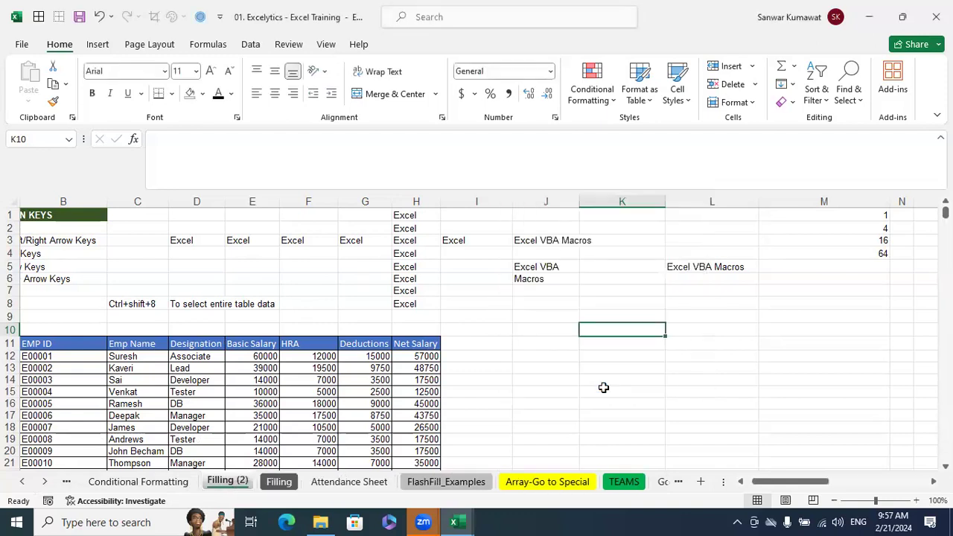
Step: Delete the duplicate Filling (2) sheet and select cell I11 on the Filling sheet
right_click(232, 481)
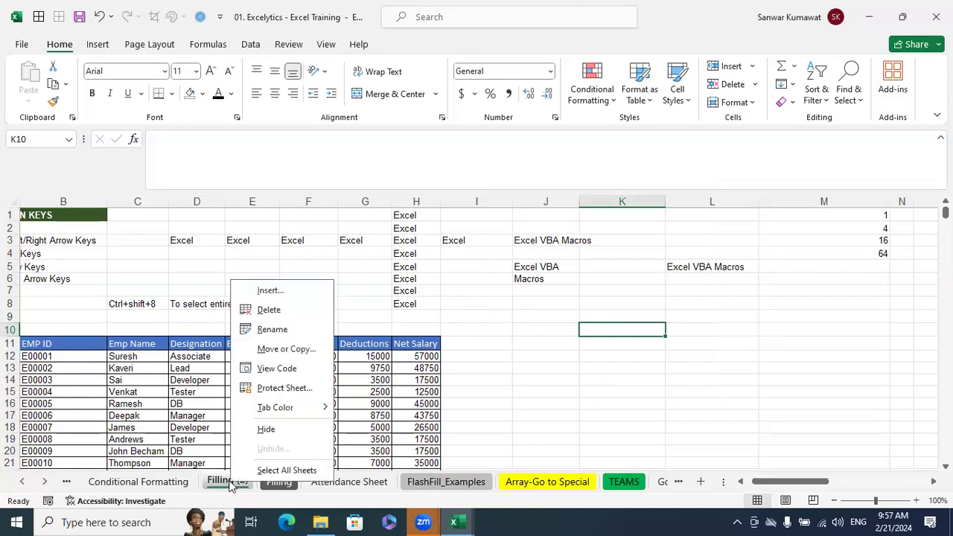
click(287, 311)
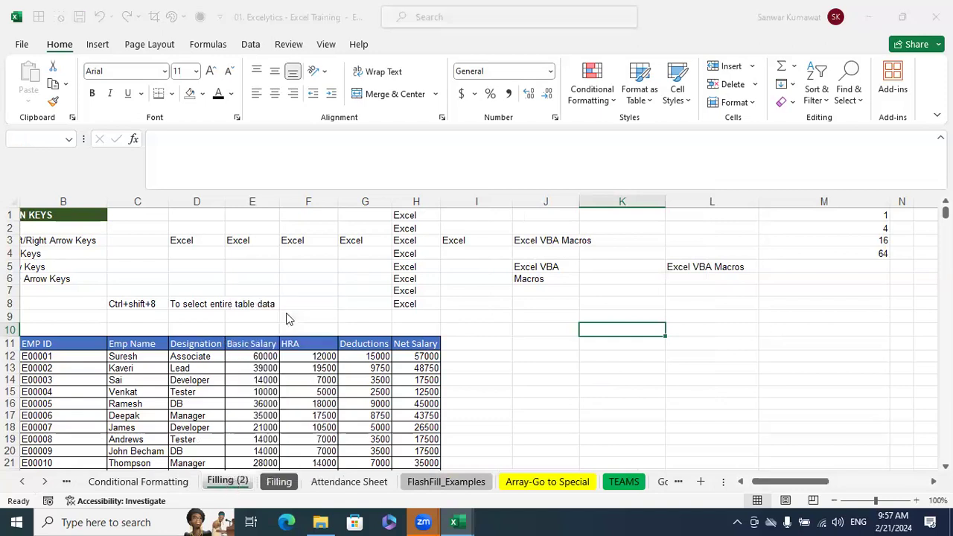
key(Return)
click(501, 342)
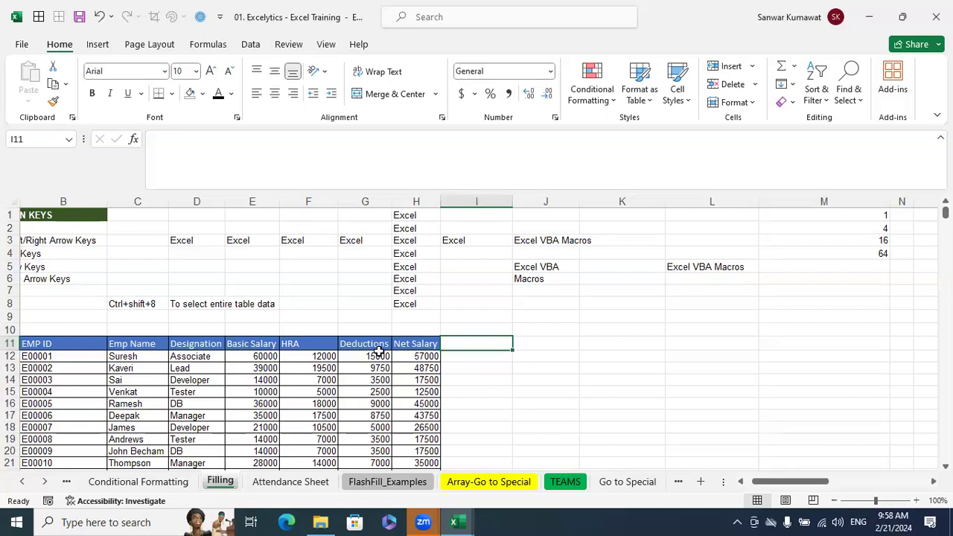
Step: View the Book1 workbook and return to the 01. Excelytics - Excel Training workbook
click(455, 522)
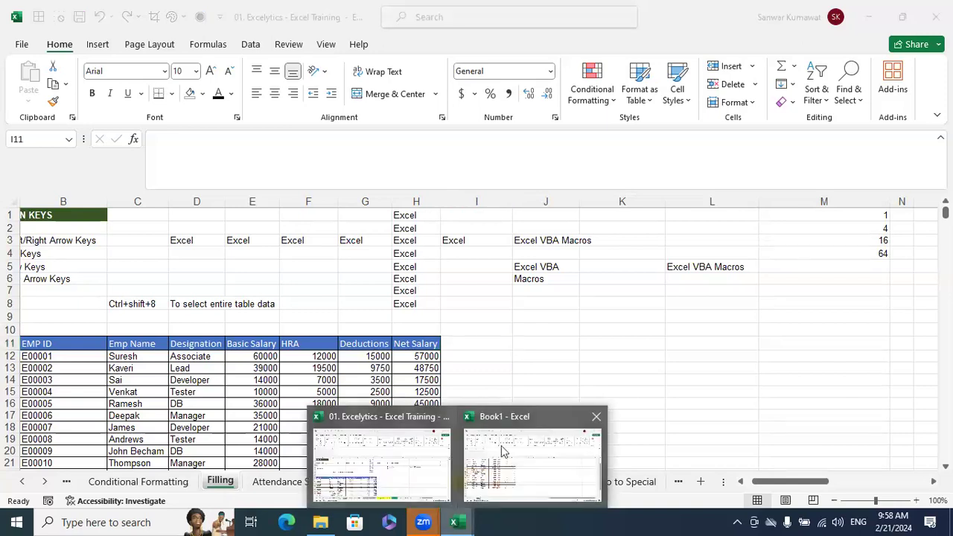
click(501, 445)
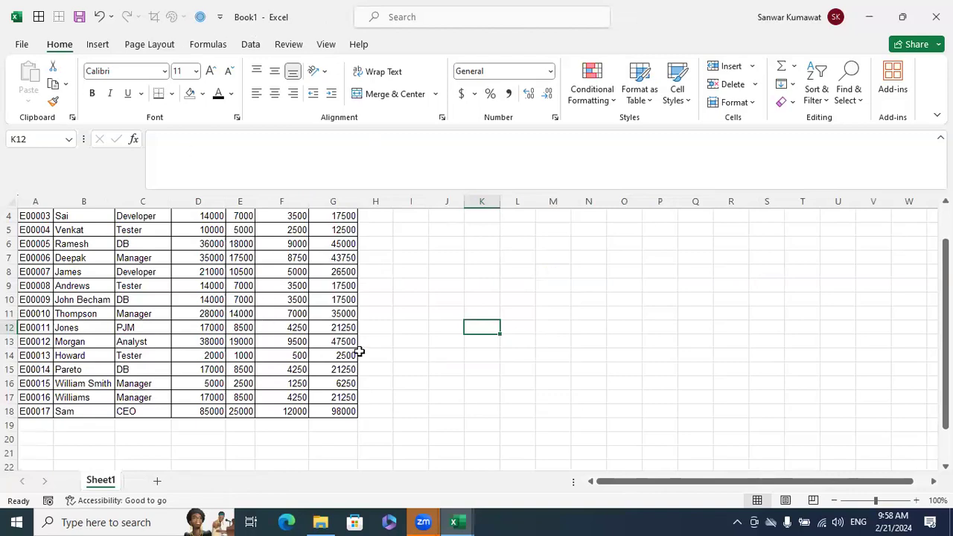
mouse_move(454, 522)
click(350, 443)
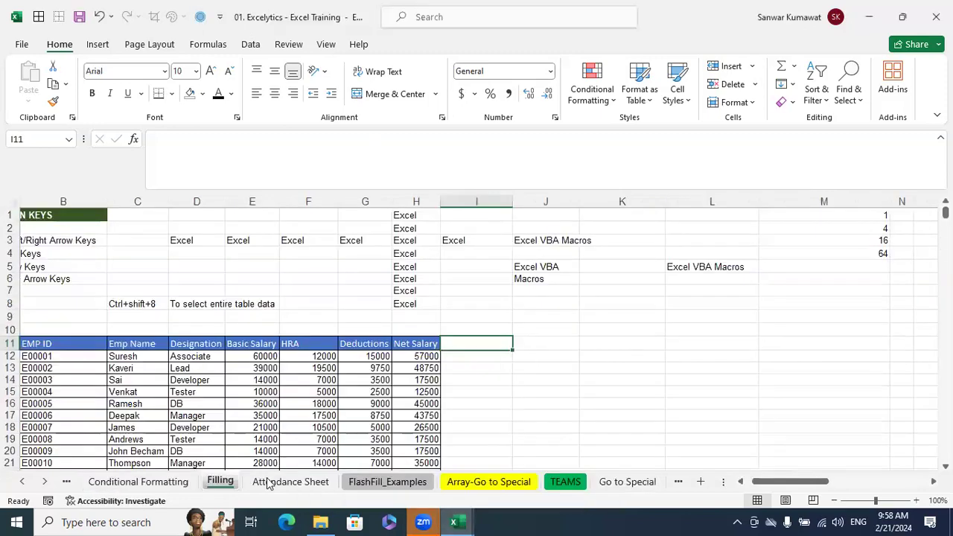
Step: Copy the Filling sheet to the end of Book1 with Move or Copy, and return to the 01. Excelytics - Excel Training workbook
right_click(220, 485)
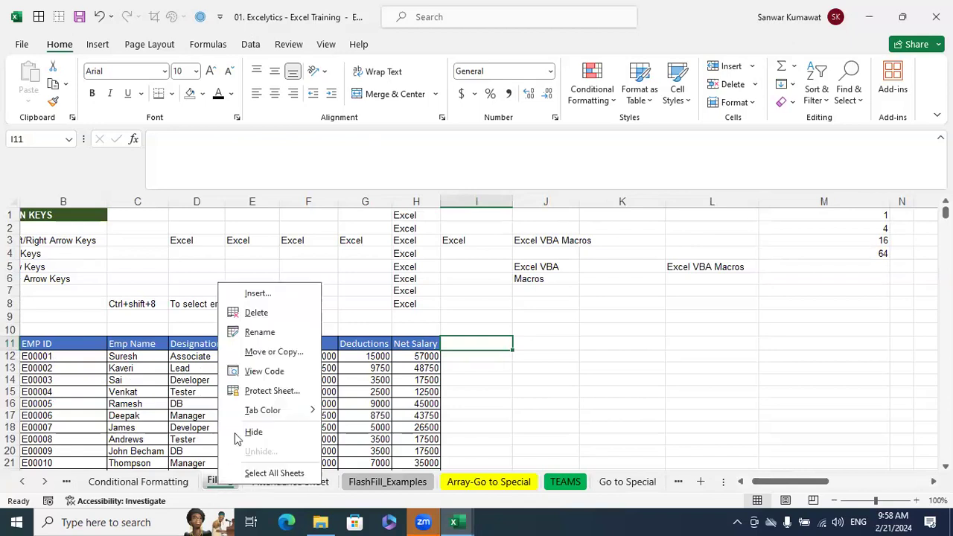
click(276, 354)
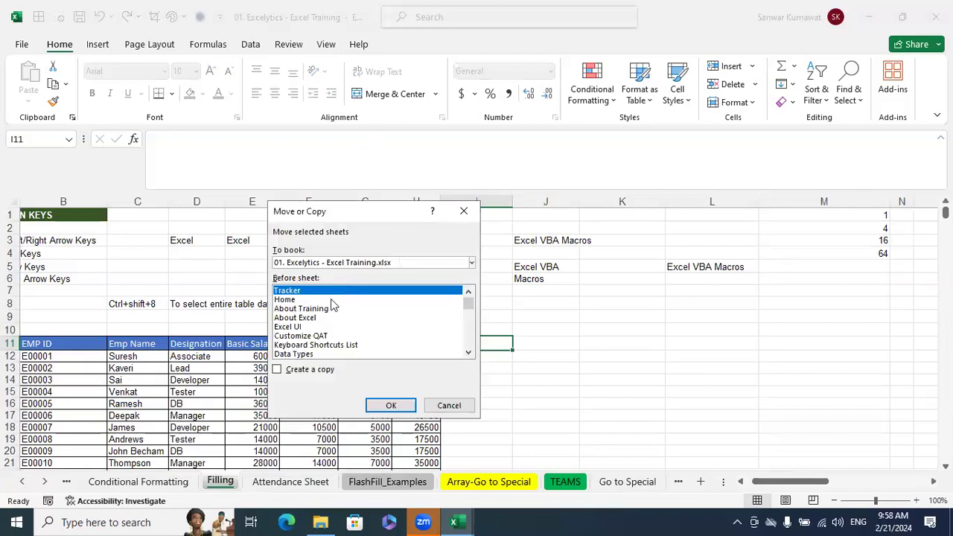
click(277, 370)
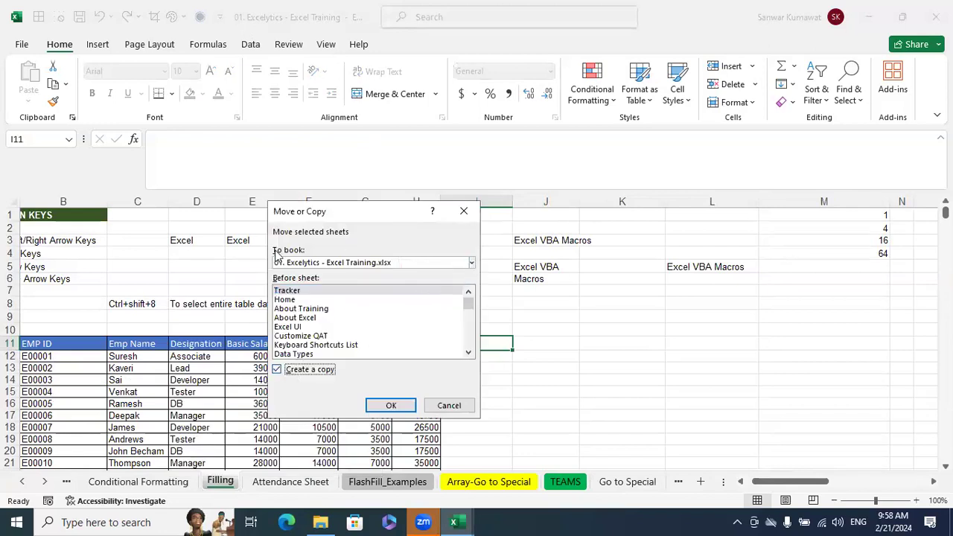
click(470, 263)
click(365, 303)
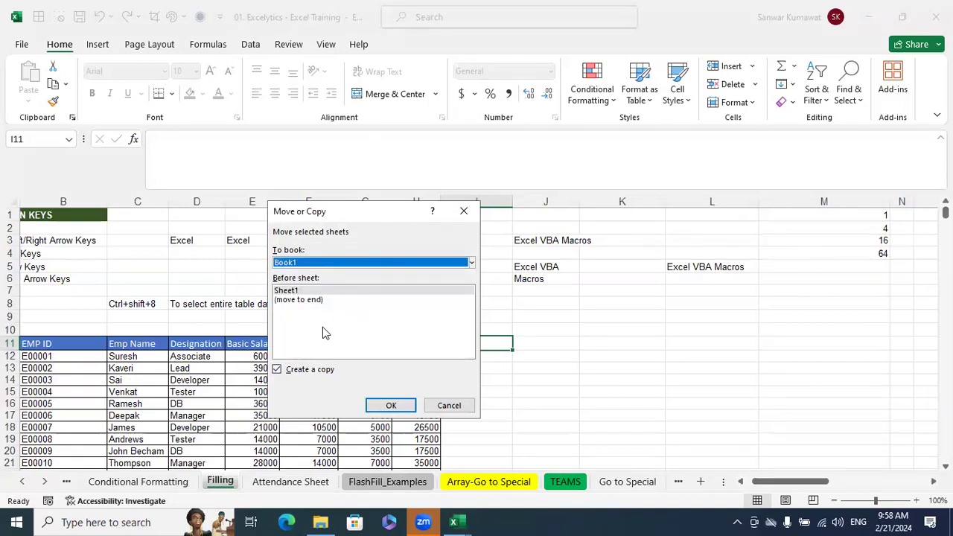
click(309, 301)
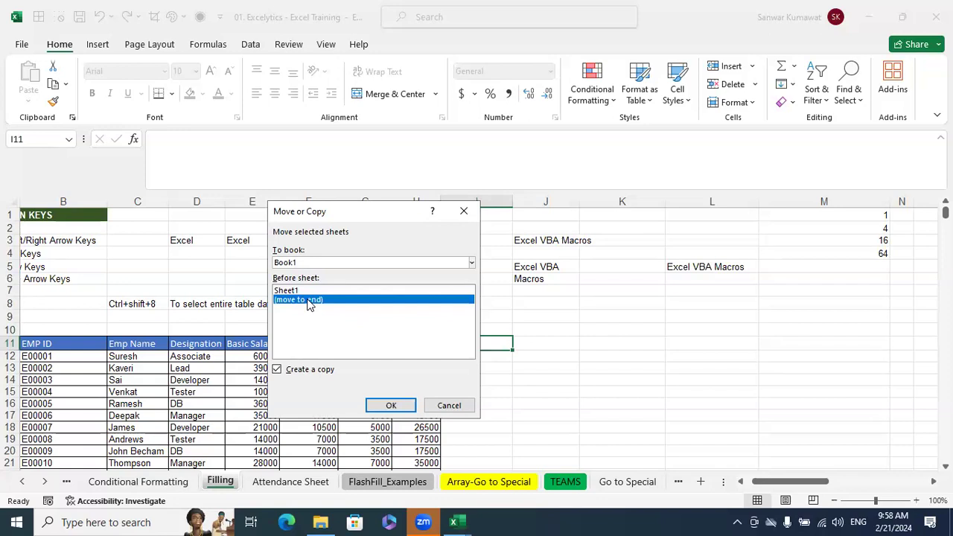
click(391, 405)
click(572, 364)
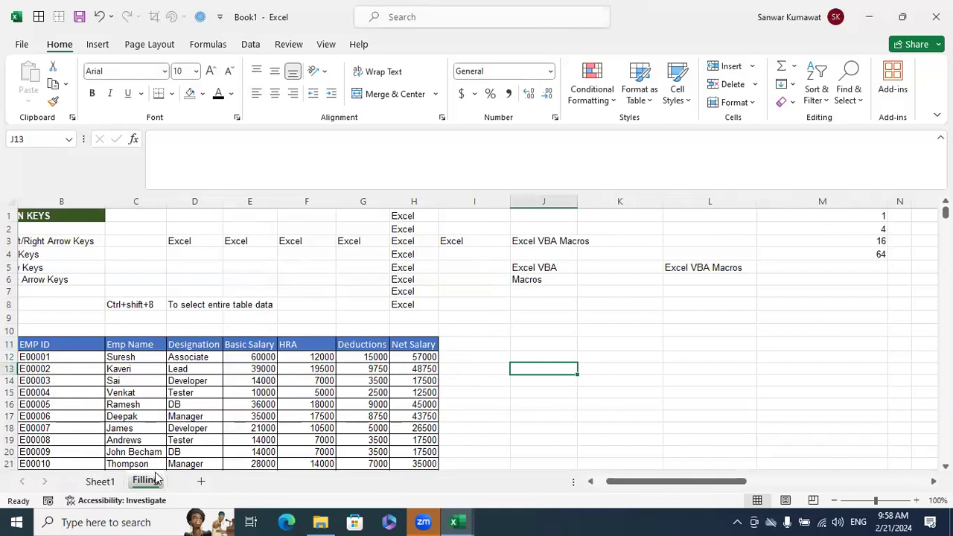
click(506, 361)
click(459, 522)
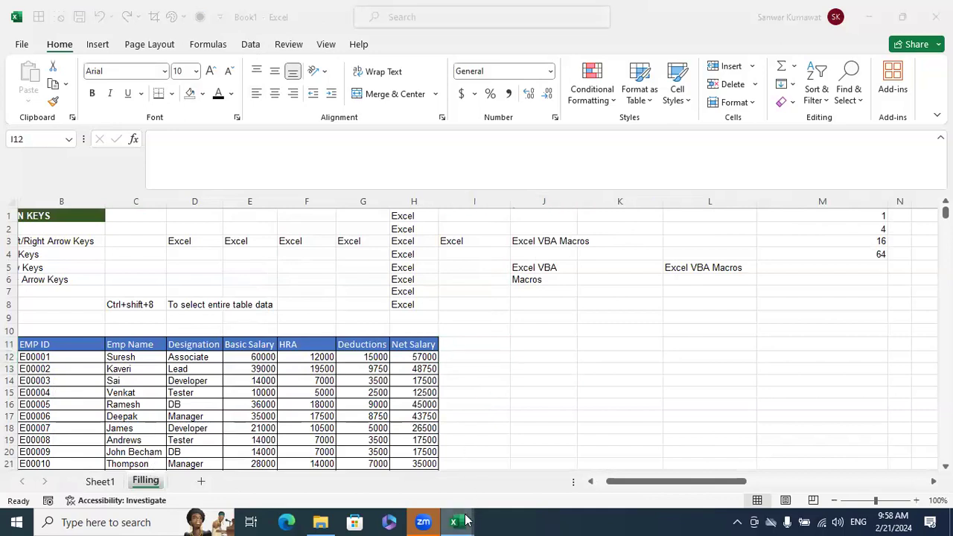
click(417, 454)
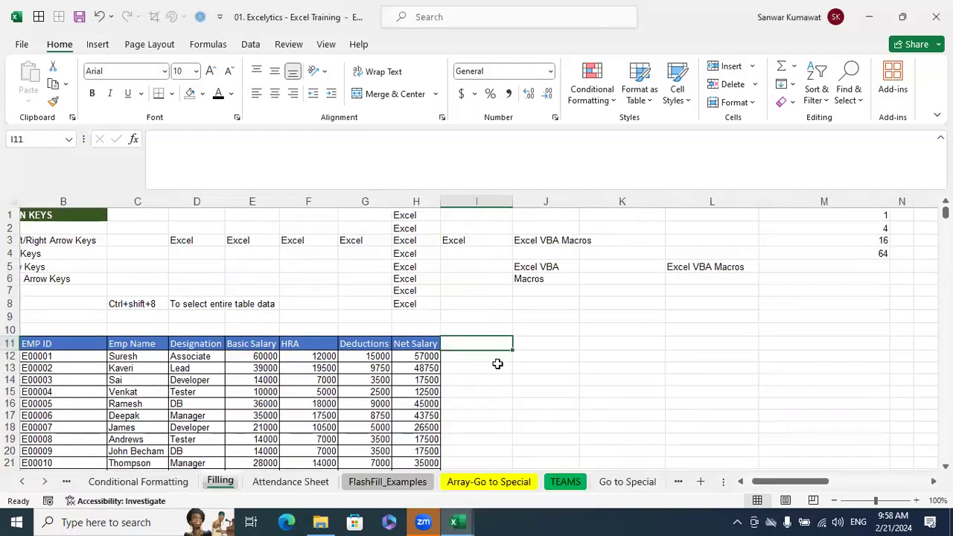
Step: Create a copy of the Filling sheet in a new workbook using Move or Copy
right_click(220, 488)
click(257, 349)
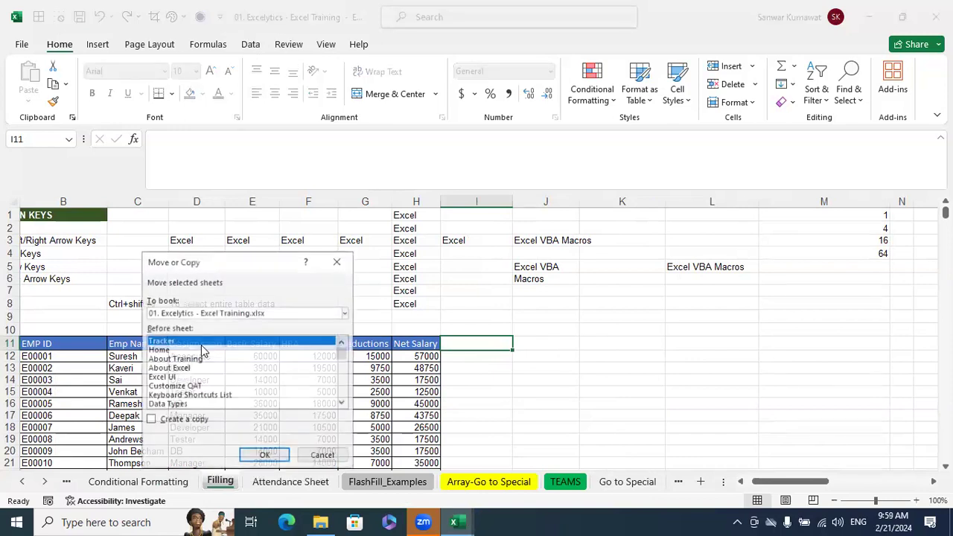
click(152, 419)
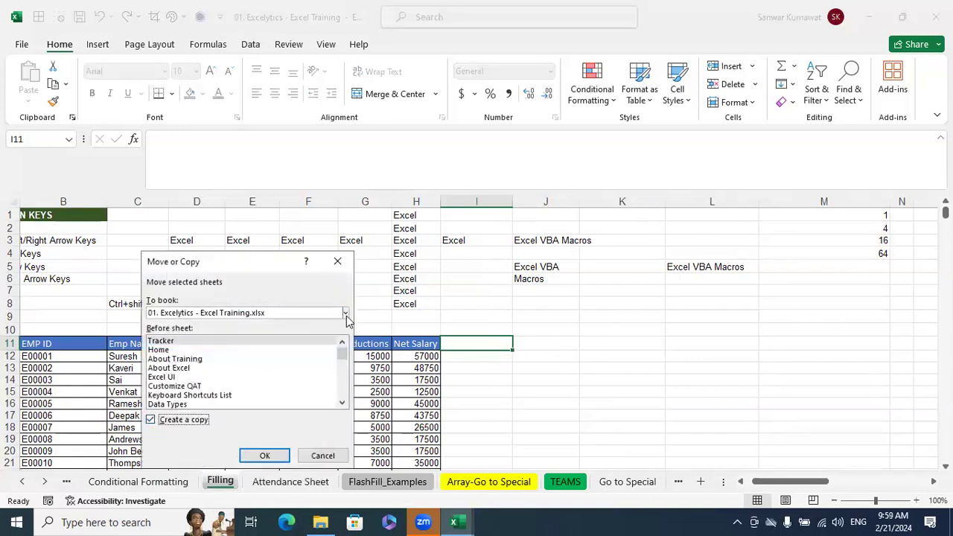
click(345, 315)
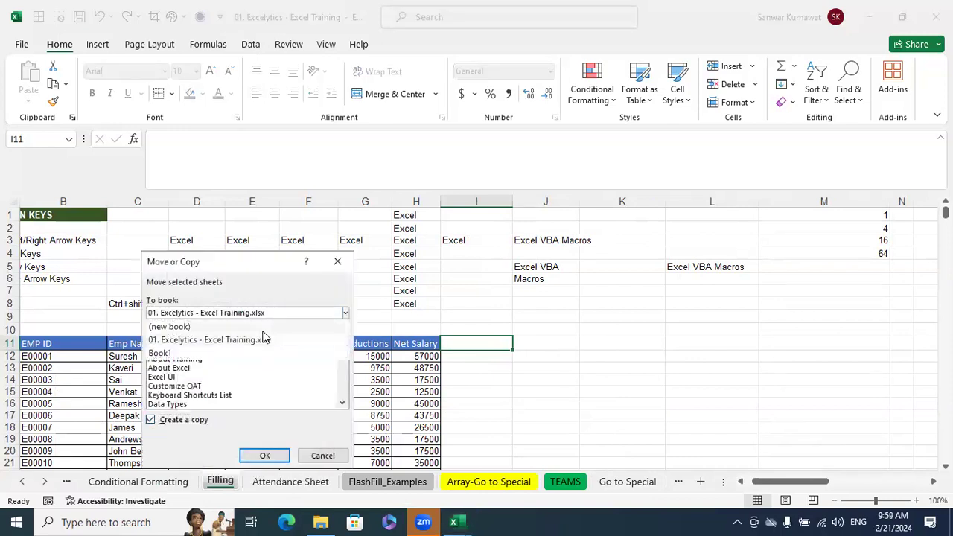
click(173, 327)
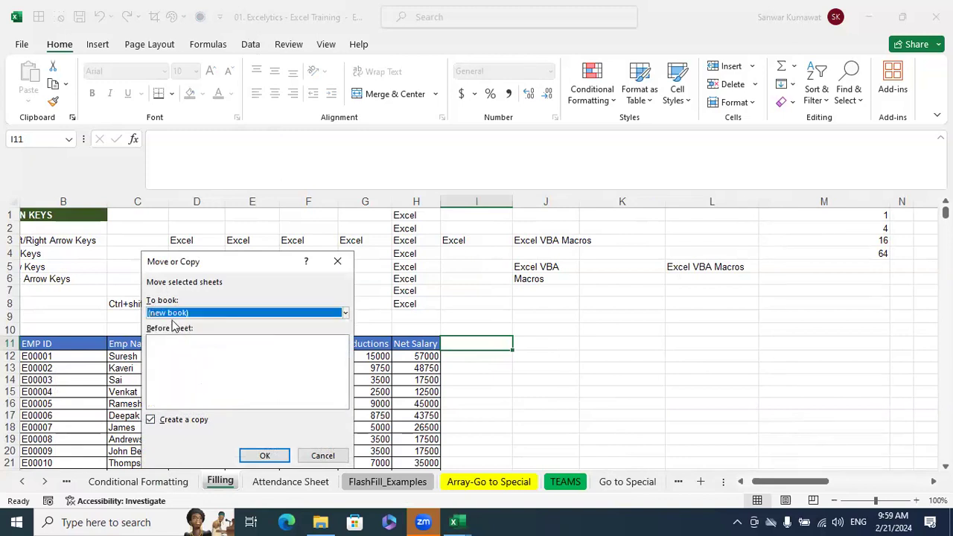
click(273, 456)
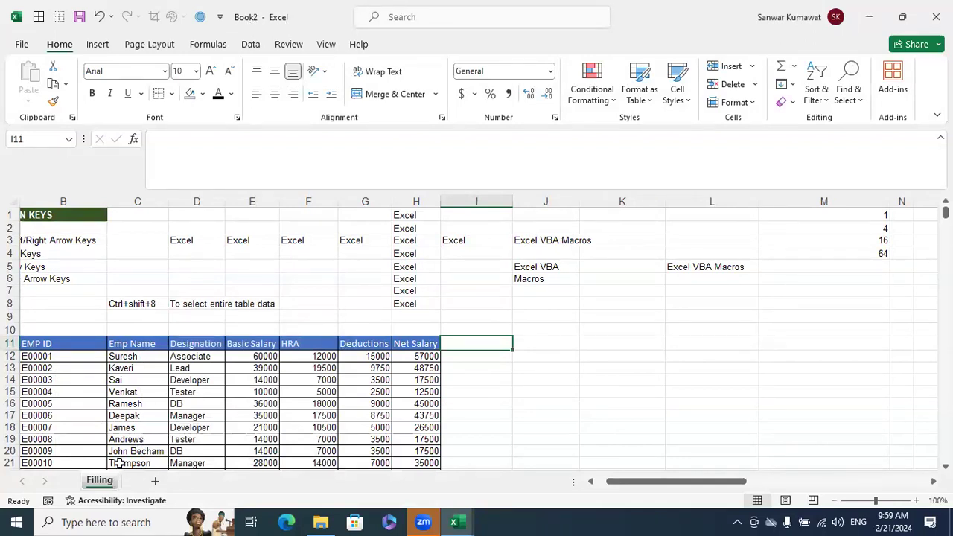
Step: Close the new workbook holding the copied Filling sheet without saving it
click(611, 402)
click(936, 17)
click(513, 286)
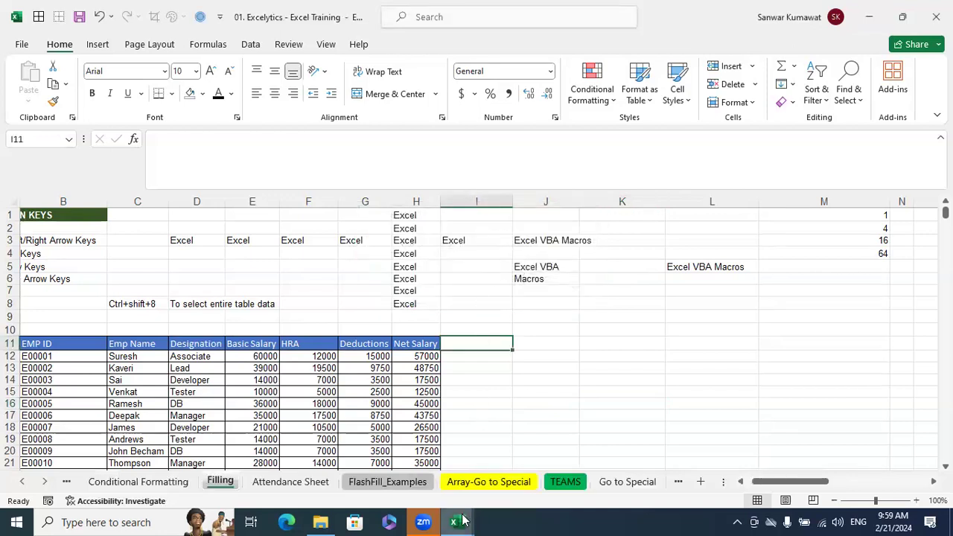
Step: Switch to the Book1 workbook and view the sheet options of its copied Filling sheet
mouse_move(453, 522)
click(526, 467)
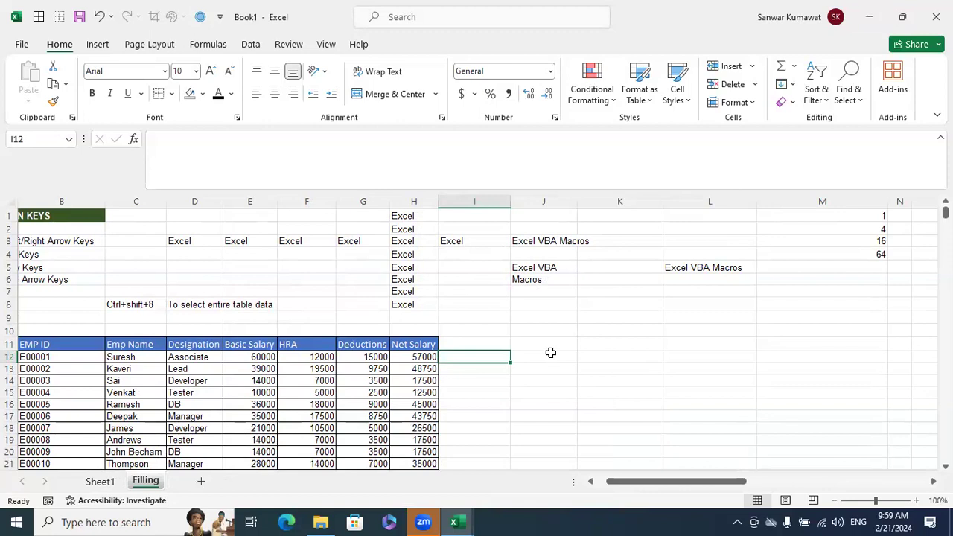
right_click(147, 483)
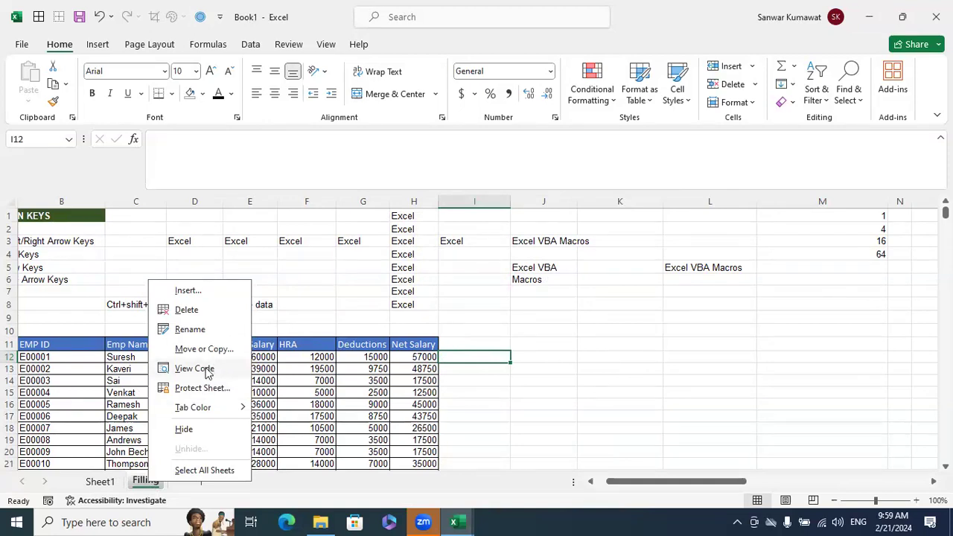
click(808, 367)
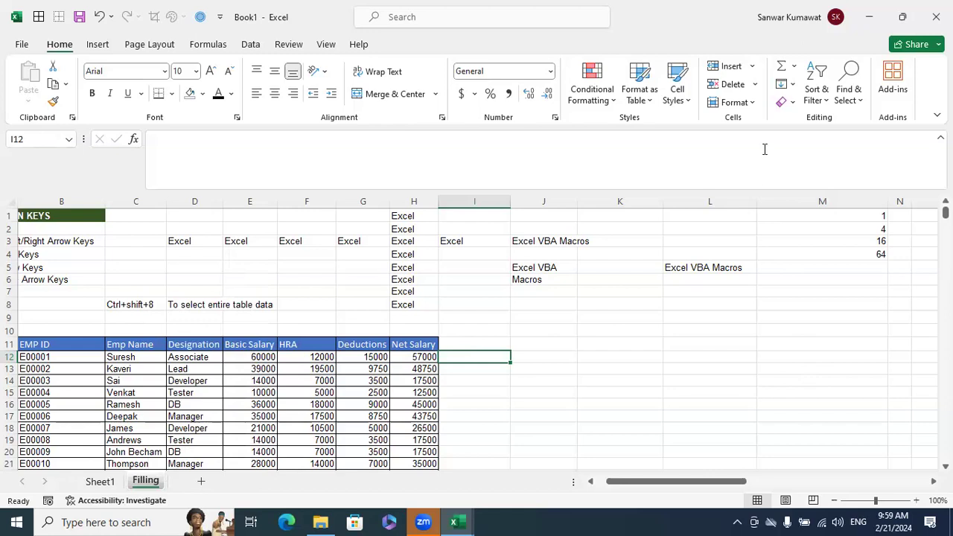
Step: Review the available Insert, Delete and Format options for cells, rows, columns and sheets
click(754, 67)
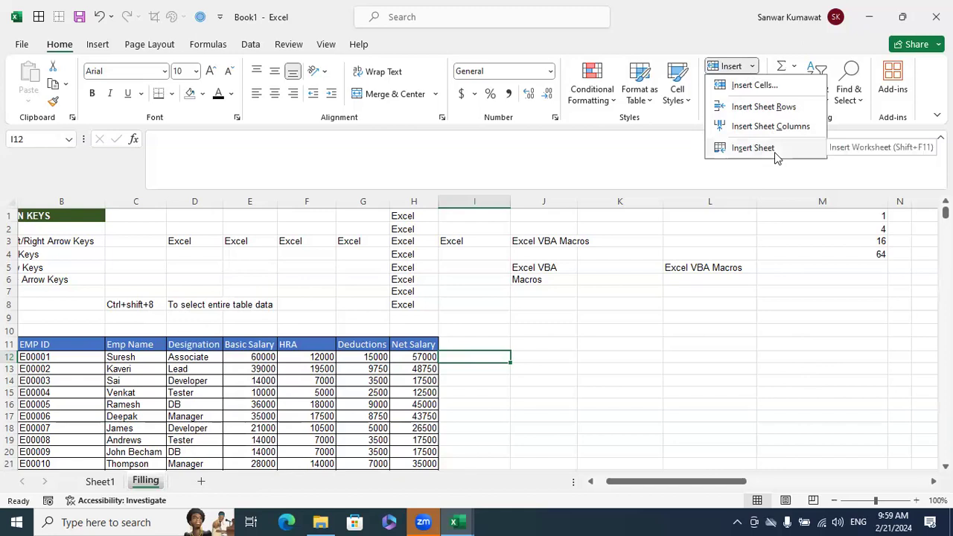
key(Escape)
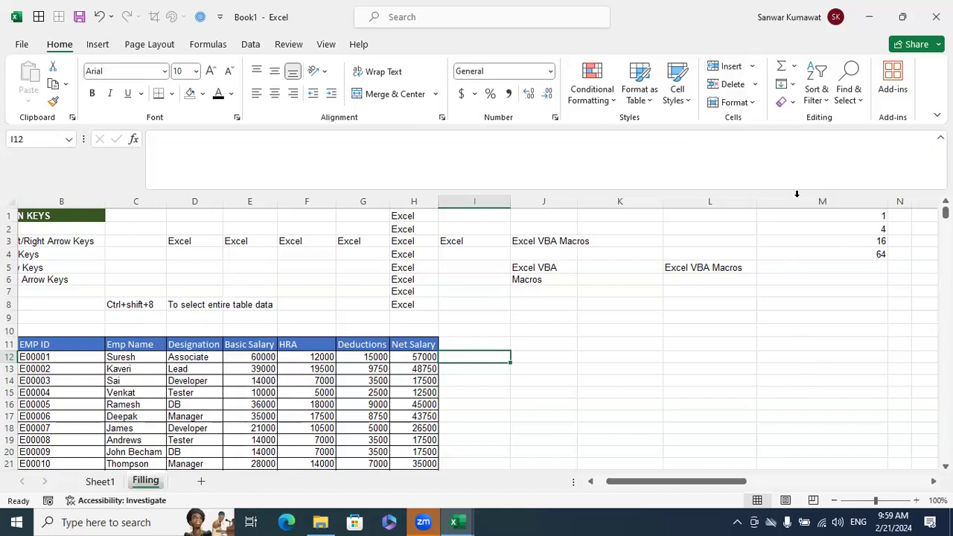
click(755, 84)
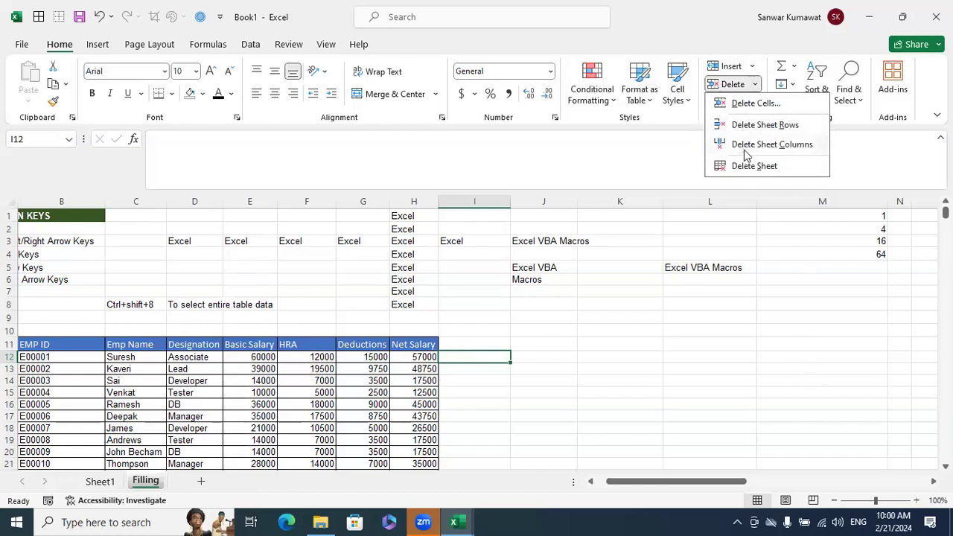
click(734, 388)
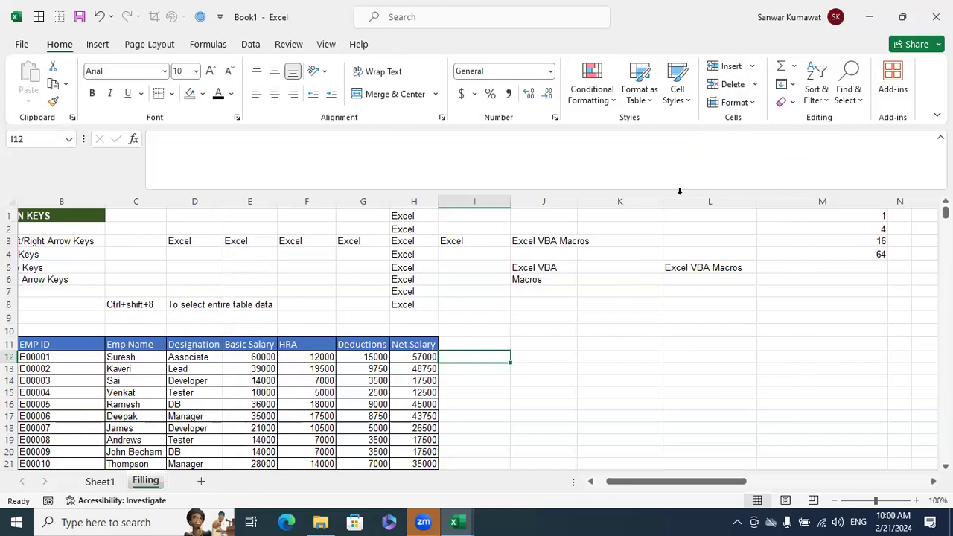
click(750, 104)
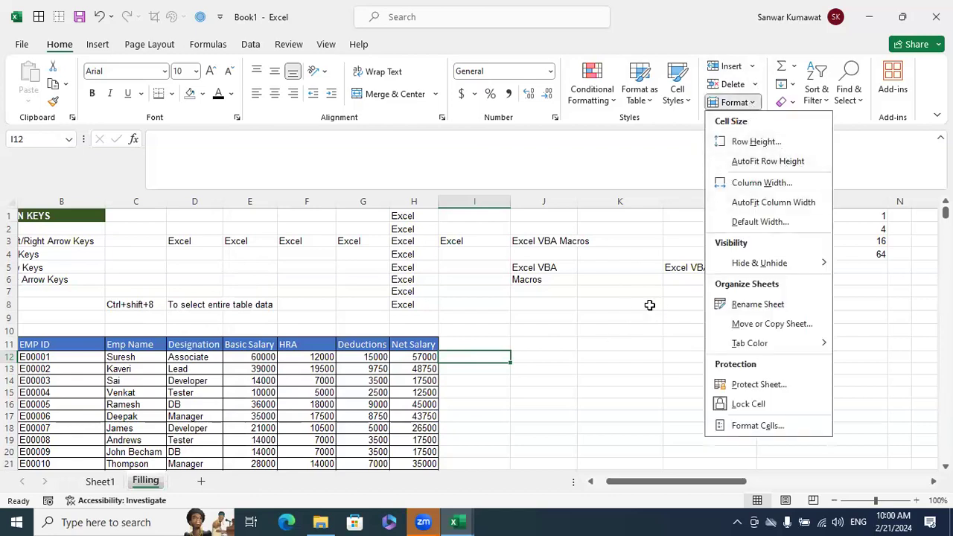
click(649, 306)
Step: On Sheet1, manually enlarge the heights of rows 2, 5 and 7, making row 2 about 67 points high
scroll(310, 287, down, 1)
scroll(390, 322, down, 3)
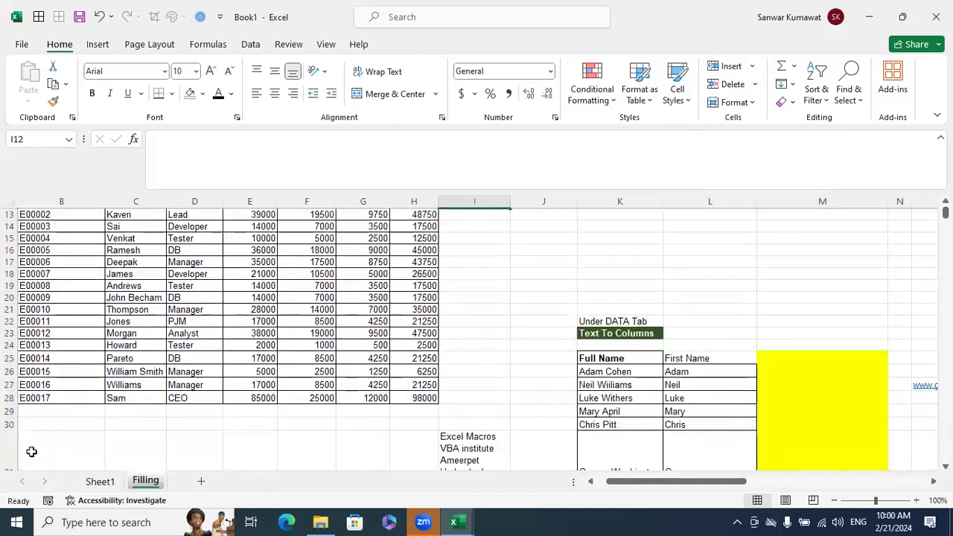
click(101, 481)
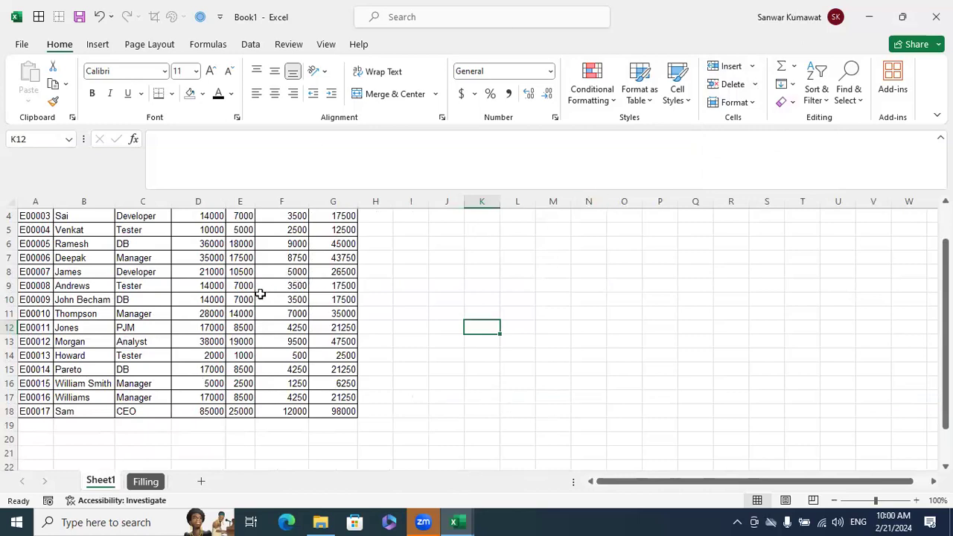
scroll(261, 303, up, 1)
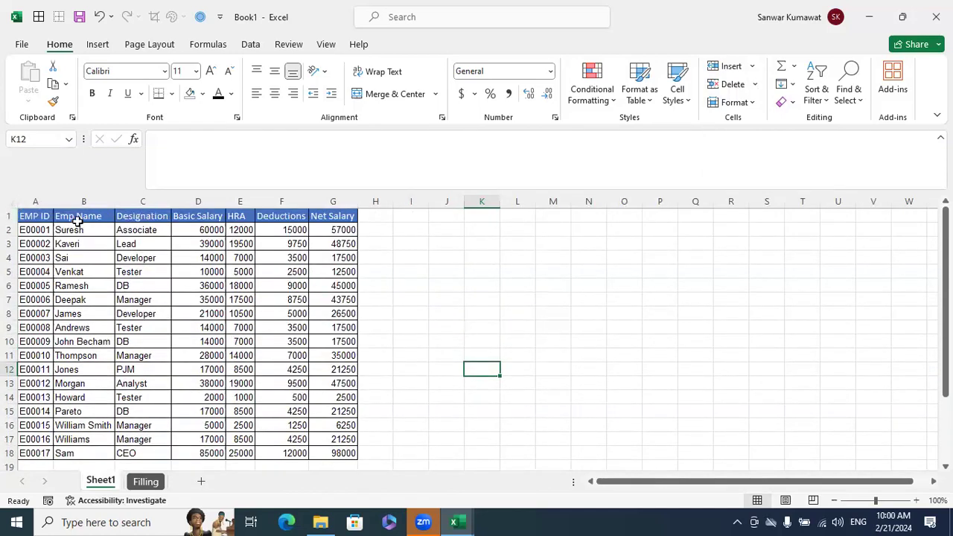
drag(12, 224, 22, 271)
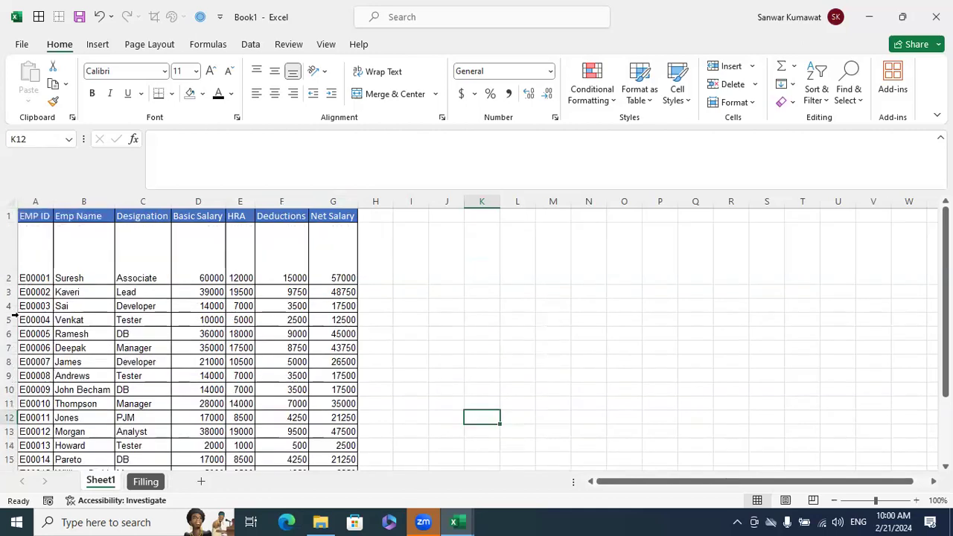
drag(11, 314, 23, 373)
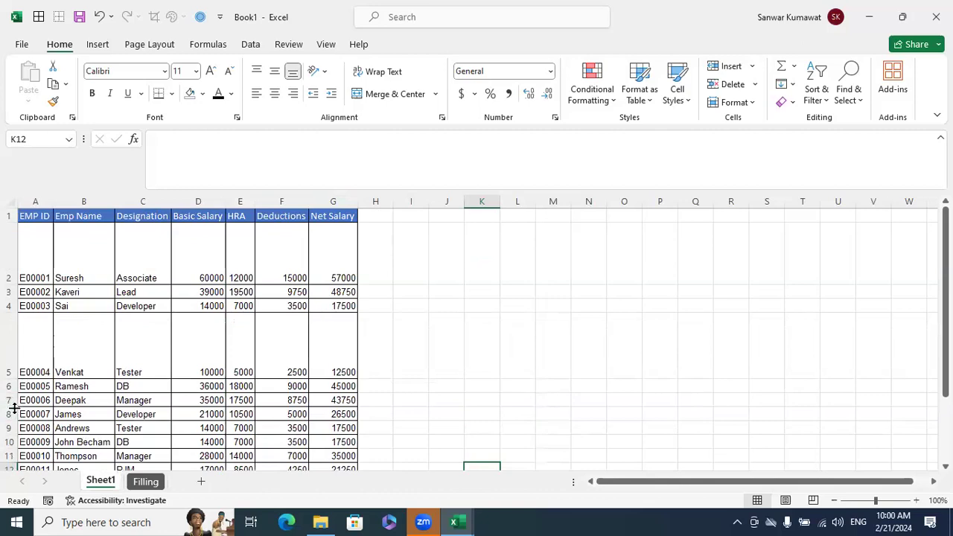
drag(12, 407, 21, 458)
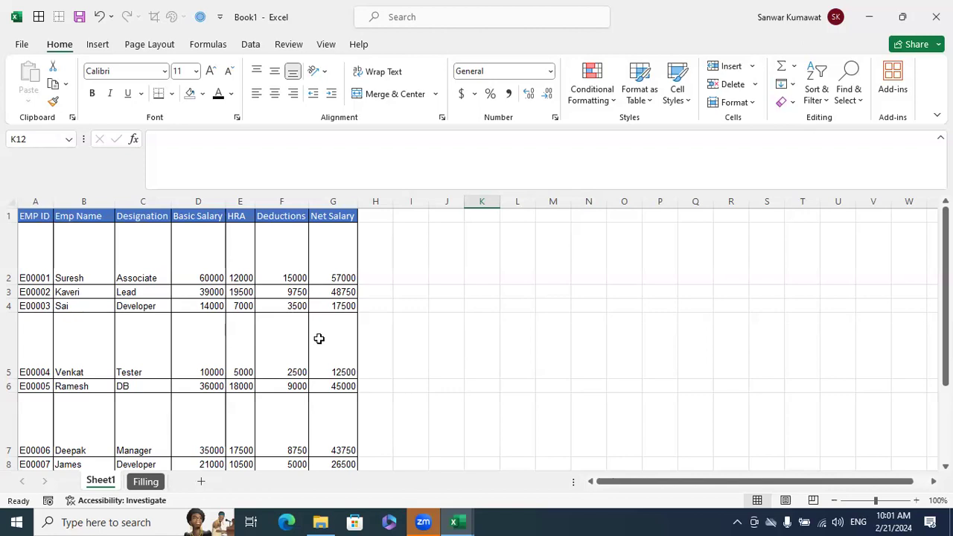
Step: Check the row height setting of row 3 on Sheet1
click(421, 319)
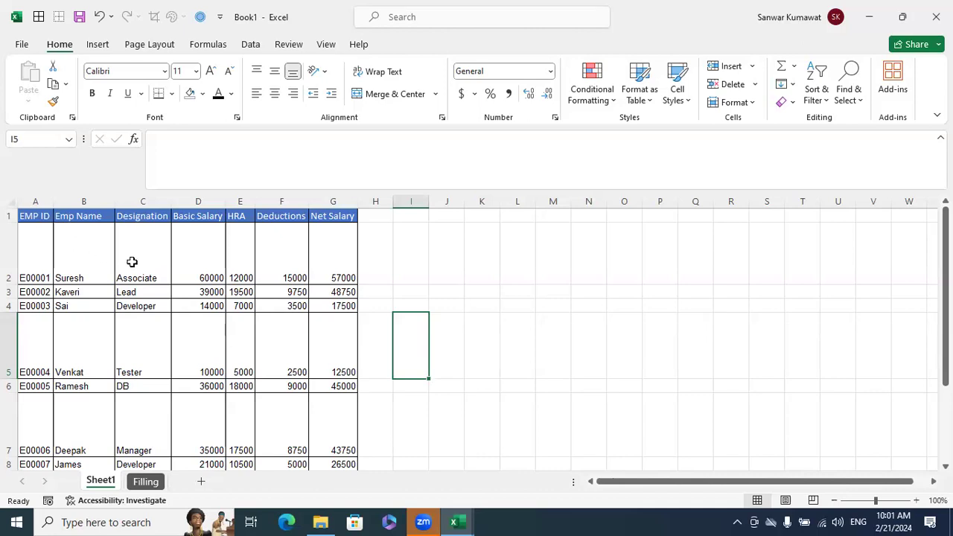
click(13, 244)
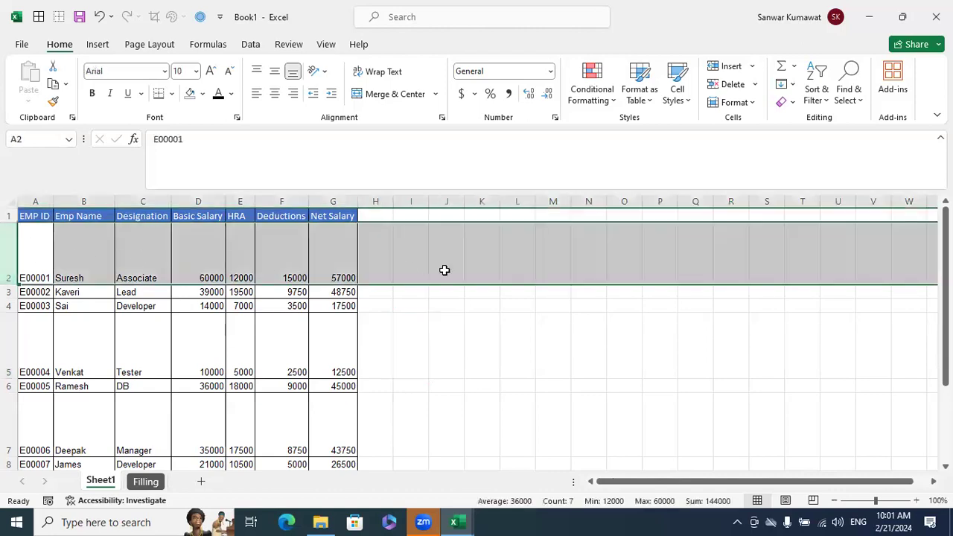
click(341, 200)
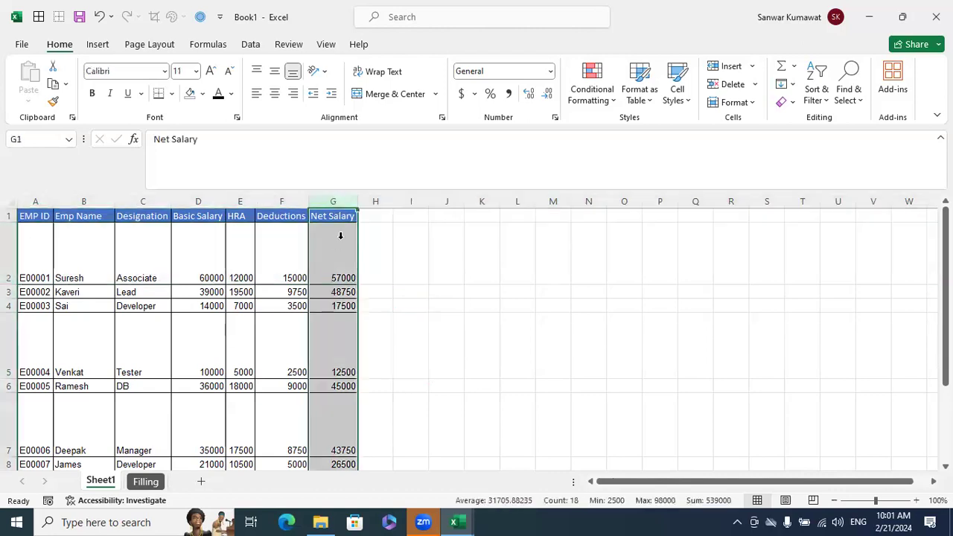
click(10, 291)
right_click(11, 292)
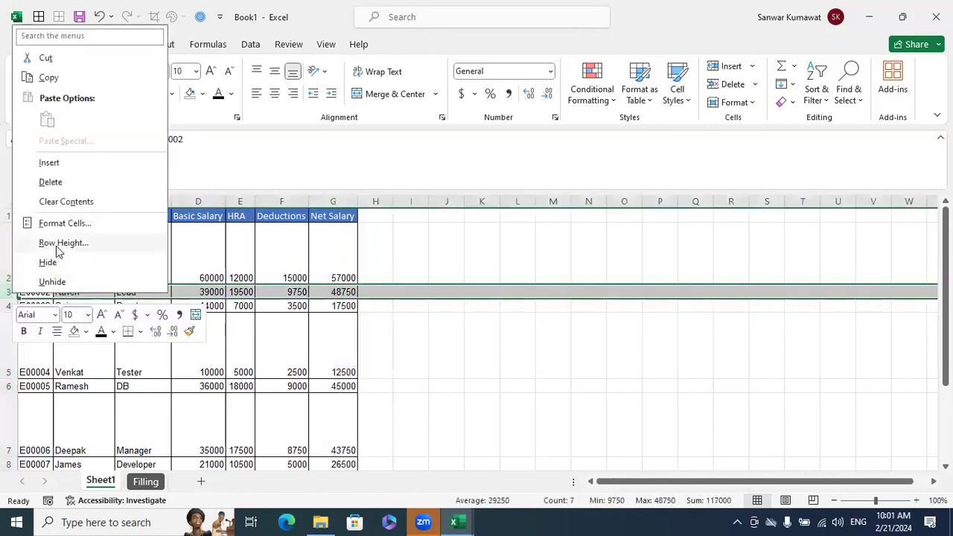
click(58, 244)
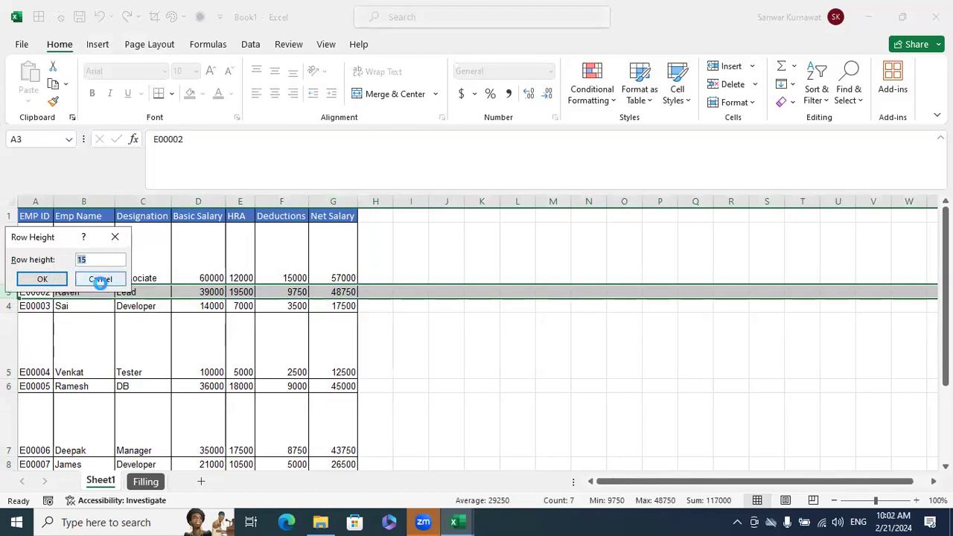
click(100, 280)
Step: Check the row height setting of the enlarged row 2
click(7, 241)
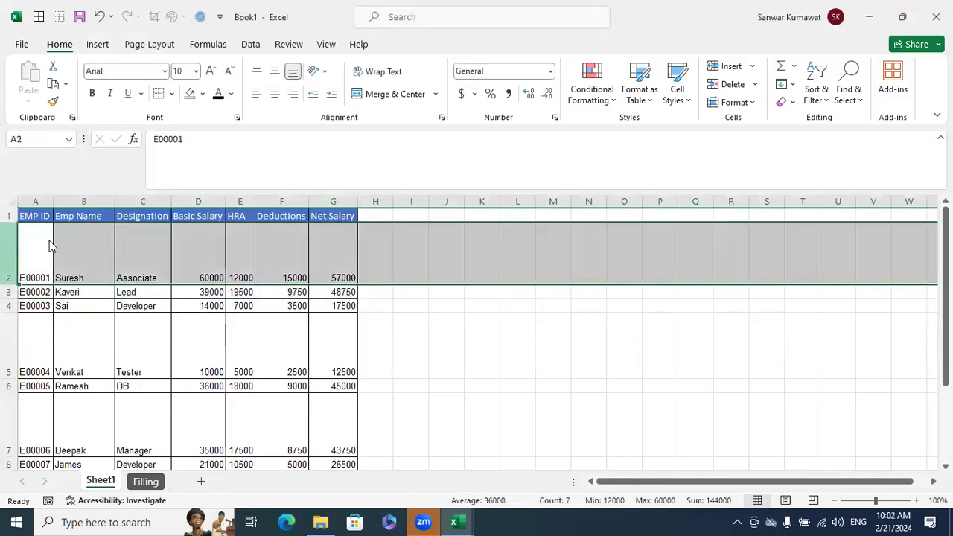
right_click(49, 240)
click(253, 365)
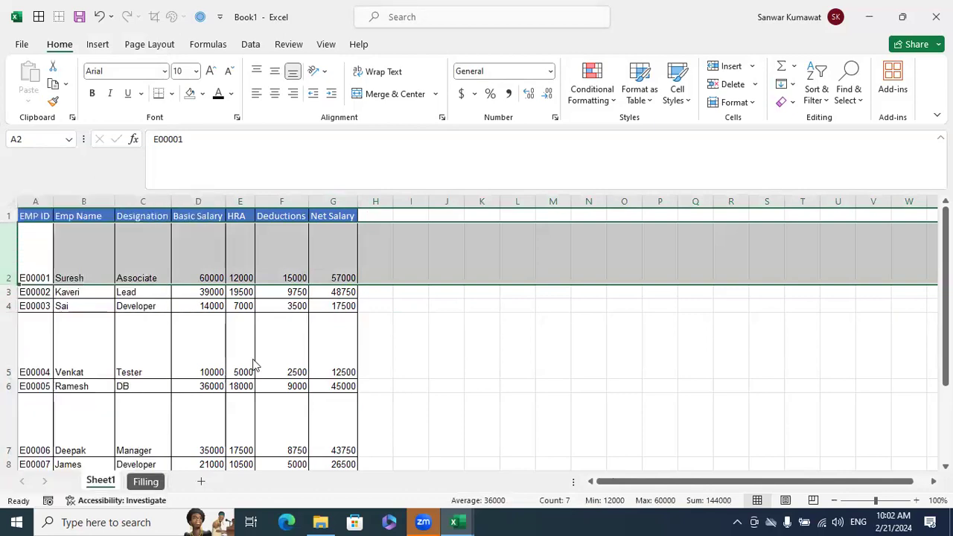
drag(72, 441, 484, 198)
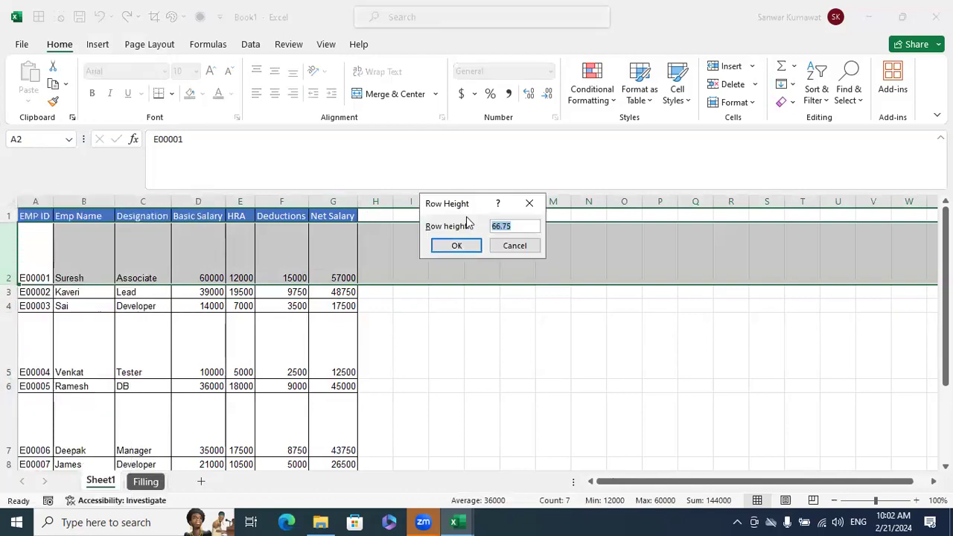
click(514, 247)
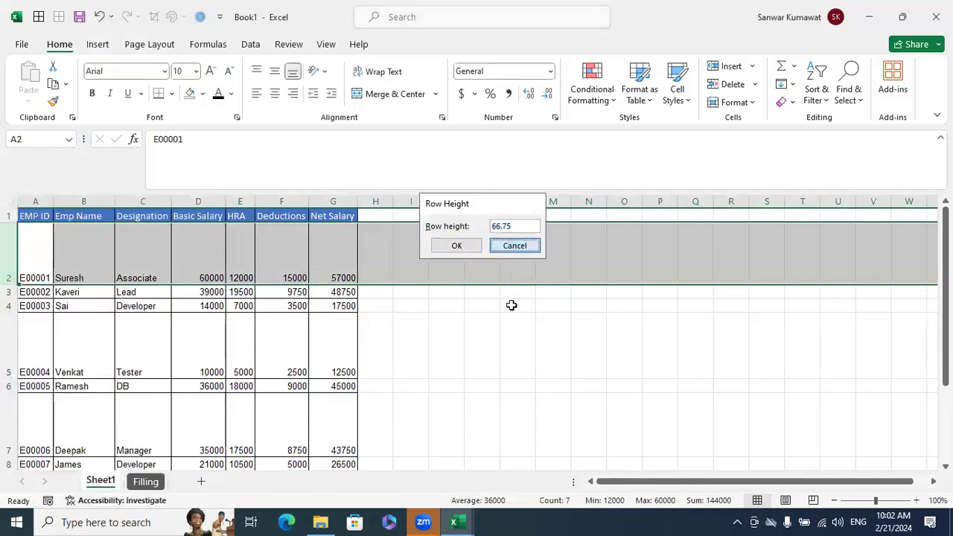
click(511, 311)
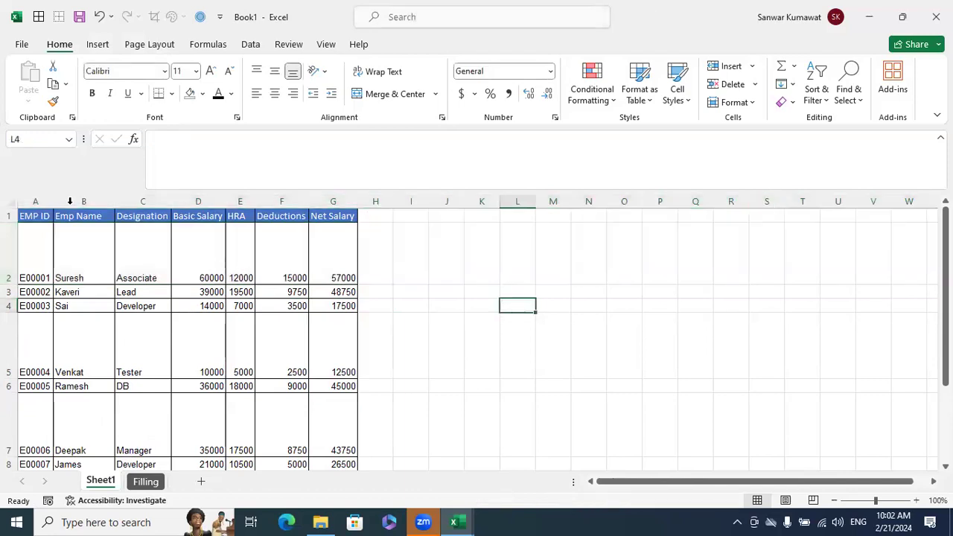
Step: Set the height of row 2 to 15
click(10, 291)
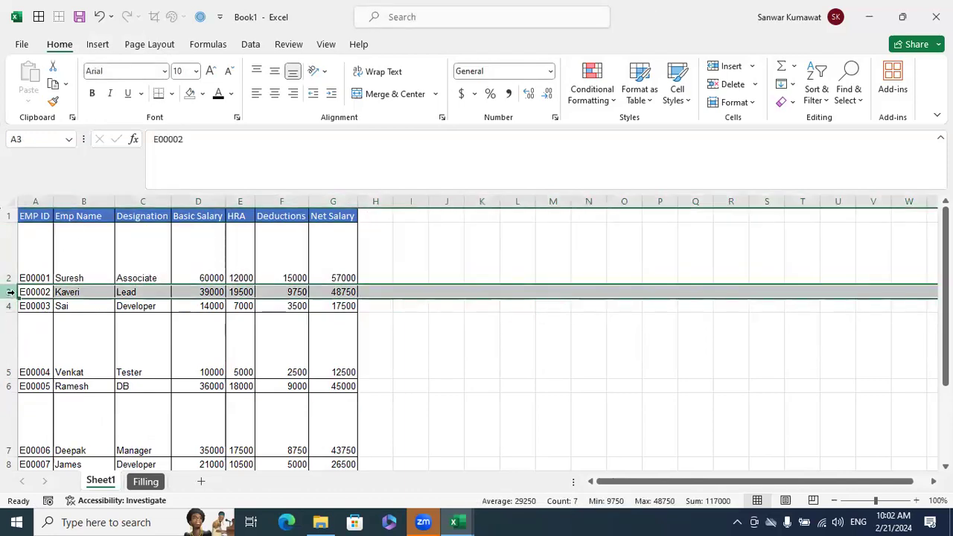
click(10, 247)
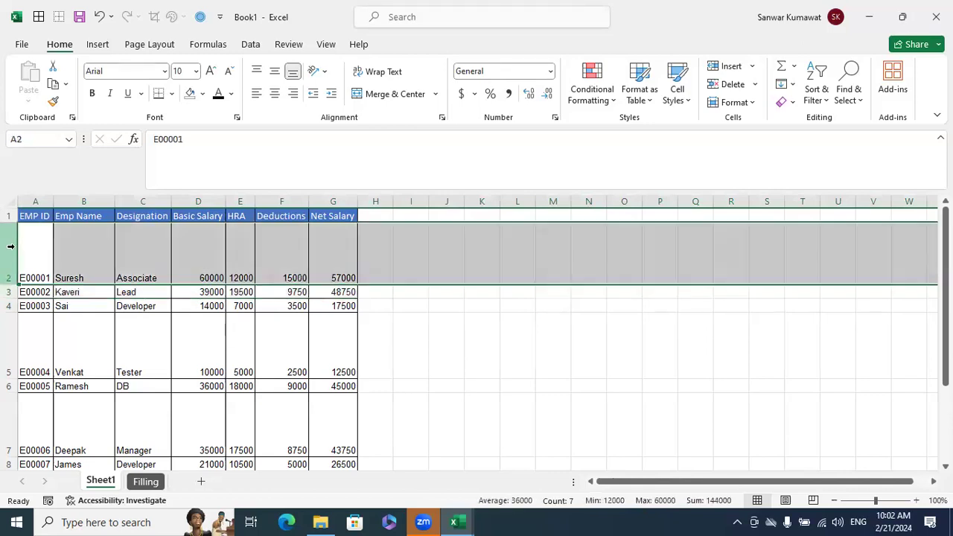
right_click(11, 246)
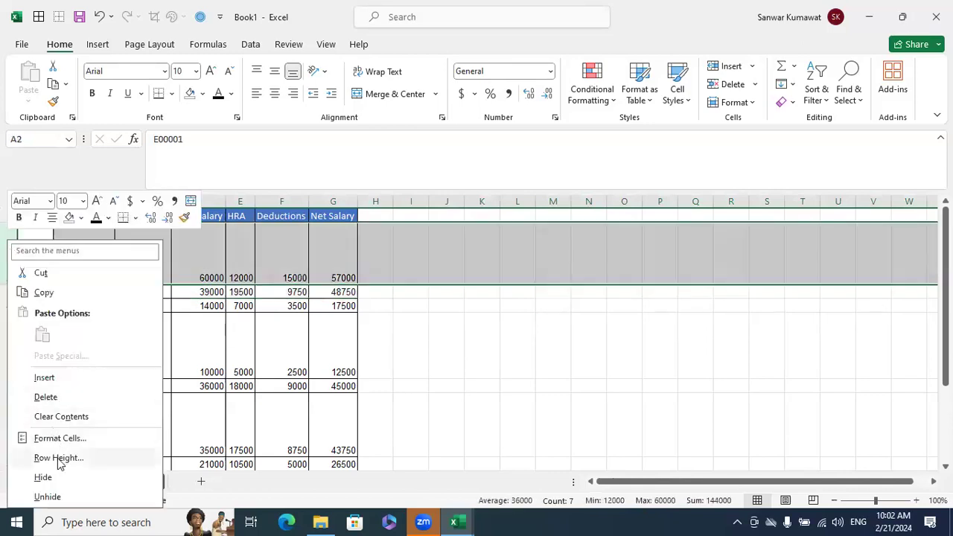
click(331, 345)
text(15)
click(43, 489)
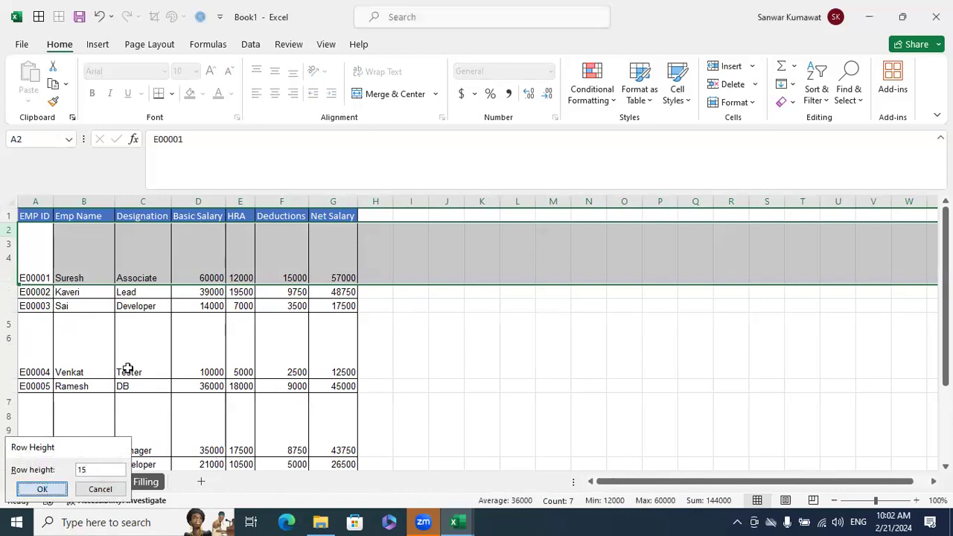
click(159, 287)
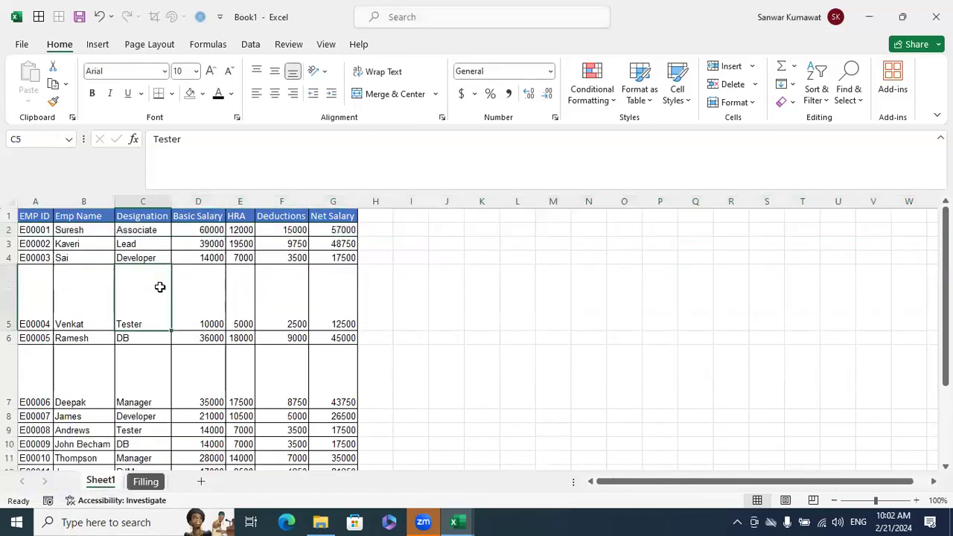
Step: Undo the height change on row 2
click(8, 298)
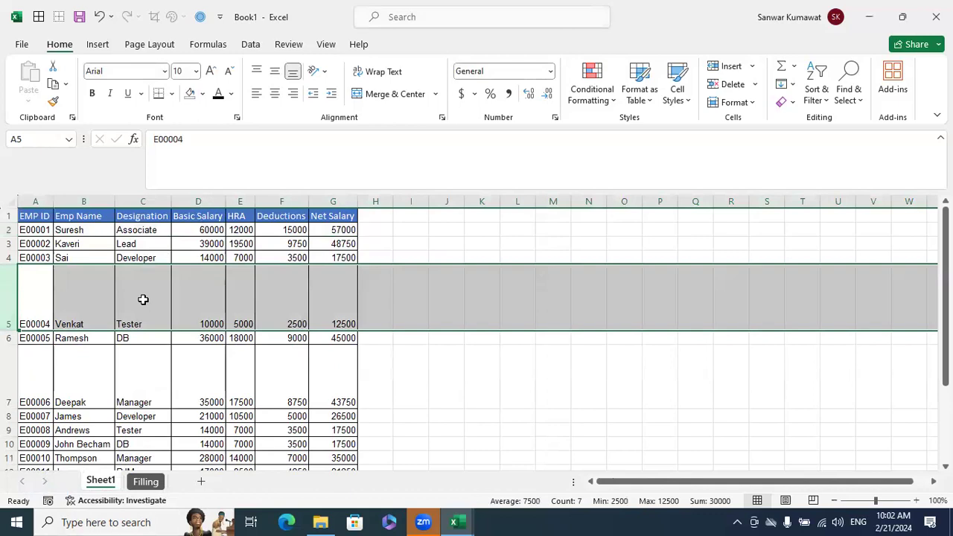
key(ctrl+z)
click(395, 324)
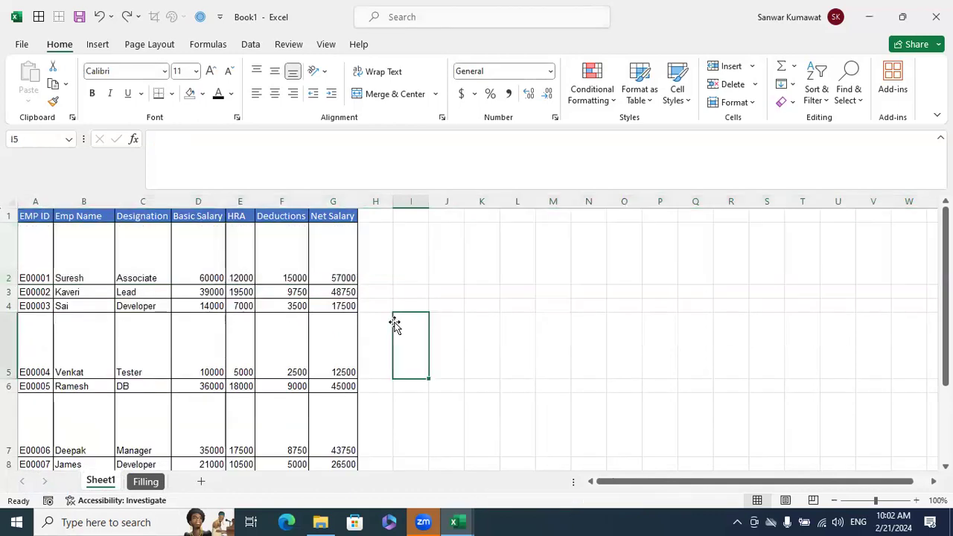
Step: Select the whole of Sheet1 and AutoFit all row heights at once
click(6, 202)
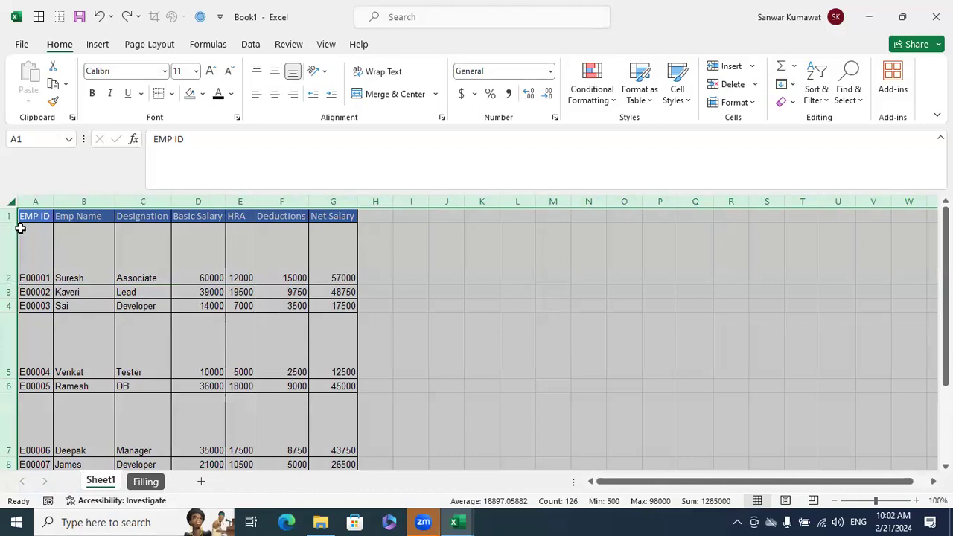
double_click(15, 283)
click(348, 326)
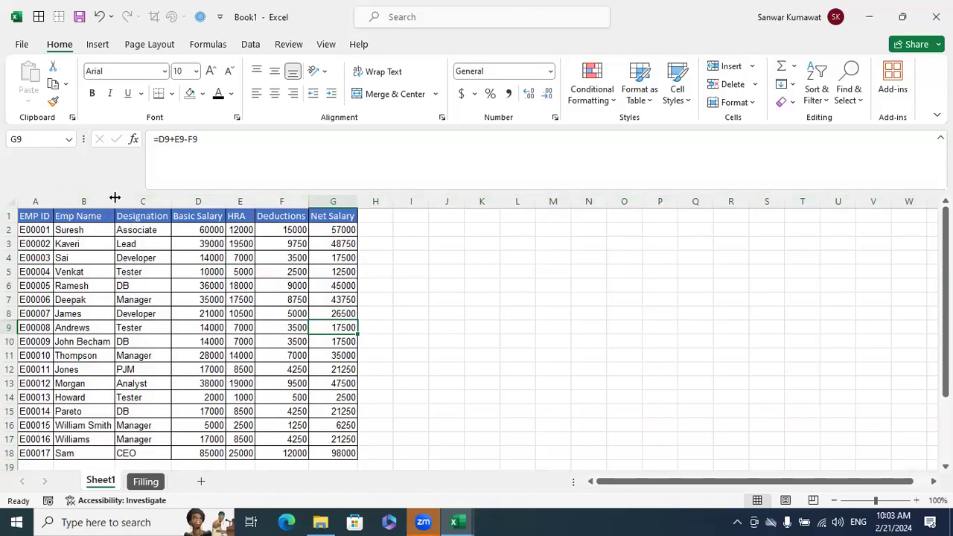
Step: Manually widen the Emp Name and Basic Salary columns greatly, and narrow the Deductions and Net Salary columns below their content width
drag(113, 201, 117, 201)
drag(324, 218, 723, 218)
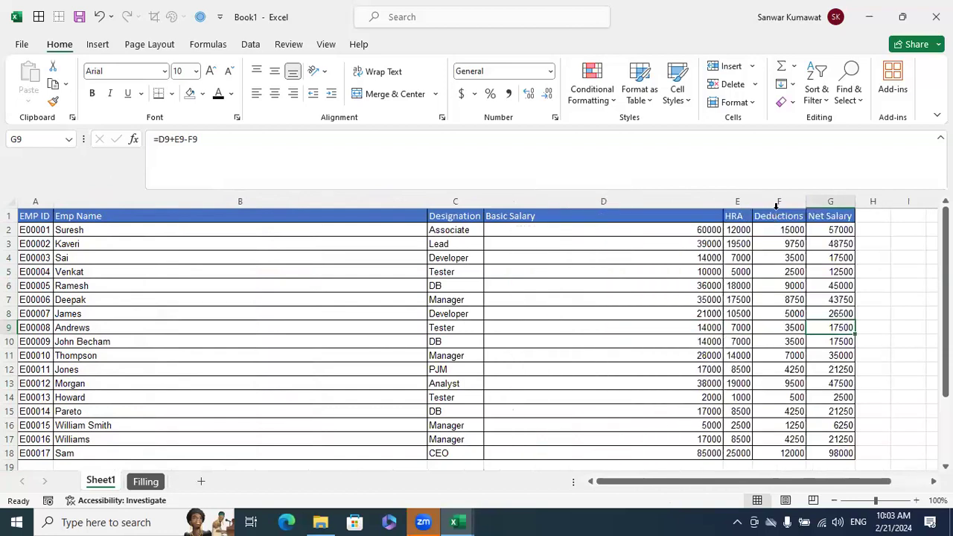
mouse_move(803, 201)
mouse_down()
mouse_move(779, 202)
mouse_move(796, 204)
mouse_up()
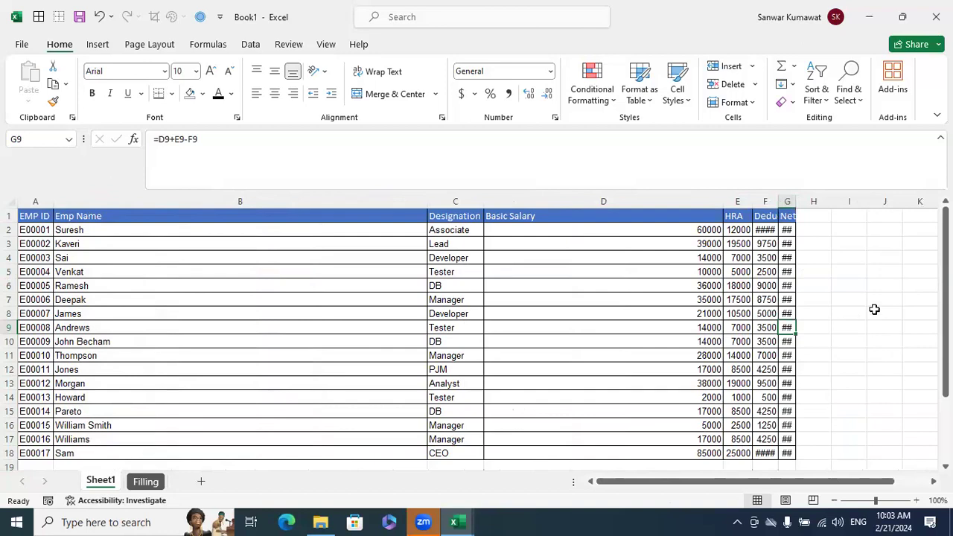
Step: Select the whole of Sheet1 and AutoFit all column widths at once
click(7, 200)
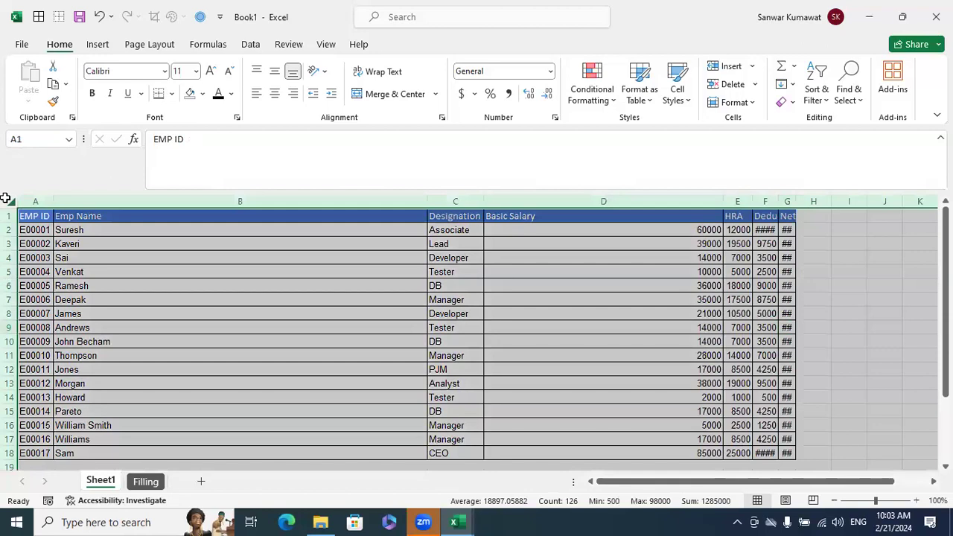
drag(428, 200, 428, 200)
double_click(428, 199)
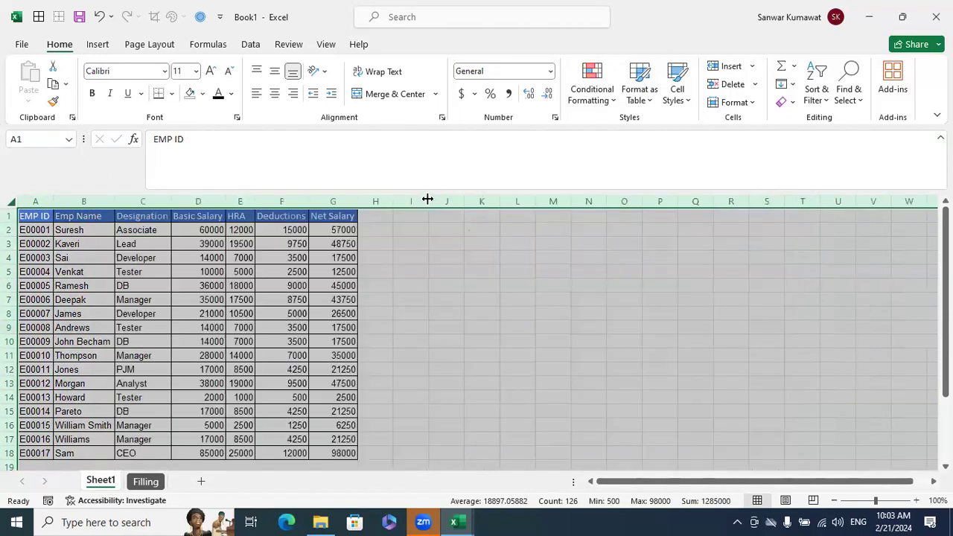
click(405, 314)
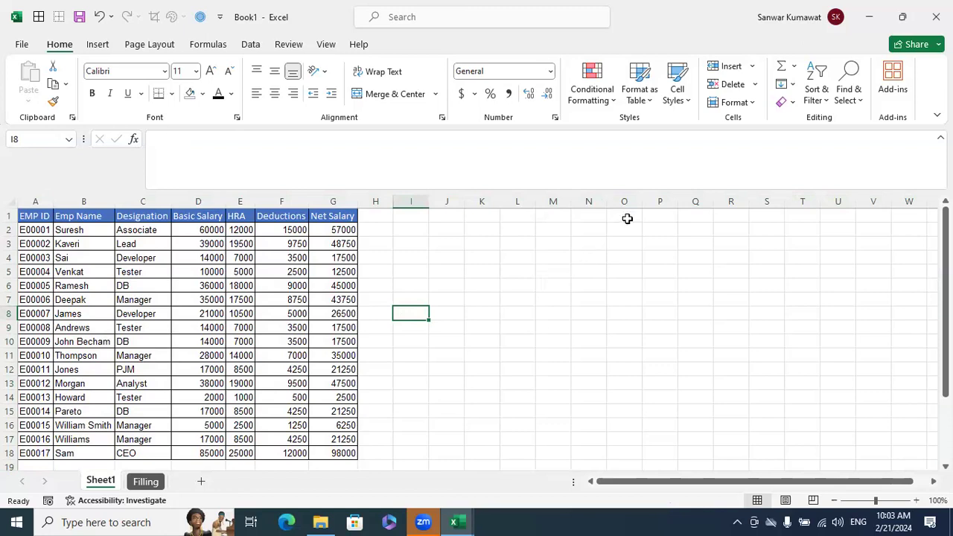
click(608, 297)
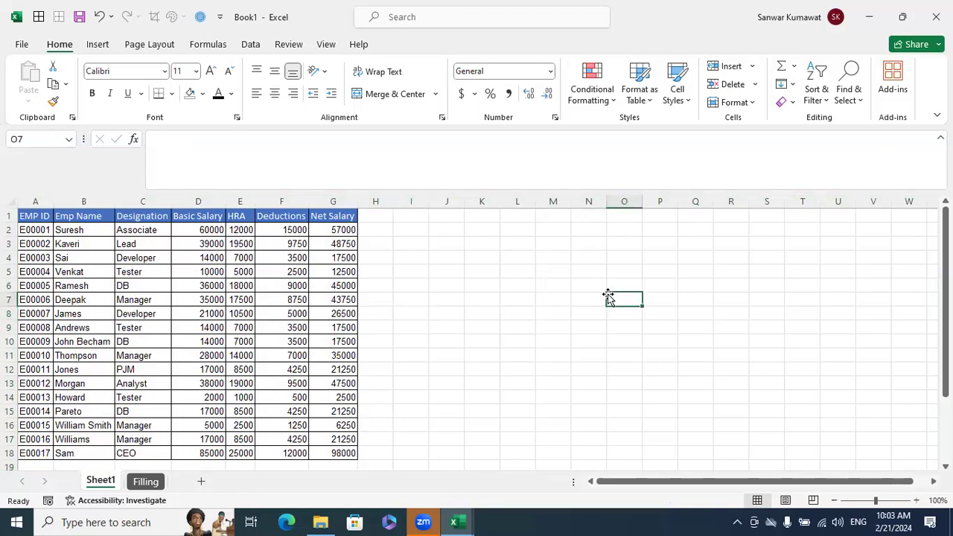
Step: Delete the Filling sheet from the workbook permanently
right_click(146, 481)
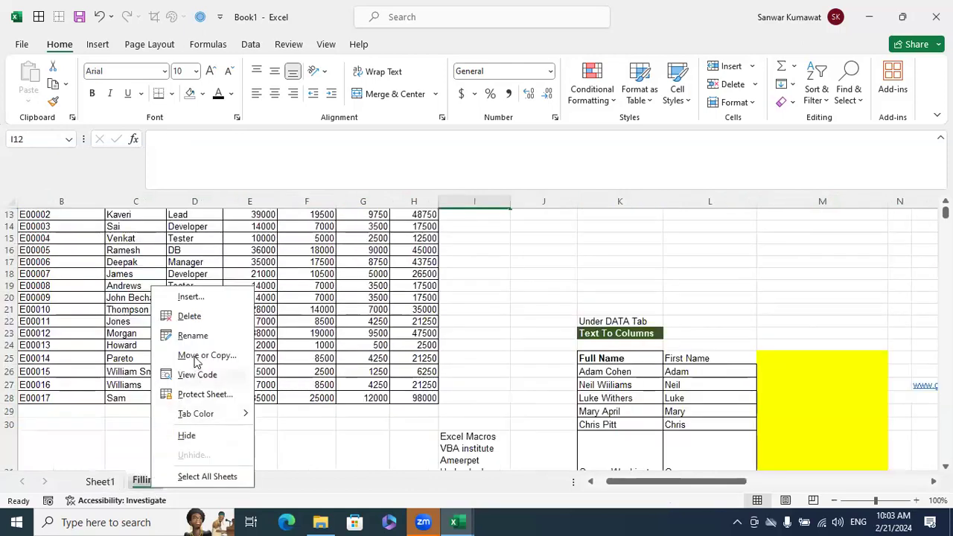
click(190, 316)
click(455, 300)
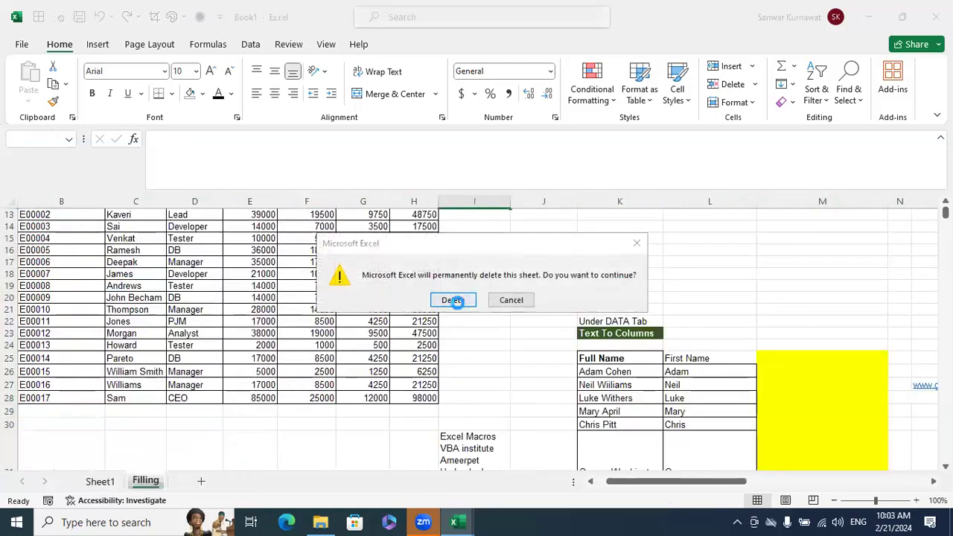
click(503, 368)
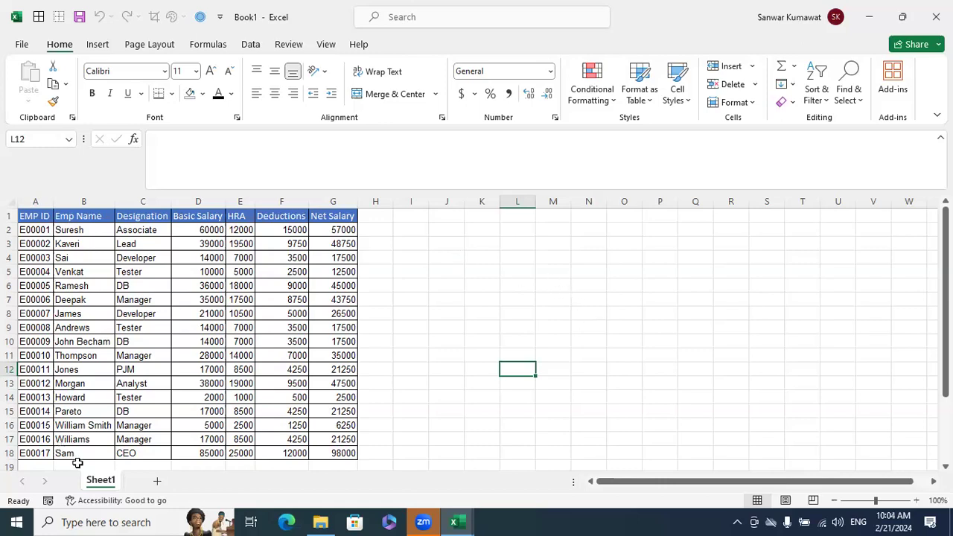
double_click(99, 481)
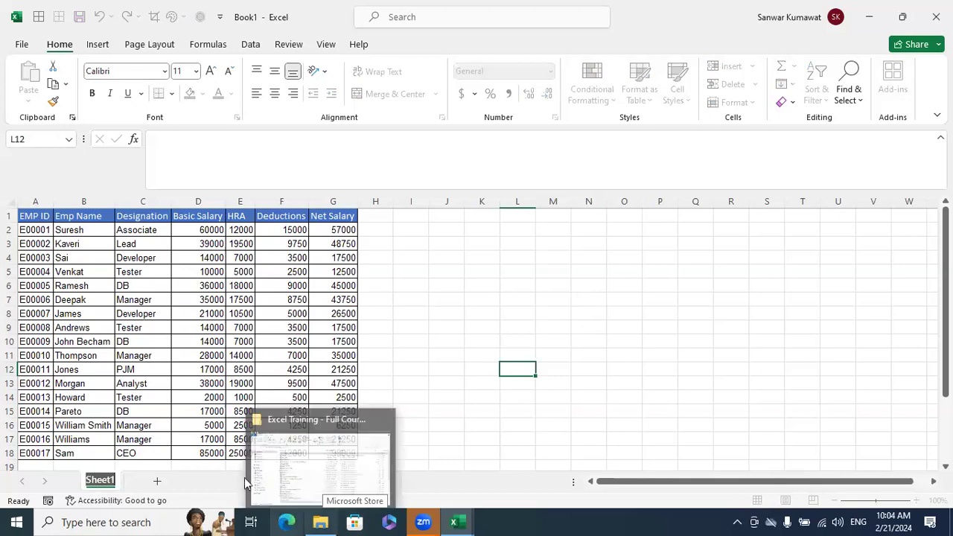
click(417, 312)
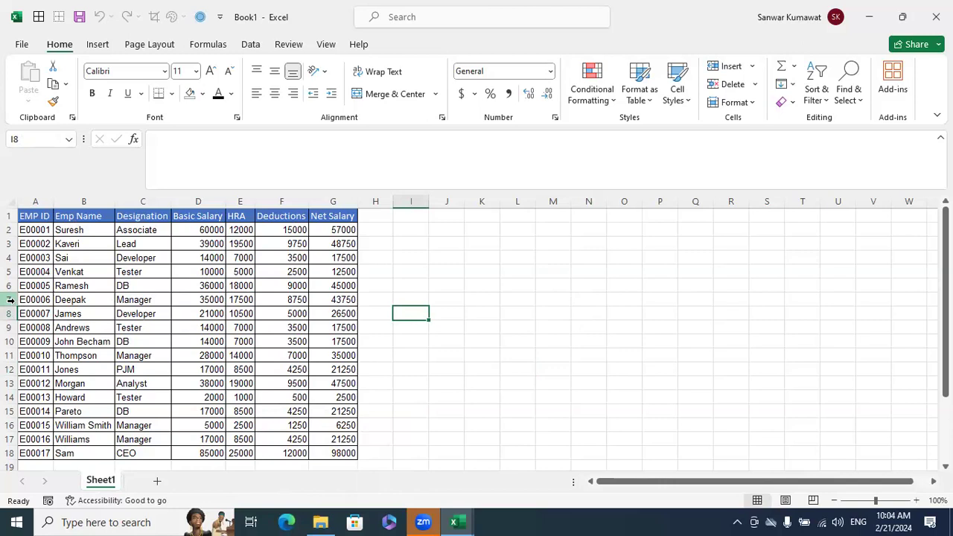
click(159, 339)
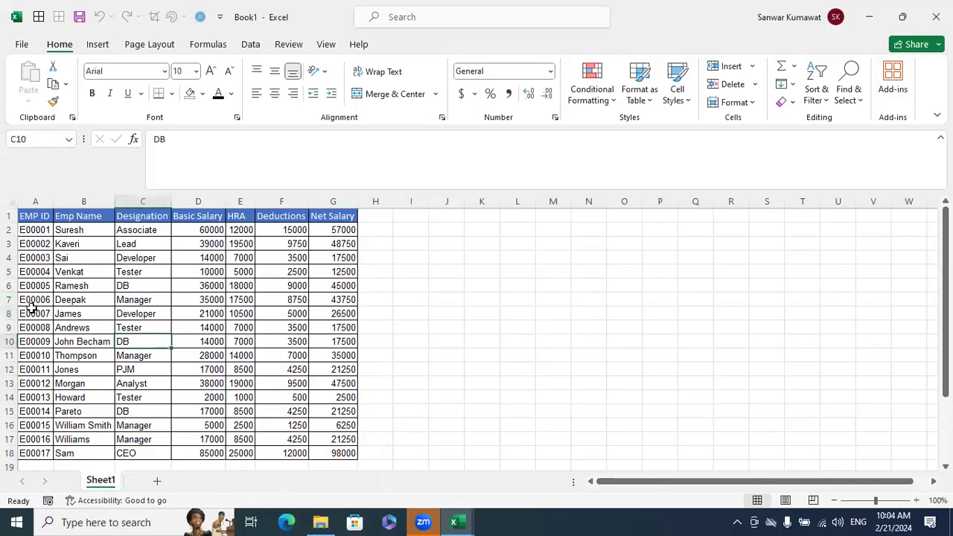
Step: Clear the contents of rows 7 to 18 on Sheet1 and undo the clearing
drag(11, 299, 49, 454)
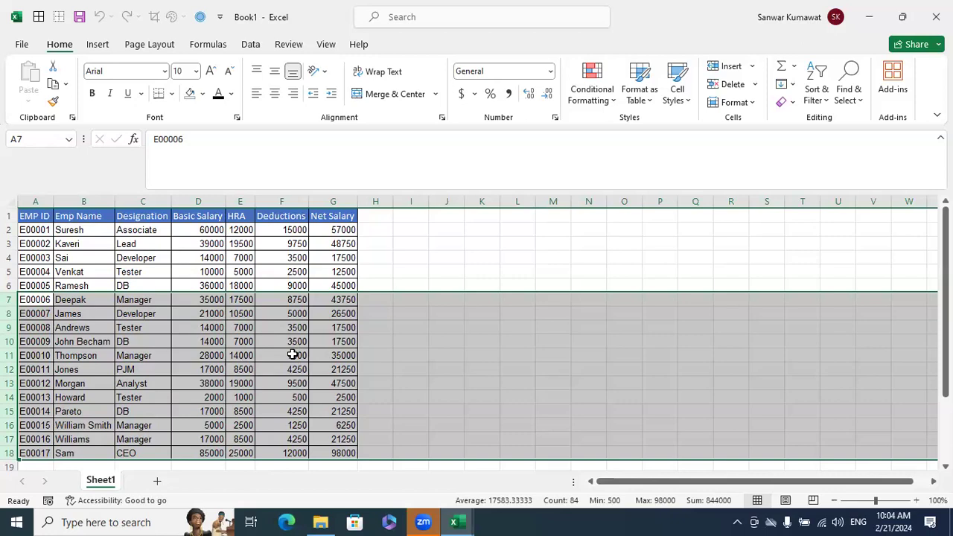
key(Delete)
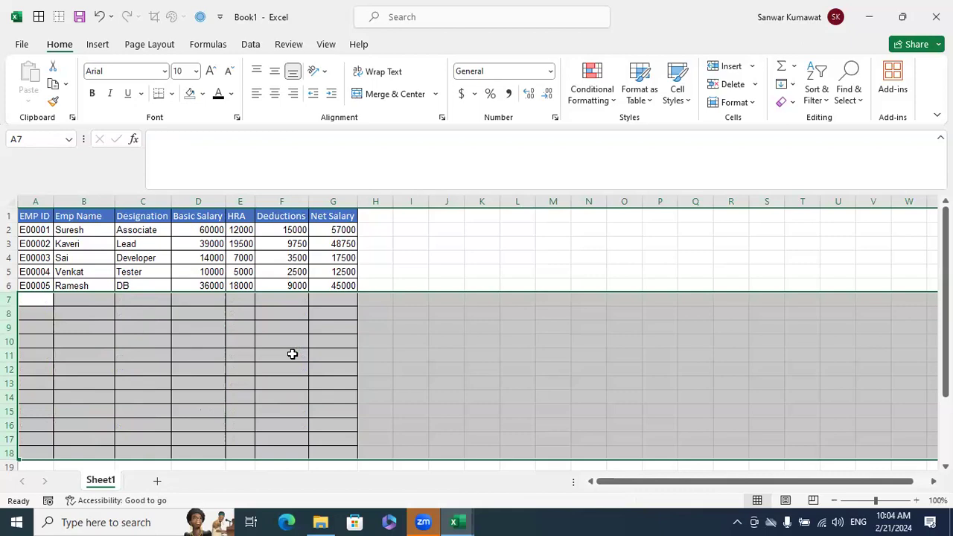
key(ctrl+z)
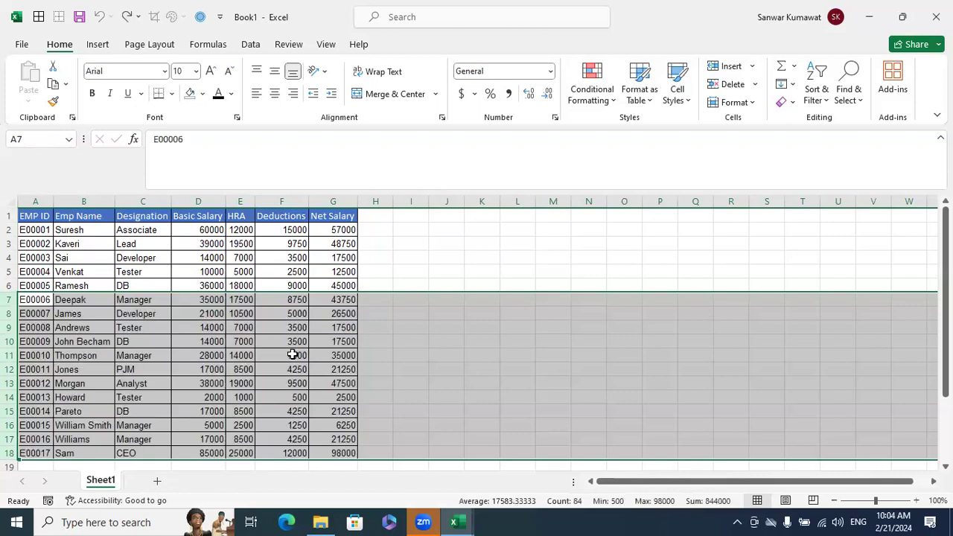
Step: Delete rows 7 to 18 together with their borders, check the emptied range A7:G11, and undo the deletion
key(ctrl+y)
click(292, 355)
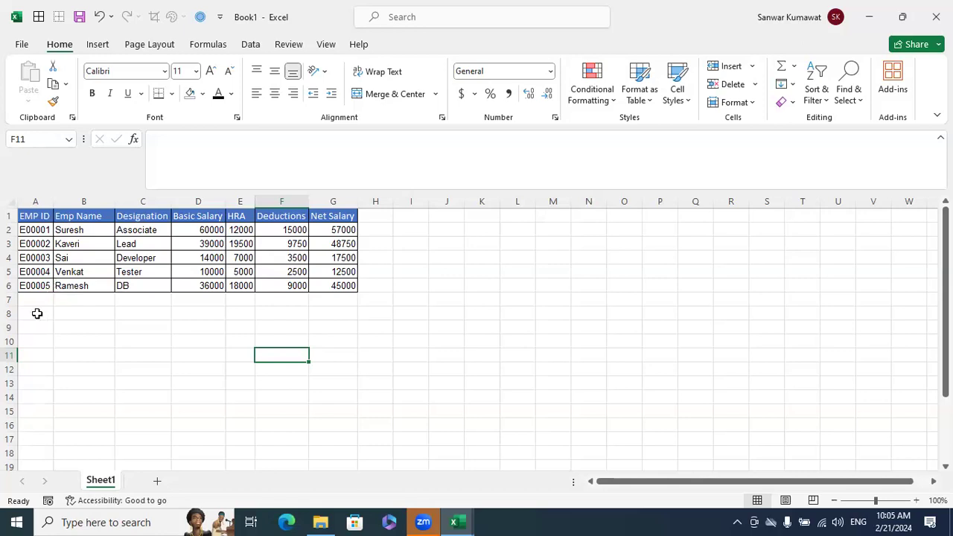
drag(44, 301, 336, 363)
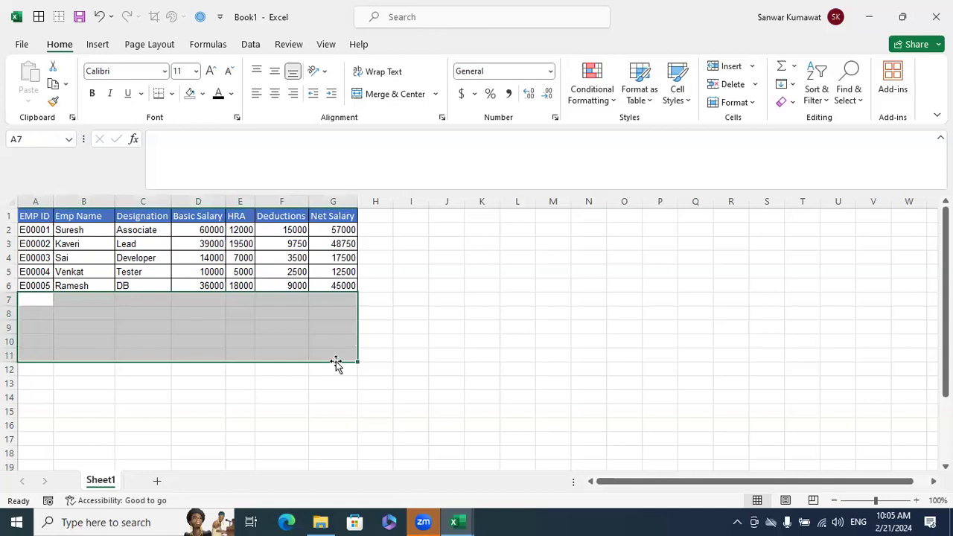
click(446, 358)
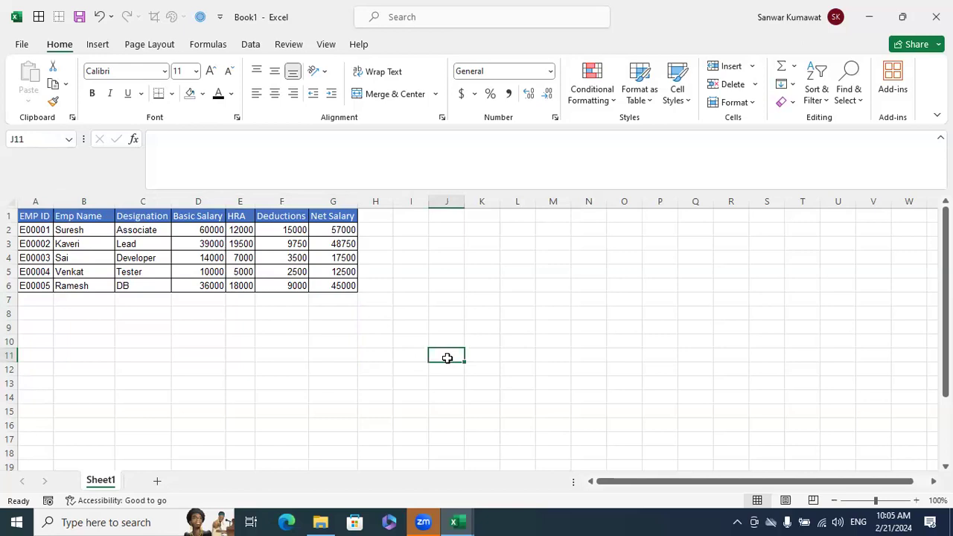
key(ctrl+z)
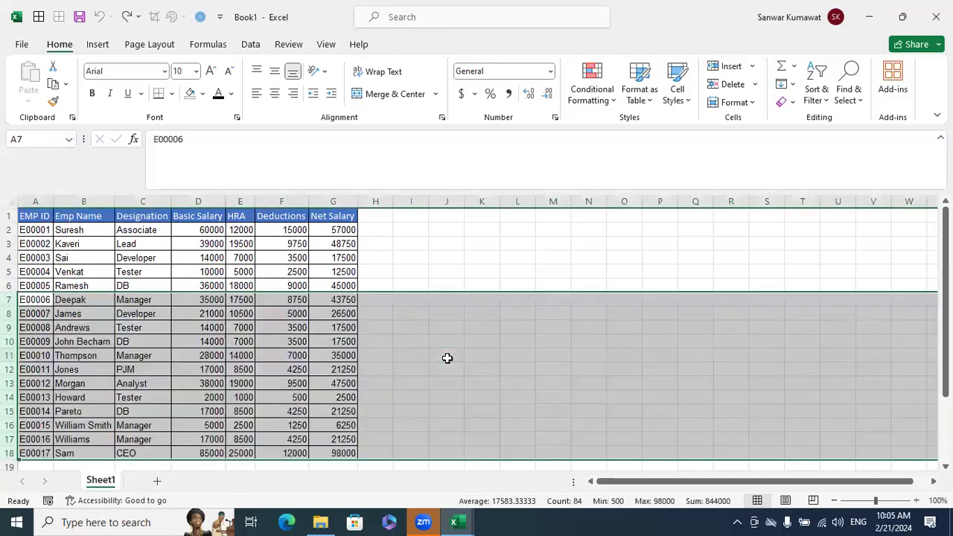
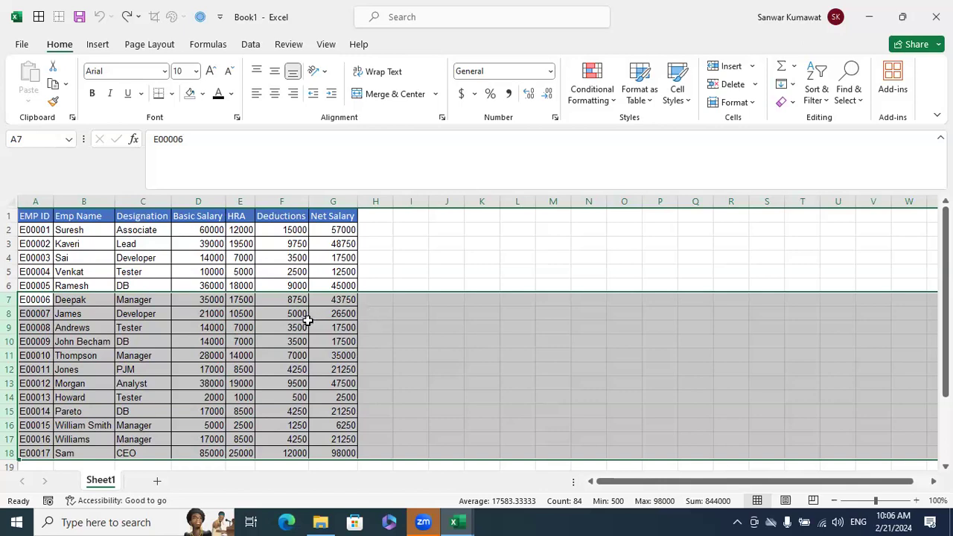
click(287, 357)
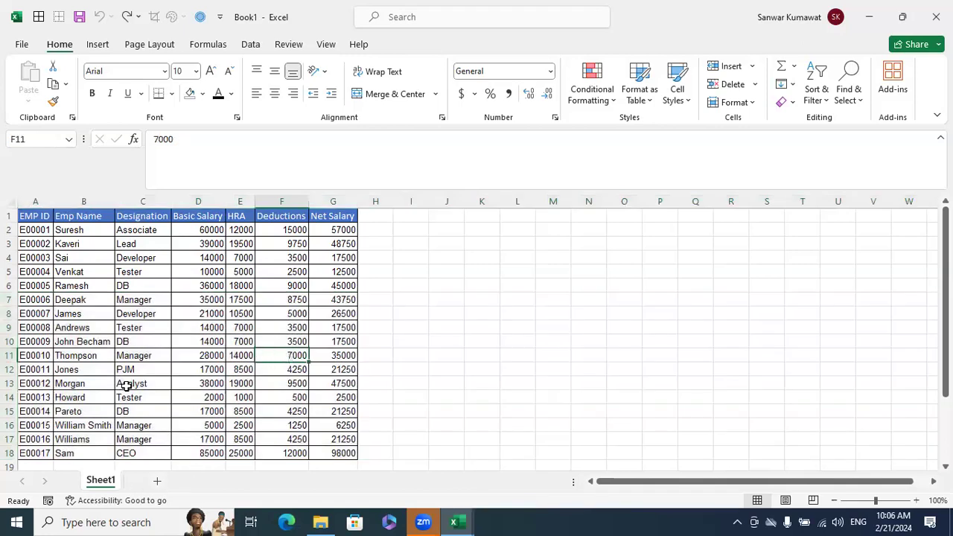
Step: Create a copy of Sheet1 at the end of the Book1 workbook
right_click(110, 478)
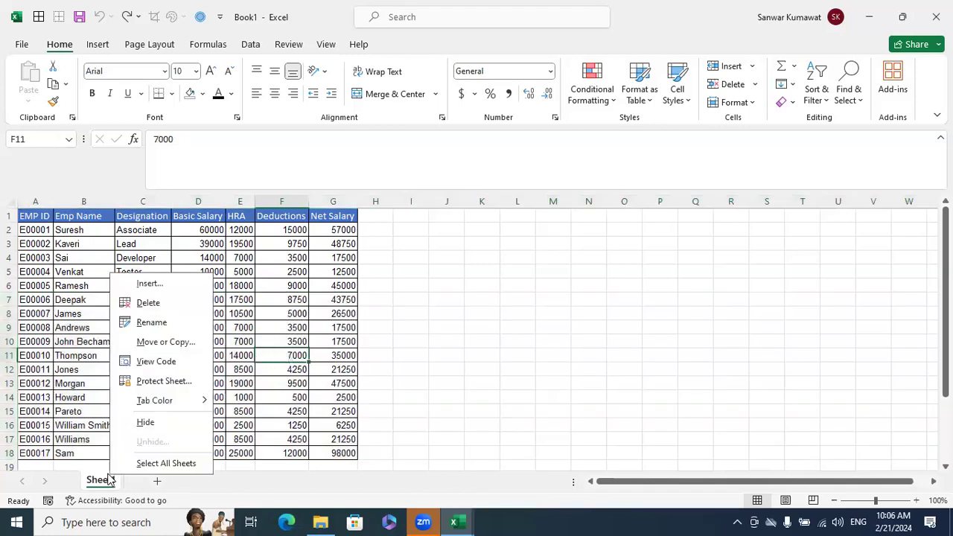
click(158, 342)
click(103, 347)
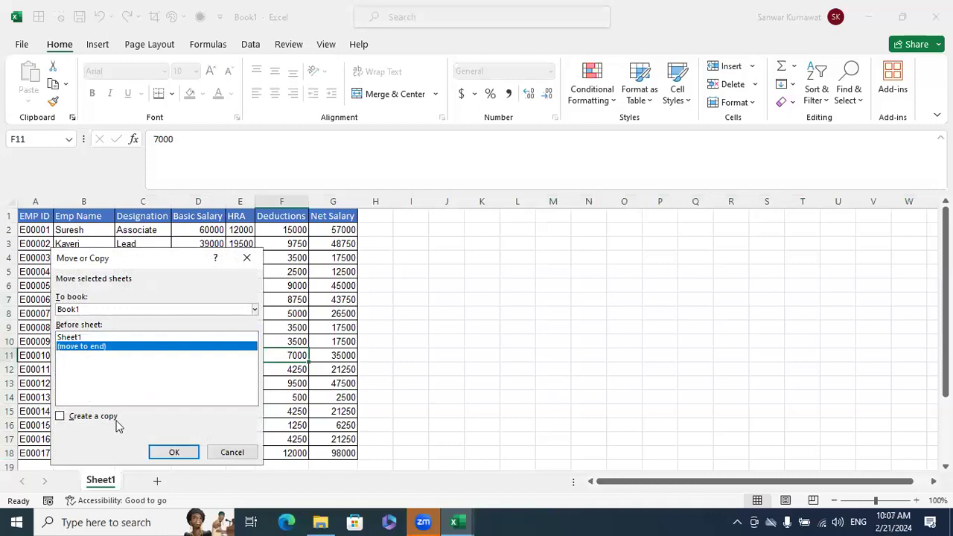
click(101, 419)
click(168, 454)
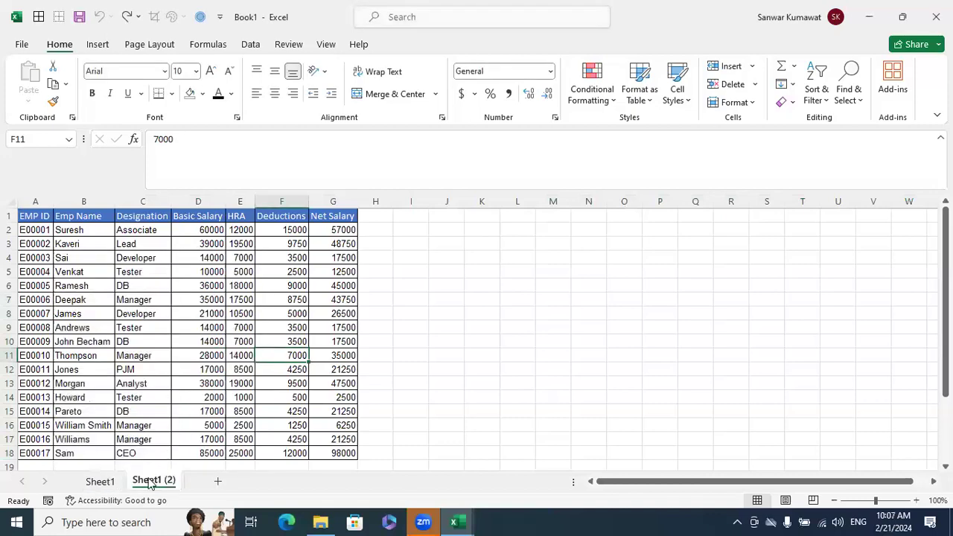
Step: Rename Sheet1 as Raw Data and its copy as Working
click(118, 481)
text(R)
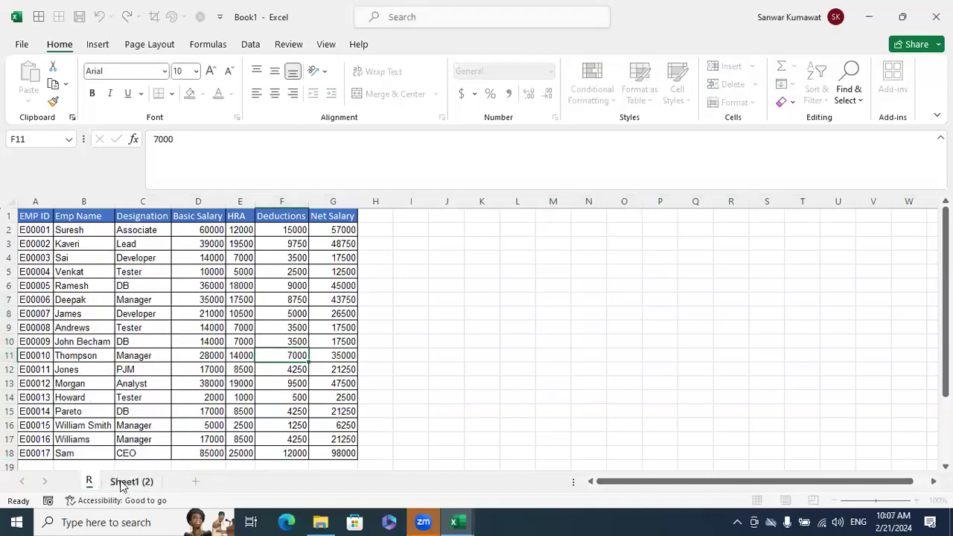
text(aw Data)
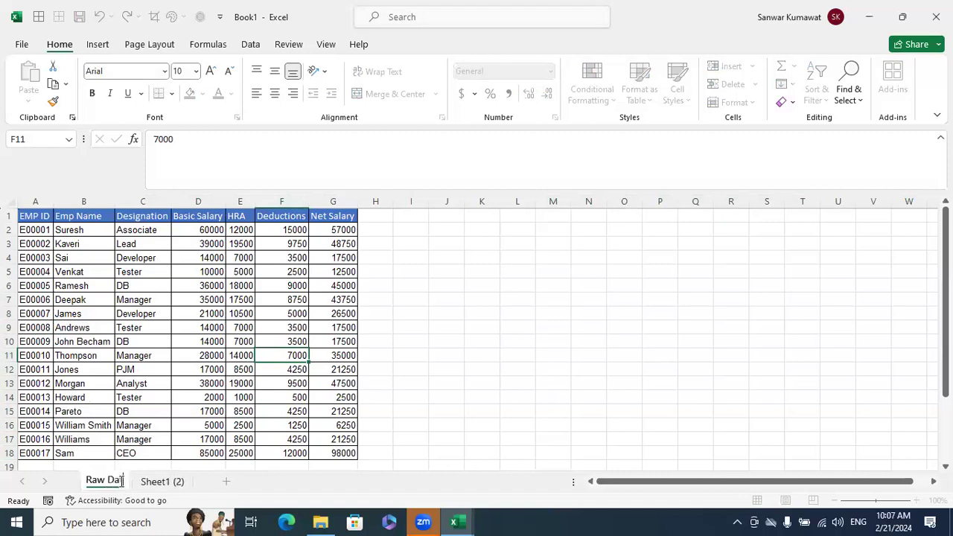
click(162, 483)
double_click(162, 482)
text(Working)
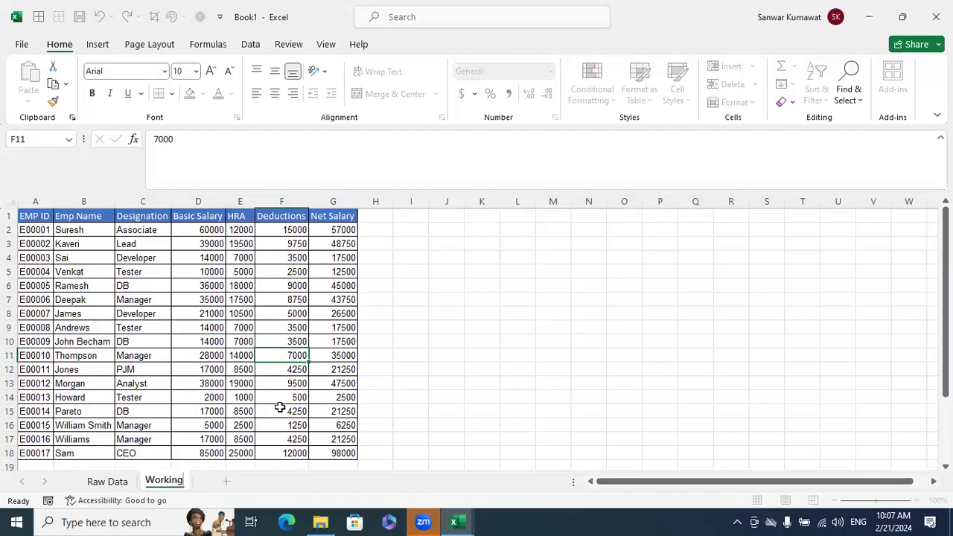
click(445, 328)
Step: Delete the employee records in rows 12 to 18 on the Working sheet
click(10, 370)
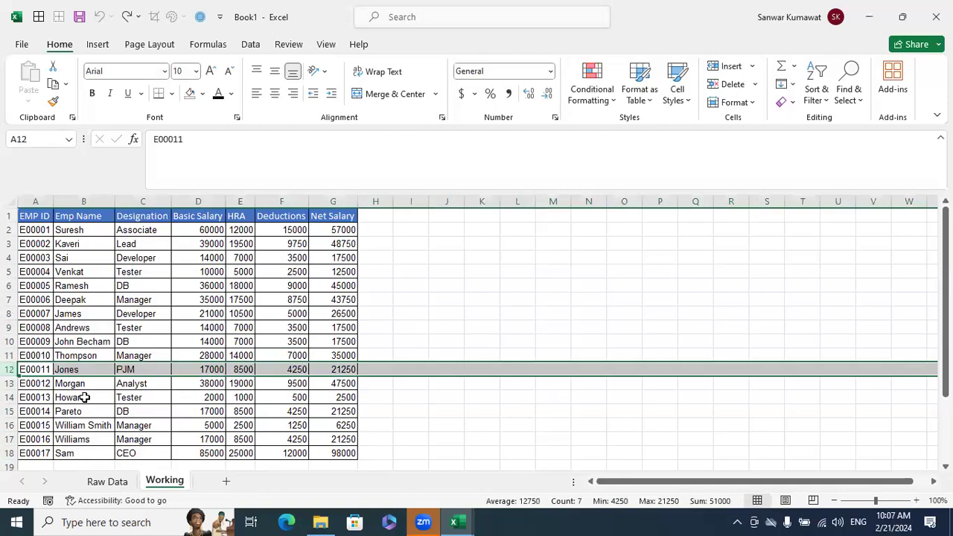
key(ctrl+shift+Down)
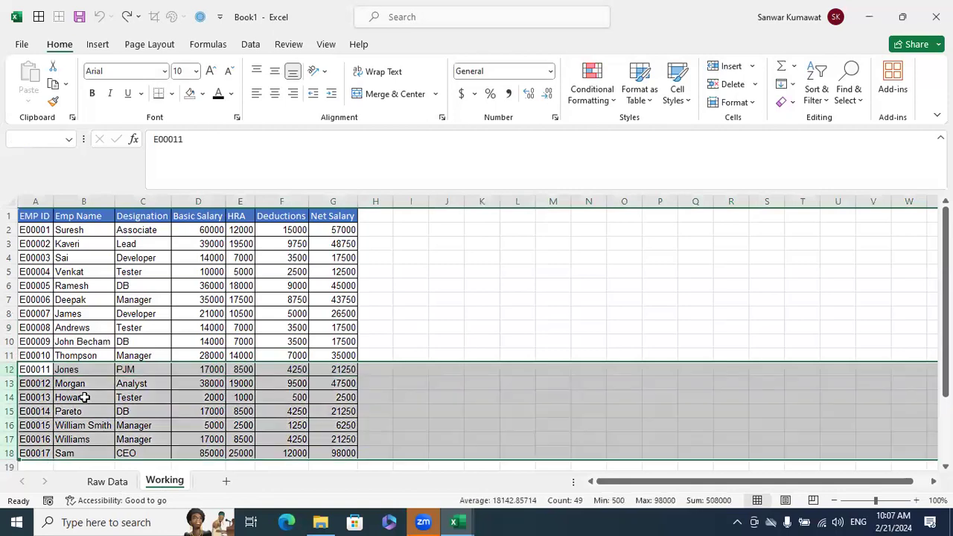
key(Delete)
click(139, 250)
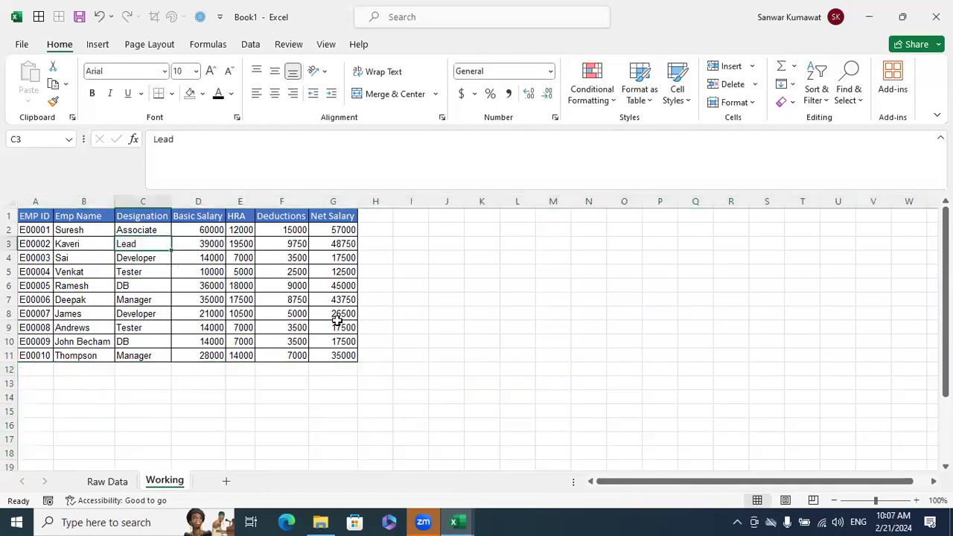
click(298, 381)
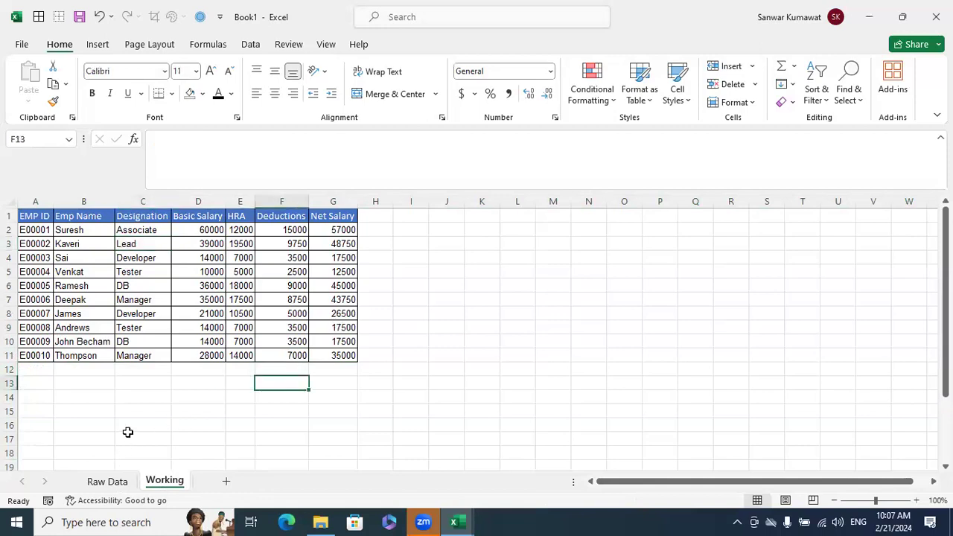
Step: Hide the Raw Data sheet
click(111, 482)
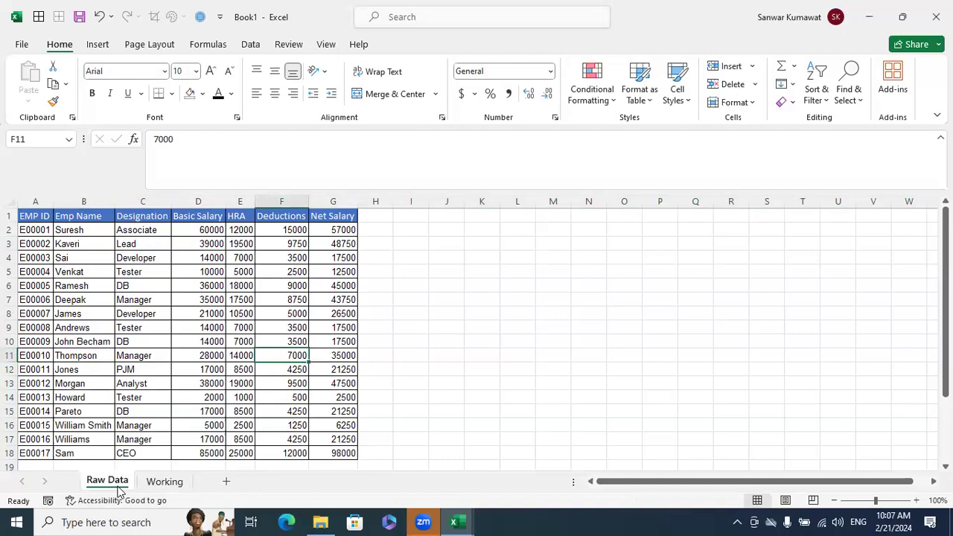
right_click(116, 486)
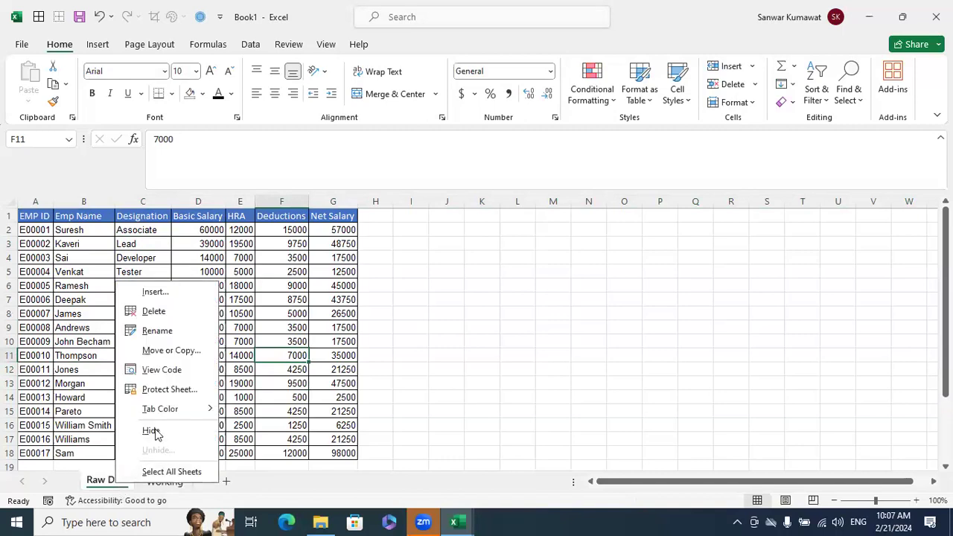
click(151, 431)
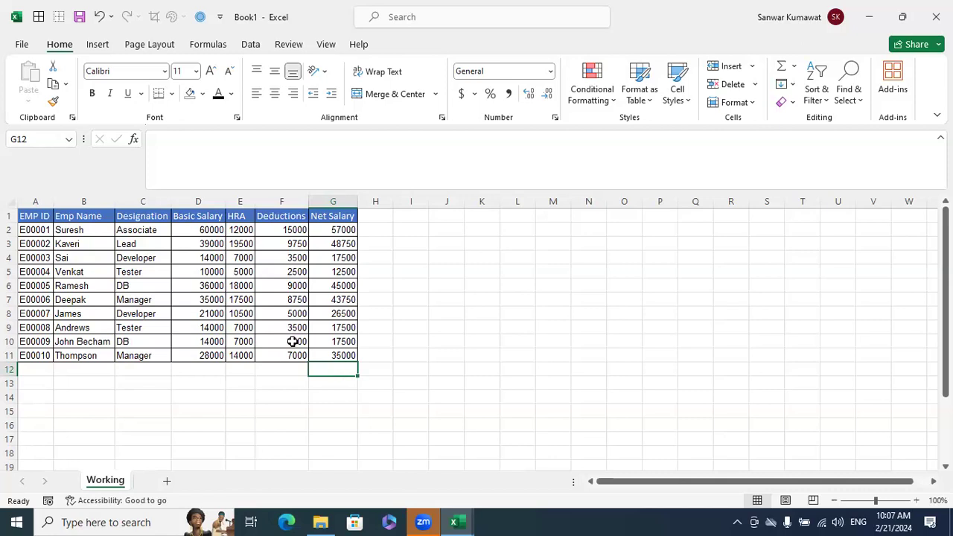
Step: Unhide the Raw Data sheet
right_click(114, 477)
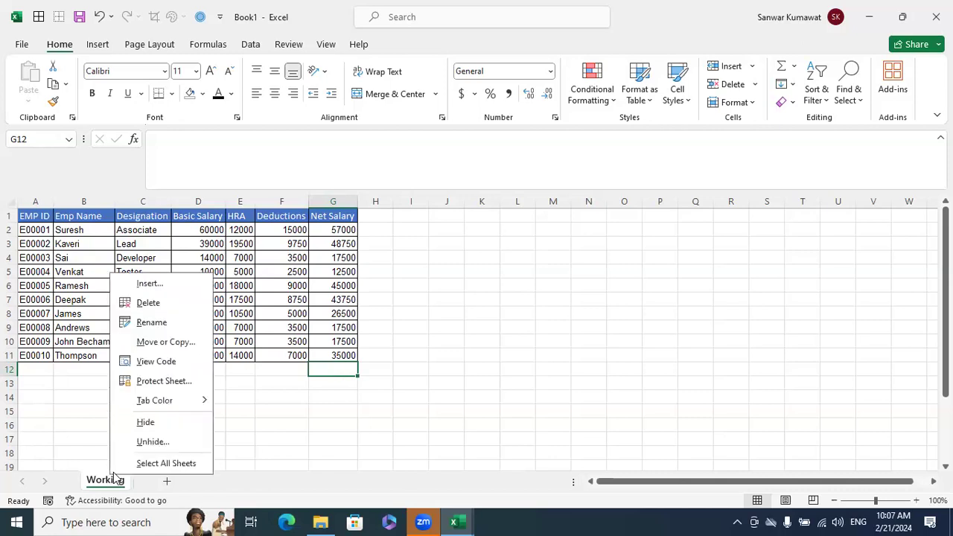
click(146, 441)
click(158, 488)
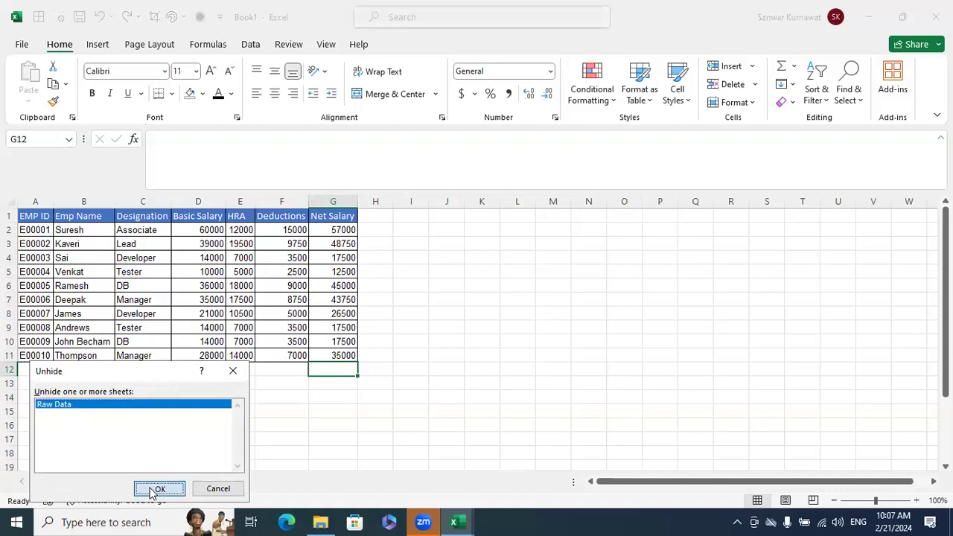
Step: Select the records in A12:G13 on Raw Data, and go to cell A12 on the Working sheet
drag(45, 369, 339, 383)
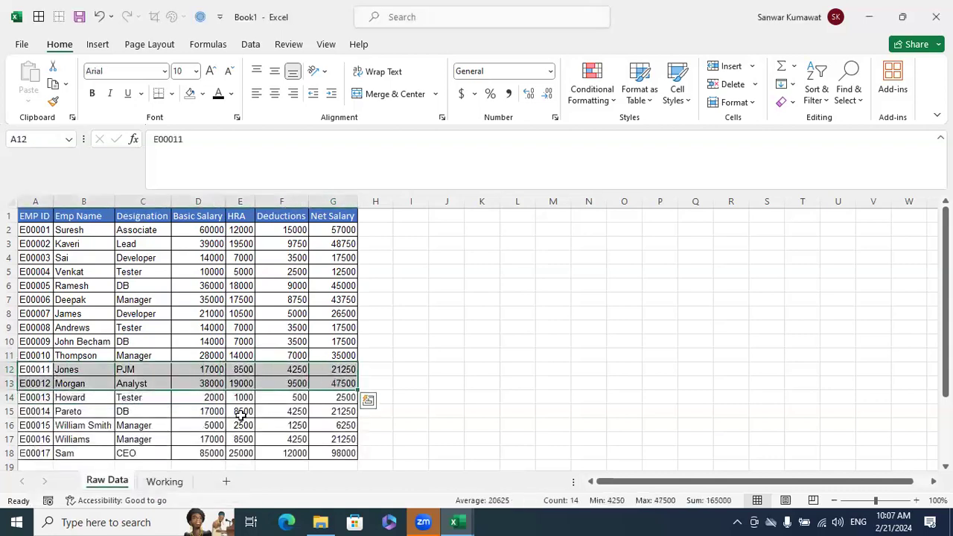
click(164, 482)
click(41, 370)
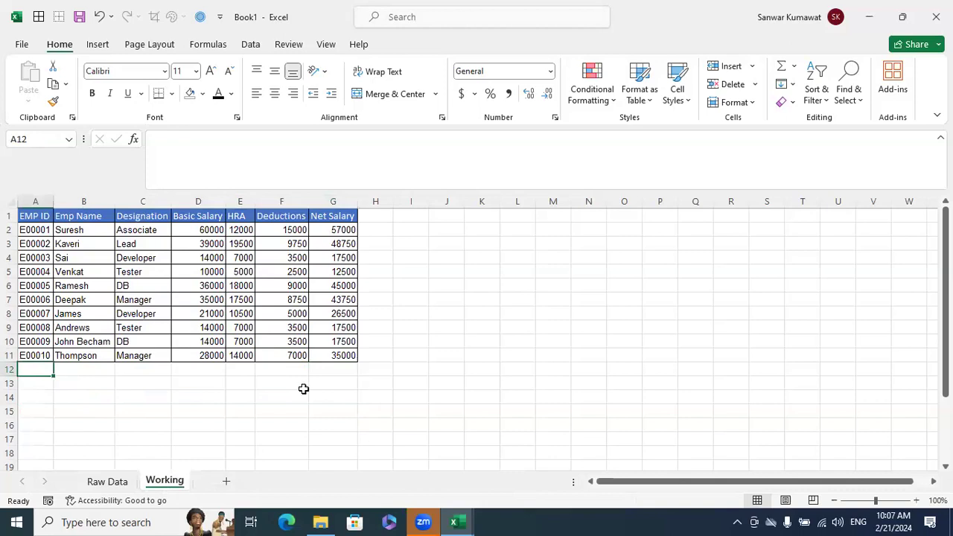
Step: Hide the Raw Data worksheet and select a blank cell on the Working sheet
right_click(107, 482)
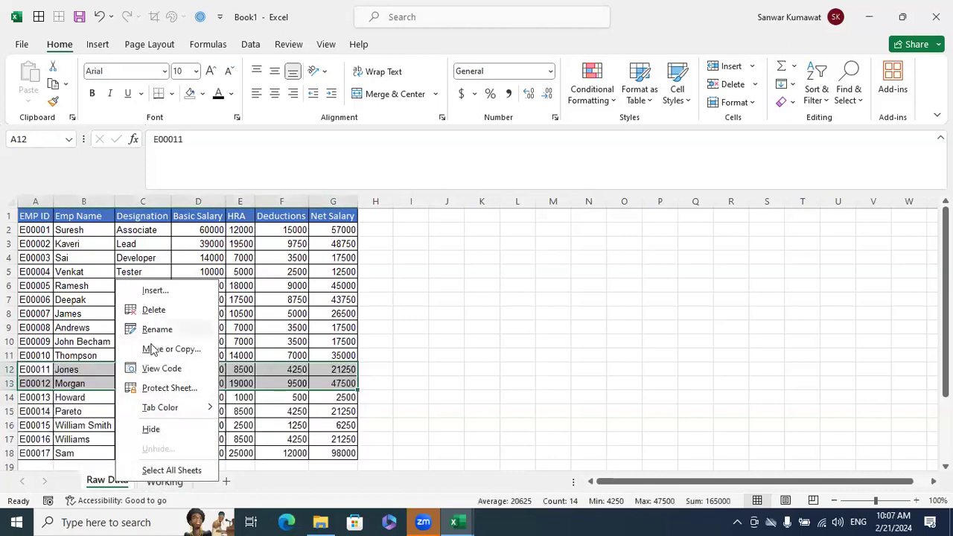
click(150, 429)
click(423, 367)
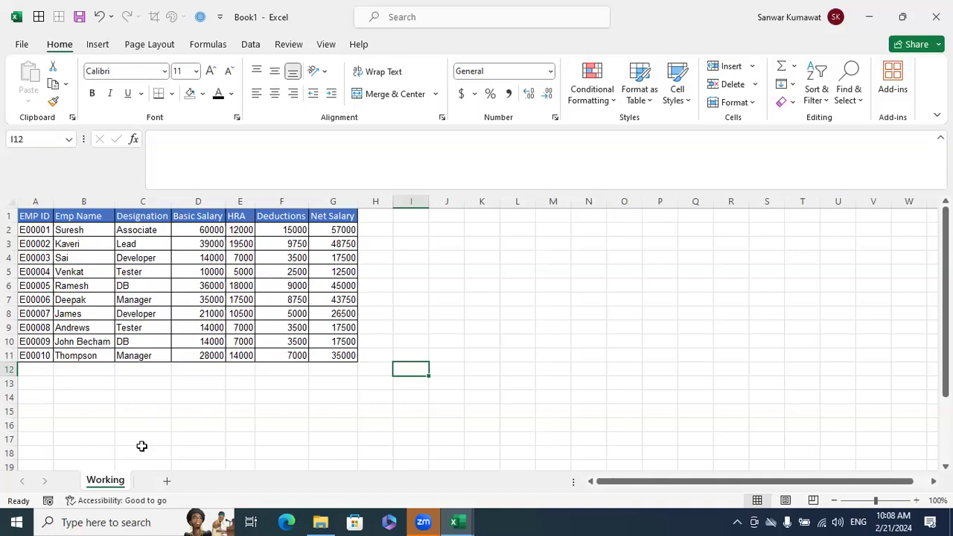
Step: Unhide the Raw Data worksheet and select a cell in its HRA column
right_click(97, 483)
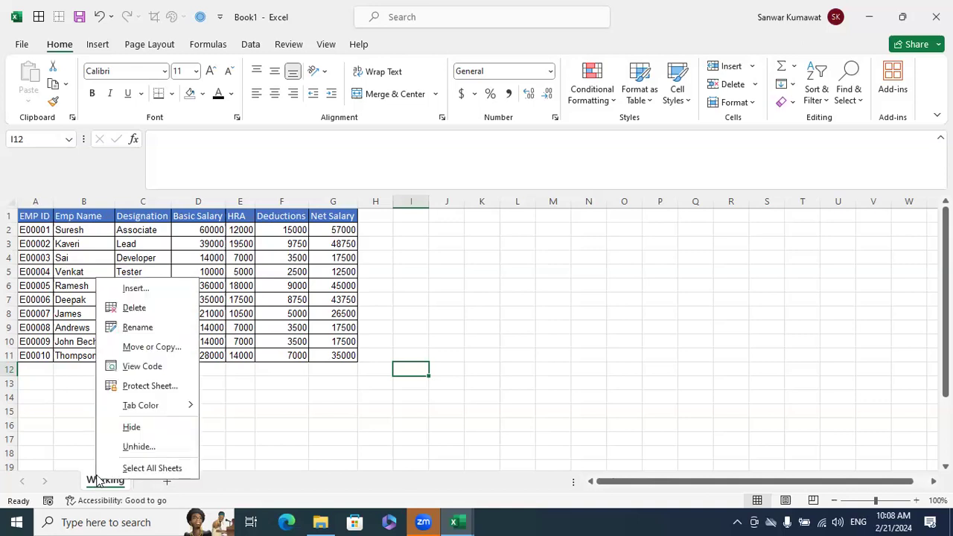
click(129, 448)
click(143, 487)
click(237, 326)
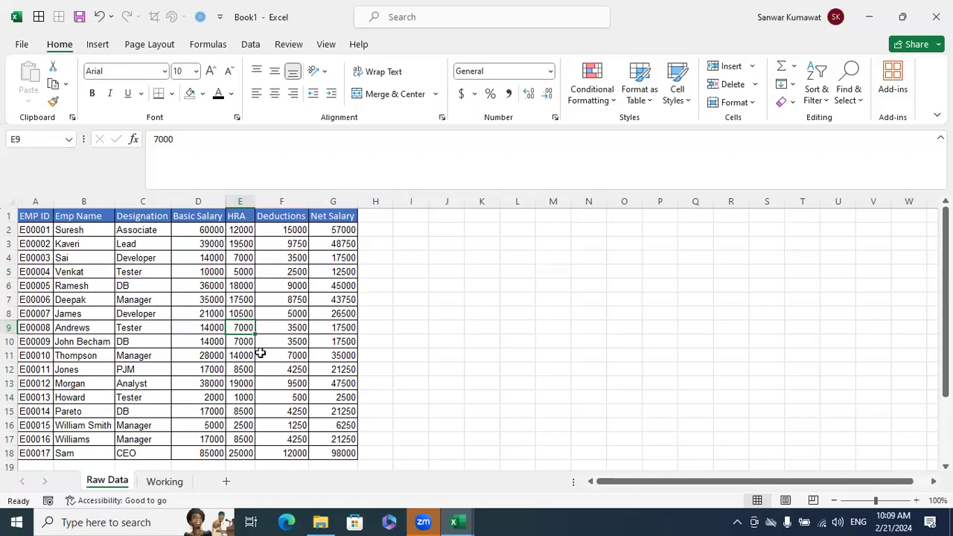
Step: Hide the Raw Data worksheet again, leaving a blank cell on the Working sheet selected
right_click(127, 482)
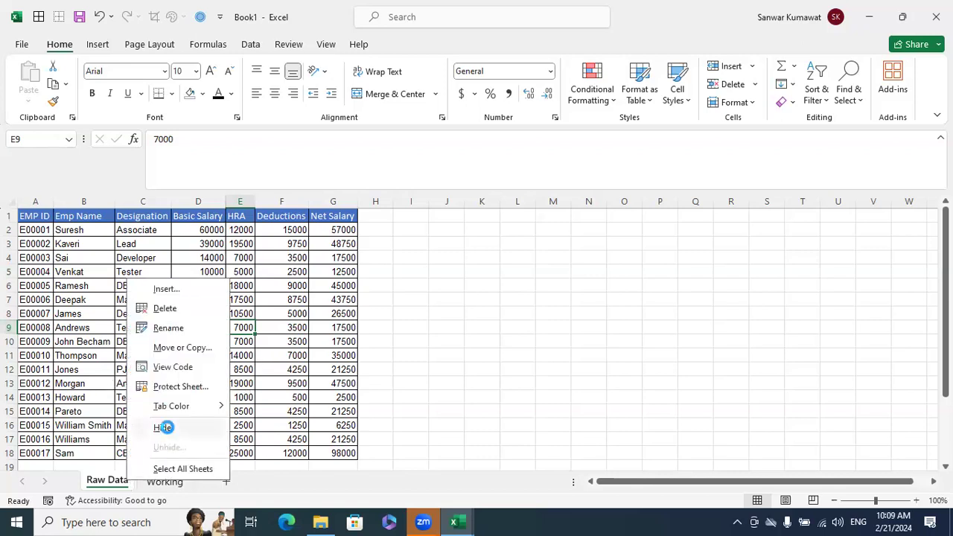
click(162, 428)
click(469, 319)
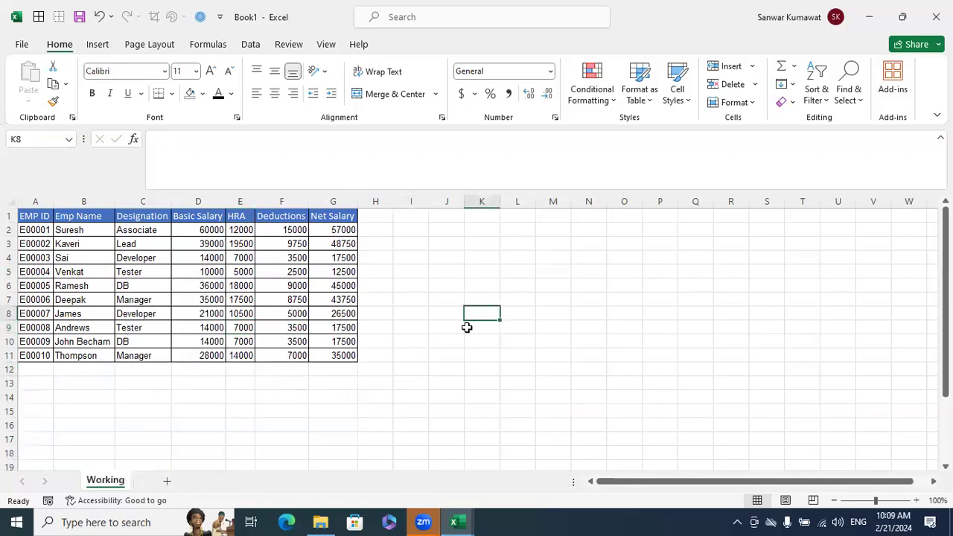
Step: Restore the hidden Raw Data worksheet from the list of hidden sheets
right_click(110, 481)
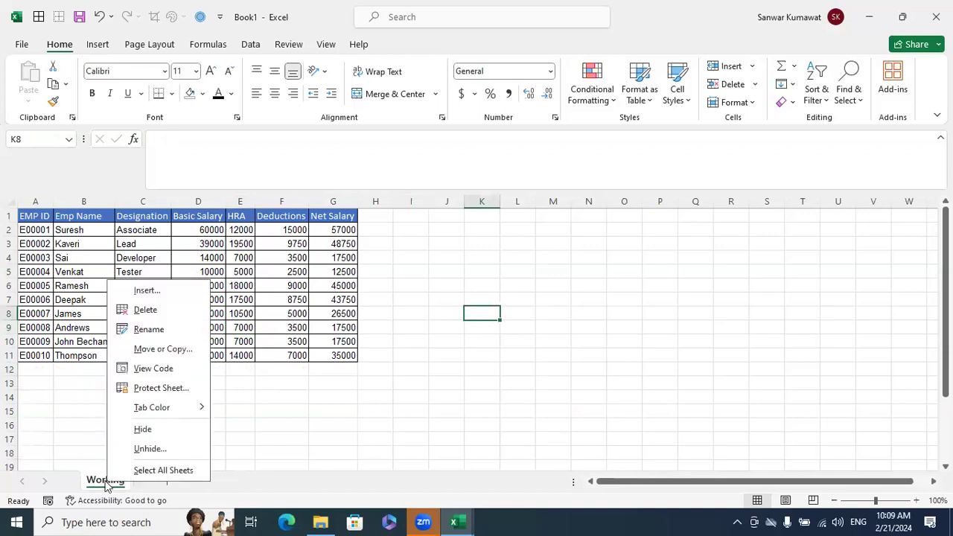
click(145, 449)
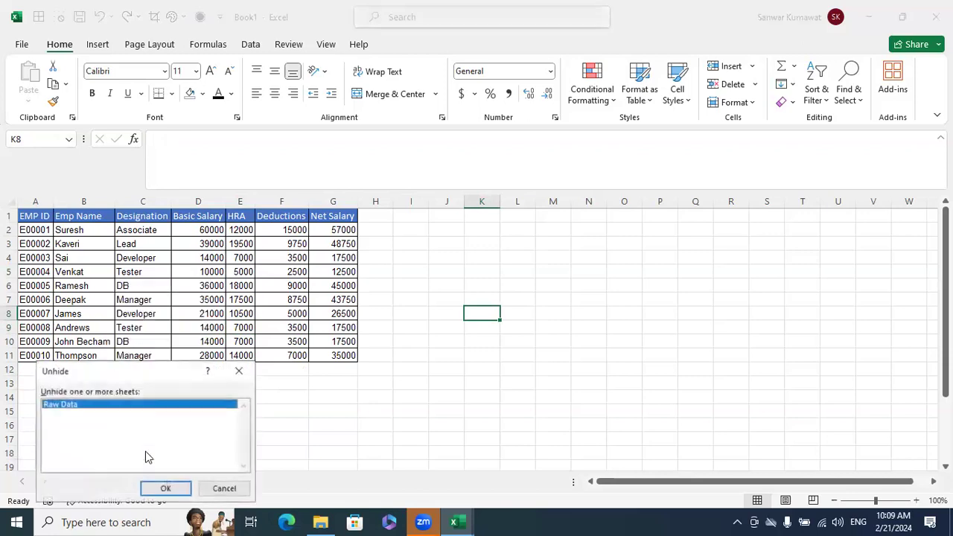
click(160, 492)
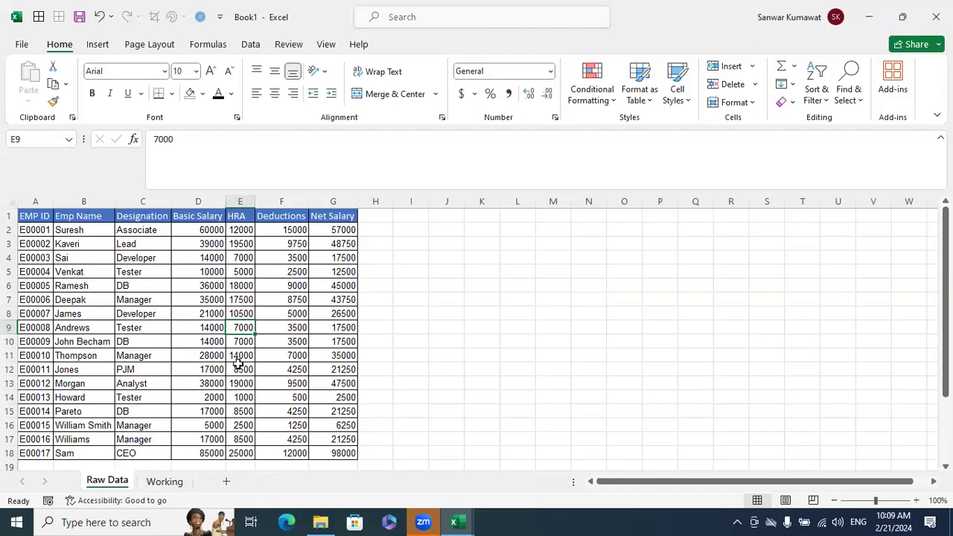
Step: Hide the Raw Data worksheet and select cell F11 on the Working sheet
right_click(115, 480)
click(144, 427)
click(300, 355)
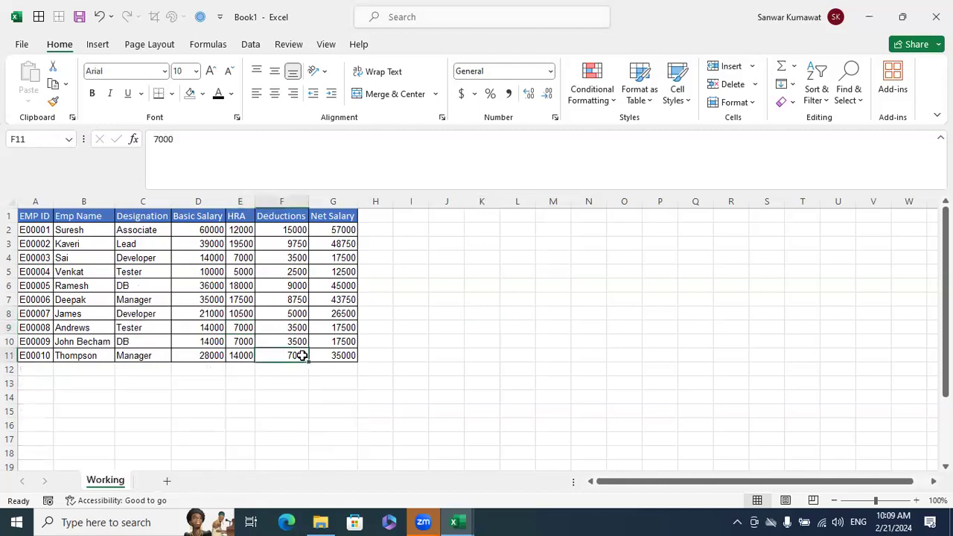
Step: Unhide the Raw Data worksheet
right_click(130, 479)
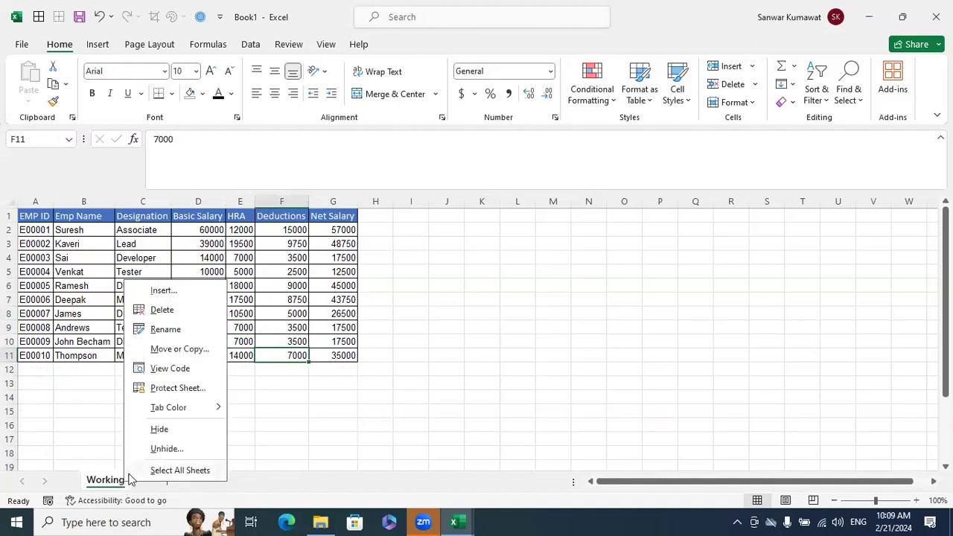
click(179, 448)
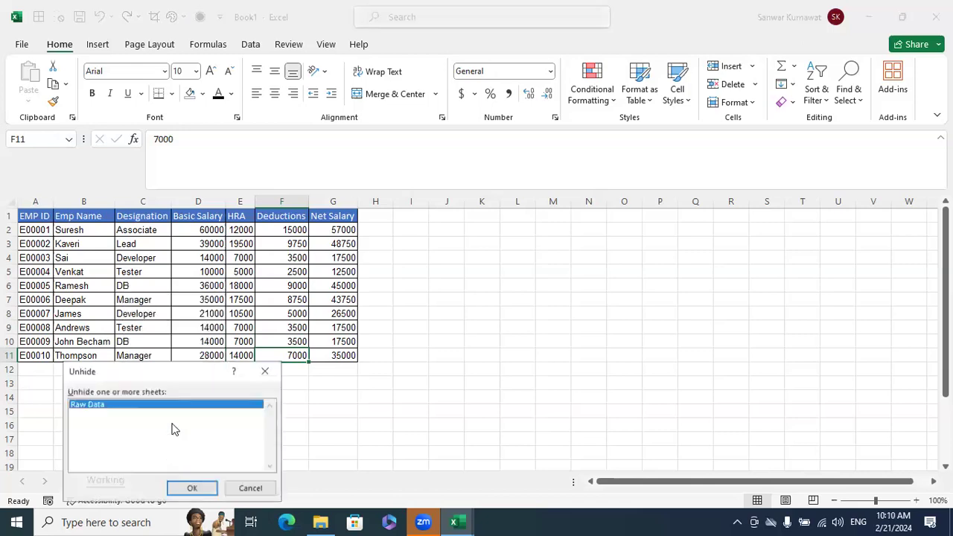
click(192, 488)
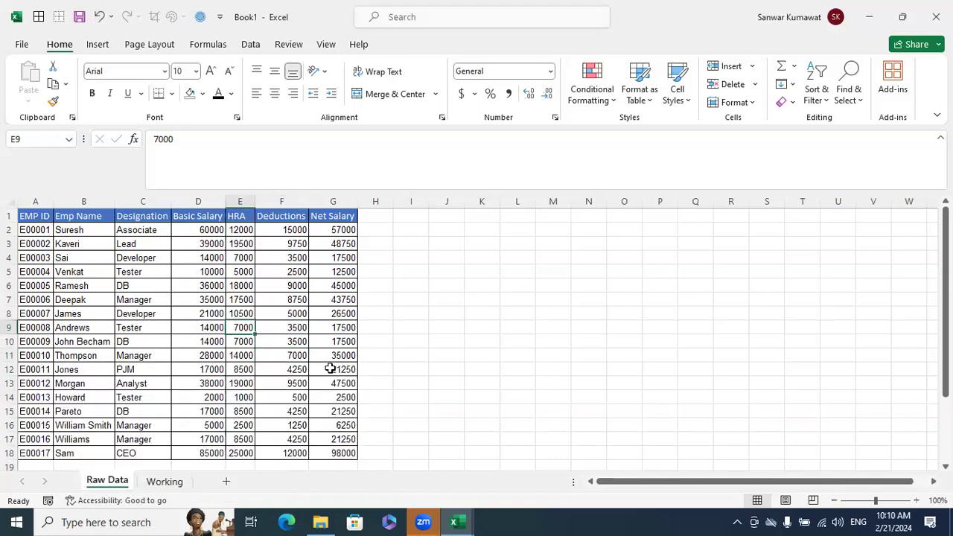
Step: In the VBA editor, set the Raw Data sheet's Visible property to 2 - xlSheetVeryHidden, and return to the workbook
right_click(126, 482)
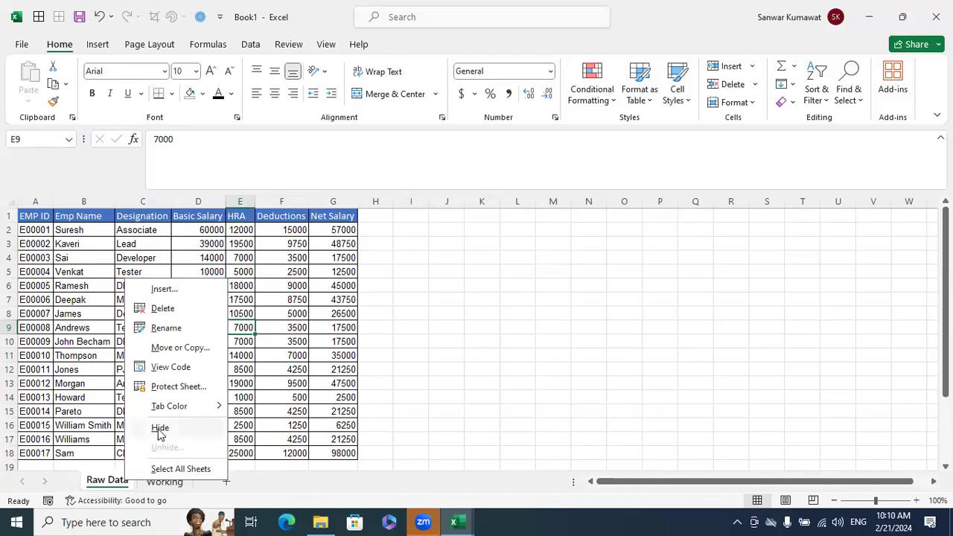
click(165, 368)
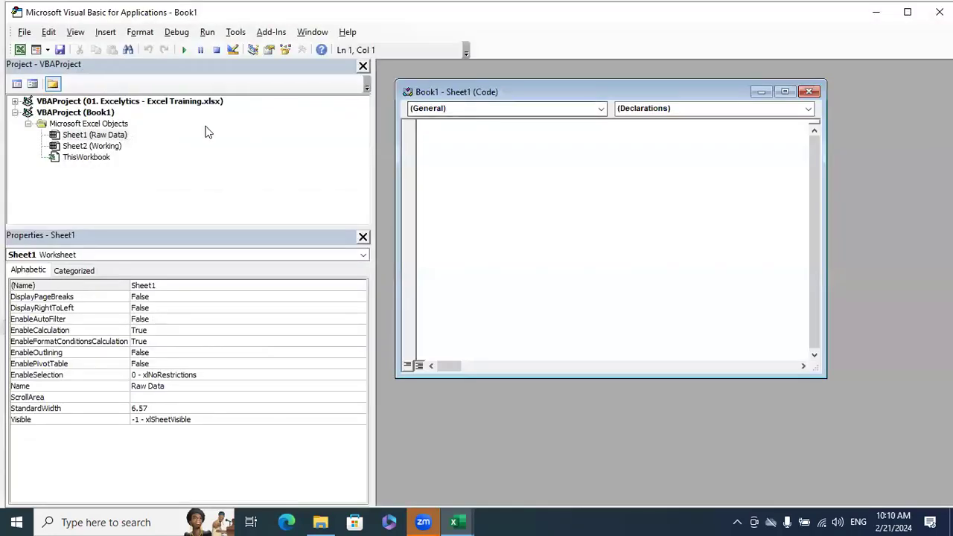
click(105, 137)
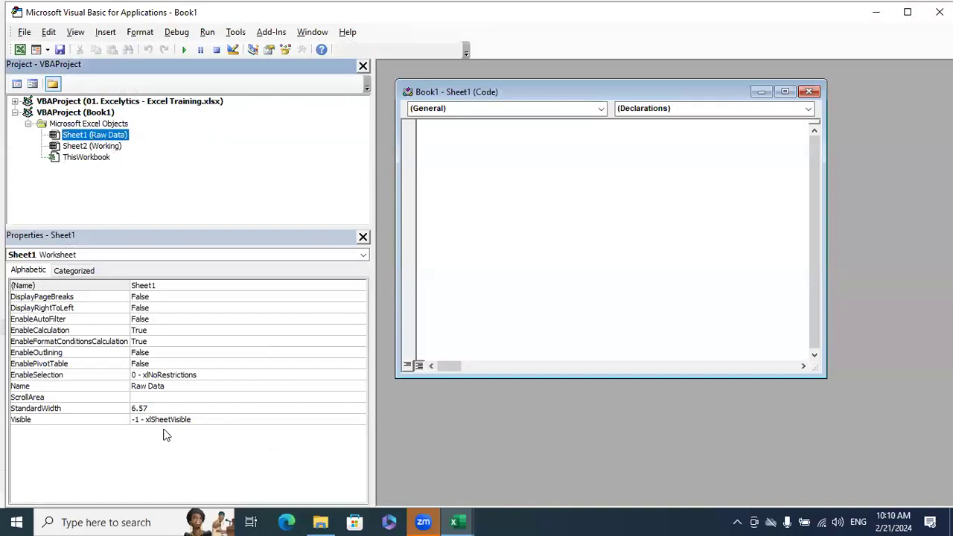
click(362, 421)
click(361, 421)
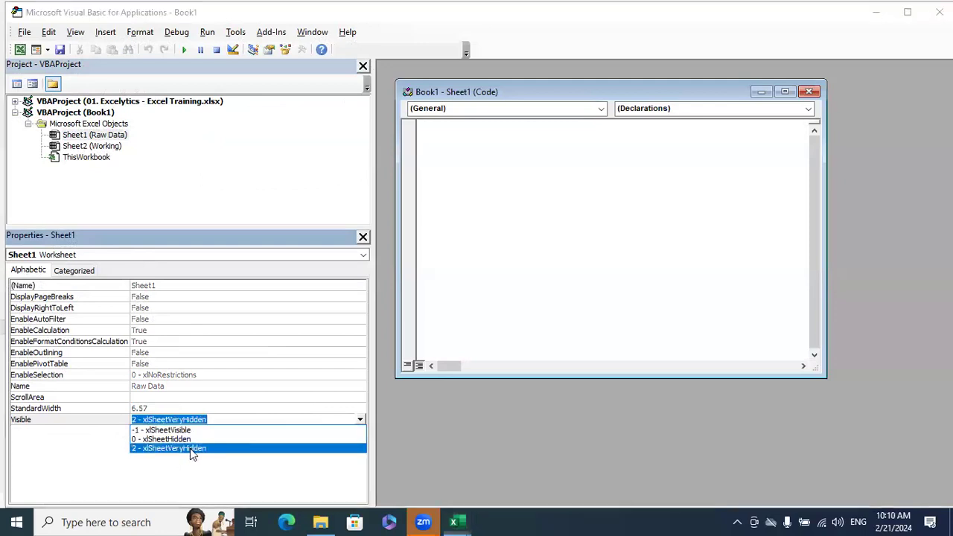
click(190, 448)
click(809, 91)
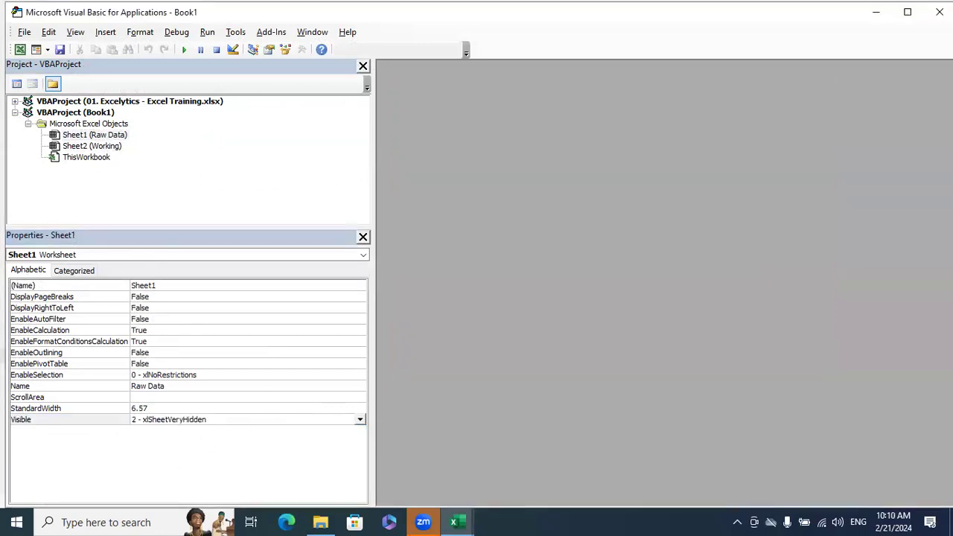
click(940, 12)
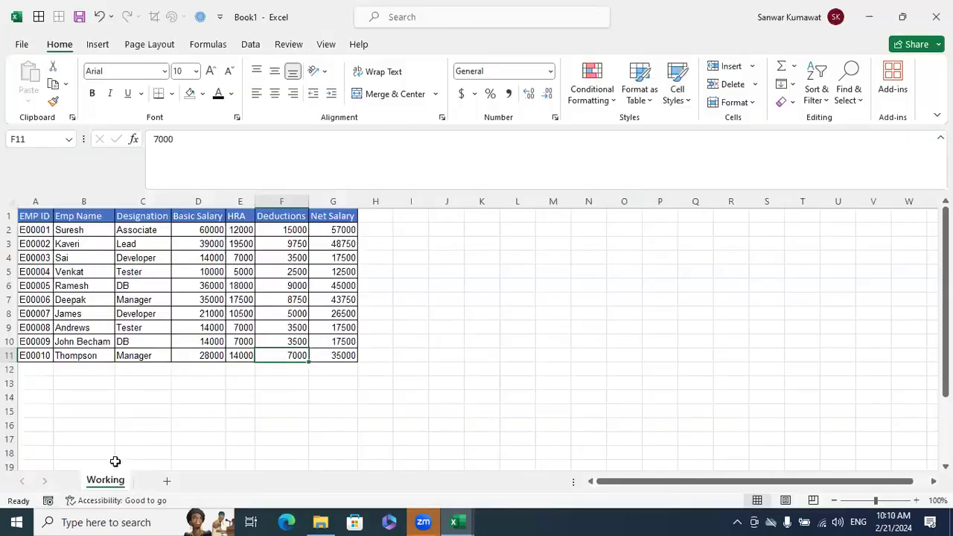
Step: Through the Working sheet's code view, set the Raw Data sheet's Visible property to -1 - xlSheetVisible, and close the VBA editor
right_click(111, 481)
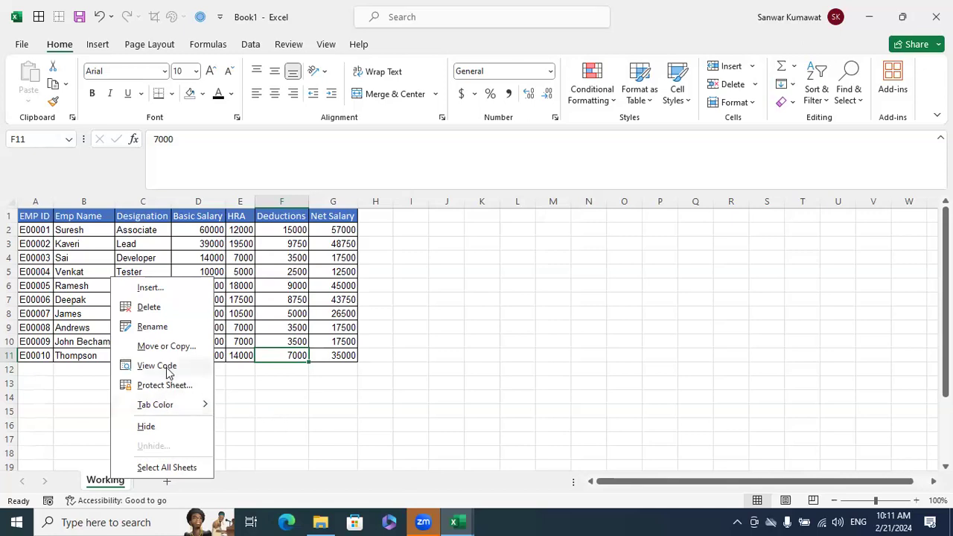
click(170, 366)
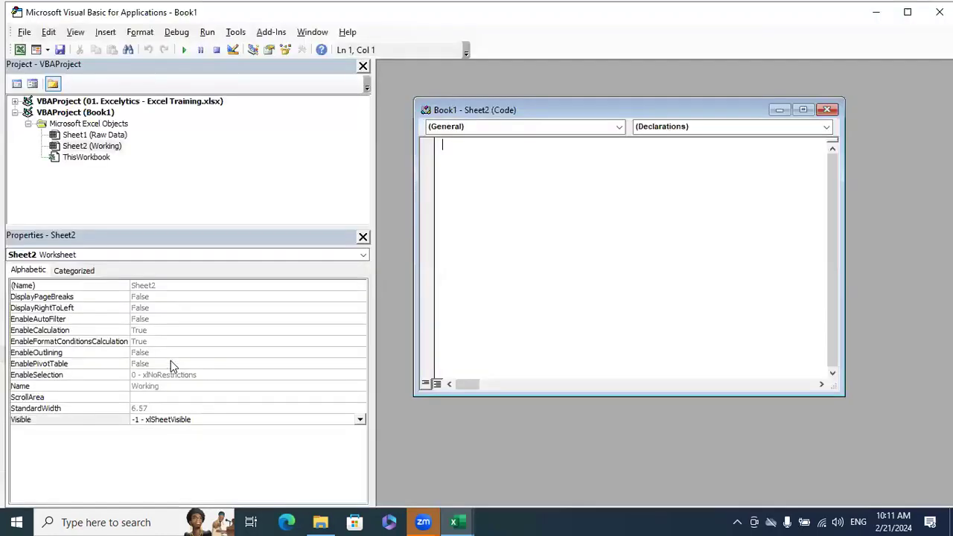
click(117, 137)
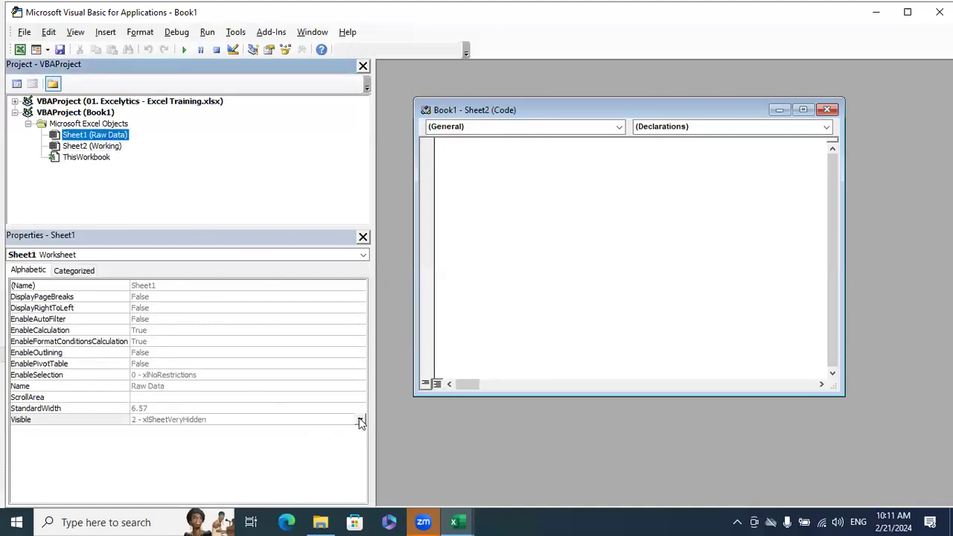
click(360, 420)
click(184, 432)
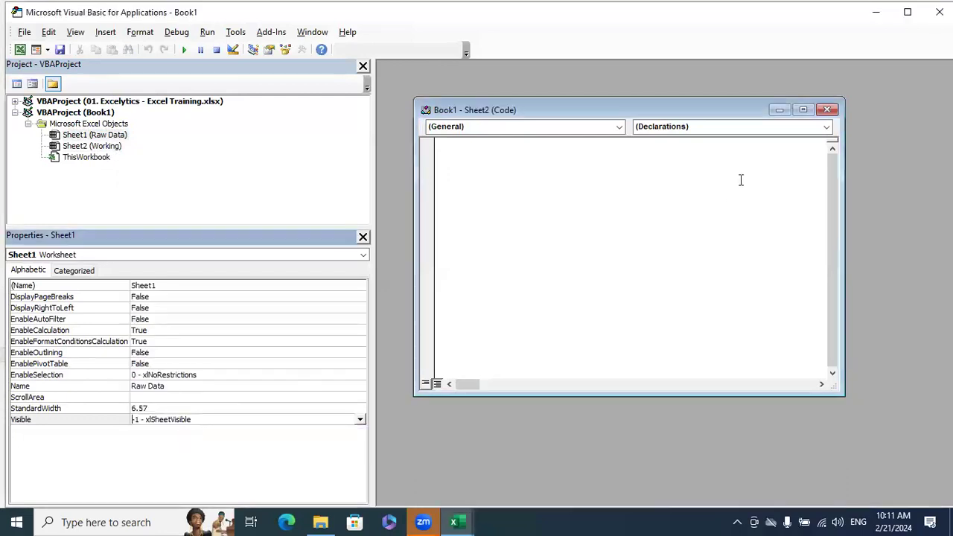
click(827, 109)
click(939, 12)
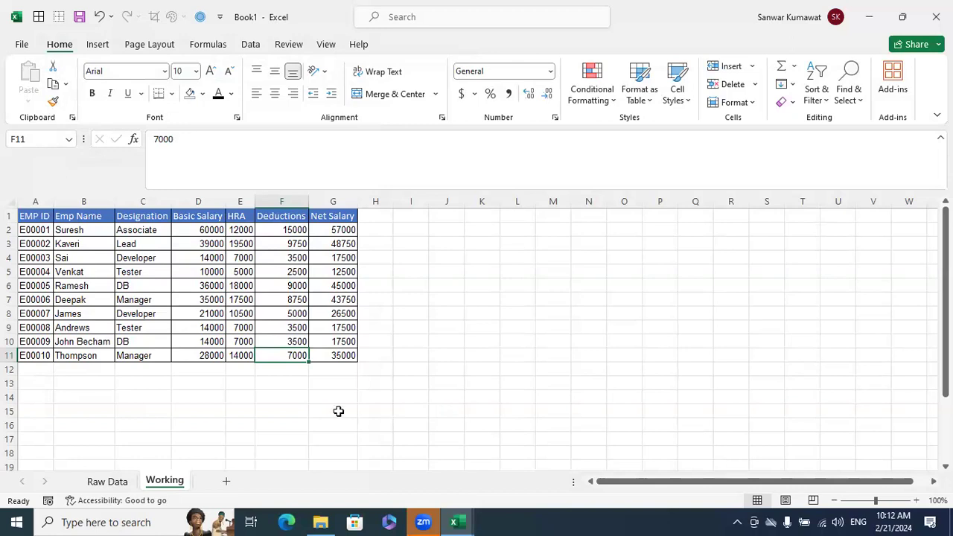
Step: View the Raw Data sheet's code window and properties in the VBA editor, and return to the workbook
click(119, 481)
right_click(119, 481)
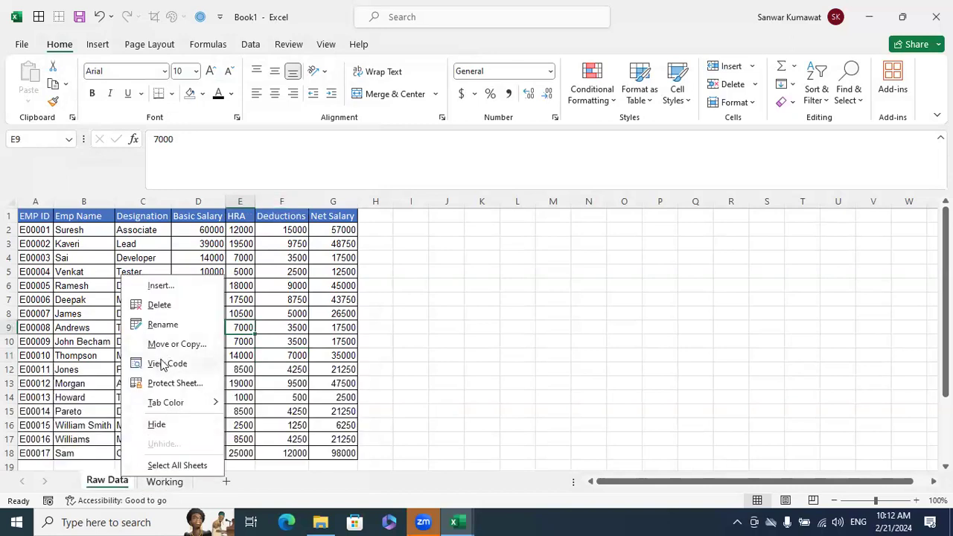
click(526, 337)
right_click(117, 486)
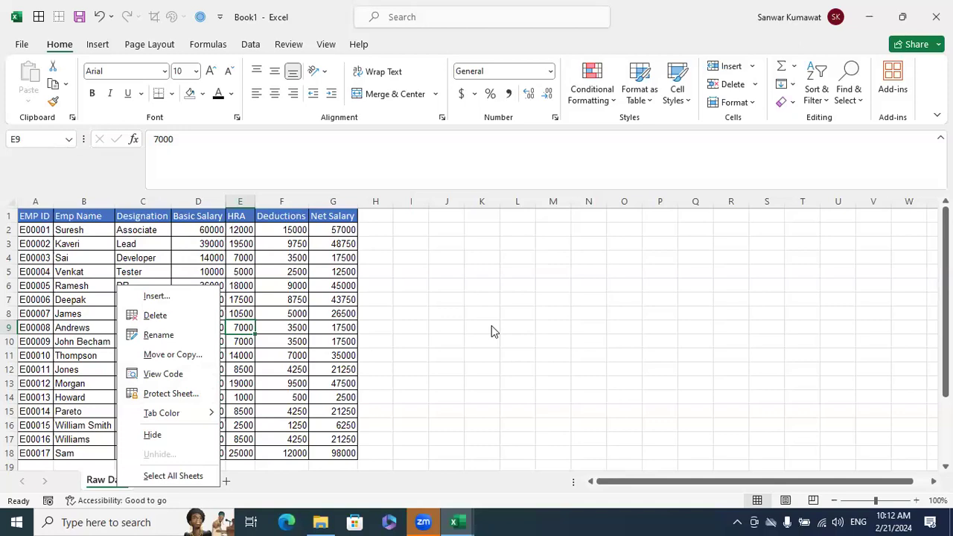
click(168, 374)
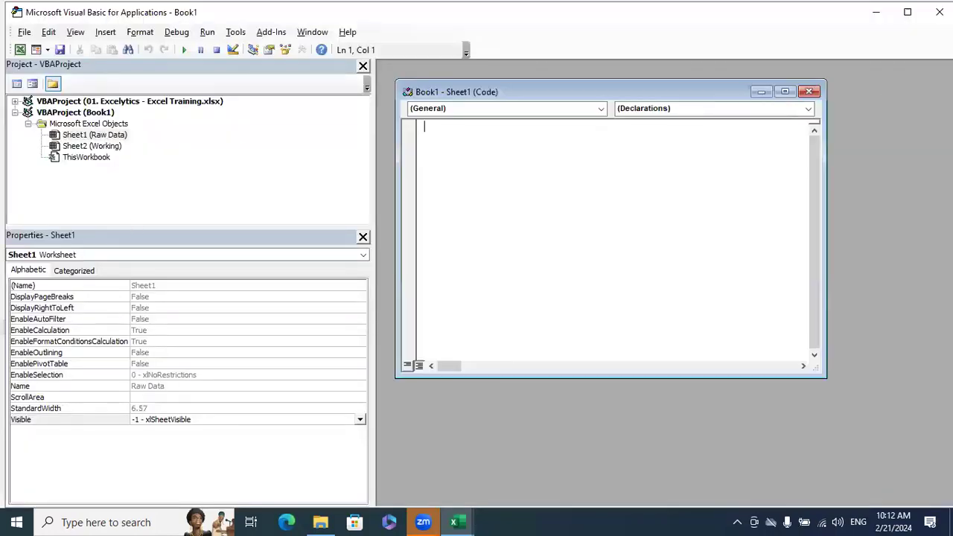
click(810, 92)
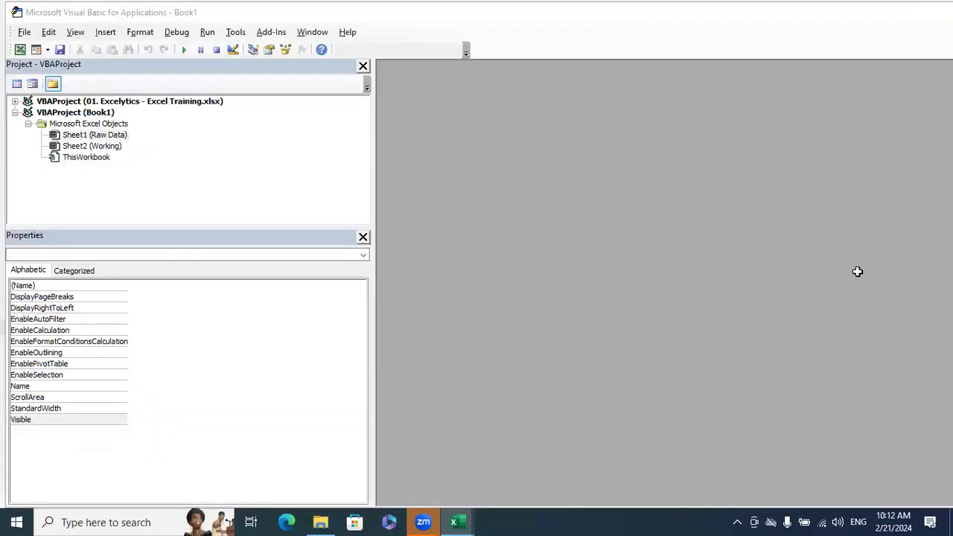
key(alt+F11)
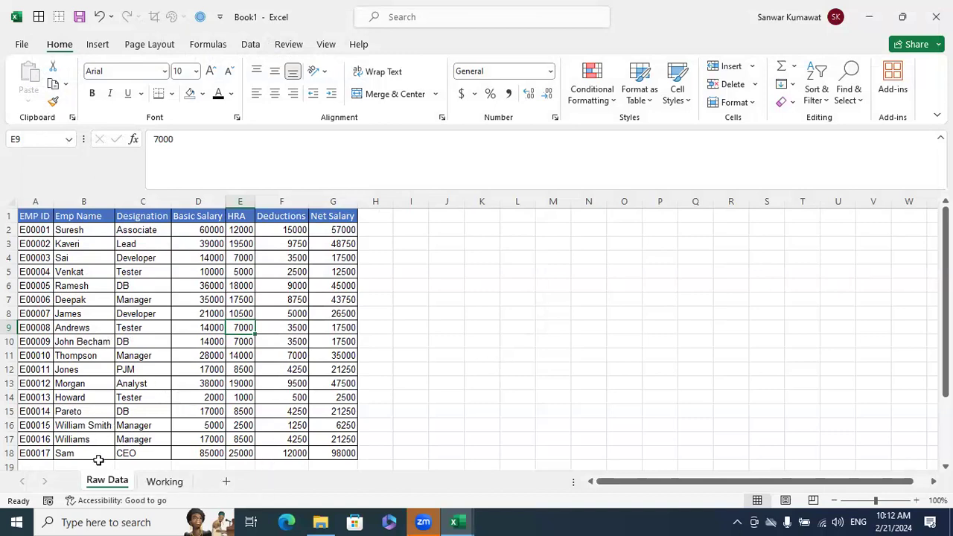
right_click(110, 481)
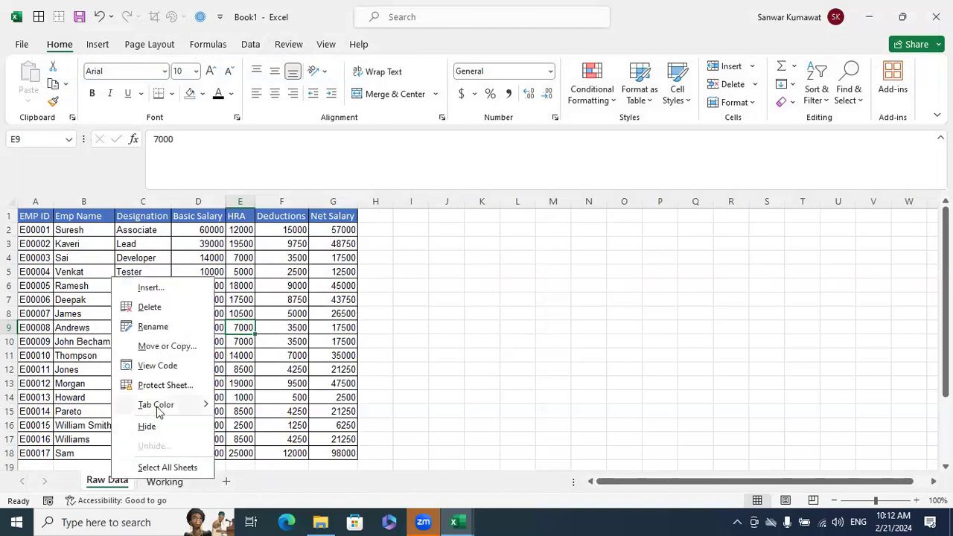
click(154, 361)
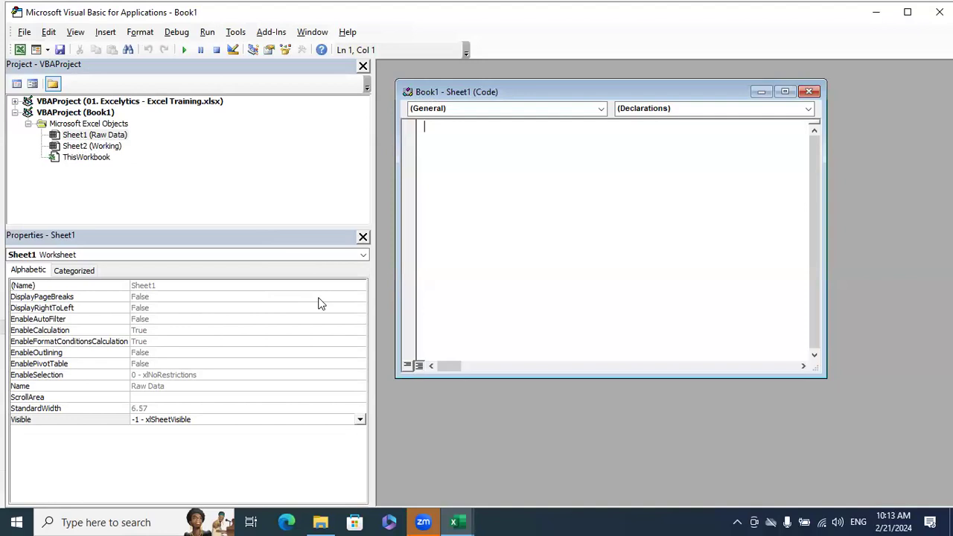
click(809, 91)
click(872, 20)
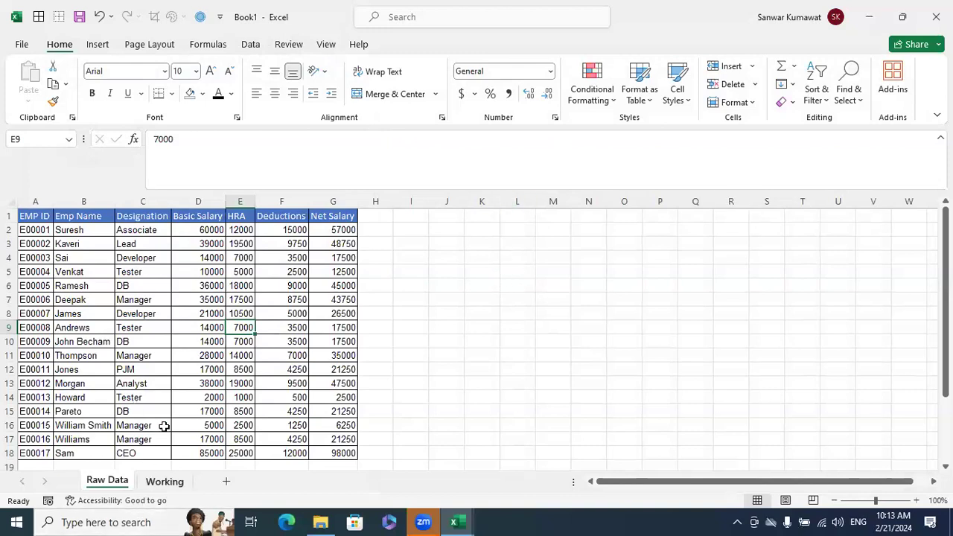
Step: Insert a new blank worksheet between the Raw Data and Working sheets and make it active
right_click(112, 479)
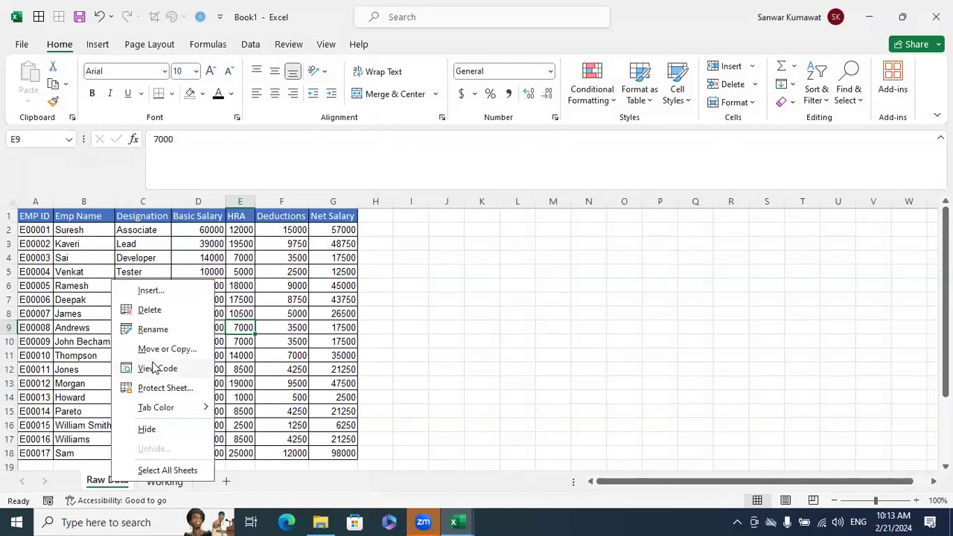
key(Escape)
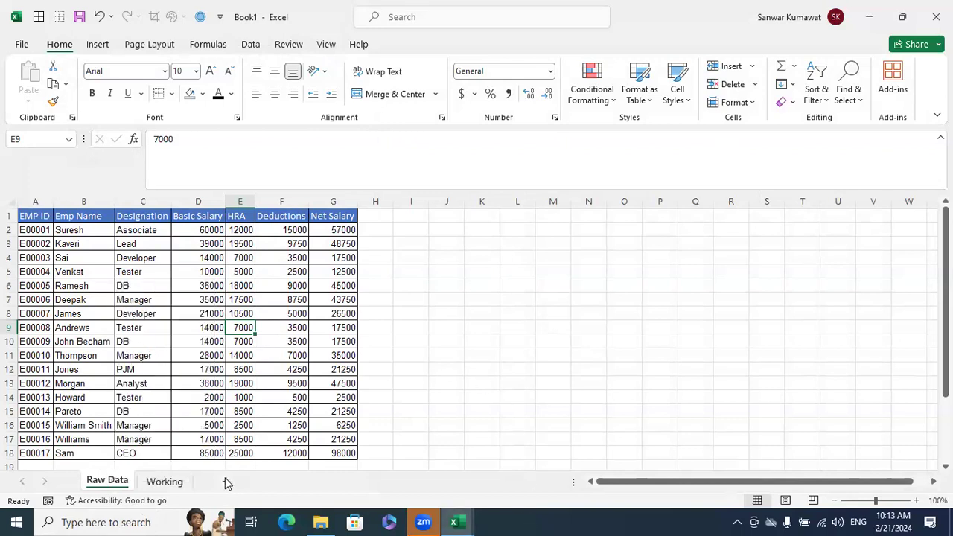
click(227, 482)
right_click(227, 482)
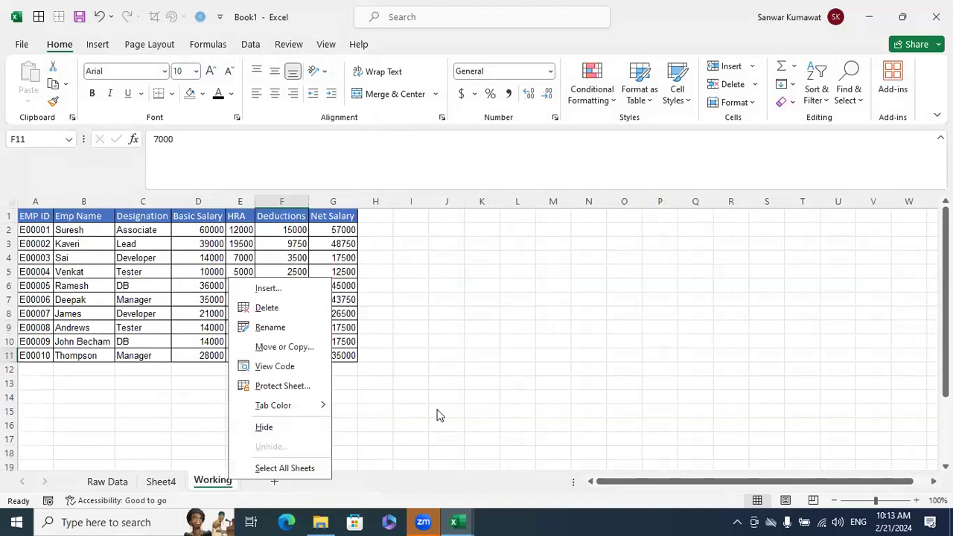
key(Escape)
click(177, 482)
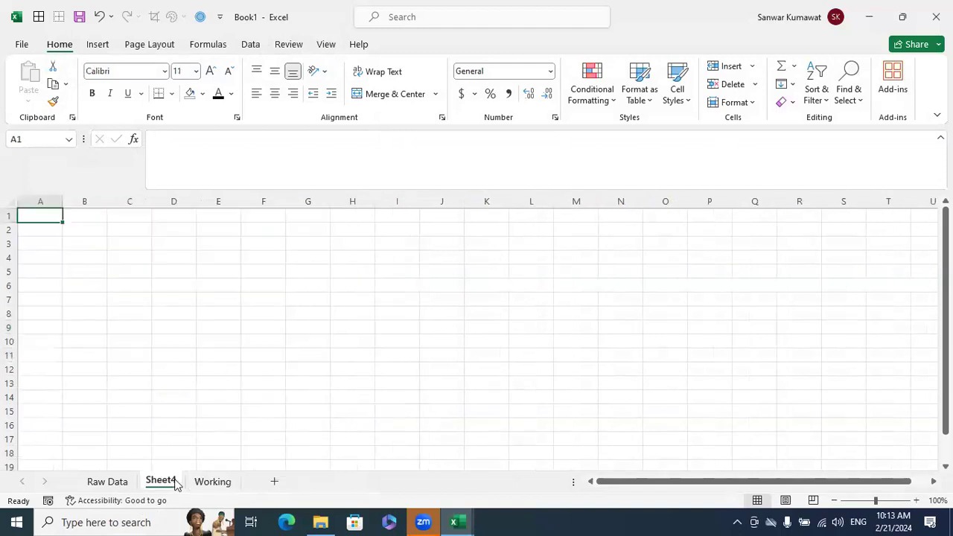
Step: Group Raw Data with Sheet4, open their code view, and compare the sheets' properties in the VBA editor
ctrl+click(117, 487)
right_click(117, 488)
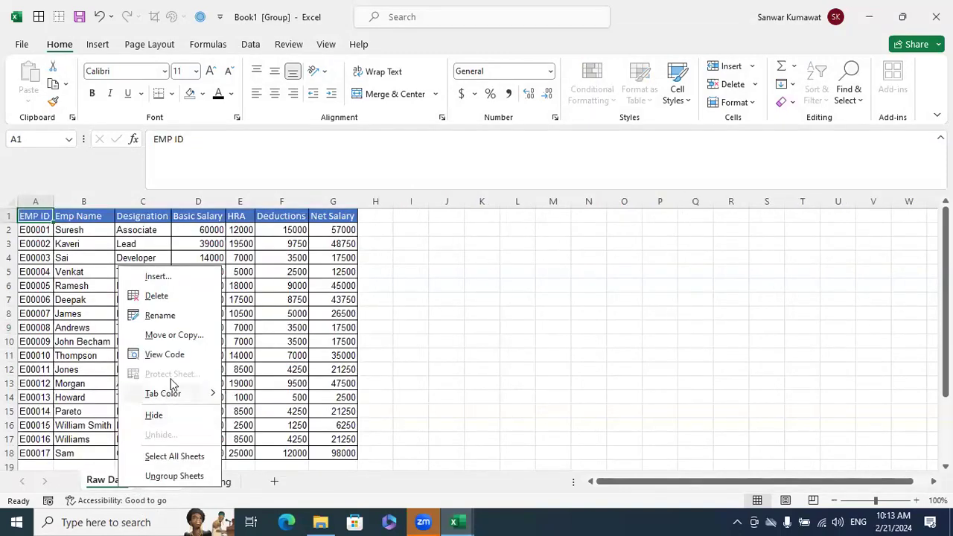
click(185, 354)
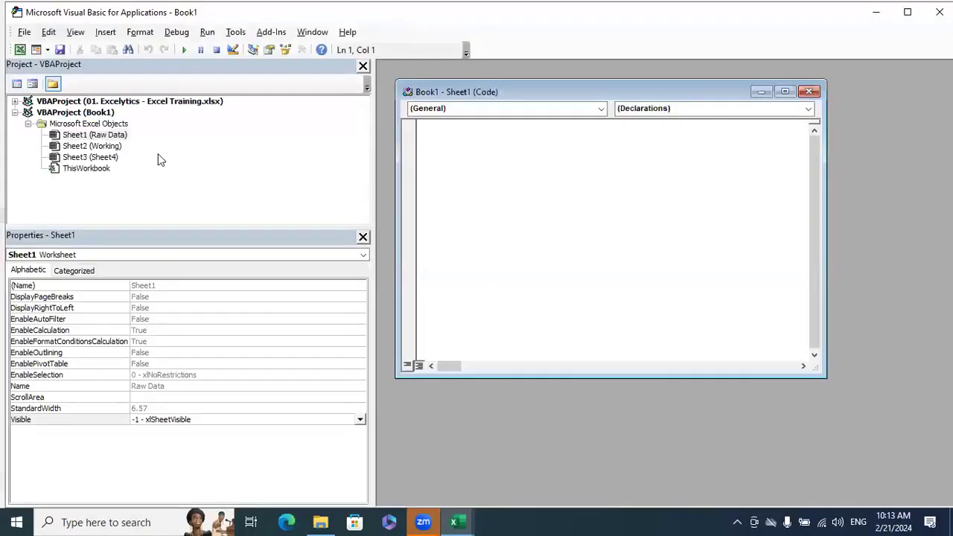
click(121, 158)
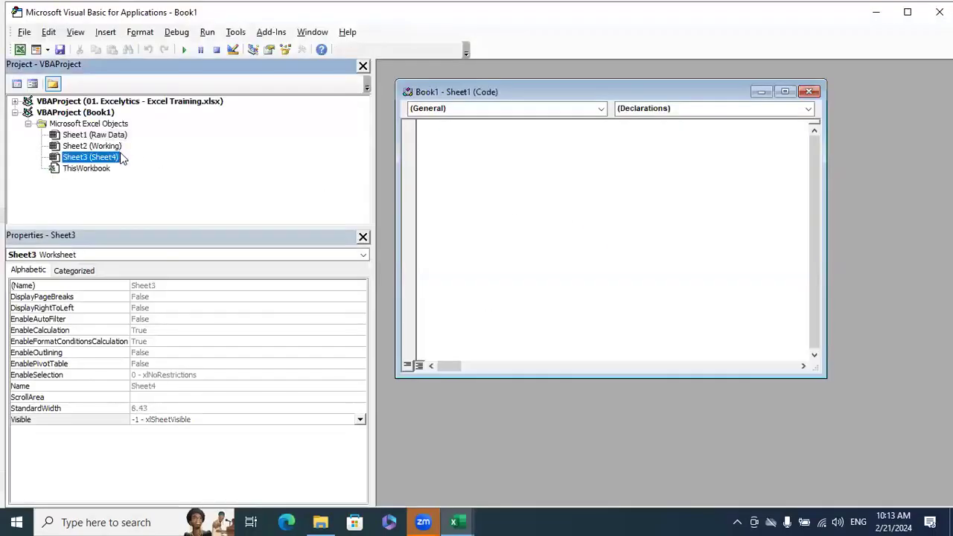
click(121, 139)
click(118, 147)
click(118, 136)
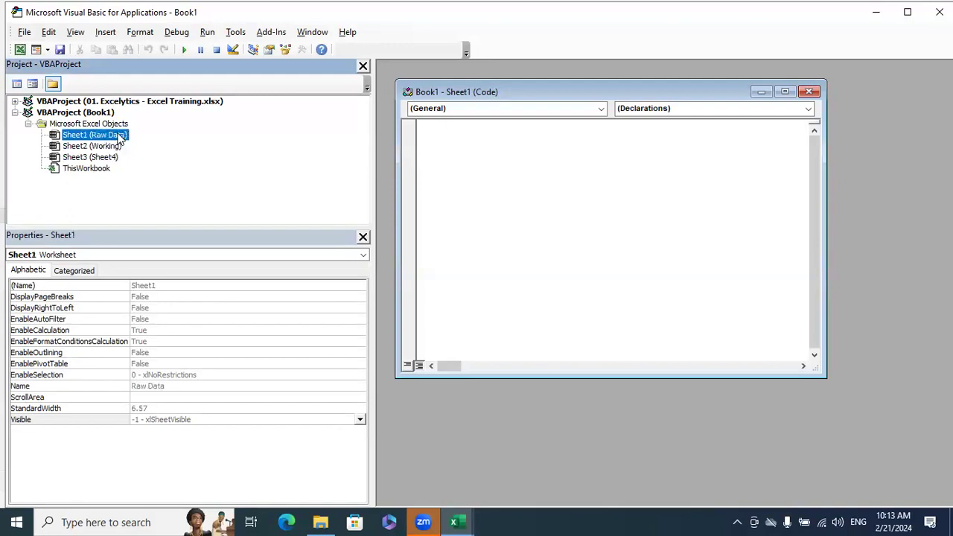
click(114, 158)
click(116, 136)
click(114, 157)
Step: Set the Visible property of both Raw Data and Sheet4 to 2 - xlSheetVeryHidden, and close the VBA editor
click(116, 137)
click(360, 421)
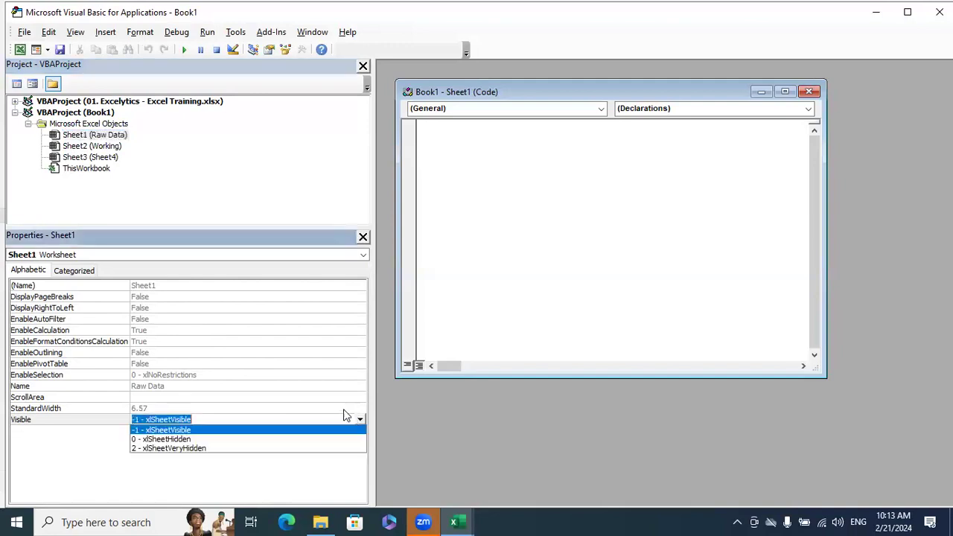
click(178, 445)
click(114, 158)
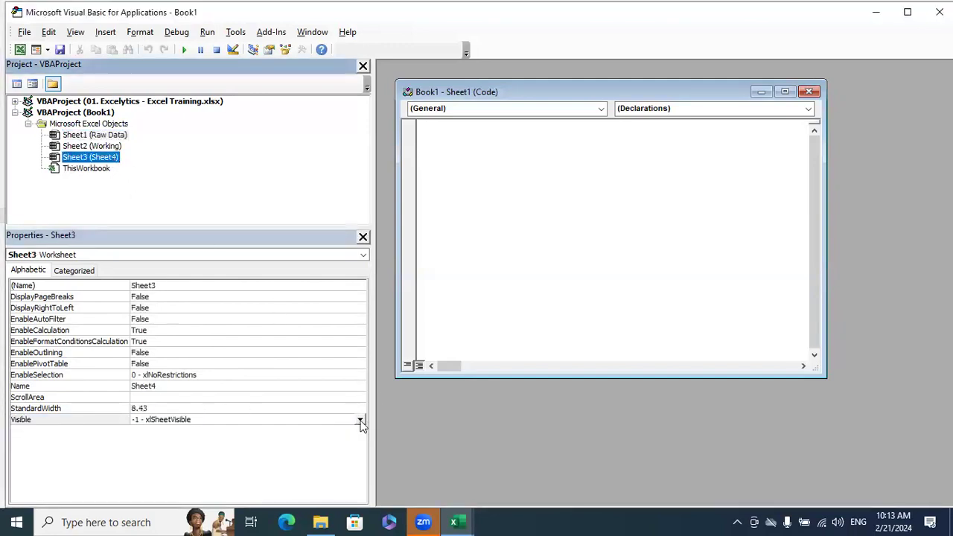
click(361, 421)
click(235, 447)
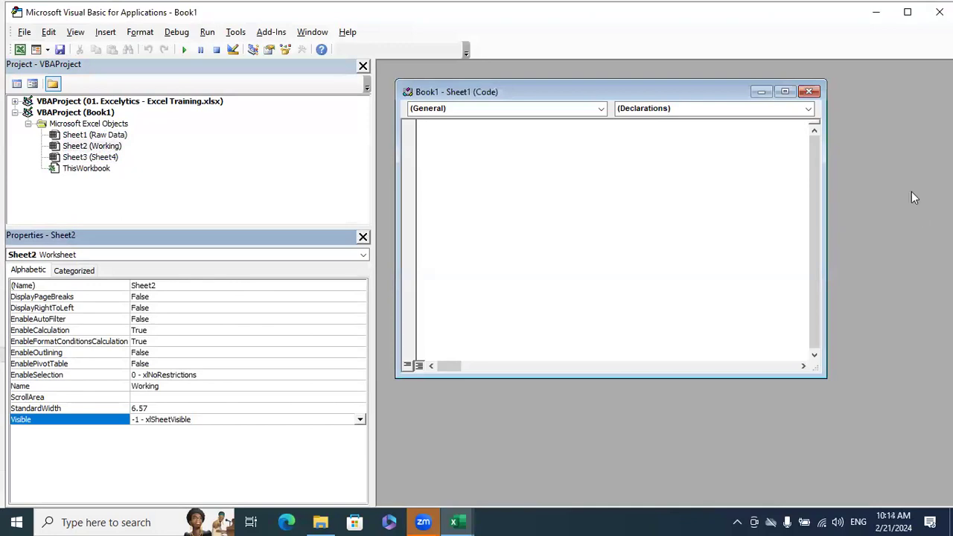
click(809, 91)
click(939, 11)
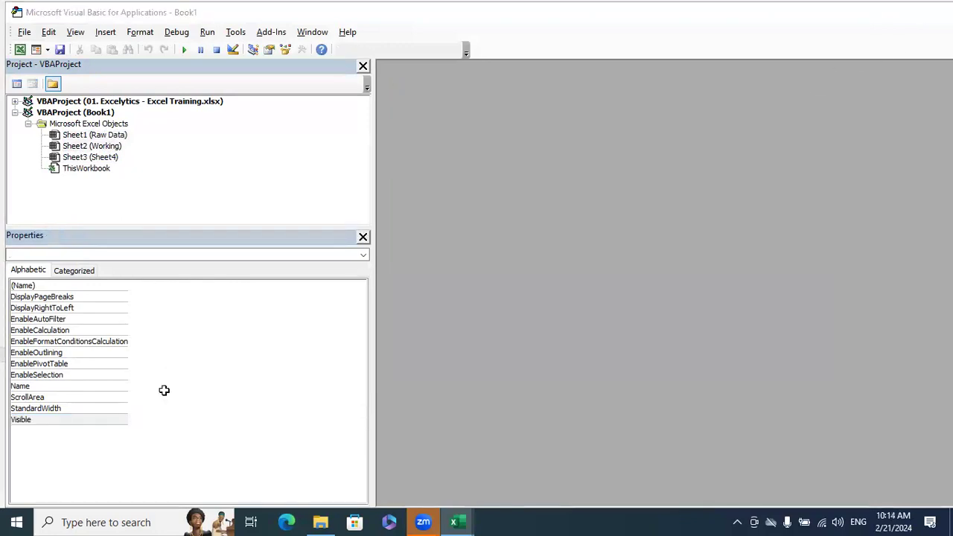
Step: Open the Working sheet's code view, check the Visible property of Raw Data and Sheet4, and return to the workbook
right_click(117, 484)
click(167, 369)
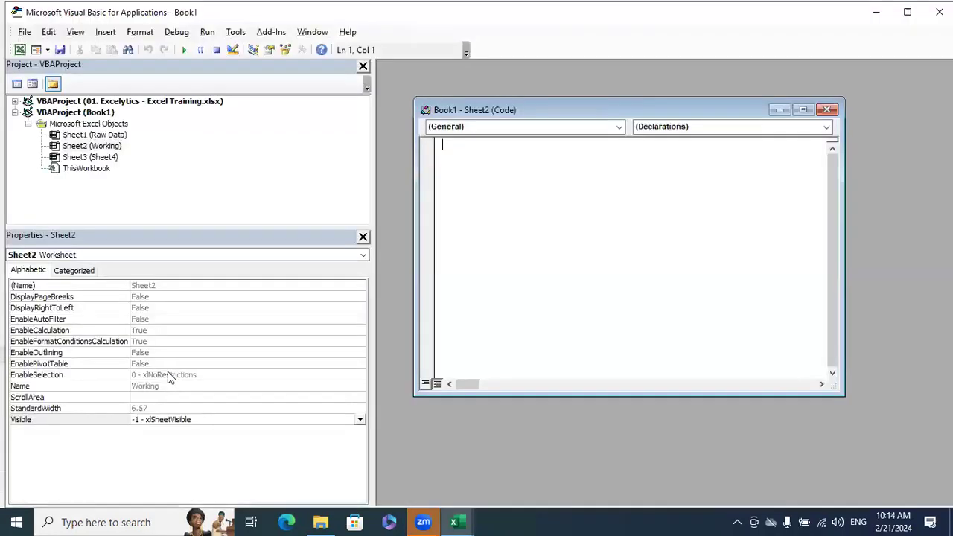
click(124, 136)
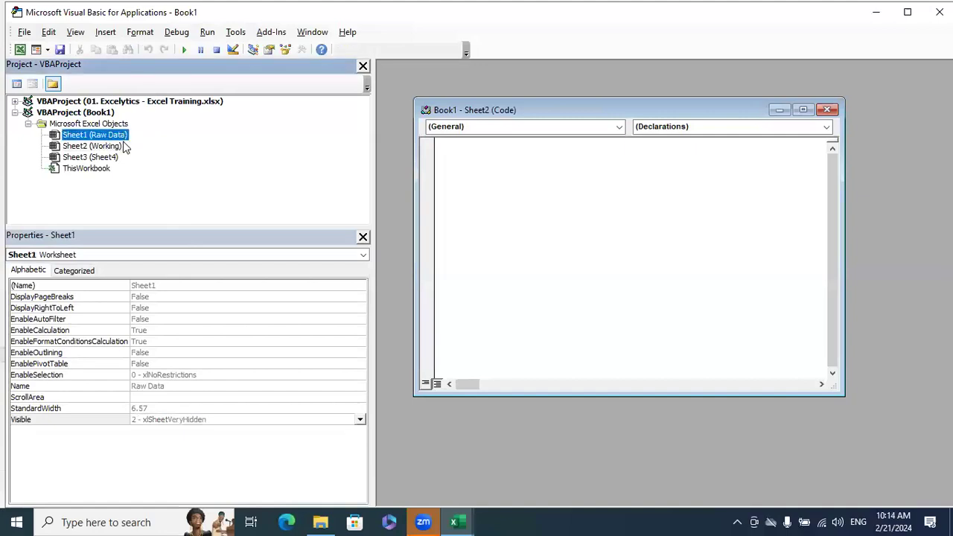
click(116, 158)
click(116, 136)
click(112, 157)
click(116, 137)
click(112, 158)
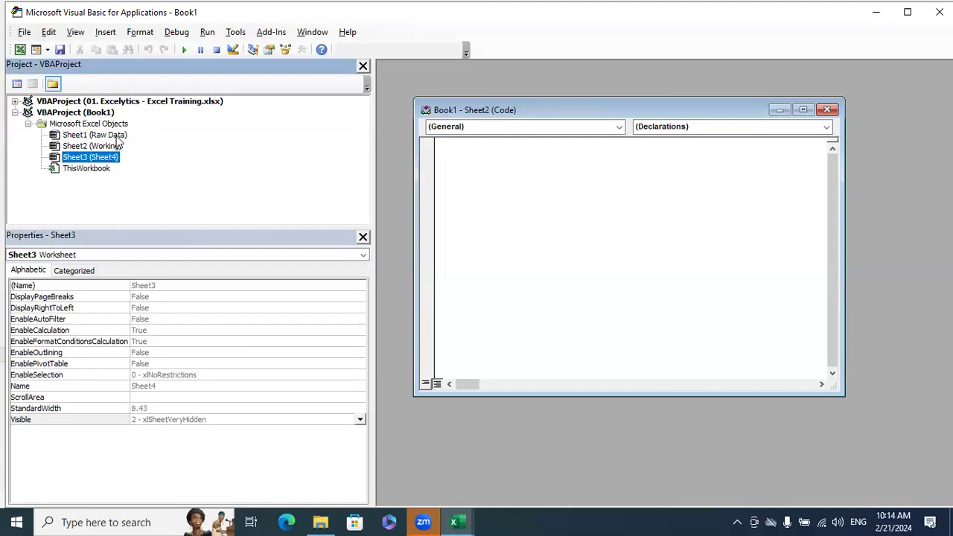
click(118, 137)
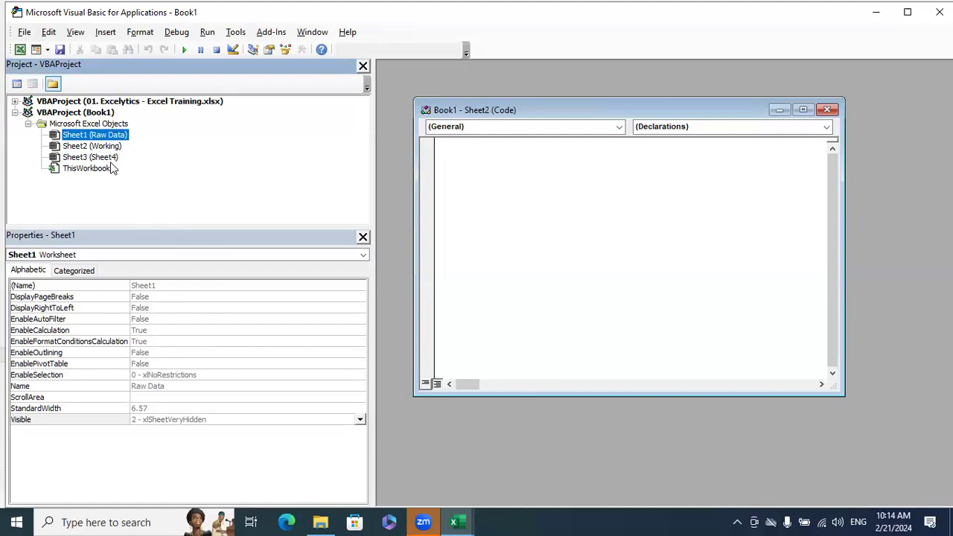
click(828, 111)
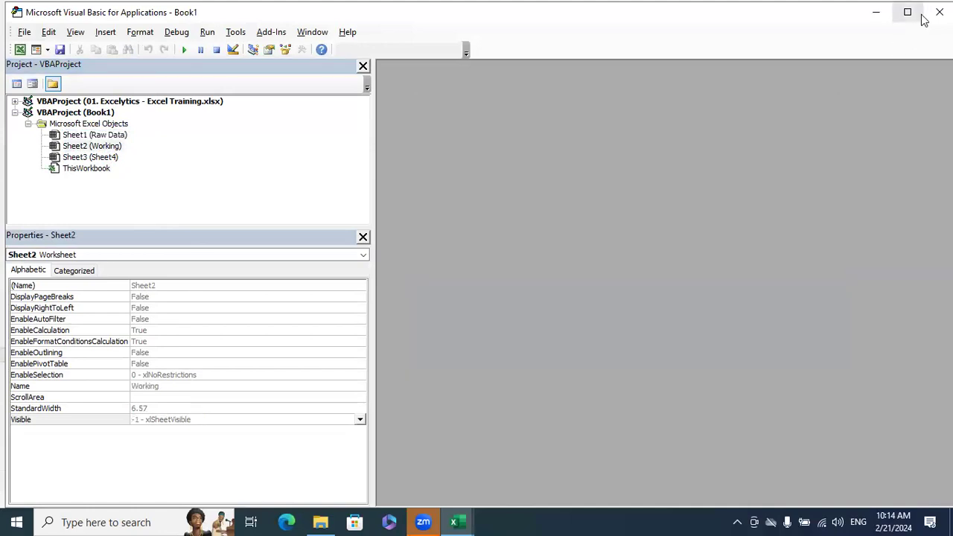
click(940, 12)
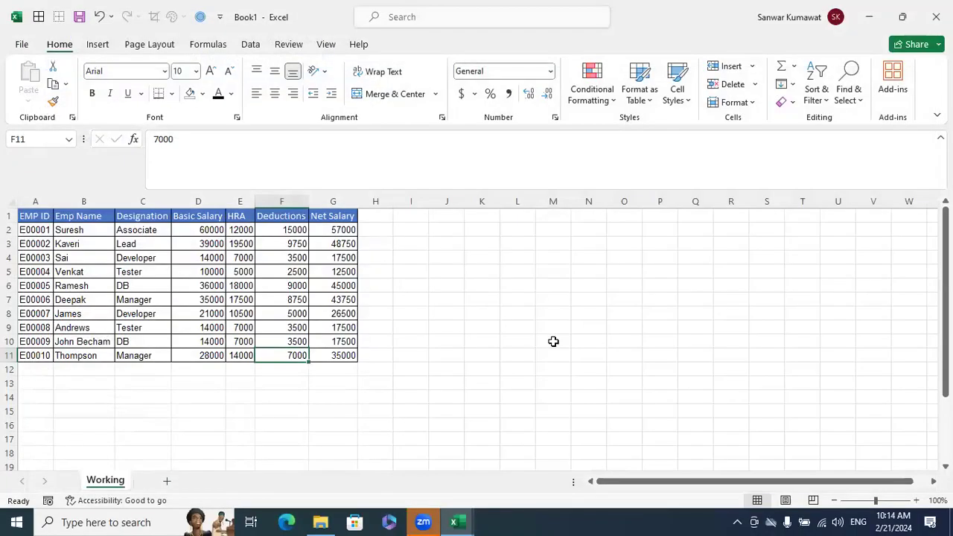
click(554, 341)
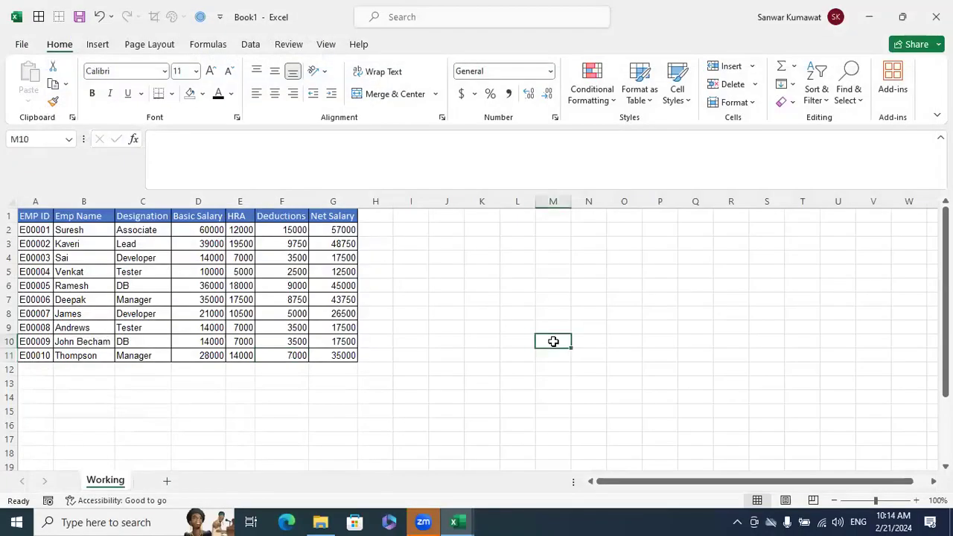
click(754, 102)
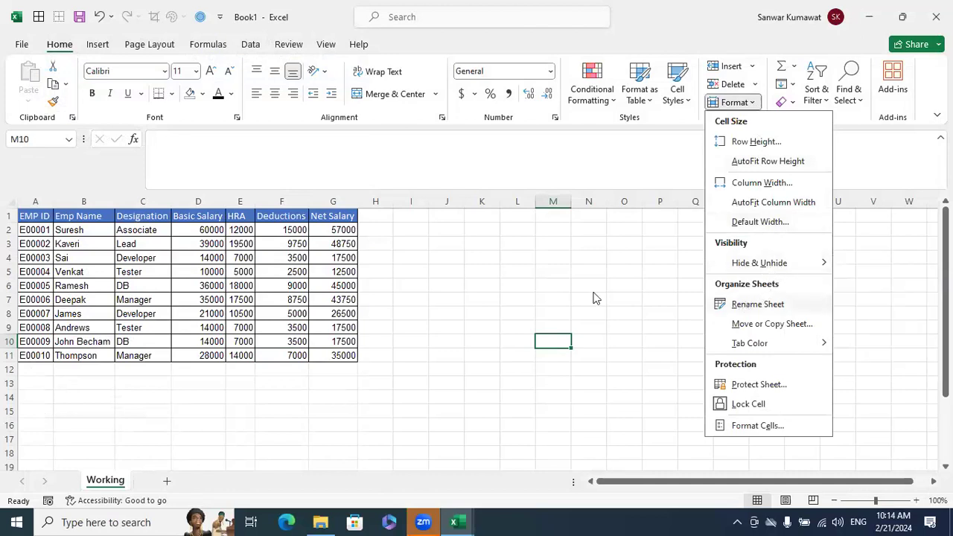
click(414, 322)
double_click(106, 481)
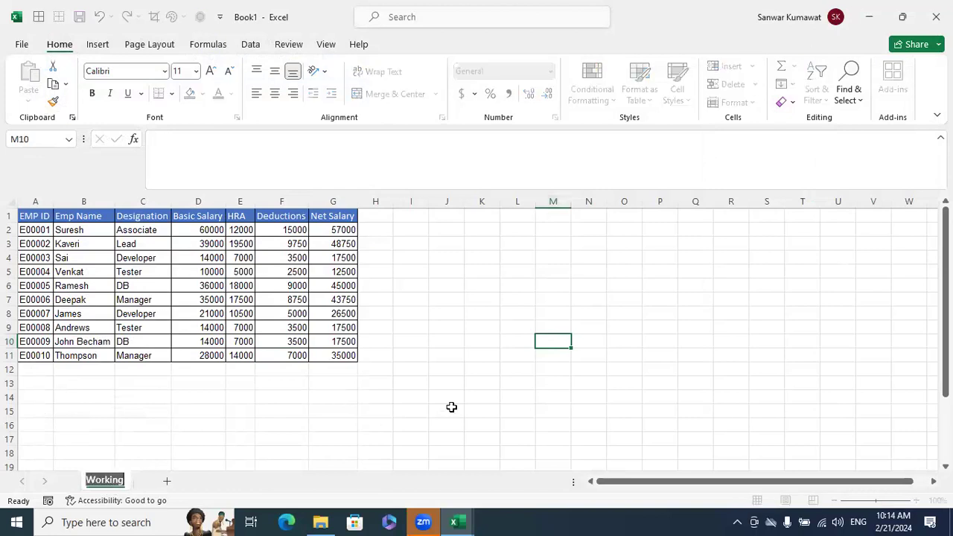
click(451, 407)
double_click(119, 480)
click(198, 425)
right_click(118, 483)
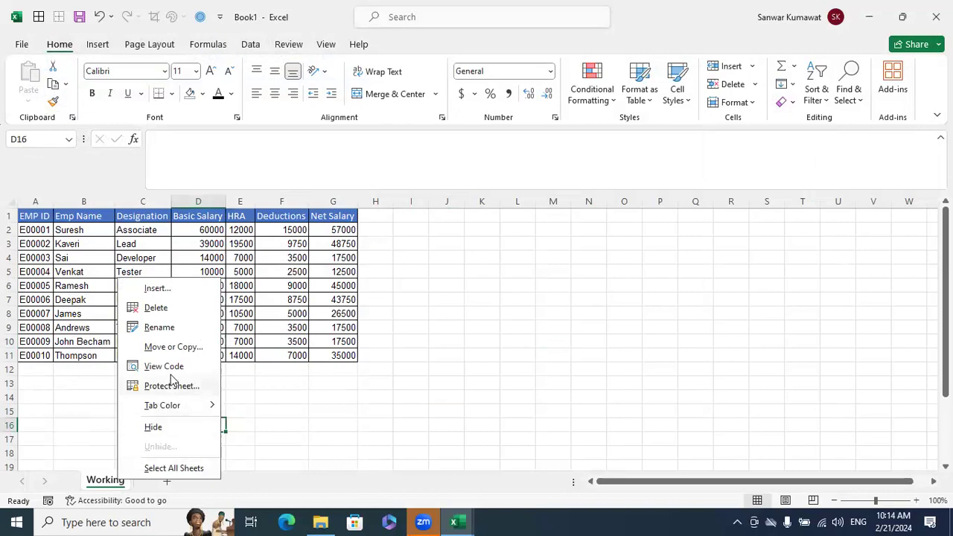
click(158, 328)
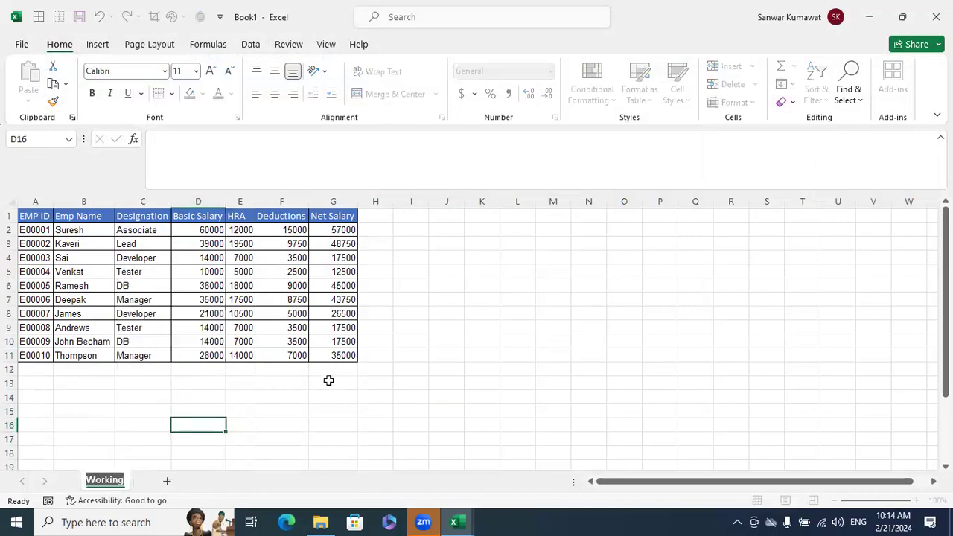
click(564, 395)
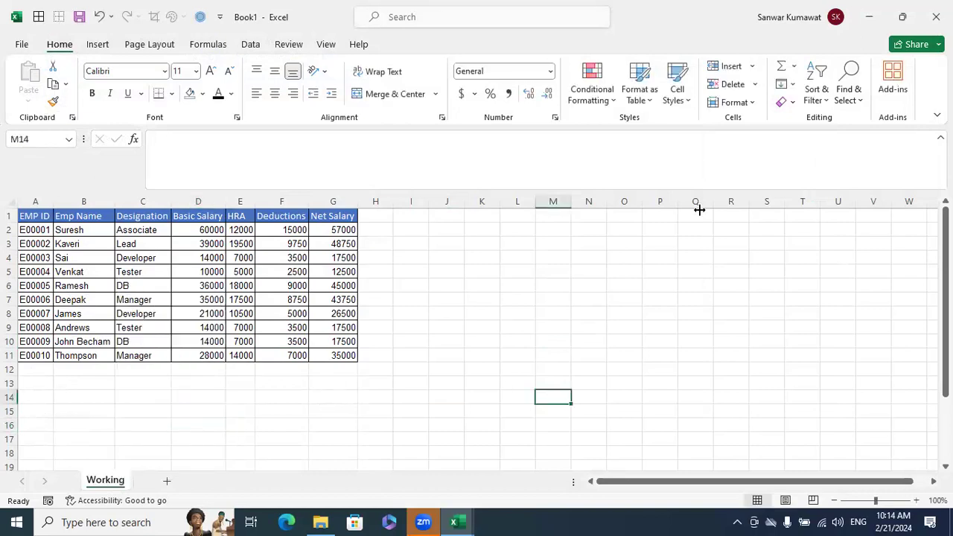
Step: Add a new blank worksheet after the Working sheet and return to Working
click(754, 104)
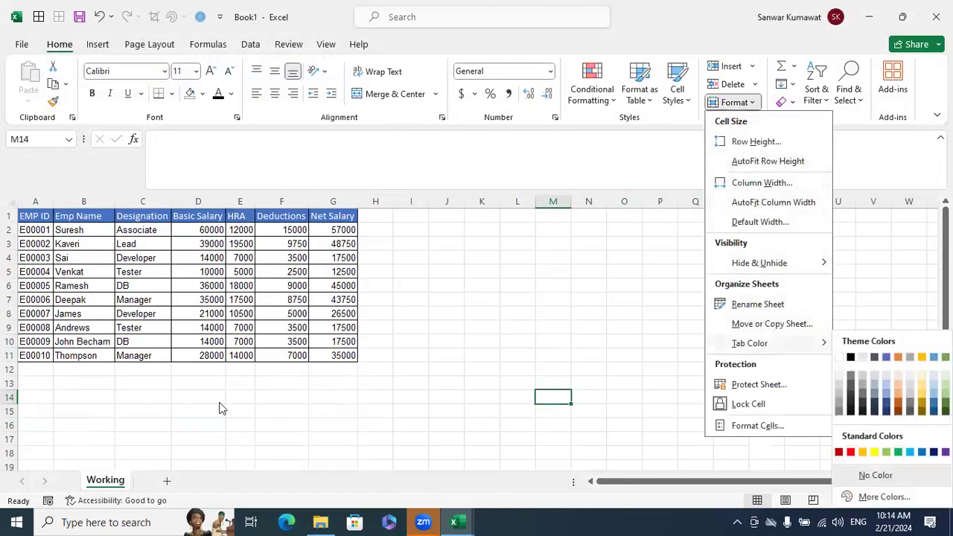
click(164, 481)
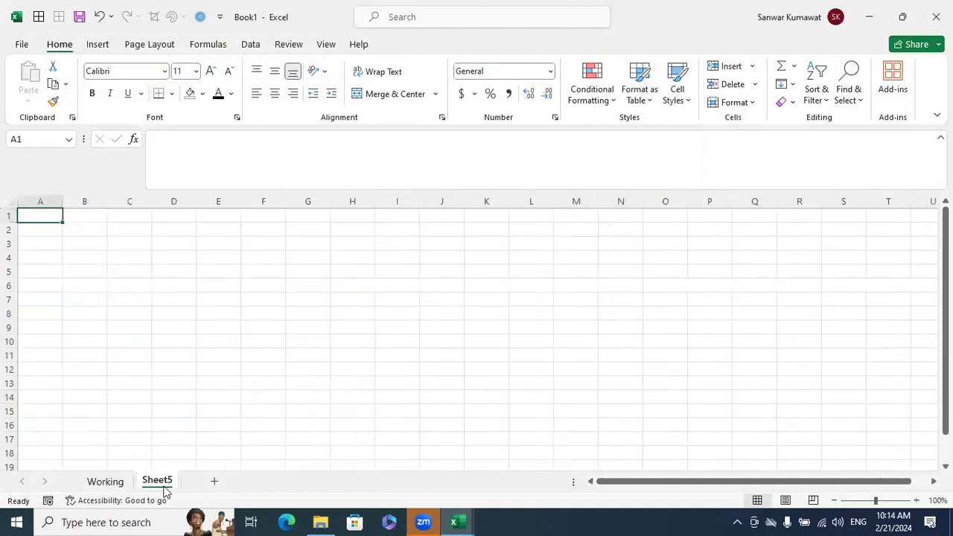
click(107, 482)
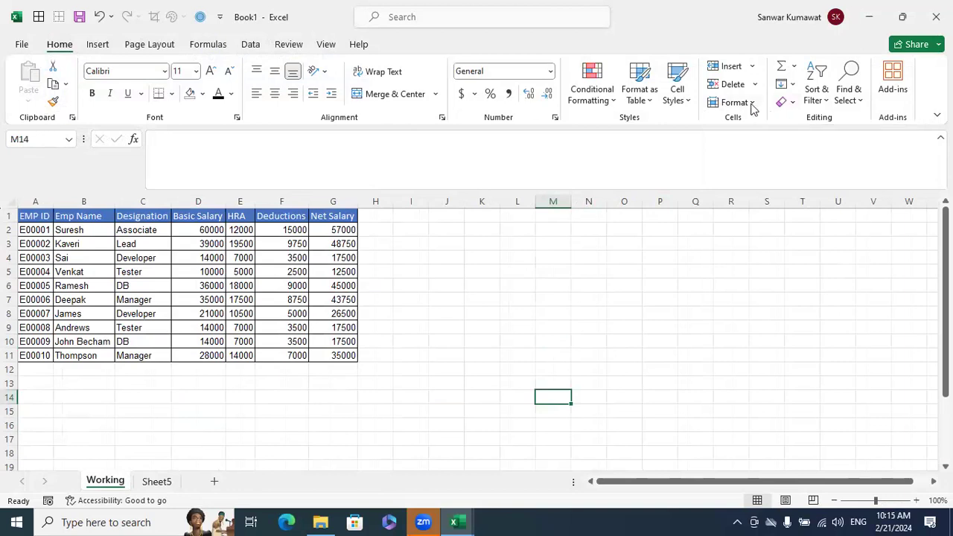
right_click(106, 482)
mouse_move(140, 410)
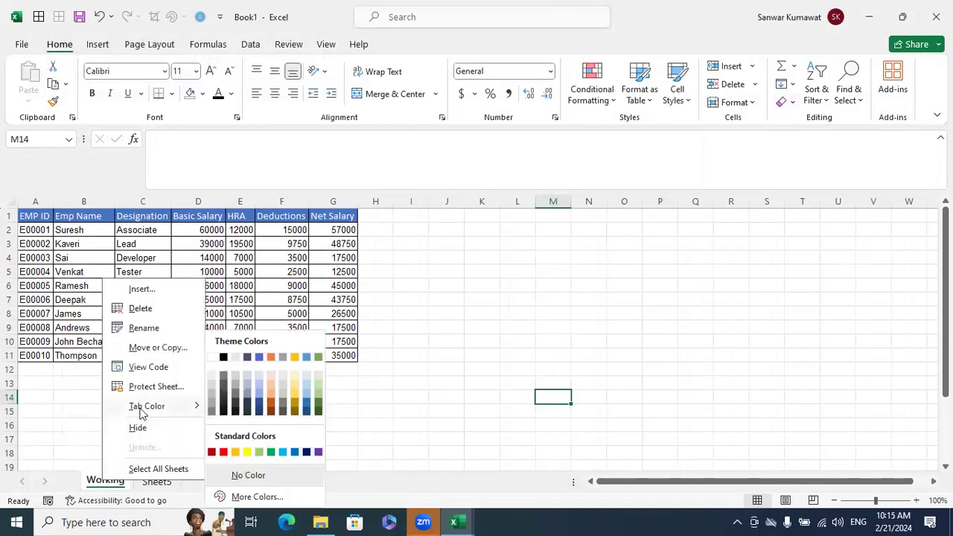
click(570, 309)
click(198, 424)
click(156, 482)
Step: Set the Working sheet's tab color to the standard green and switch to Sheet5 to view it
click(105, 481)
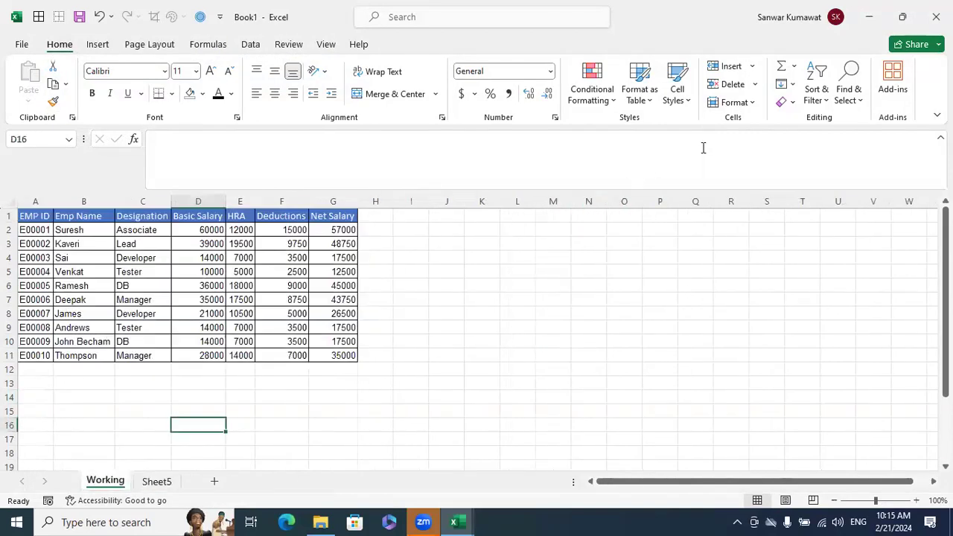
click(754, 103)
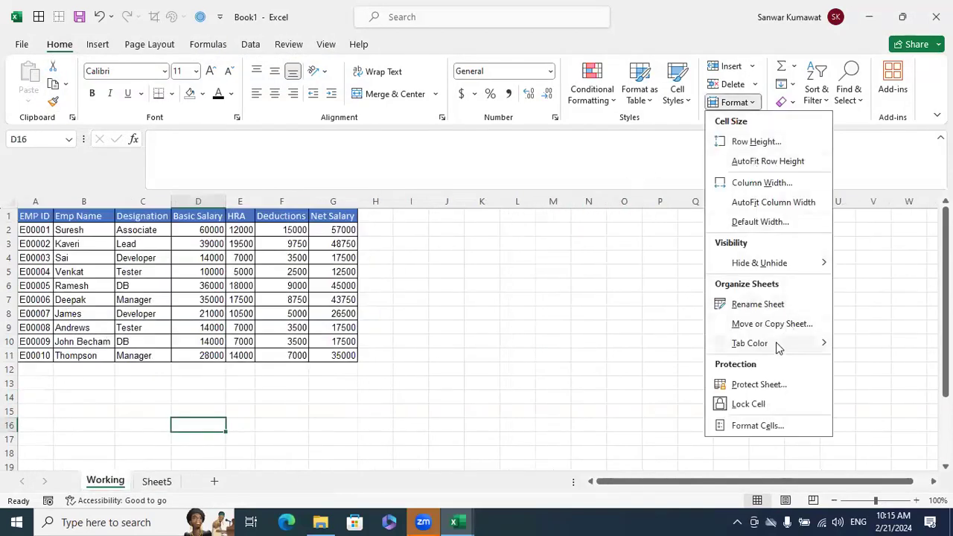
mouse_move(777, 343)
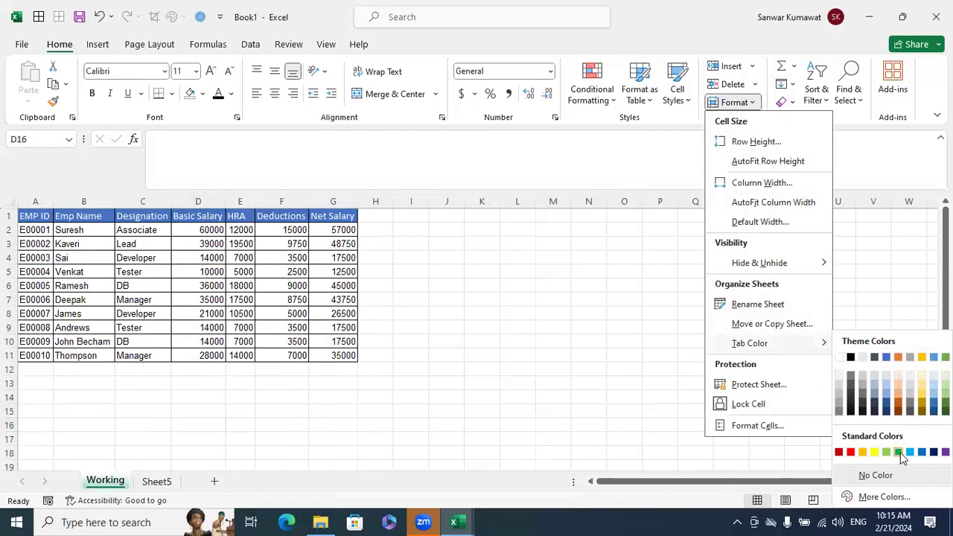
click(896, 451)
click(555, 329)
click(158, 482)
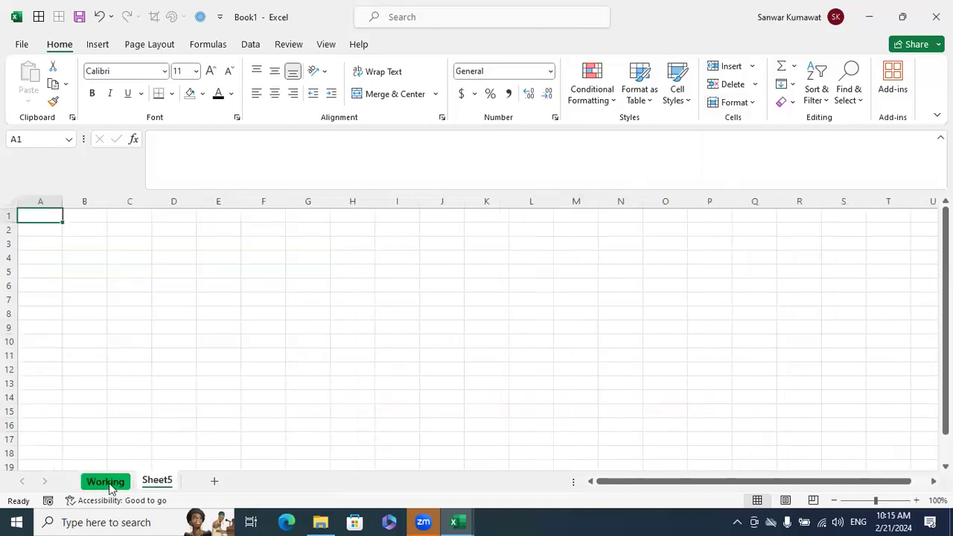
Step: Set the Sheet5 tab color to the standard yellow and switch between both sheets to view the tabs
double_click(154, 481)
click(213, 441)
right_click(158, 481)
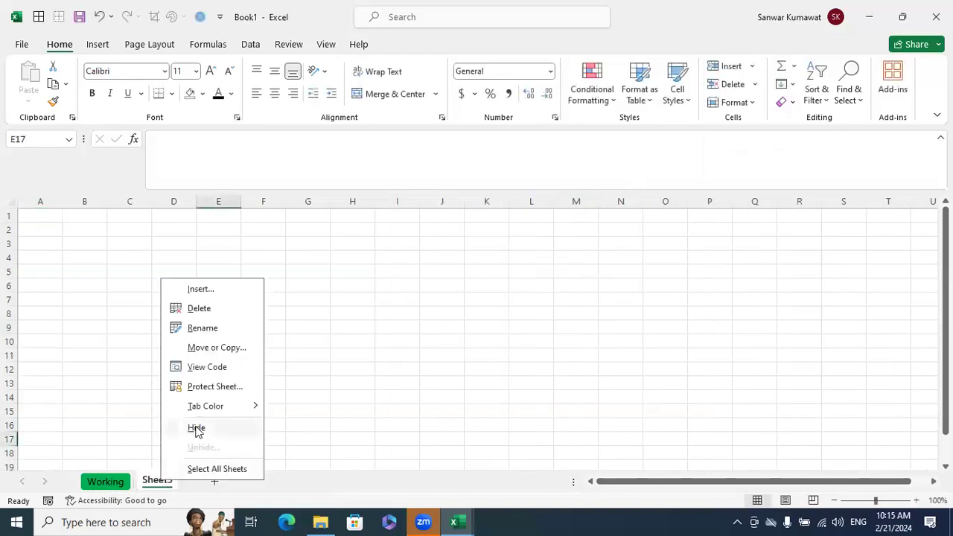
mouse_move(210, 410)
click(307, 452)
click(352, 411)
click(102, 480)
click(158, 481)
Step: Return to the Working sheet and look over the formatting and protection commands for sheets and cells
click(112, 481)
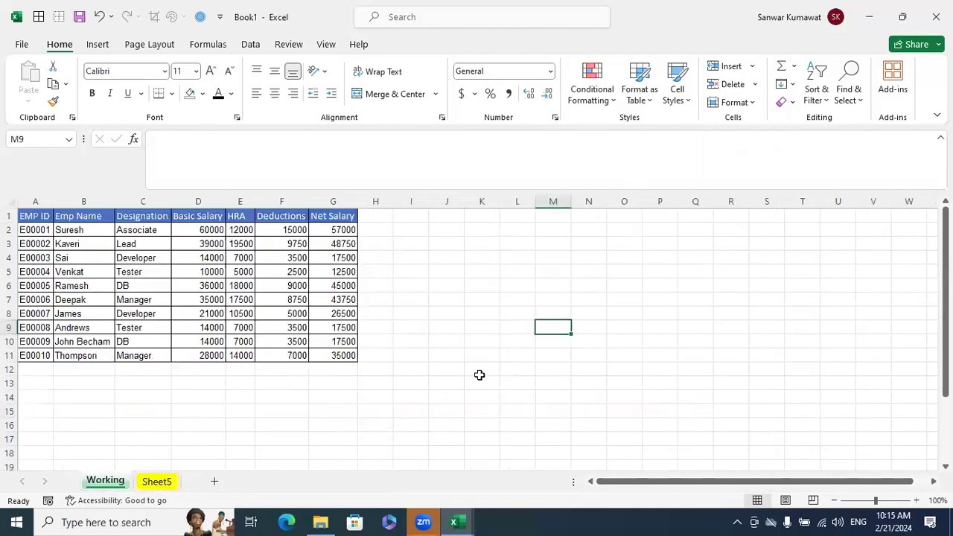
click(754, 103)
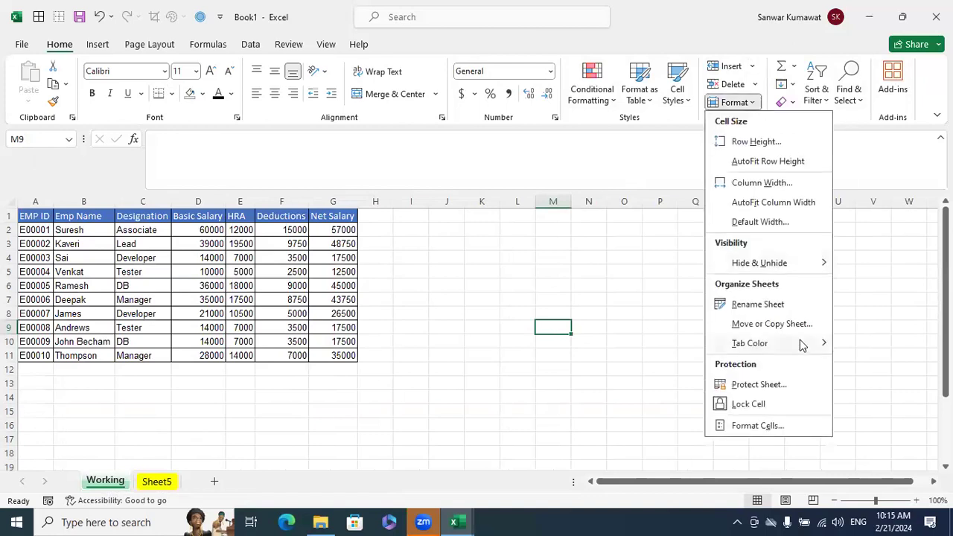
mouse_move(802, 345)
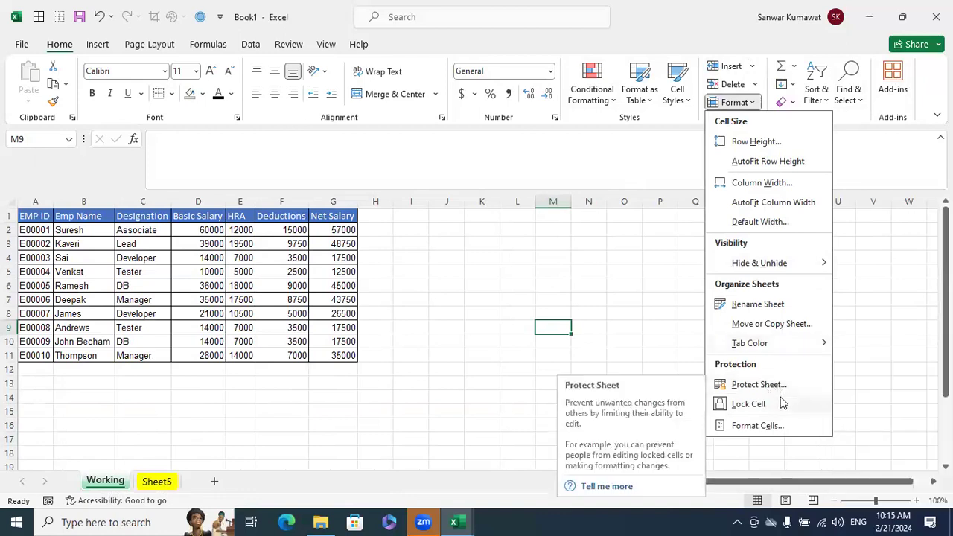
click(299, 49)
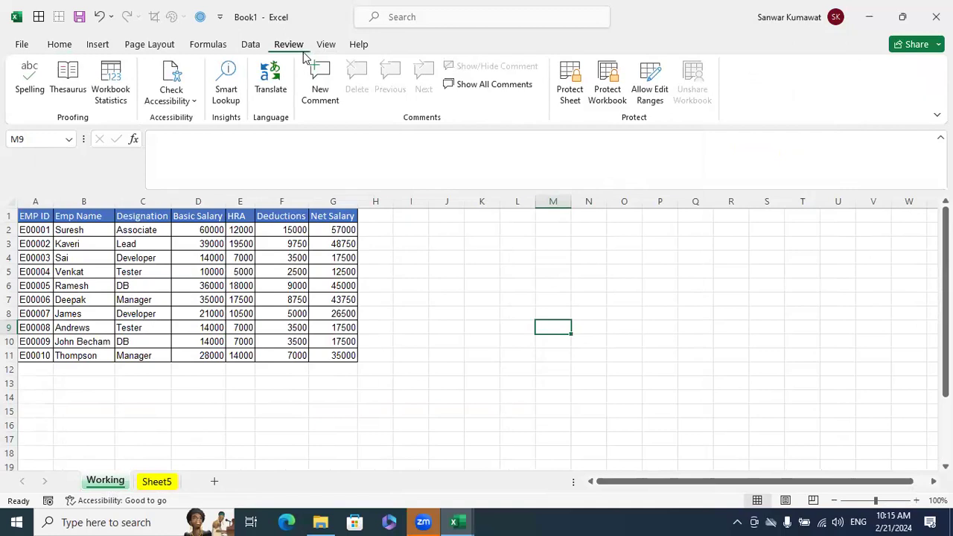
click(62, 45)
click(745, 102)
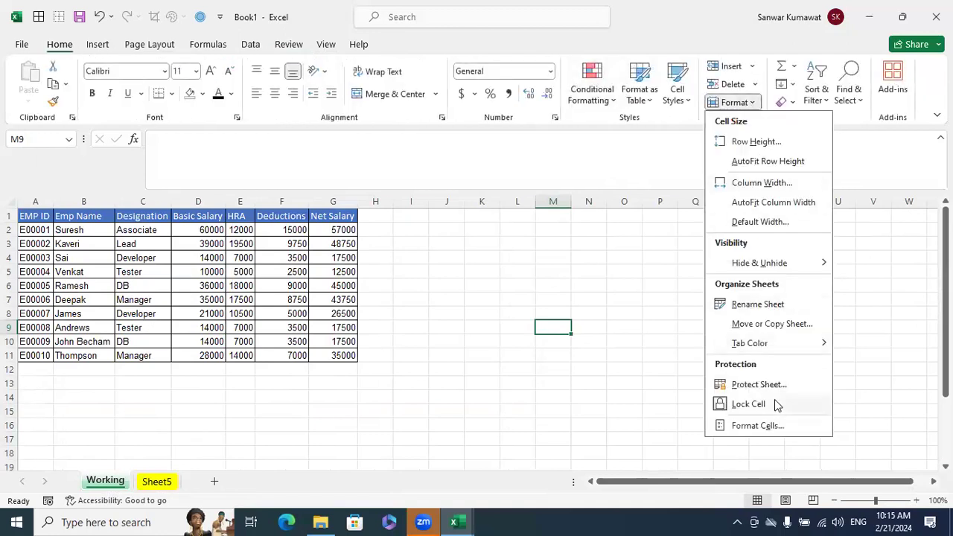
Step: Open Format Cells for M9, view its Alignment and Border settings, and leave without applying changes
click(666, 341)
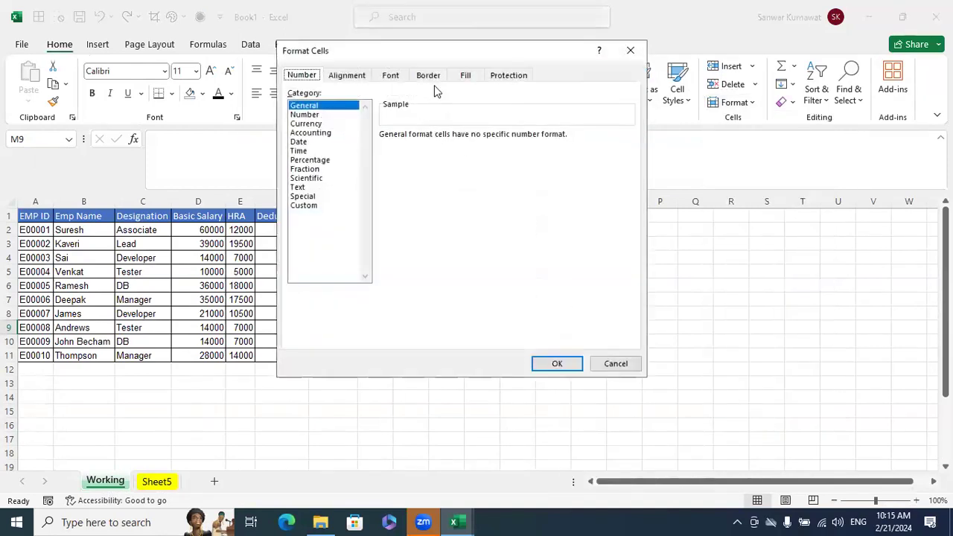
click(367, 77)
click(432, 75)
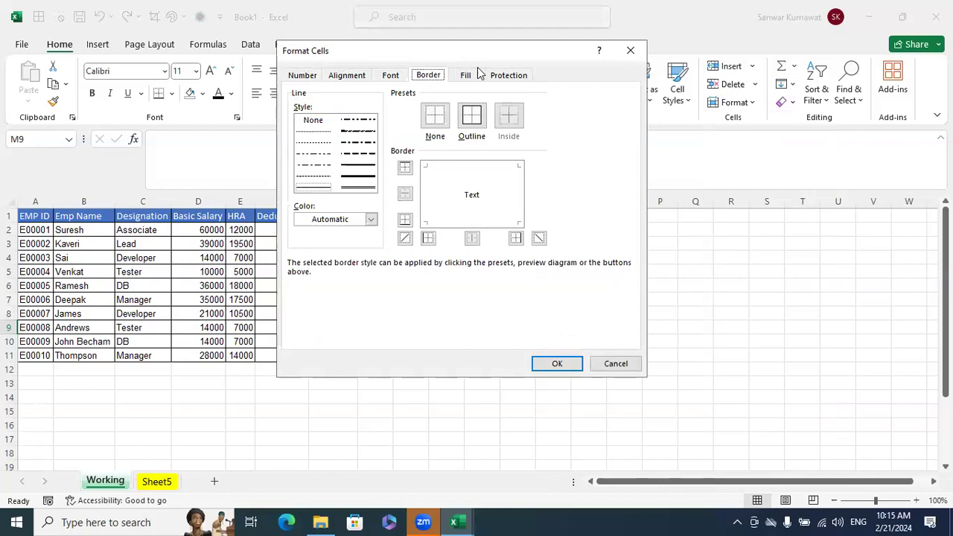
click(615, 363)
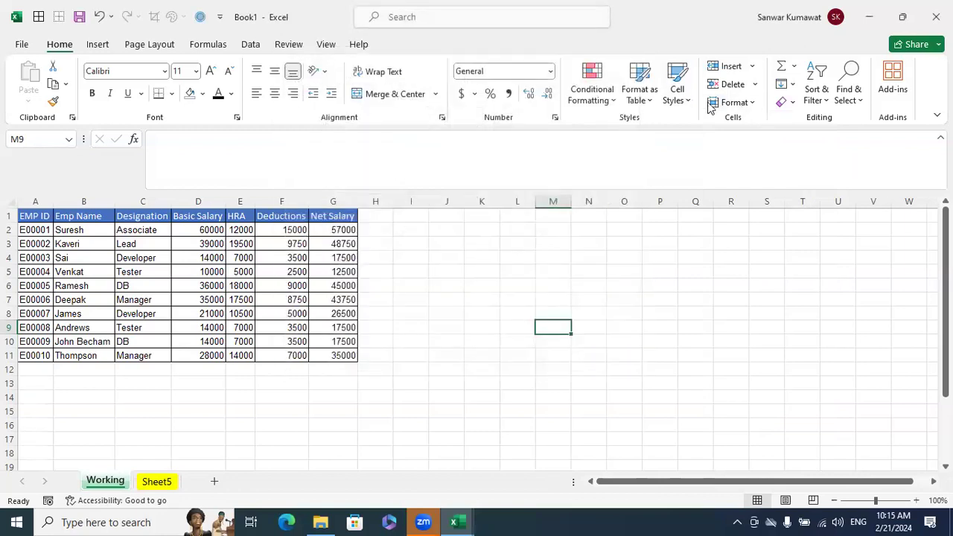
click(795, 67)
click(768, 43)
click(792, 90)
click(747, 28)
drag(27, 216, 333, 355)
click(538, 240)
Step: Enter the text "Excel" in cells L3 and O5 of the Working sheet
click(522, 242)
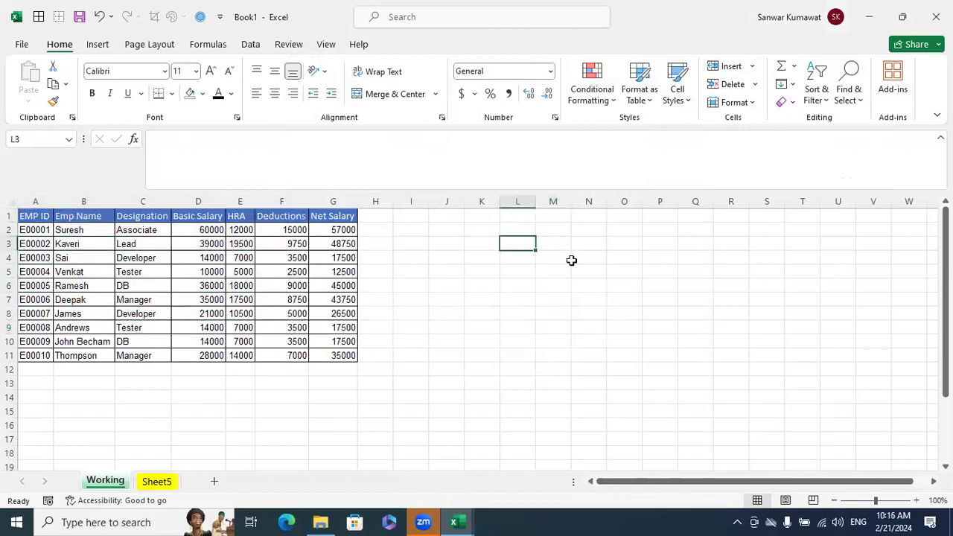
text(Excel)
key(Return)
click(616, 272)
text(Excel)
key(Return)
Step: Format cell O5 with the standard yellow fill and the standard red font color
click(616, 272)
click(201, 94)
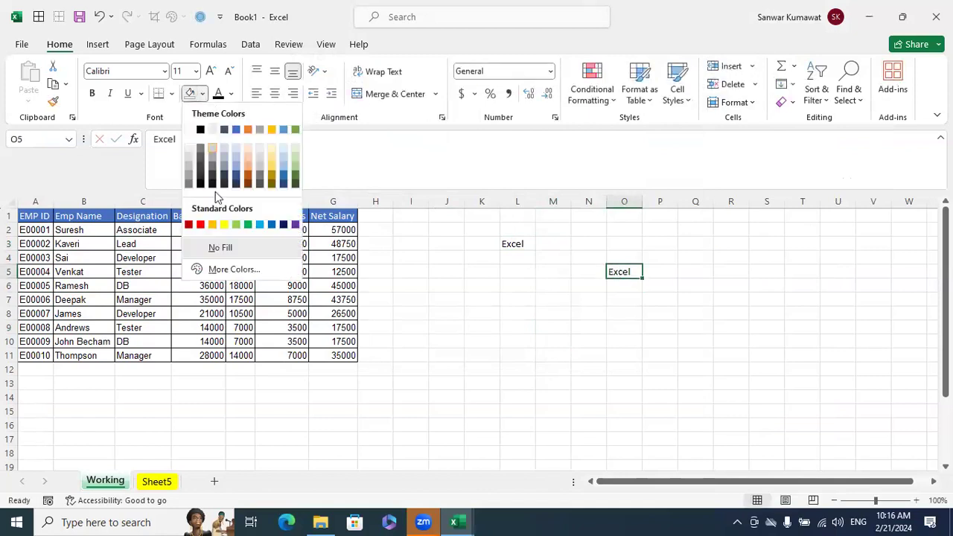
click(224, 224)
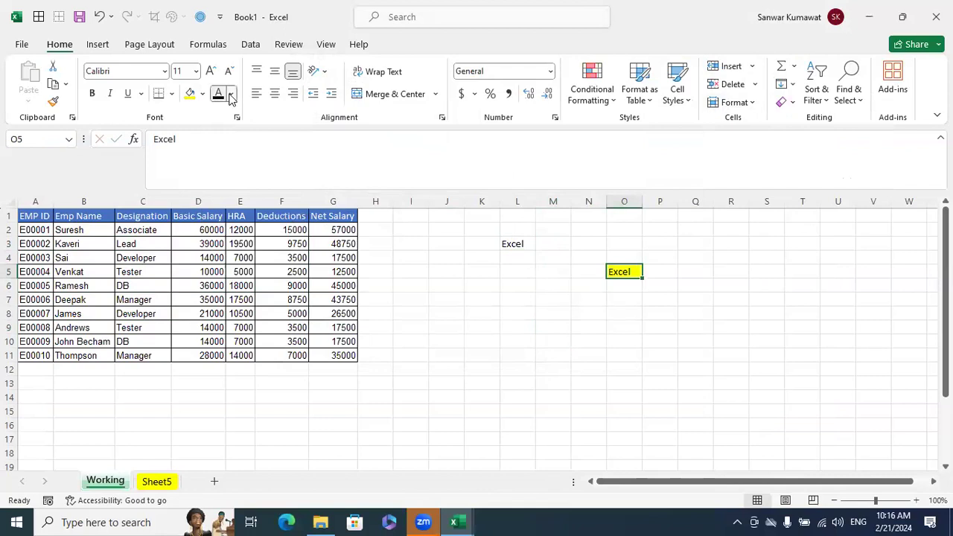
click(230, 93)
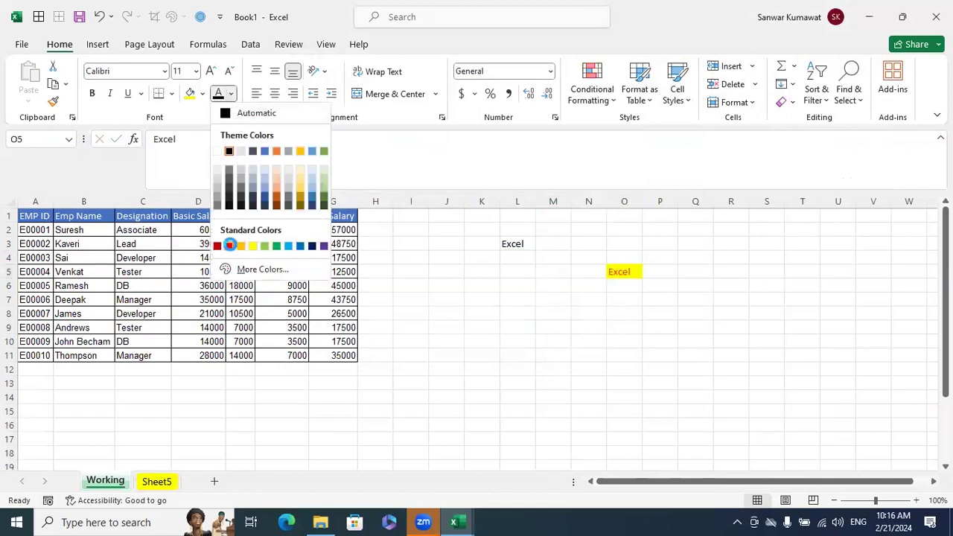
click(229, 246)
Step: Add a note to cell O5 reading "Excel is an application"
key(shift+F2)
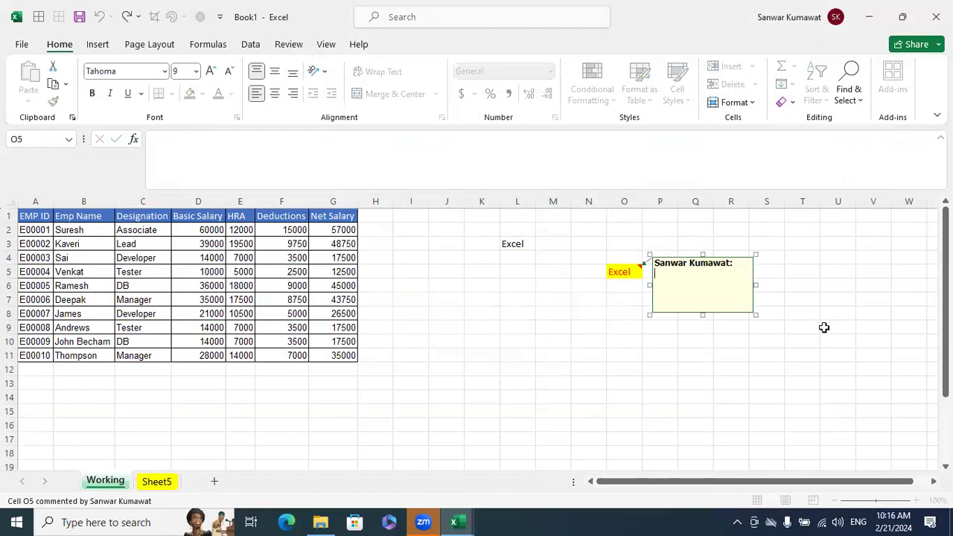
text(Excel is an application)
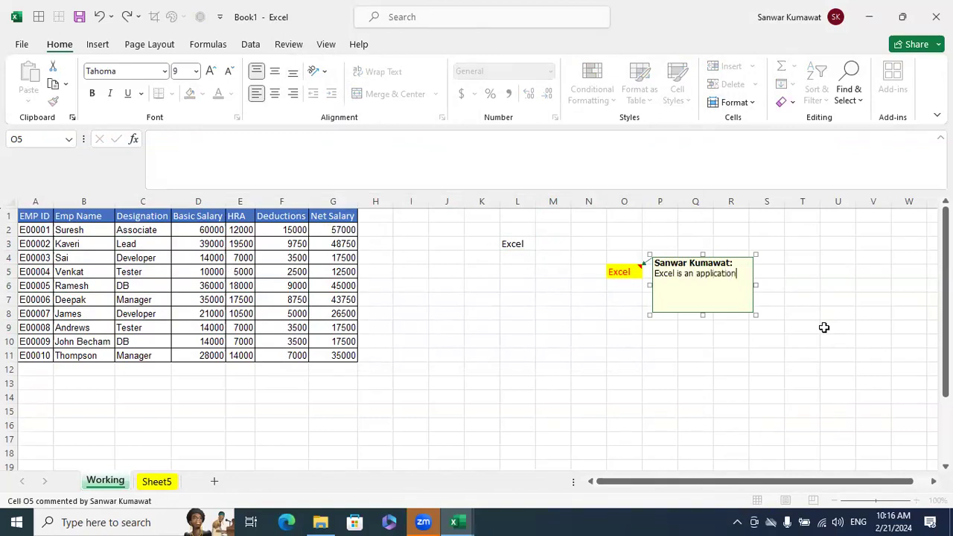
click(810, 355)
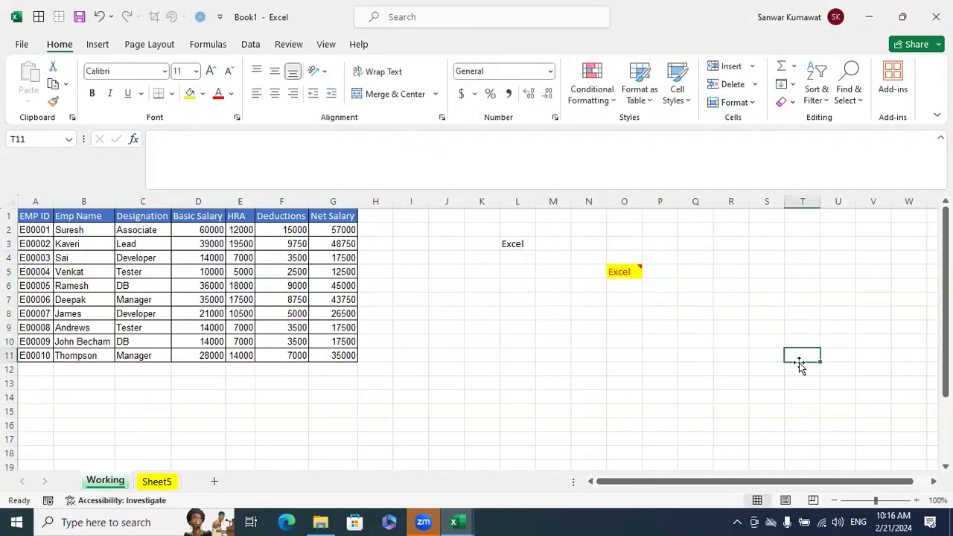
Step: Delete the text in cell L3
click(526, 243)
key(Delete)
click(645, 341)
Step: Delete only the text in cell O5 and undo the deletion
click(630, 274)
key(Delete)
click(662, 298)
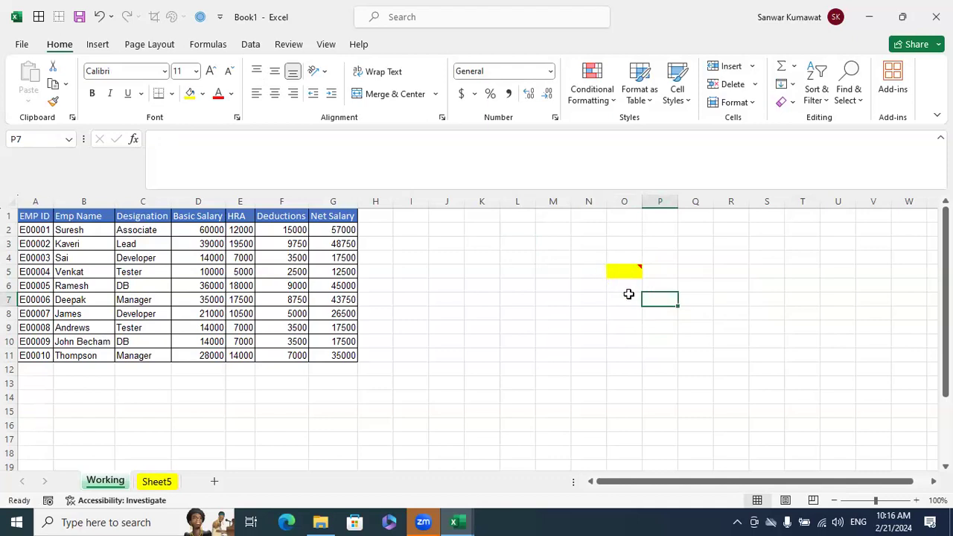
key(ctrl+z)
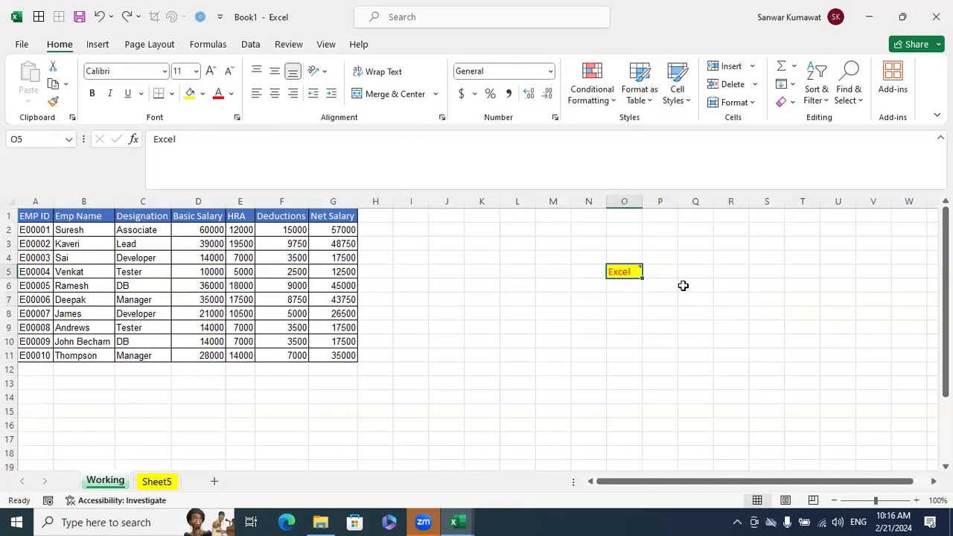
click(684, 286)
Step: Delete the text in O5 again, view the cell's attached note, and undo the deletion
click(621, 273)
key(Delete)
click(689, 320)
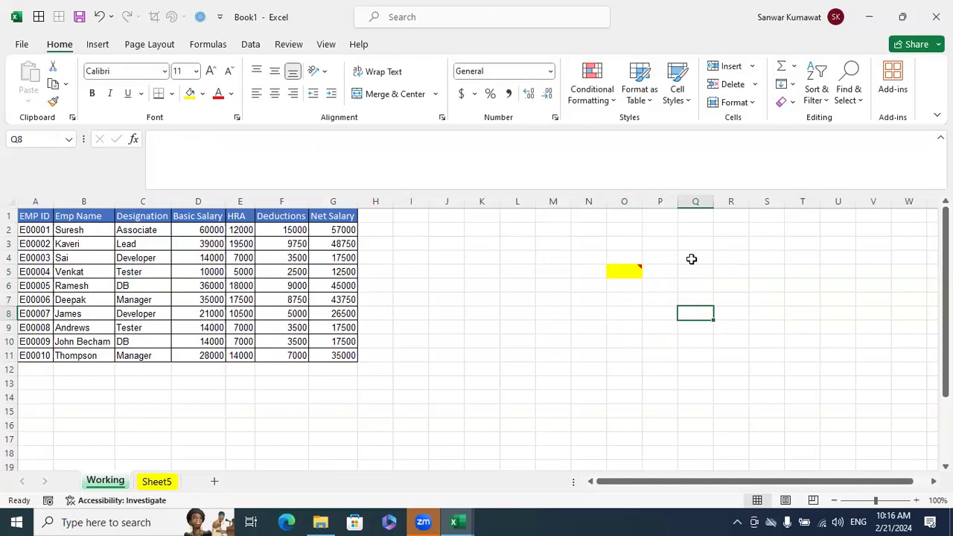
mouse_move(627, 276)
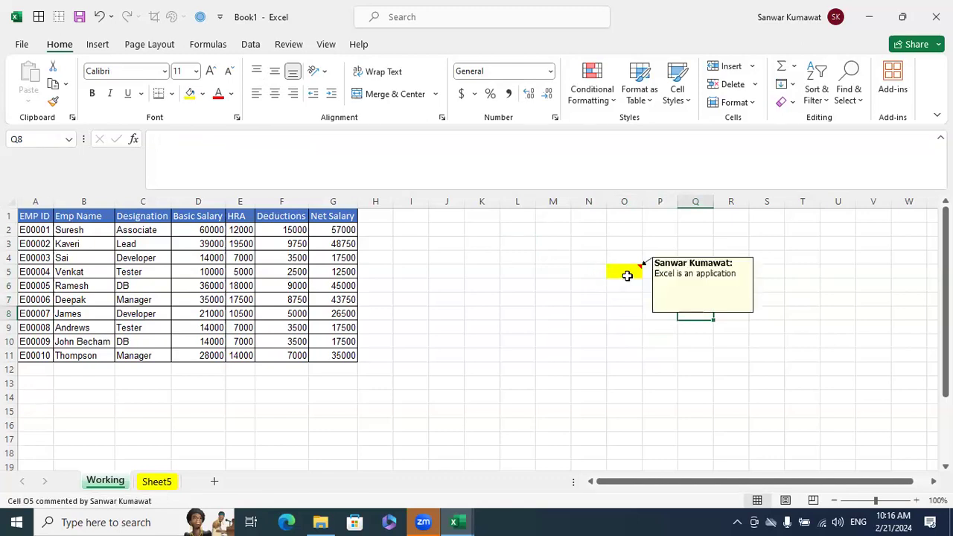
key(ctrl+z)
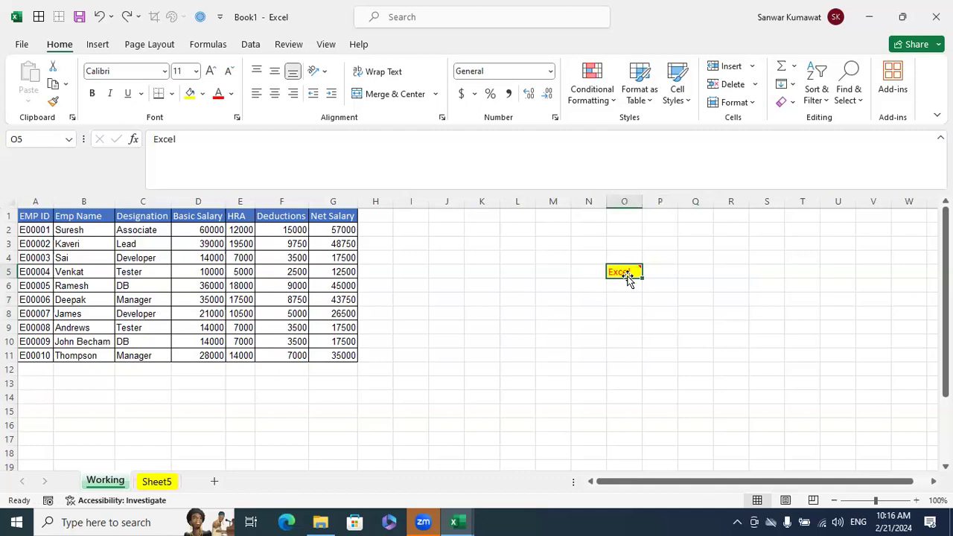
Step: Apply Clear All to cell O5 and undo the clearing
click(788, 104)
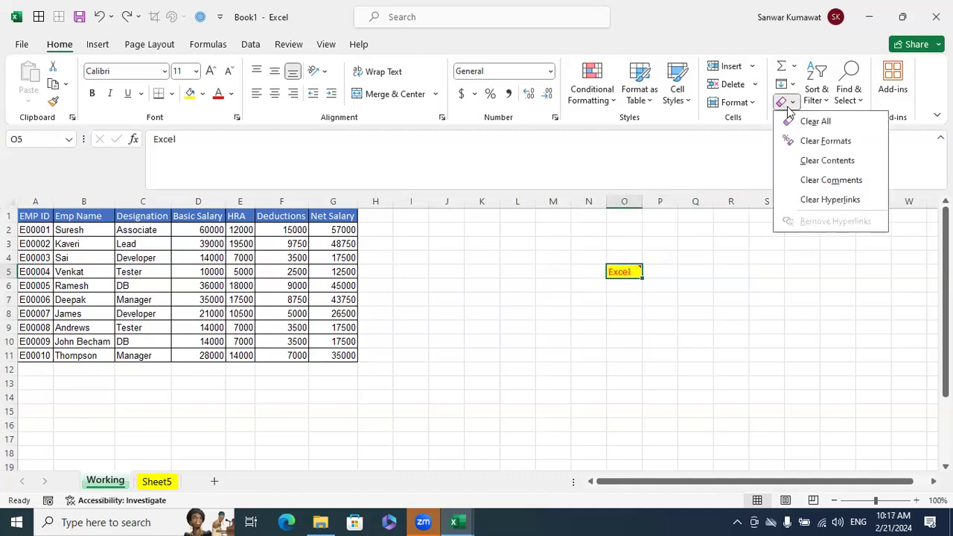
click(806, 122)
click(743, 324)
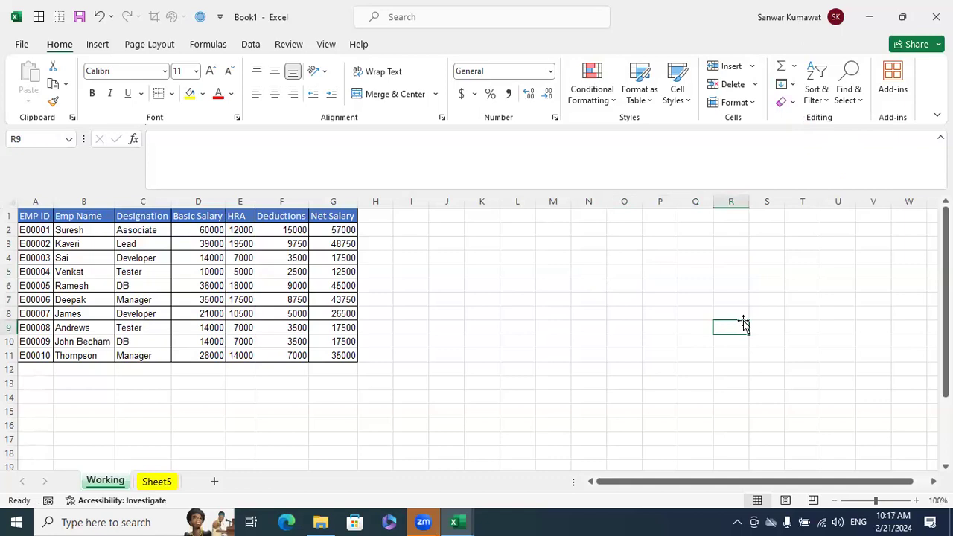
key(ctrl+z)
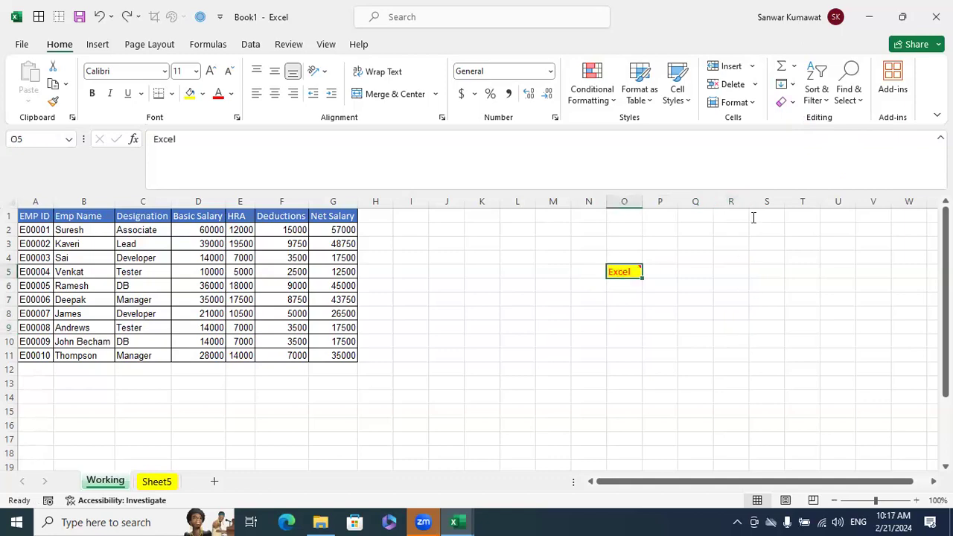
Step: Clear only the formats of cell O5 and undo the change
click(794, 104)
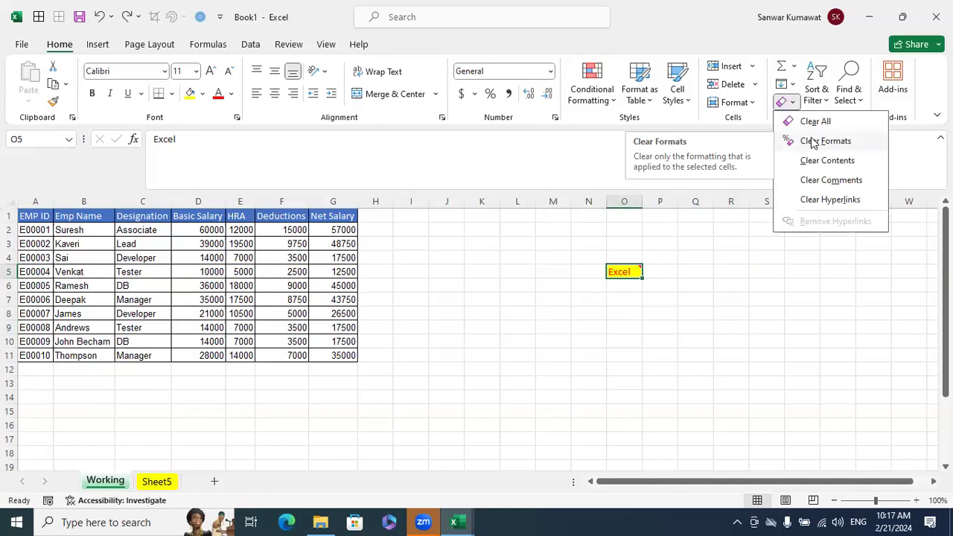
click(813, 141)
click(740, 339)
key(ctrl+z)
Step: Clear only the comment attached to cell O5 and undo the removal
click(787, 102)
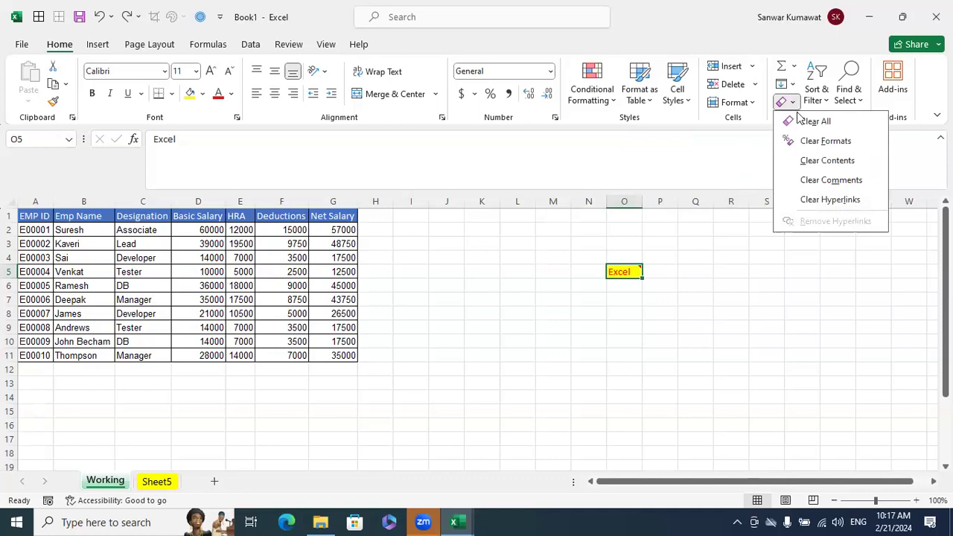
click(830, 186)
click(811, 330)
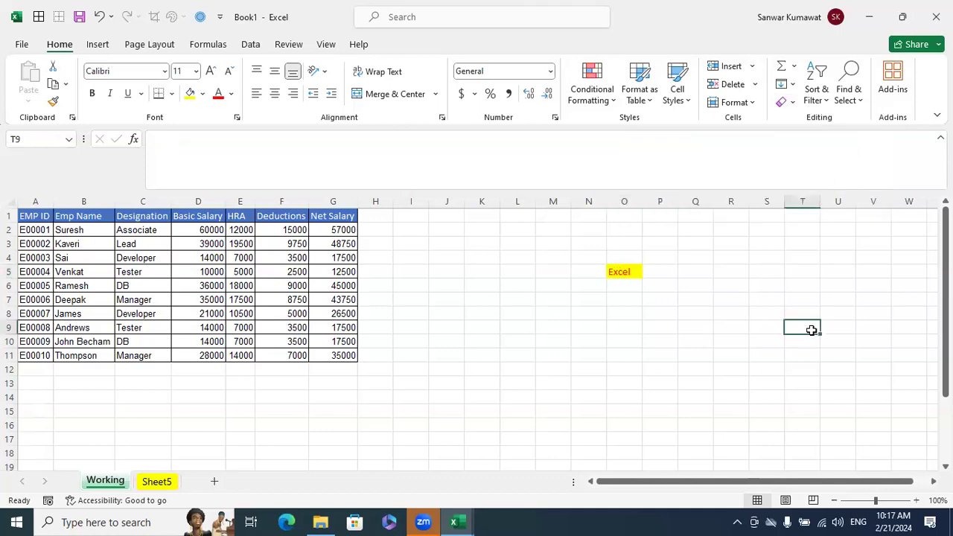
click(624, 272)
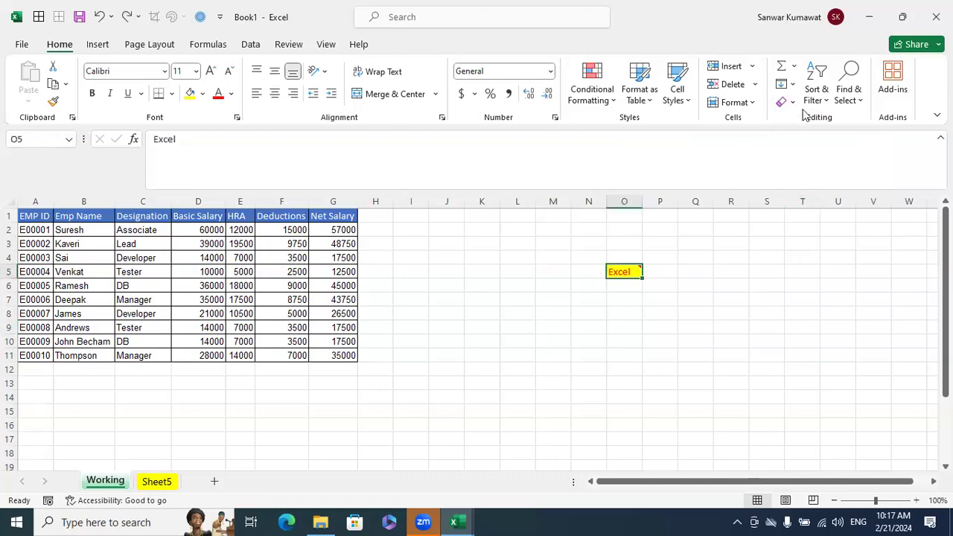
Step: Use Clear Contents on cell O5 and undo it
click(787, 102)
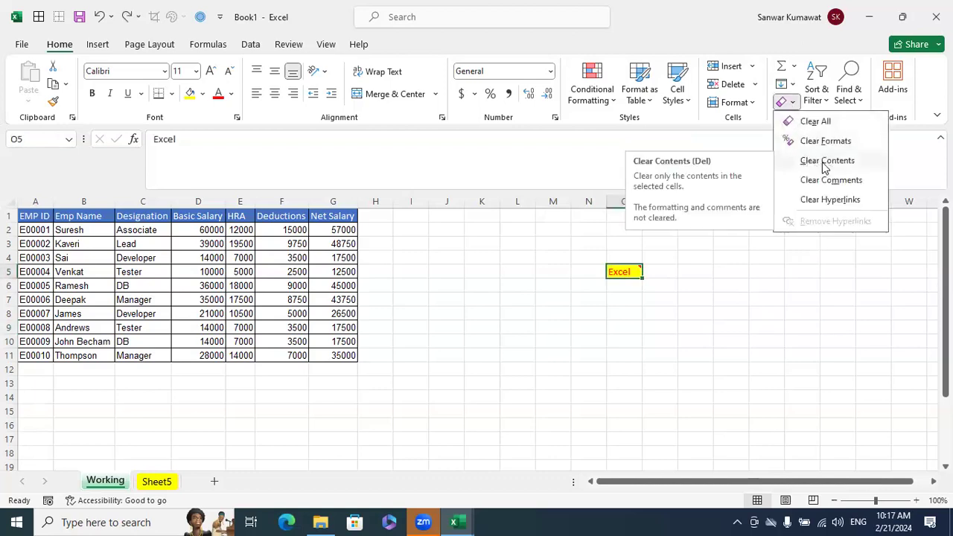
click(827, 161)
click(804, 315)
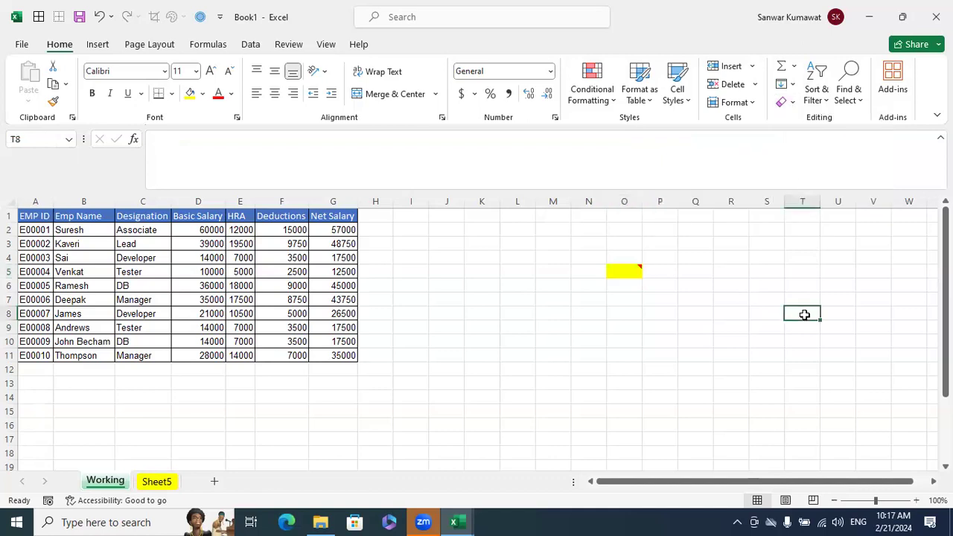
key(ctrl+z)
Step: Clear the text, formatting and note from cell O5 together with Clear All
click(783, 102)
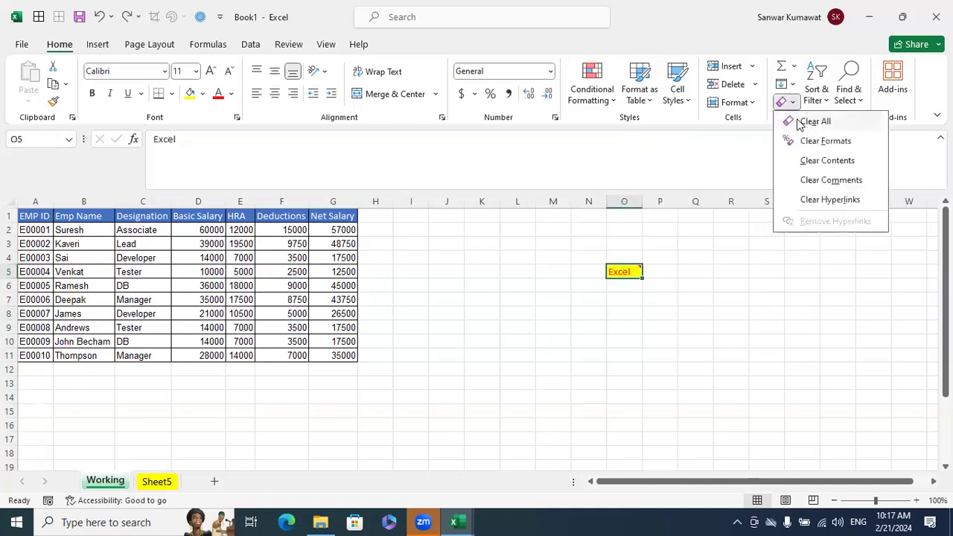
click(815, 123)
click(835, 351)
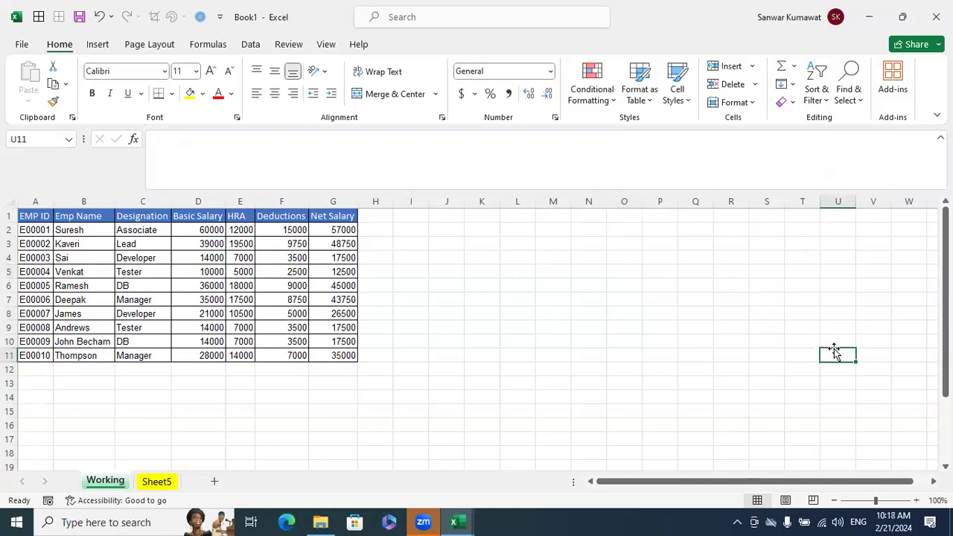
Step: Look over the available sort and filter commands and the Find & Select options
click(823, 98)
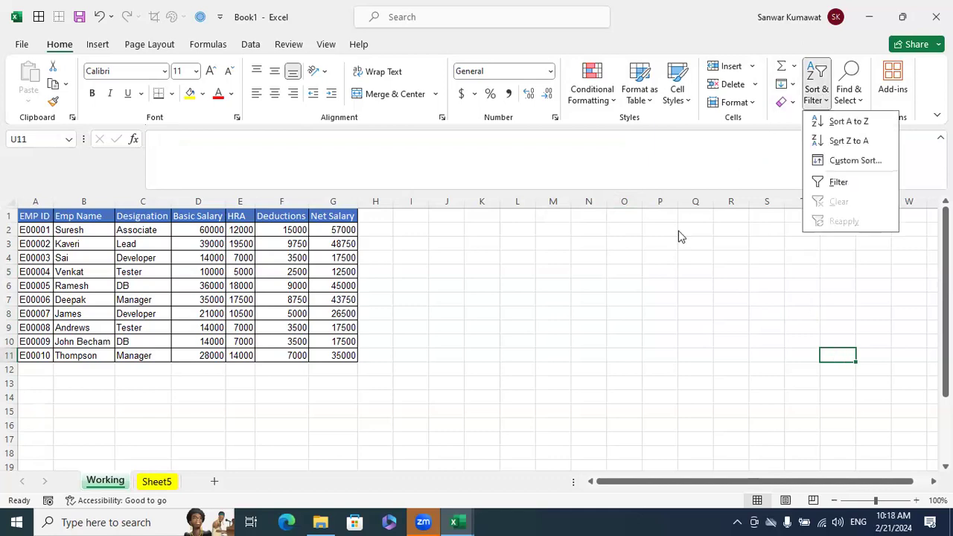
key(Escape)
click(251, 44)
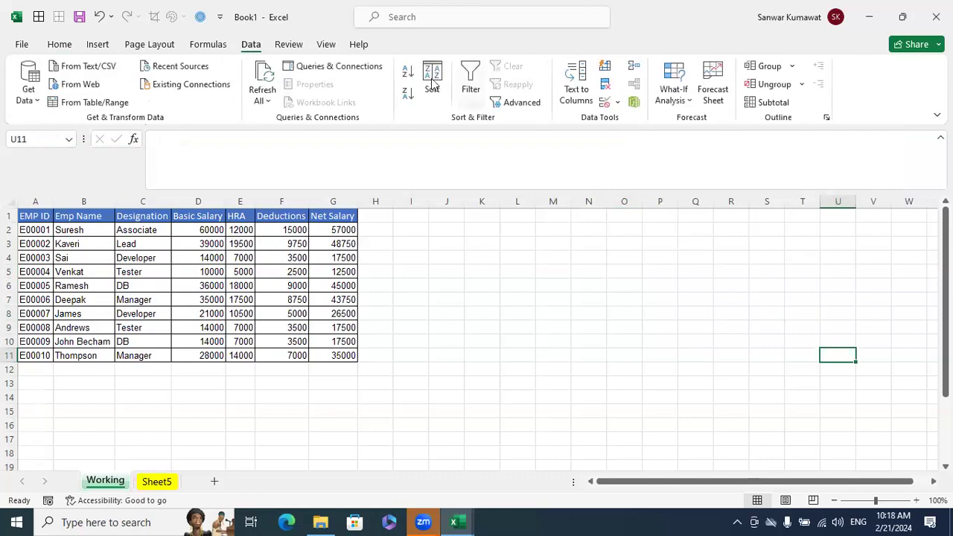
click(61, 46)
click(858, 105)
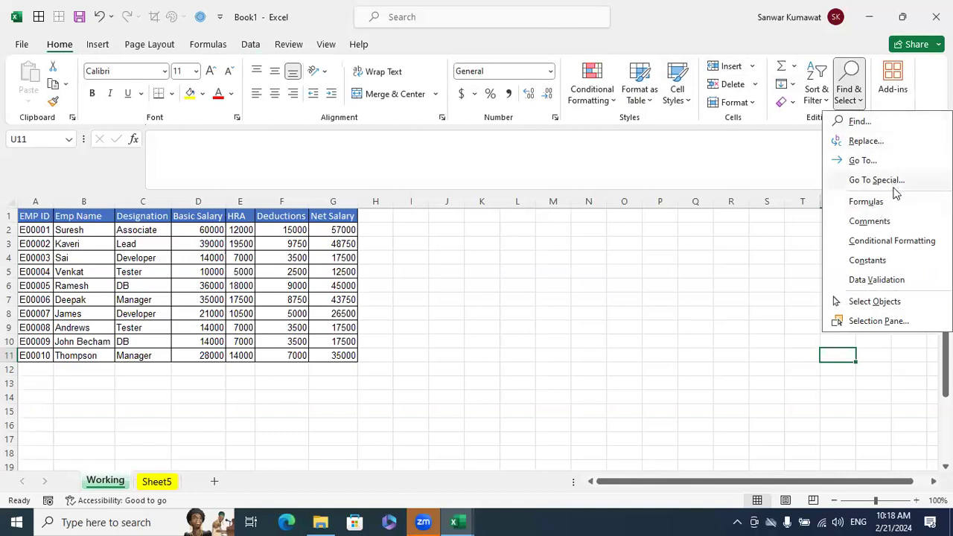
click(672, 300)
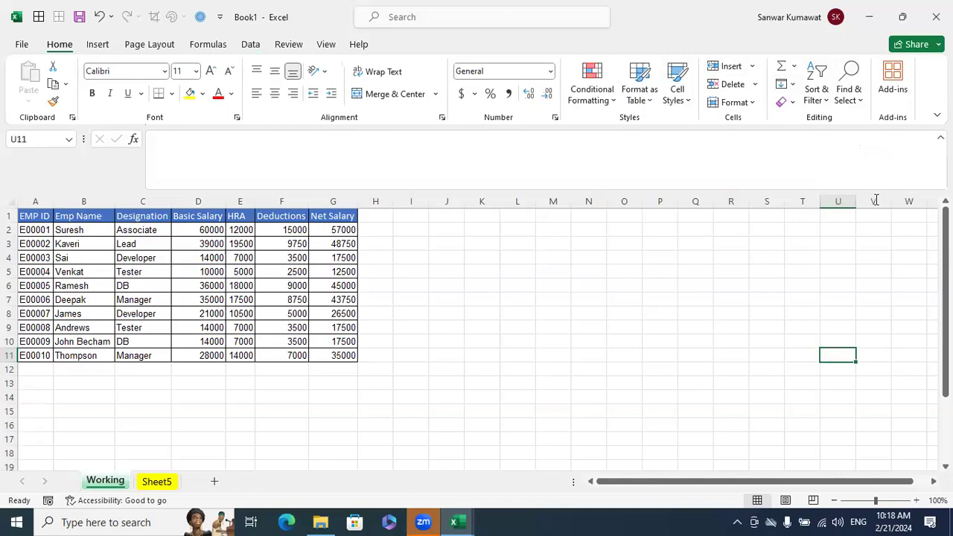
click(856, 104)
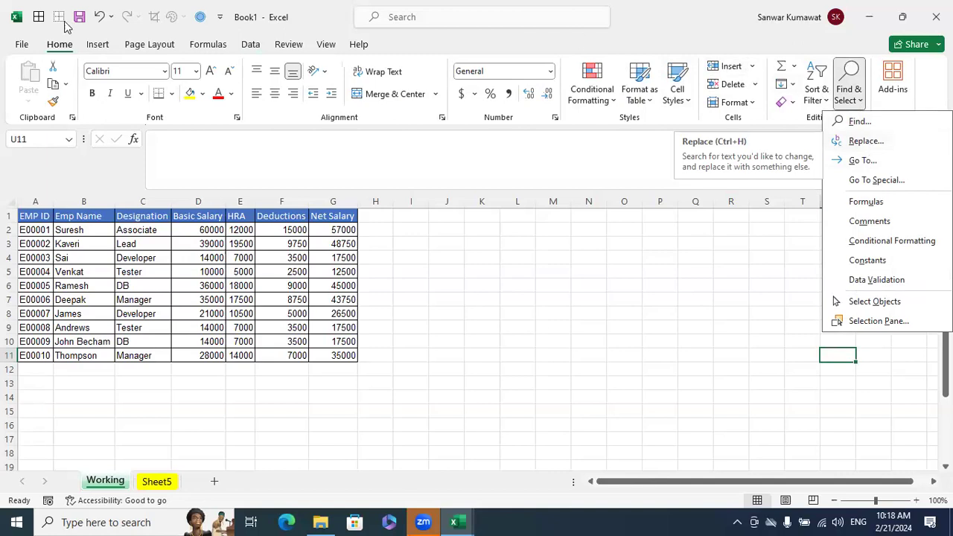
click(579, 276)
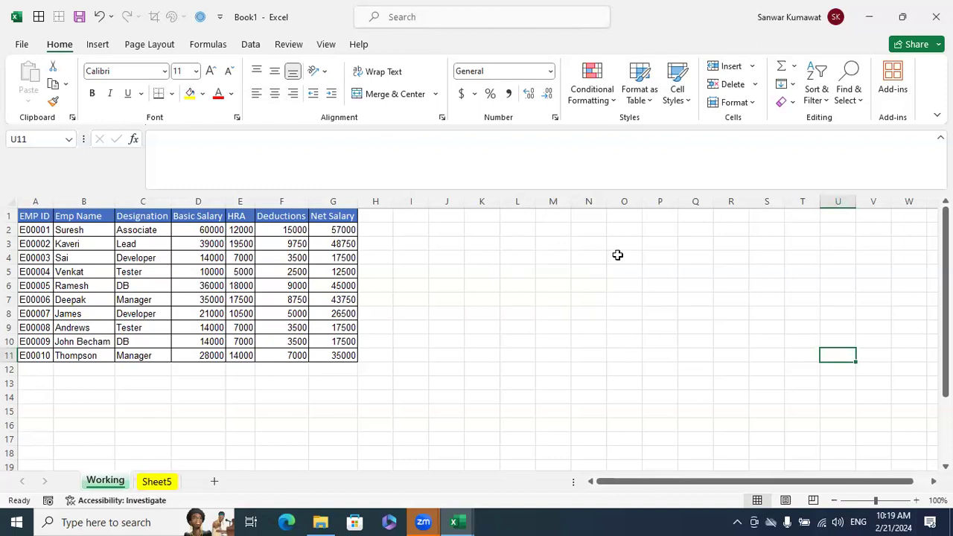
click(617, 254)
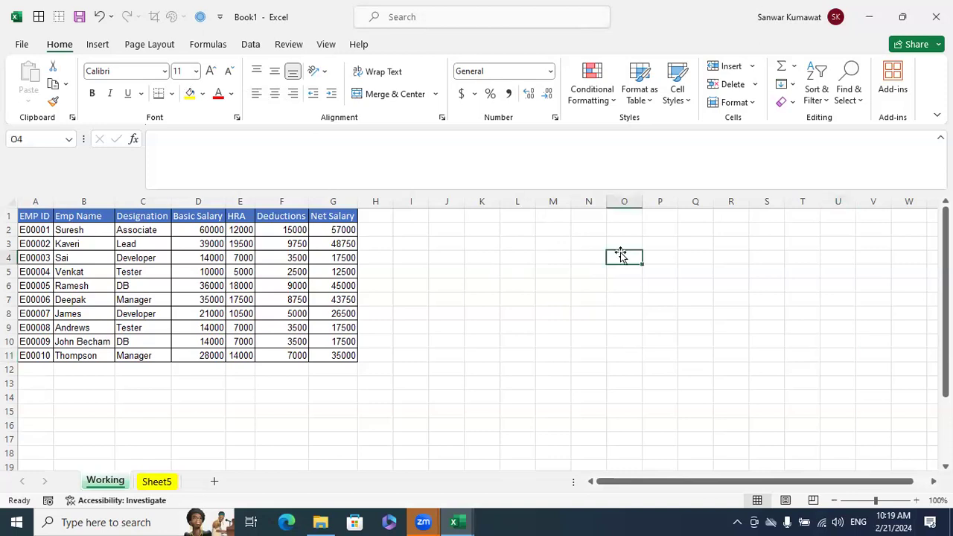
click(613, 291)
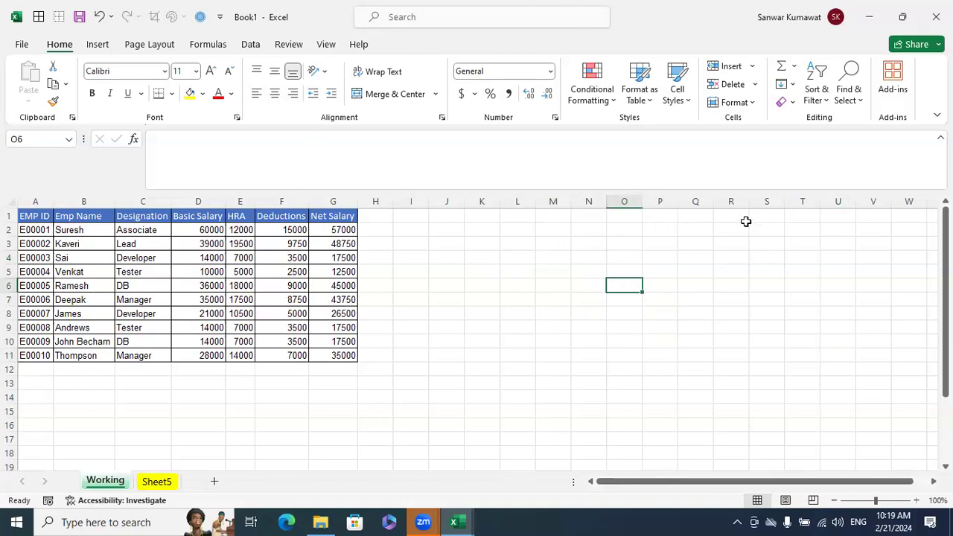
click(611, 309)
Step: Switch to the Excelytics training workbook and bring the Find & Replace sample lists on the Filling sheet into view
mouse_move(456, 521)
click(406, 470)
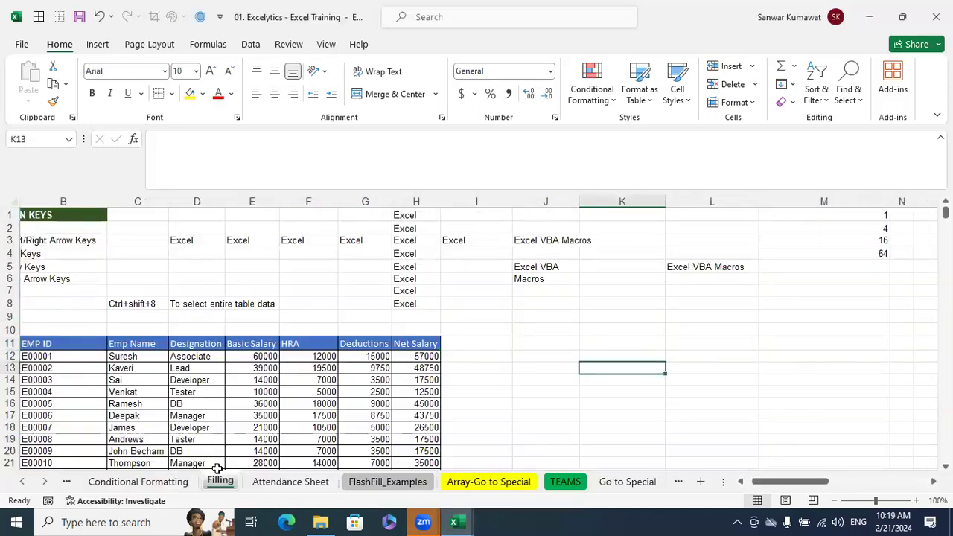
drag(778, 481, 867, 479)
scroll(766, 362, down, 1)
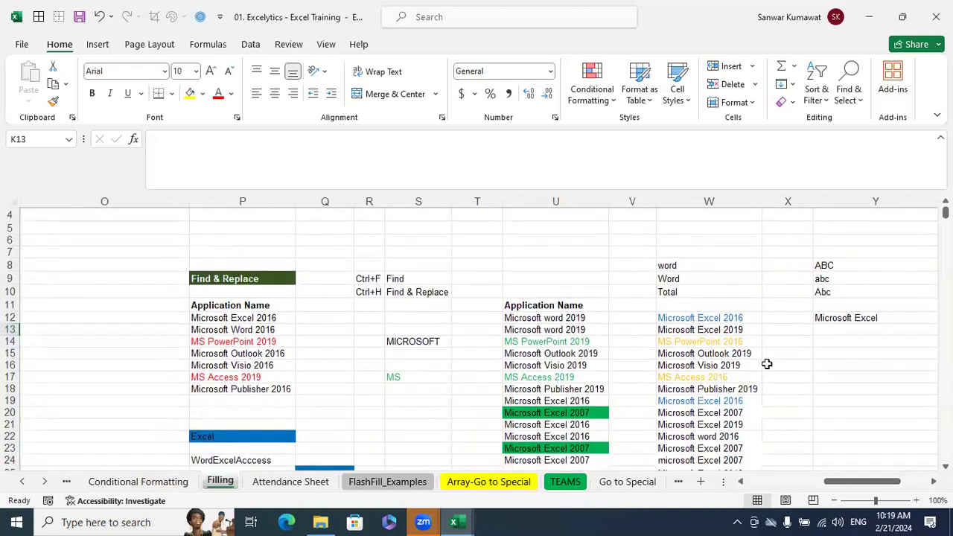
scroll(785, 363, down, 1)
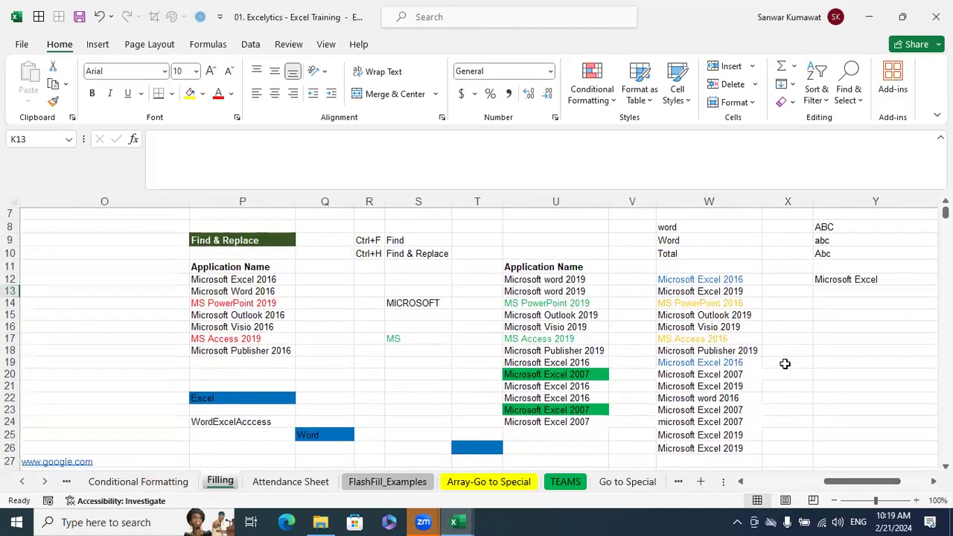
scroll(545, 305, right, 1)
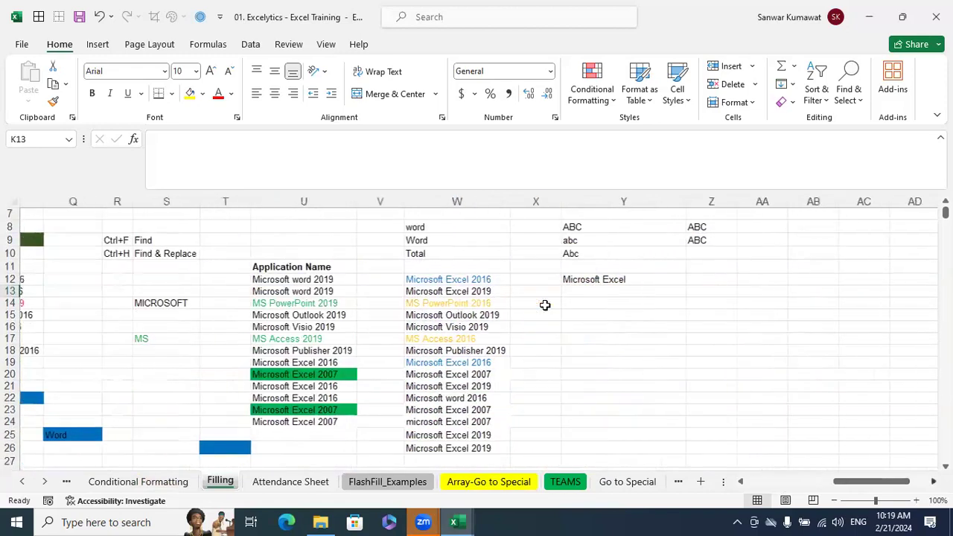
scroll(472, 290, right, 1)
scroll(472, 288, down, 1)
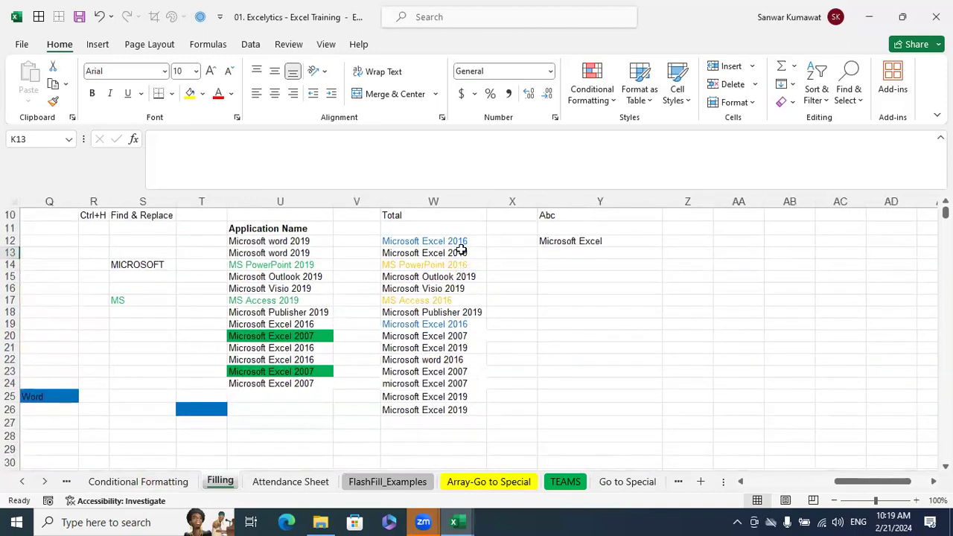
Step: Change the text in cell W24 to "microsoft excel 2007"
drag(459, 242, 474, 411)
click(442, 384)
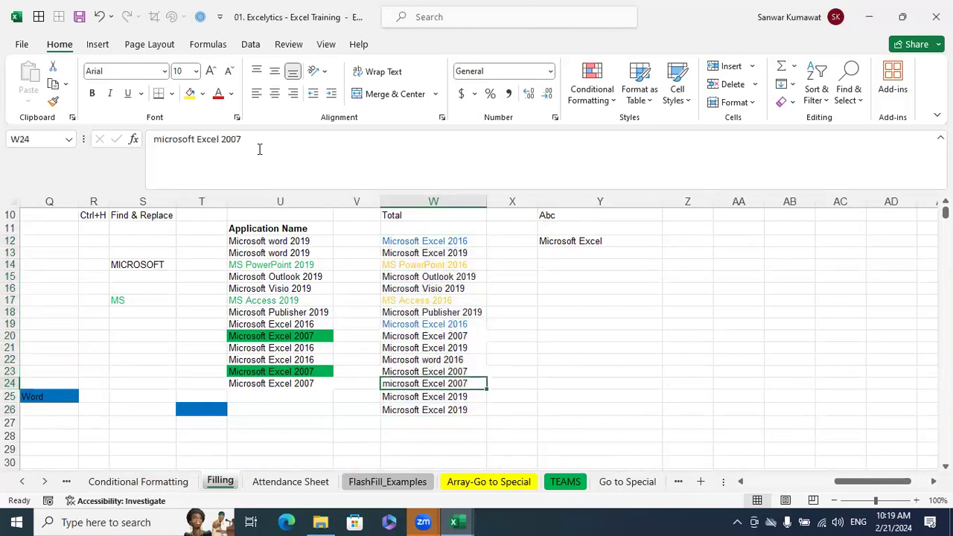
click(197, 139)
key(Delete)
text(e)
key(Return)
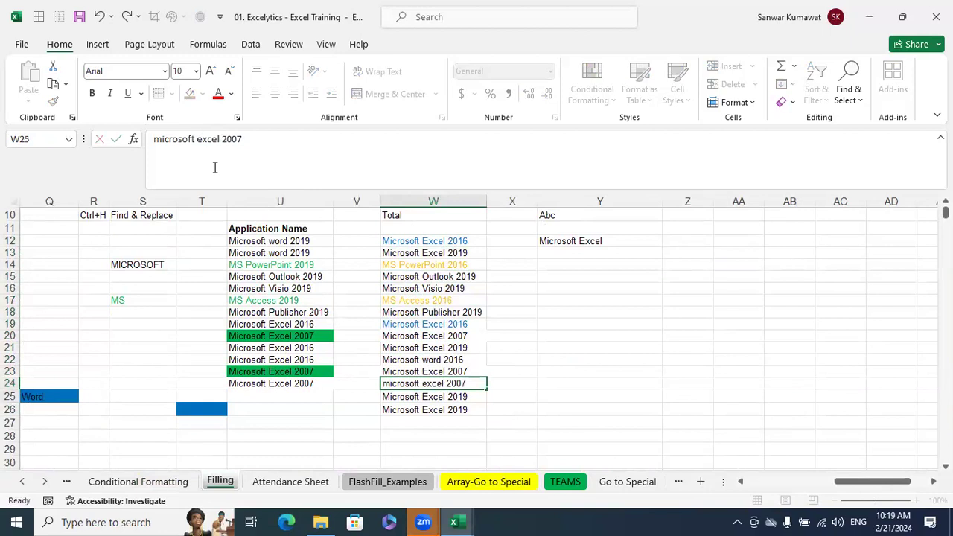
Step: Copy the application names in W12:W16 to Z12 and autofit column Z to the text
drag(458, 242, 451, 288)
key(ctrl+c)
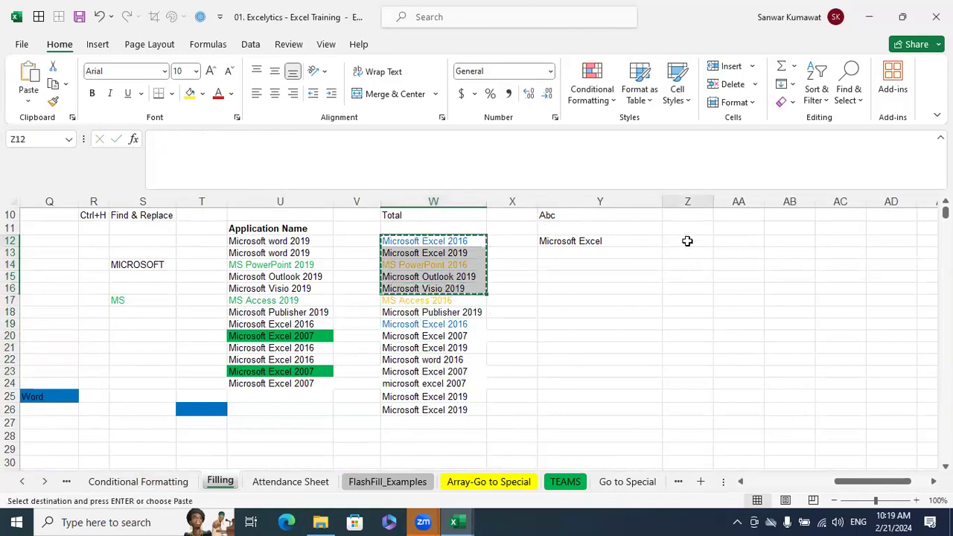
click(686, 243)
key(ctrl+v)
key(Escape)
double_click(711, 202)
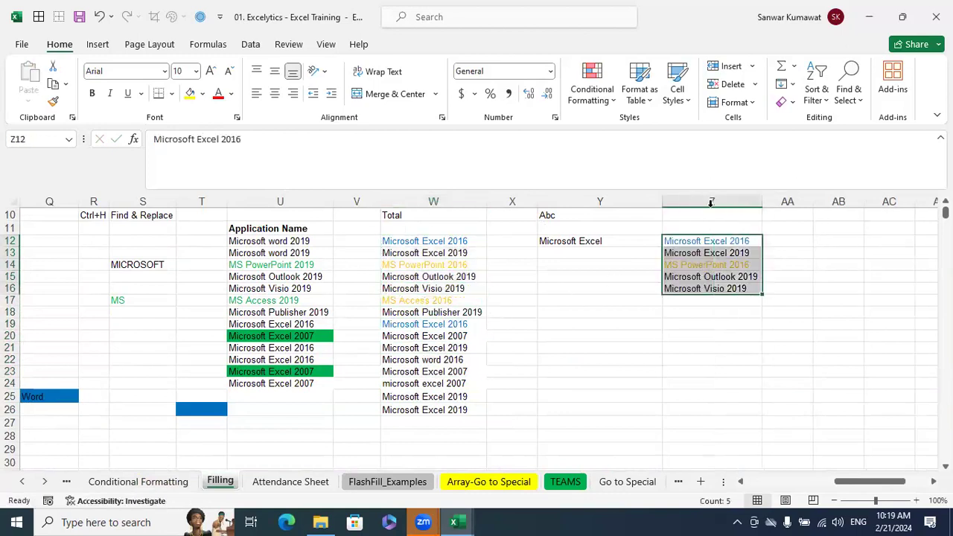
Step: Copy cell Z13 into Z17 and change the copy to "Microsoft excel 2019"
click(711, 253)
key(ctrl+c)
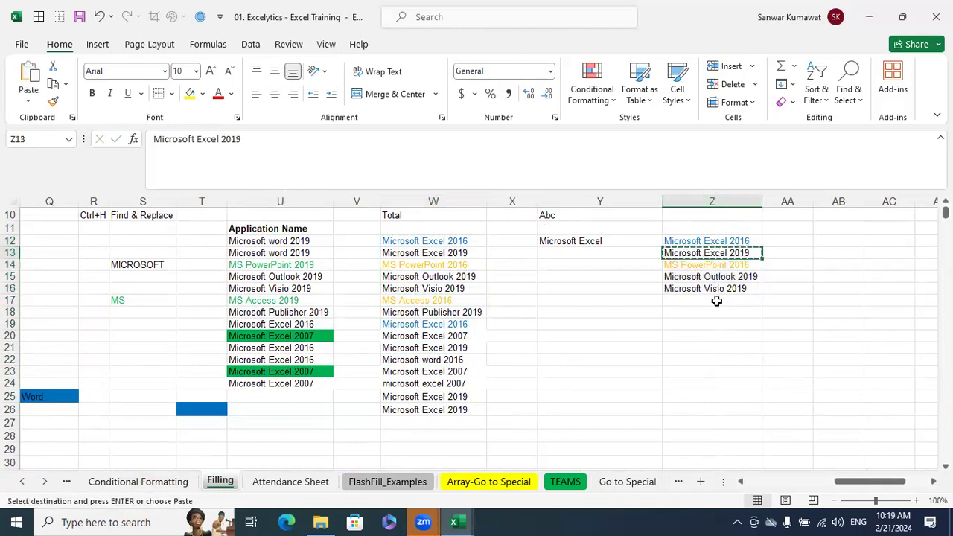
click(714, 300)
key(ctrl+v)
key(Escape)
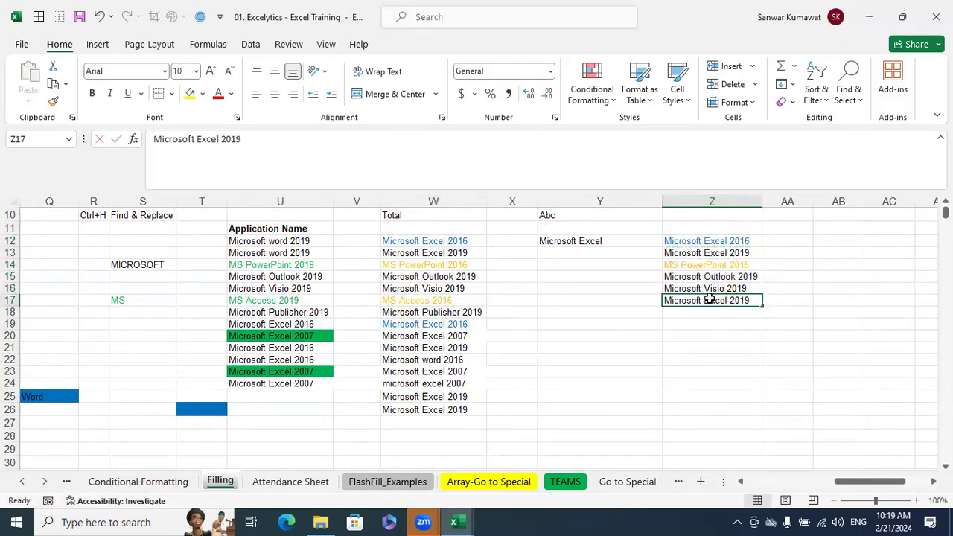
double_click(711, 299)
key(BackSpace)
text(e)
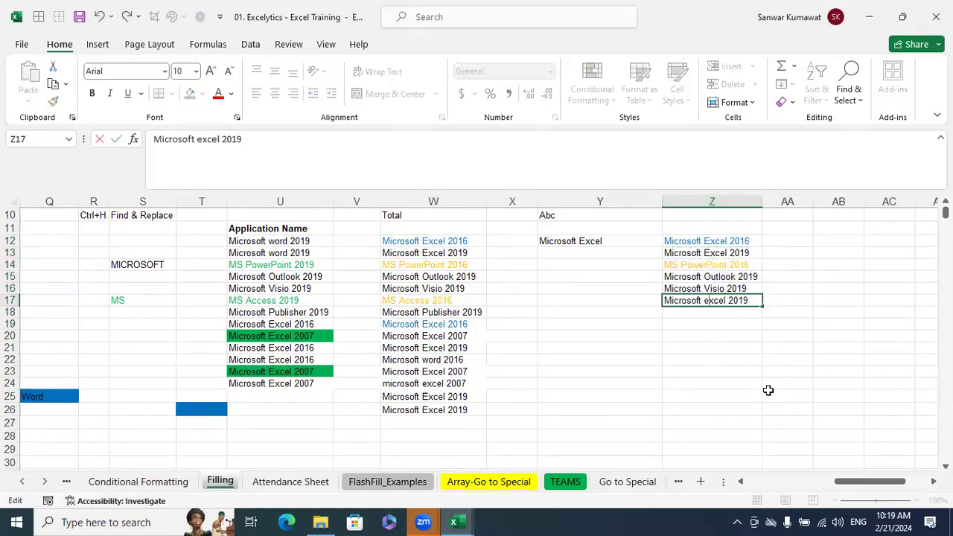
key(Return)
click(767, 393)
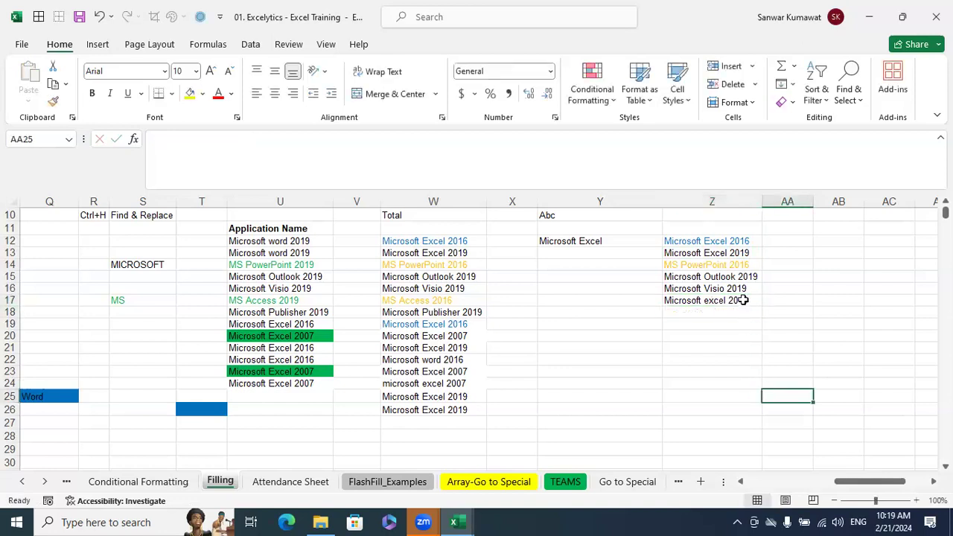
Step: Compare the capitalisation of the word Excel in cells Z12, Z13 and Z17
drag(714, 240, 709, 297)
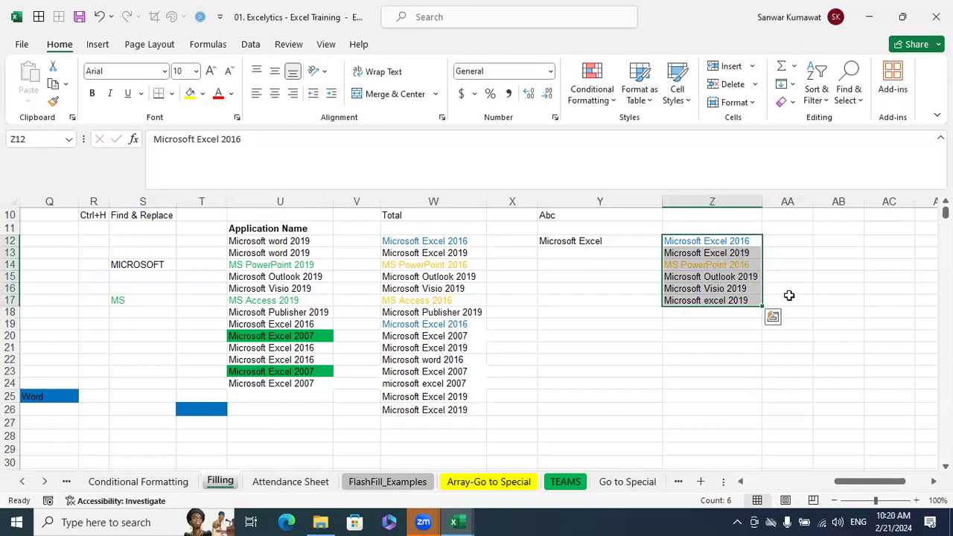
click(719, 242)
click(715, 252)
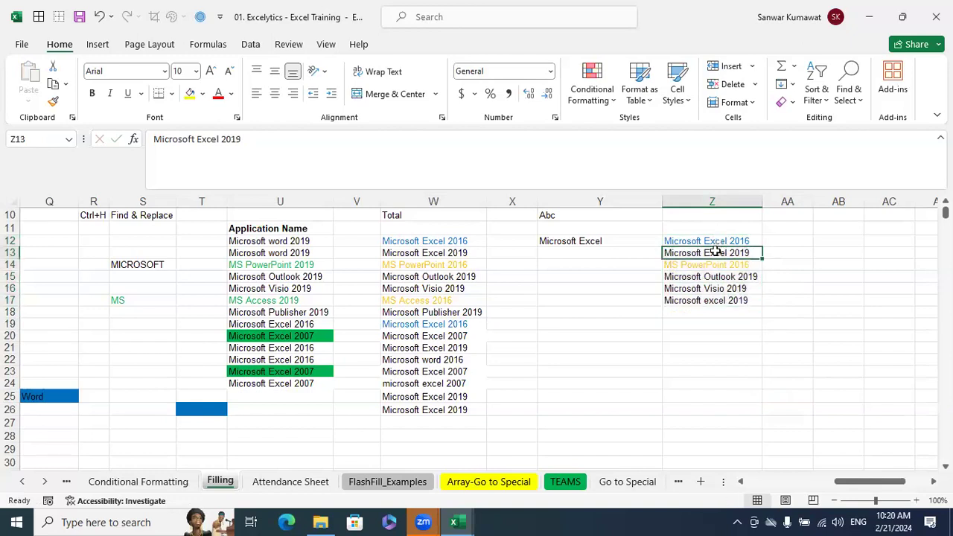
click(712, 299)
click(728, 244)
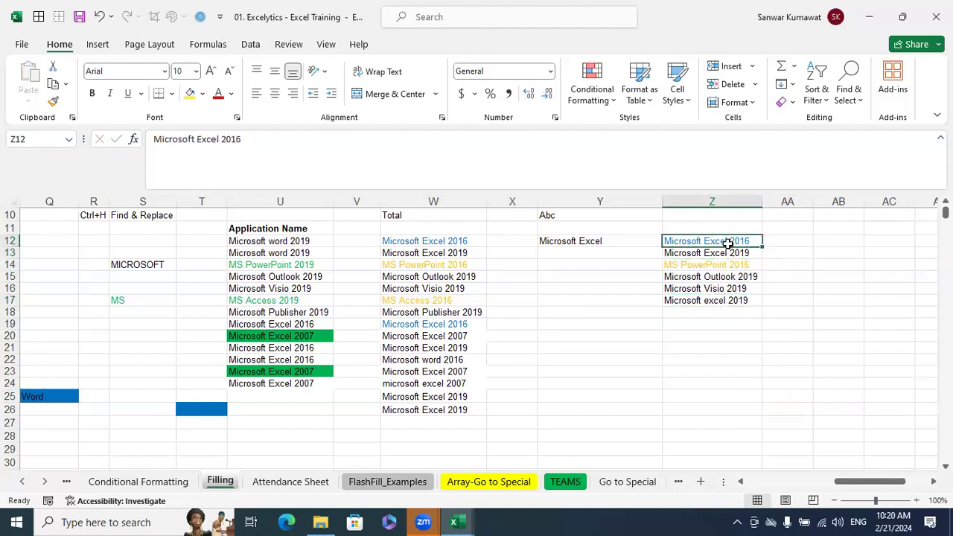
click(717, 300)
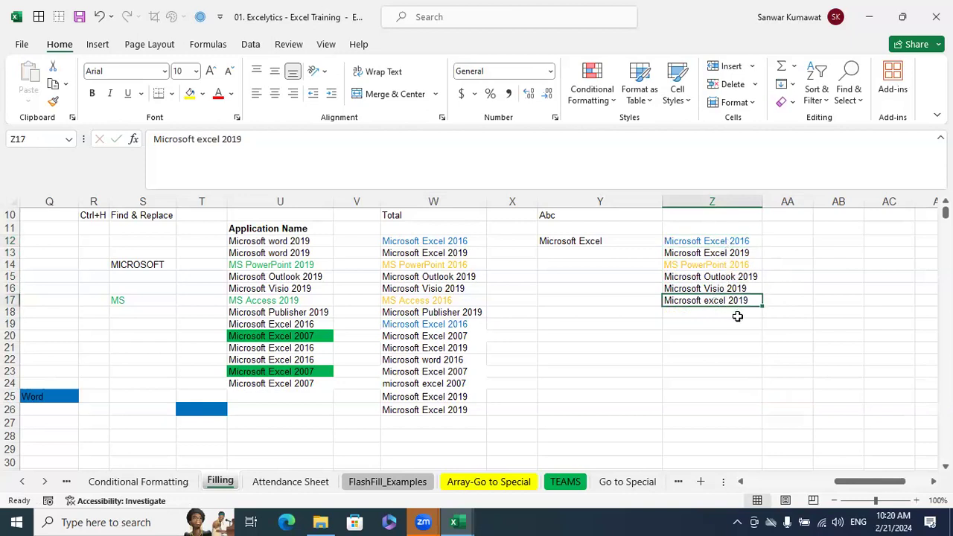
click(722, 242)
click(724, 302)
key(Right)
click(734, 240)
Step: Find all occurrences of "Excel" within Z12:Z17 without case matching and enlarge the results list to read it
drag(733, 240, 734, 298)
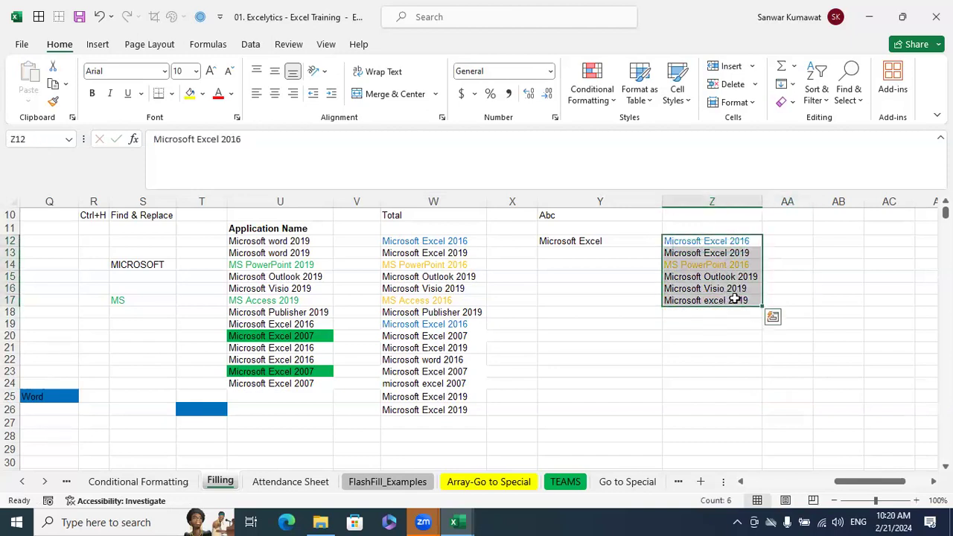
key(ctrl+f)
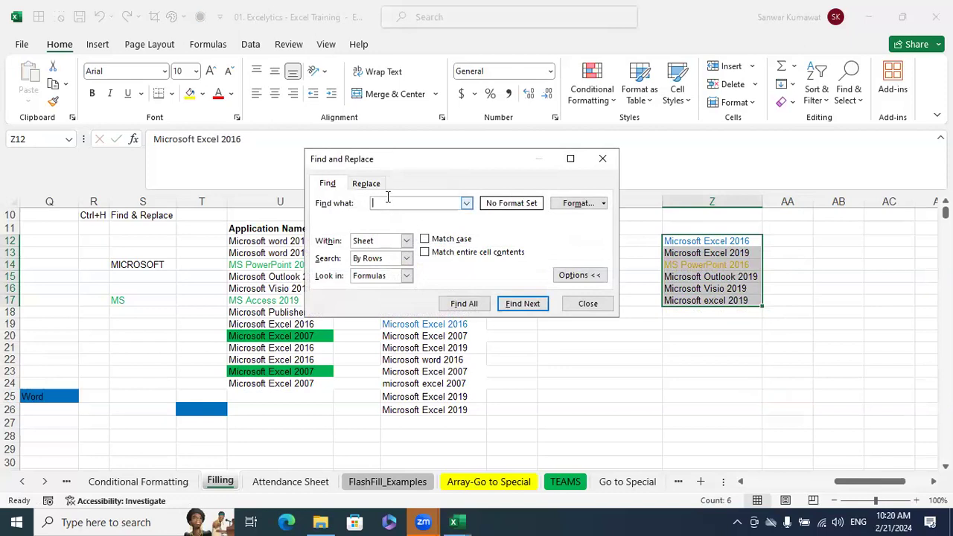
text(Excel)
click(464, 304)
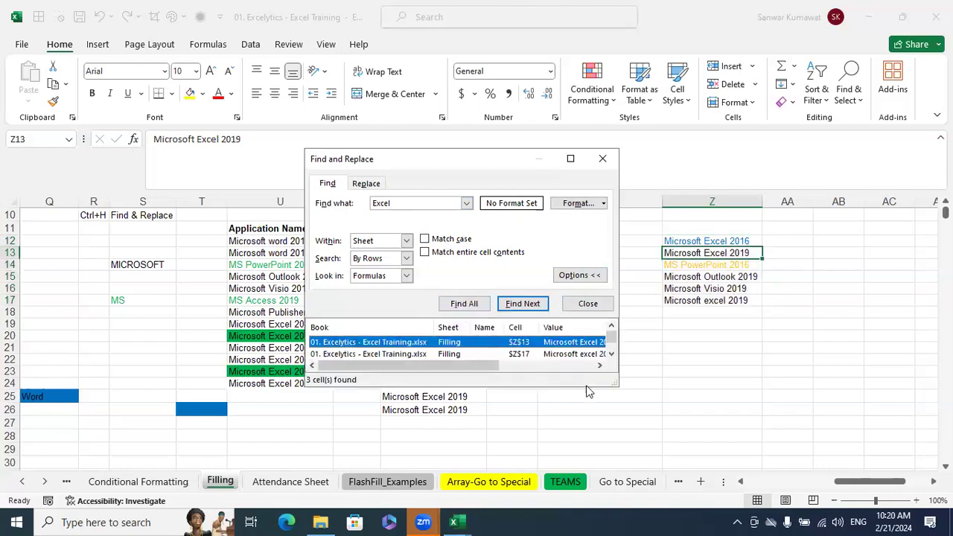
drag(619, 386, 699, 490)
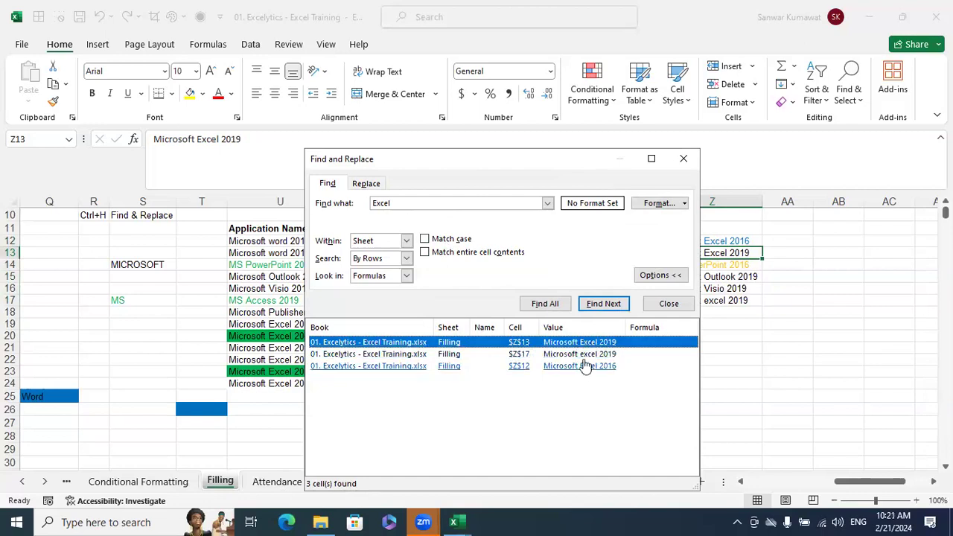
click(679, 156)
Step: Highlight the word Excel inside cell Z12's text to check its letter case, leaving the cell unedited
click(794, 348)
click(723, 242)
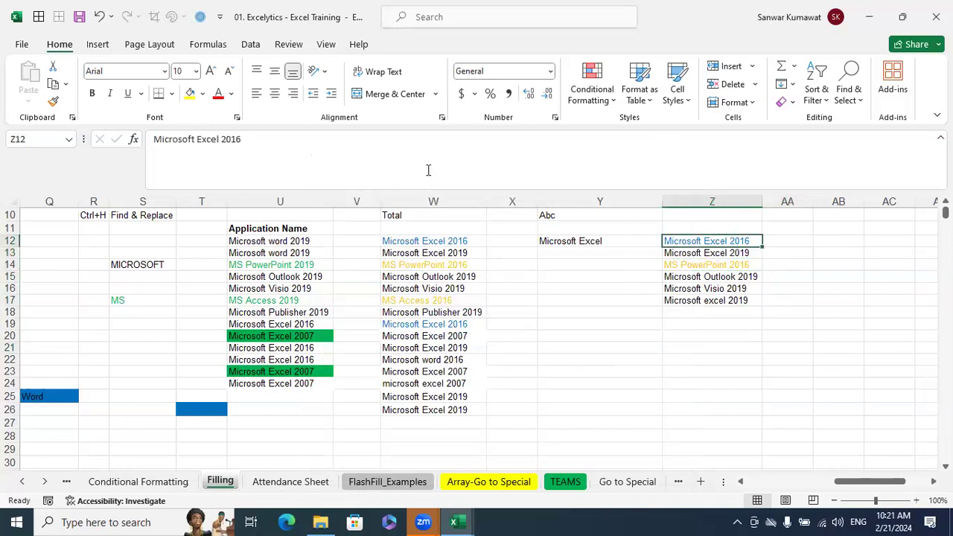
double_click(213, 139)
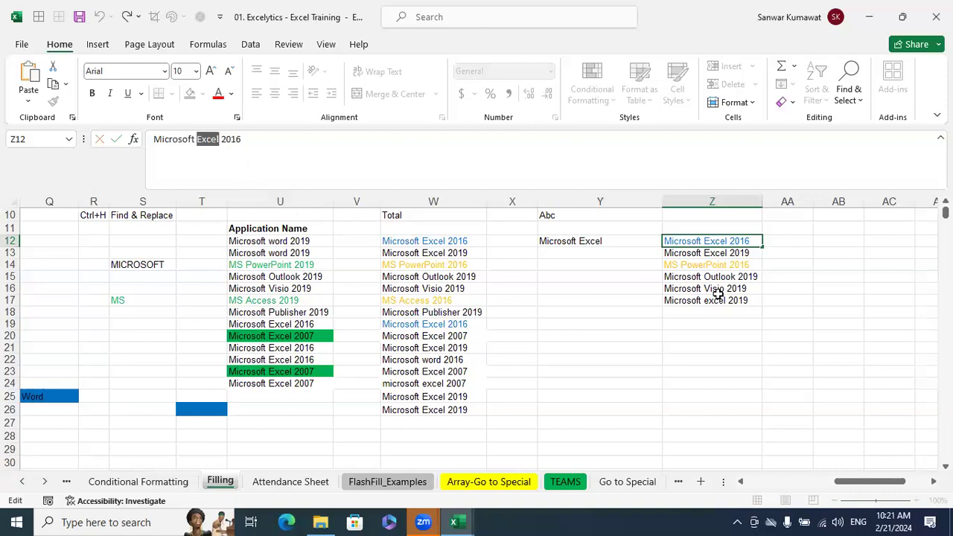
key(Escape)
click(789, 274)
Step: Find all occurrences of "Excel" within Z12:Z17 with Match case enabled and examine the enlarged results list
drag(745, 241, 736, 298)
key(ctrl+f)
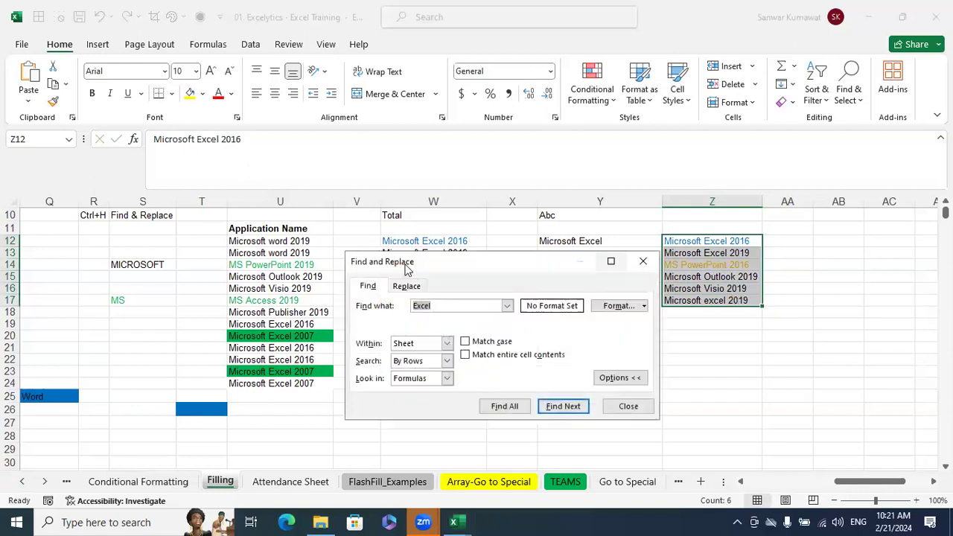
click(465, 342)
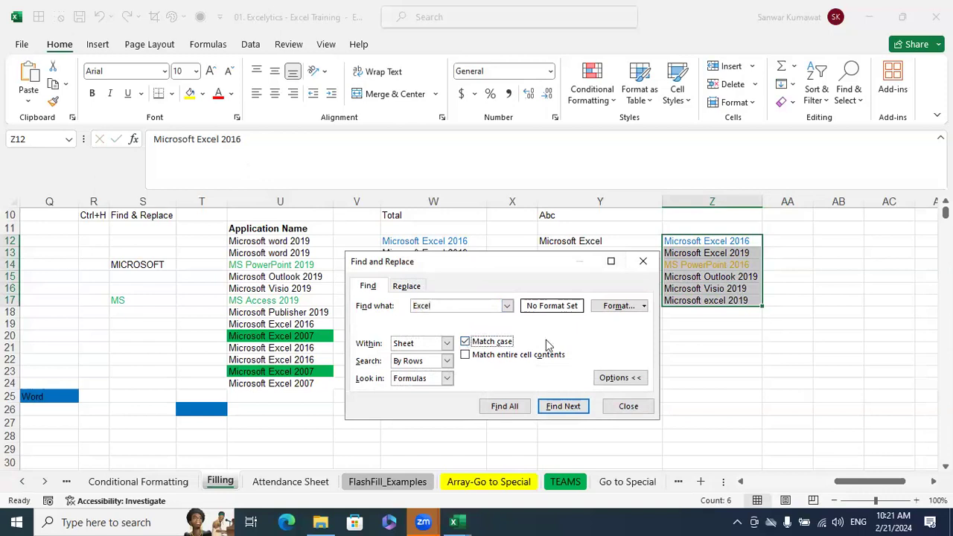
click(514, 406)
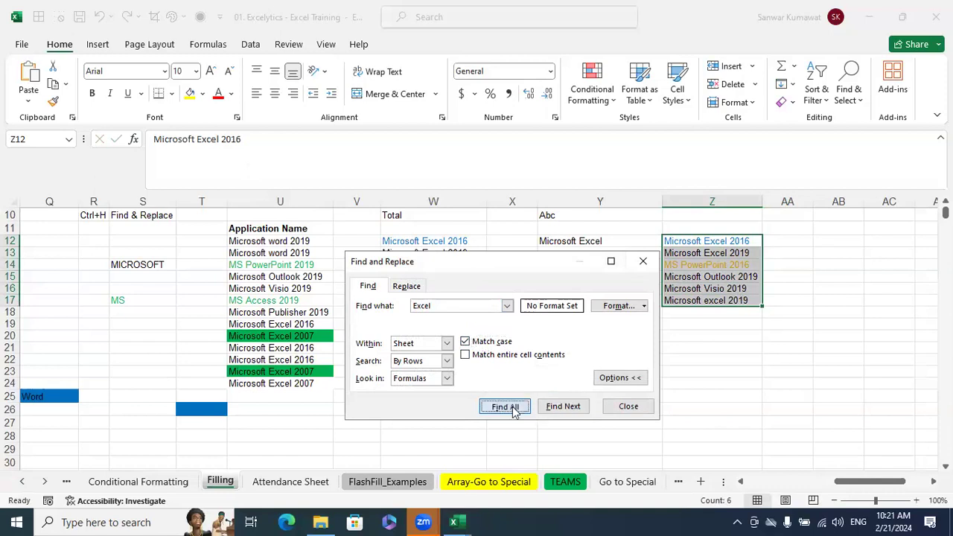
drag(447, 261, 419, 161)
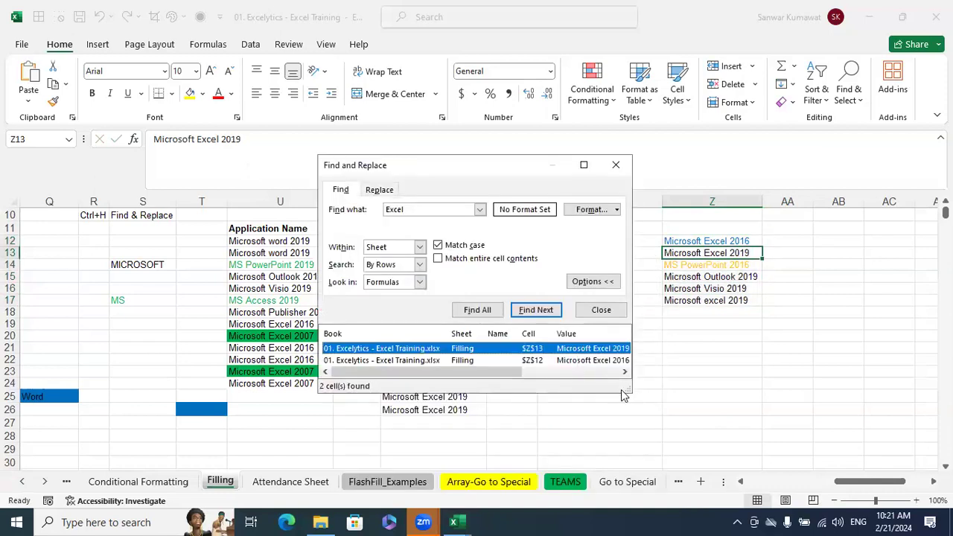
drag(628, 388, 715, 463)
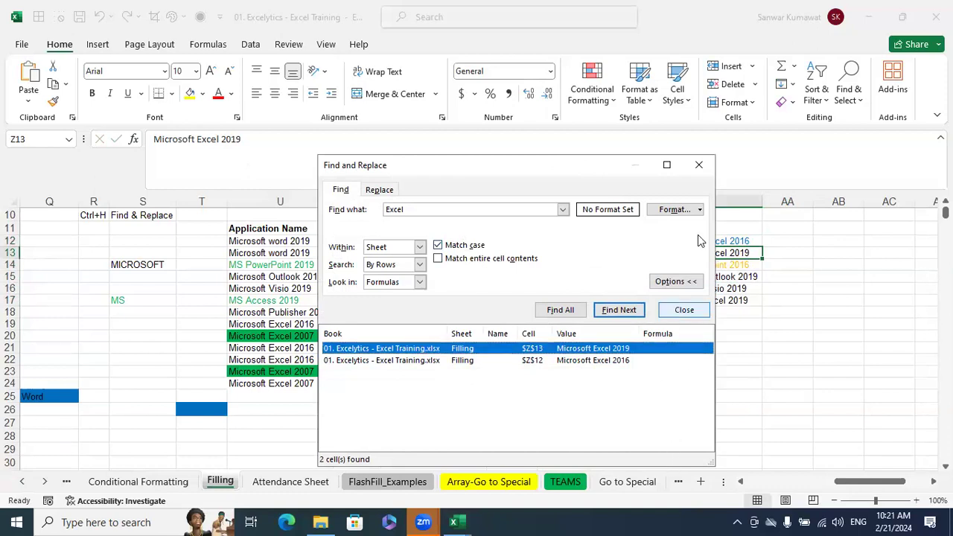
click(699, 166)
click(763, 361)
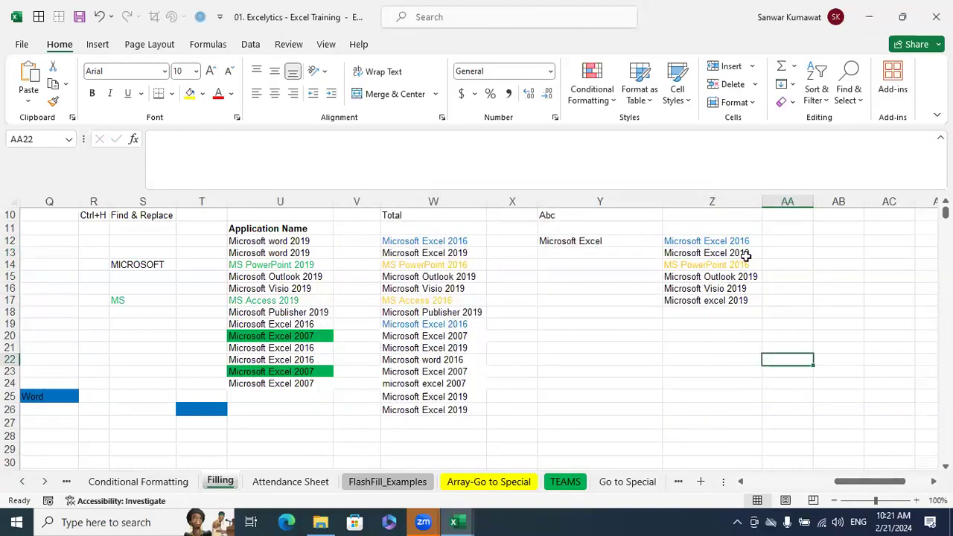
Step: Replace all occurrences of "Excel" with "Word" in Z12:Z17 with Match case enabled
drag(737, 241, 727, 297)
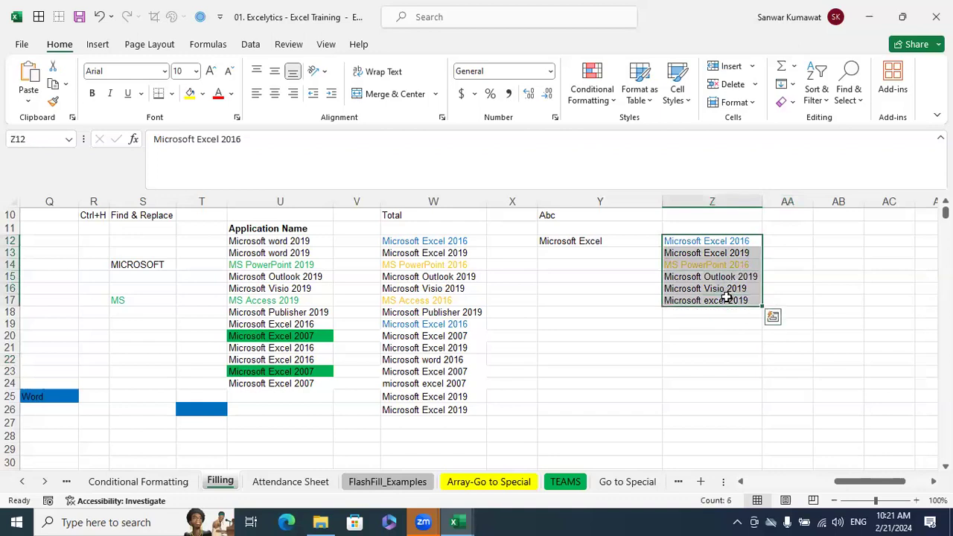
key(ctrl+h)
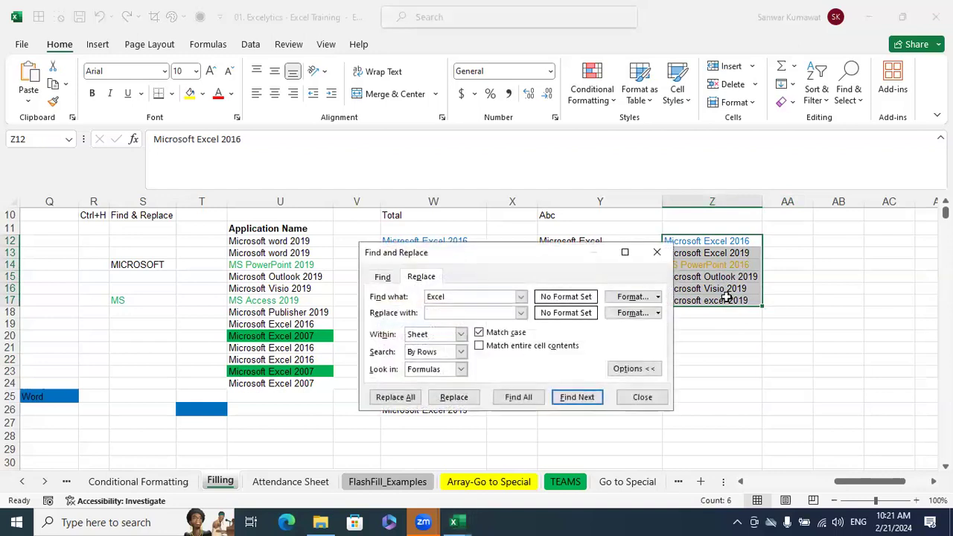
click(453, 296)
text(Word)
drag(473, 255, 451, 217)
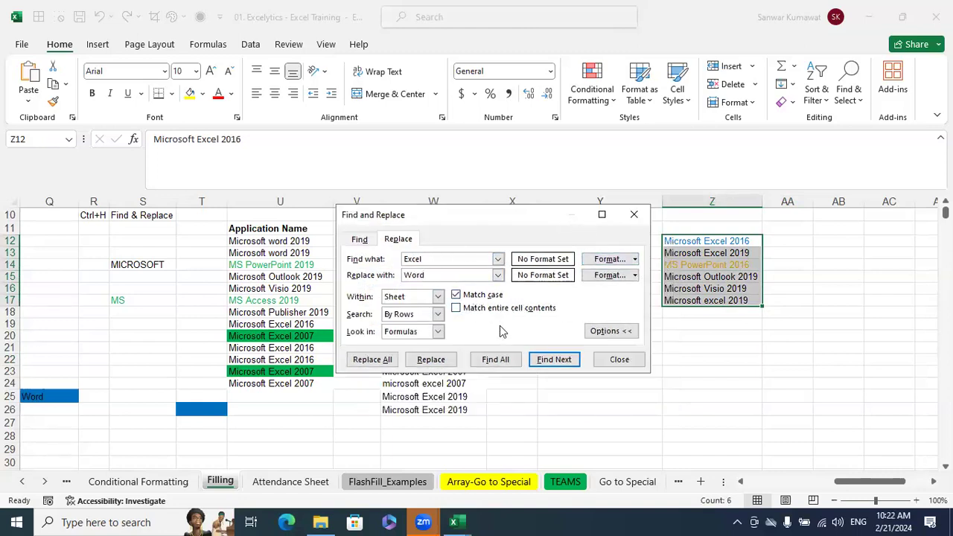
click(384, 360)
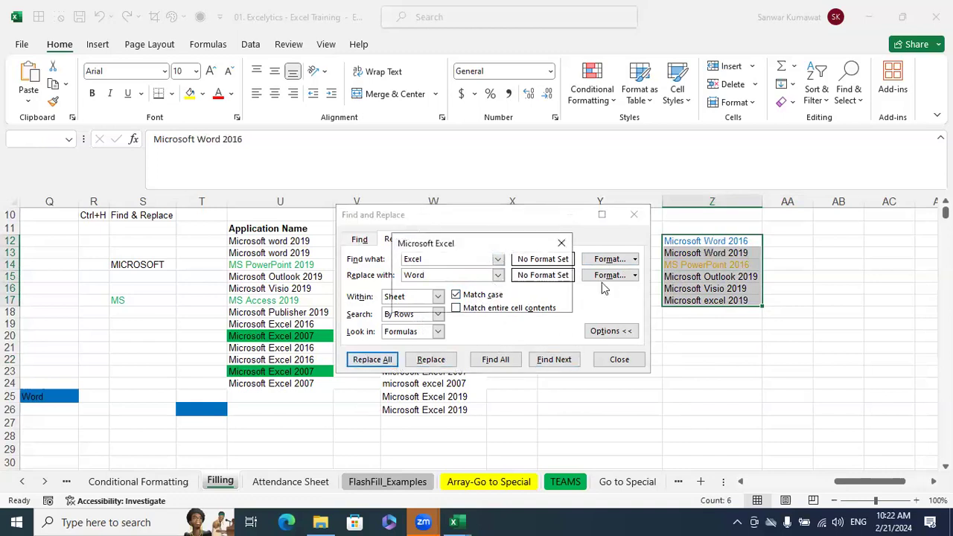
drag(506, 245, 543, 238)
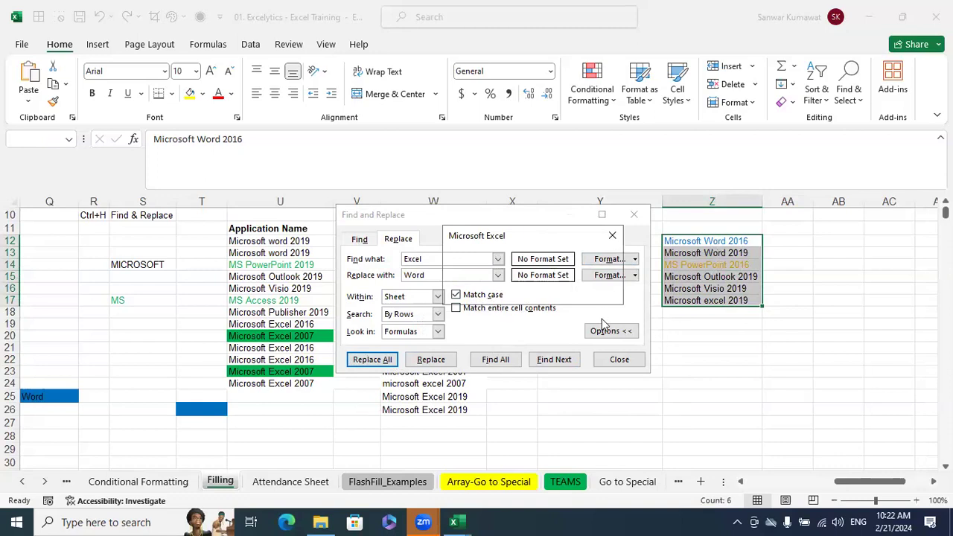
key(Return)
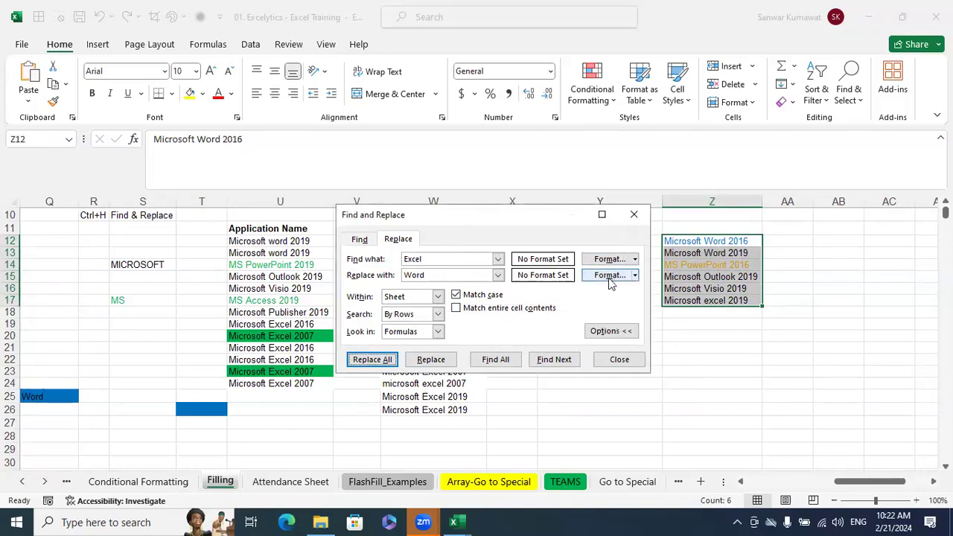
click(624, 360)
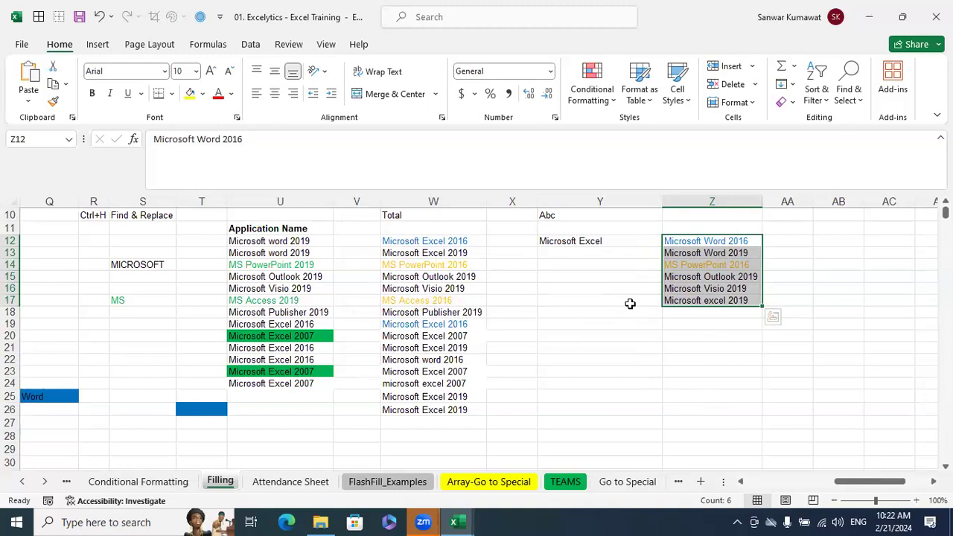
key(ctrl+f)
key(Escape)
key(ctrl+h)
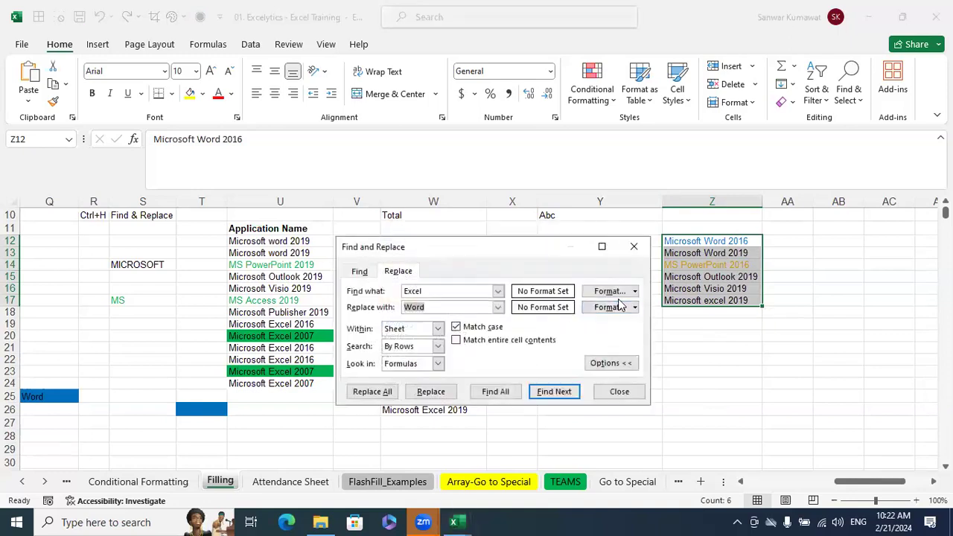
click(618, 391)
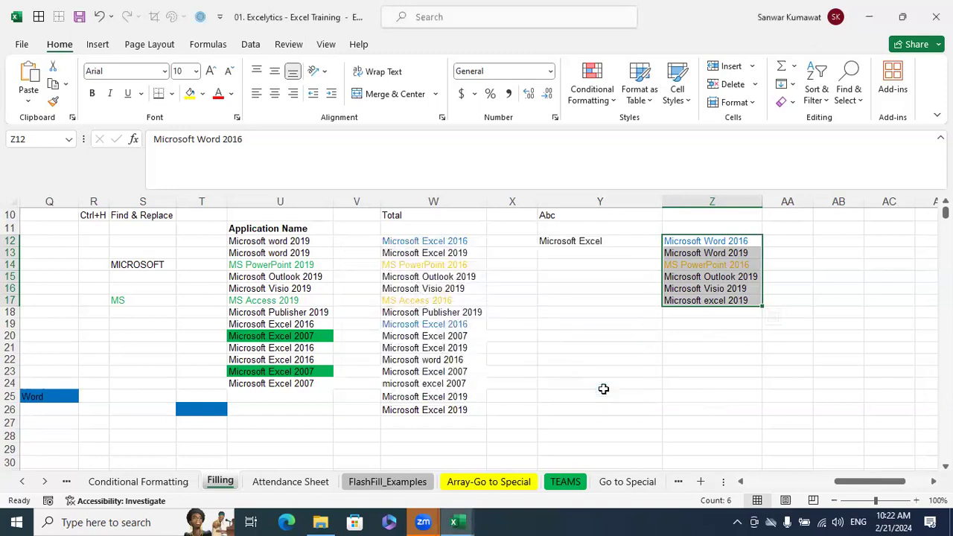
Step: Undo the replacement of Excel with Word in Z12:Z17 and check the restored entries
key(ctrl+z)
click(729, 348)
drag(733, 240, 744, 297)
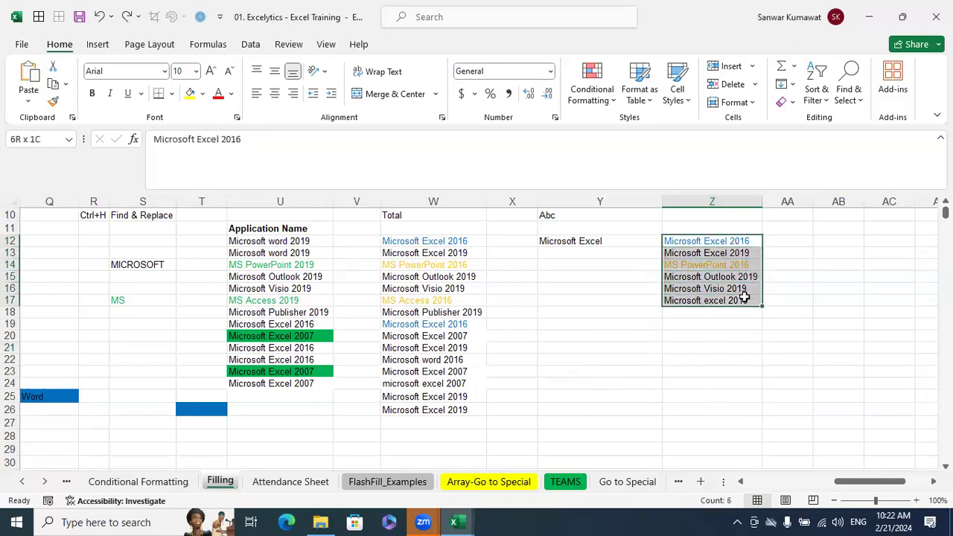
click(736, 355)
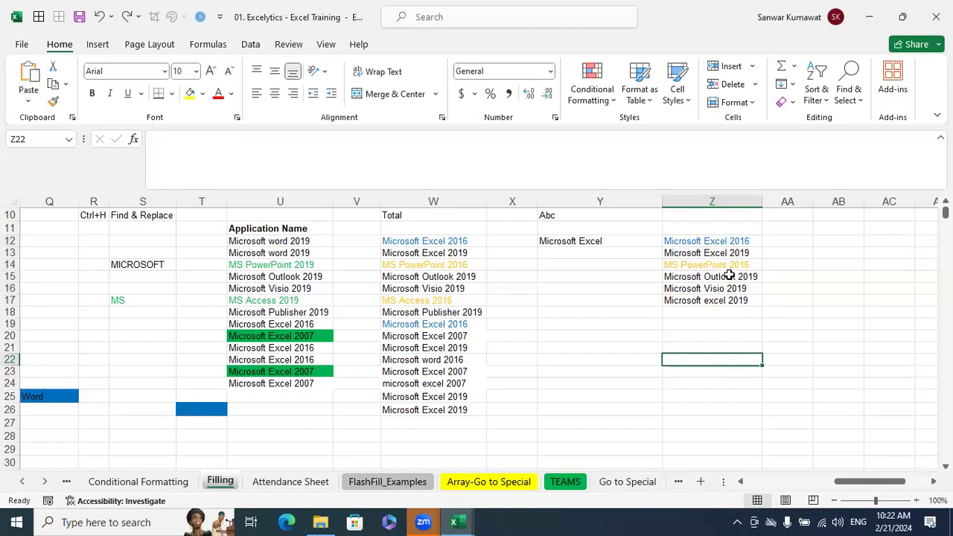
Step: Copy cell Z12 into Z18 and set the copy's font colour to red
click(720, 242)
key(ctrl+c)
click(720, 313)
key(ctrl+v)
click(739, 363)
click(718, 312)
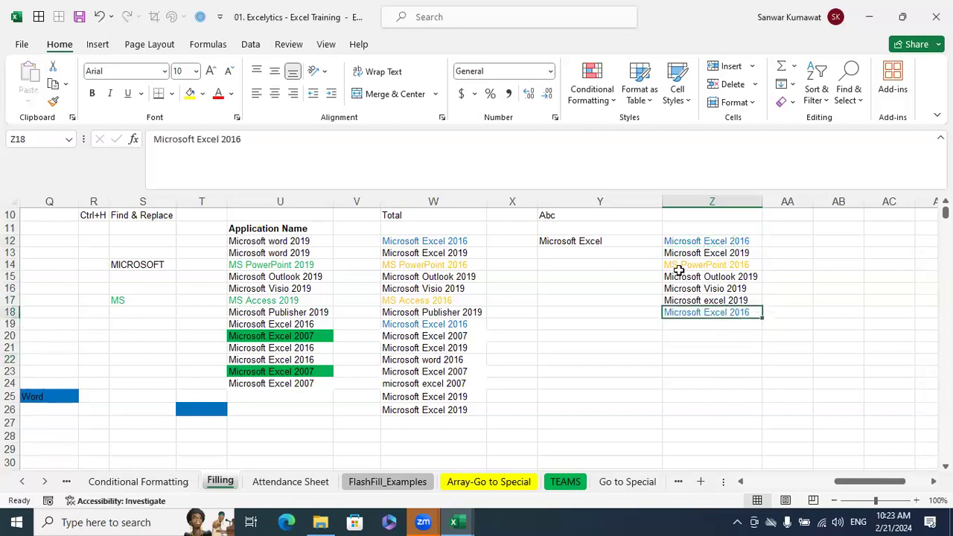
click(218, 94)
click(621, 370)
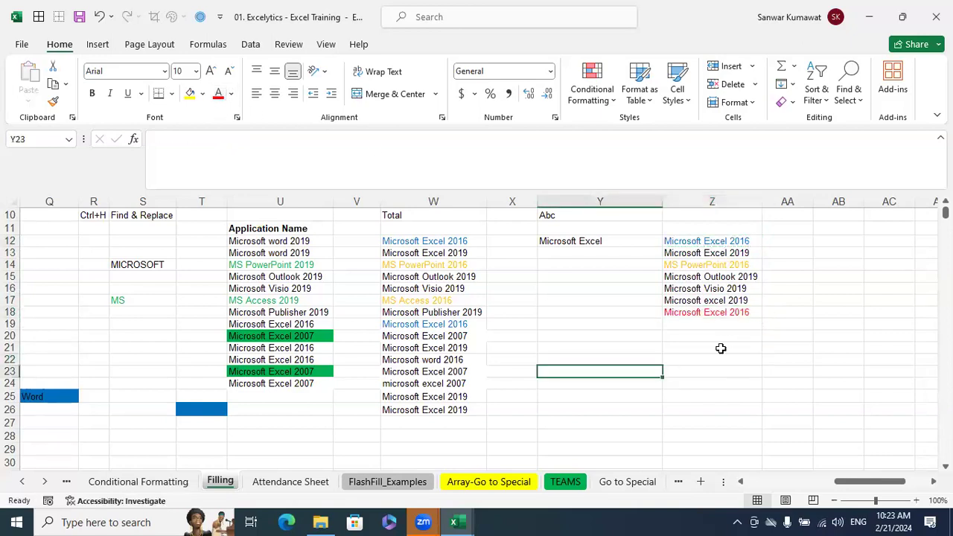
Step: Set up a search for "Excel" with Match case enabled, using the format of cell Z12 as the find format
click(710, 242)
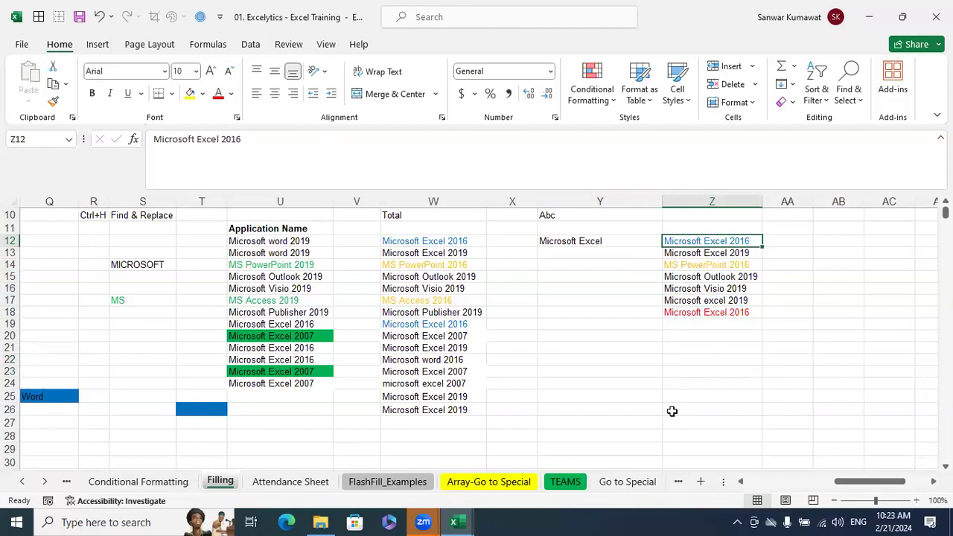
click(847, 394)
drag(723, 245, 759, 315)
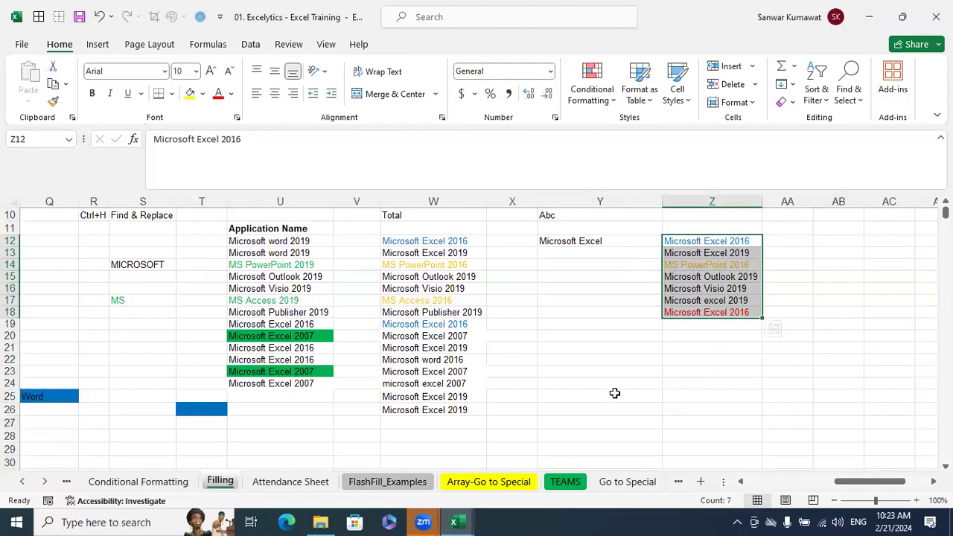
key(ctrl+f)
drag(499, 257, 467, 193)
click(412, 234)
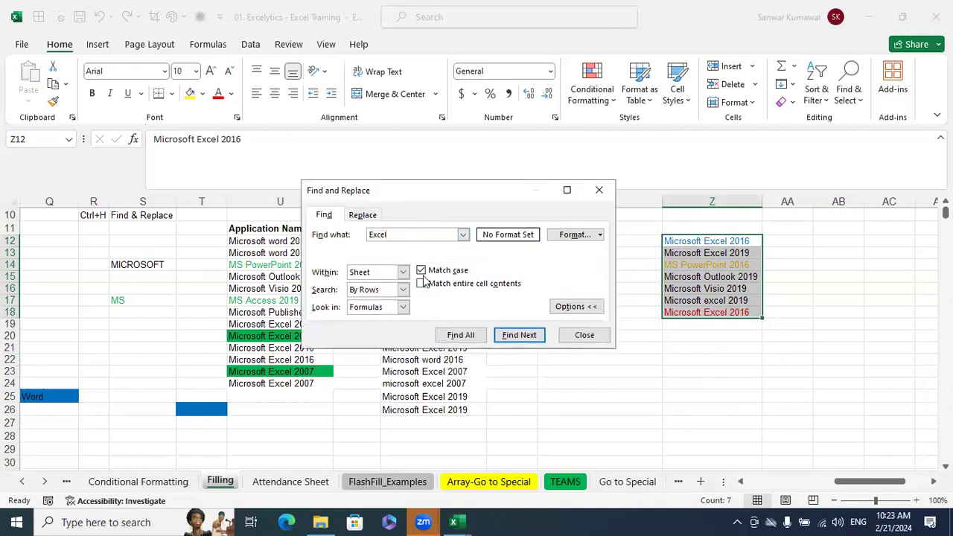
click(600, 236)
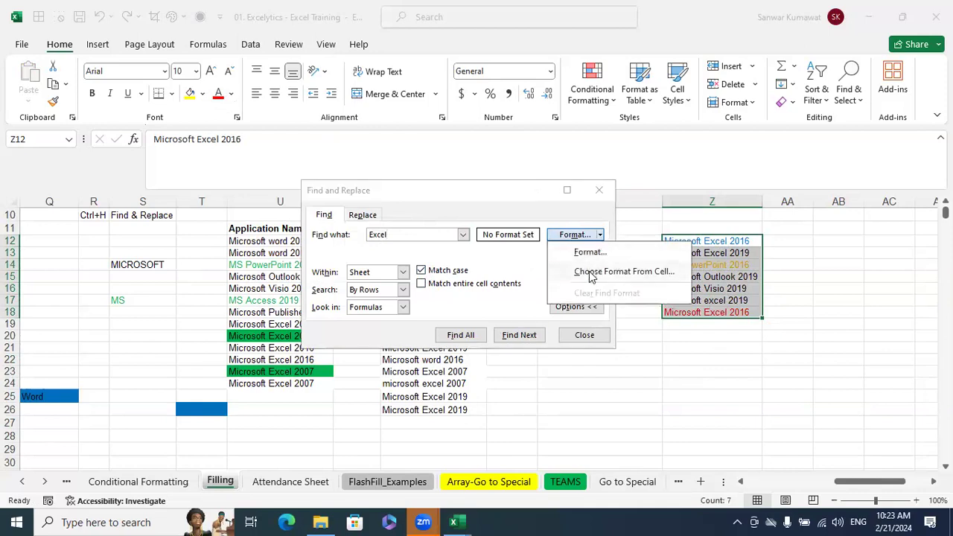
click(591, 273)
click(693, 241)
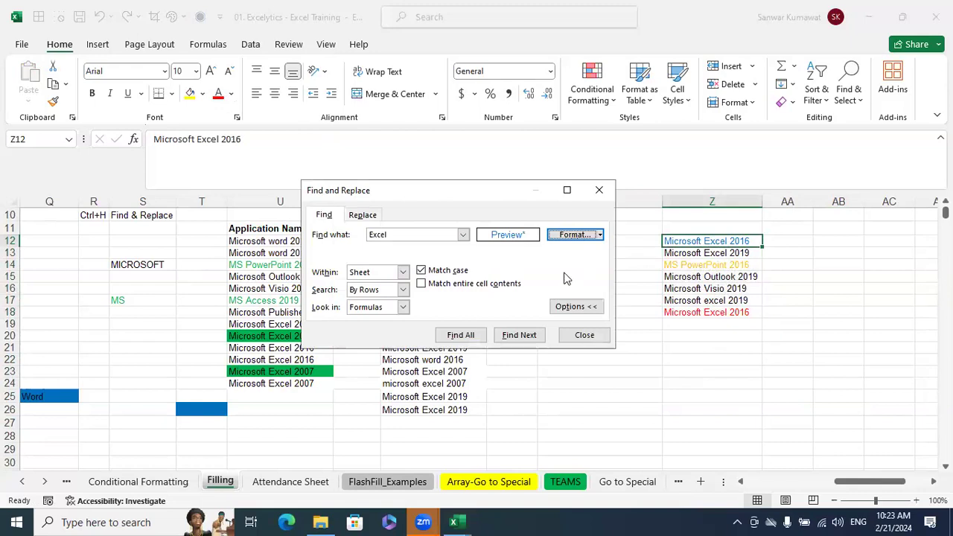
Step: Find all "Excel" cells that match Z12's format and enlarge the results list to read it
click(477, 339)
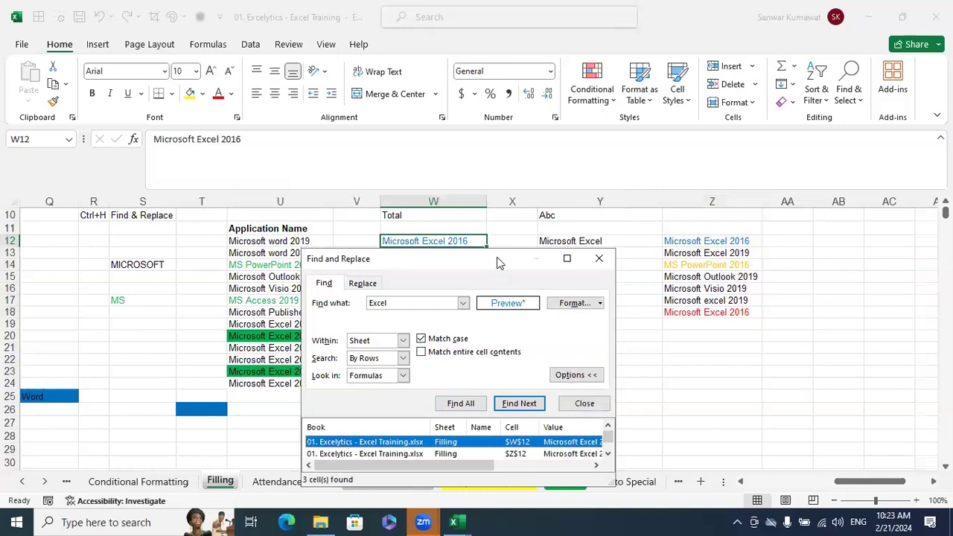
drag(499, 263, 501, 168)
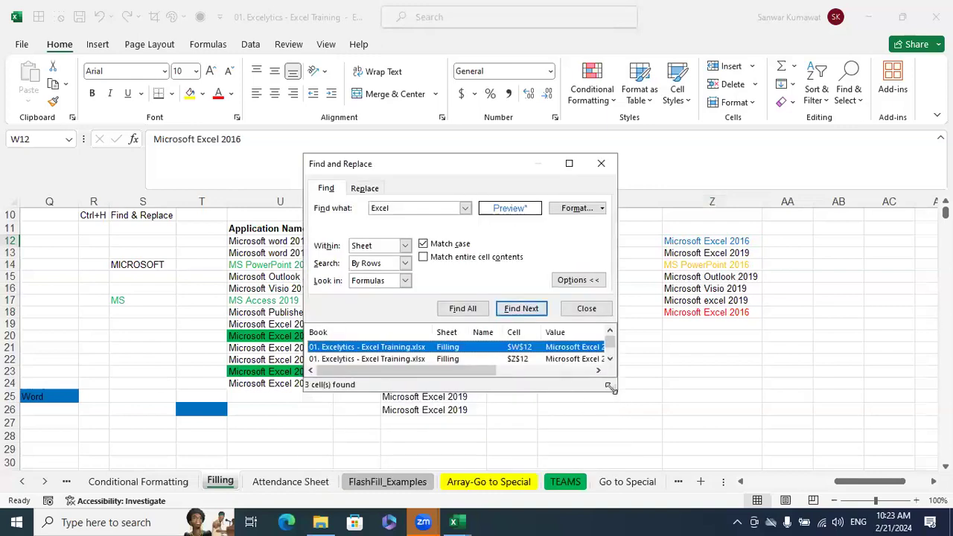
drag(609, 387, 665, 474)
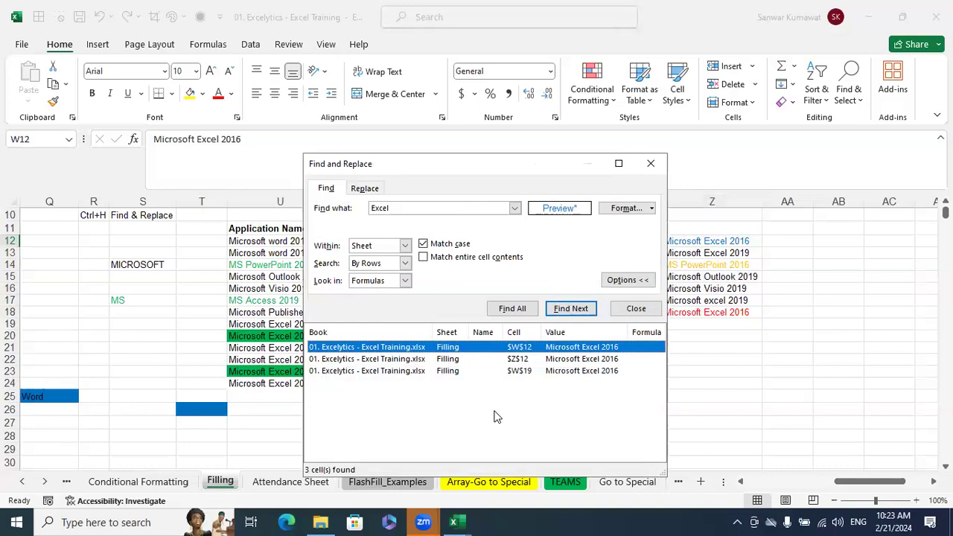
click(649, 164)
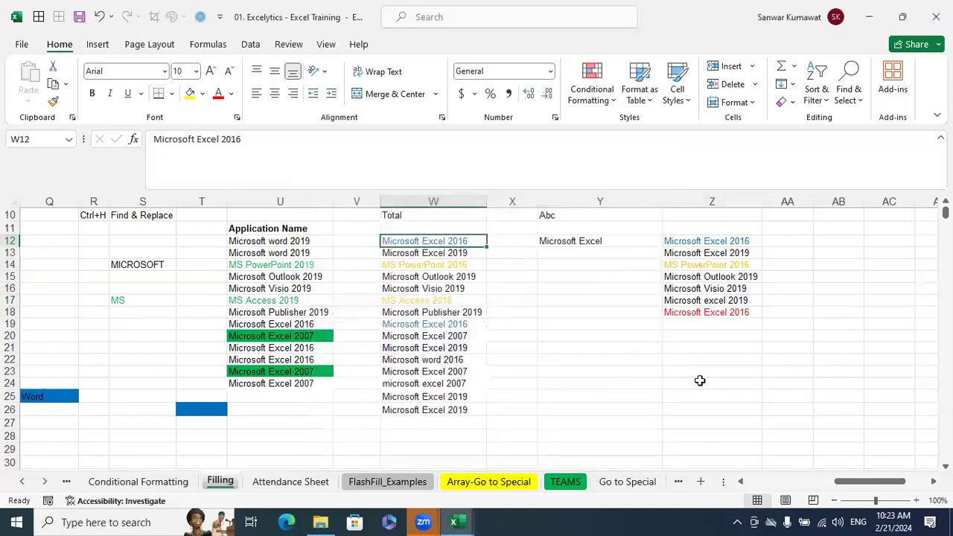
Step: Select Z12:Z18 and clear the find format from the "Excel" search
click(700, 380)
drag(725, 243, 719, 309)
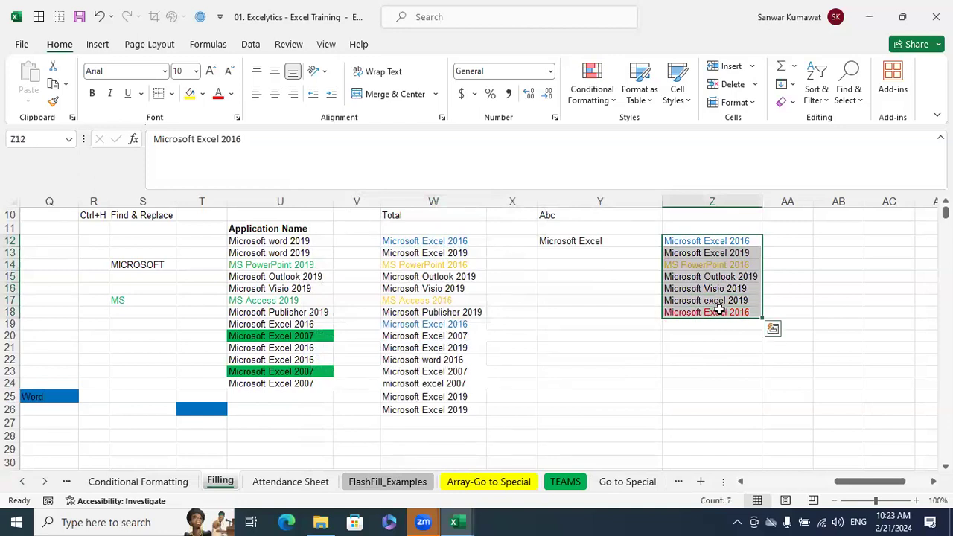
key(ctrl+f)
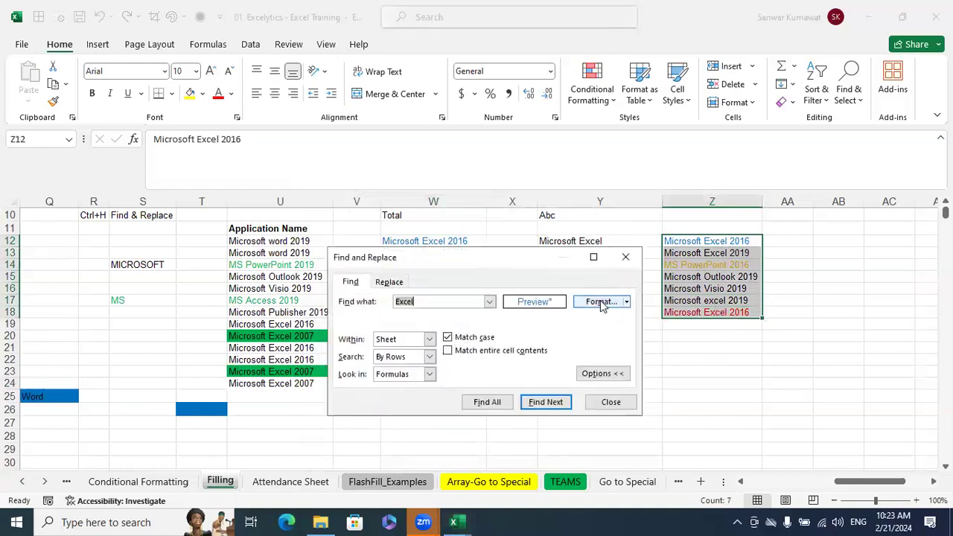
click(627, 302)
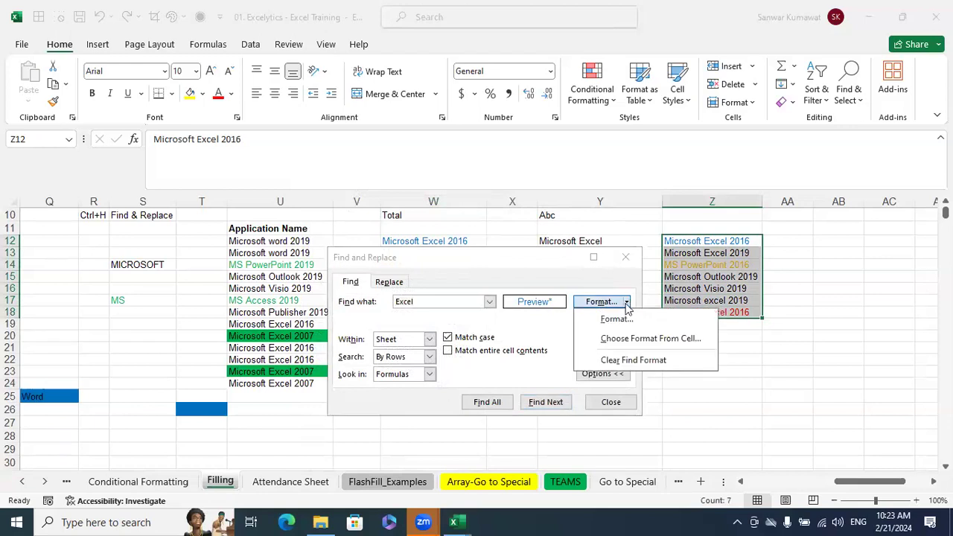
click(634, 359)
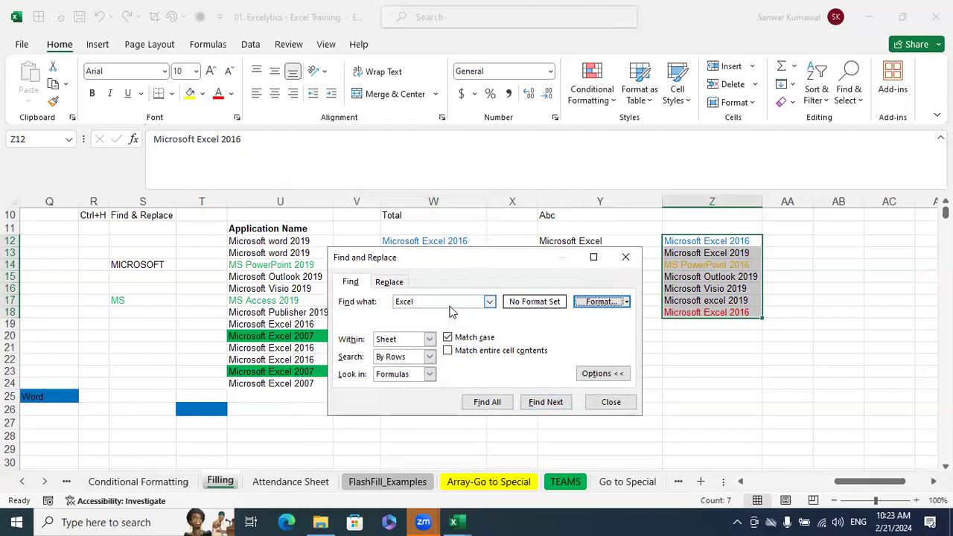
Step: Set the find format to a light blue theme font colour and find all "Excel" cells in Z12:Z18
click(627, 304)
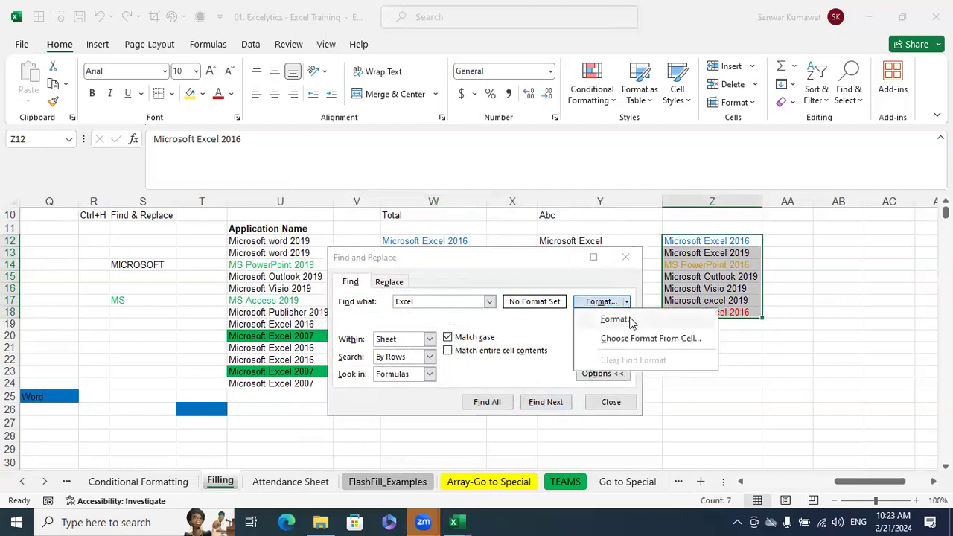
click(622, 320)
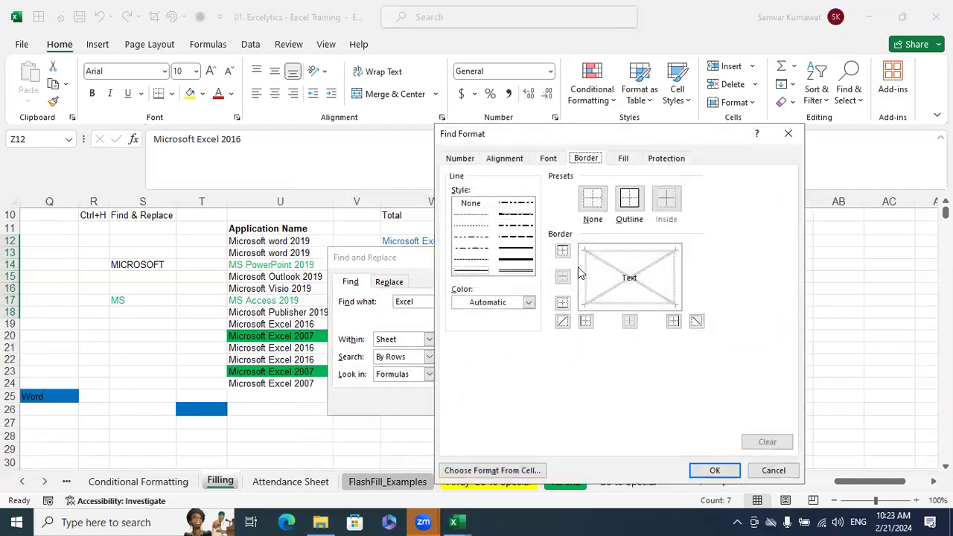
click(551, 158)
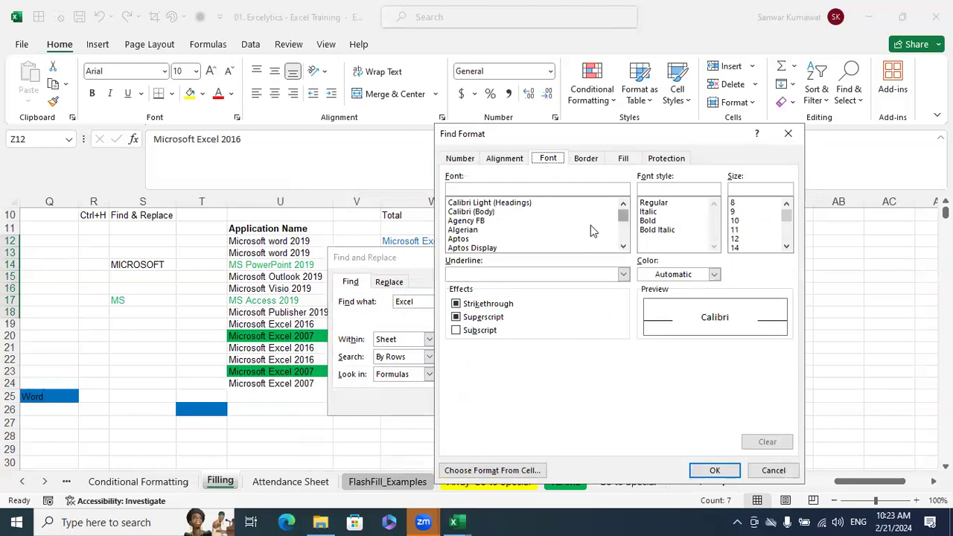
click(714, 275)
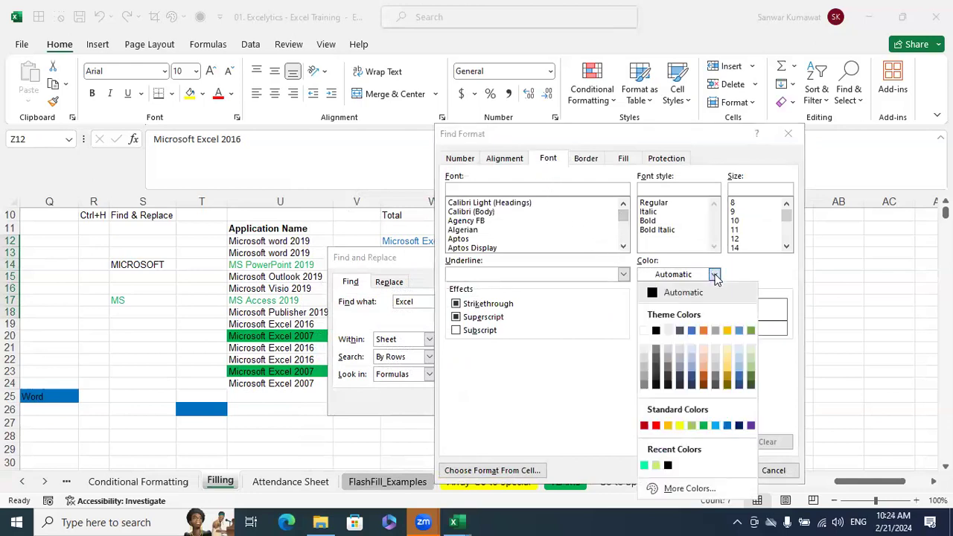
click(739, 330)
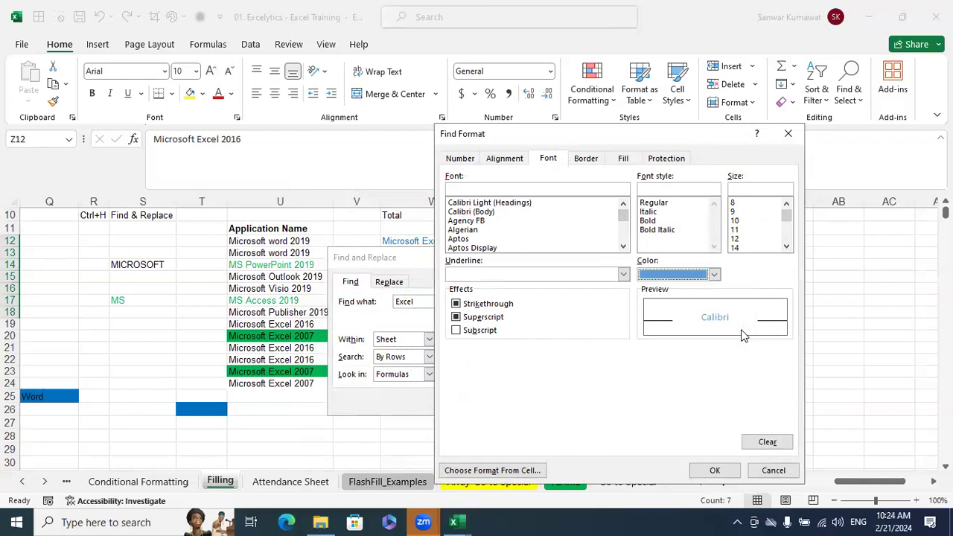
click(716, 470)
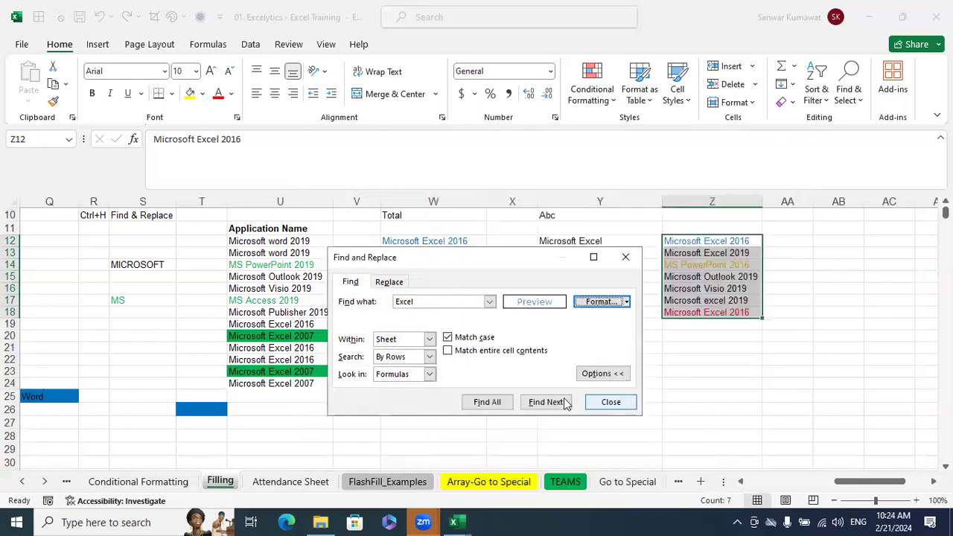
click(489, 402)
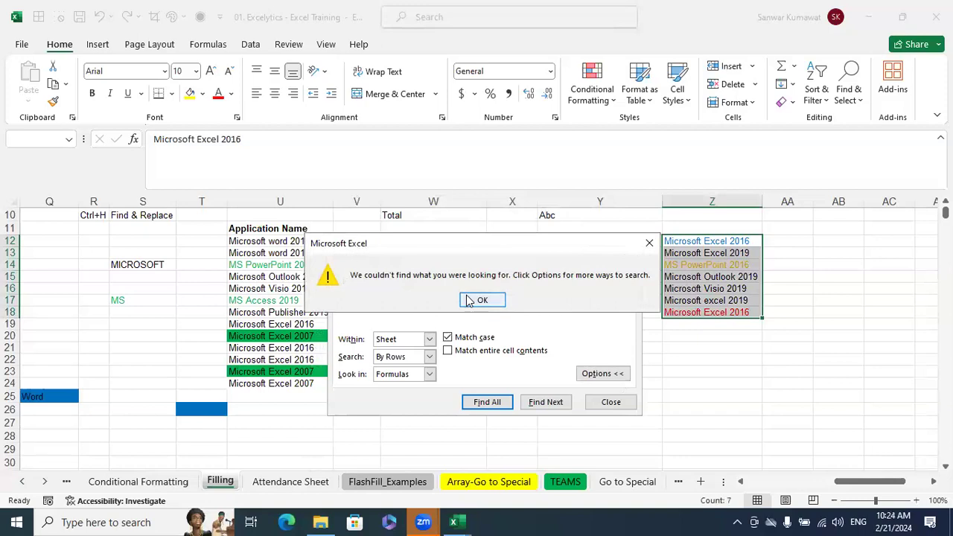
click(469, 300)
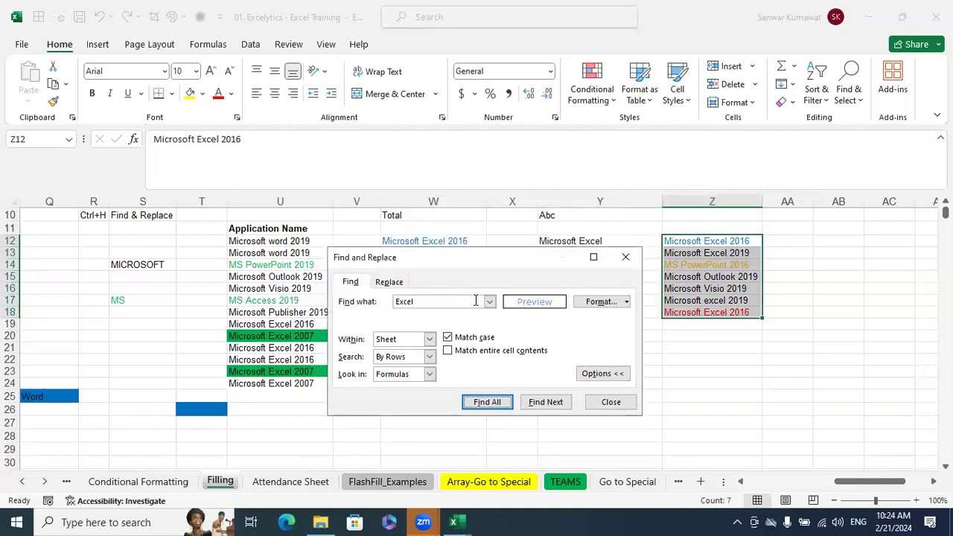
Step: Clear the find format of the "Excel" search and take the find format from cell Z12
click(627, 302)
click(630, 358)
click(627, 303)
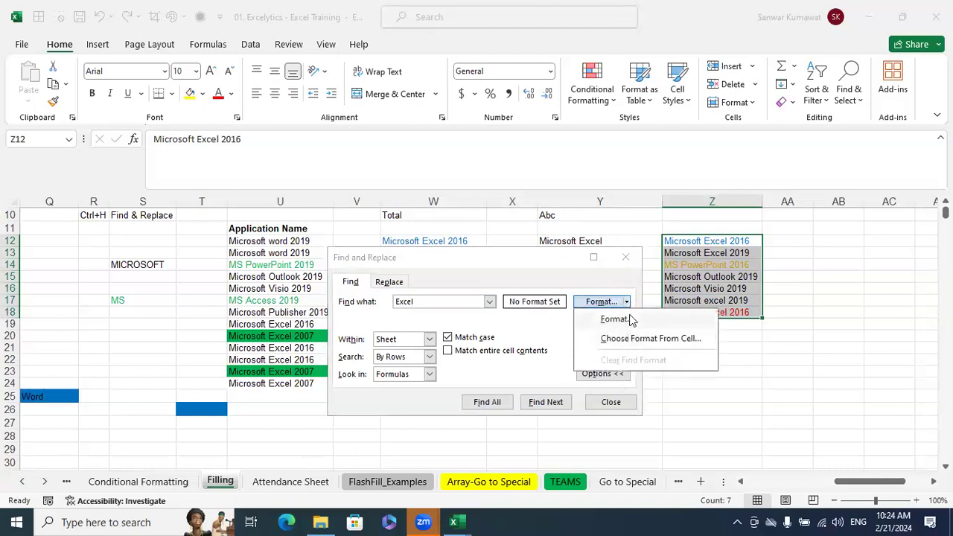
click(634, 342)
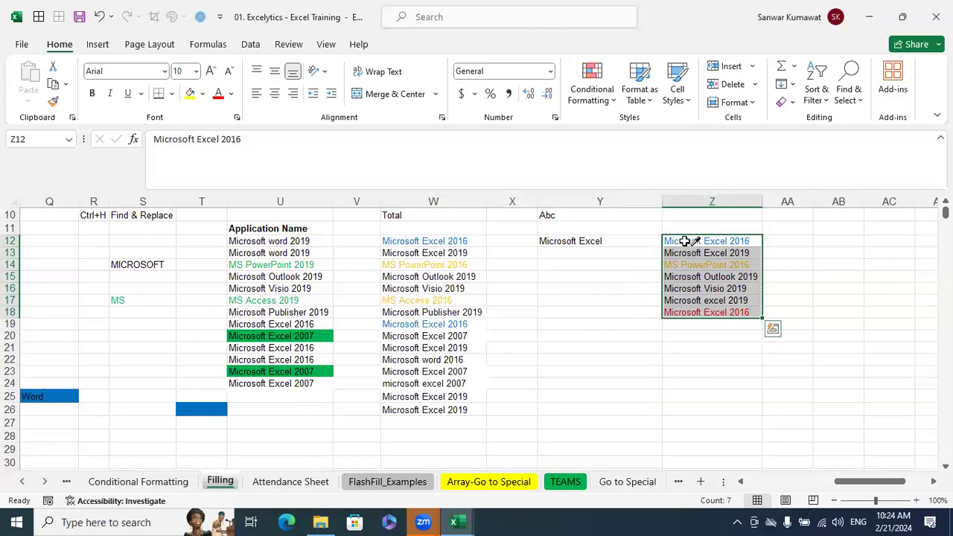
click(685, 242)
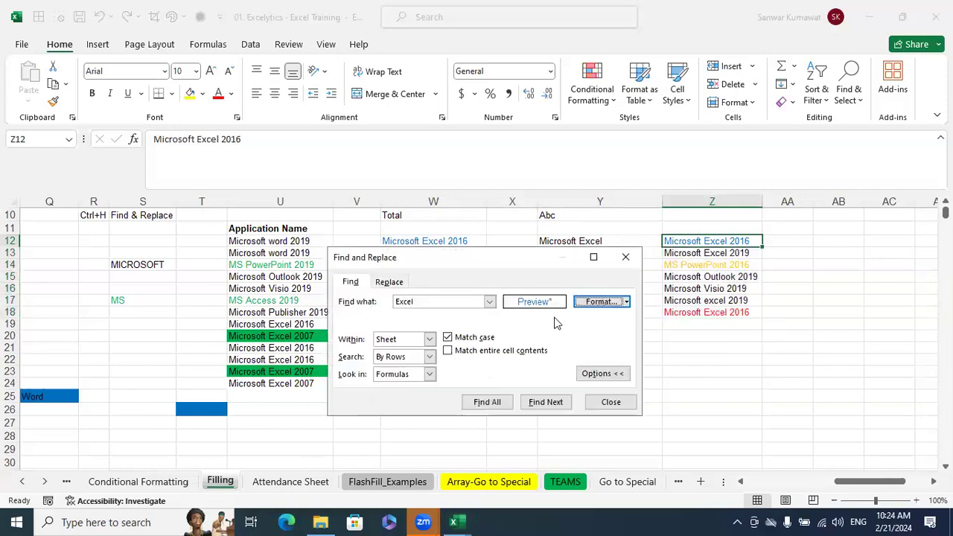
Step: Enable Match entire cell contents, search for all "Excel" cells, and close Find and Replace
click(449, 352)
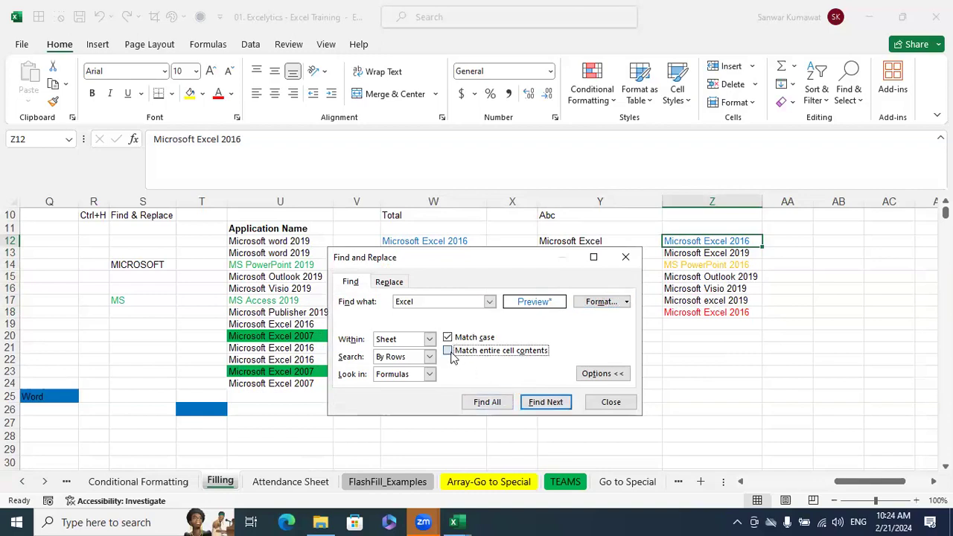
click(487, 401)
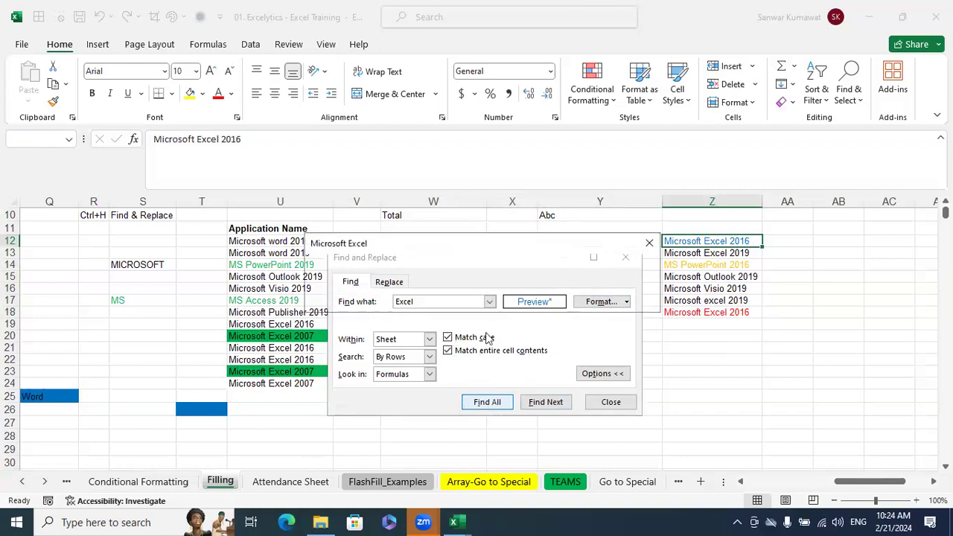
click(649, 243)
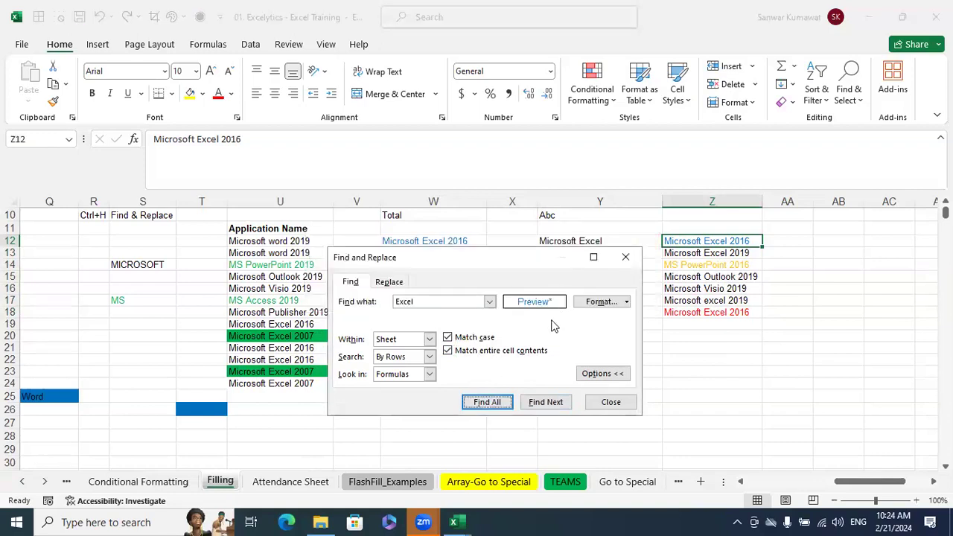
click(620, 377)
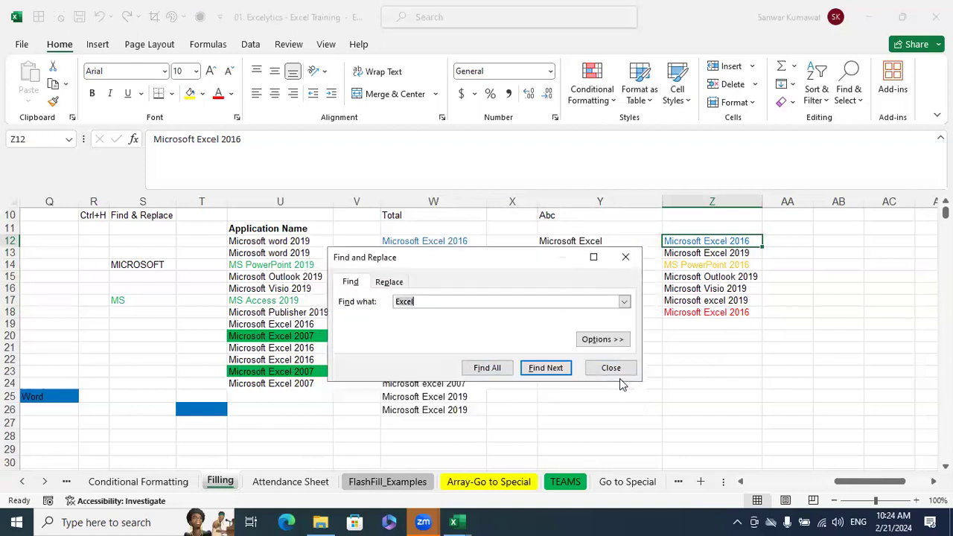
click(588, 338)
click(625, 257)
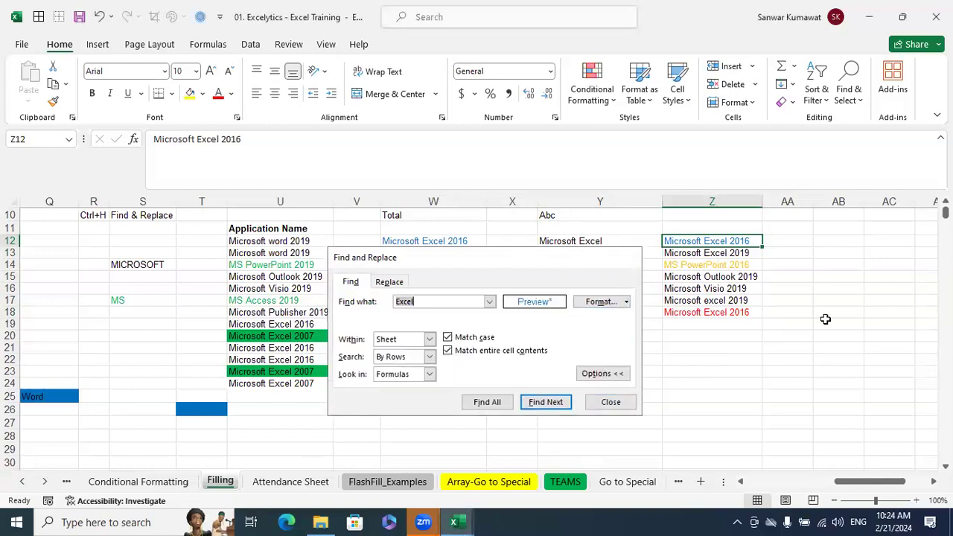
Step: Copy the full text "Microsoft Excel 2016" from inside cell Z12 without changing the cell
click(825, 320)
click(724, 245)
drag(725, 246, 719, 312)
click(713, 244)
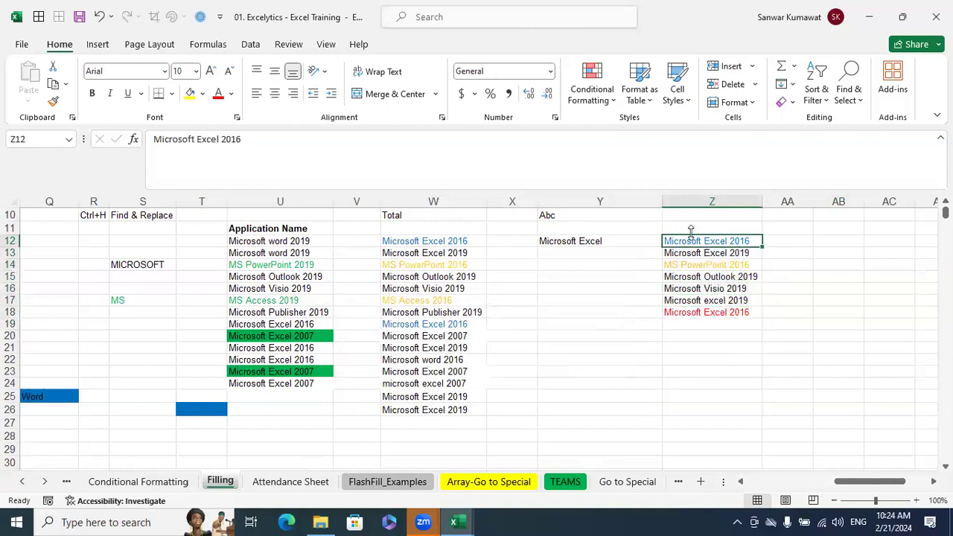
key(F2)
key(shift+Home)
key(ctrl+c)
key(Escape)
Step: Select Z12:Z18 and paste the copied "Microsoft Excel 2016" as the search text in Find
click(801, 365)
click(728, 243)
drag(730, 247, 730, 308)
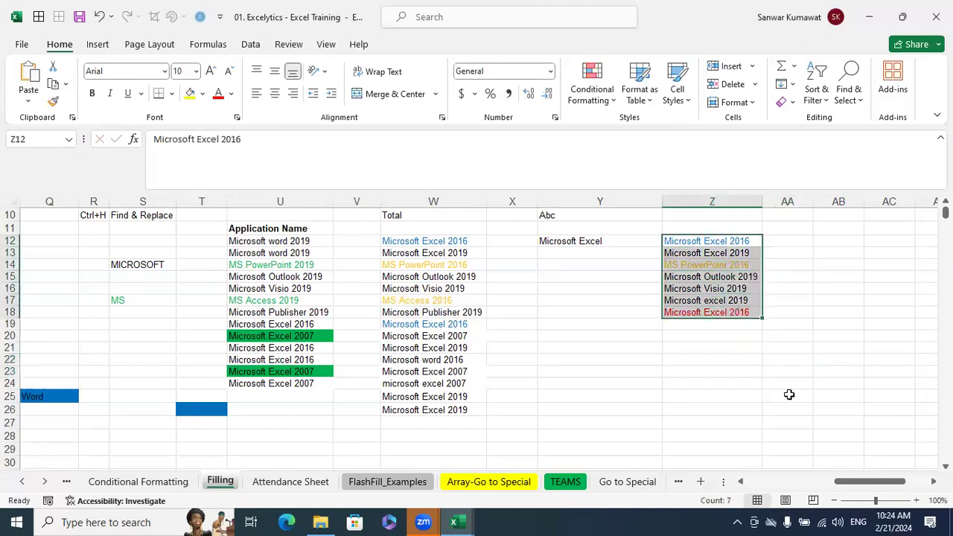
key(ctrl+f)
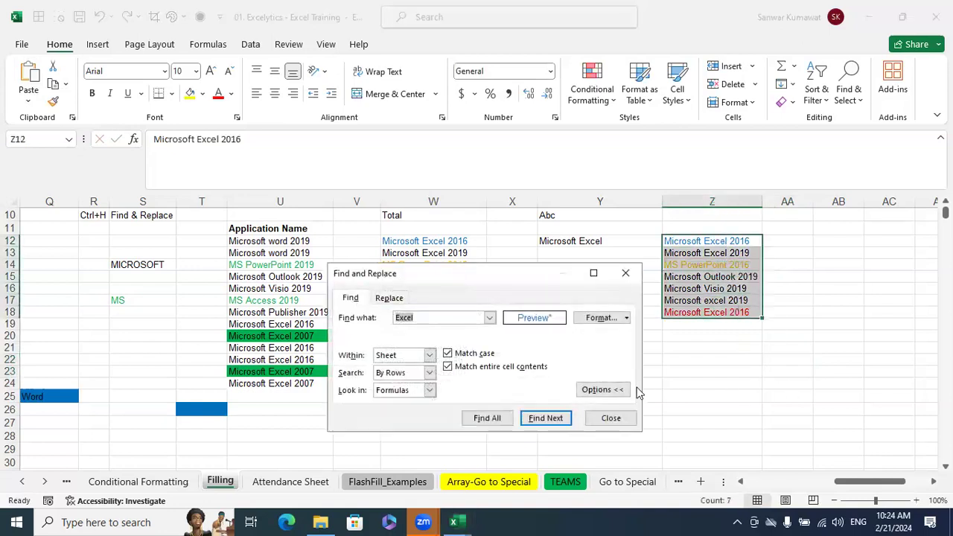
key(ctrl+v)
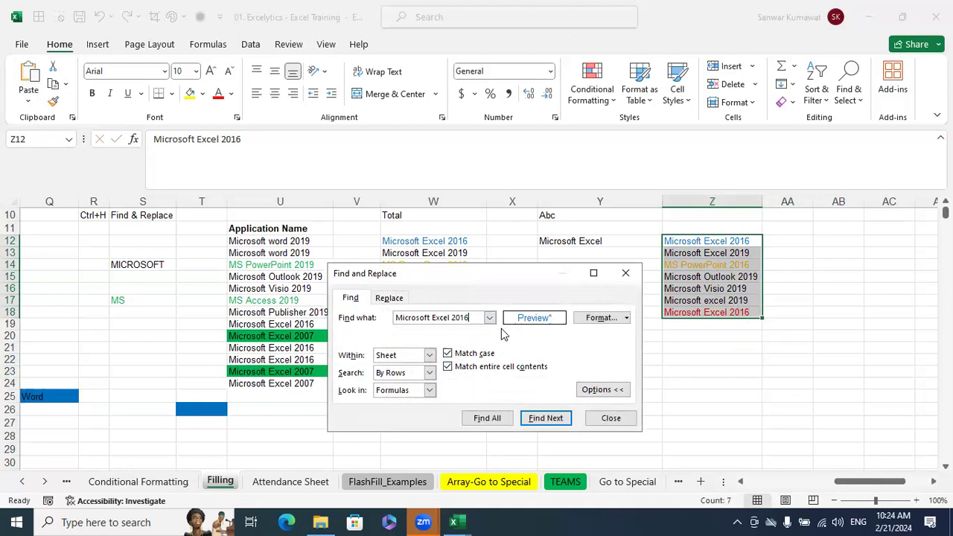
Step: Find all whole-cell "Microsoft Excel 2016" matches using Z12's format, and enlarge and move the results aside to read them
click(626, 317)
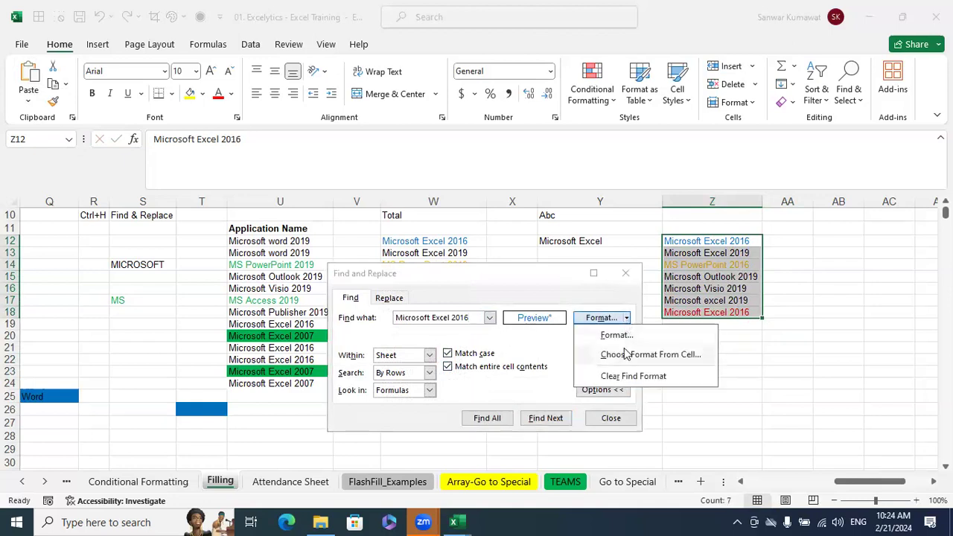
click(622, 355)
click(712, 244)
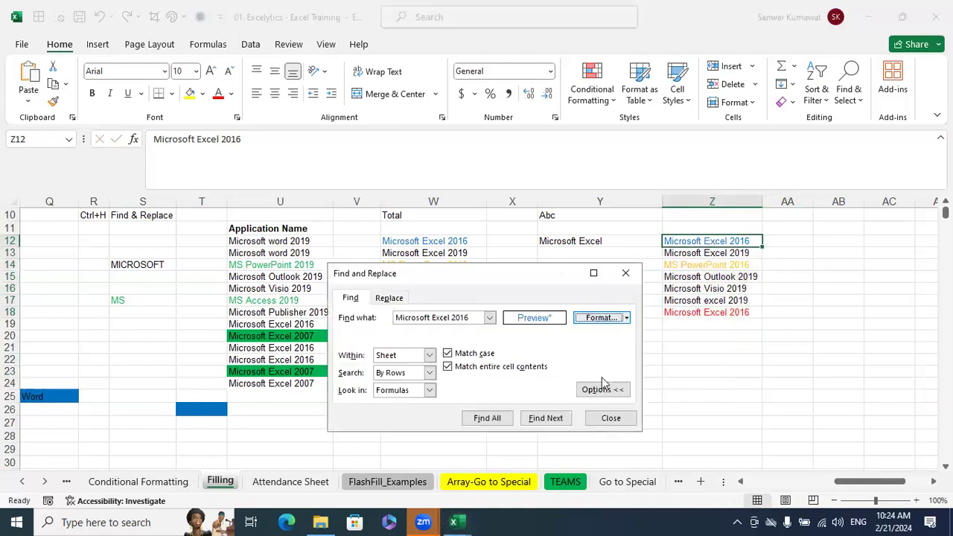
click(487, 418)
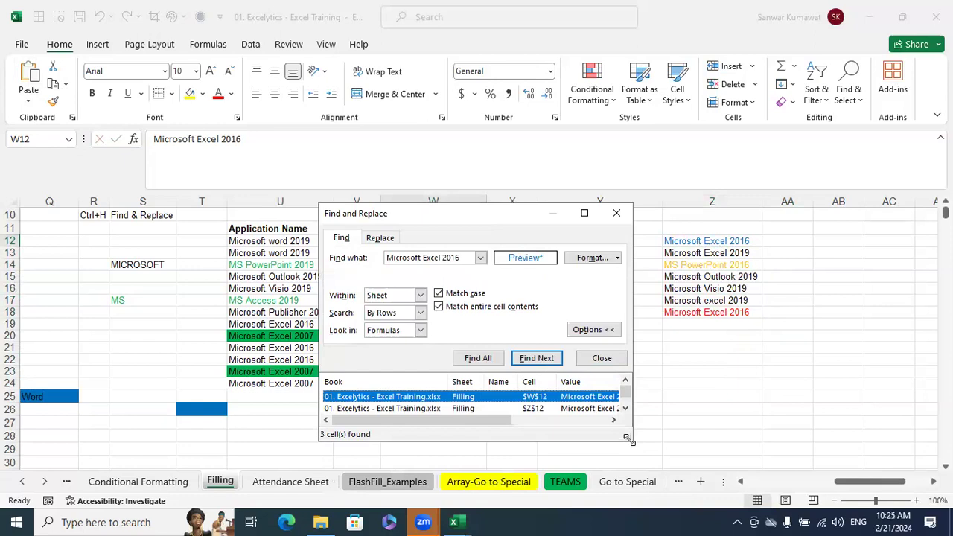
drag(628, 440, 657, 456)
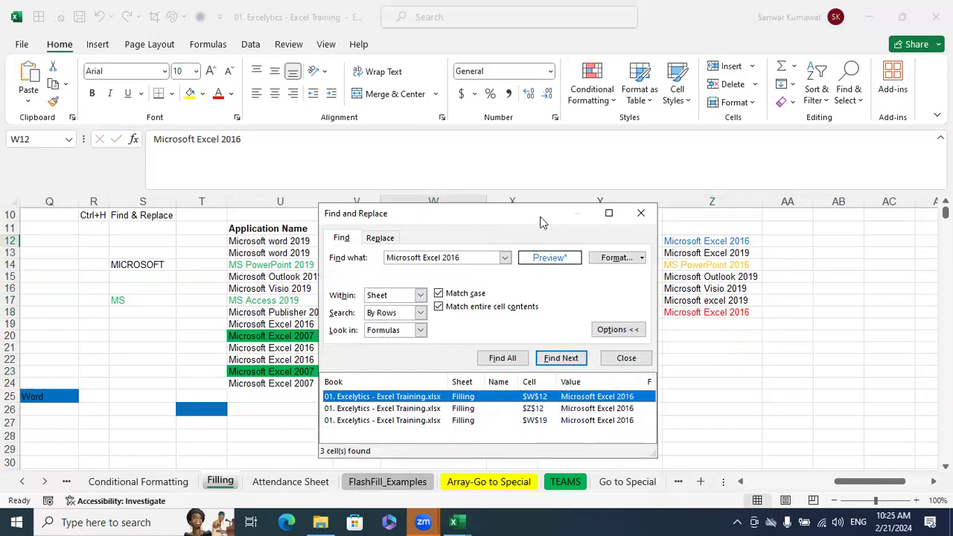
drag(542, 223, 424, 205)
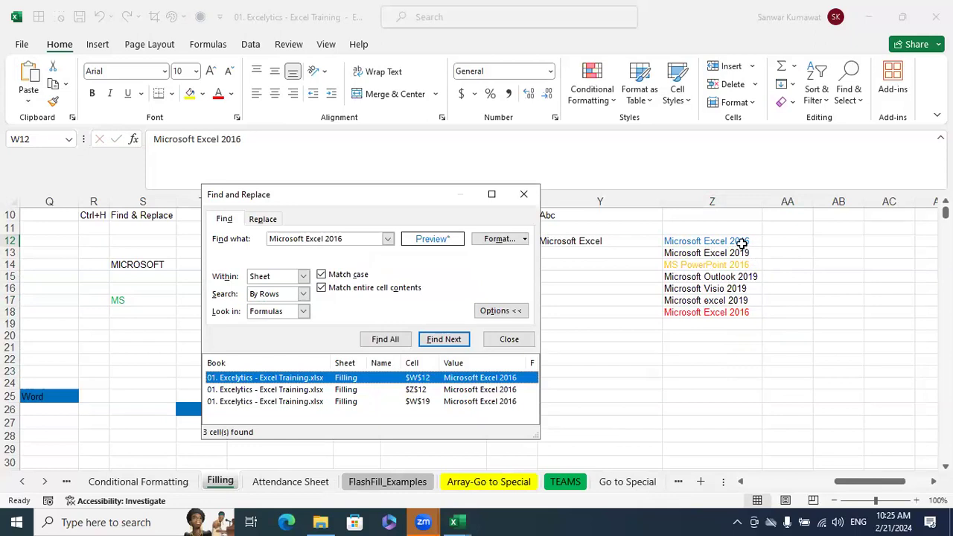
Step: Compare cells Z12, Z17 and Z18 with the search results and close Find and Replace
click(742, 242)
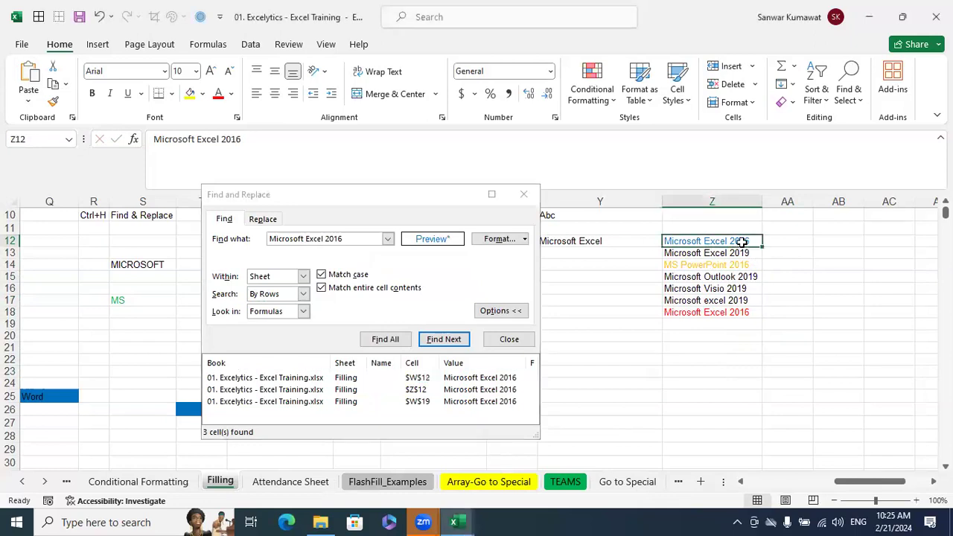
click(741, 300)
click(741, 313)
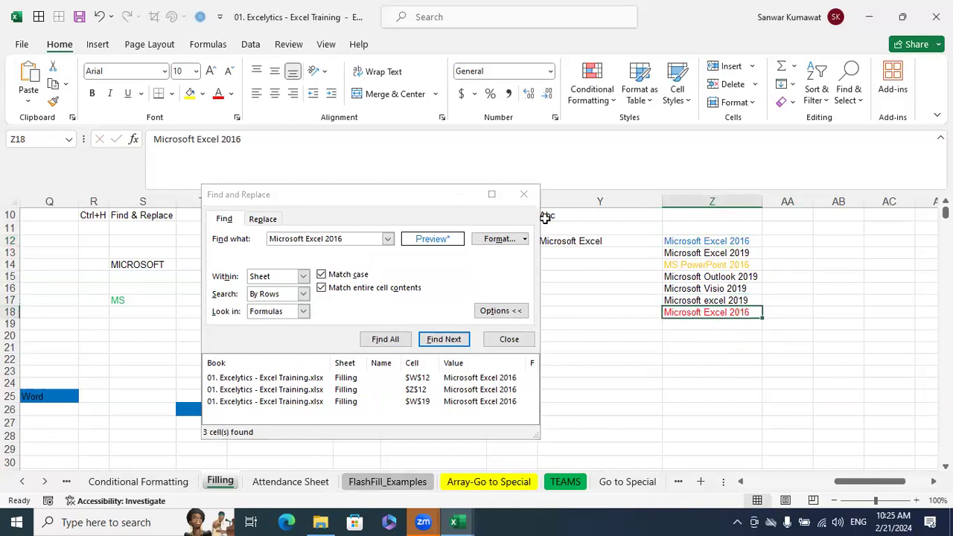
click(524, 194)
drag(712, 241, 710, 313)
key(ctrl+f)
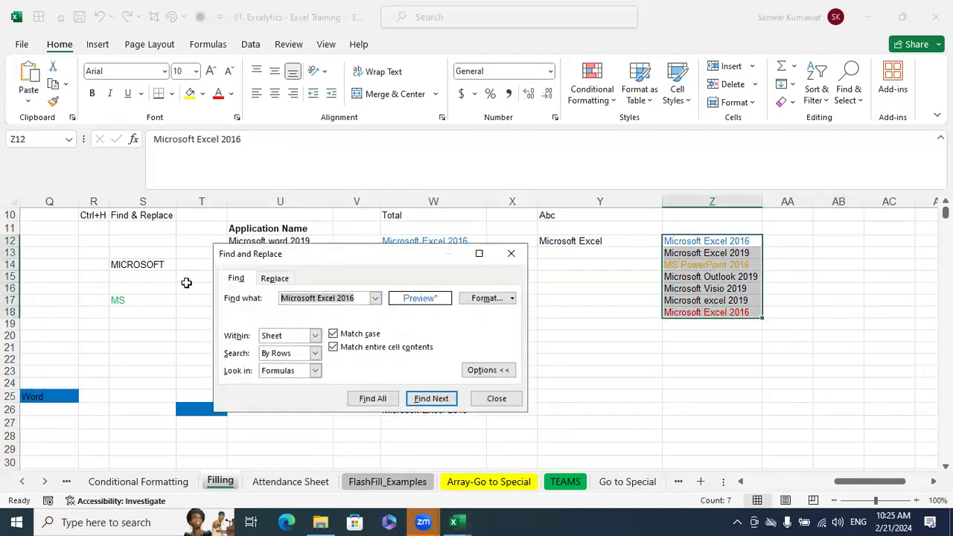
key(Escape)
click(700, 371)
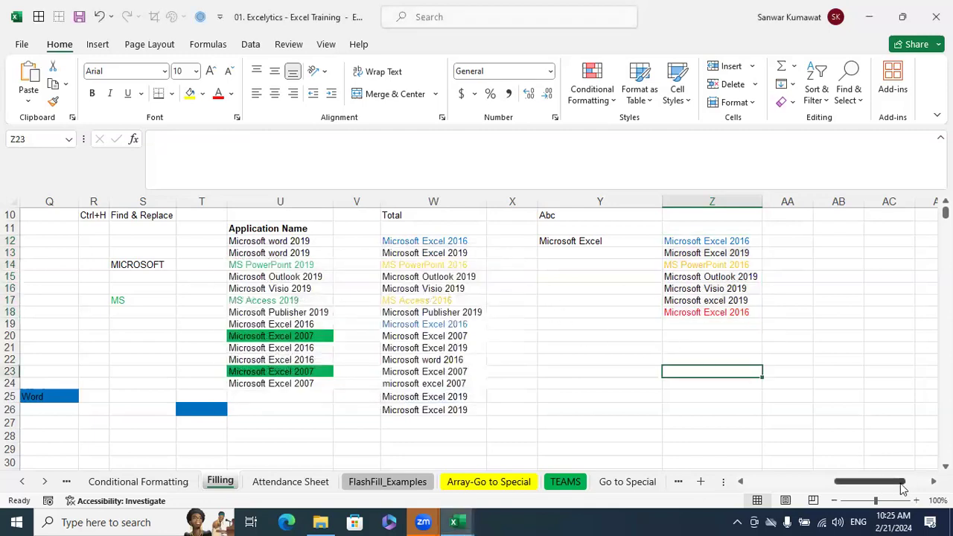
Step: Enter the sample list Excel, Word, excel, Excel, Excel in cells AC12:AC16
scroll(700, 371, right, 3)
drag(719, 242, 729, 301)
click(732, 242)
text(Excel)
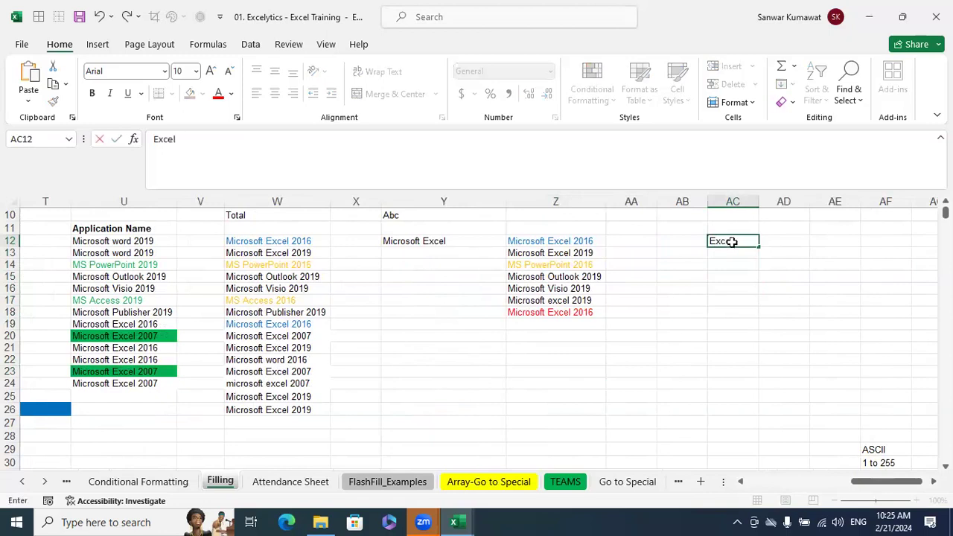
key(Return)
text(Word)
key(Return)
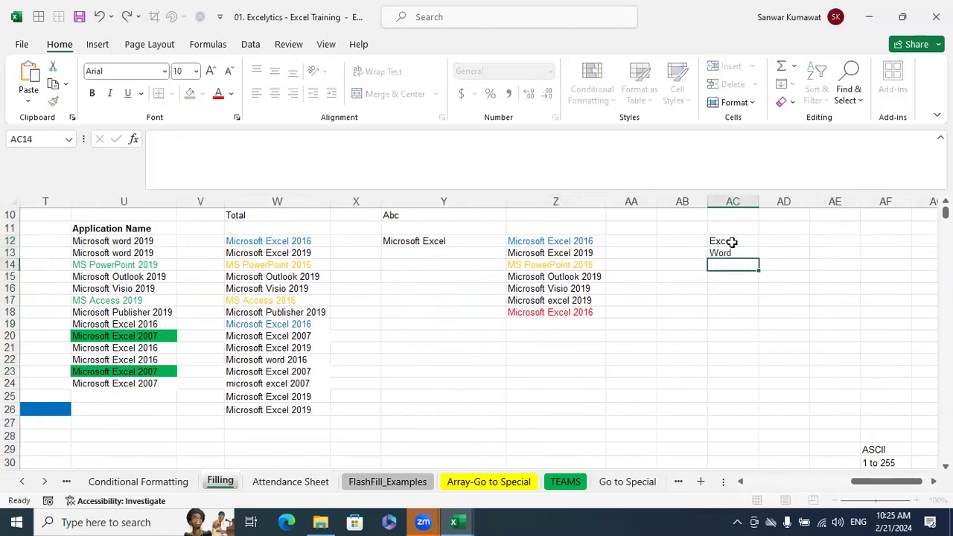
text(excel)
key(Return)
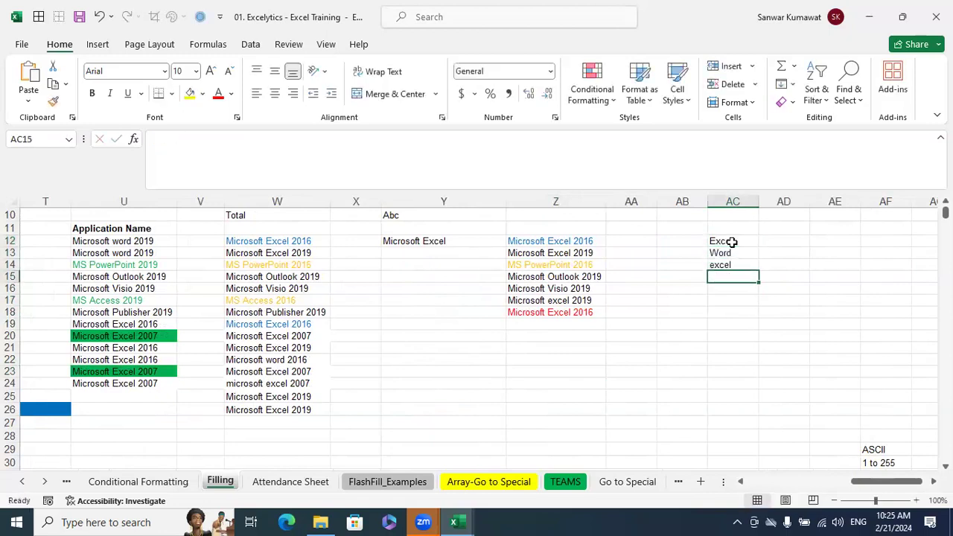
text(Excel)
key(Return)
text(Excel)
key(Return)
Step: Select cells AC12 and AC16 together and colour their text red
scroll(733, 242, up, 2)
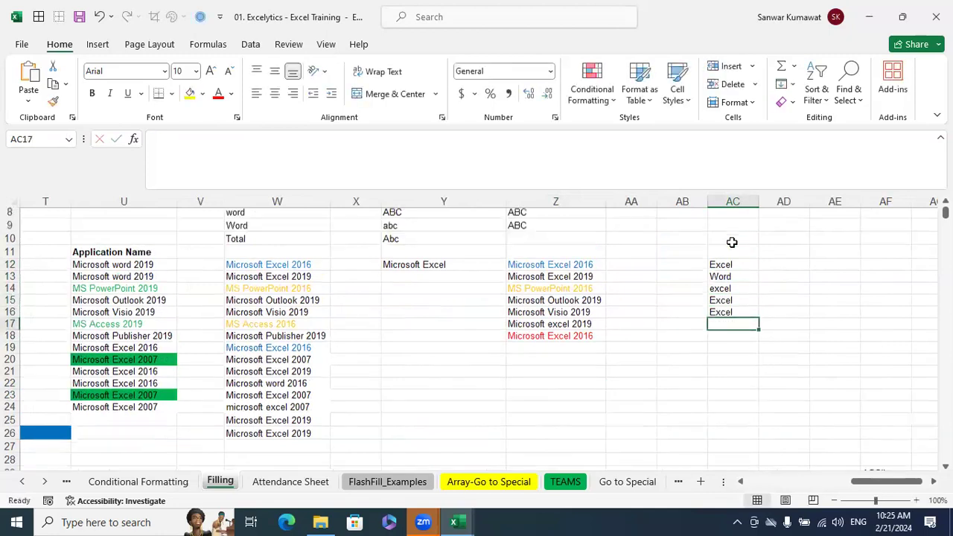
click(733, 240)
click(748, 319)
ctrl+click(737, 365)
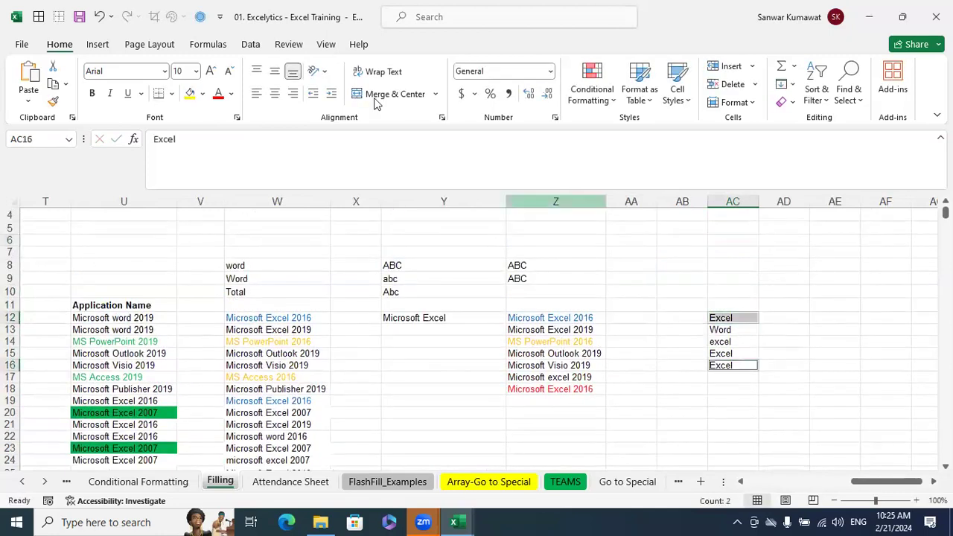
click(219, 94)
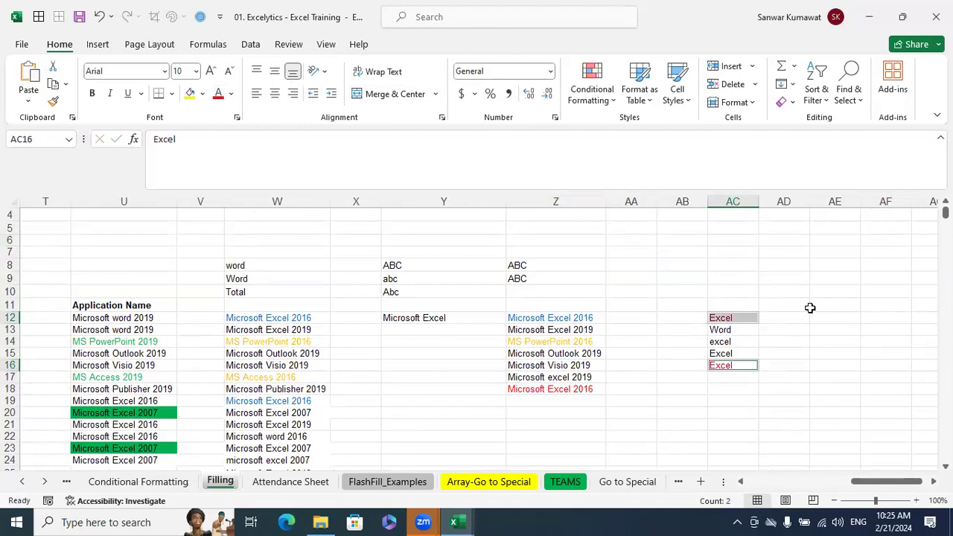
click(811, 311)
Step: Select AC12:AC16 and set up a search for "Excel" with Match entire cell contents off and the find format cleared
drag(745, 317, 743, 366)
key(ctrl+f)
text(Excel)
click(362, 363)
click(510, 316)
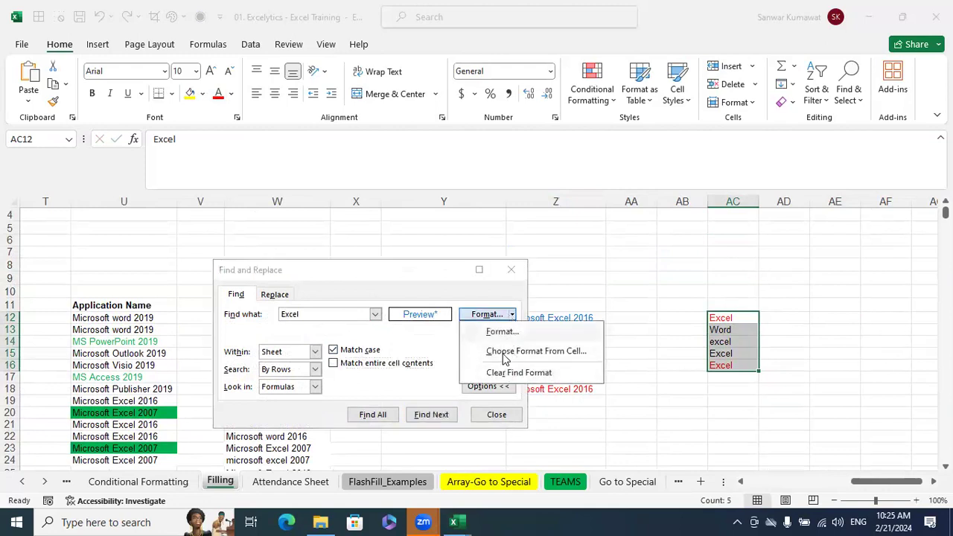
click(519, 373)
Step: Set the find format to the standard red font colour
click(512, 315)
click(497, 331)
click(507, 177)
click(432, 177)
click(598, 292)
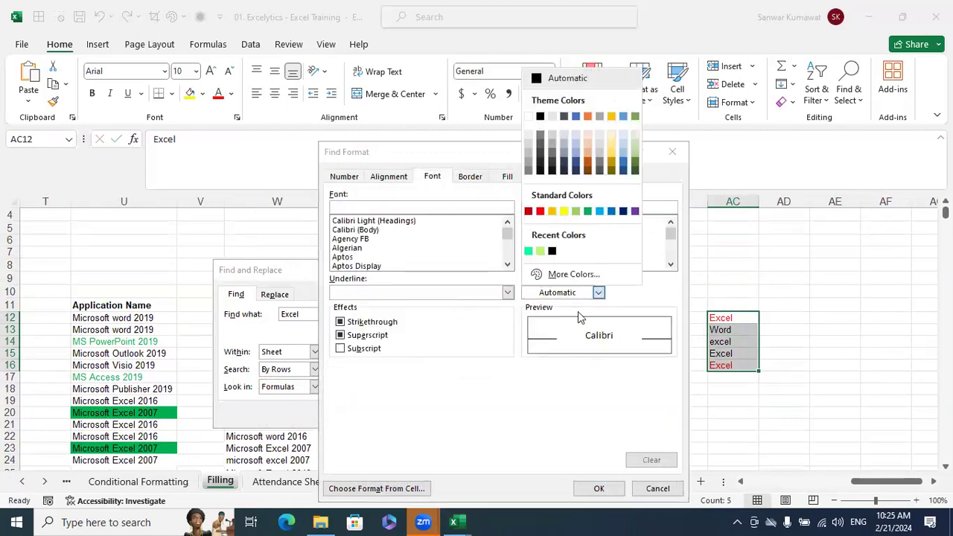
click(540, 212)
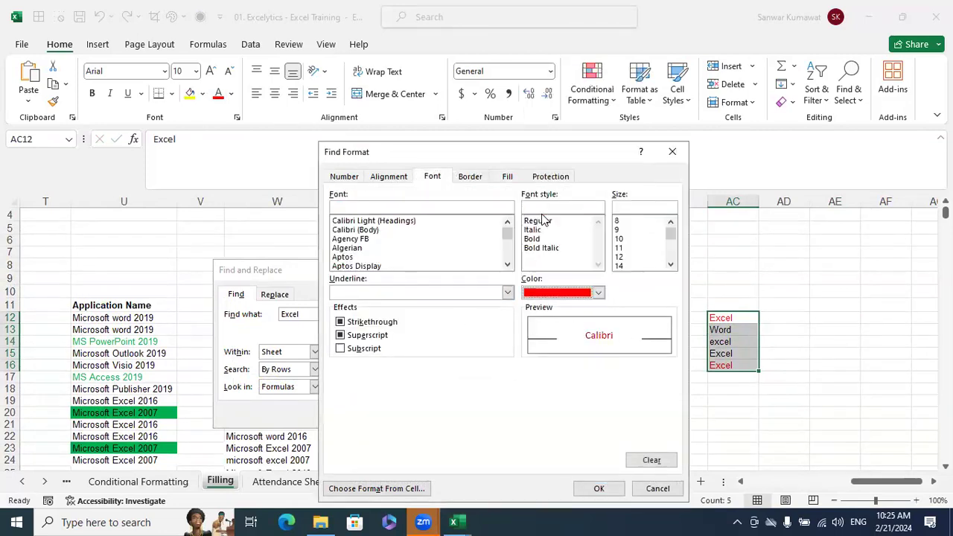
click(615, 494)
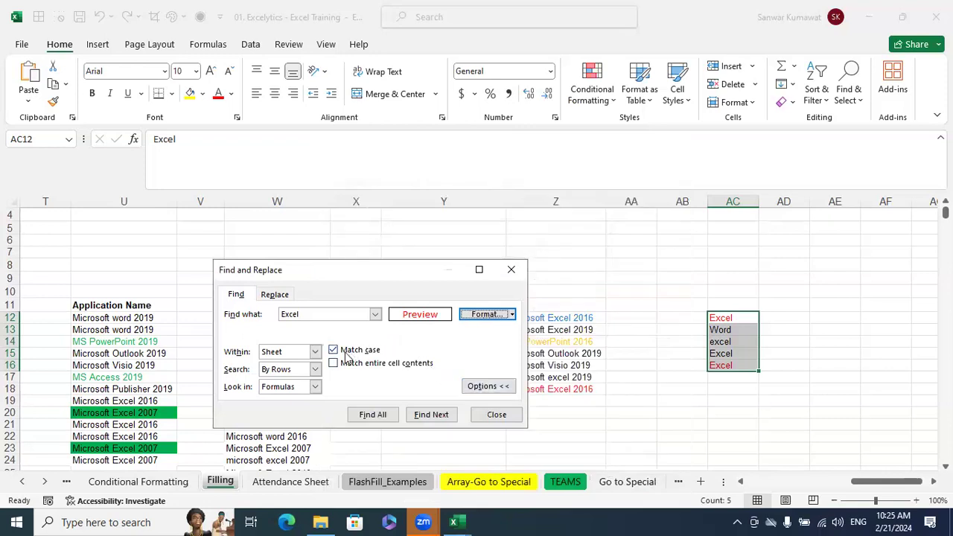
Step: Find all red, case-matching "Excel" cells, move the results aside to compare them with the list, and close Find and Replace
click(373, 414)
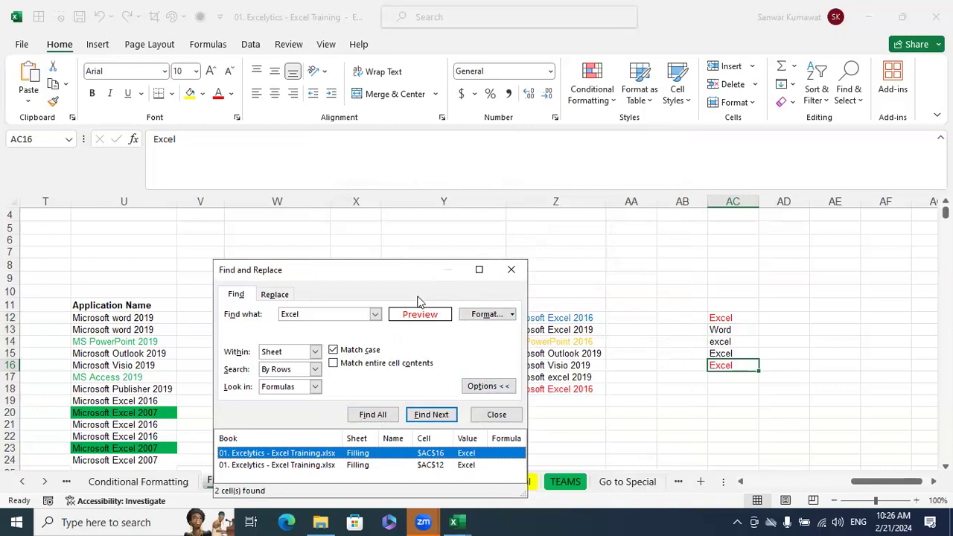
drag(406, 270, 389, 220)
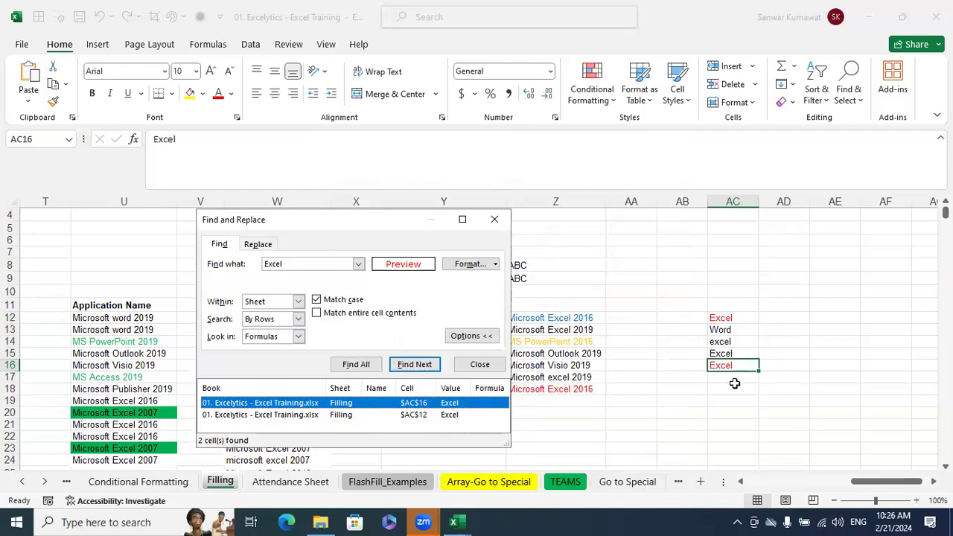
click(494, 219)
click(659, 279)
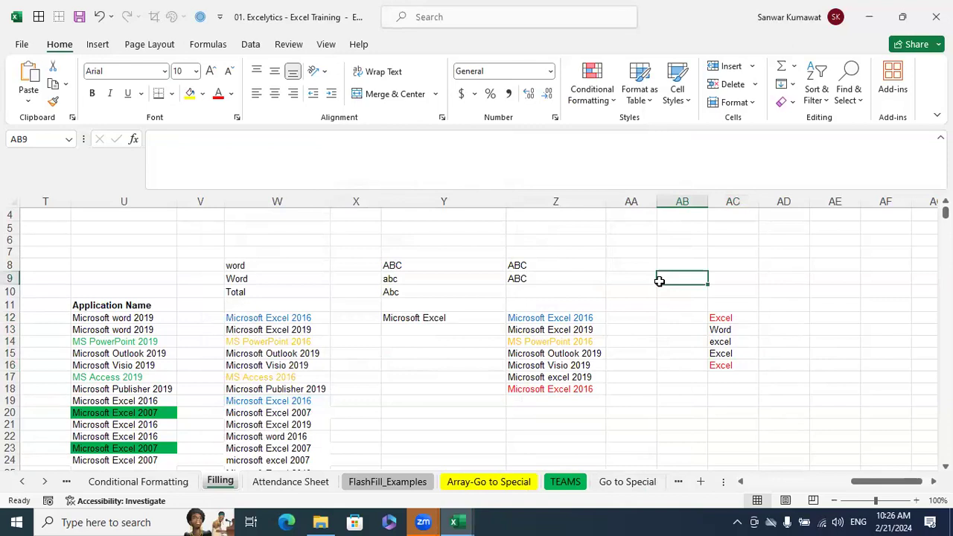
click(853, 96)
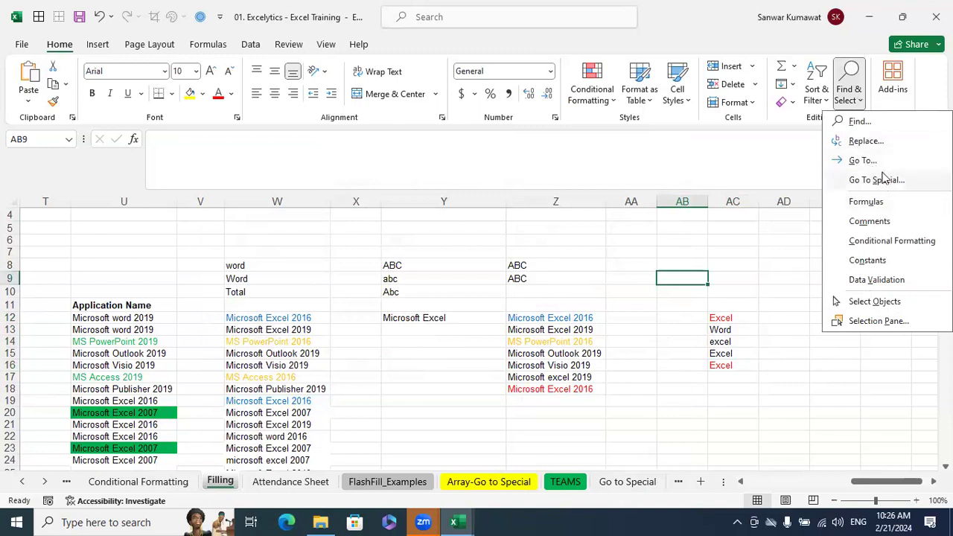
click(674, 382)
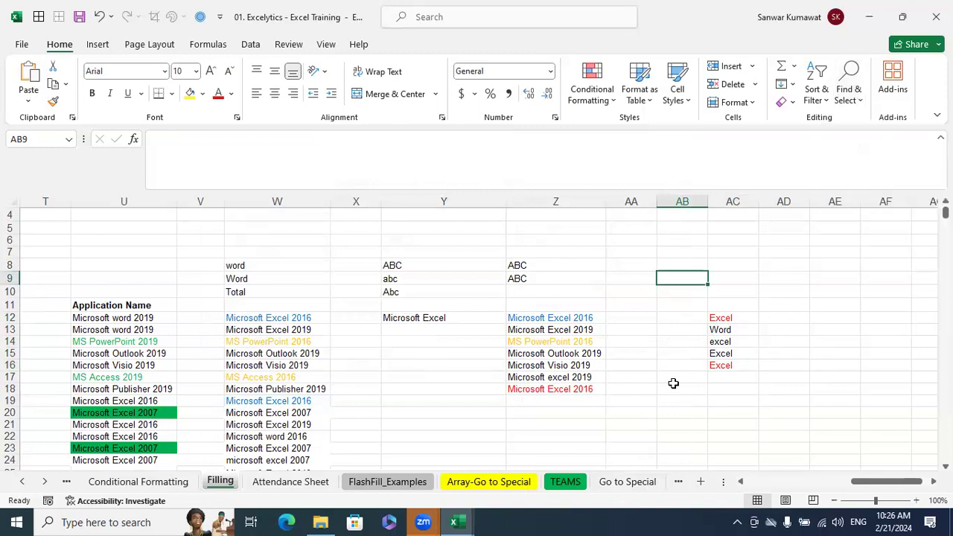
scroll(683, 388, down, 13)
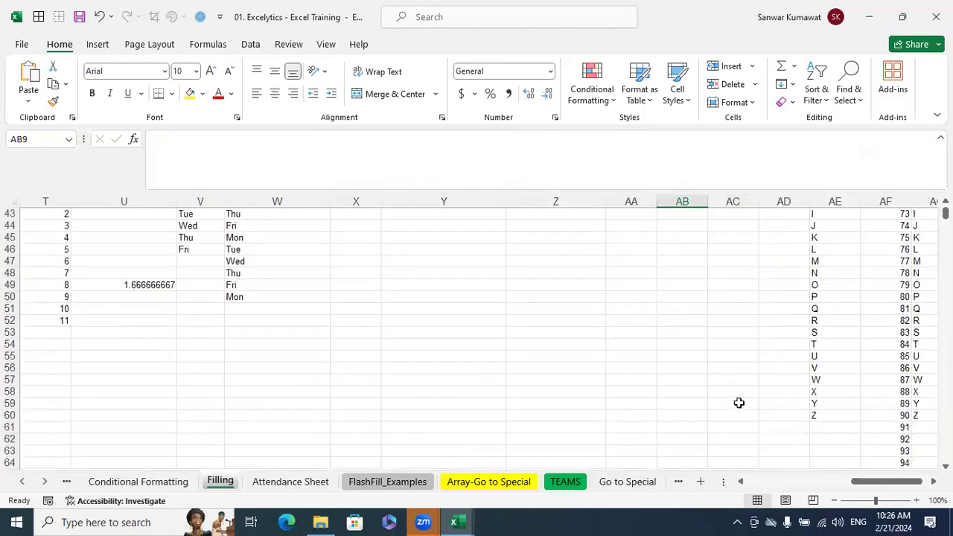
click(739, 403)
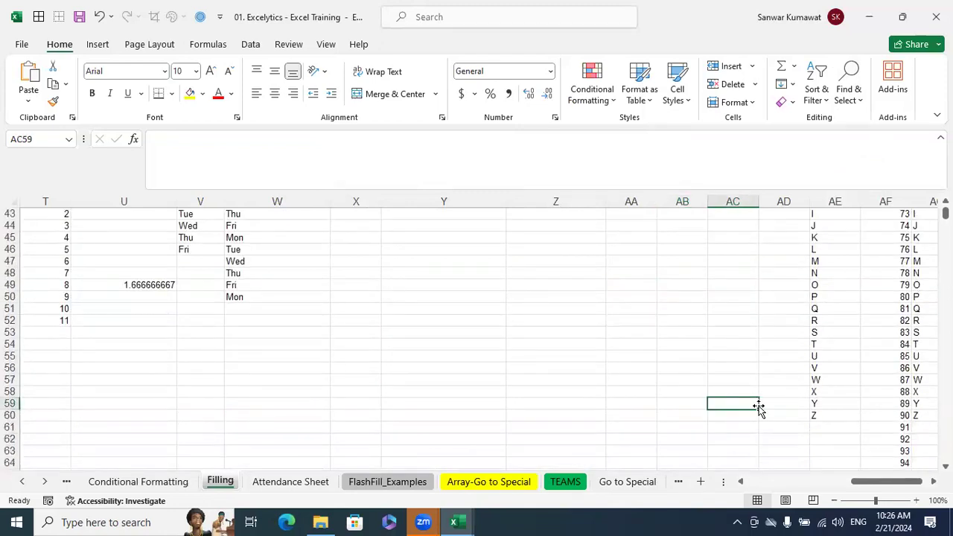
scroll(760, 407, down, 4)
click(746, 427)
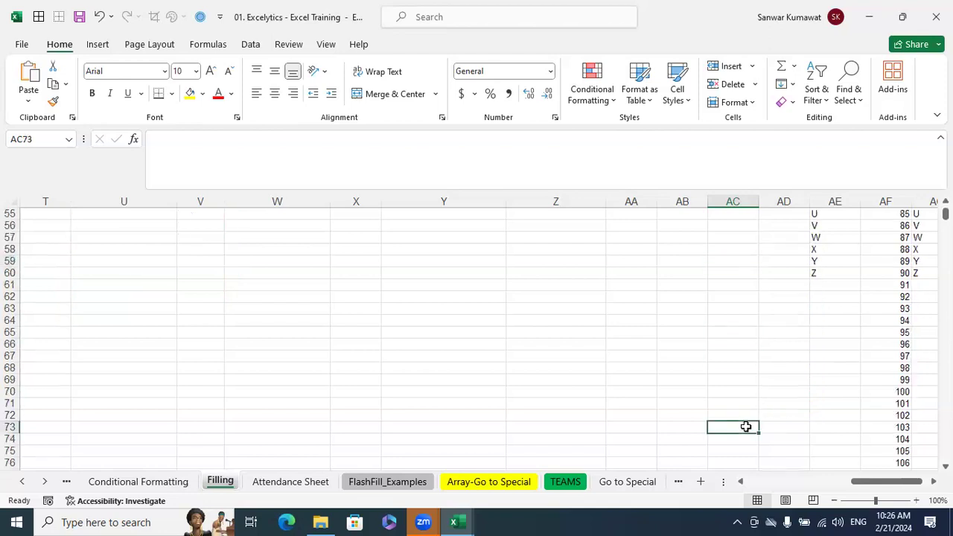
click(650, 403)
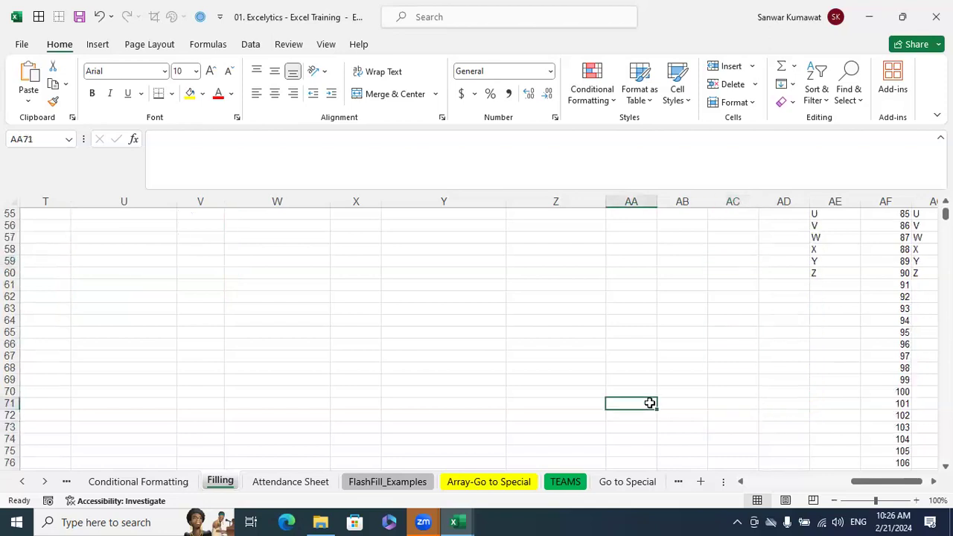
click(551, 365)
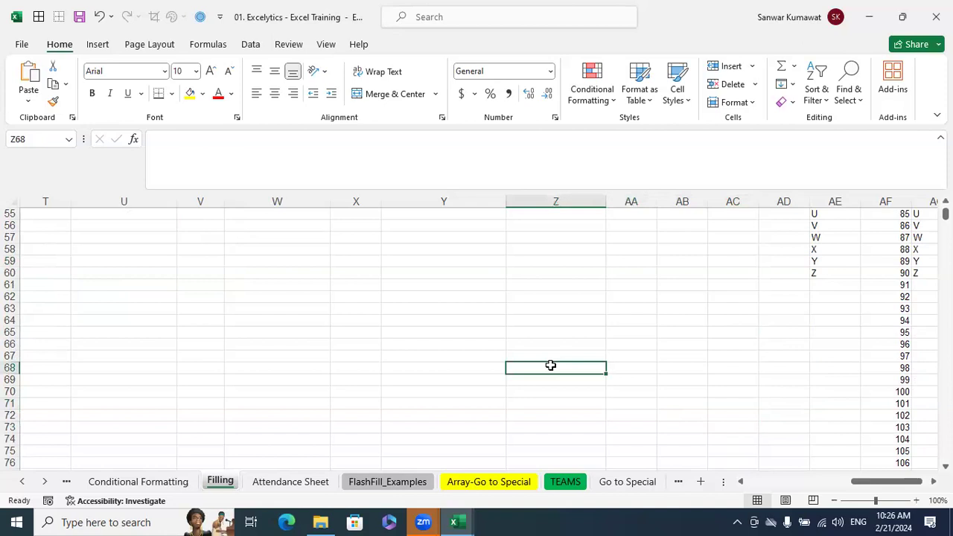
click(525, 263)
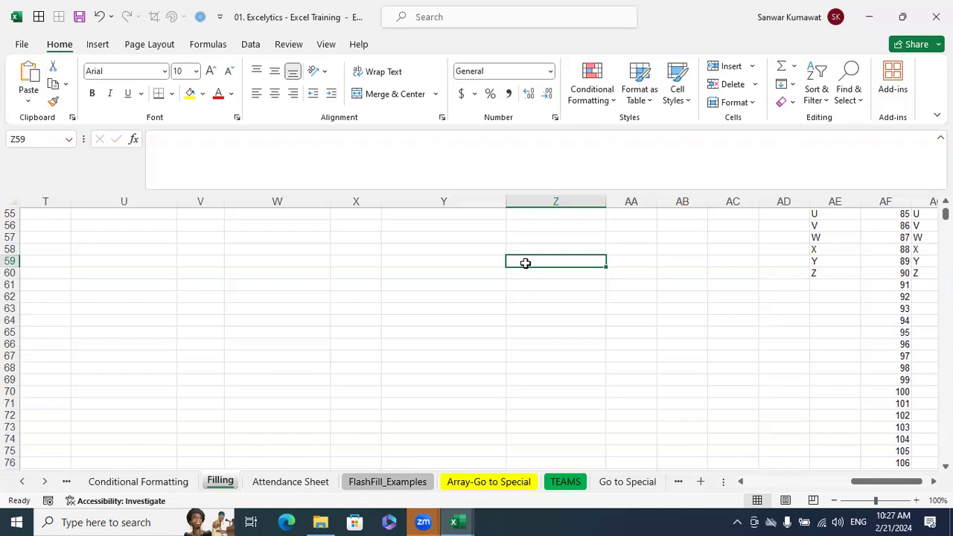
click(156, 277)
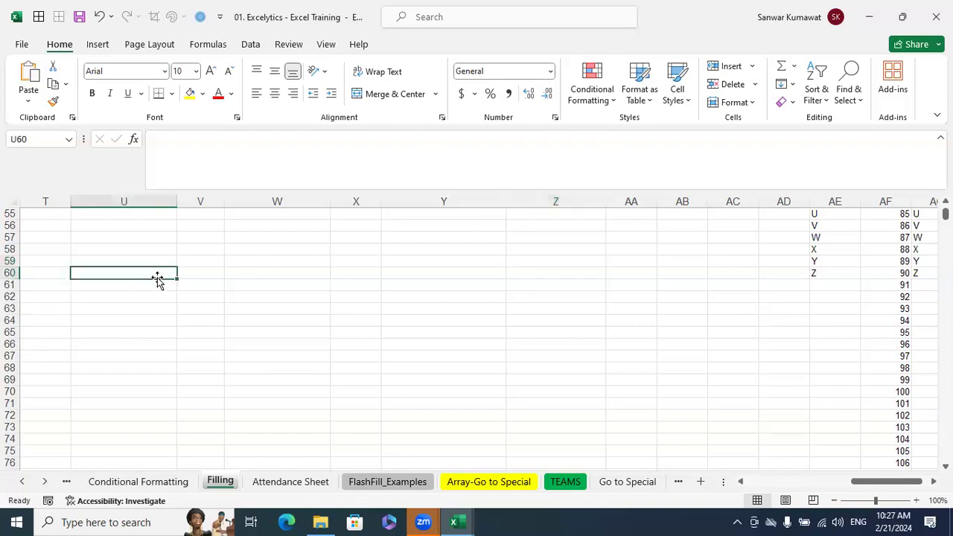
Step: Move to the date column at J60 and browse the rows below it past the end of the dates
key(ctrl+Left)
key(ctrl+Left)
scroll(159, 283, down, 20)
scroll(159, 286, down, 20)
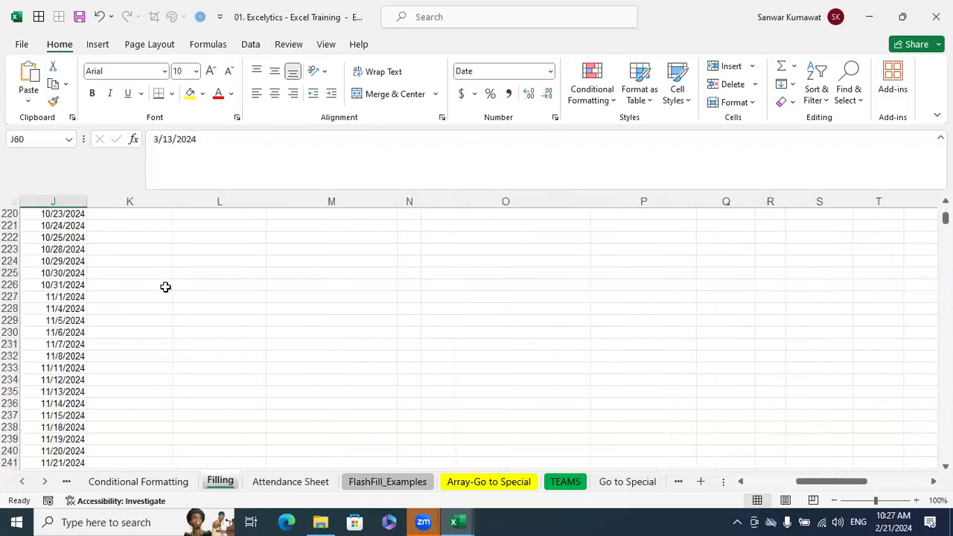
scroll(154, 285, down, 20)
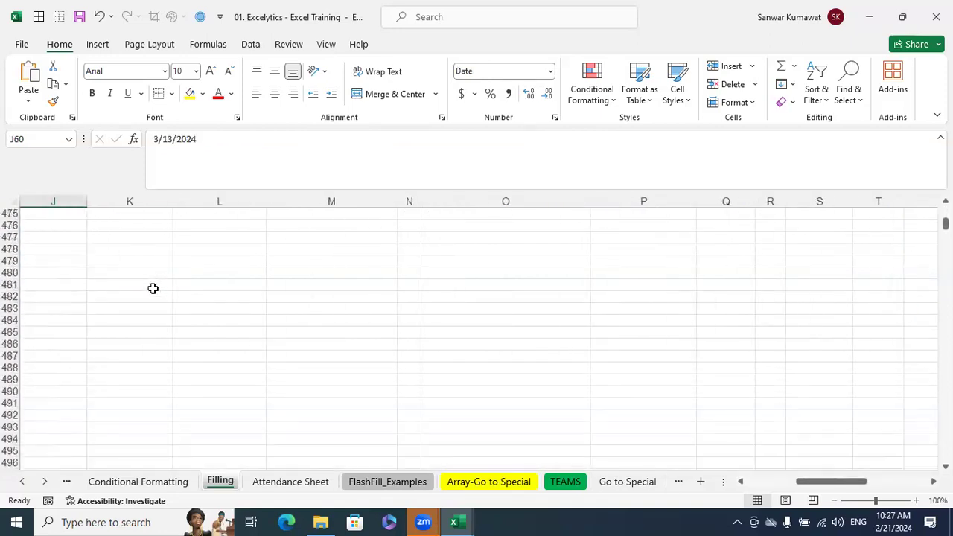
scroll(151, 283, up, 20)
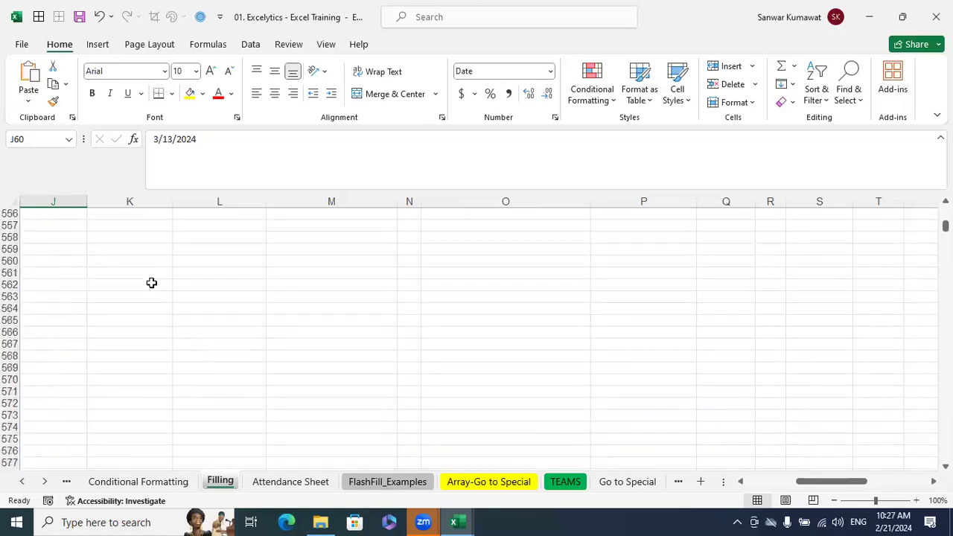
scroll(151, 283, up, 20)
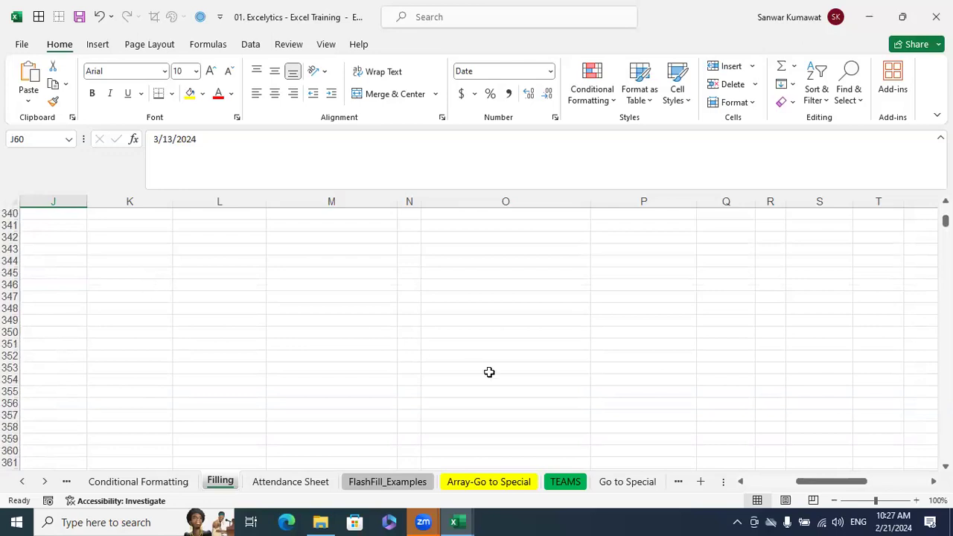
Step: Jump directly to cell A1000 by its reference and view the rows around it
click(534, 378)
click(45, 140)
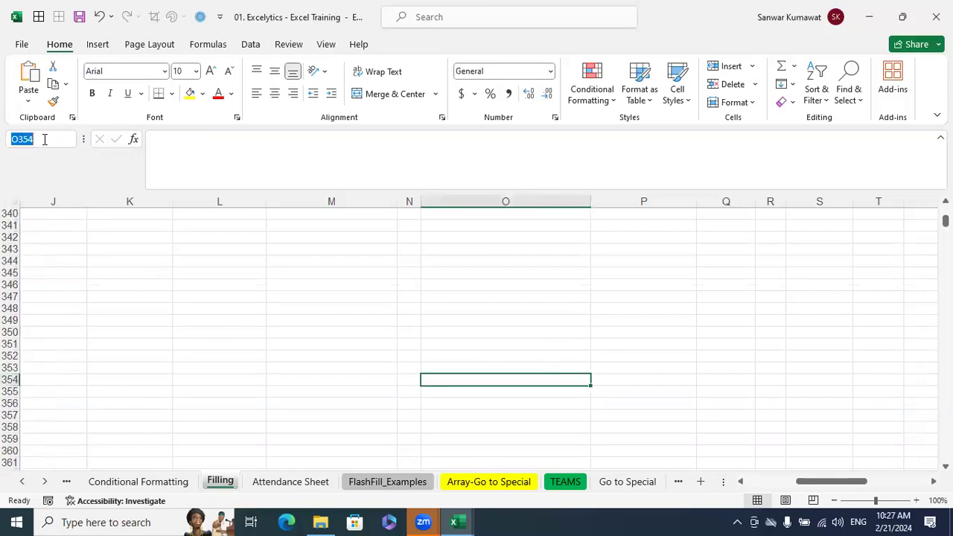
text(A1000)
key(Return)
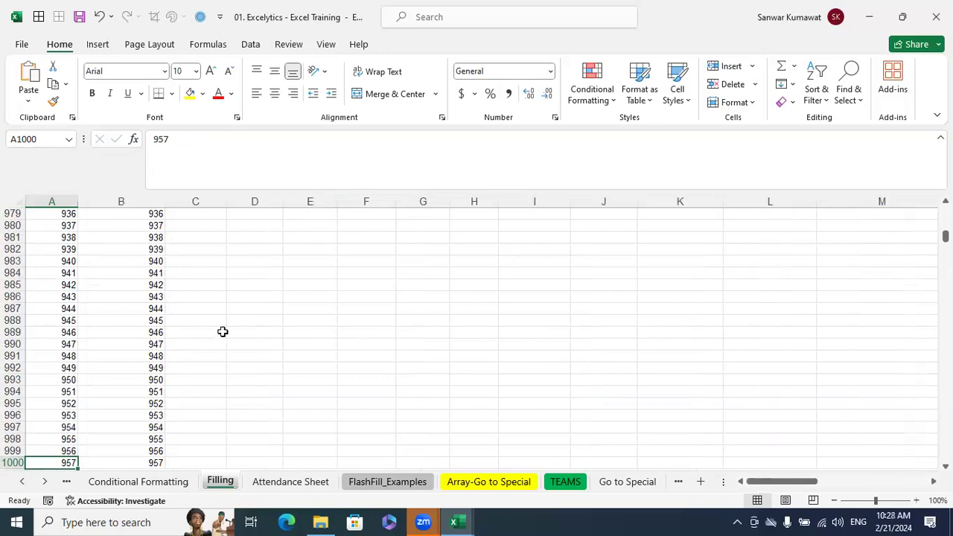
scroll(224, 335, down, 12)
scroll(221, 336, up, 5)
scroll(220, 337, up, 3)
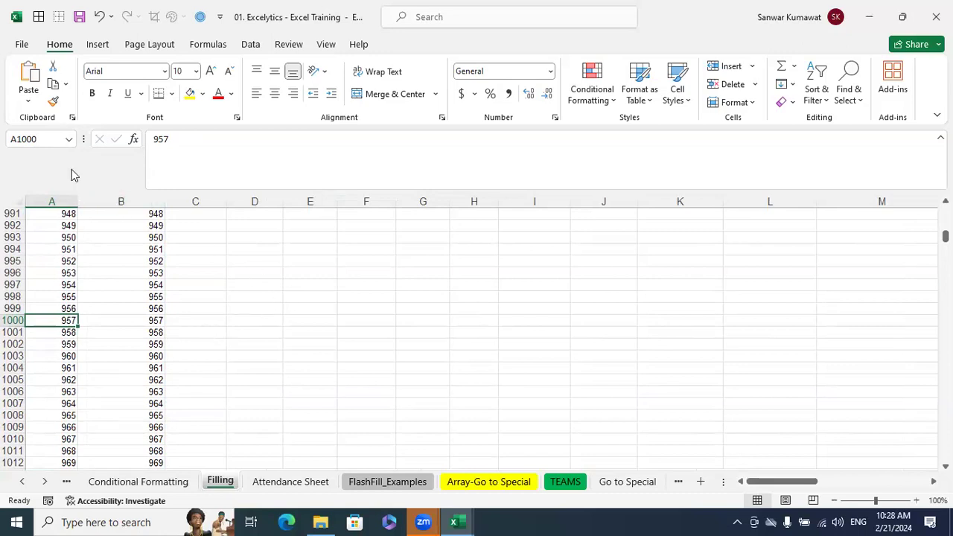
Step: Clear the contents of cell A1000 and undo the clearing
click(48, 135)
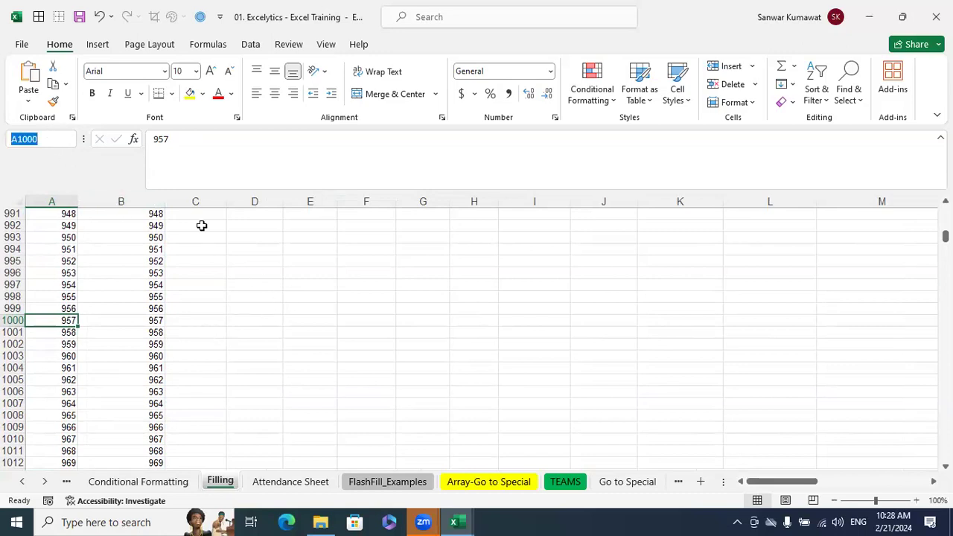
click(250, 353)
click(51, 323)
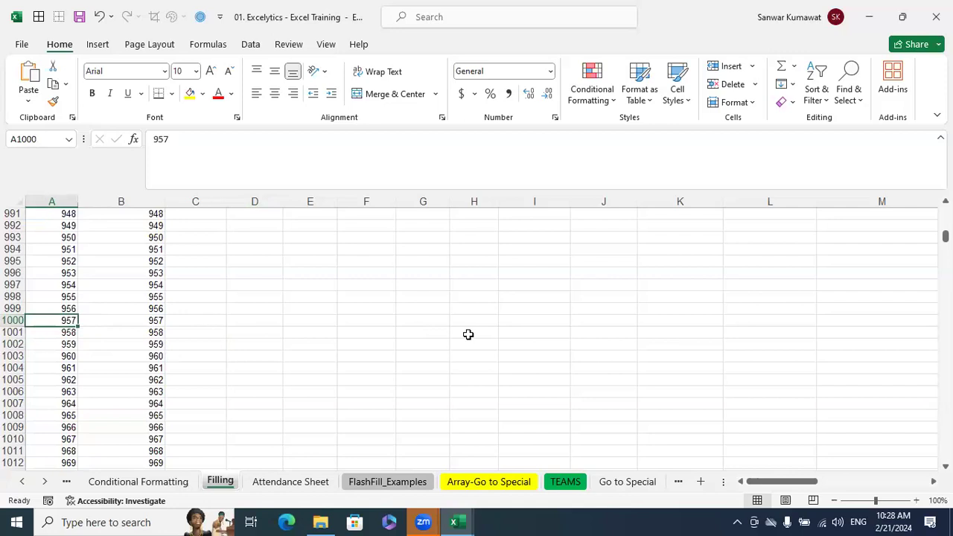
key(Delete)
key(ctrl+z)
click(591, 340)
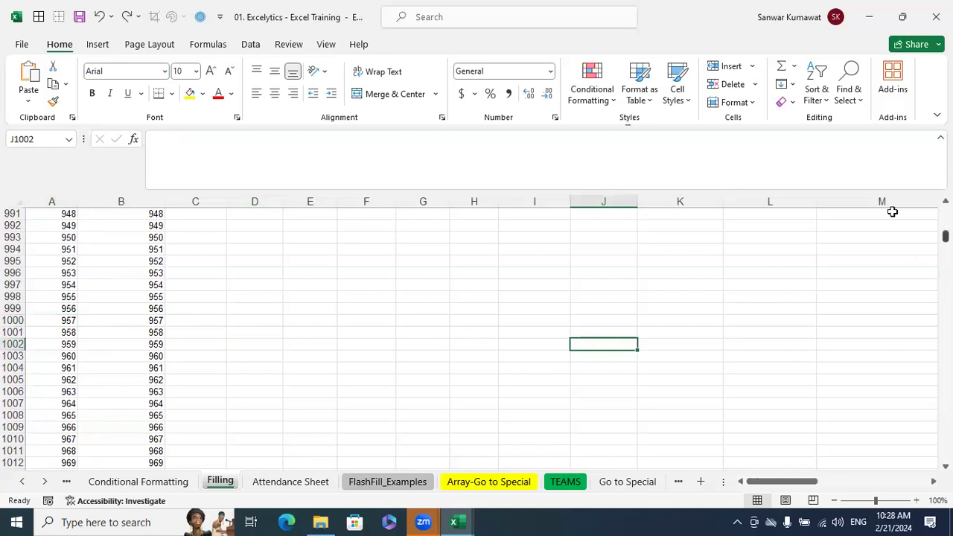
Step: Enter the text "A1000" in cell A1002 and undo the entry
click(72, 346)
text(A1000)
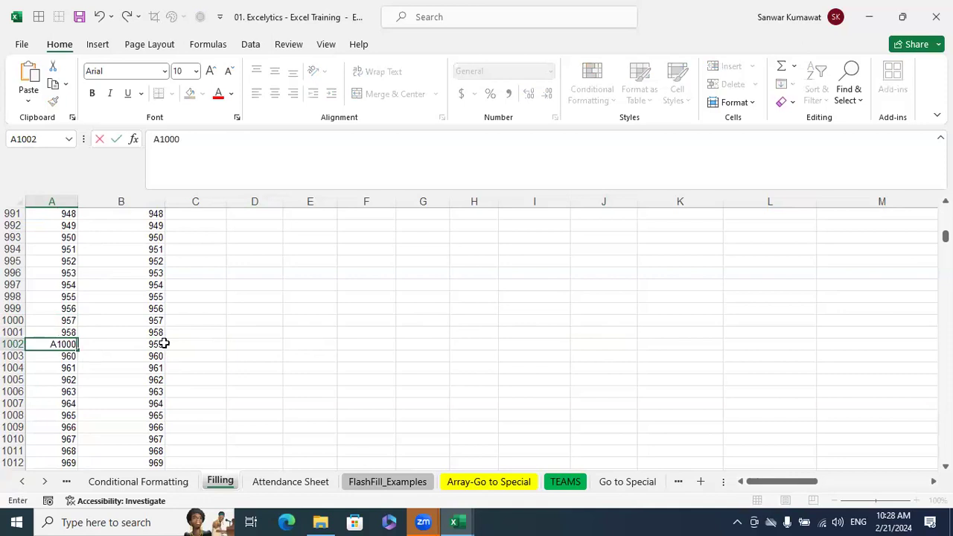
key(Return)
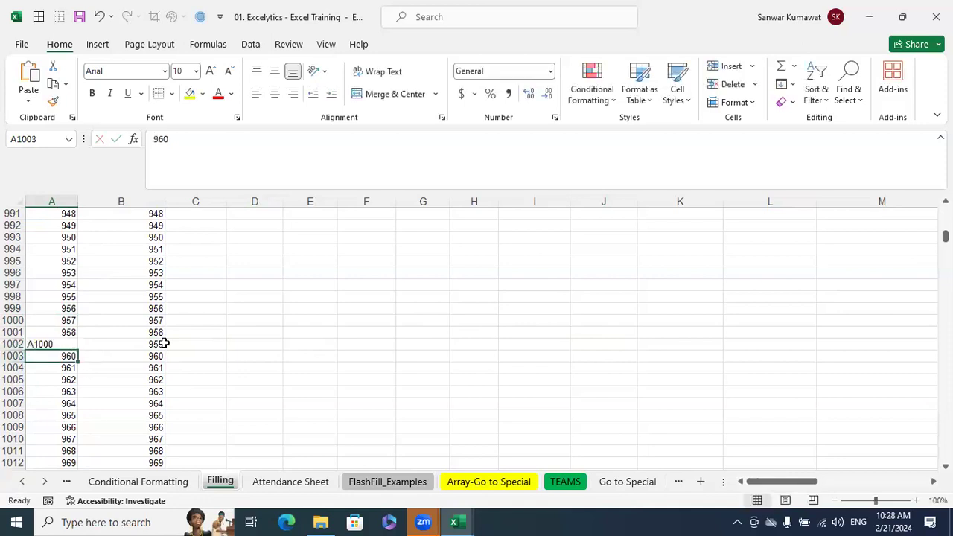
click(77, 344)
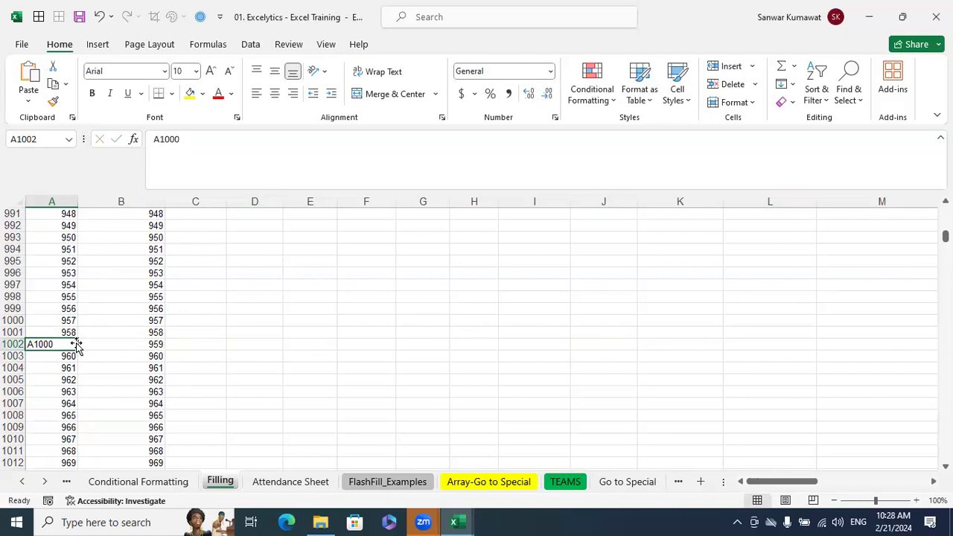
key(ctrl+z)
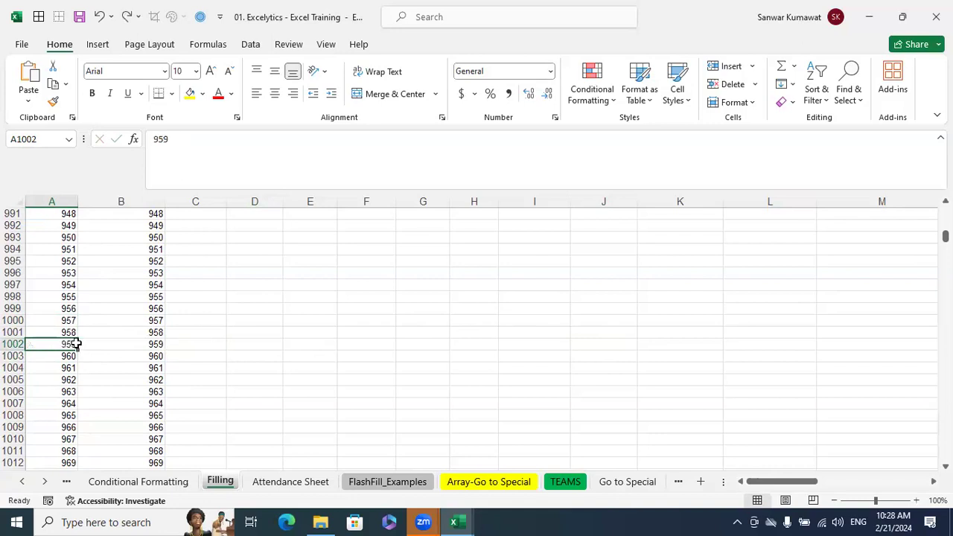
Step: Jump directly to cell B100 by its reference
click(41, 139)
text(B100)
key(Return)
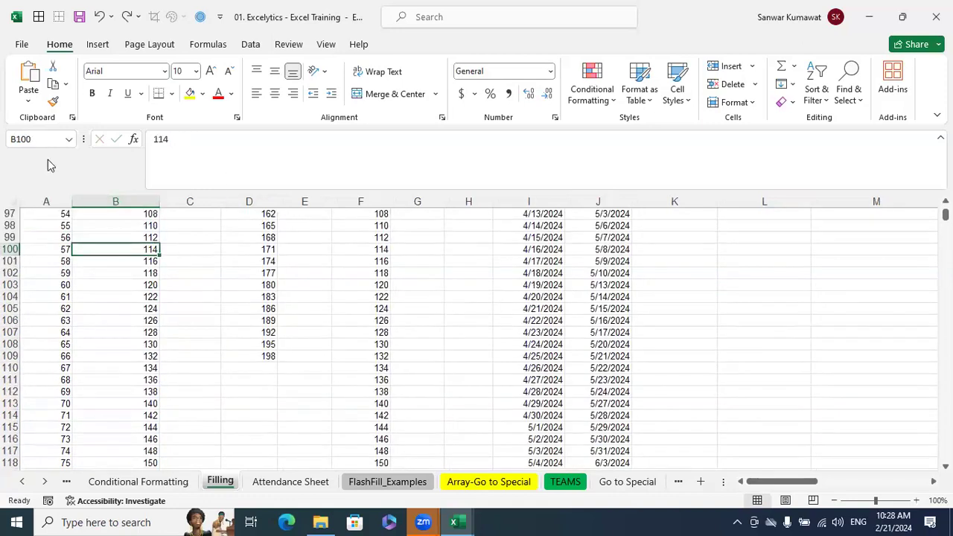
Step: Try to find the first employee's name from cell L11 with the red find format still set, and close Find and Replace
scroll(556, 367, up, 20)
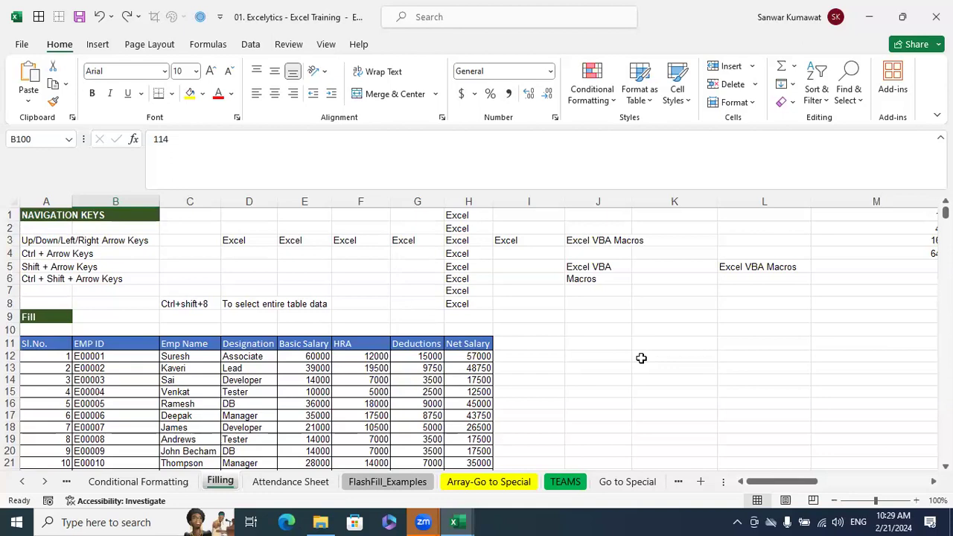
click(745, 341)
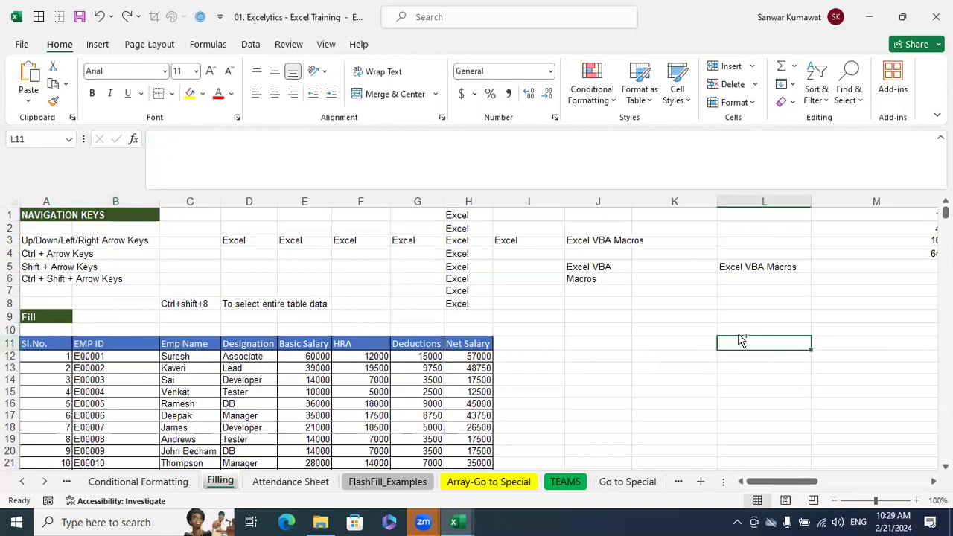
key(ctrl+f)
text(Suresh)
key(Return)
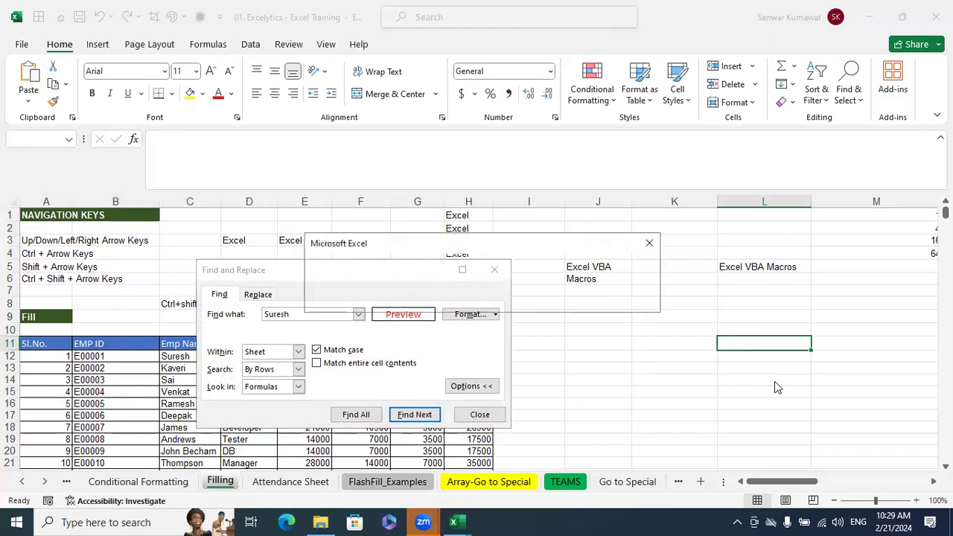
key(Return)
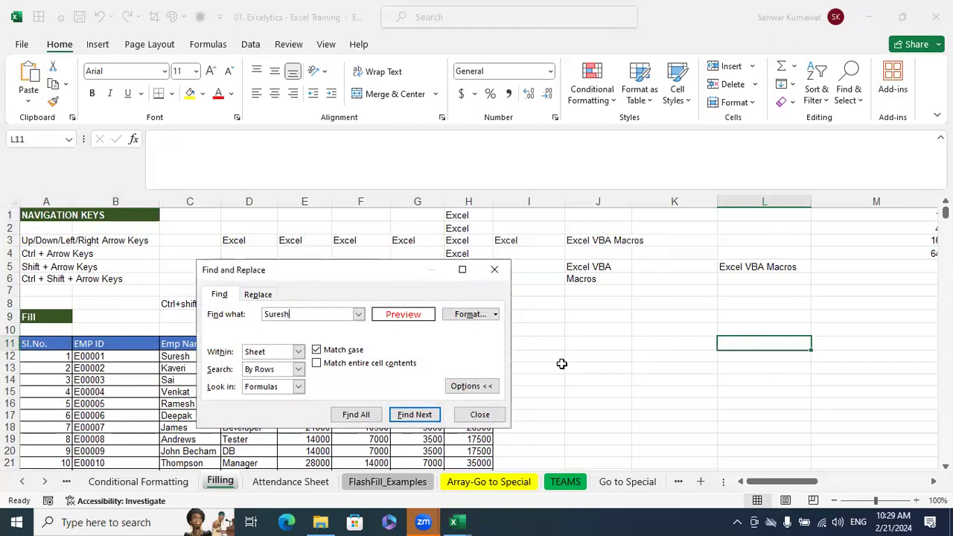
click(496, 271)
Step: Clear the find format, find all cells containing the first employee's name, and close Find and Replace
key(ctrl+f)
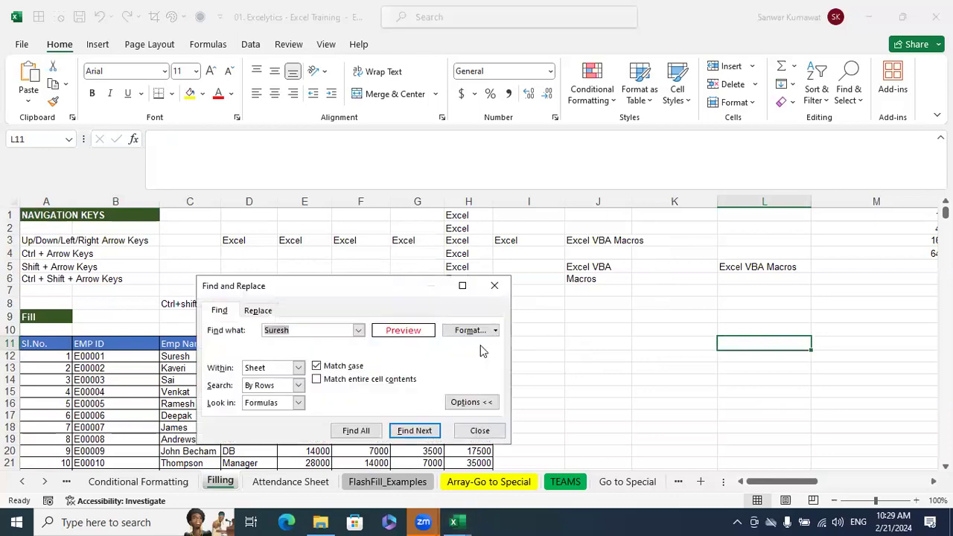
click(325, 329)
click(494, 332)
click(502, 387)
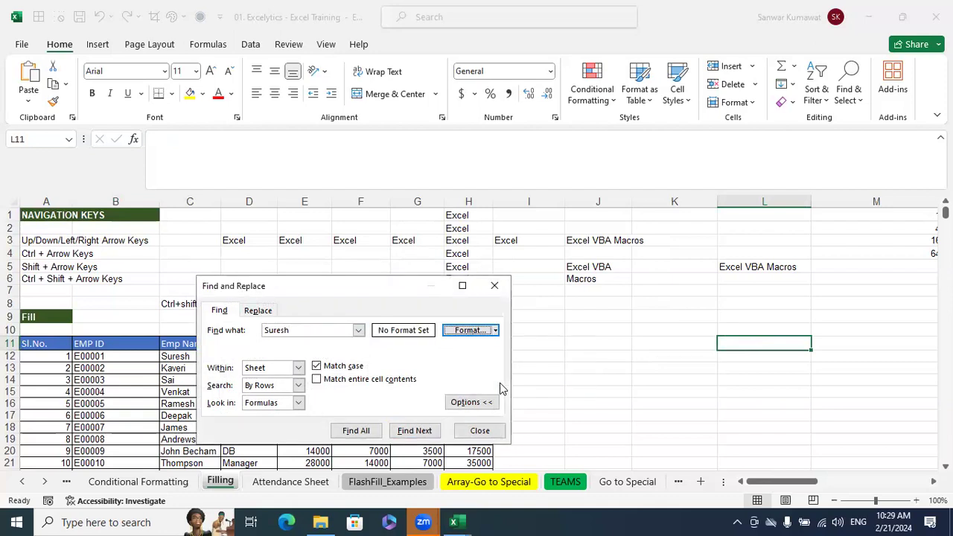
click(376, 433)
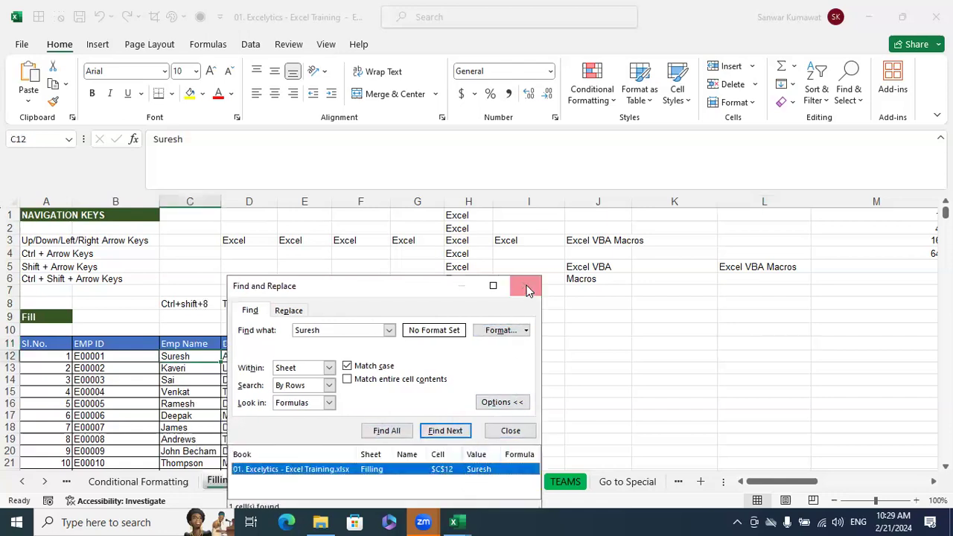
click(527, 290)
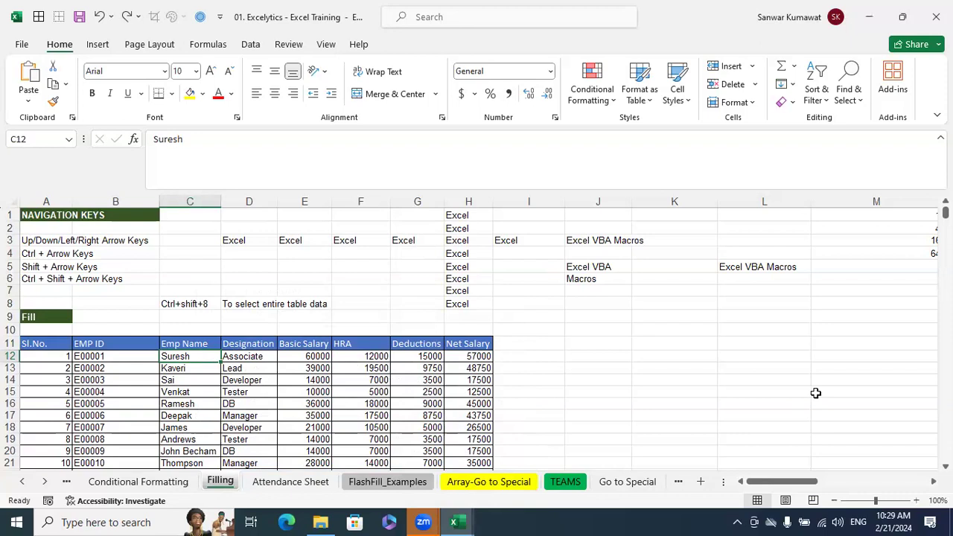
Step: Switch to the Go to Special sheet, look over its sample data and shapes, and select cell I5
click(690, 344)
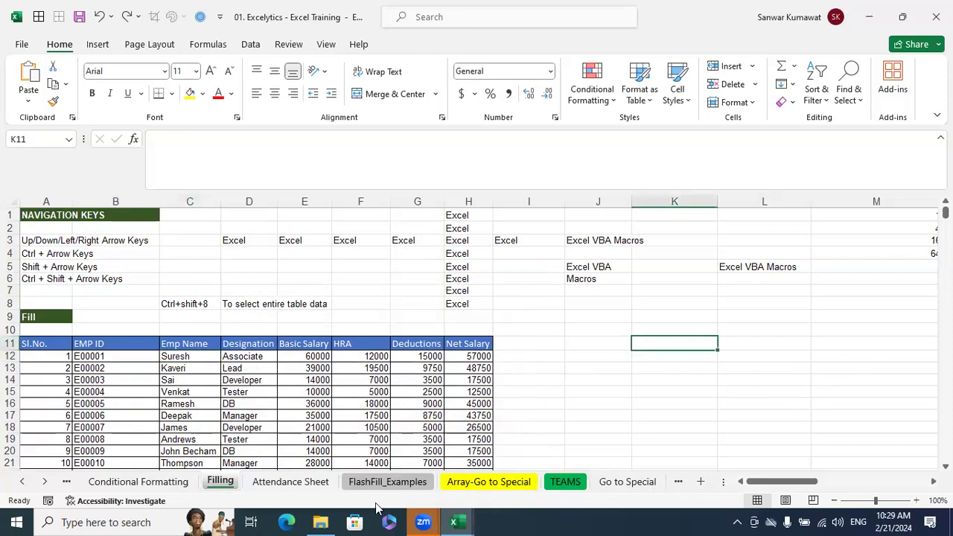
click(627, 482)
scroll(661, 382, up, 8)
scroll(661, 382, up, 16)
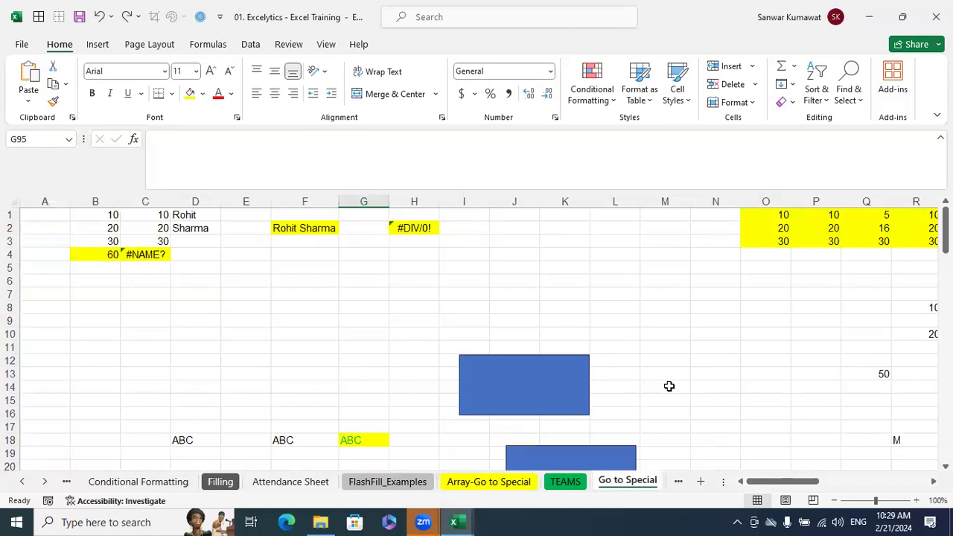
click(819, 486)
scroll(670, 351, down, 6)
scroll(670, 351, up, 6)
click(470, 266)
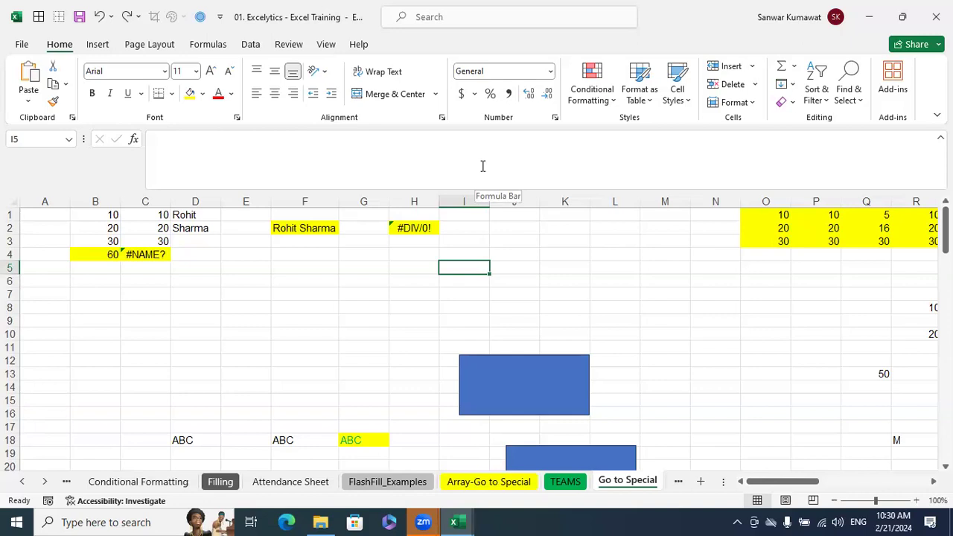
Step: Insert blank comments in cells I5, K6 and H9 of the Go to Special sheet
key(shift+F2)
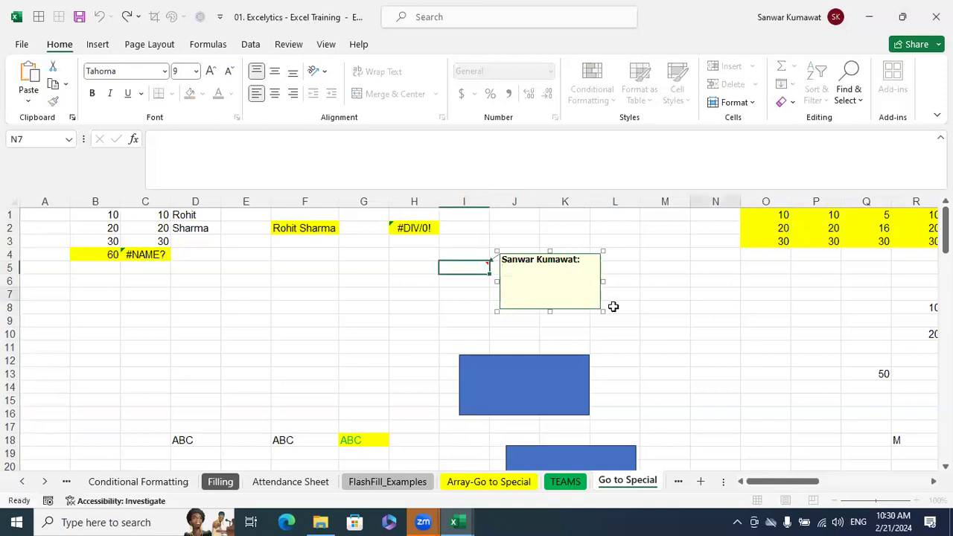
click(559, 289)
key(shift+F2)
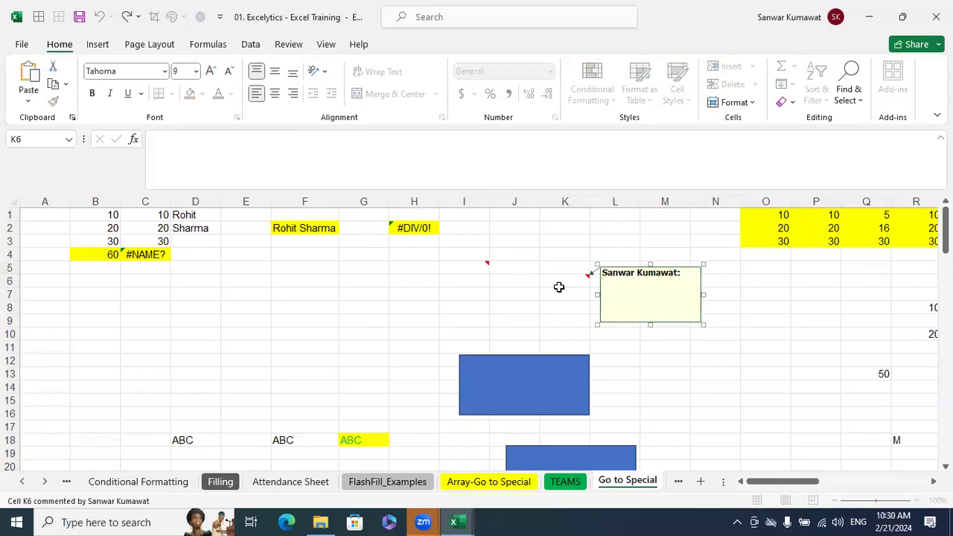
click(402, 318)
key(shift+F2)
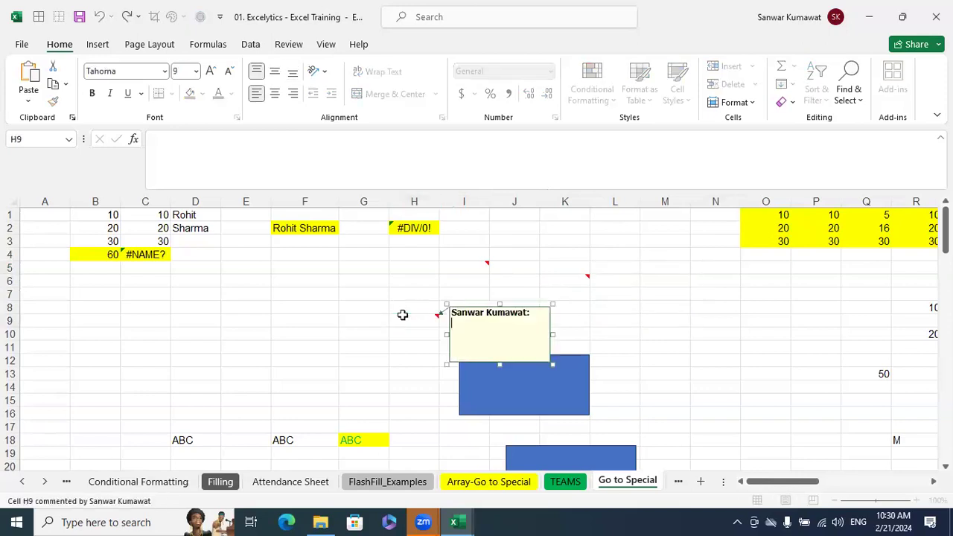
click(872, 452)
Step: Insert blank comments in cells N54 and F54, well below the sample data
scroll(745, 335, down, 4)
scroll(716, 347, down, 10)
click(702, 358)
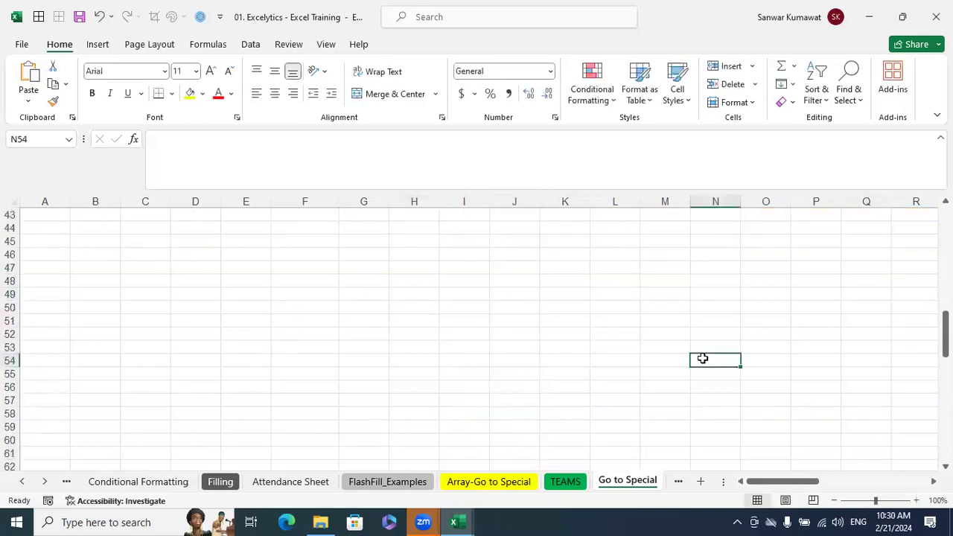
key(shift+F2)
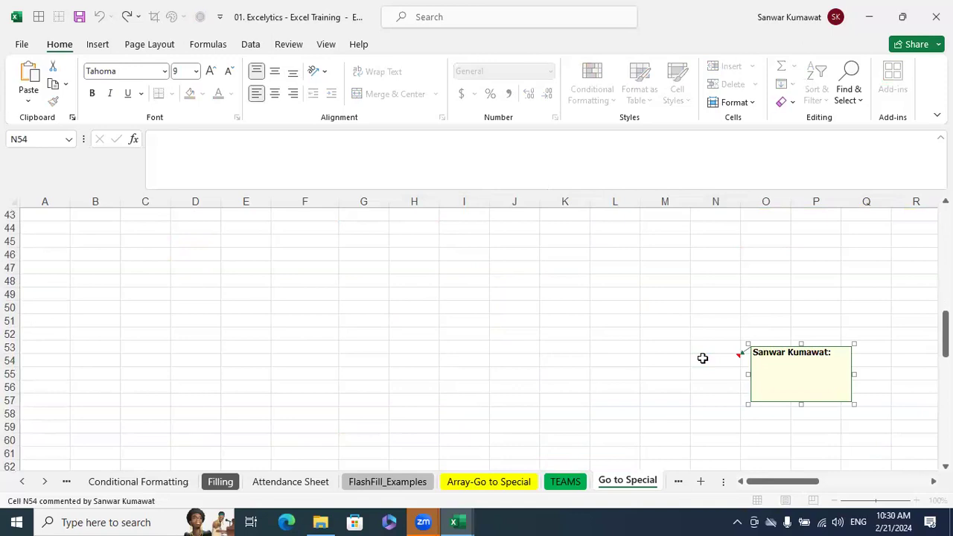
click(305, 360)
key(shift+F2)
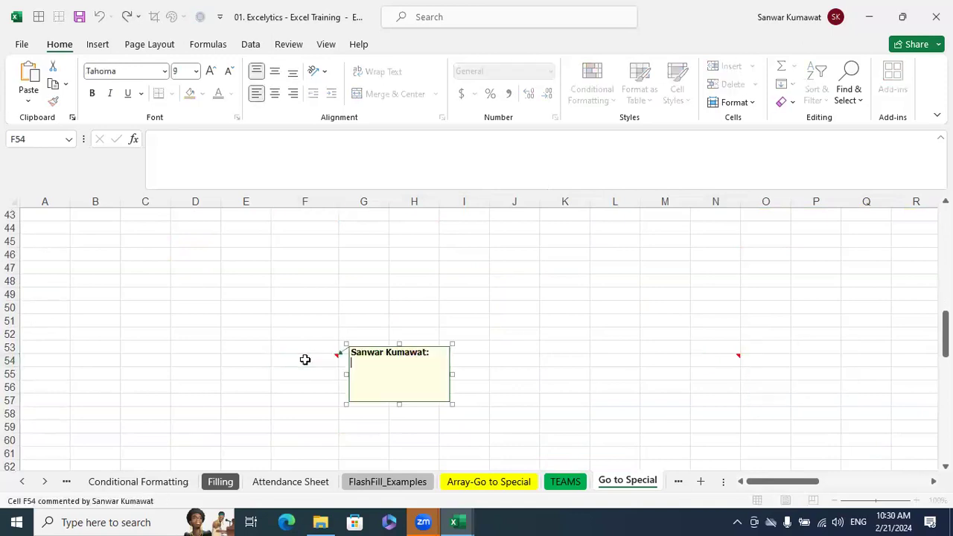
click(654, 383)
Step: Insert blank comments in a column M cell farther below row 54 and in cell H113
scroll(665, 404, down, 5)
click(665, 402)
key(shift+F2)
scroll(668, 403, down, 14)
click(428, 396)
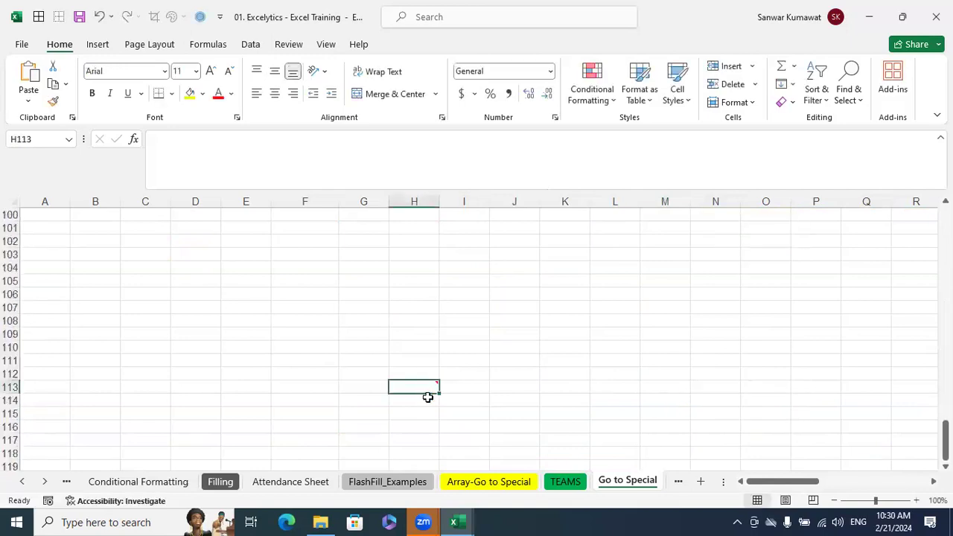
key(shift+F2)
click(555, 322)
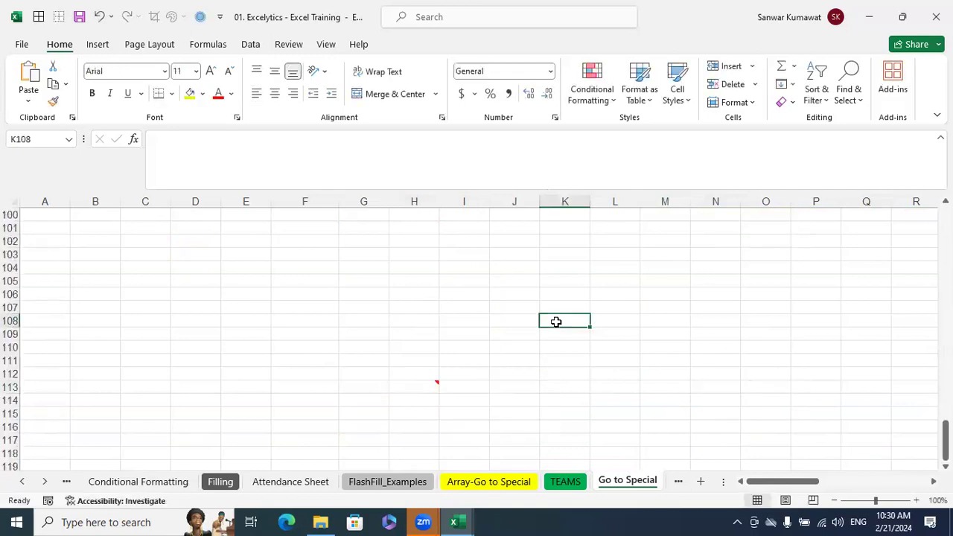
Step: Enter BAC in cell M8 near the sample data and clear that cell again
scroll(556, 321, up, 20)
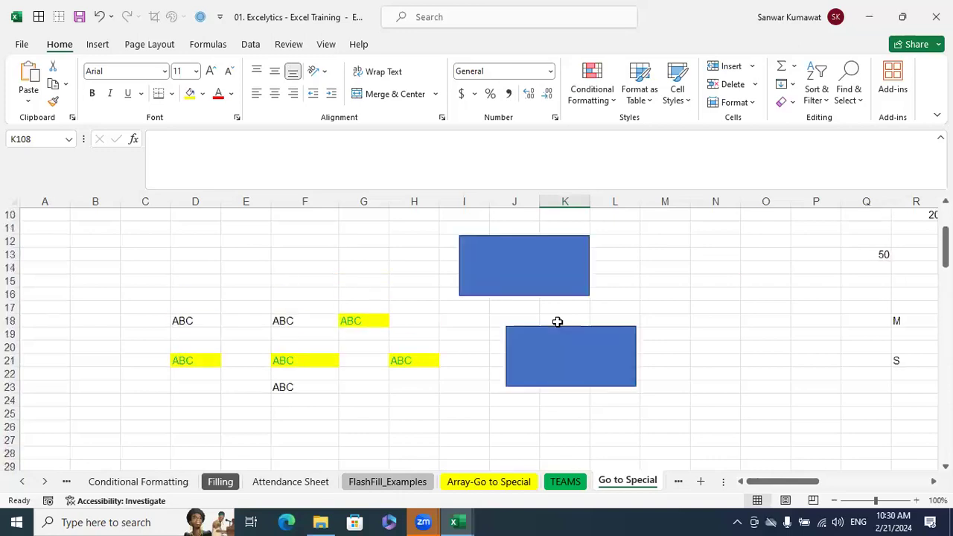
scroll(557, 321, up, 3)
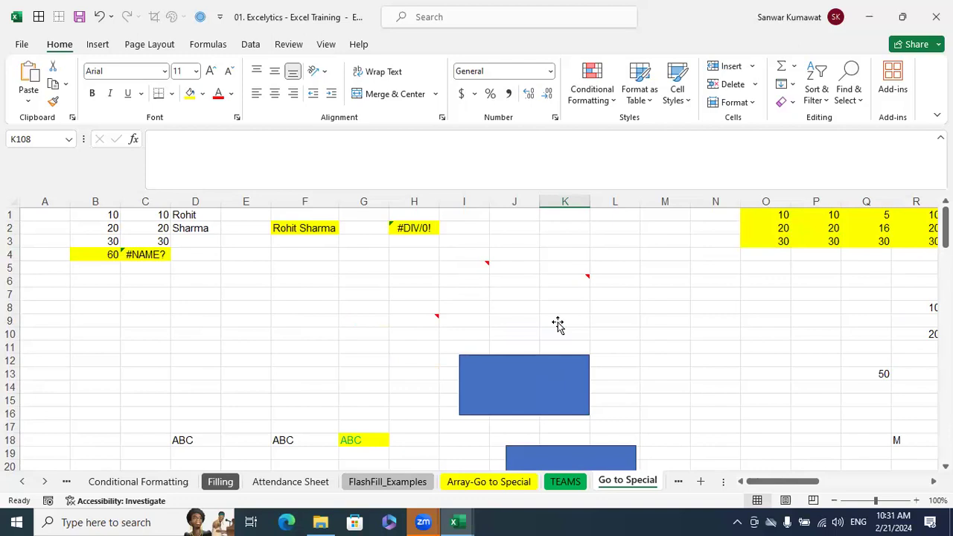
click(485, 266)
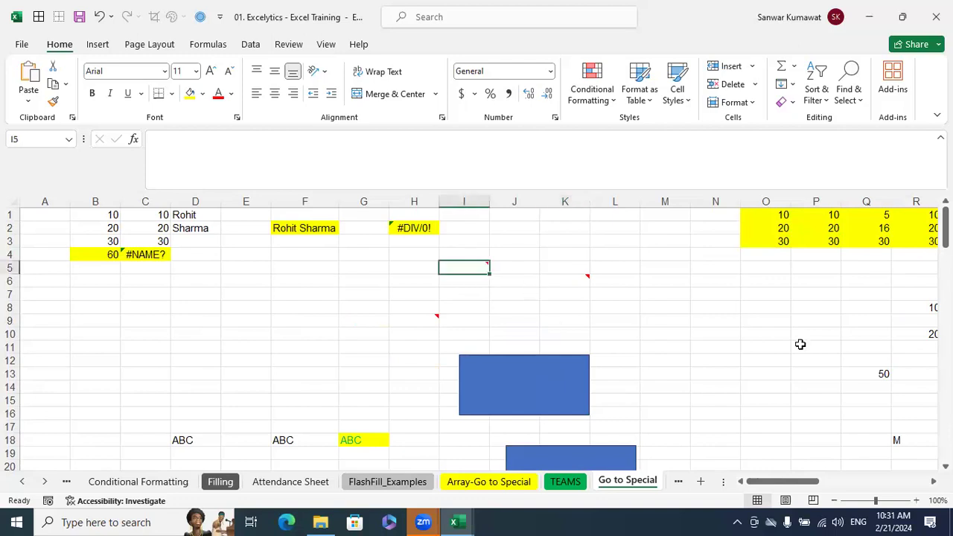
click(666, 308)
text(BAC)
key(Return)
click(679, 305)
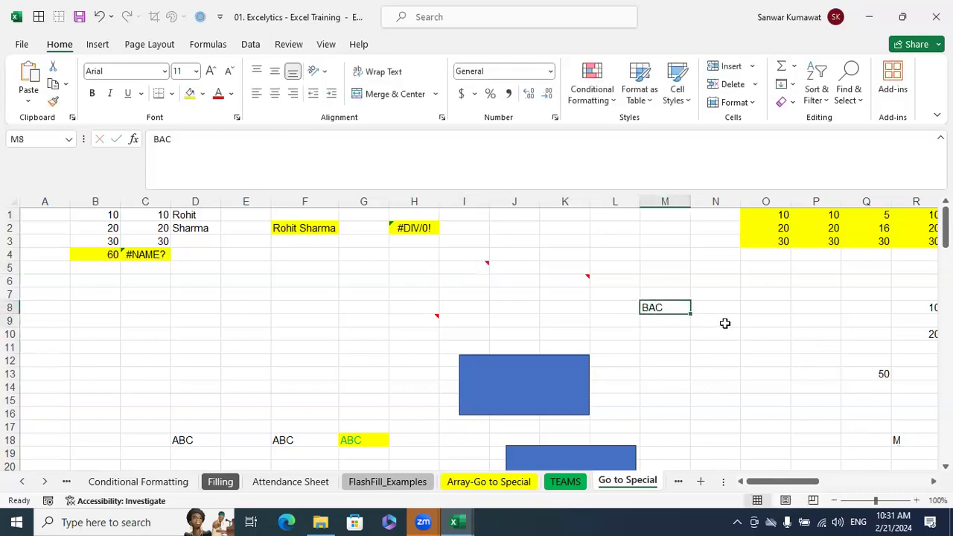
key(Delete)
Step: Delete the comment from cell I5
click(484, 268)
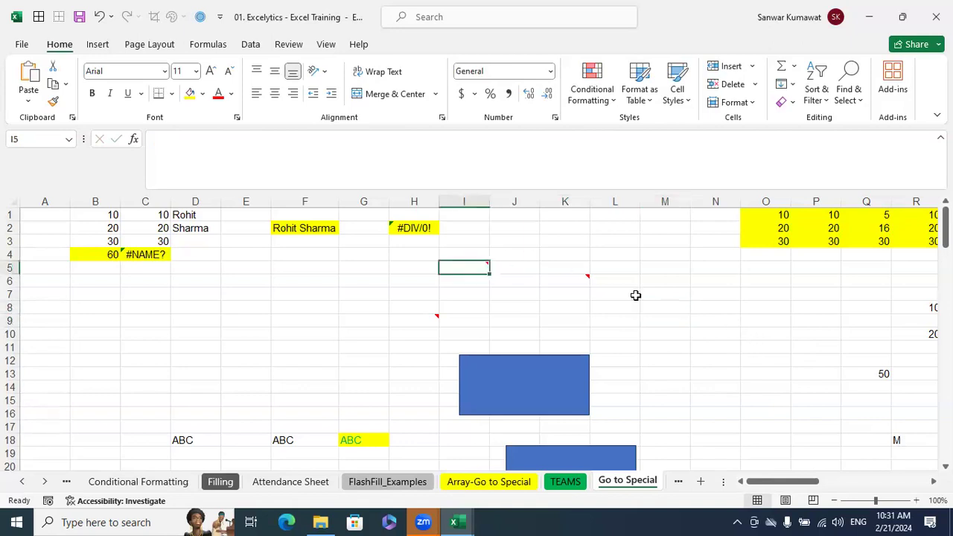
click(715, 335)
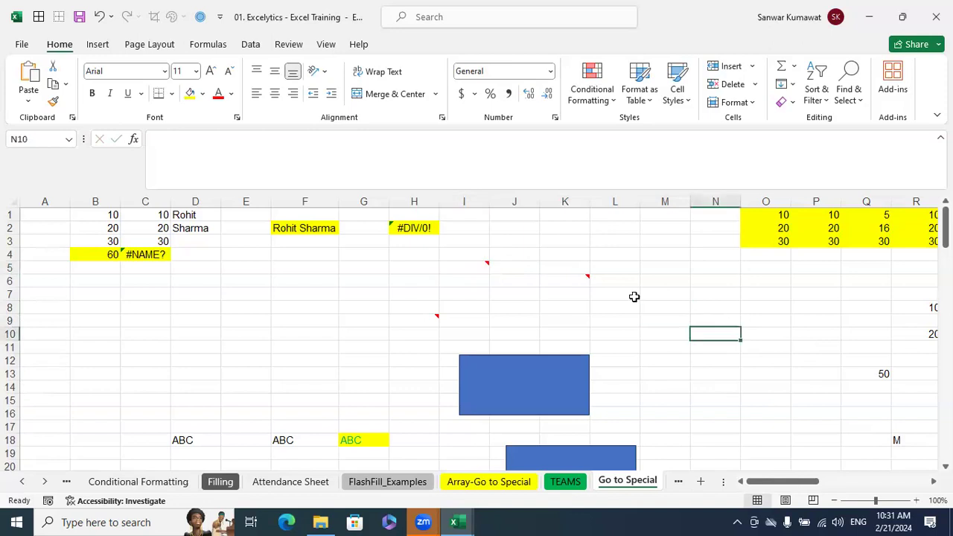
click(462, 265)
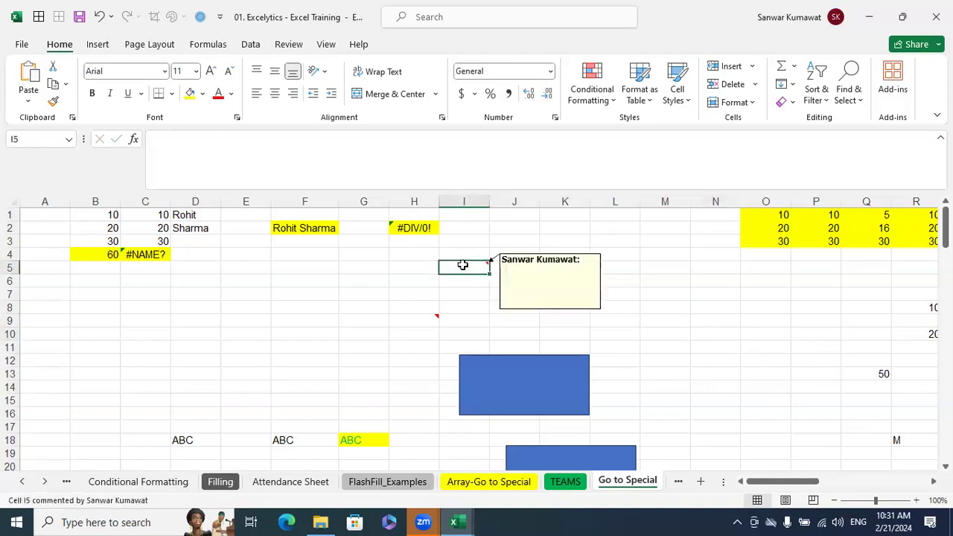
right_click(465, 272)
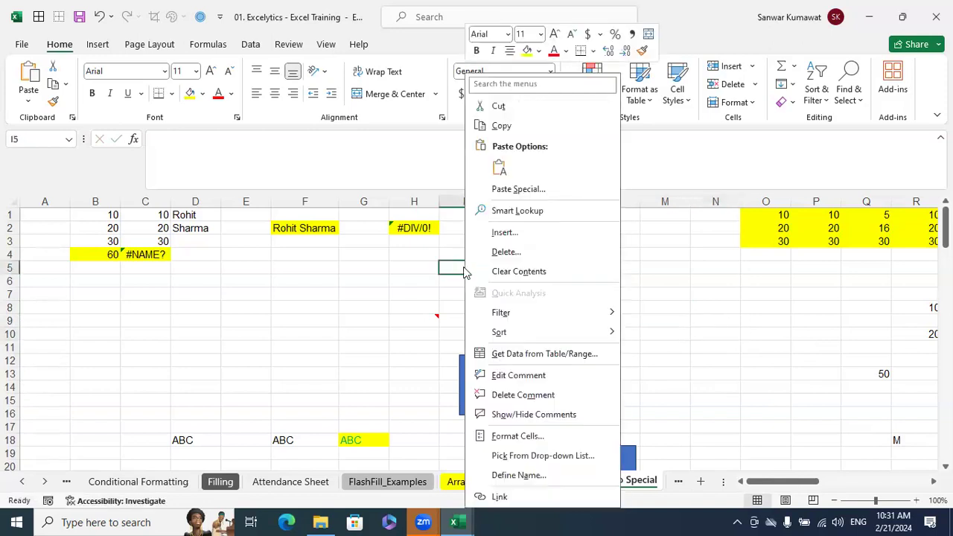
click(524, 395)
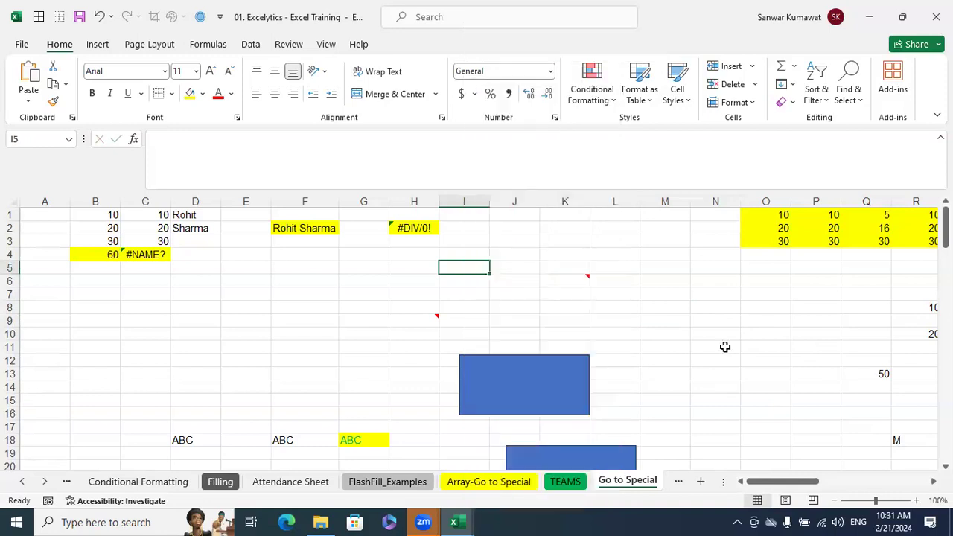
click(725, 347)
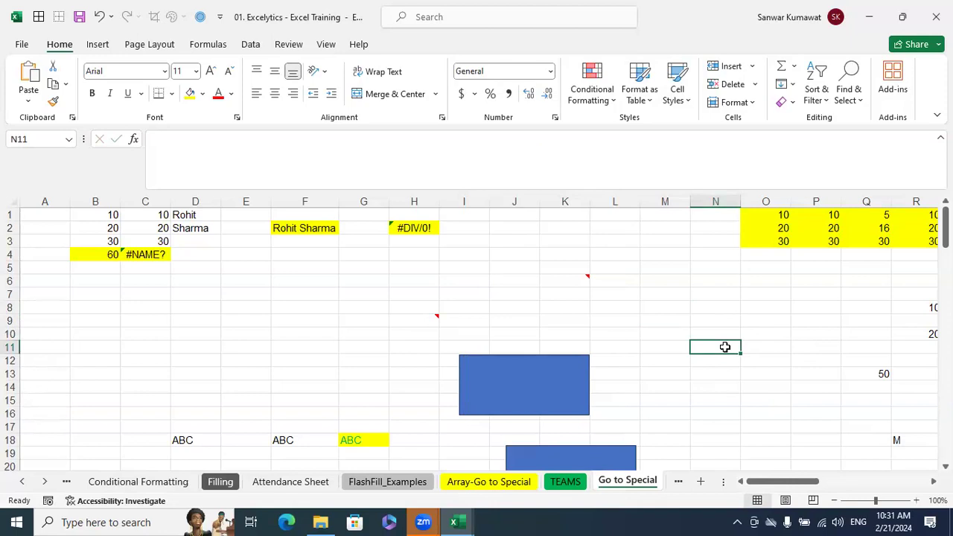
Step: Insert a blank comment in A1048576, the last cell of column A
scroll(521, 372, down, 9)
click(308, 396)
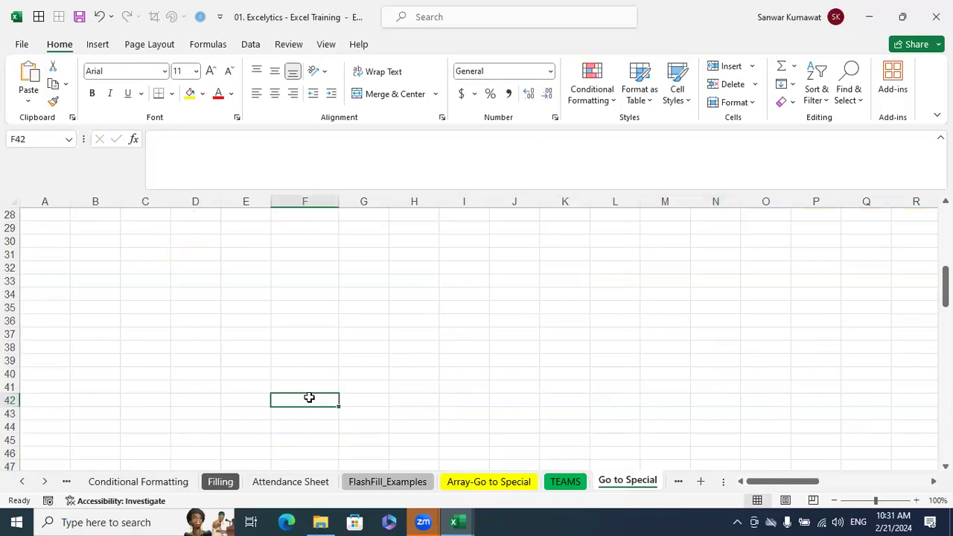
key(ctrl+Down)
key(ctrl+Left)
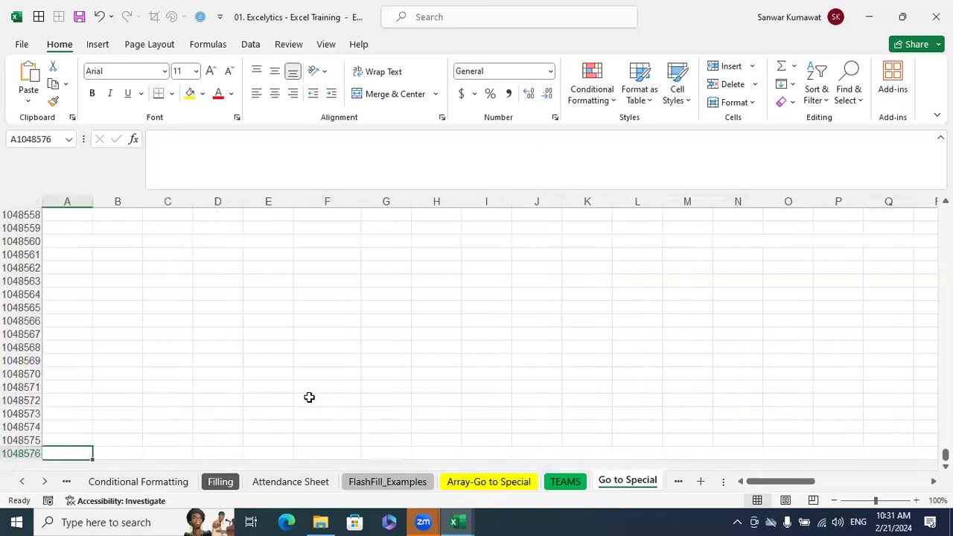
key(shift+F2)
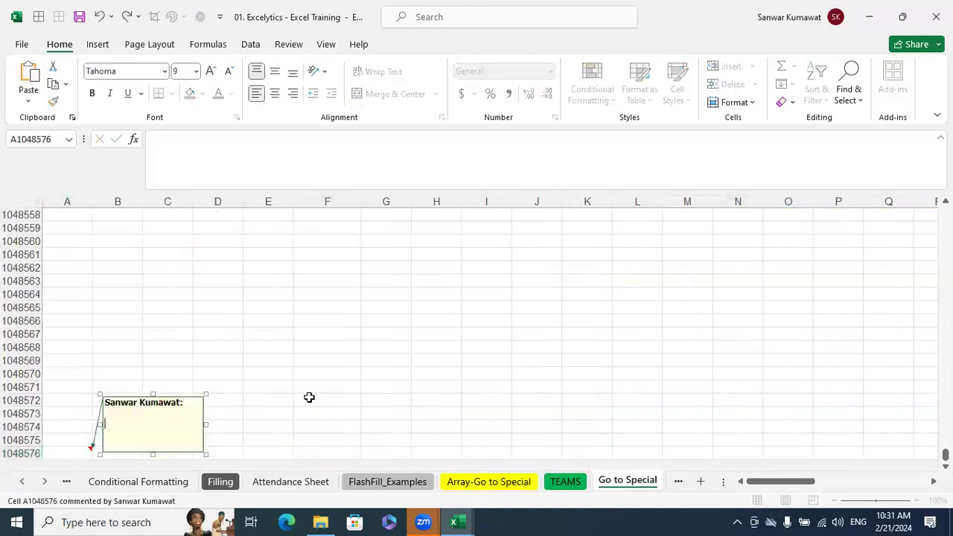
click(421, 319)
Step: Insert a blank comment in cell K1048476
scroll(513, 258, up, 20)
click(583, 318)
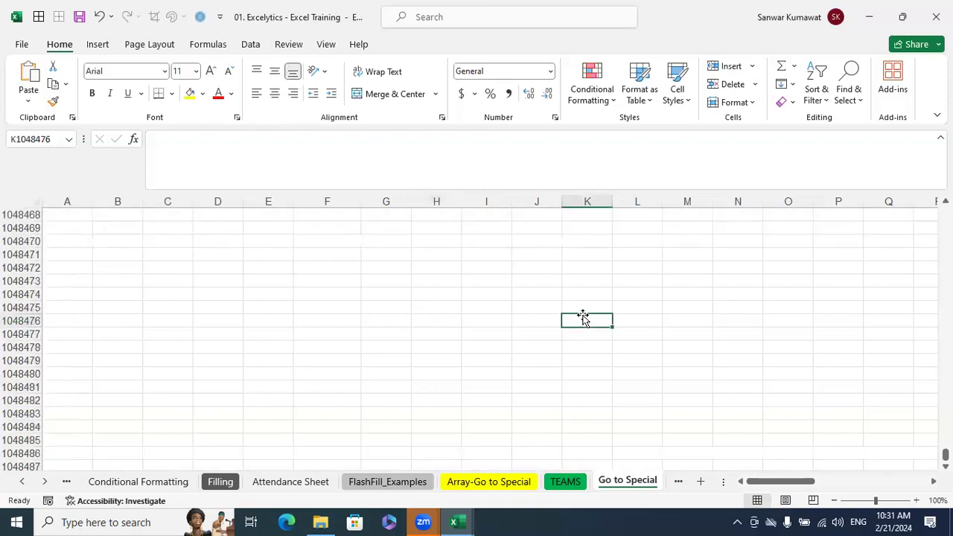
key(shift+F2)
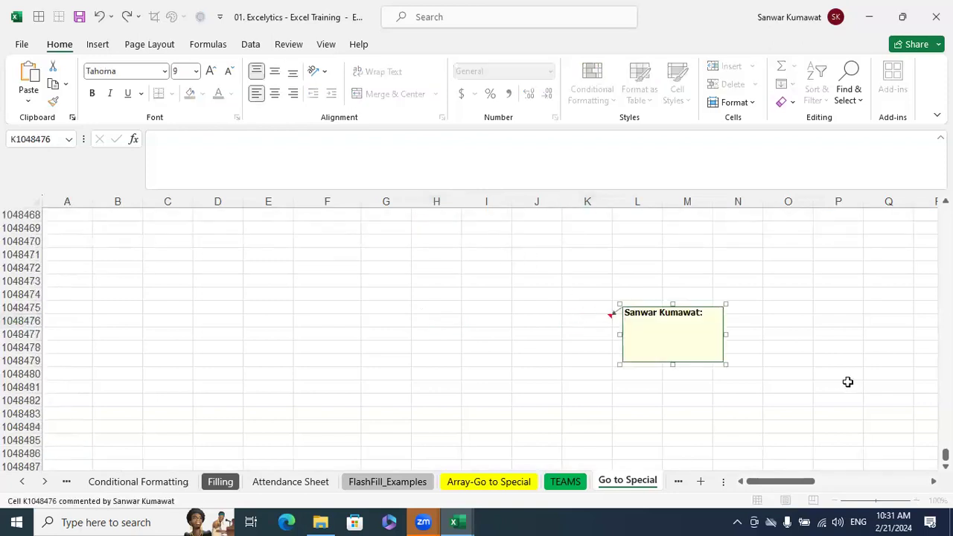
click(848, 382)
Step: Insert a blank comment in cell XFA1048479, near the last column of the sheet
key(ctrl+Right)
key(Left)
key(Left)
key(Left)
key(Up)
key(Up)
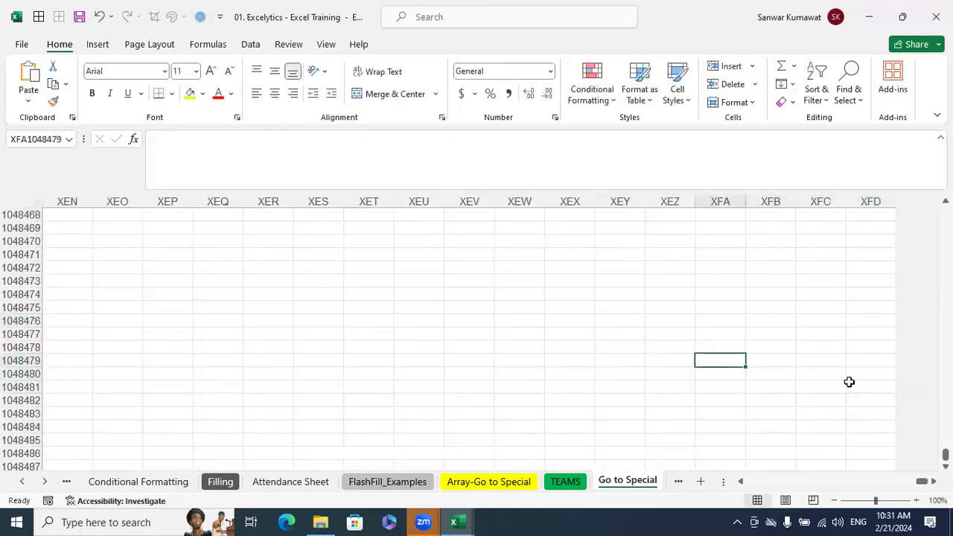
key(shift+F2)
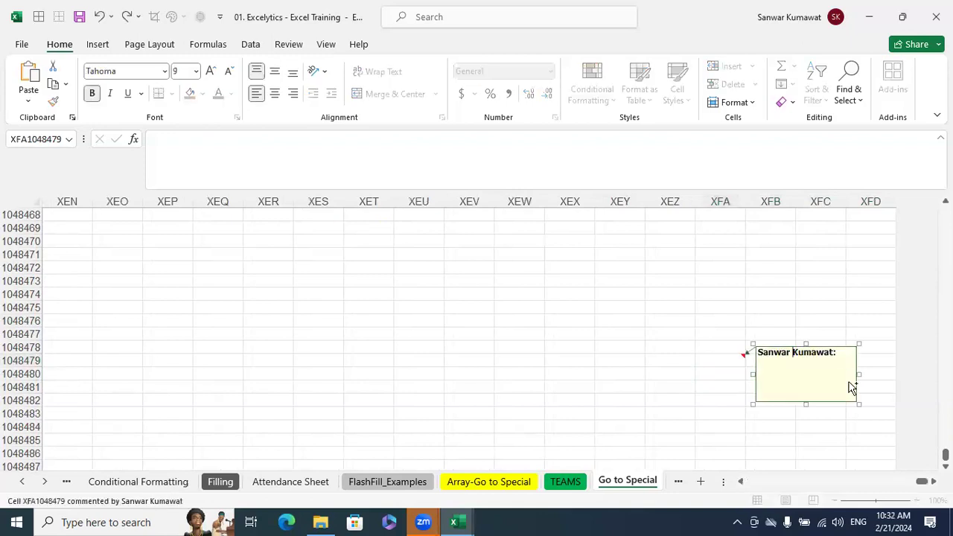
click(727, 360)
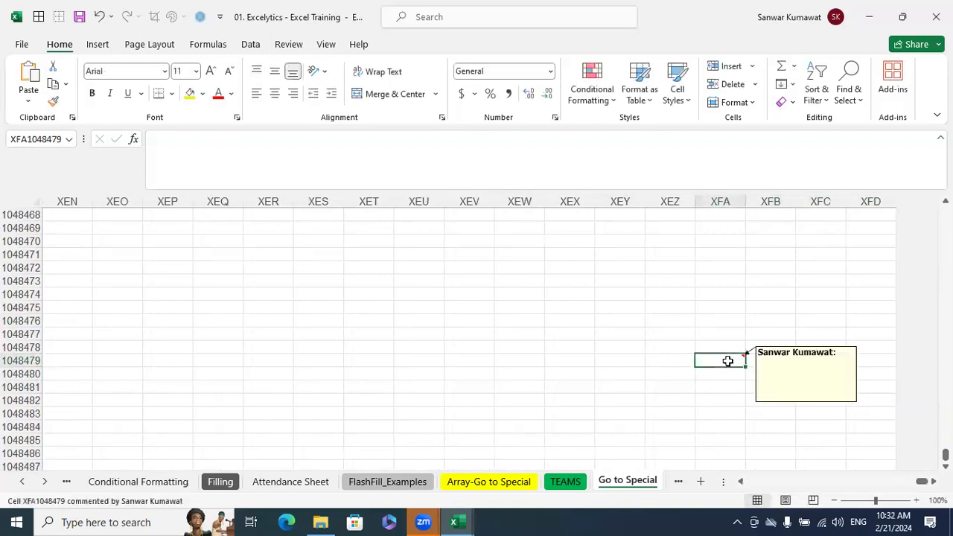
Step: Return to the first rows of the sheet and look over the data and remaining comment markers
key(ctrl+Up)
key(ctrl+Left)
key(ctrl+Left)
key(ctrl+Left)
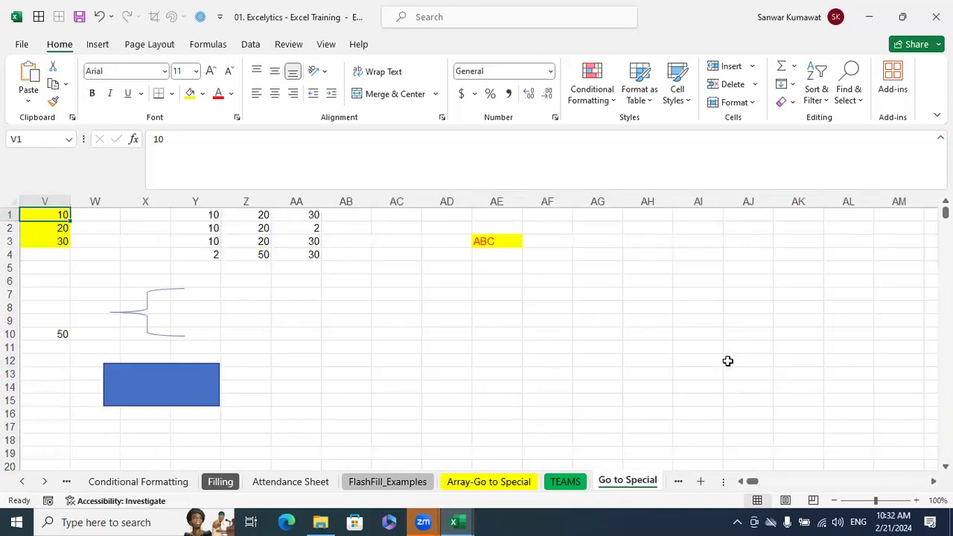
click(727, 344)
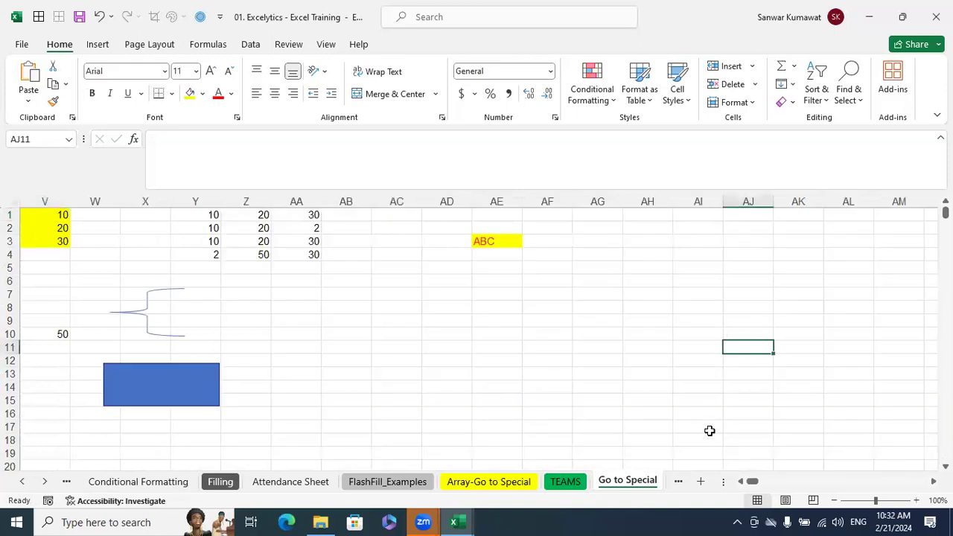
scroll(782, 398, down, 6)
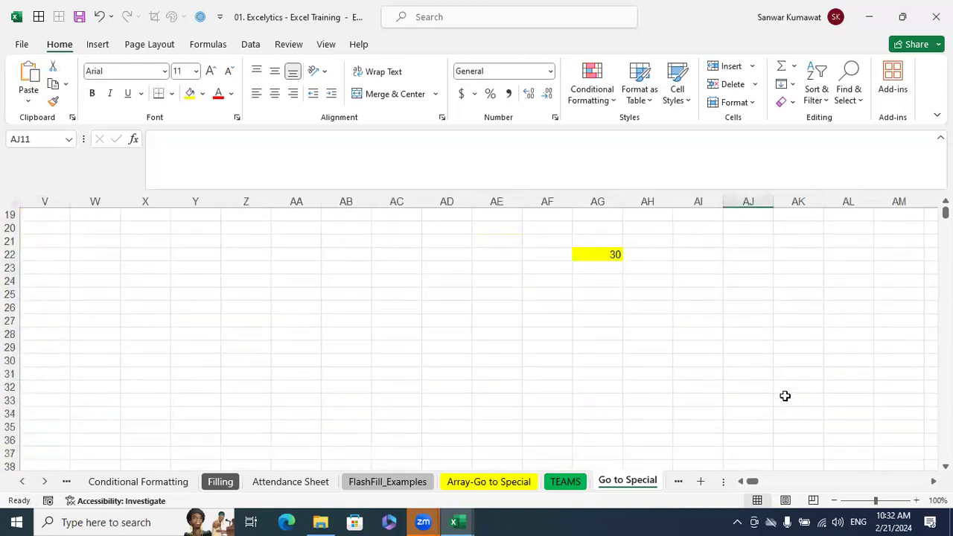
scroll(784, 396, up, 6)
drag(754, 483, 746, 483)
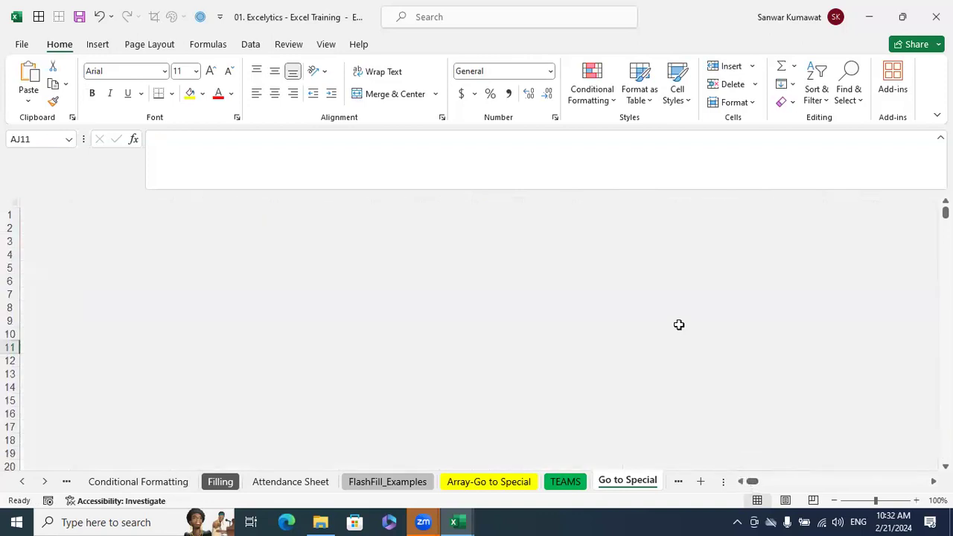
scroll(679, 325, down, 6)
scroll(681, 327, up, 6)
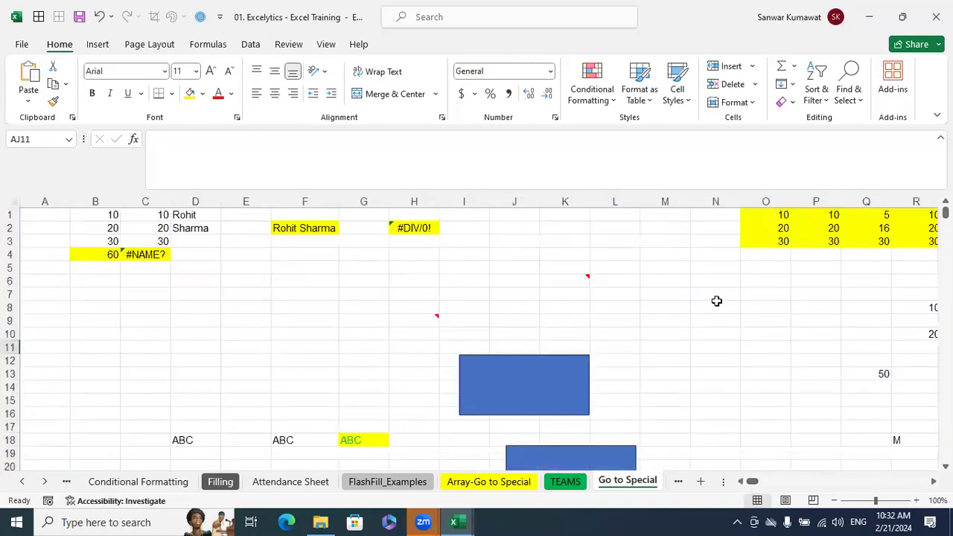
click(796, 398)
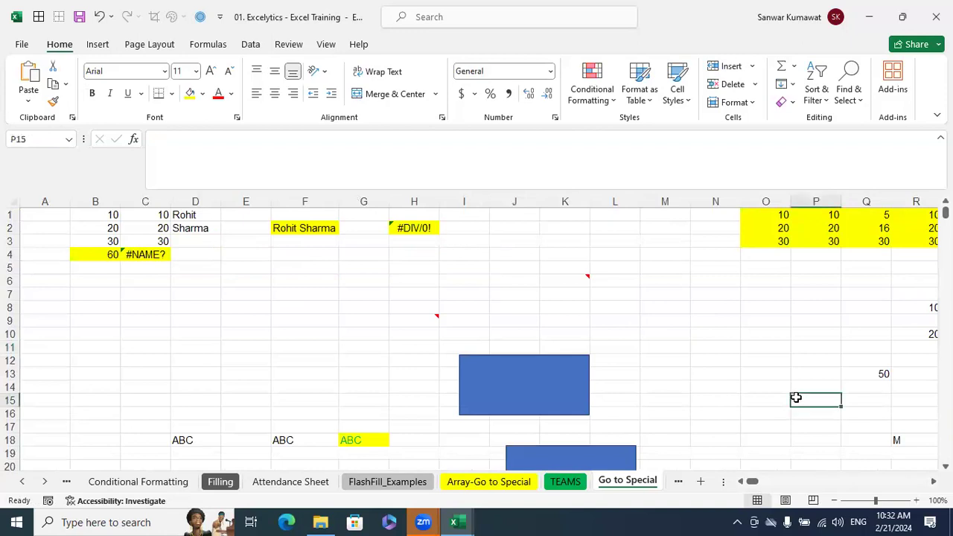
Step: Insert a blank comment in cell XEY1048503, near the far end of the sheet
key(ctrl+End)
click(776, 370)
scroll(656, 366, down, 4)
scroll(657, 366, down, 7)
click(777, 336)
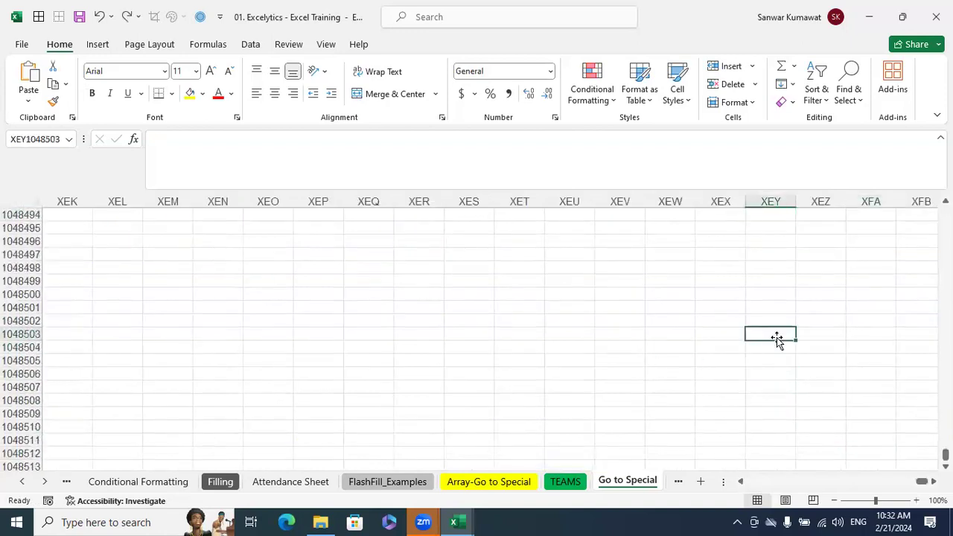
key(shift+F2)
click(663, 321)
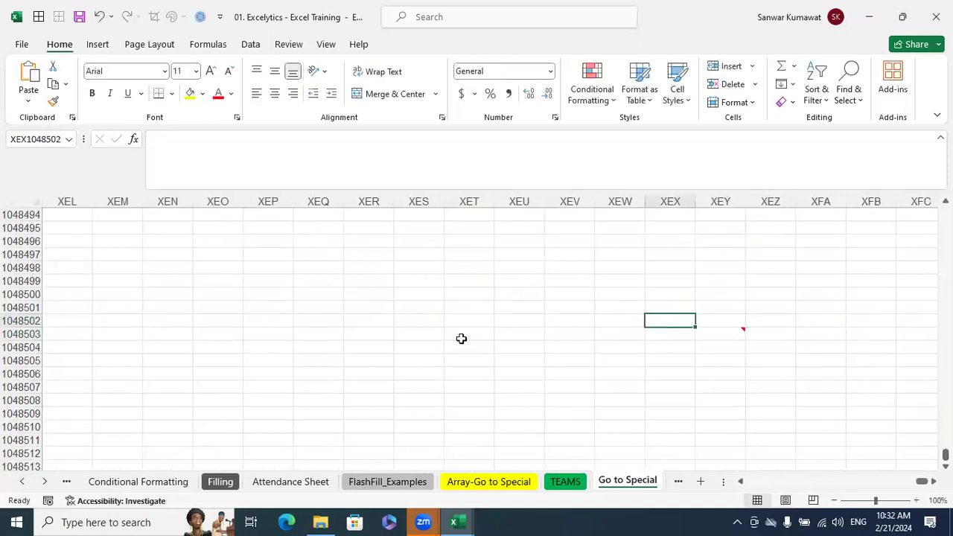
Step: Jump back to cell A1 by its reference and select the empty cell L12
click(41, 139)
text(A1)
key(Return)
click(618, 358)
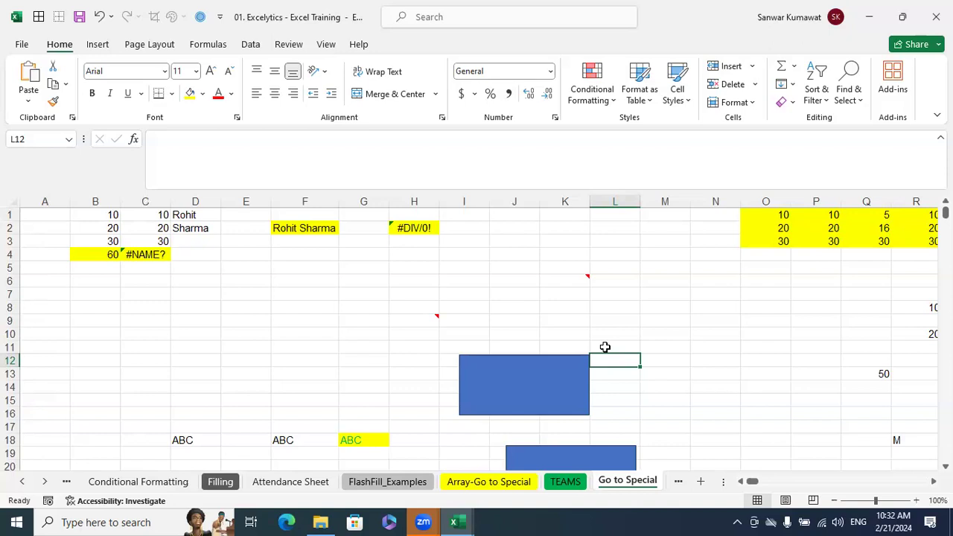
Step: Select the entire Go to Special sheet and clear all comments from it
click(790, 102)
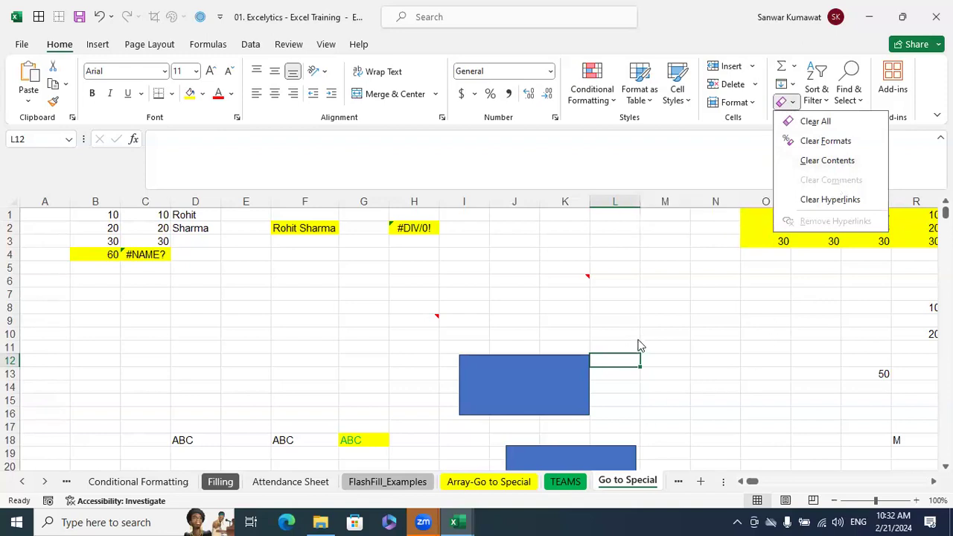
click(902, 288)
click(11, 200)
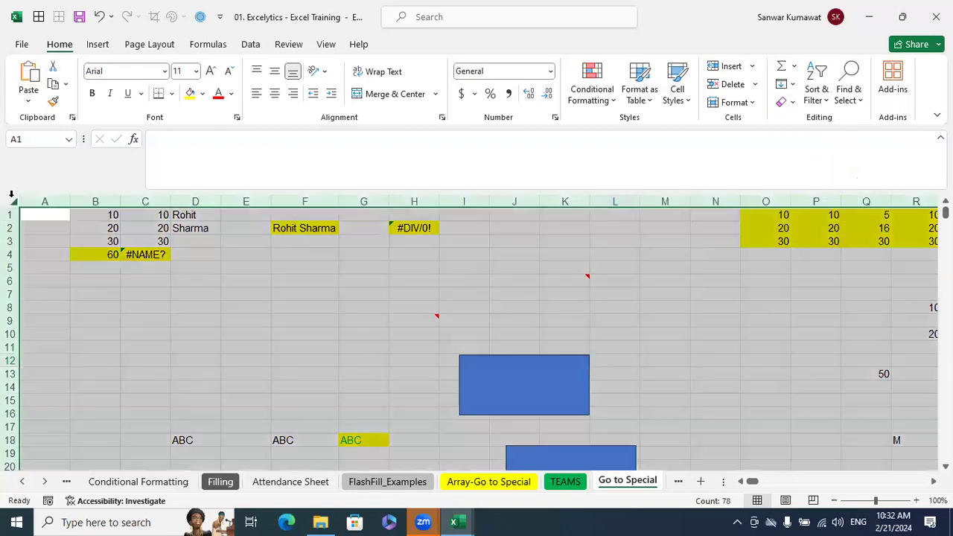
click(787, 101)
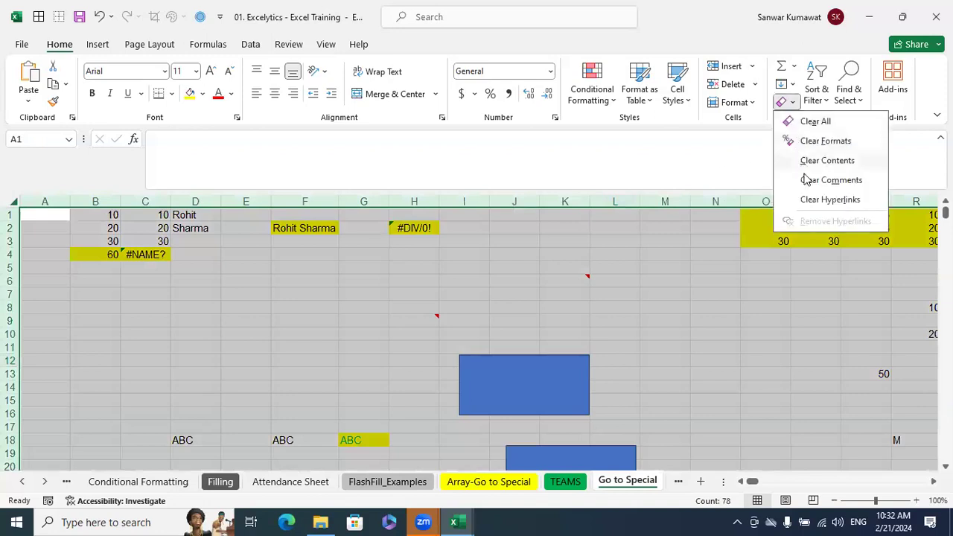
click(812, 181)
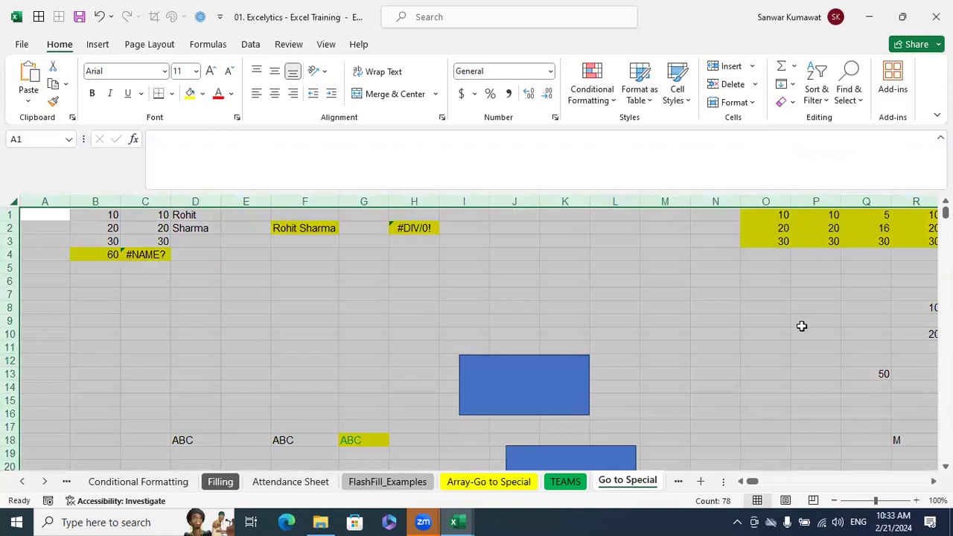
drag(801, 333, 791, 340)
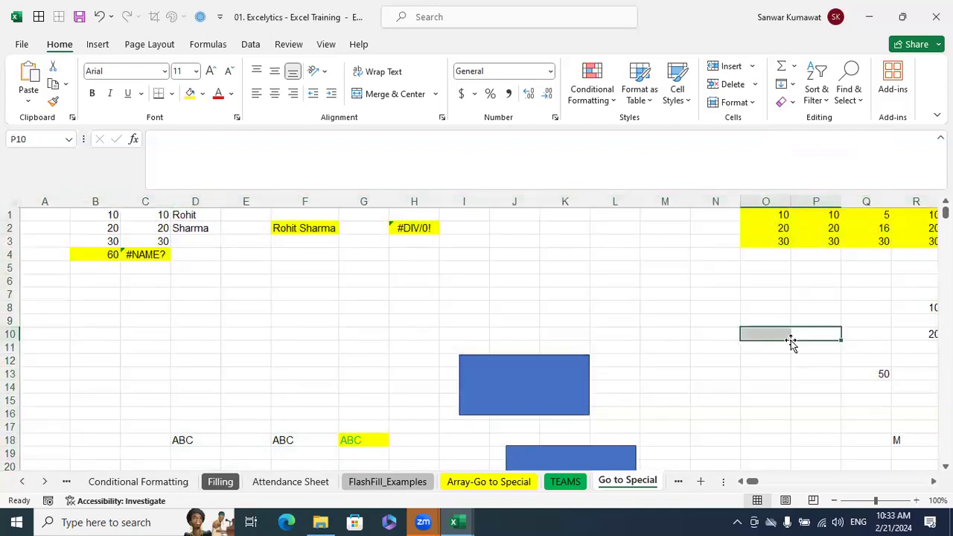
Step: Undo the clearing of the sheet's comments and deselect the sheet by selecting cell E6
key(ctrl+z)
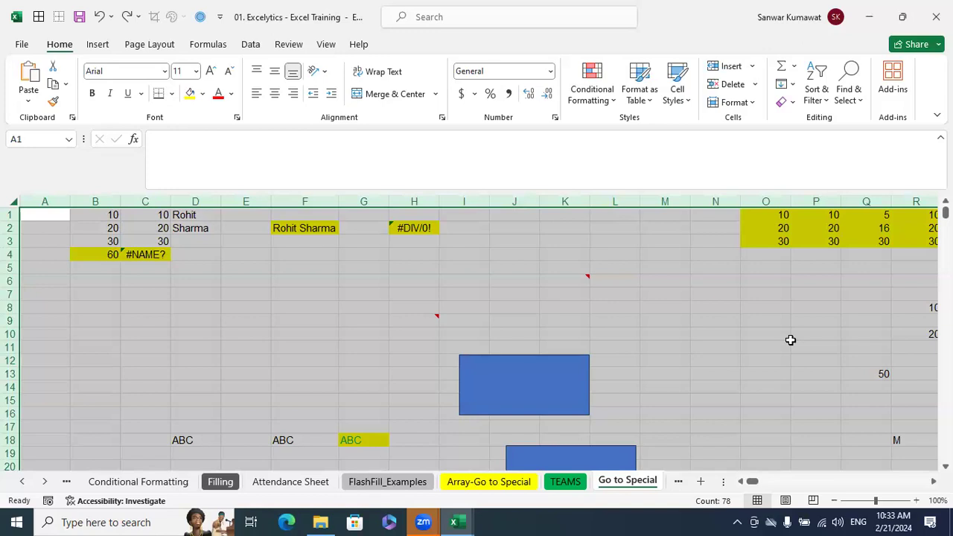
click(231, 278)
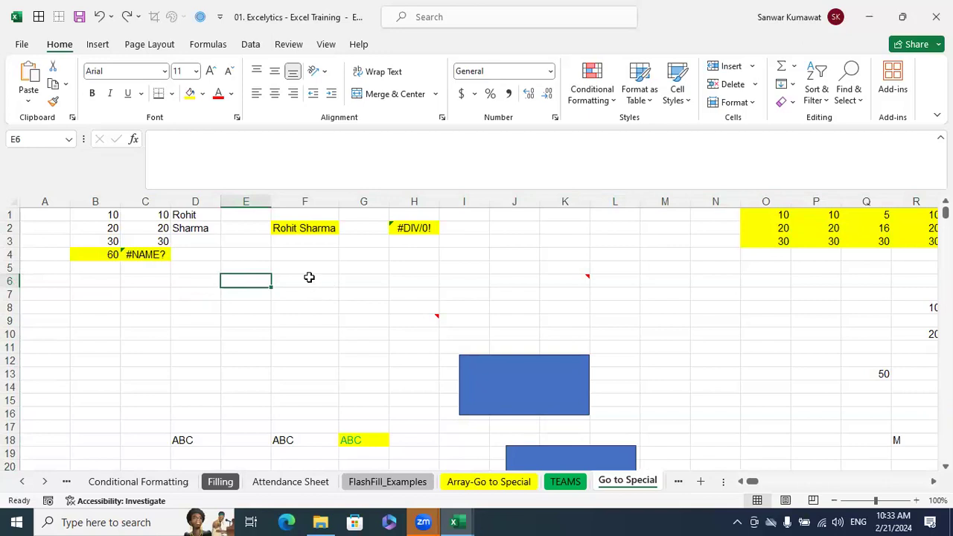
Step: Check the formula in B4, and copy the numbers in B1:B3 into K1:K3
click(115, 254)
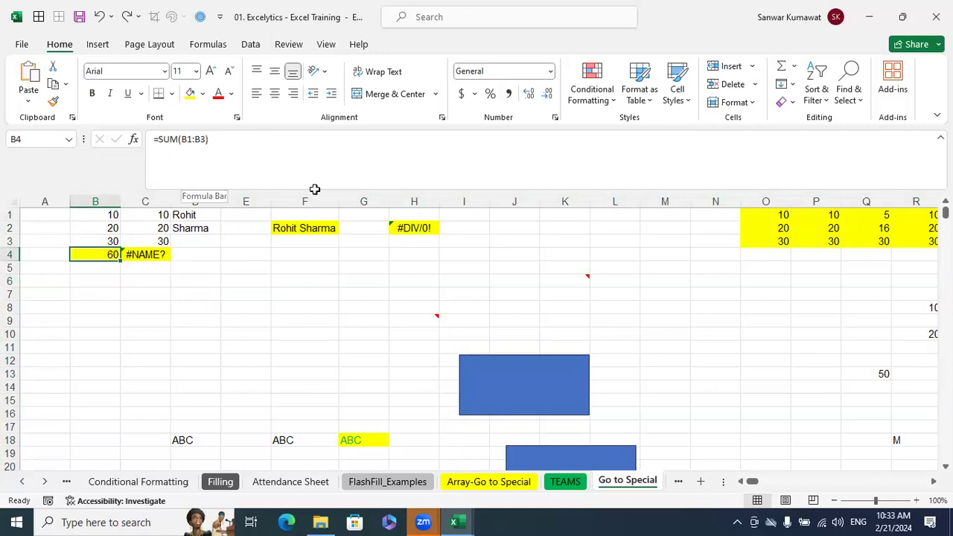
drag(96, 214, 108, 237)
key(ctrl+c)
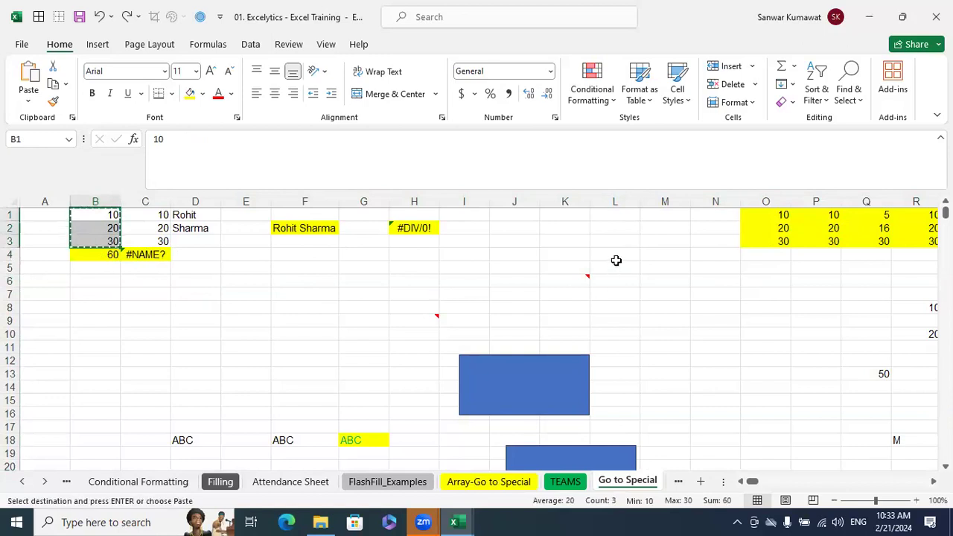
click(564, 215)
key(ctrl+v)
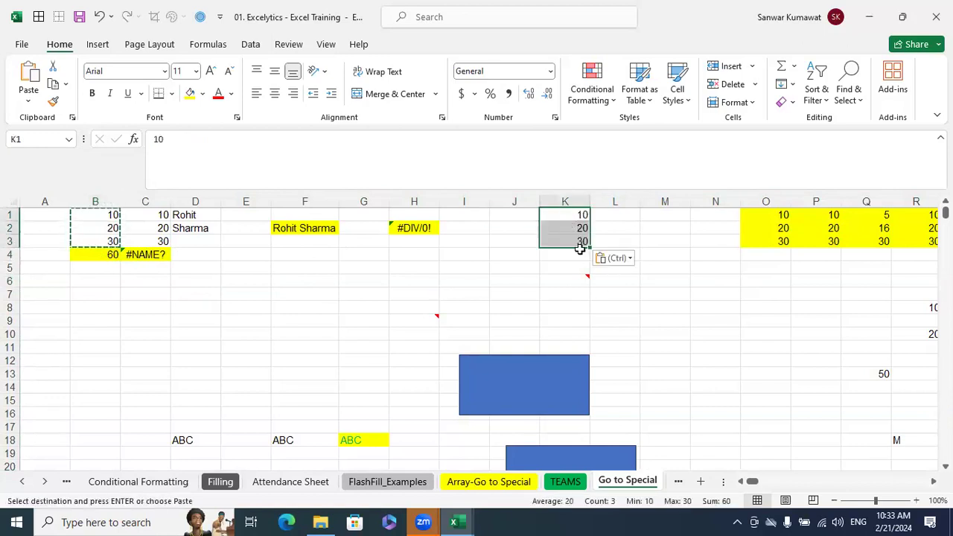
Step: Total K1:K3 in cell K4 with an AutoSum formula
click(579, 255)
key(alt+equal)
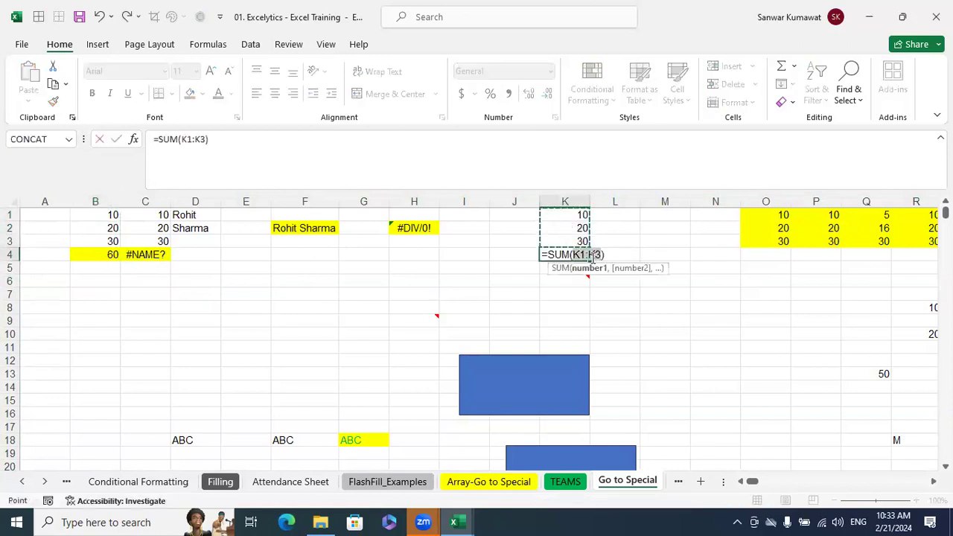
key(Return)
Step: Copy K1:K4 and paste it as plain values into F6:F9 and M6:M9
click(577, 218)
drag(577, 228, 582, 254)
key(ctrl+c)
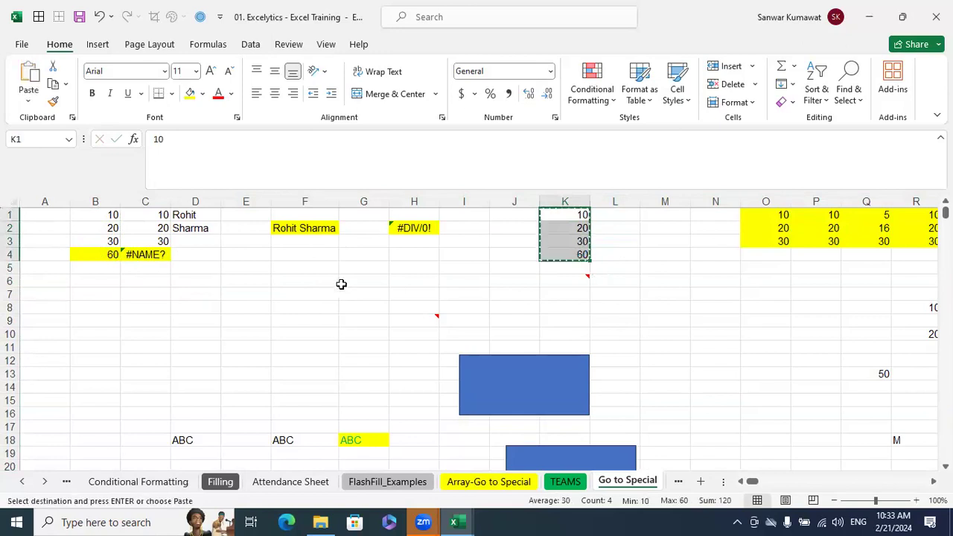
click(318, 281)
key(ctrl+v)
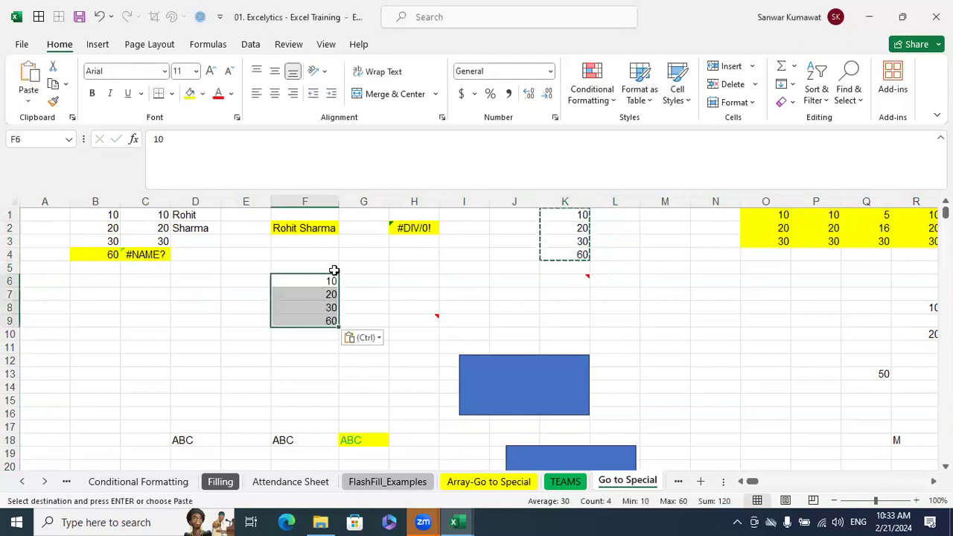
click(668, 286)
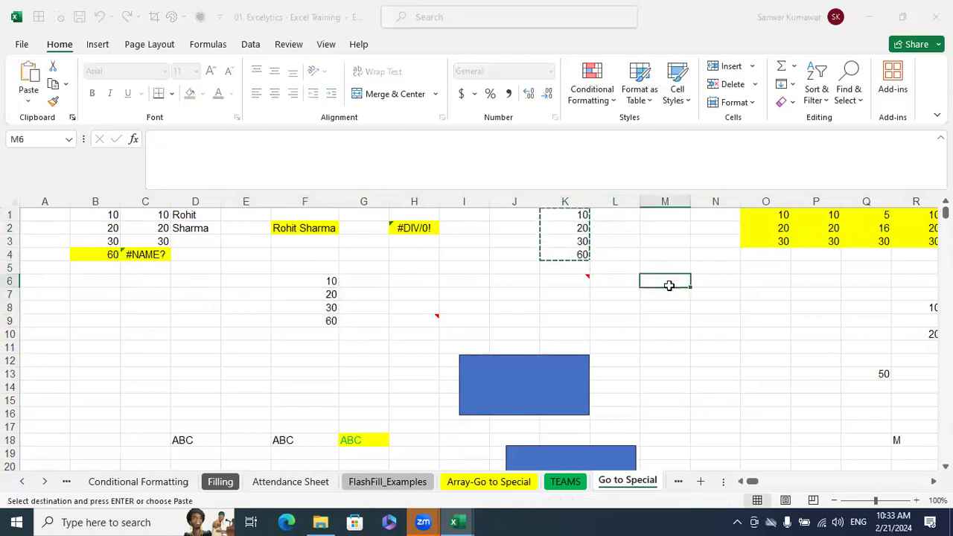
key(Return)
click(740, 298)
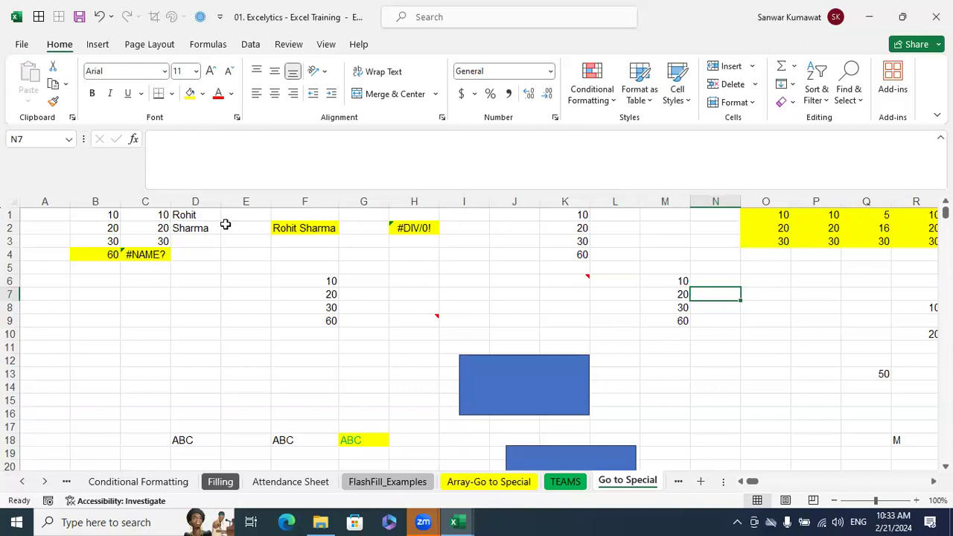
Step: Compare the contents of the four total cells B4, K4, F9 and M9 to see which hold formulas
click(111, 255)
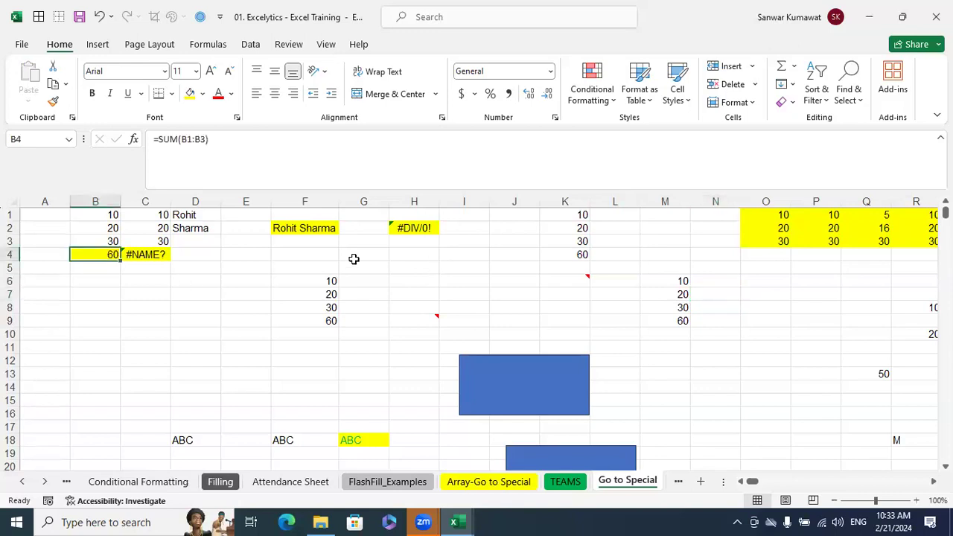
click(566, 257)
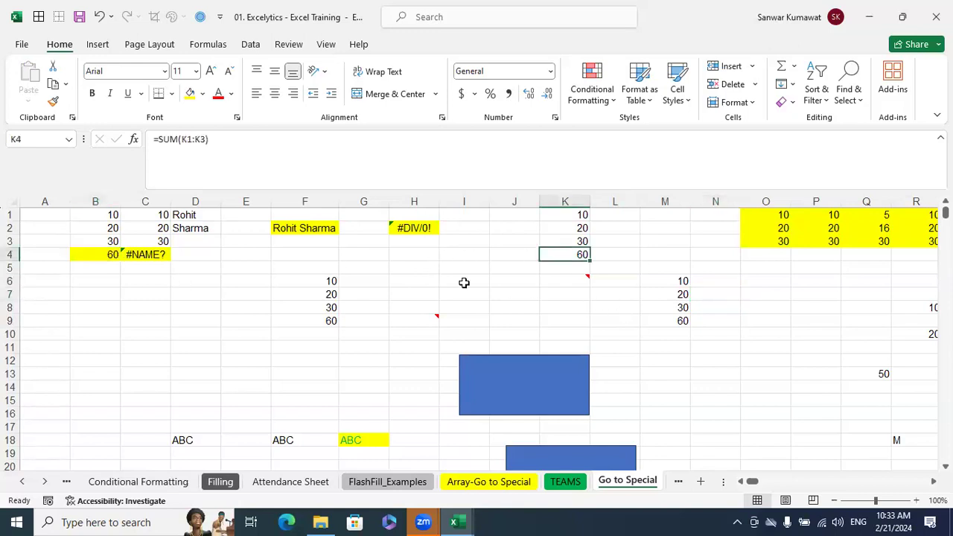
click(329, 322)
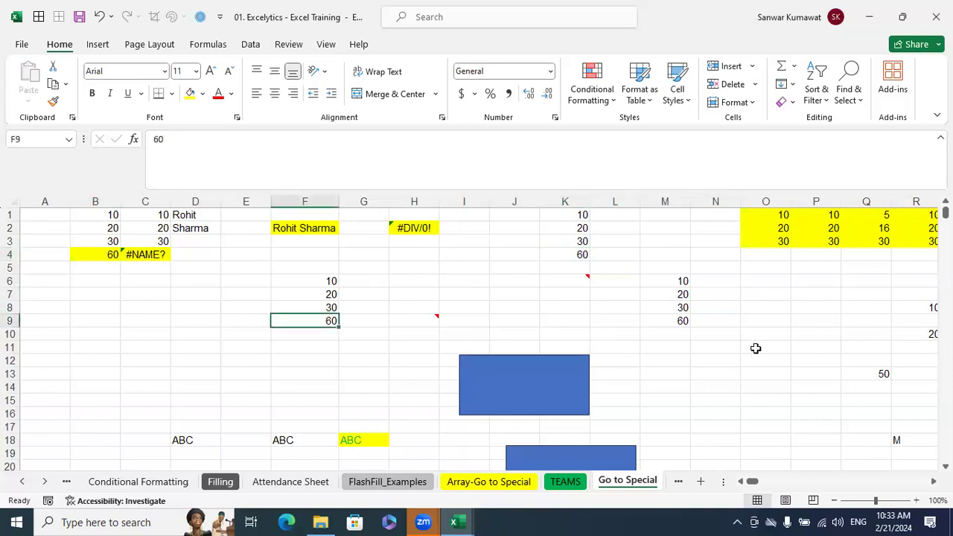
click(682, 321)
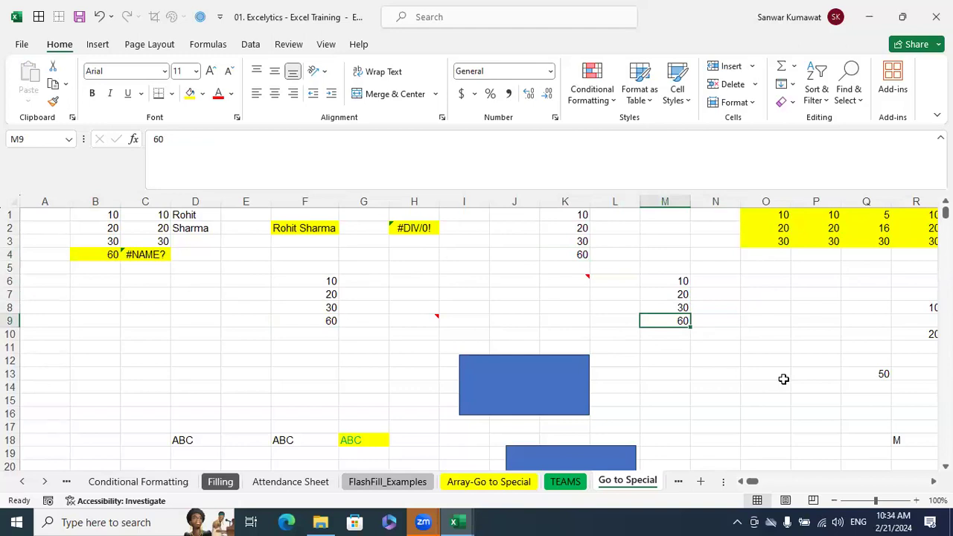
click(88, 253)
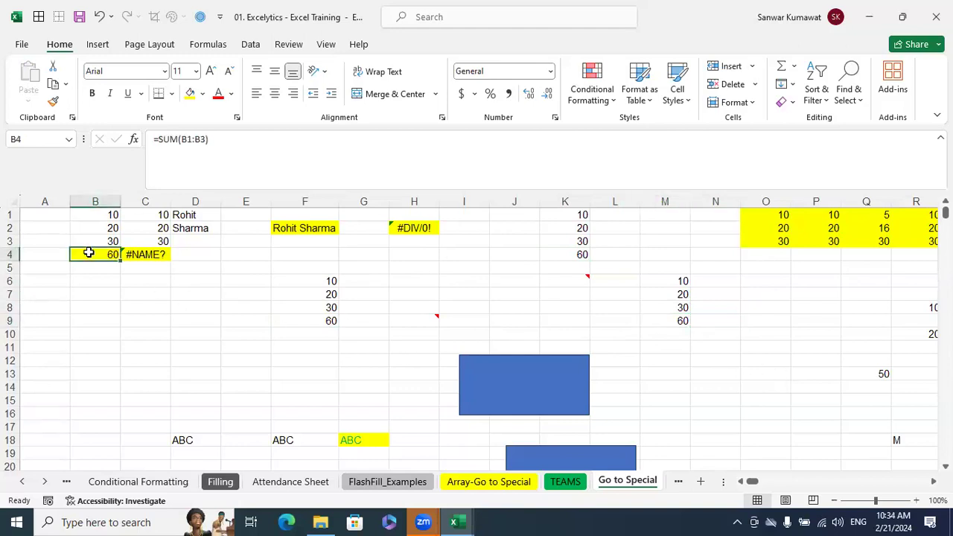
click(566, 256)
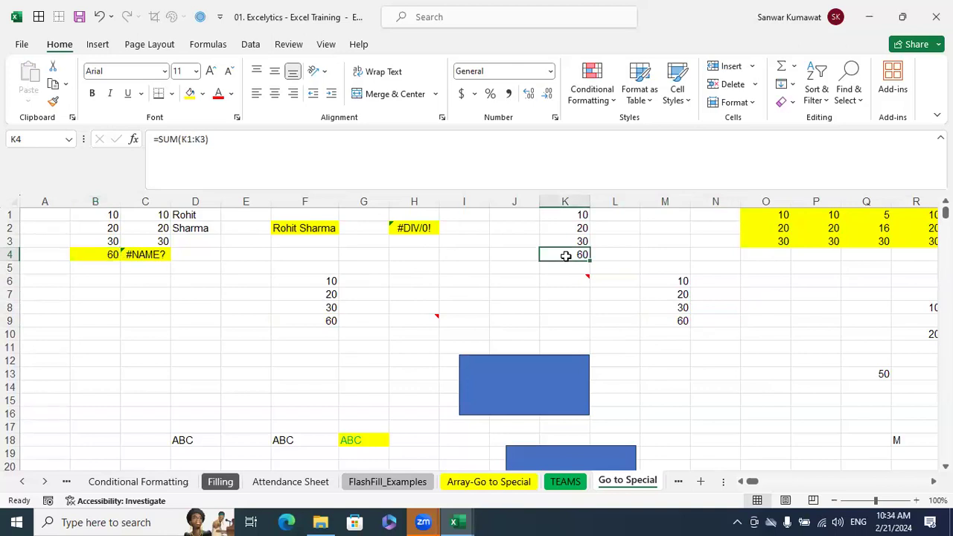
click(322, 319)
click(679, 322)
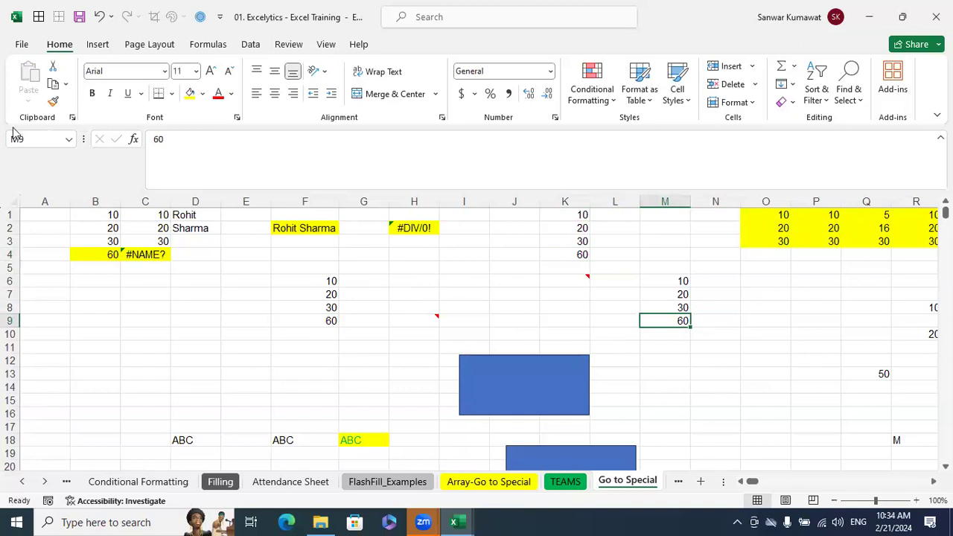
Step: Select the entire sheet, turn on Show Formulas to view the cells containing formulas, and switch it off again
click(14, 201)
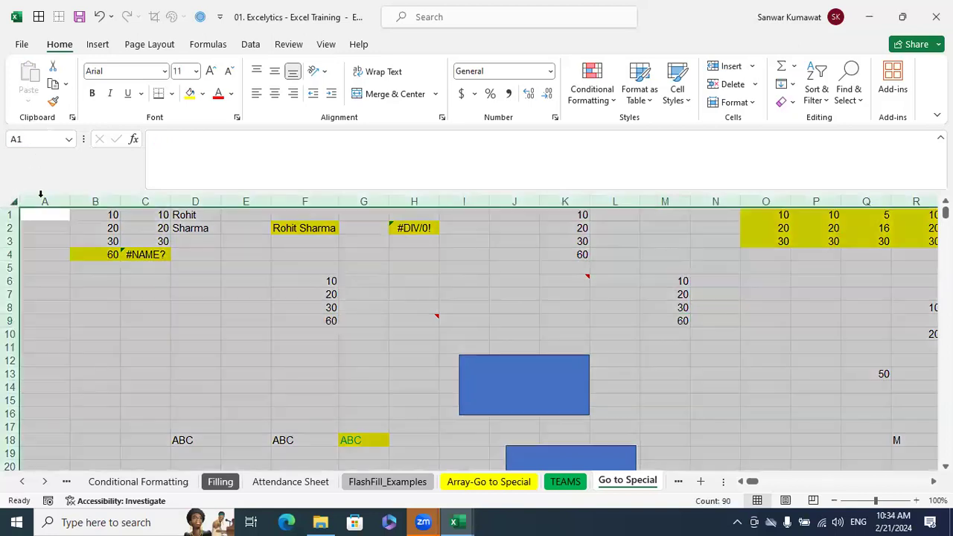
key(alt+m)
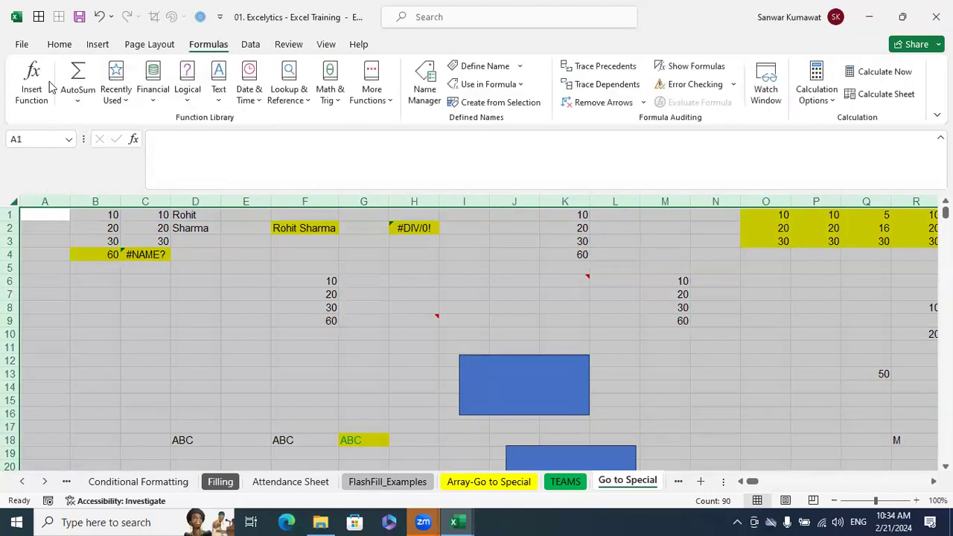
click(60, 45)
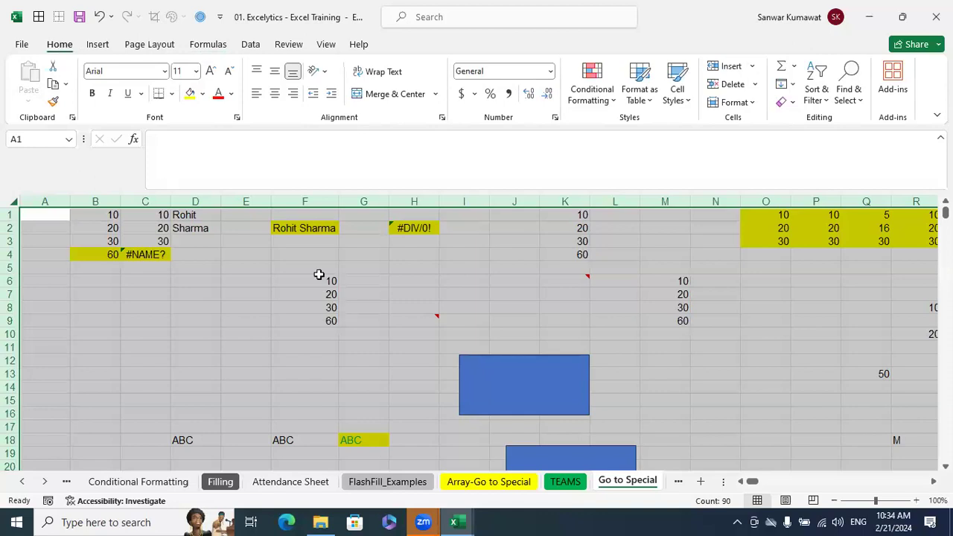
right_click(362, 313)
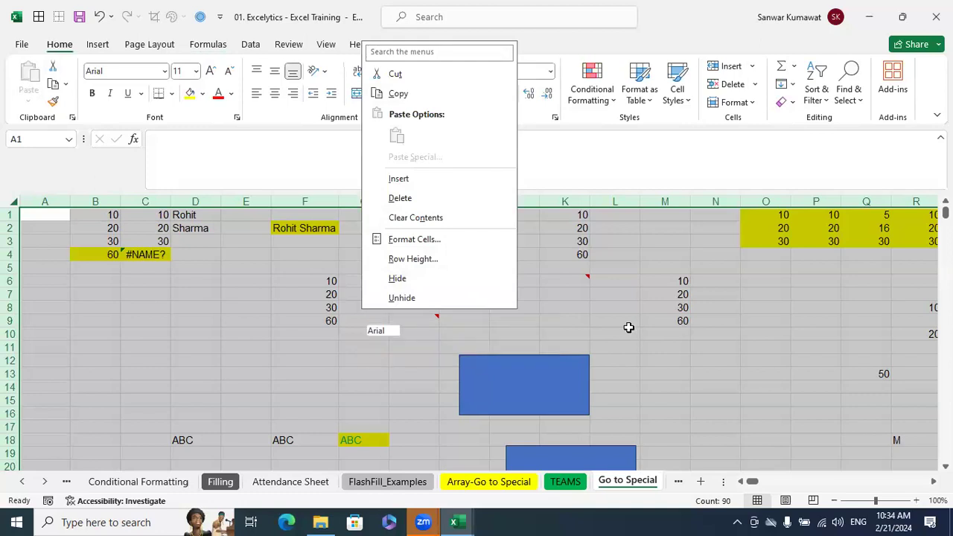
key(Escape)
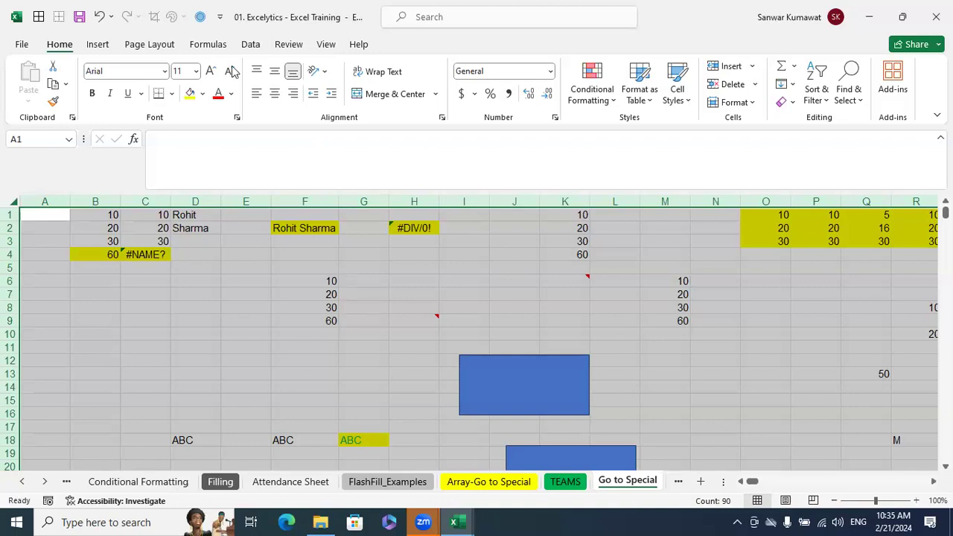
click(216, 46)
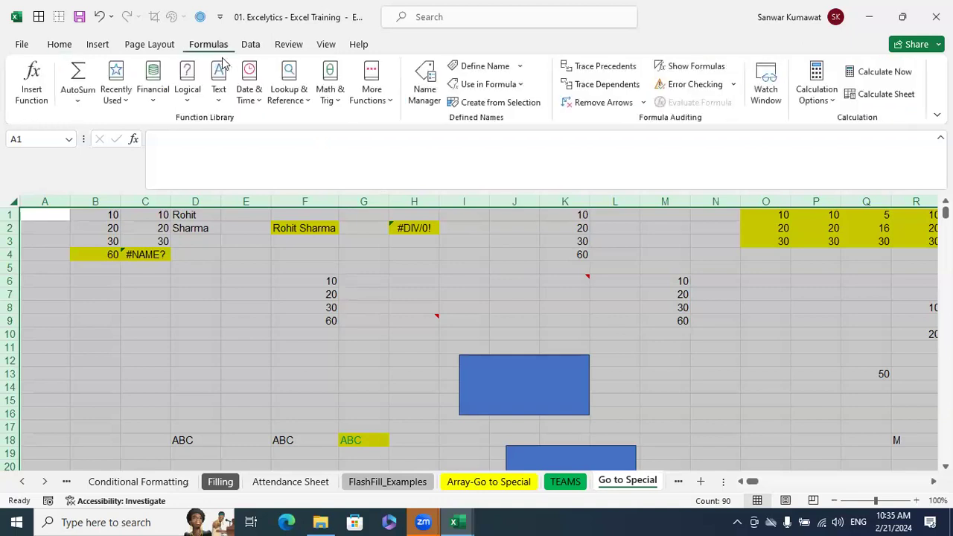
click(679, 67)
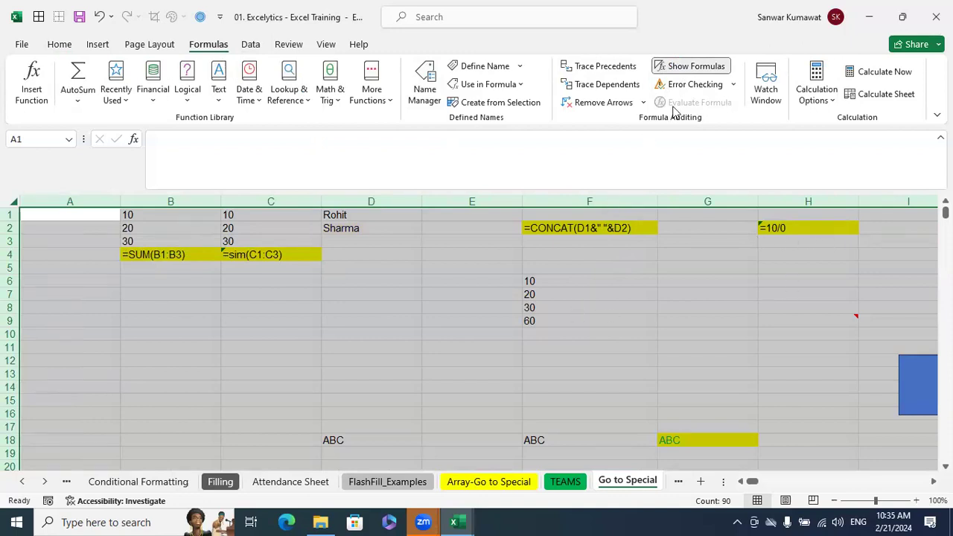
click(692, 68)
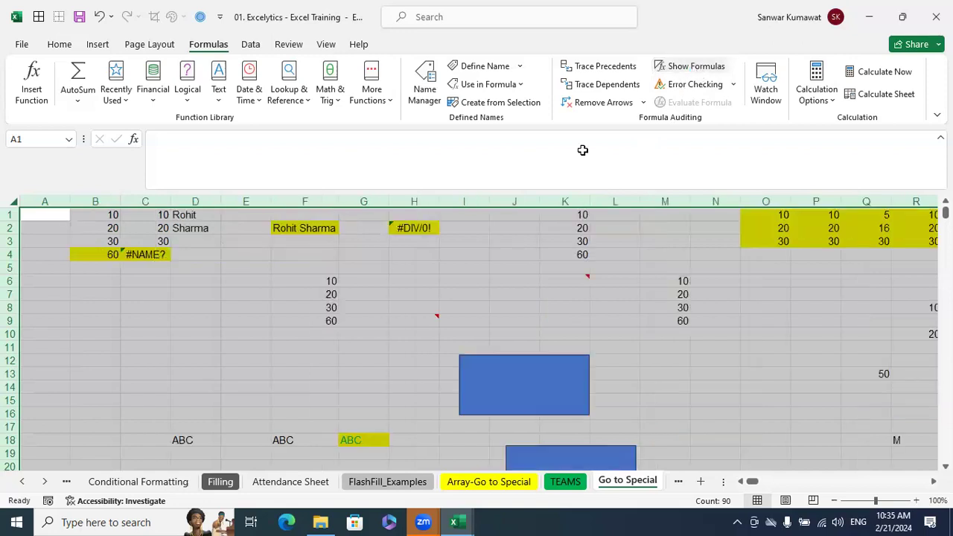
Step: Check cells K4, F9 and M9 to see which totals are formulas and which are constants
click(578, 254)
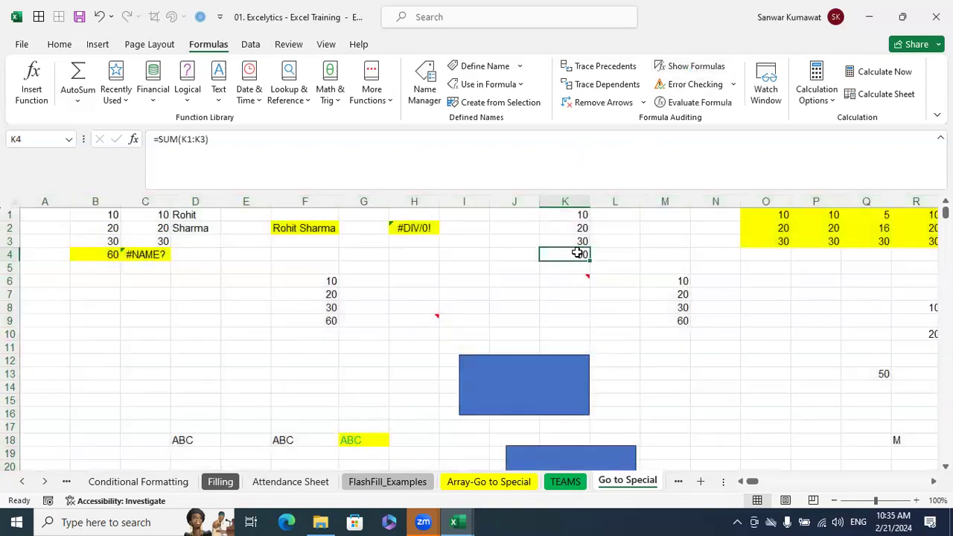
click(331, 321)
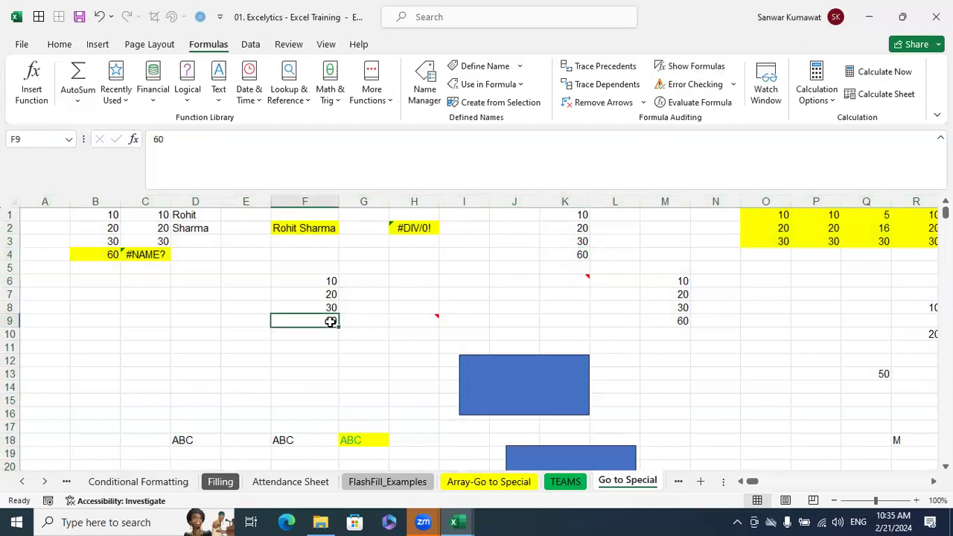
click(676, 319)
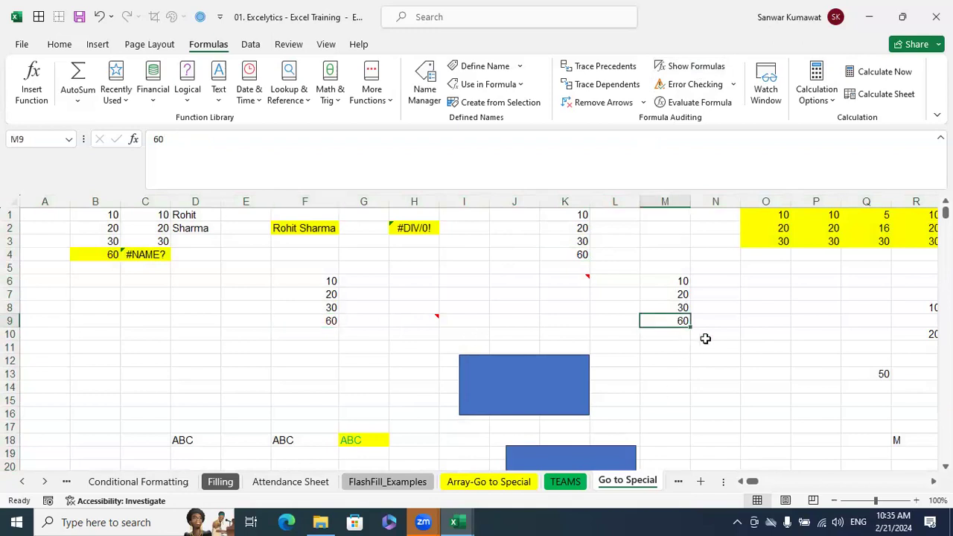
click(581, 254)
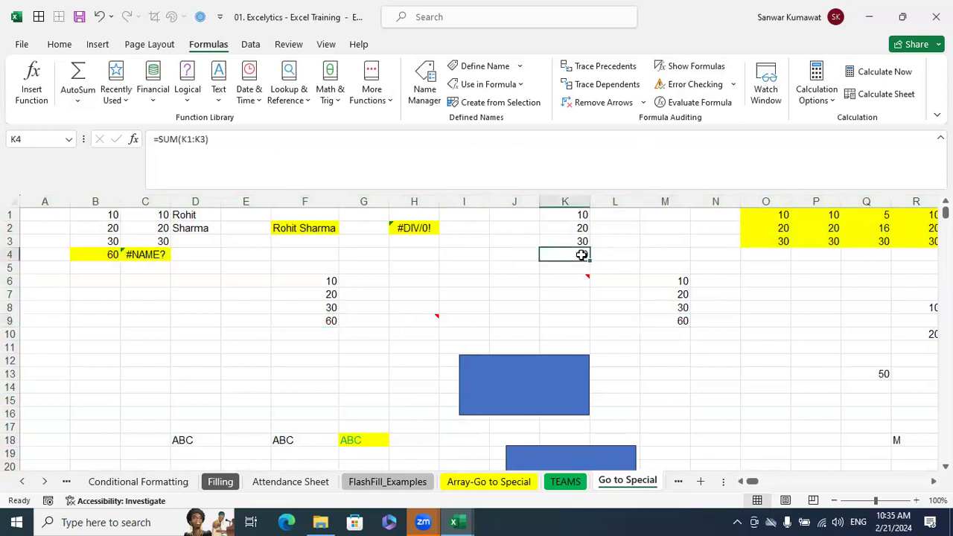
Step: Replace the constant total in M9 with an AutoSum of the numbers above it, and select cell K7
click(675, 320)
key(alt+equal)
key(Return)
text(K7)
key(Return)
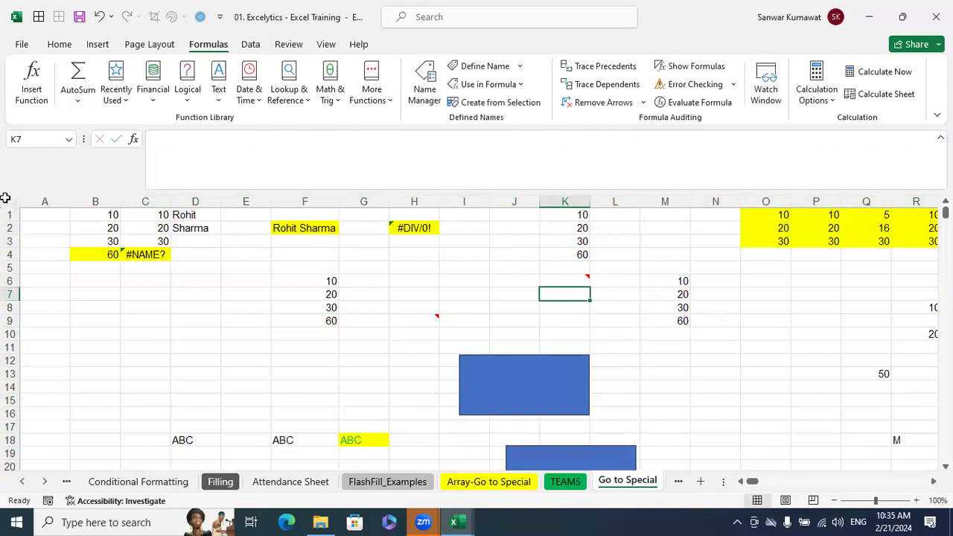
Step: Jump to cell A1000 with the Go To command
click(71, 46)
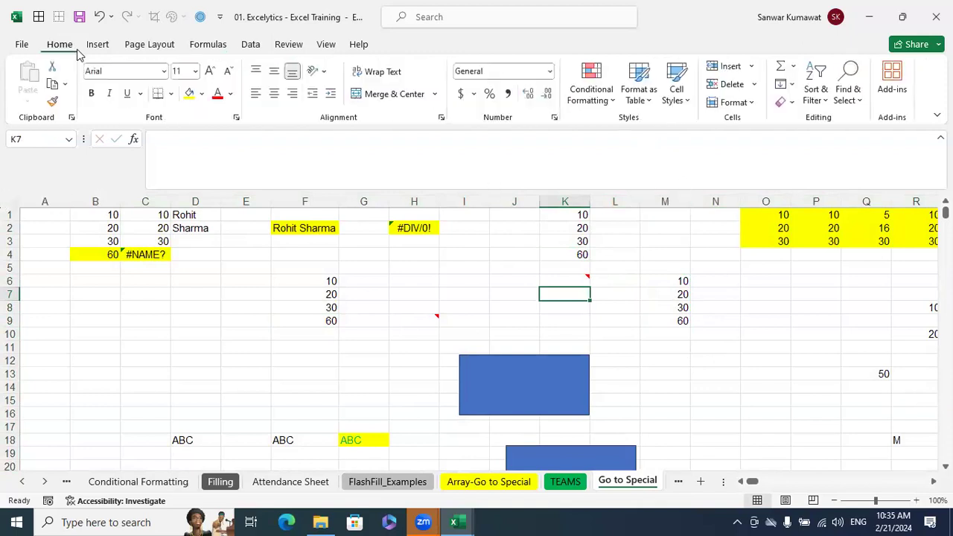
click(861, 103)
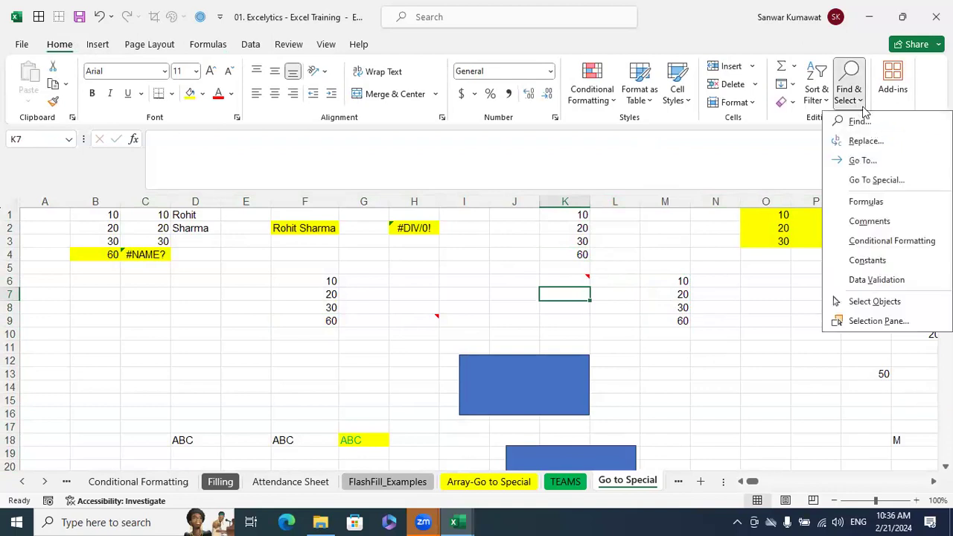
click(862, 160)
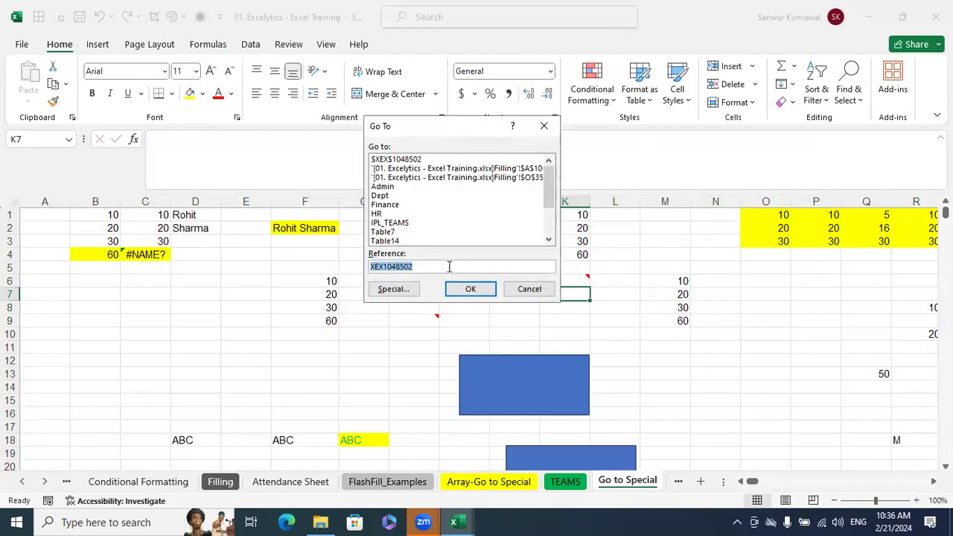
text(A1000)
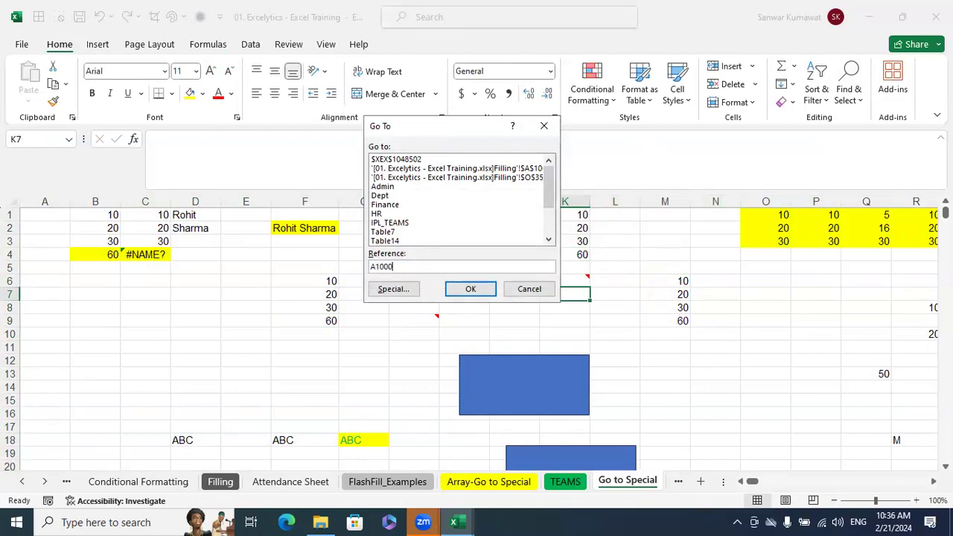
click(471, 289)
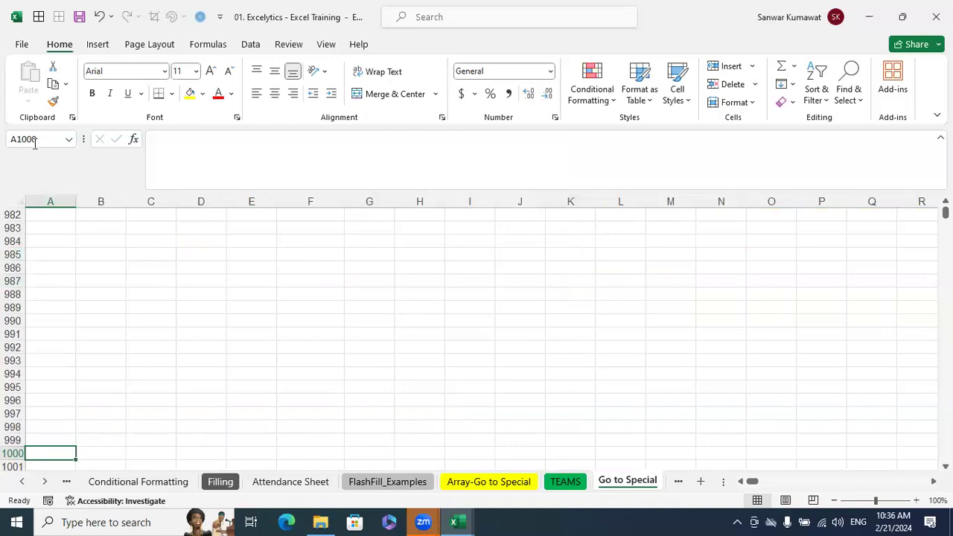
click(856, 97)
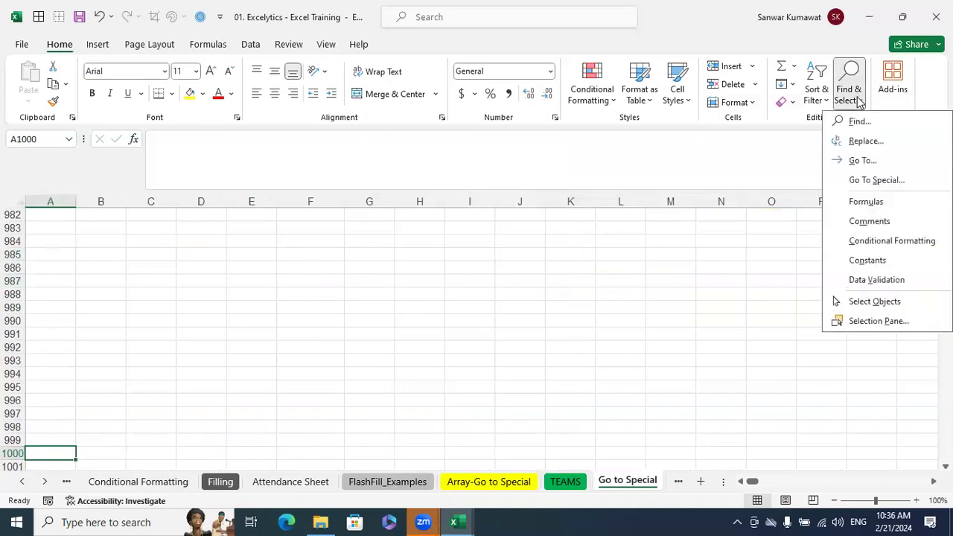
click(866, 161)
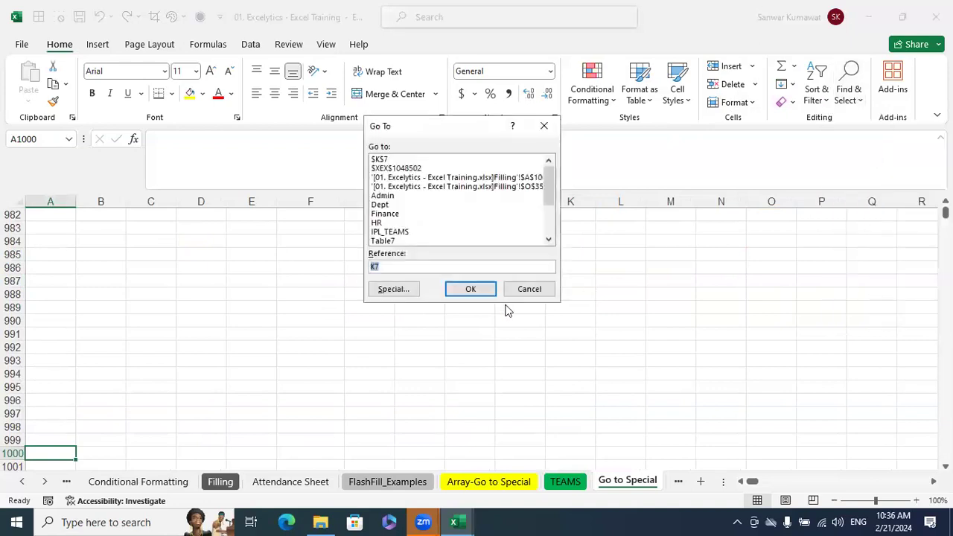
click(543, 291)
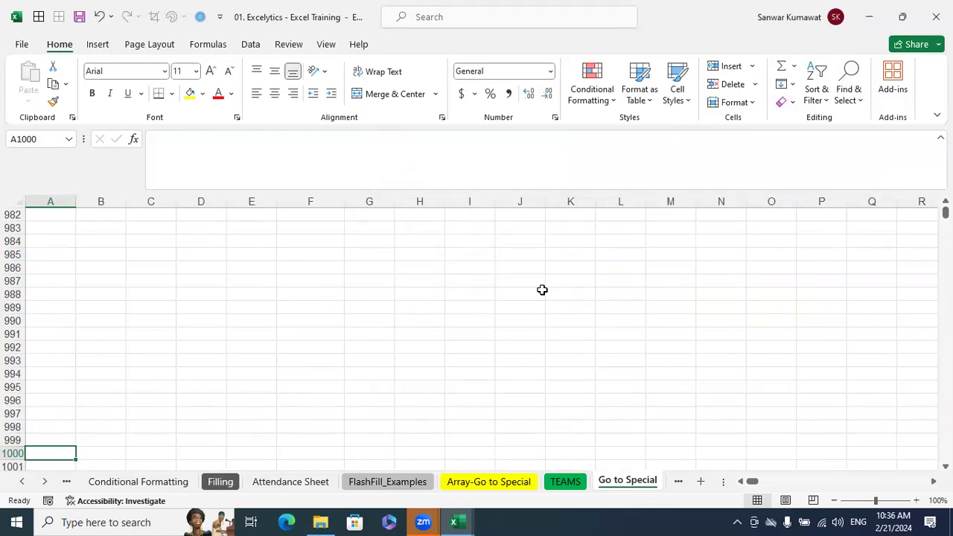
Step: Enter "Hotel" in cell L984 and clear that cell again
click(600, 239)
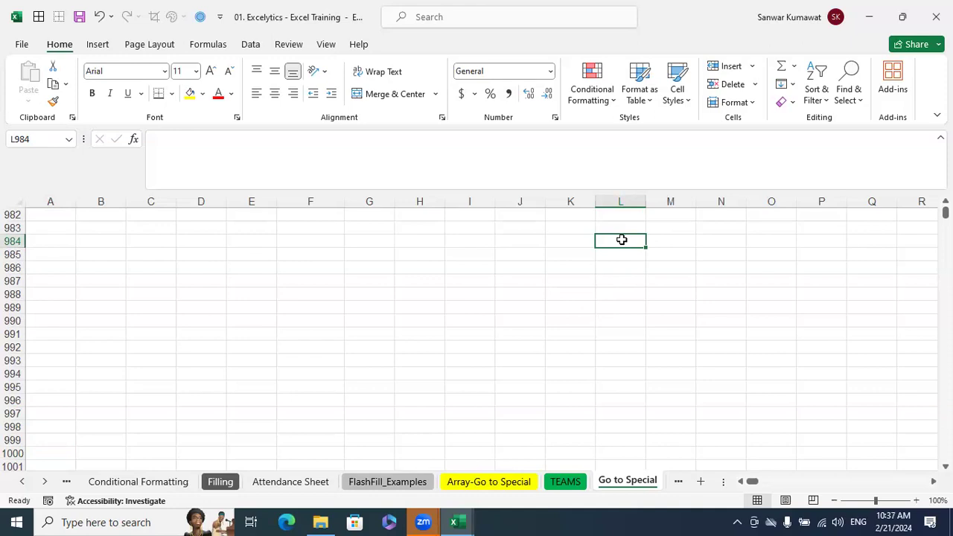
text(Hotel)
key(Return)
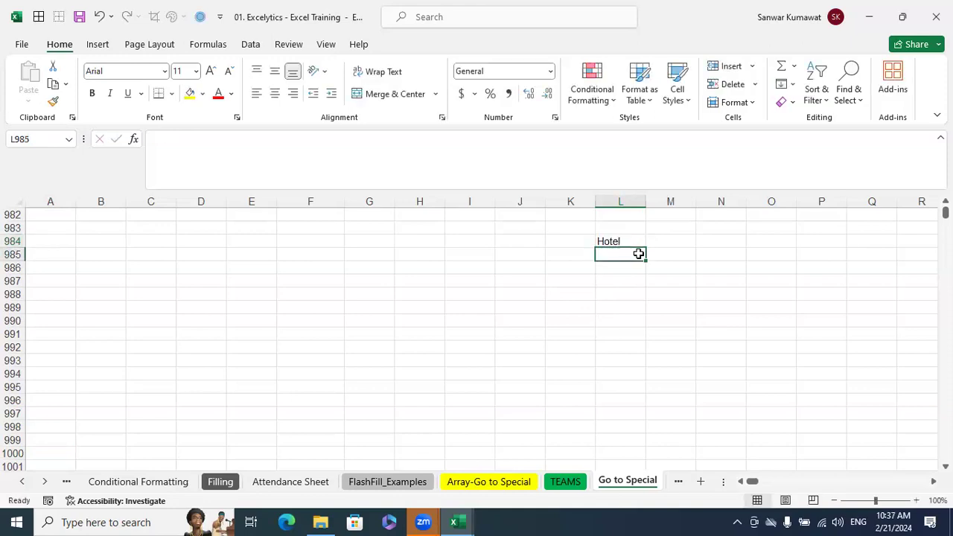
click(796, 335)
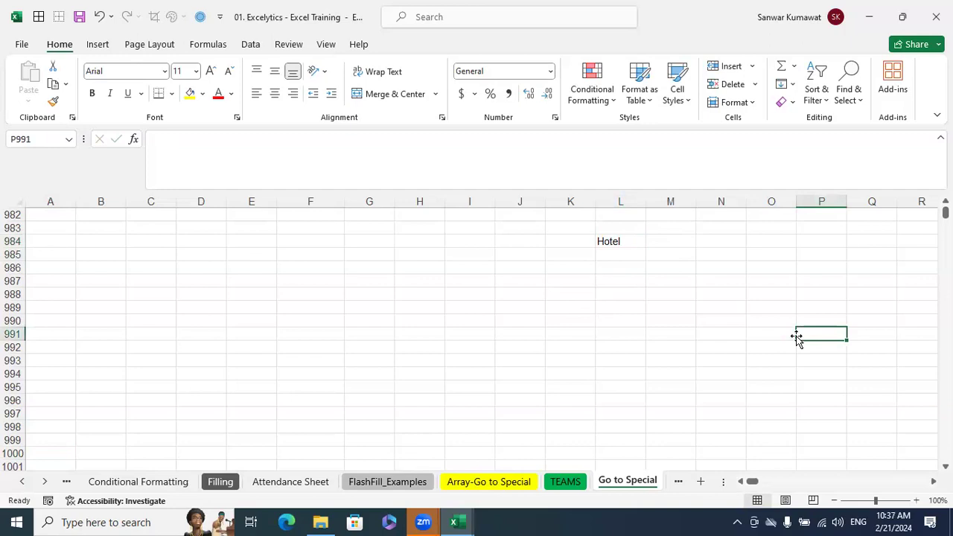
click(606, 241)
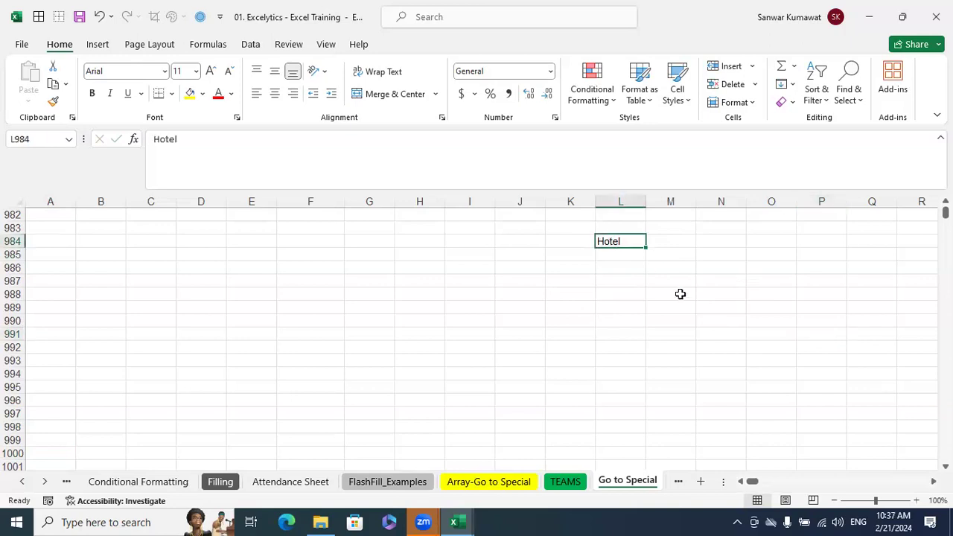
key(Delete)
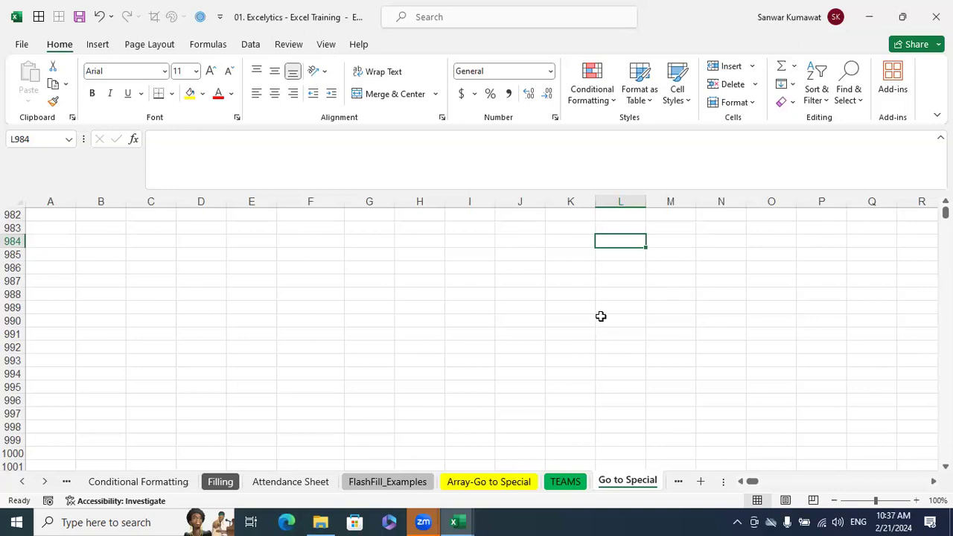
scroll(506, 311, up, 20)
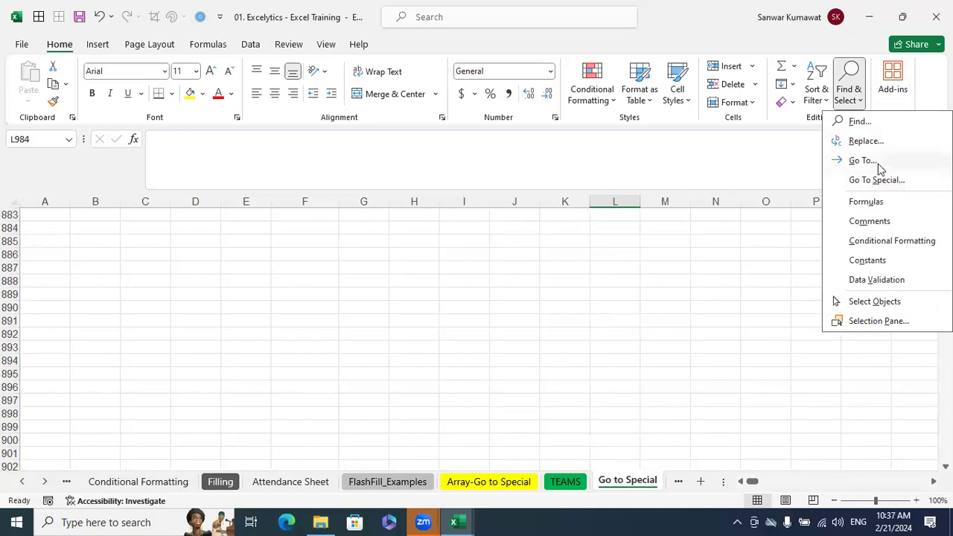
click(878, 163)
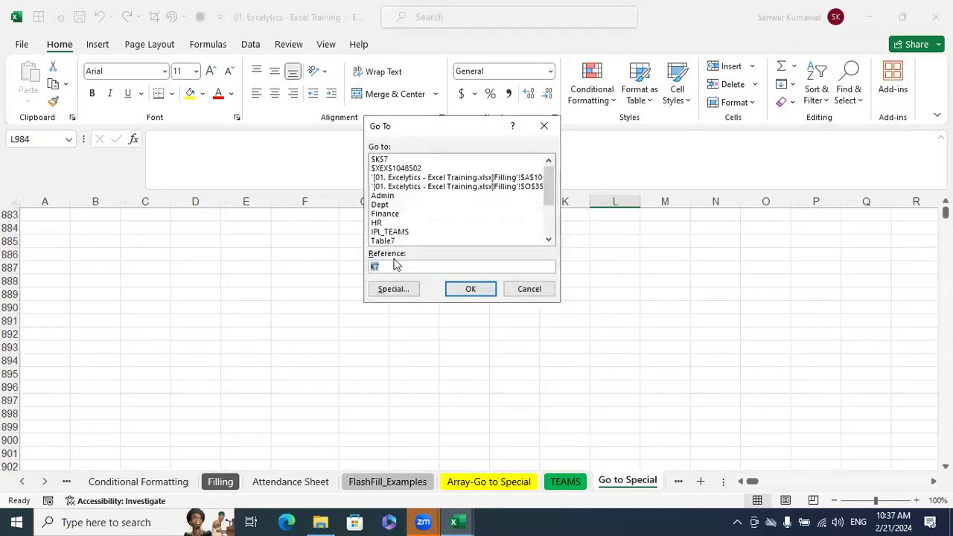
click(538, 289)
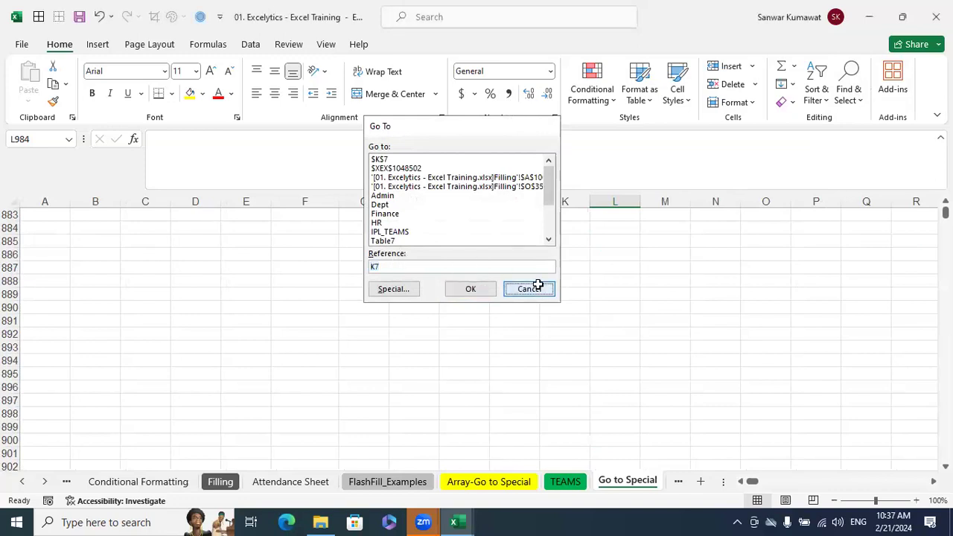
Step: Select all formula cells that return numbers with Go To Special, excluding text, logicals and errors
click(856, 103)
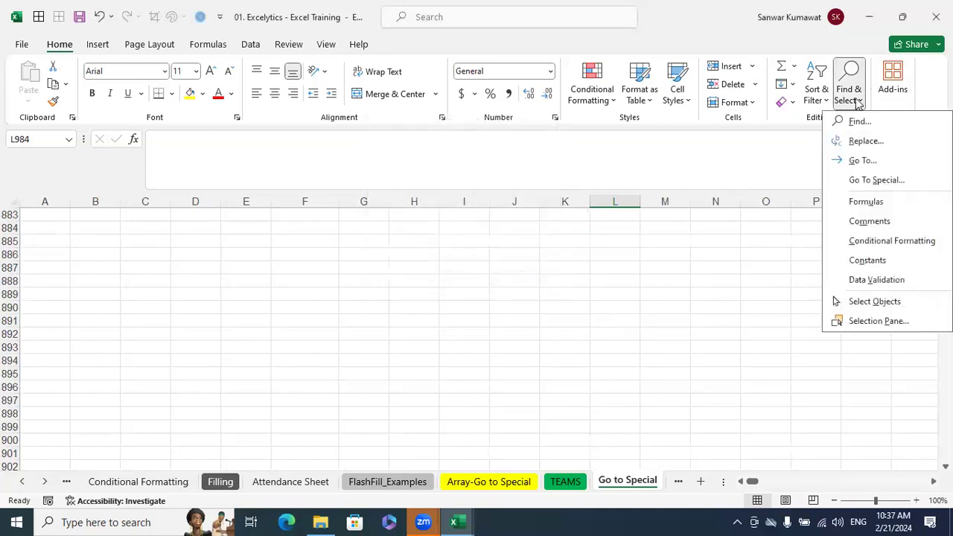
click(877, 181)
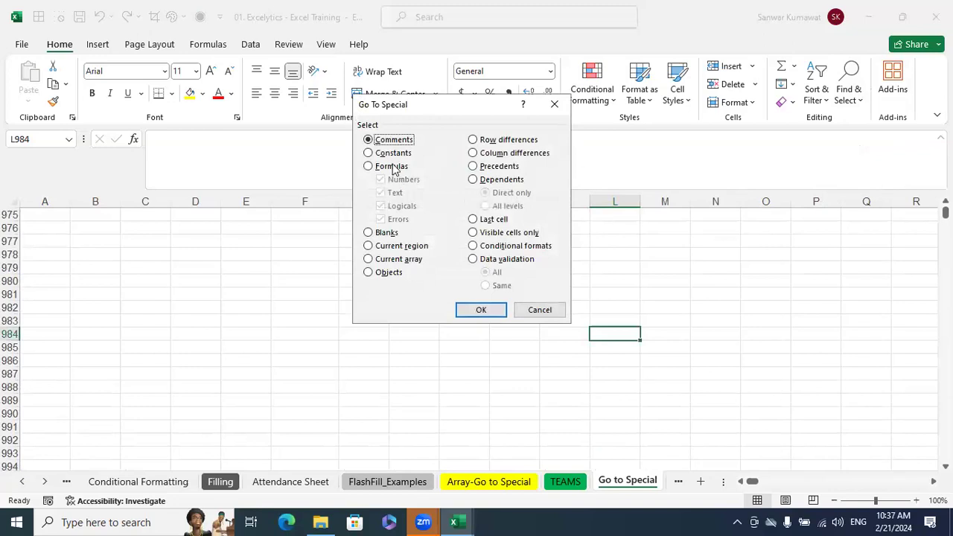
click(395, 170)
click(395, 192)
click(396, 207)
click(394, 219)
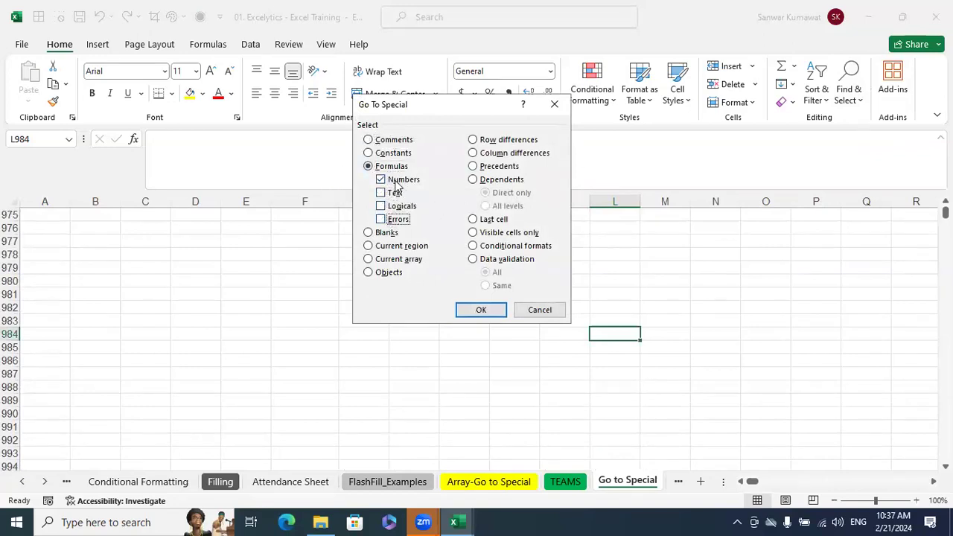
click(471, 309)
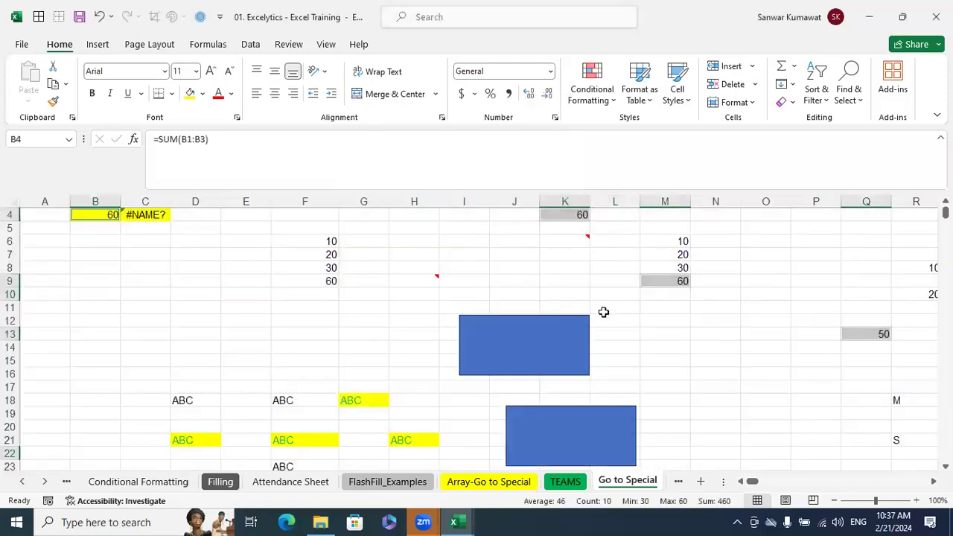
scroll(628, 315, up, 1)
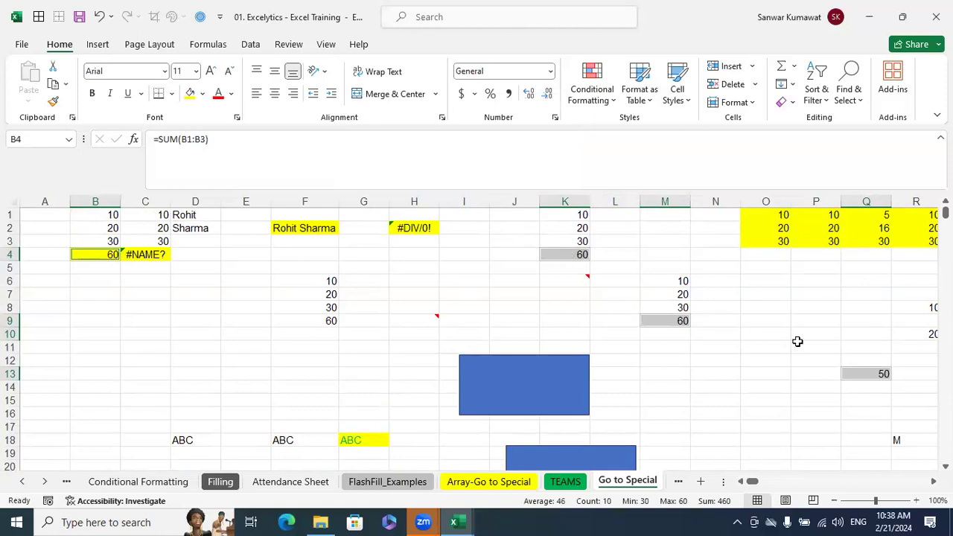
Step: Fill the selected numeric formula cells with yellow and undo the fill
click(192, 95)
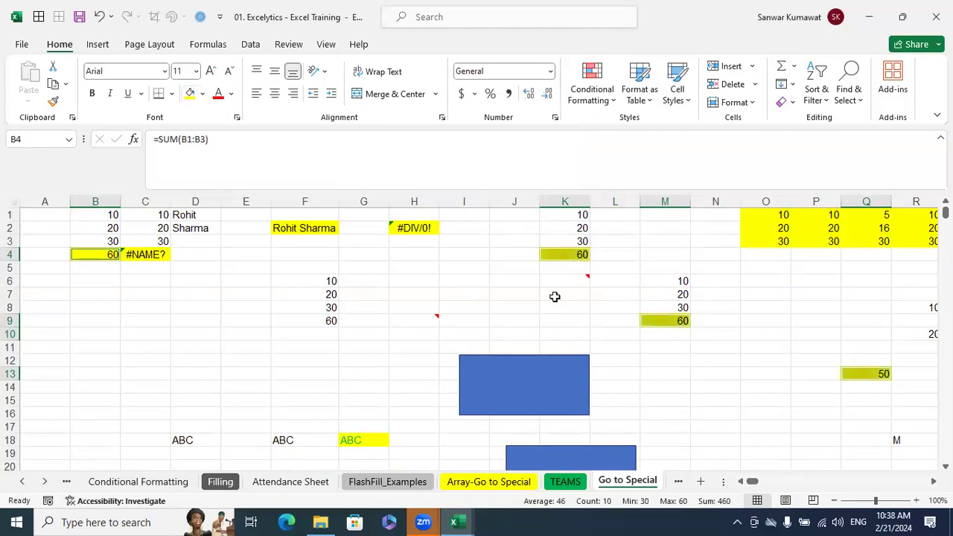
click(670, 360)
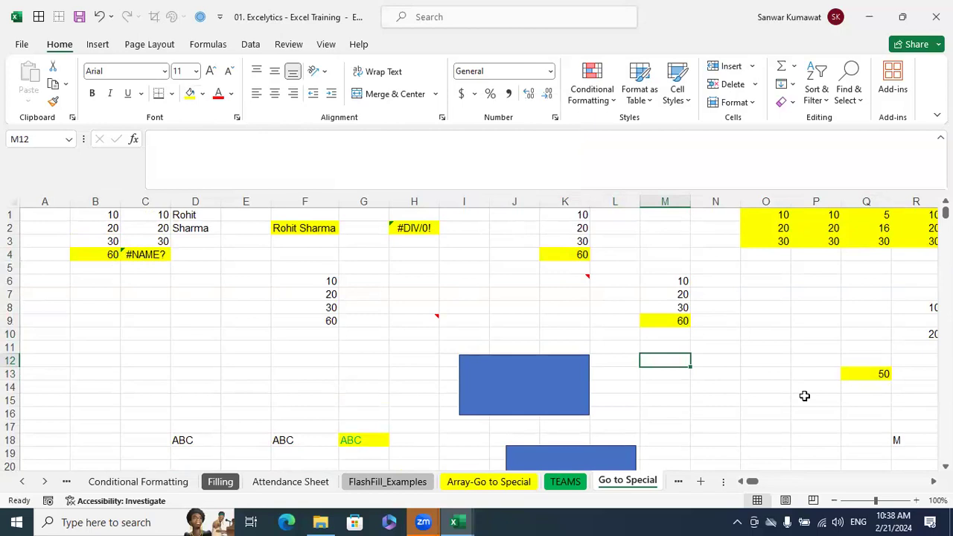
key(ctrl+z)
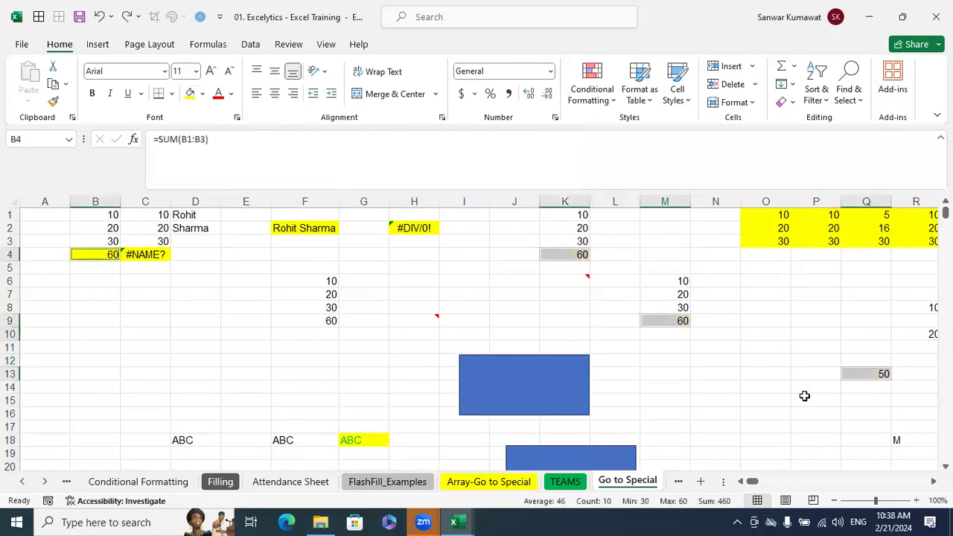
Step: Select all cells containing comments with Go To Special
click(814, 319)
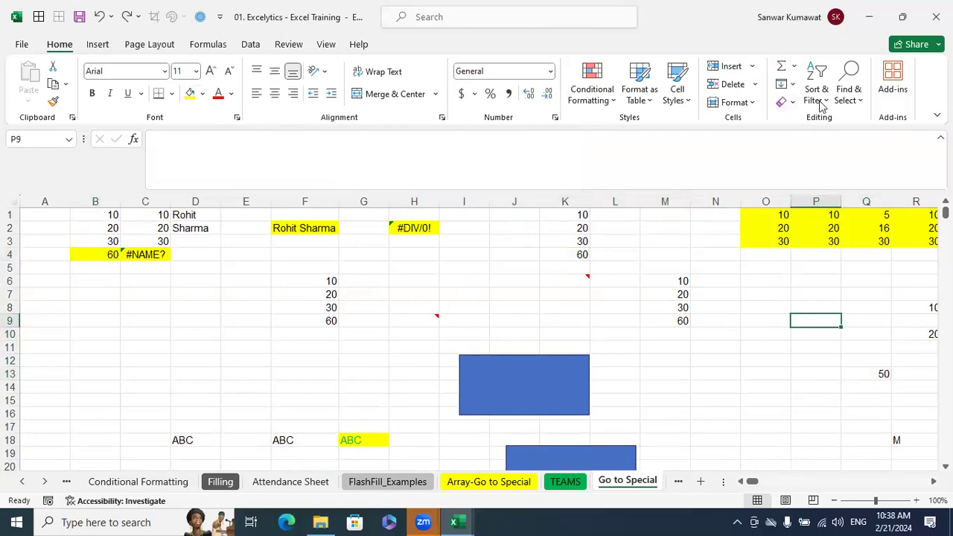
click(849, 95)
click(881, 183)
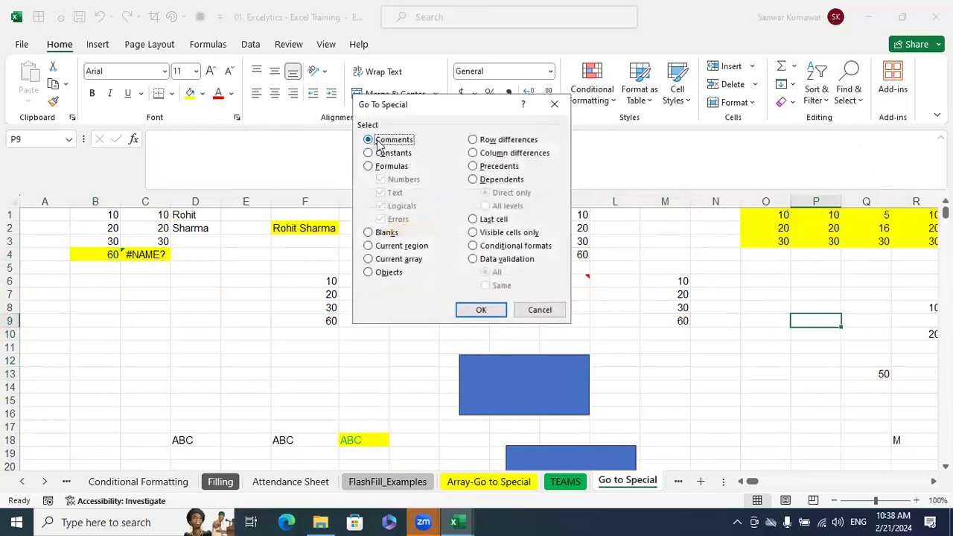
click(481, 310)
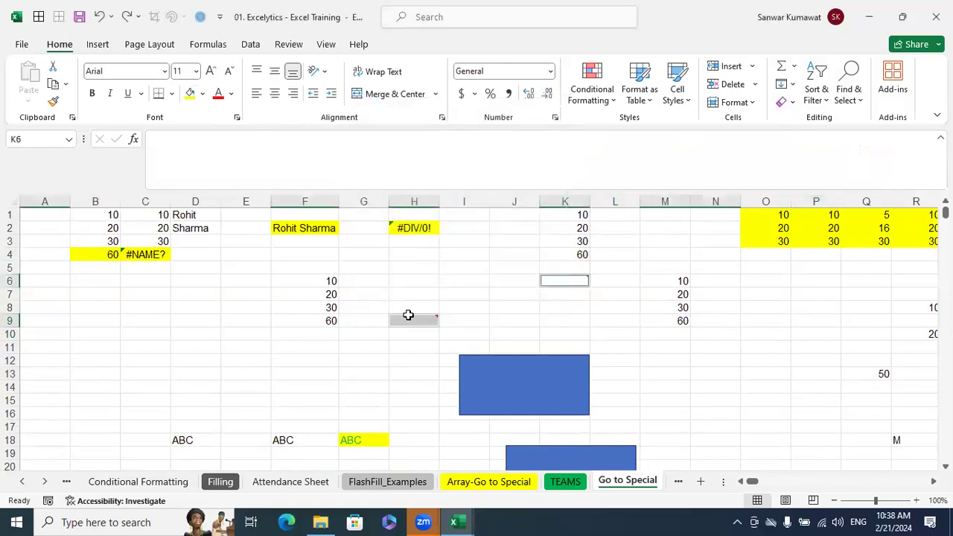
Step: Delete the comments from the selected cells and undo the deletion
right_click(558, 284)
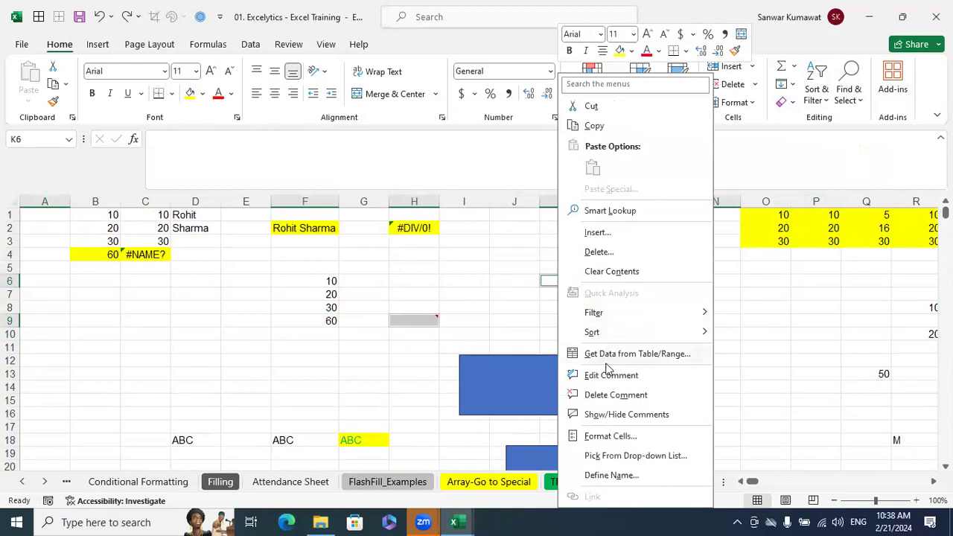
click(596, 396)
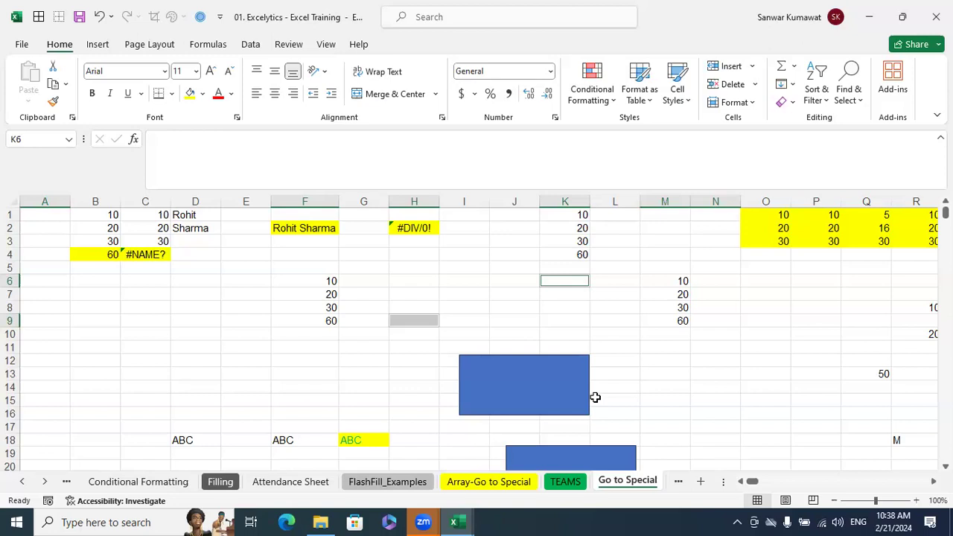
click(639, 308)
Step: Examine the formula in cell F2
click(318, 228)
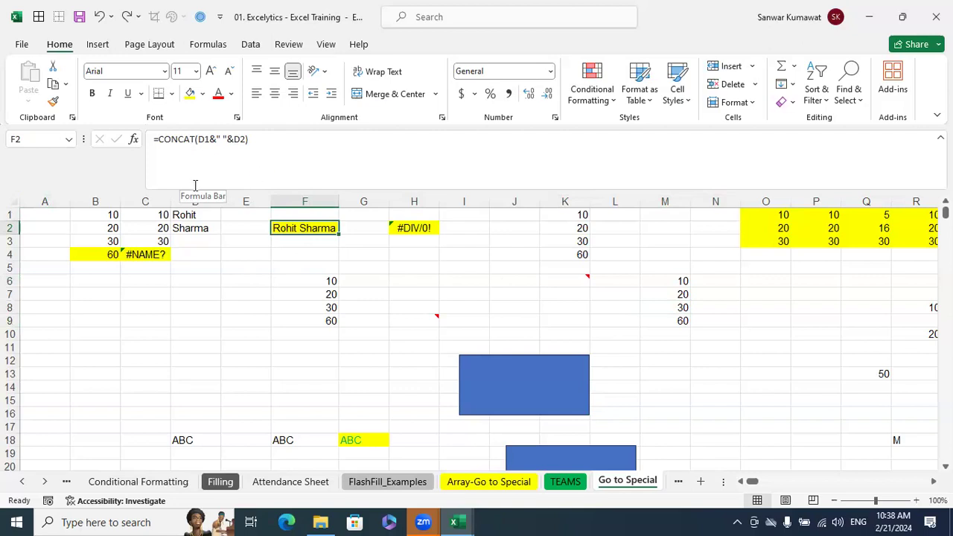
Step: Examine the contents of cells D1 and D2 and the formula in cell B4
click(199, 219)
click(198, 225)
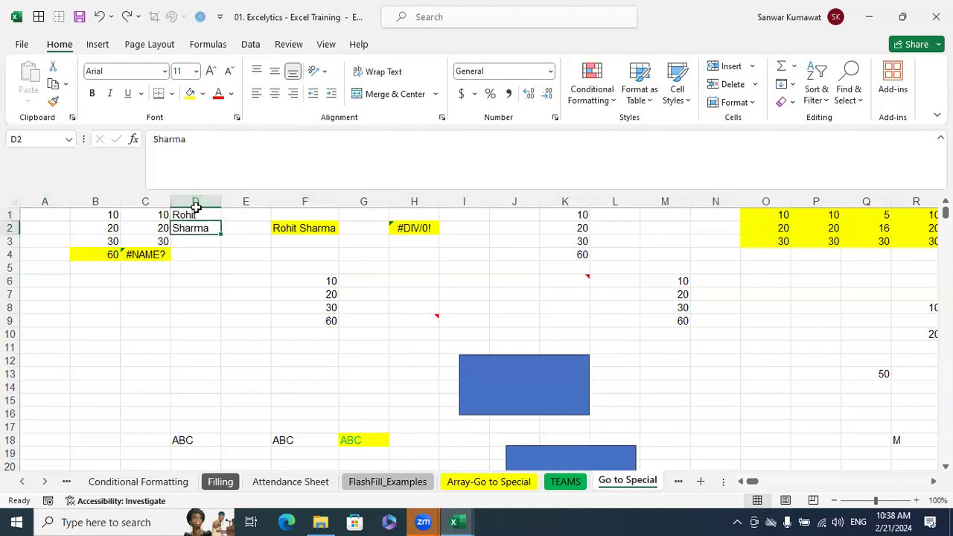
click(118, 257)
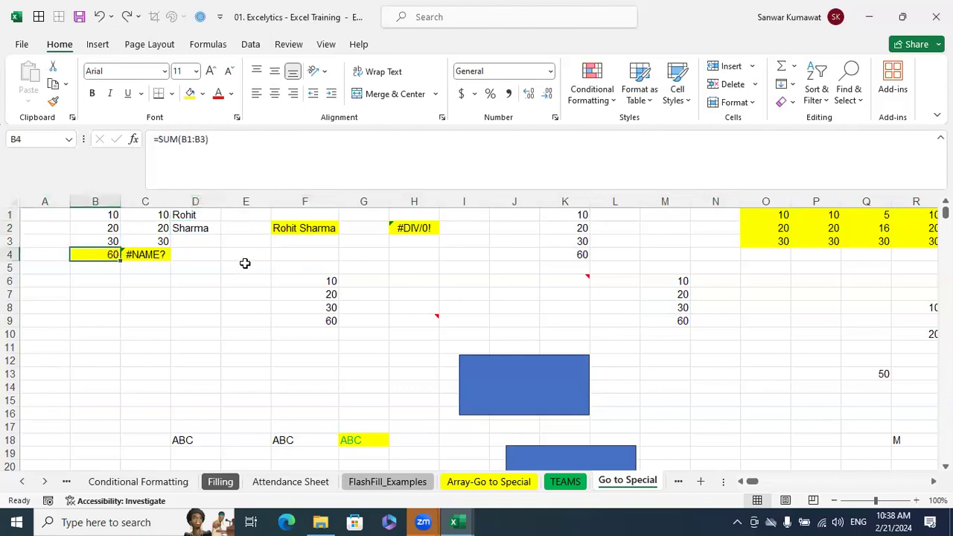
Step: Select only the formula cells that return text with Go To Special, leaving out numbers, logicals and errors
click(493, 321)
click(854, 102)
click(872, 182)
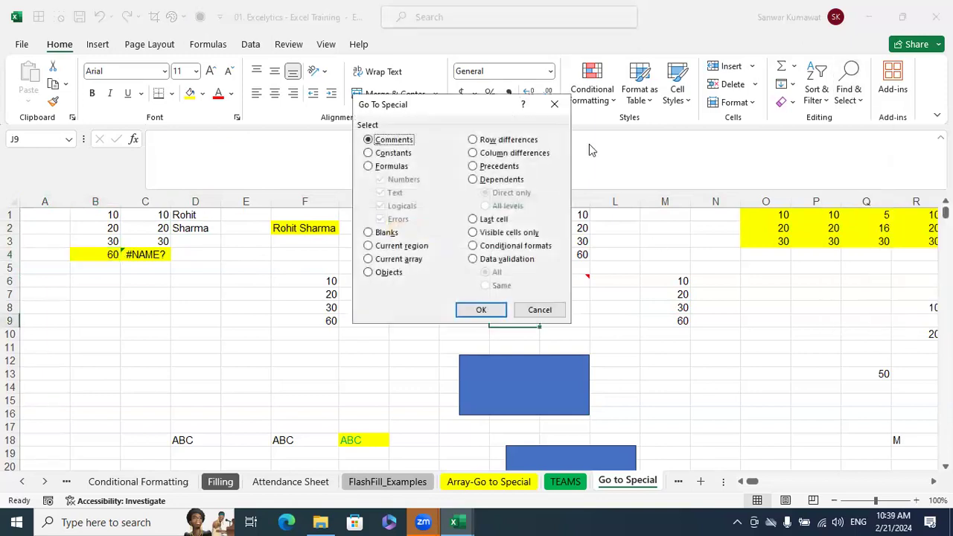
drag(469, 112, 599, 110)
click(517, 166)
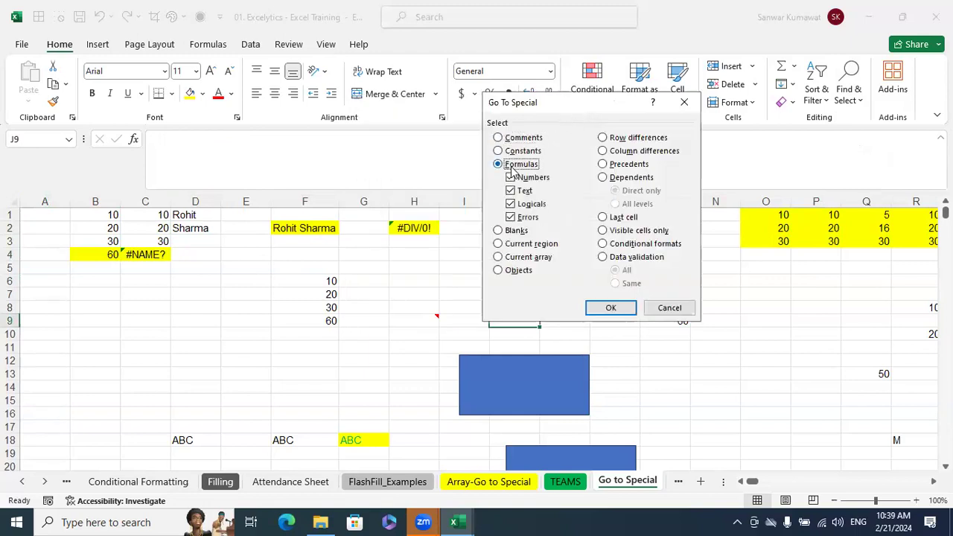
click(528, 178)
click(526, 204)
click(611, 307)
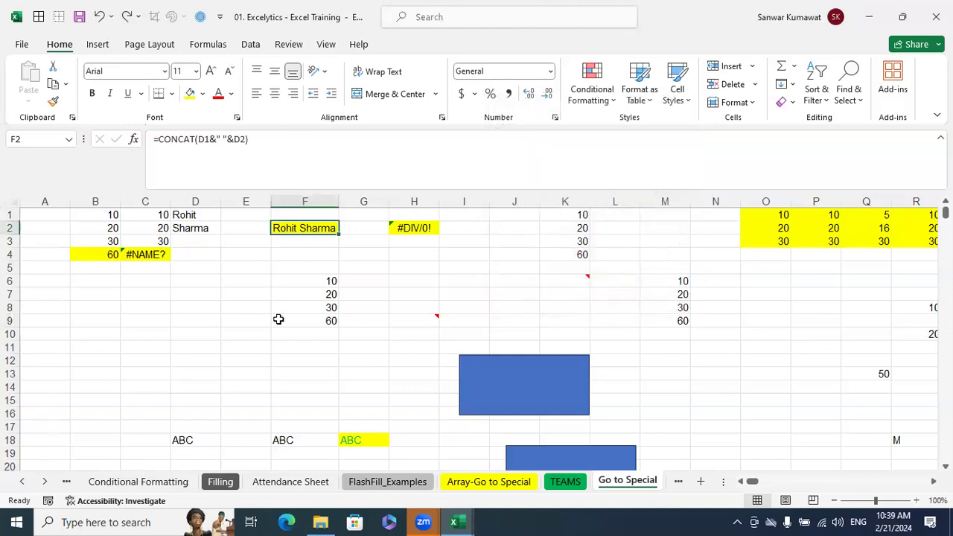
Step: Enter the logical formulas =10>5 in cell C9 and =10<20 in cell C10
click(243, 328)
click(156, 324)
text(=10)
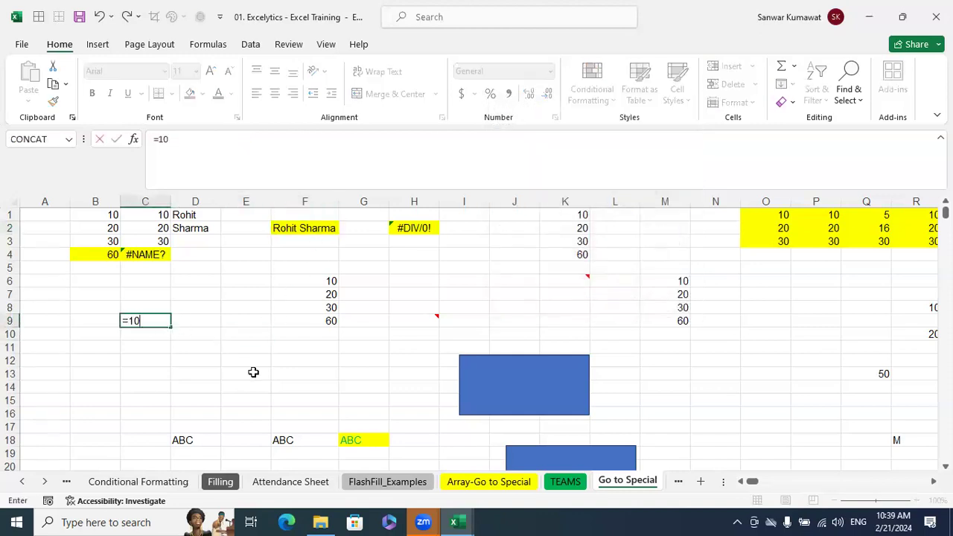
text(>5)
key(Return)
text(=10<20)
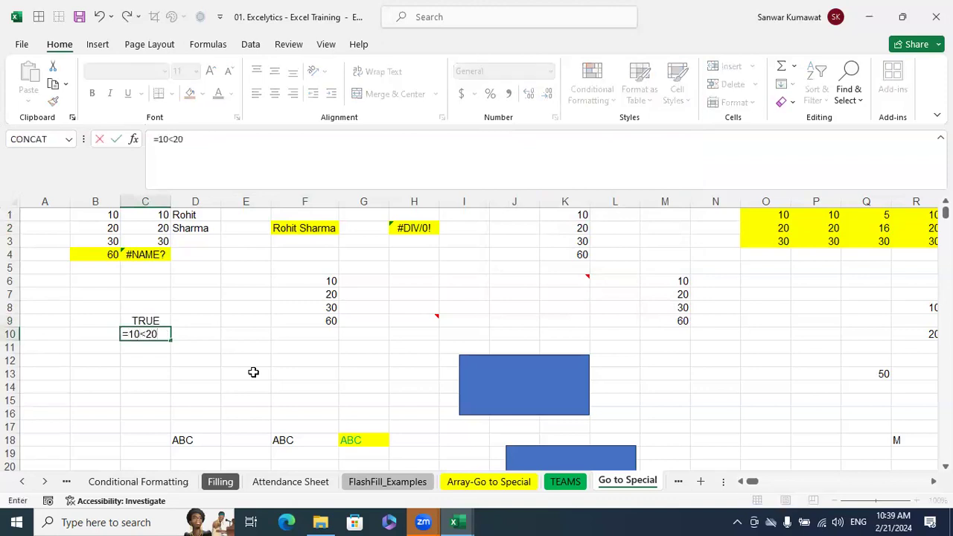
key(Return)
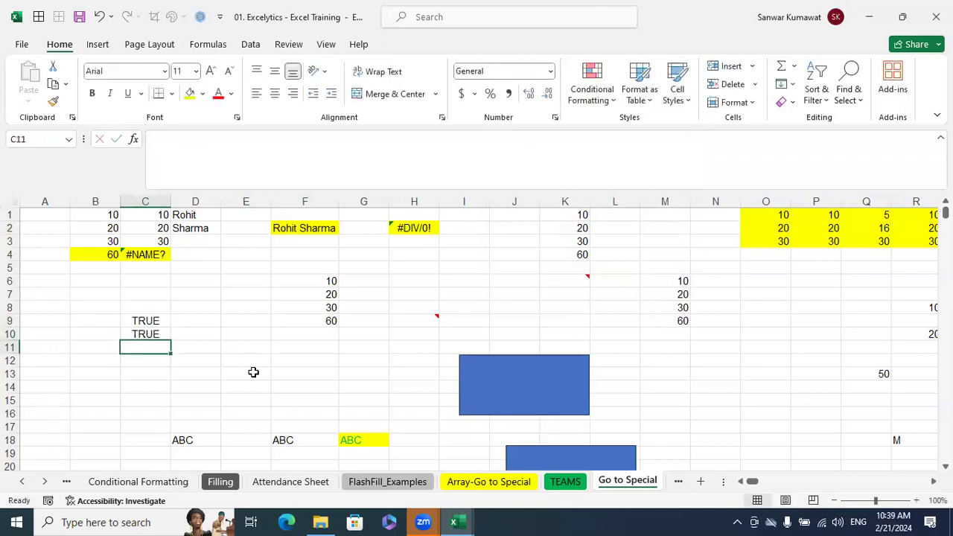
Step: Enter the logical formula =10<5 in cell E12 and check the formula in cell C10
click(248, 365)
text(=10)
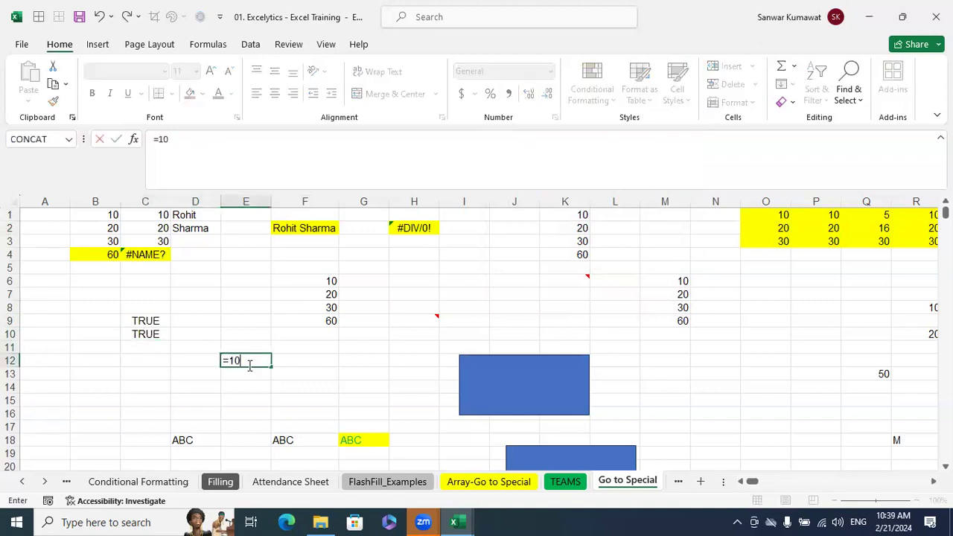
text(<5)
key(Return)
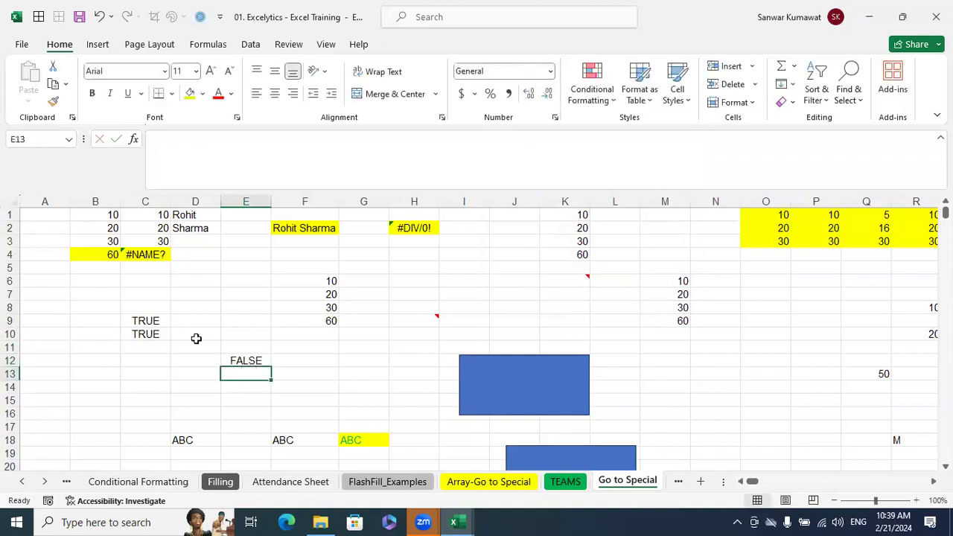
click(148, 332)
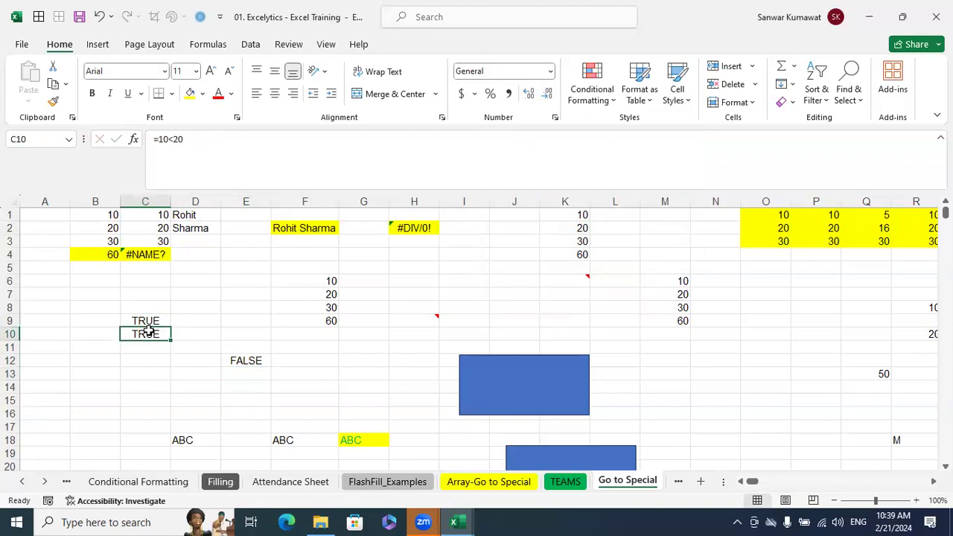
Step: Select only the formula cells that return logical values with Go To Special, leaving out numbers, text and errors
click(481, 266)
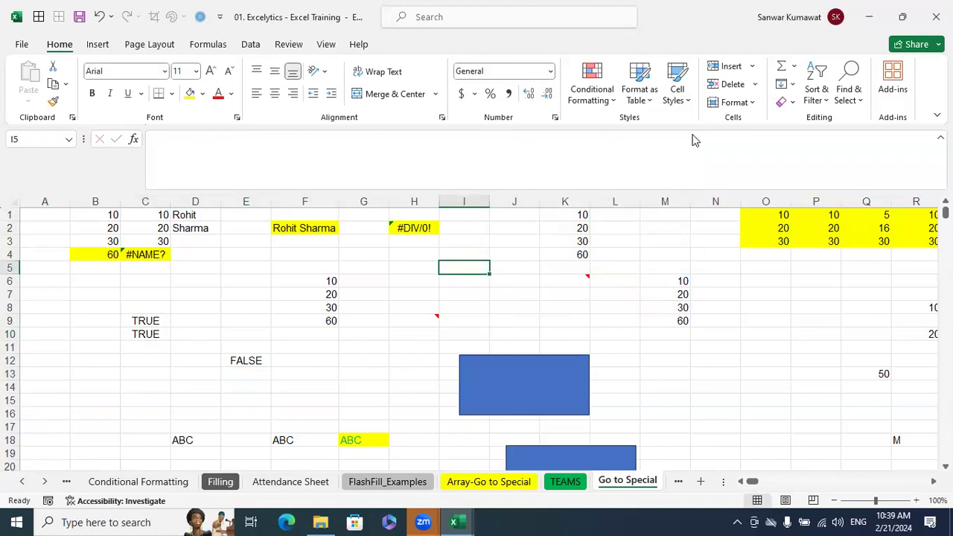
click(849, 97)
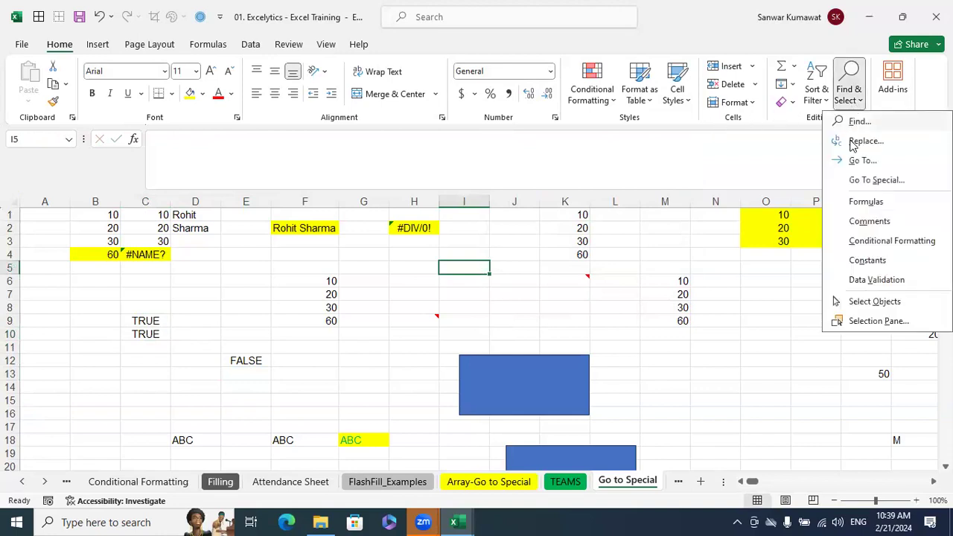
click(864, 180)
click(521, 164)
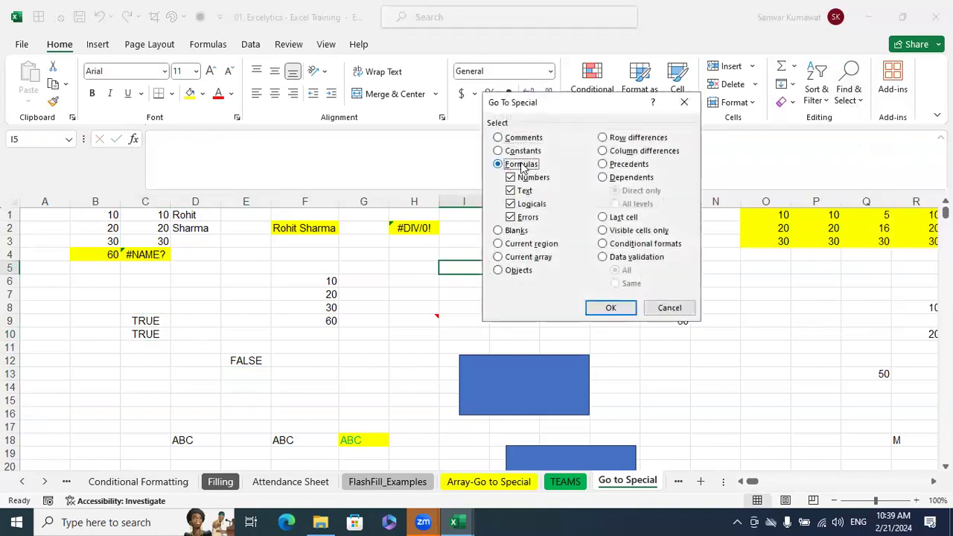
click(536, 179)
click(521, 217)
click(521, 191)
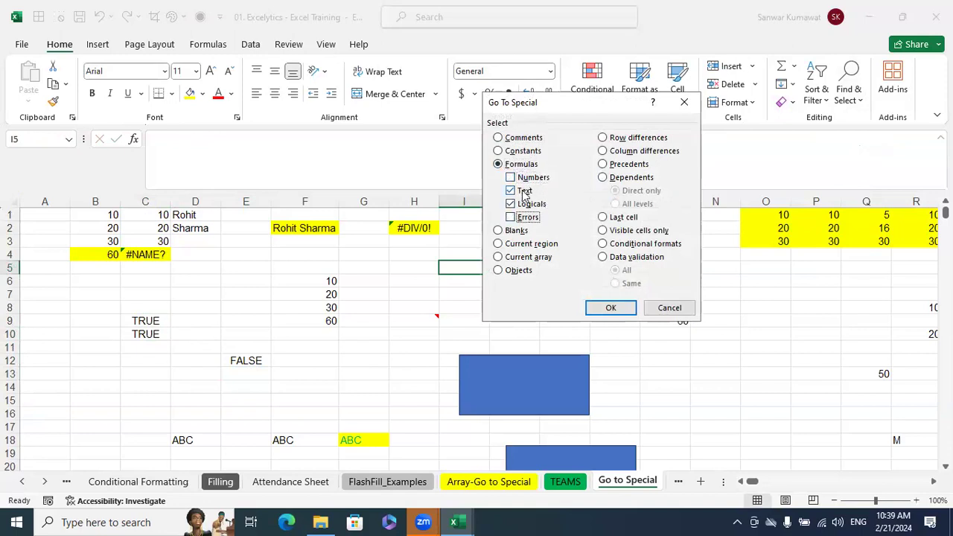
click(611, 308)
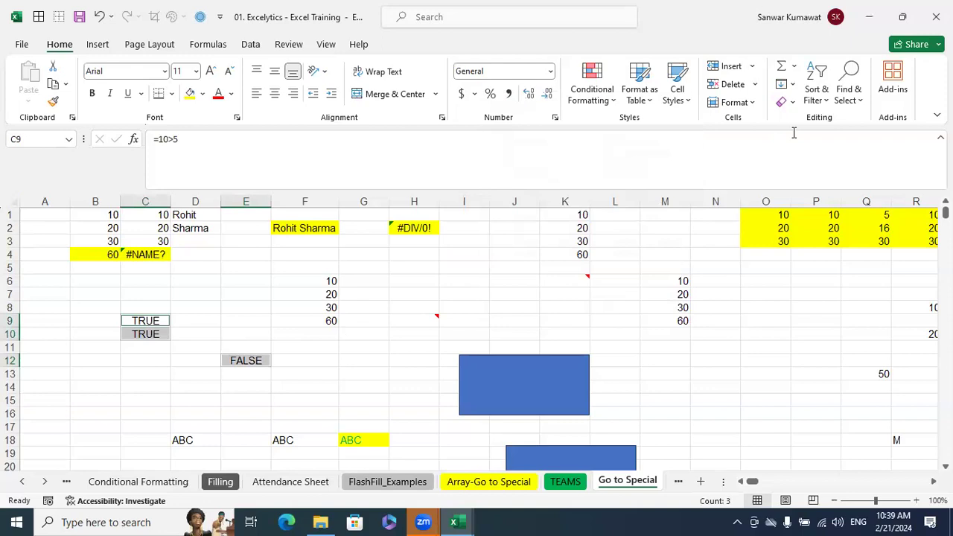
click(854, 99)
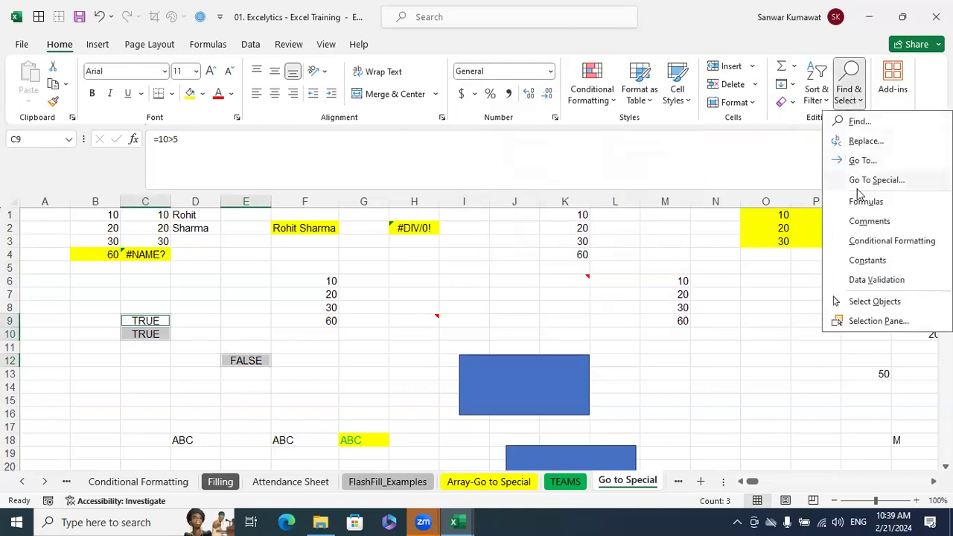
click(864, 179)
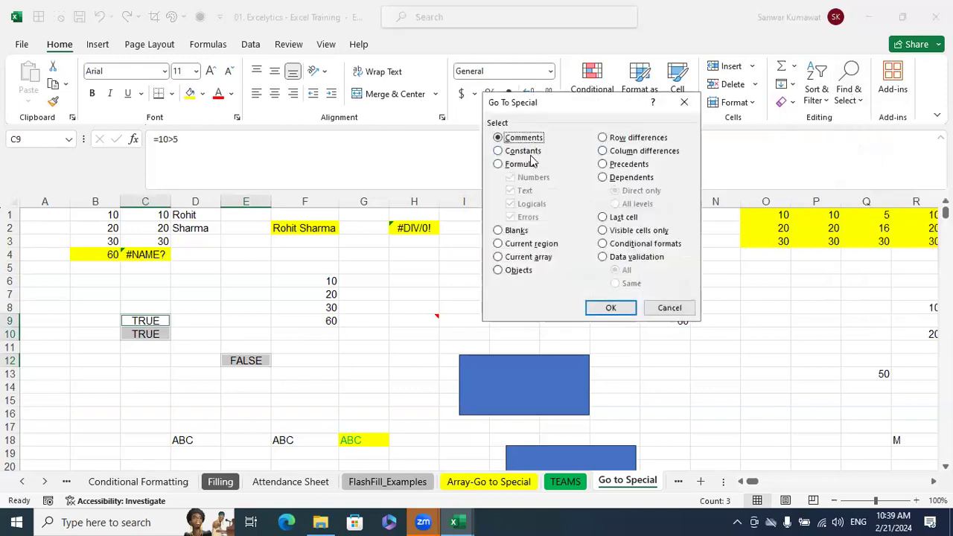
click(678, 310)
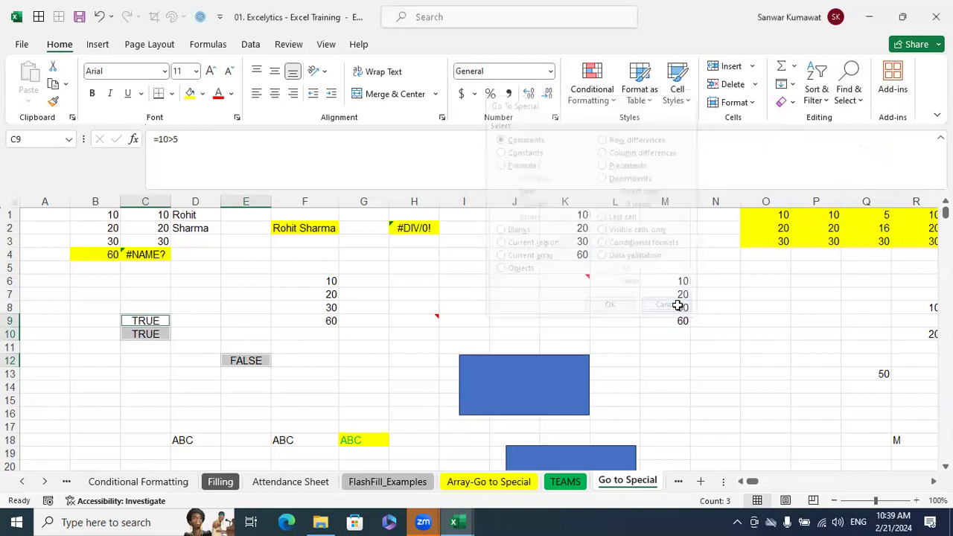
Step: Try to select constants with Go To Special while the logical formula cells are still selected
click(849, 97)
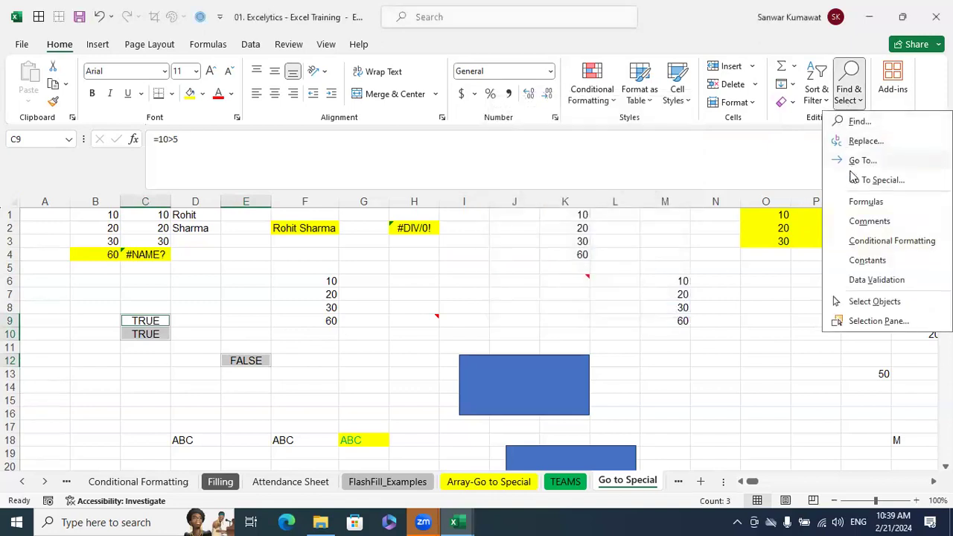
click(854, 179)
click(513, 151)
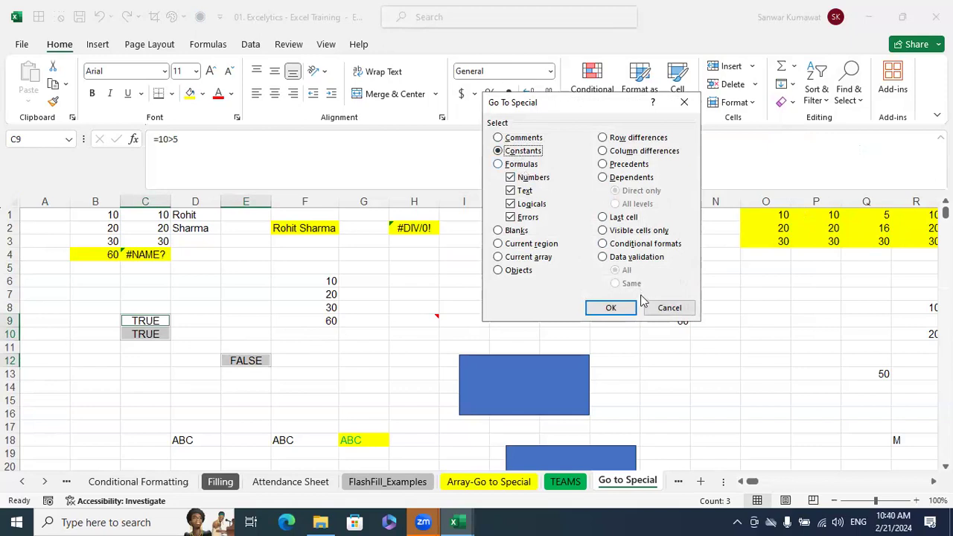
click(612, 308)
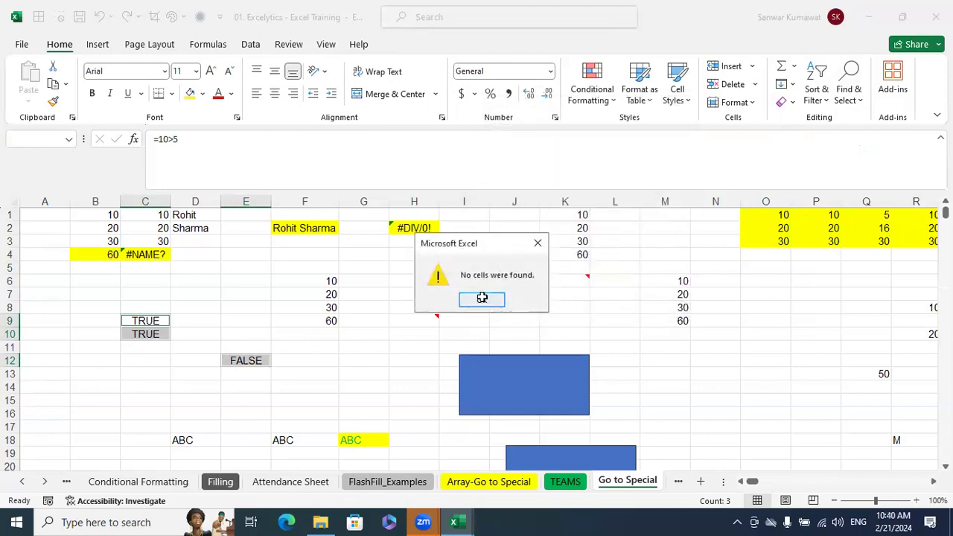
click(483, 299)
Step: Select all constants on the sheet with Go To Special, starting from the single empty cell J6
click(494, 279)
click(850, 93)
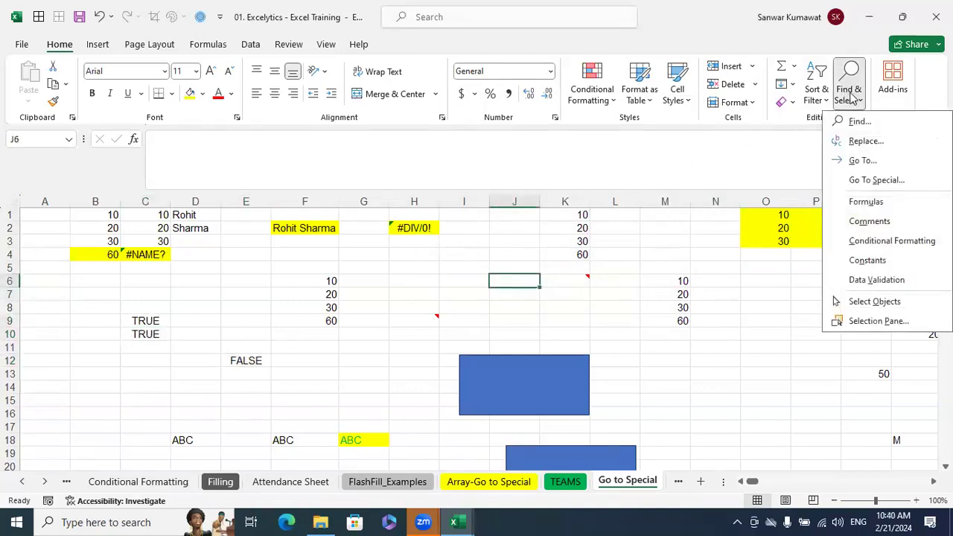
click(892, 182)
click(509, 151)
click(611, 309)
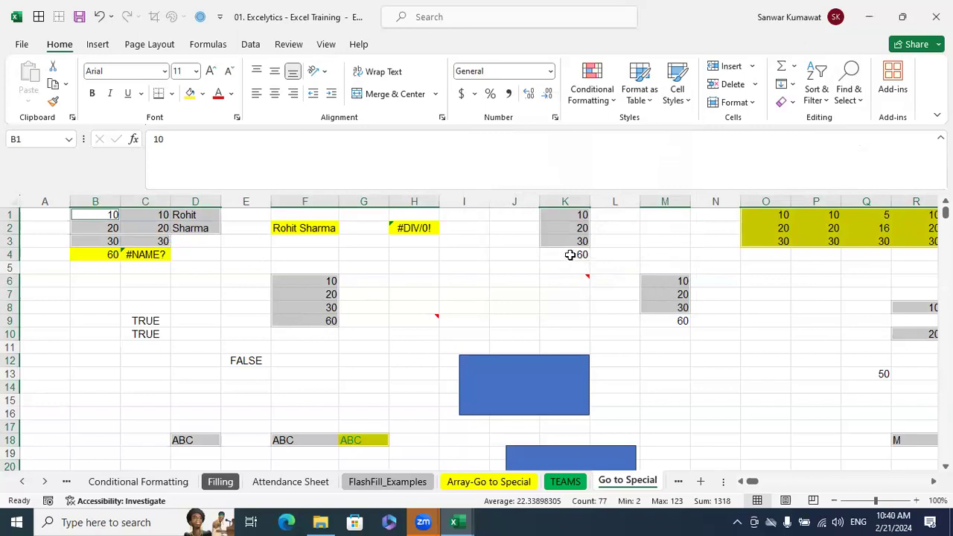
Step: Check the value in cell F9 and select all formula cells of every type with Go To Special
click(320, 322)
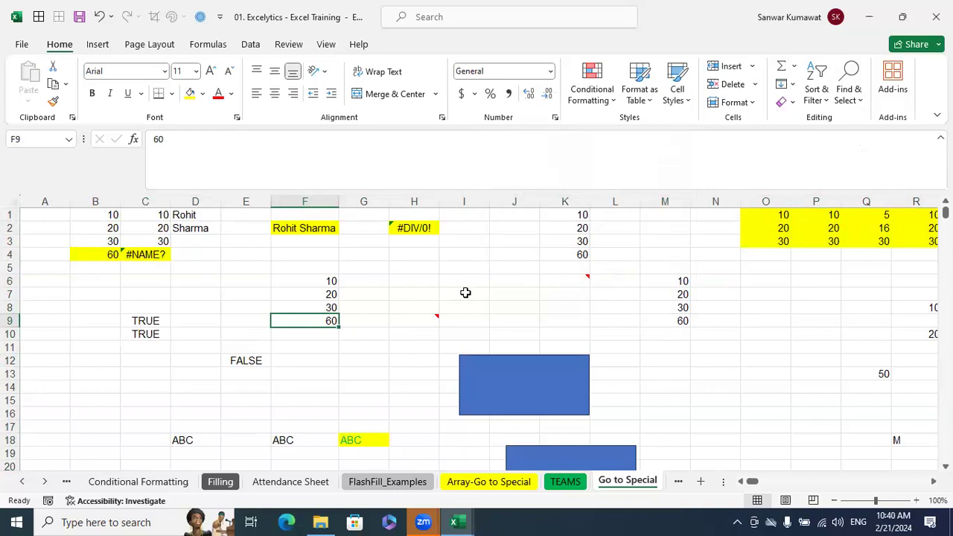
click(860, 104)
click(872, 182)
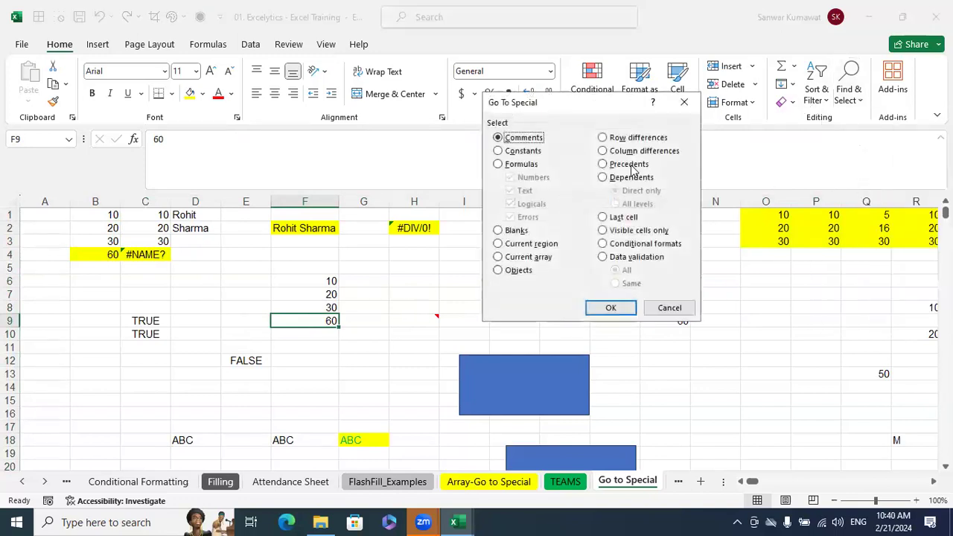
click(513, 164)
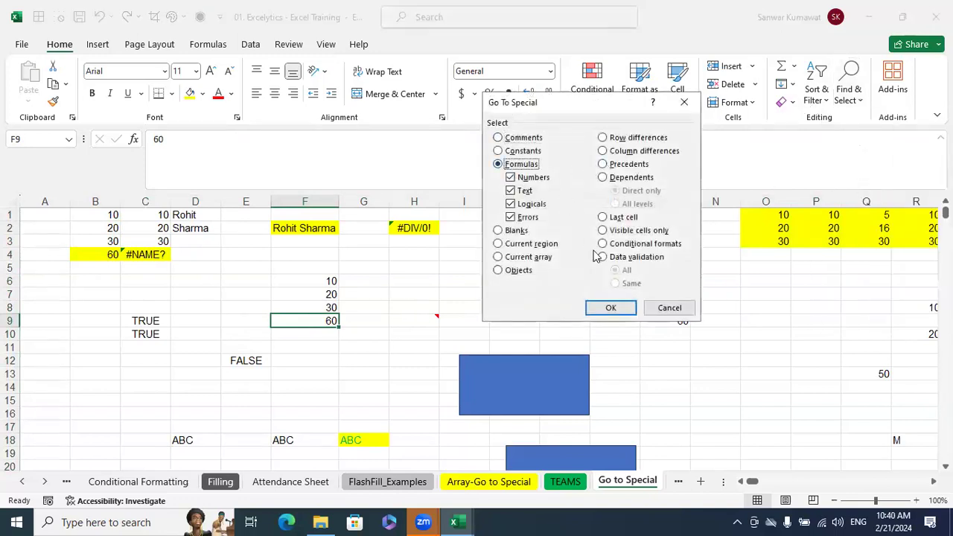
click(606, 307)
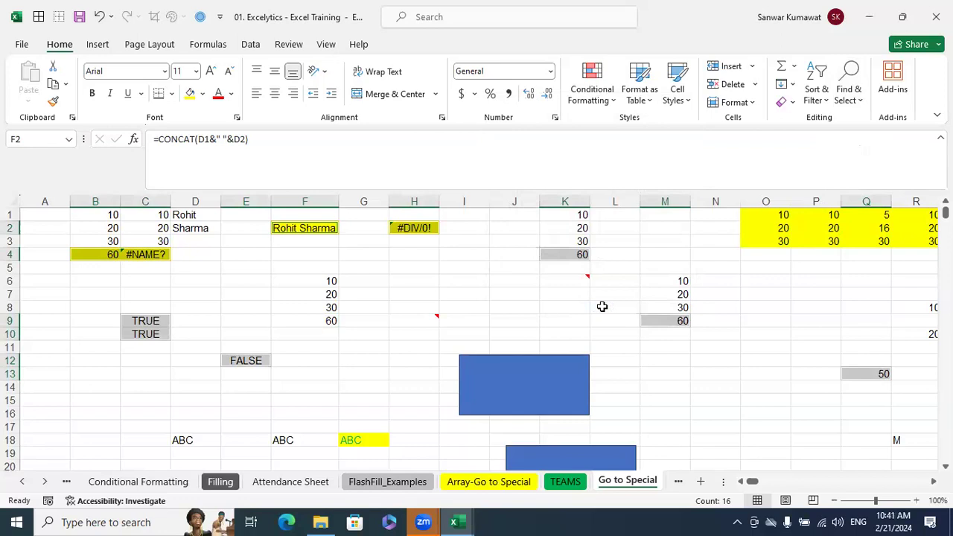
Step: Clear the contents of the selected formula cells and undo the deletion
key(Delete)
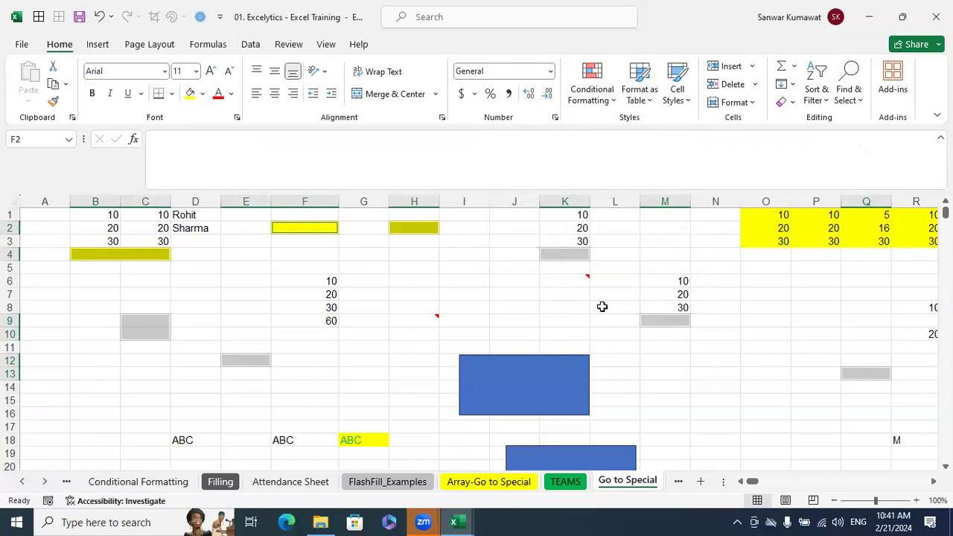
click(858, 97)
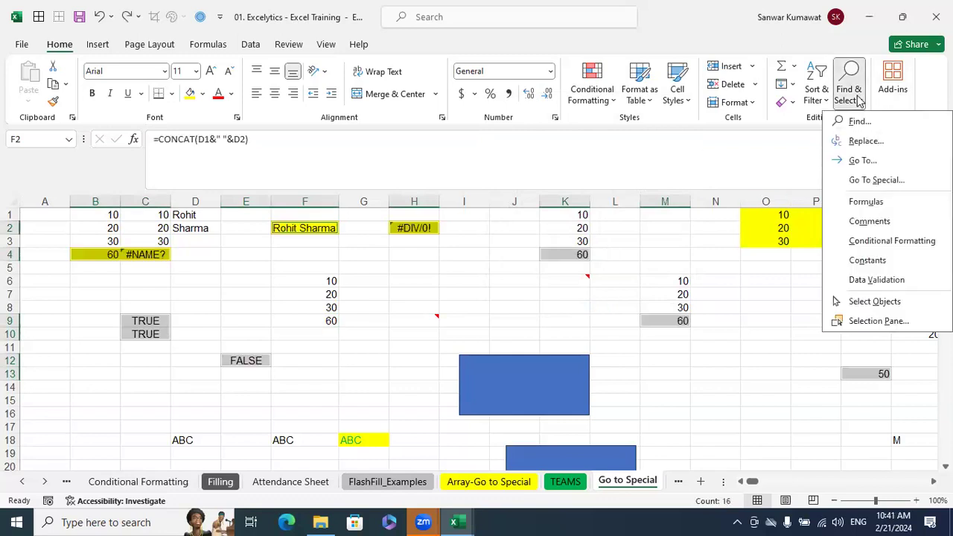
click(761, 316)
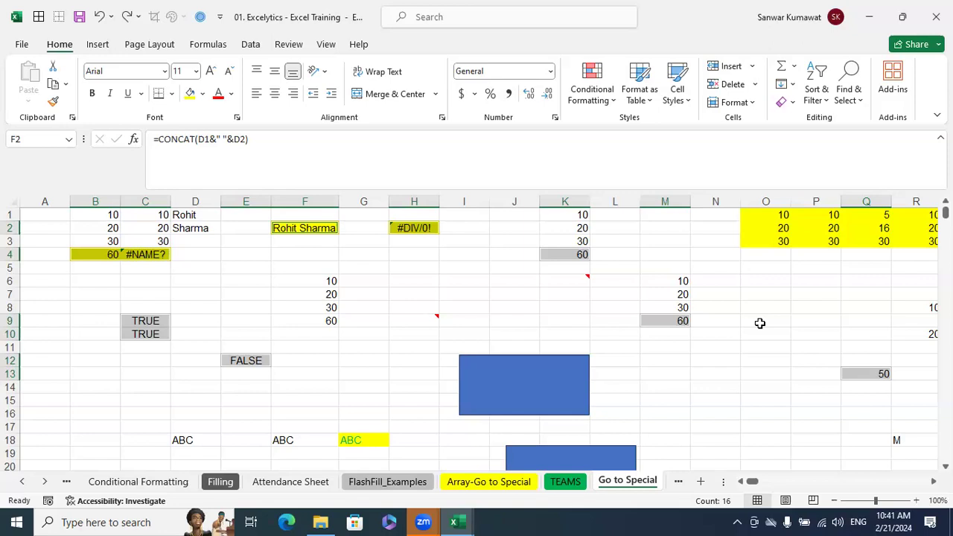
Step: Examine the formulas in cells F2 and B4
click(332, 223)
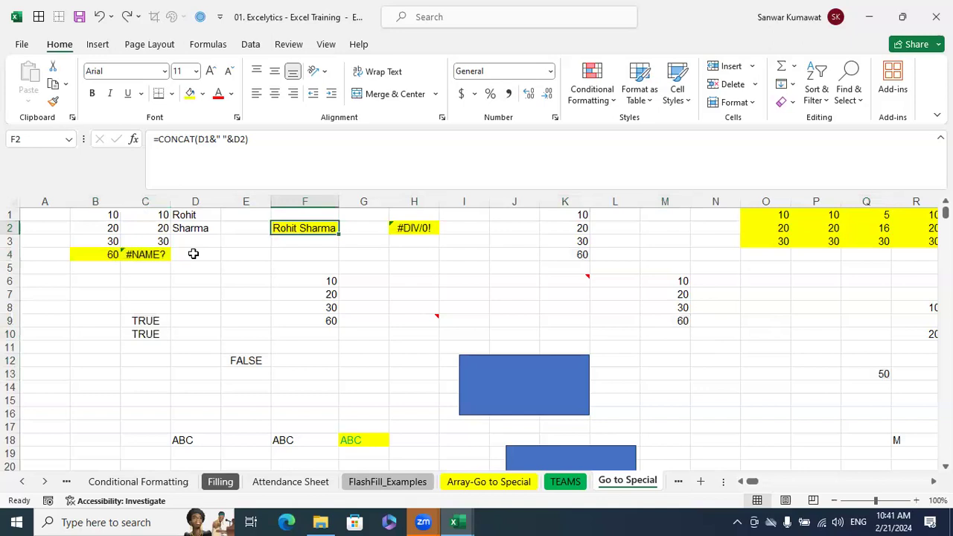
click(106, 256)
click(278, 236)
click(283, 226)
click(76, 249)
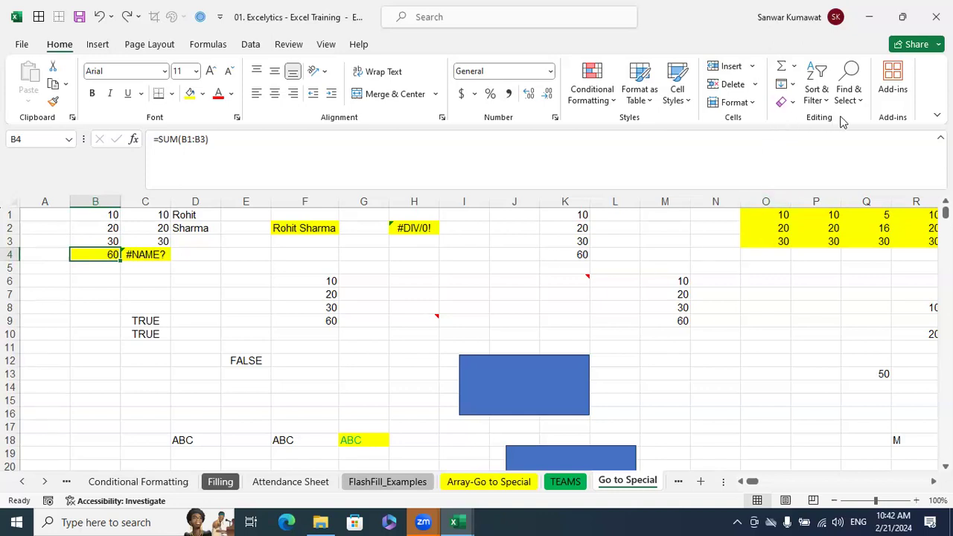
Step: Select all formula cells on the sheet with Go To Special, keeping every result type included
click(847, 93)
click(870, 178)
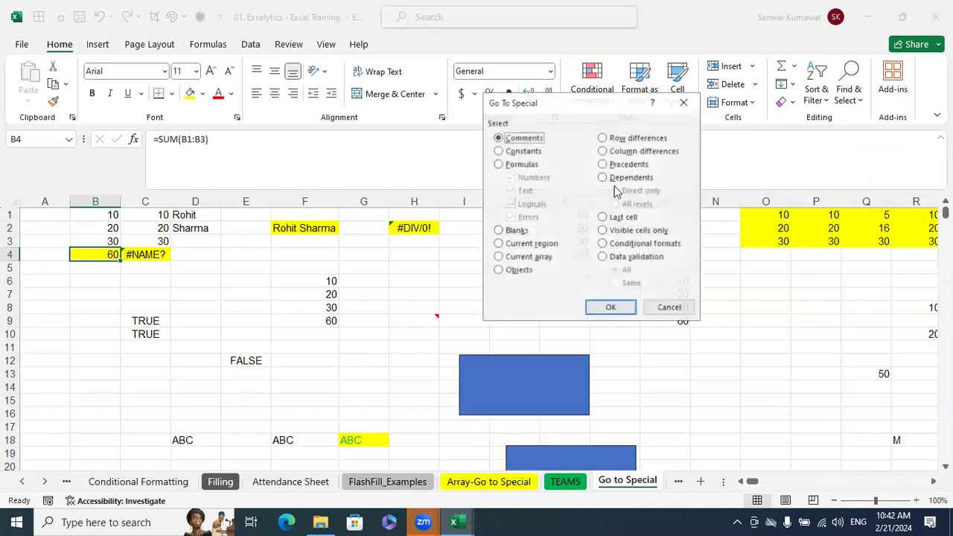
click(520, 165)
click(609, 308)
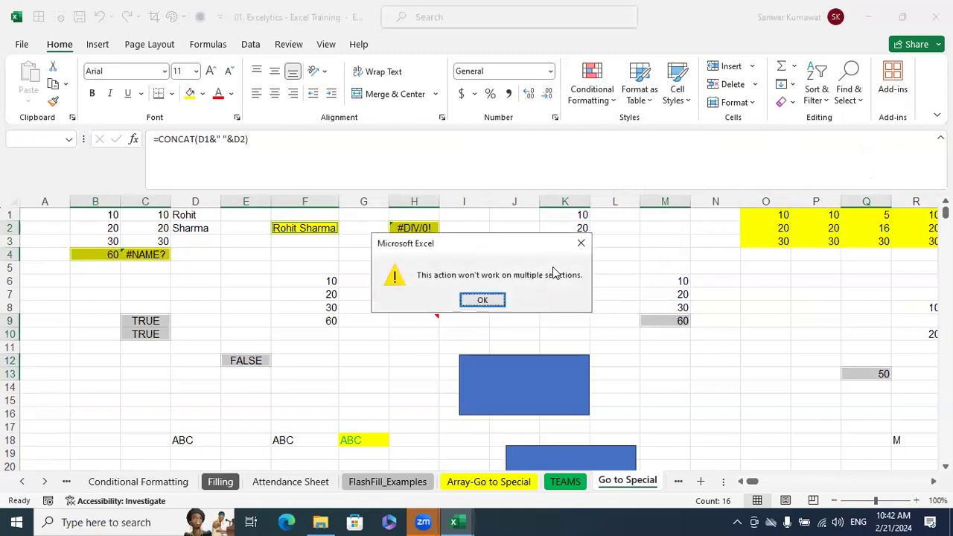
Step: Dismiss the warning, review the row and column difference options in Go To Special, and close the dialog
click(486, 299)
click(424, 266)
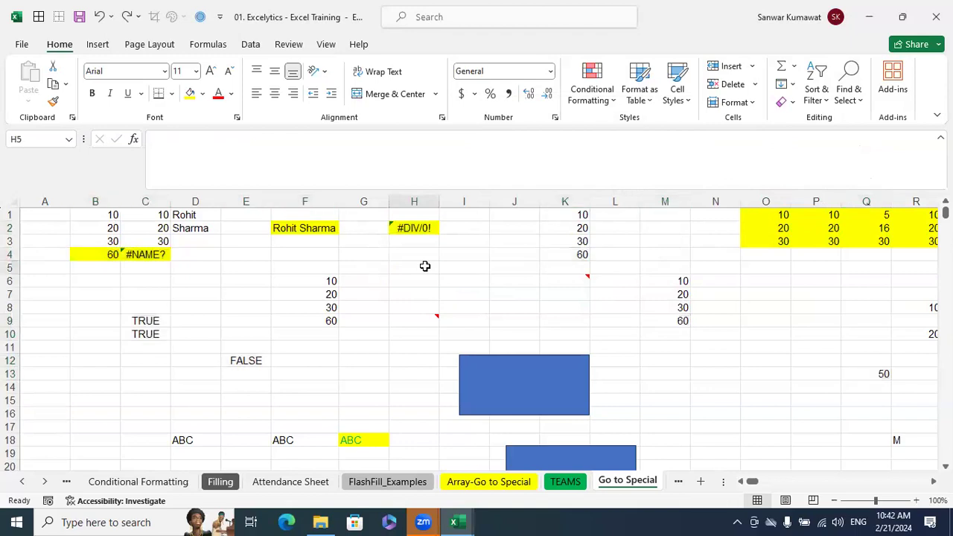
click(849, 89)
click(645, 220)
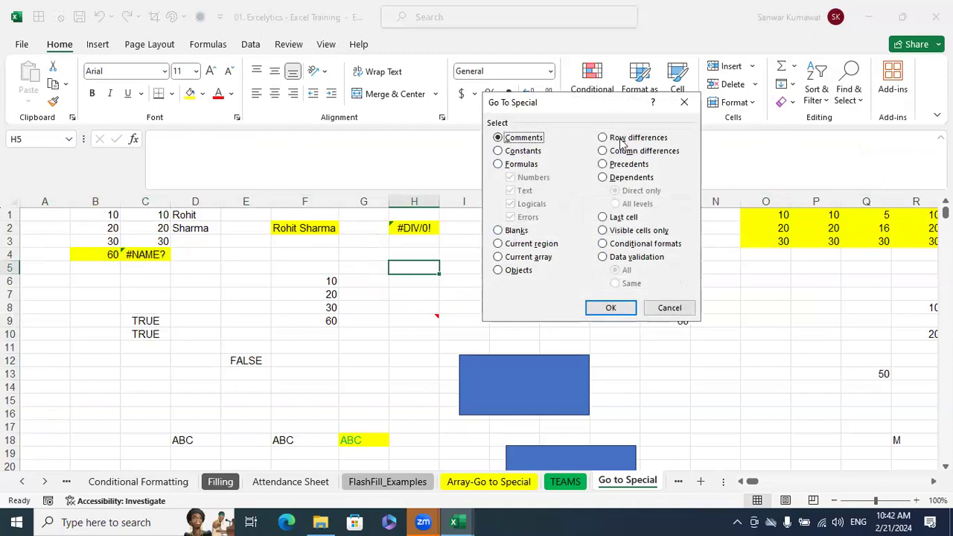
click(669, 308)
click(816, 307)
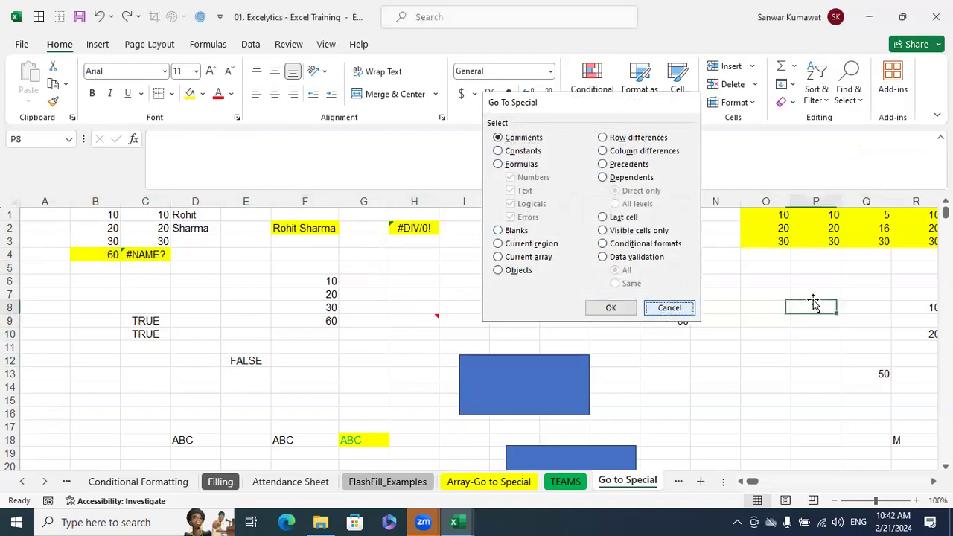
Step: Compare the values across each row of the highlighted range O1:V3
scroll(819, 335, right, 1)
scroll(819, 335, right, 4)
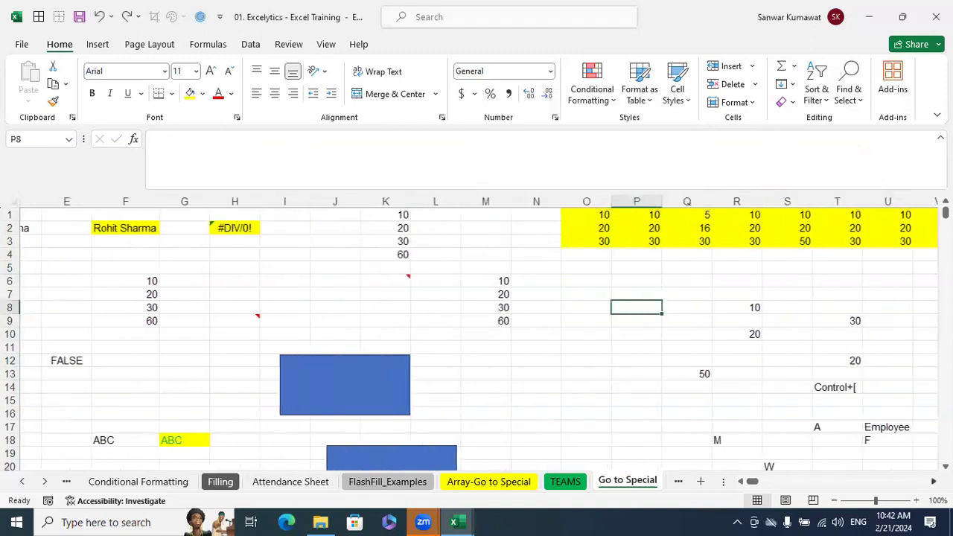
click(827, 325)
drag(464, 216, 790, 242)
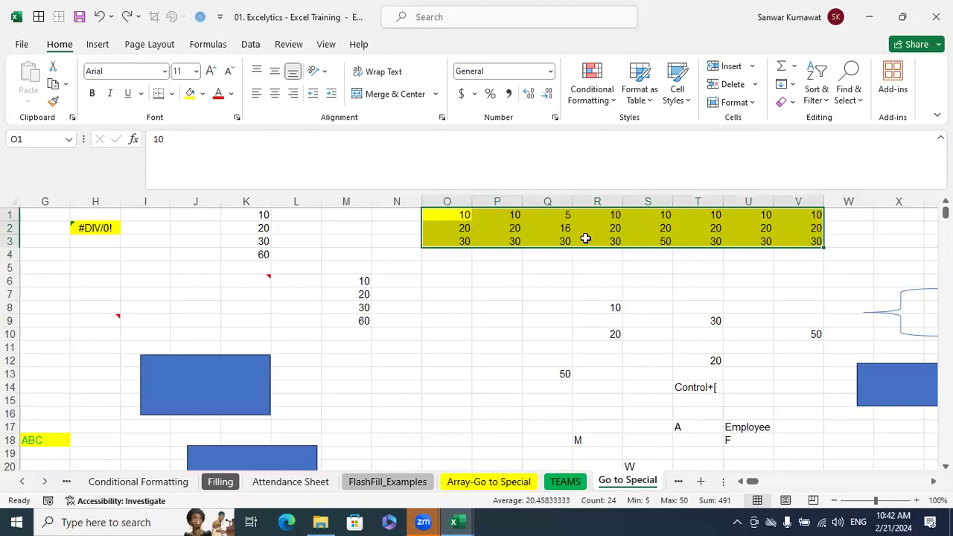
click(540, 265)
drag(463, 215, 806, 214)
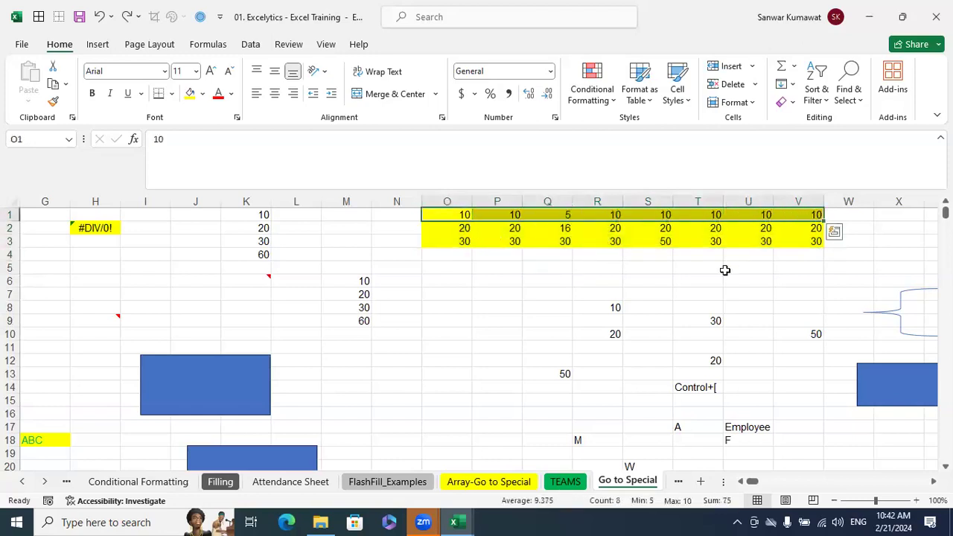
drag(466, 227, 811, 221)
drag(464, 241, 800, 237)
Step: Select the row differences within range O1:V3 using Go To Special
drag(466, 214, 812, 237)
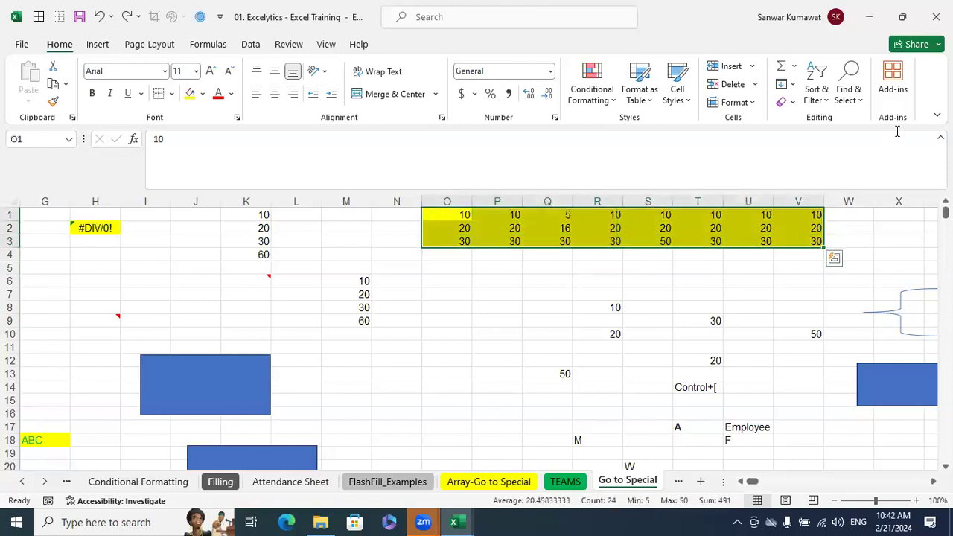
click(849, 93)
click(871, 184)
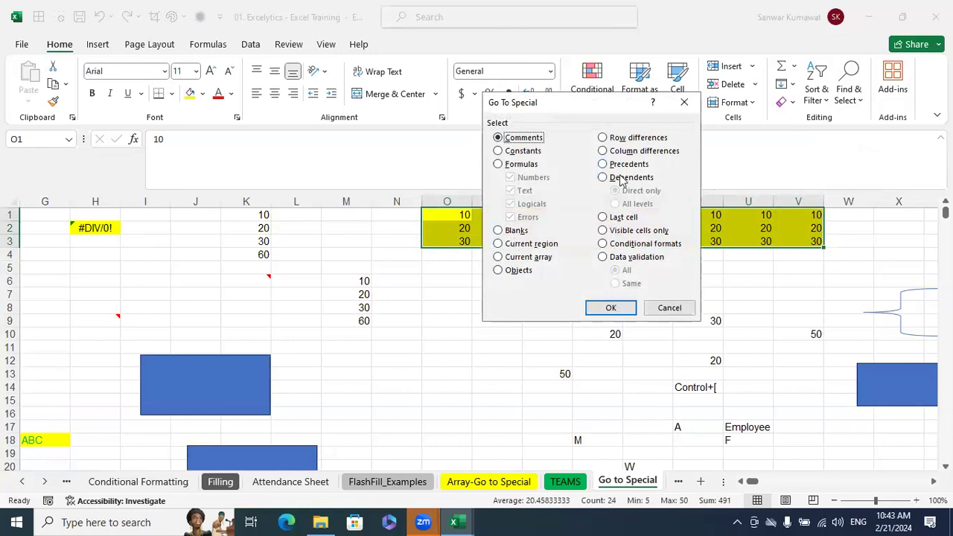
click(638, 138)
click(635, 305)
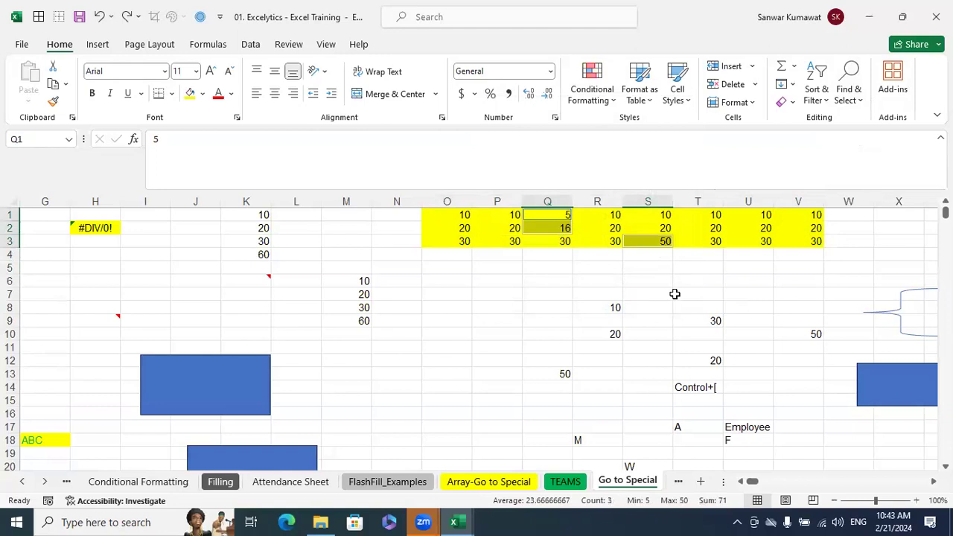
Step: Compare the values down each column of the range Y1:AA4
click(551, 333)
drag(464, 215, 799, 238)
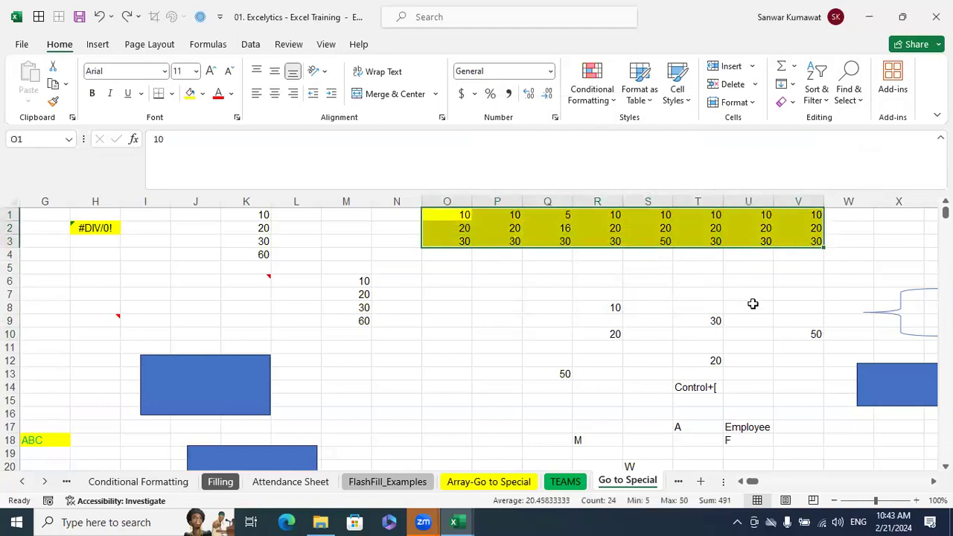
scroll(629, 224, right, 5)
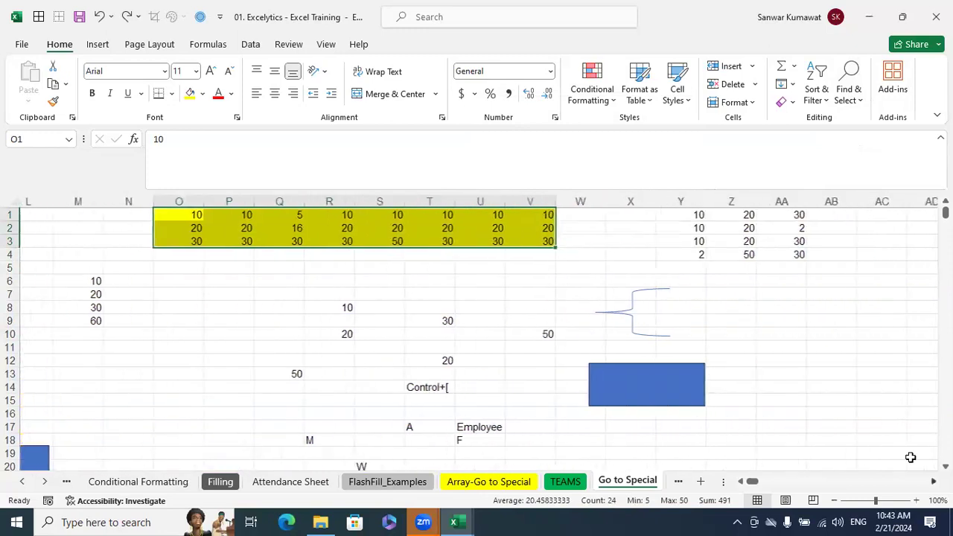
drag(615, 214, 715, 254)
drag(612, 215, 598, 254)
drag(665, 215, 665, 253)
drag(703, 214, 696, 253)
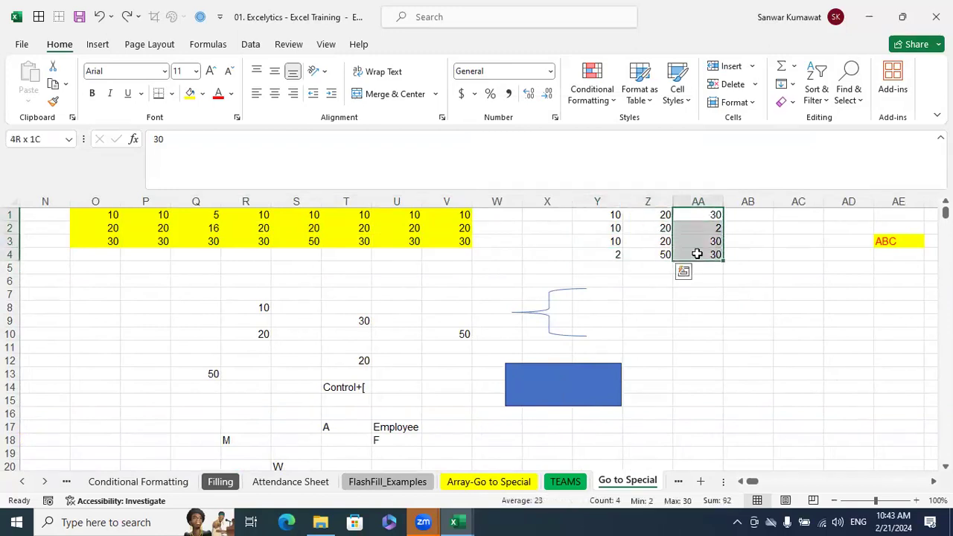
drag(617, 215, 708, 255)
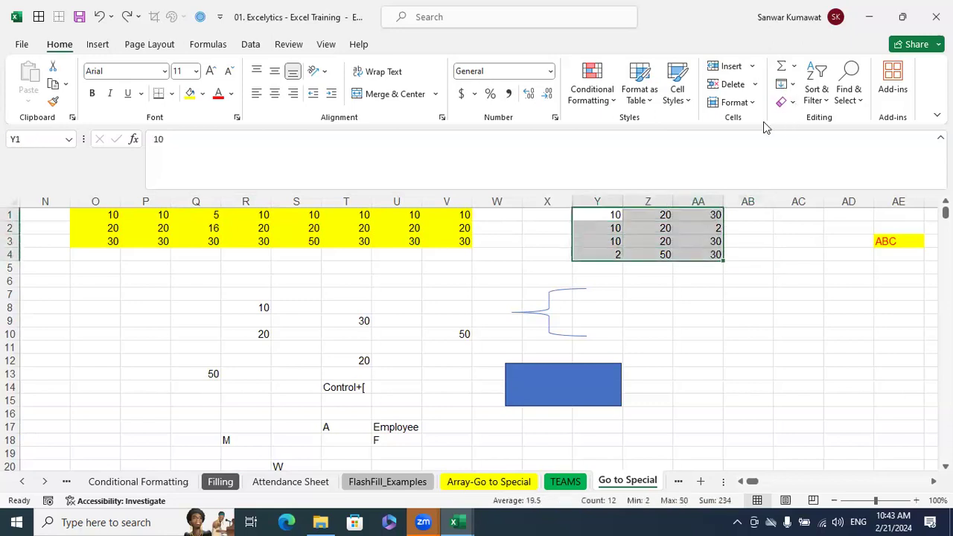
key(ctrl+g)
key(Escape)
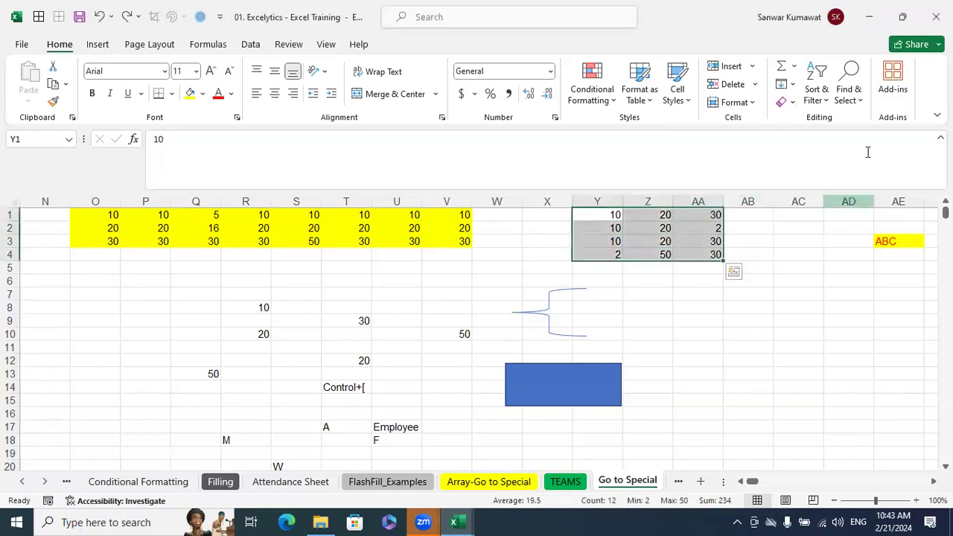
Step: Remove the Go To Special shortcut from the Quick Access Toolbar
right_click(202, 13)
click(215, 21)
click(730, 307)
Step: Display the Go To Special options from the Find & Select commands and close the dialog without selecting anything
click(853, 110)
click(868, 182)
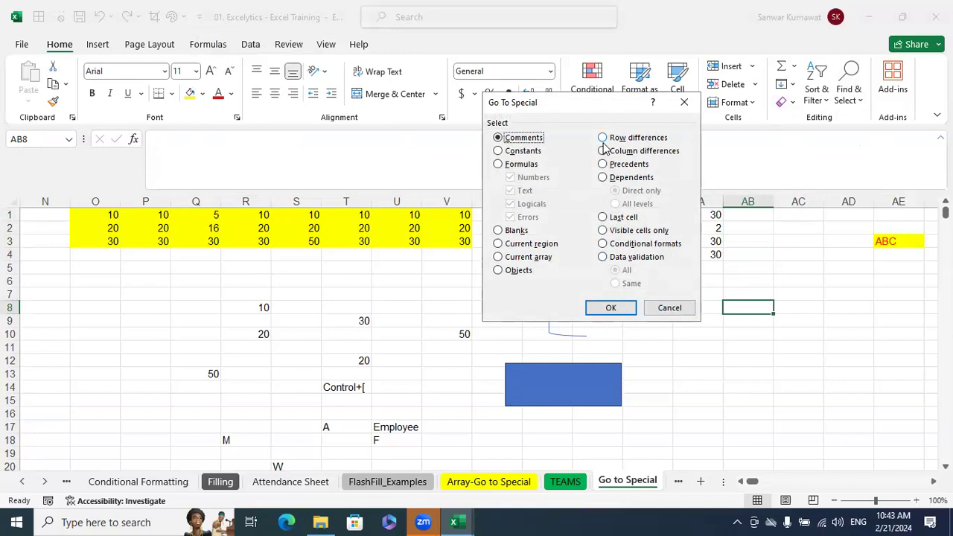
click(666, 309)
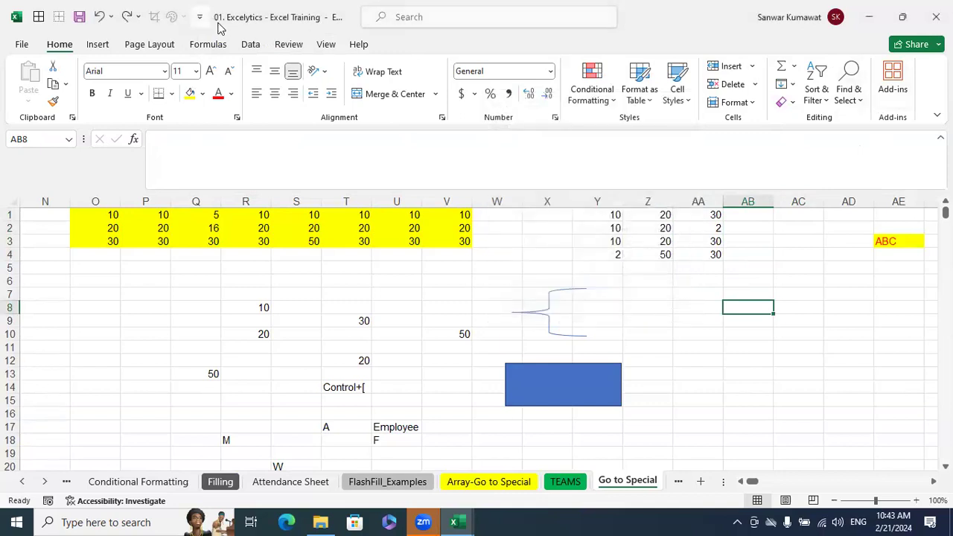
Step: Add the Go To Special command to the Quick Access Toolbar
click(858, 98)
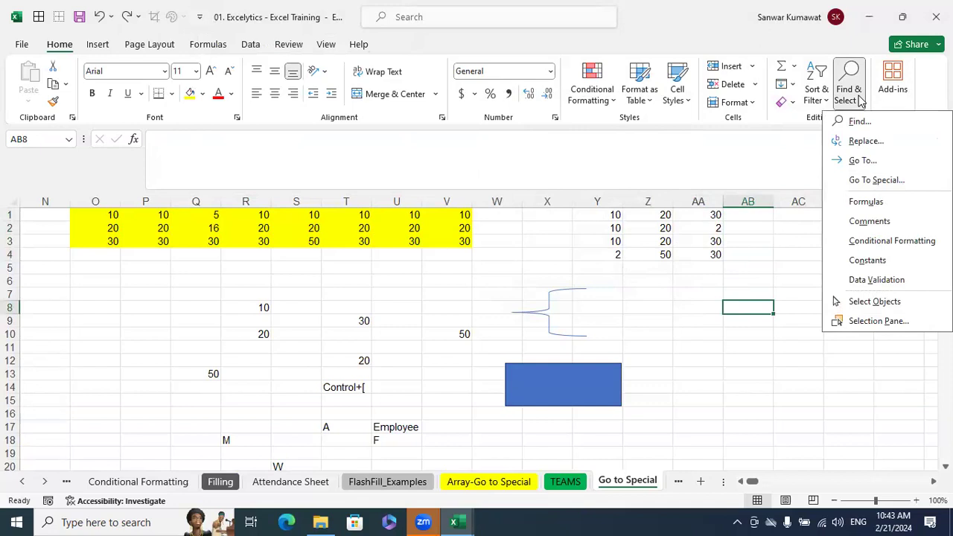
right_click(874, 182)
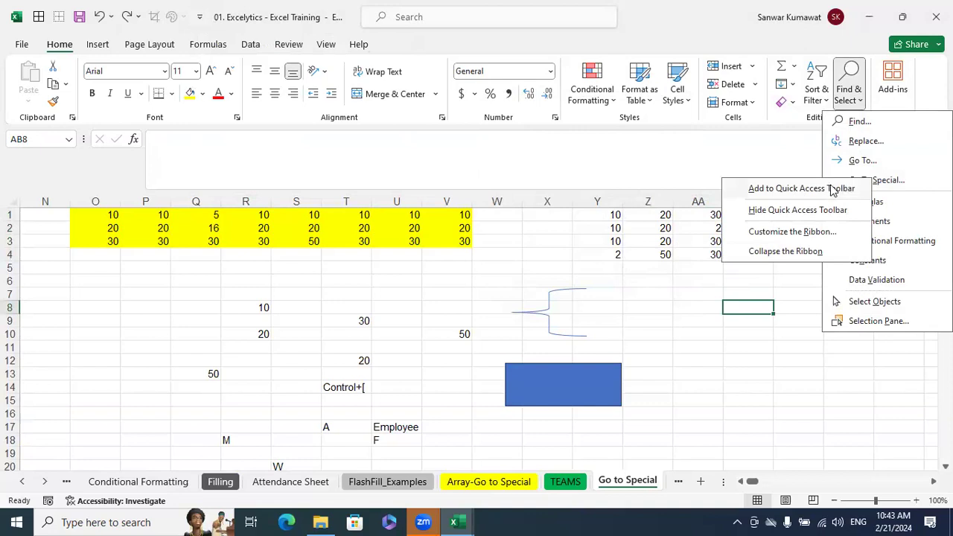
click(834, 188)
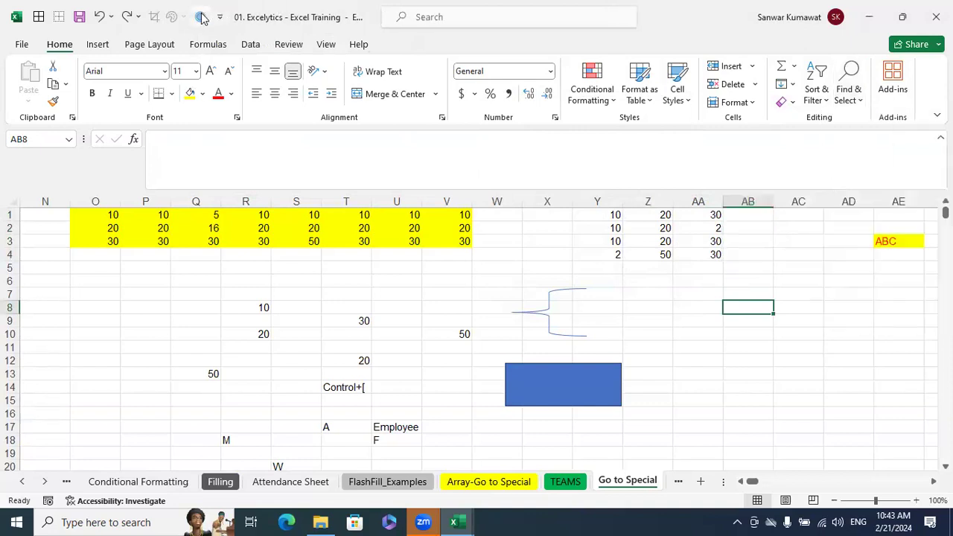
Step: Select the column differences within range Y1:AA4 using Go To Special
click(716, 361)
drag(612, 215, 710, 256)
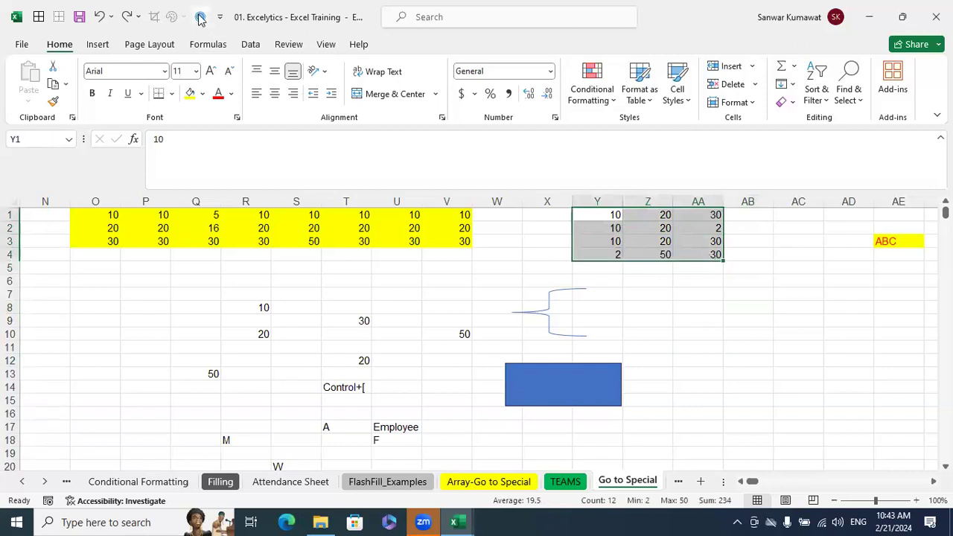
click(200, 18)
click(618, 152)
click(609, 306)
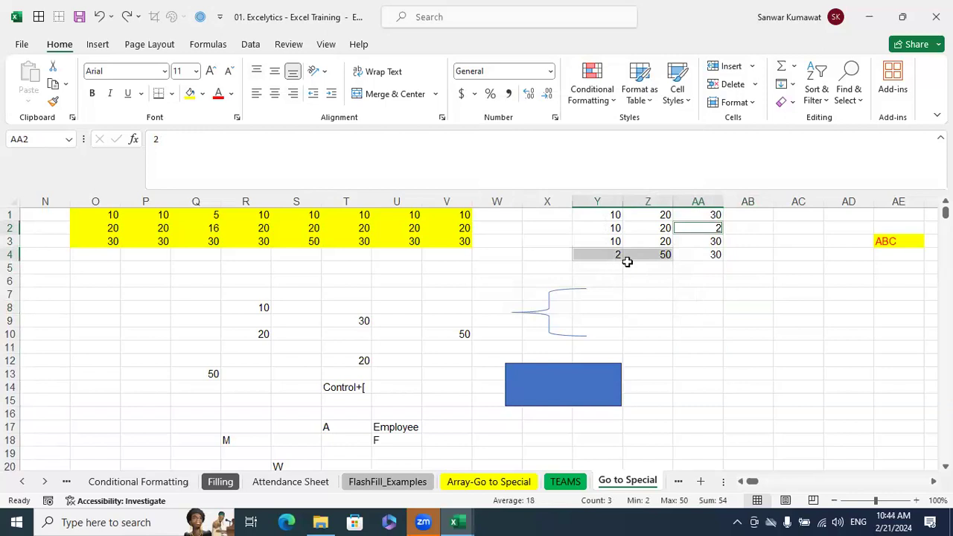
Step: Clear the cell selection, review the remaining Go To Special options, and close the dialog
click(753, 320)
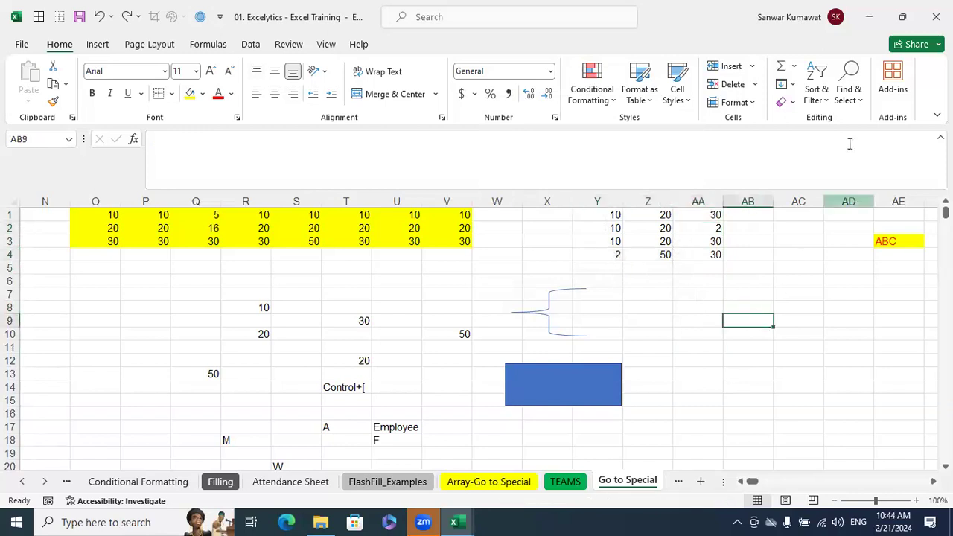
click(200, 17)
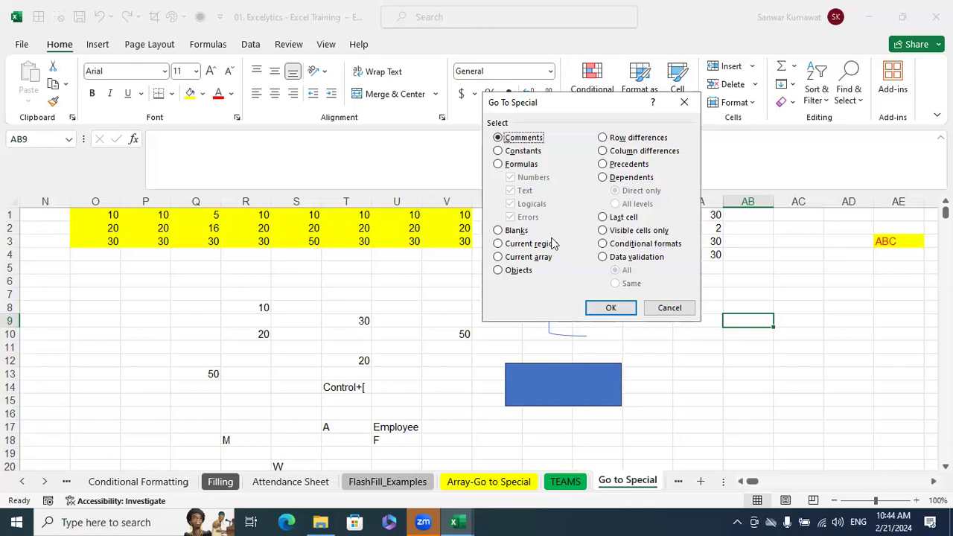
click(667, 307)
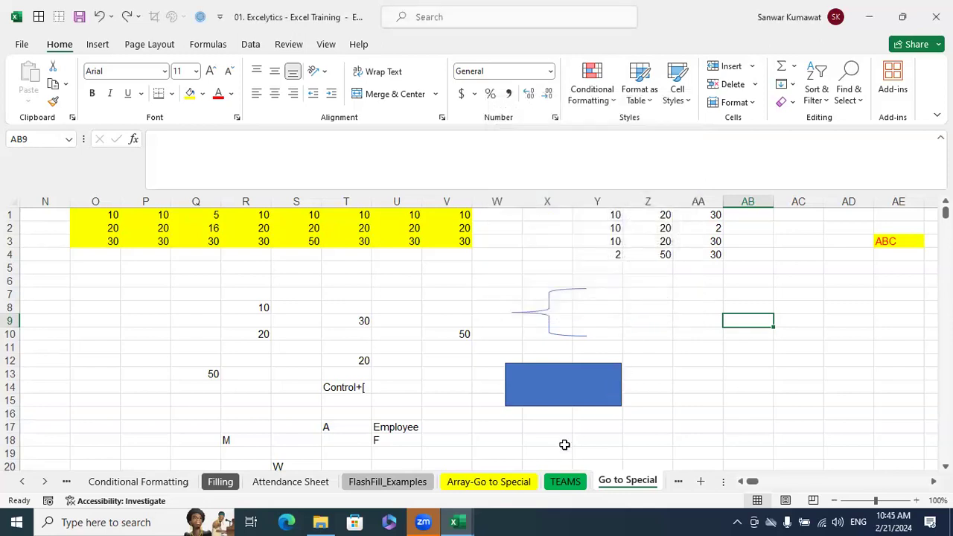
Step: Switch to the Book1 workbook and look over its Sheet5 and Working sheets
mouse_move(454, 522)
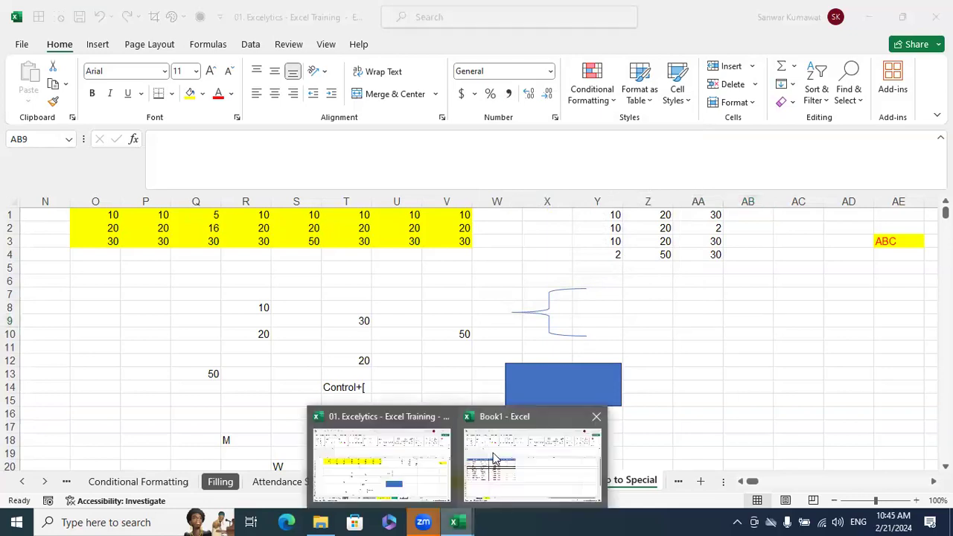
click(530, 464)
click(286, 395)
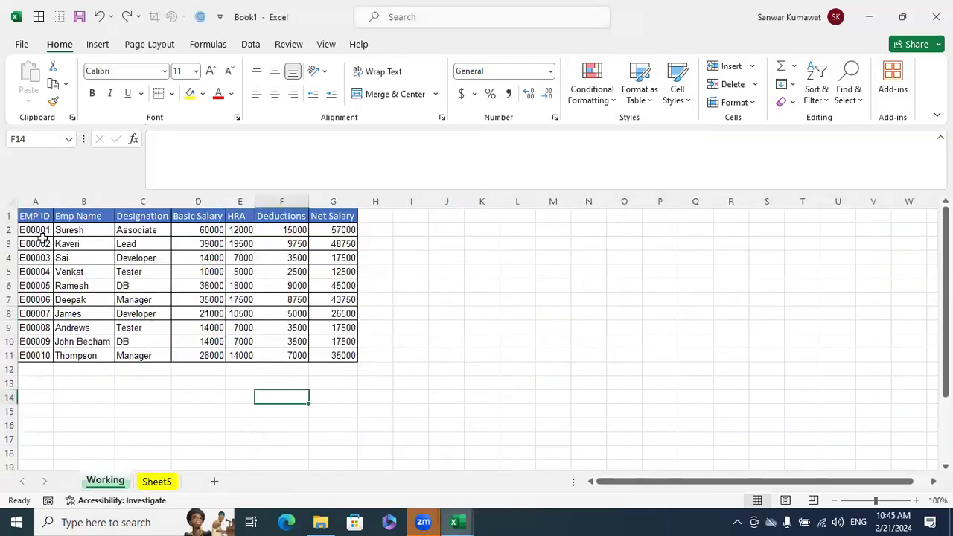
click(156, 482)
click(105, 482)
Step: Insert blank rows at rows 3, 5 and 7 between the employee records on the Working sheet
click(10, 243)
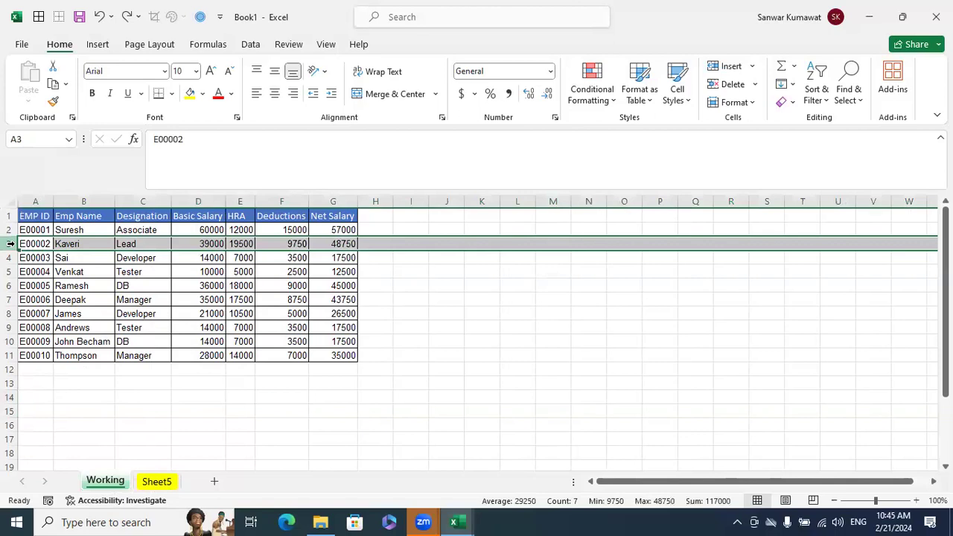
key(ctrl+shift+plus)
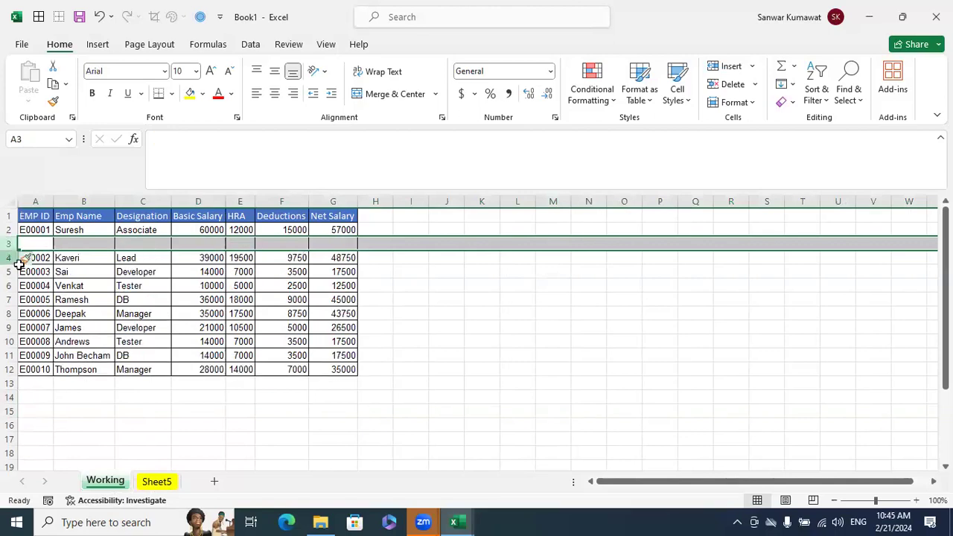
click(10, 271)
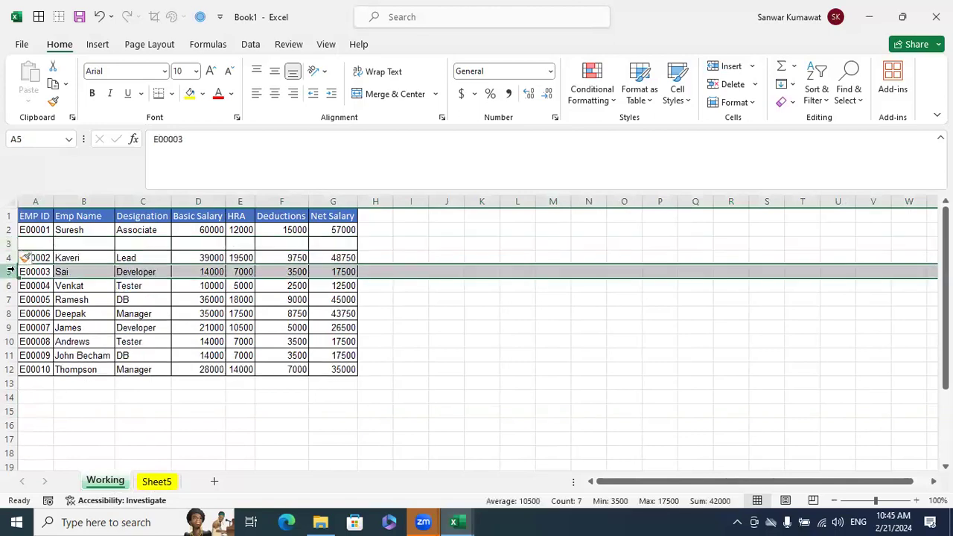
key(ctrl+shift+plus)
click(9, 299)
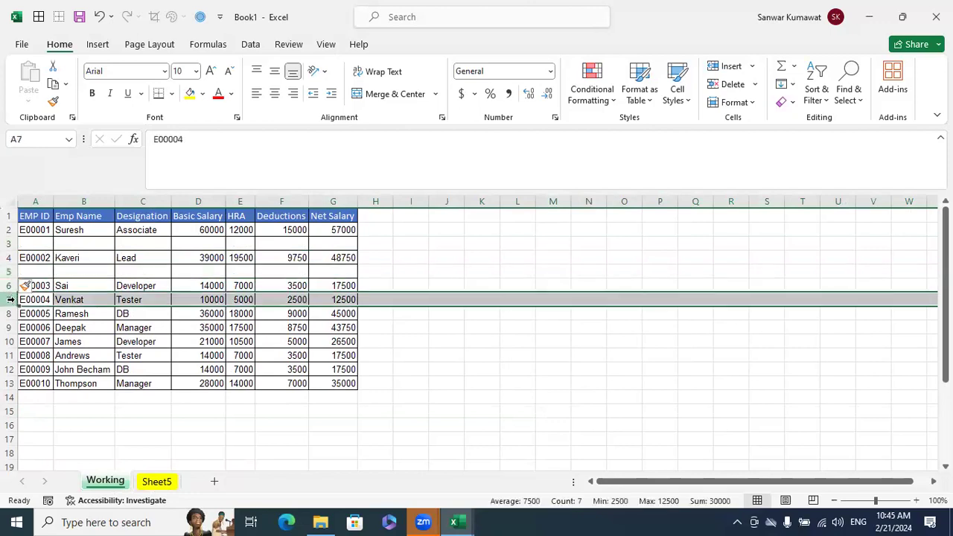
key(ctrl+shift+plus)
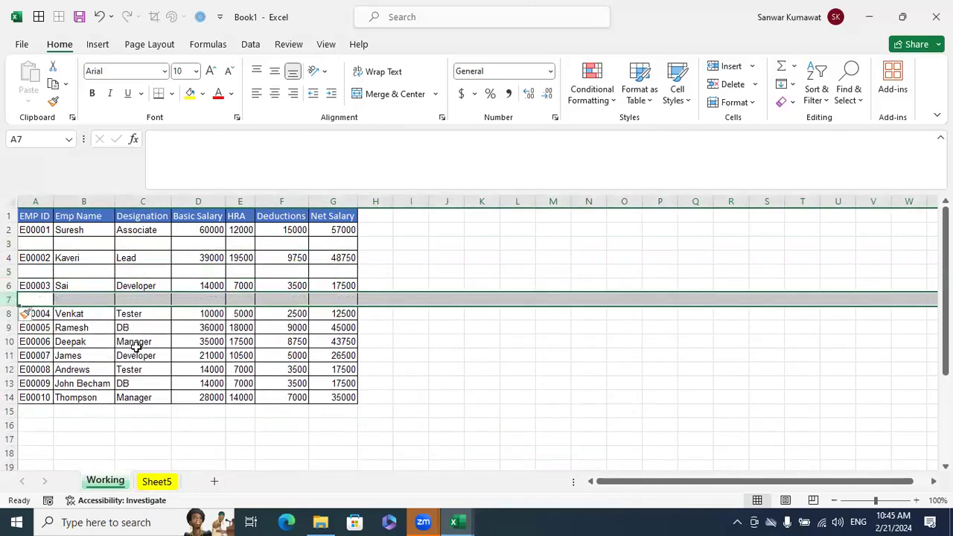
Step: Undo the three blank row insertions on the Working sheet
key(ctrl+z)
key(ctrl+z)
key(ctrl+z)
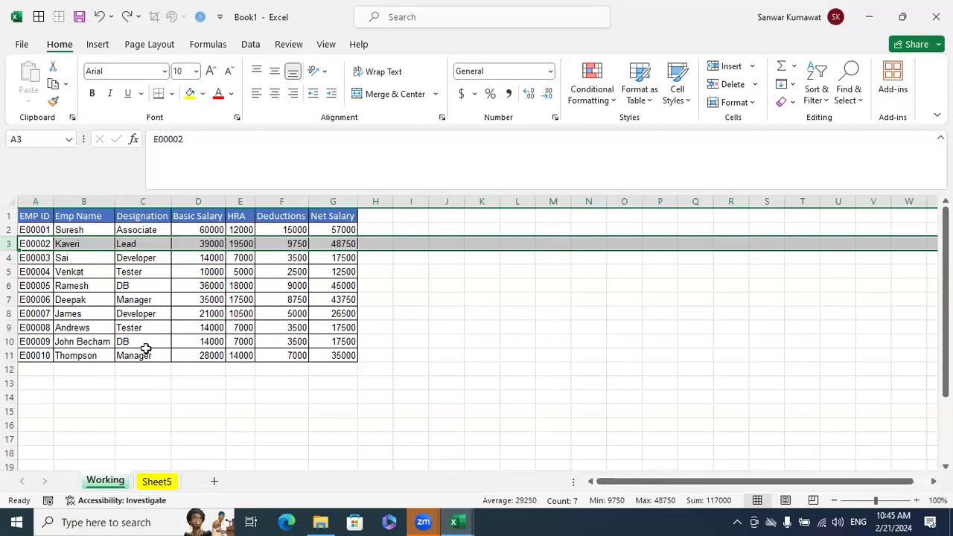
Step: Select the entire Working sheet, clear that selection, and check the net salary formula in cell G8
click(215, 342)
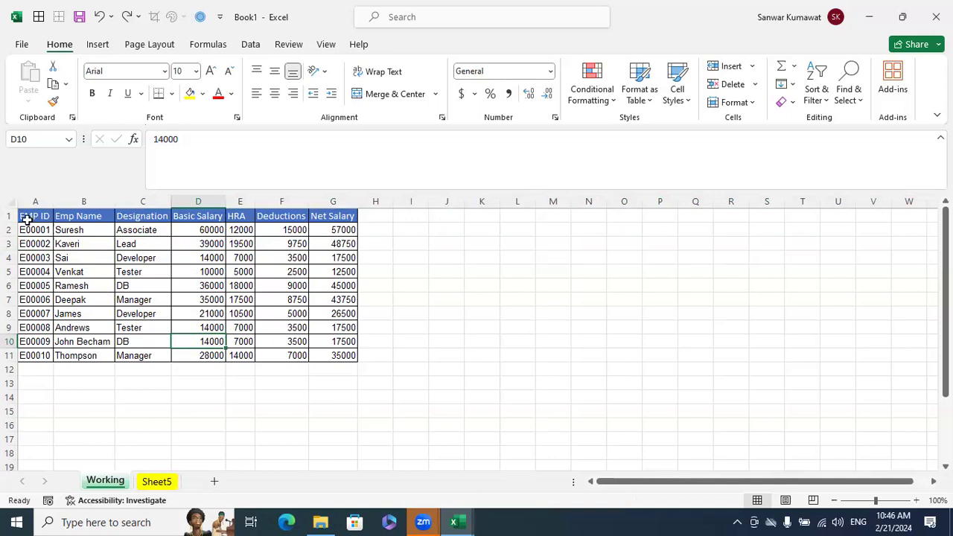
click(16, 201)
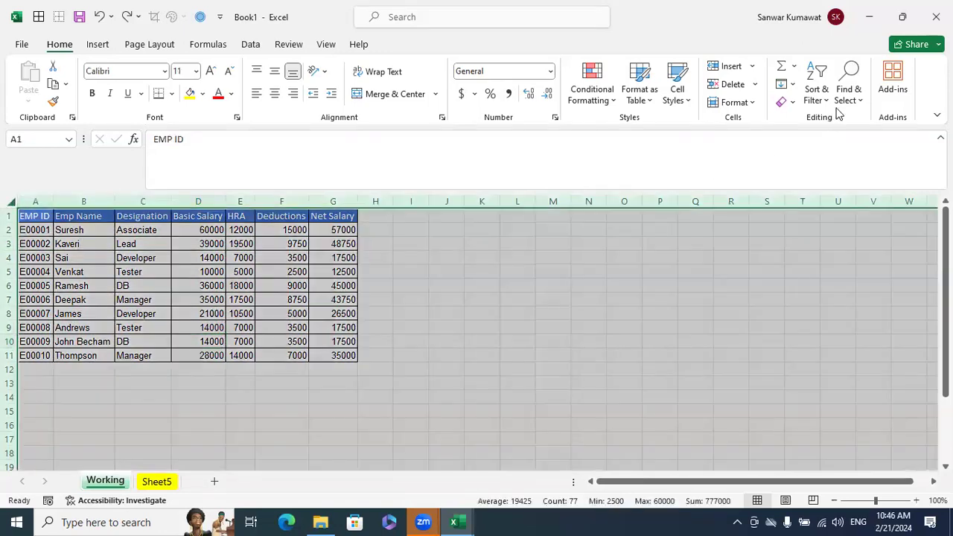
click(352, 317)
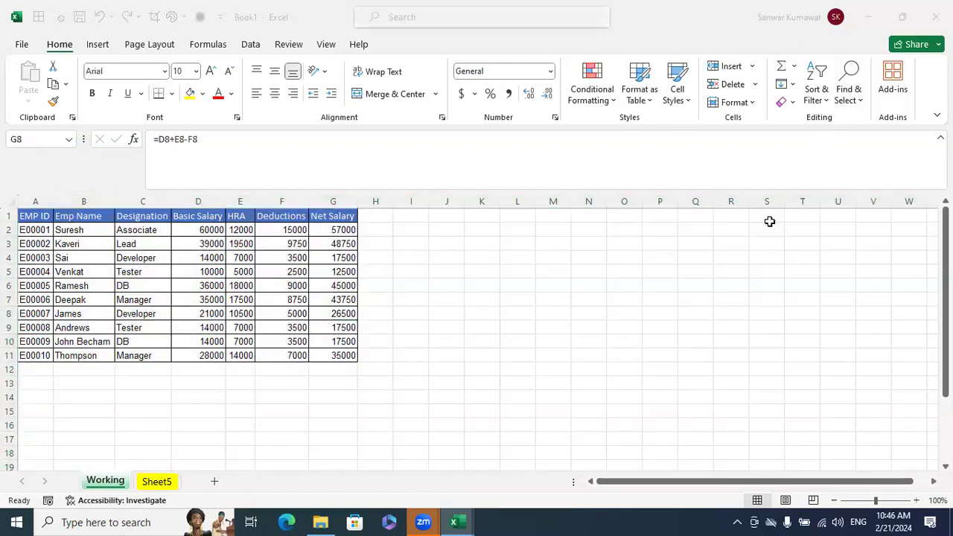
Step: Try to select the blank cells within the employee table A1:G11 using Go To Special, then clear the table selection
drag(24, 215, 330, 355)
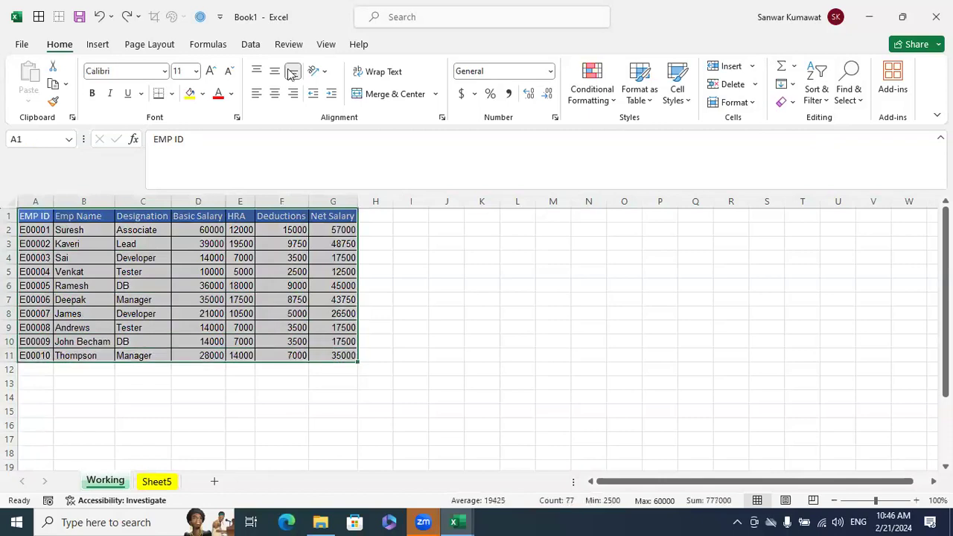
click(200, 17)
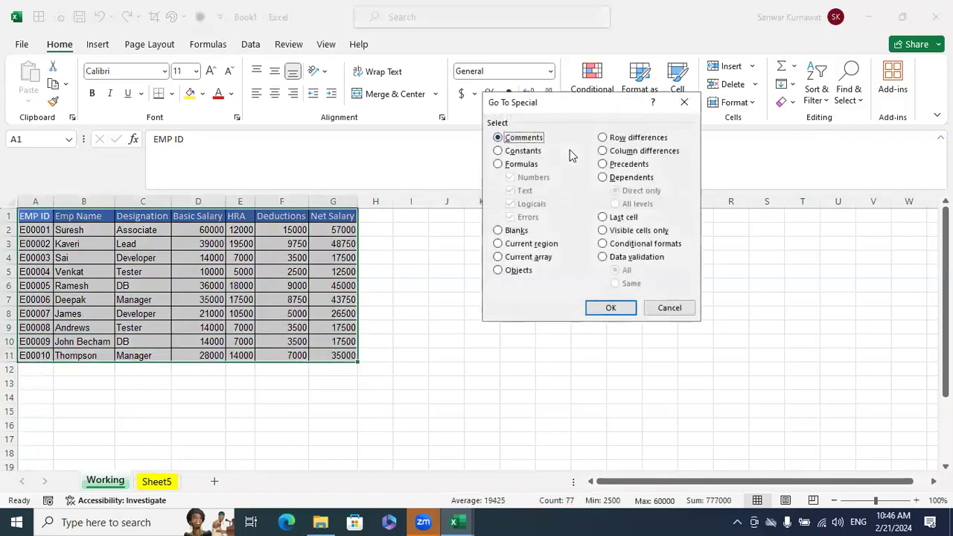
click(507, 233)
click(609, 309)
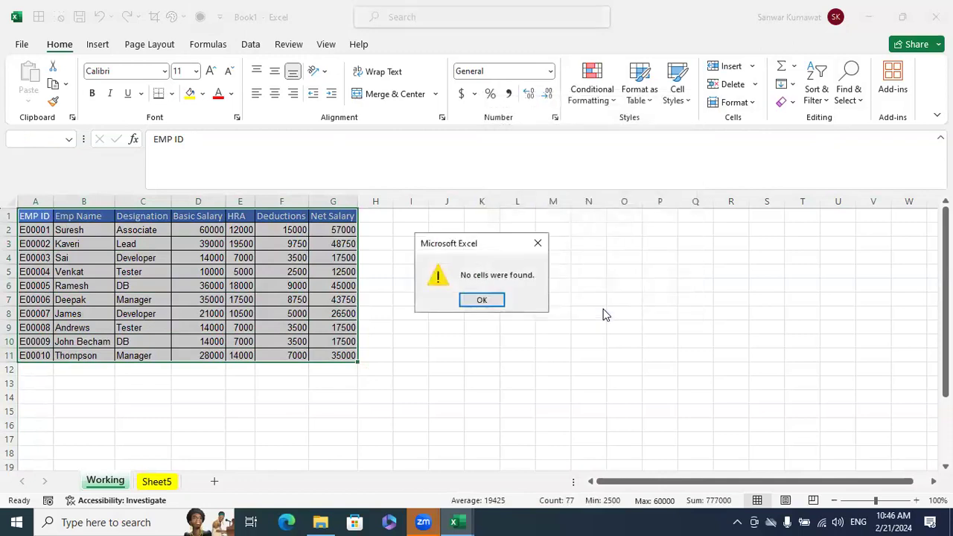
click(488, 301)
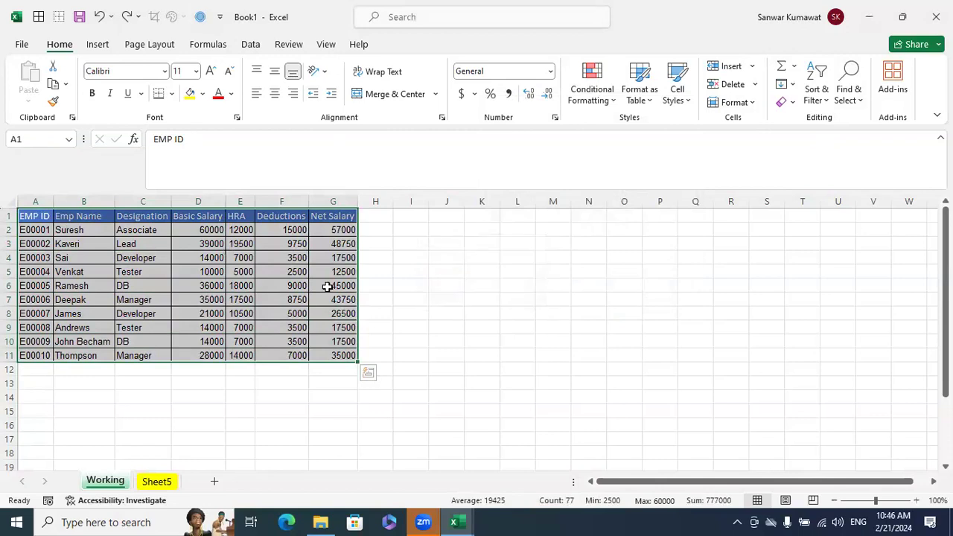
click(464, 312)
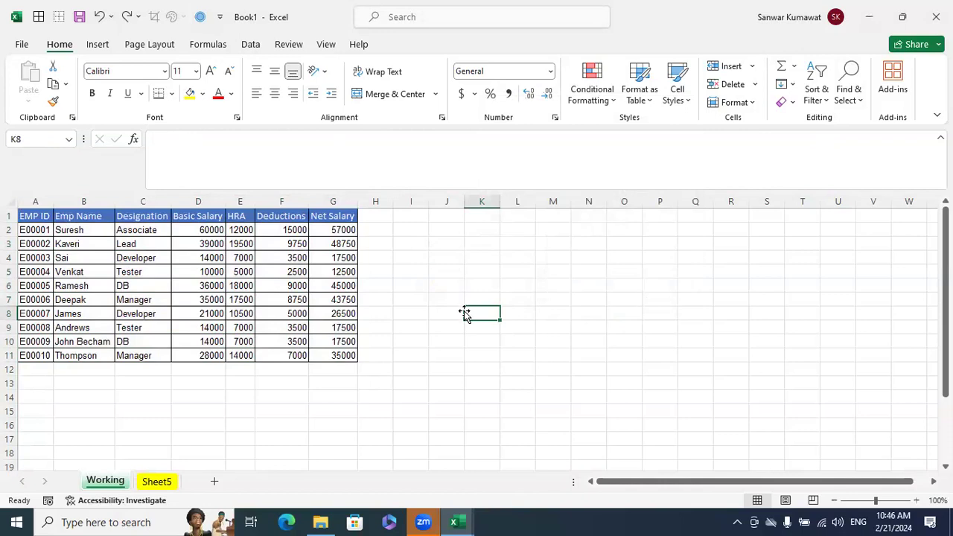
Step: Enter the header S.No. in M1 and the numbers 1 to 5 below it in M2:M6
click(538, 218)
text(S.No.)
key(Return)
text(1)
key(Return)
text(2)
key(Return)
text(3)
key(Return)
text(4)
key(Return)
text(45)
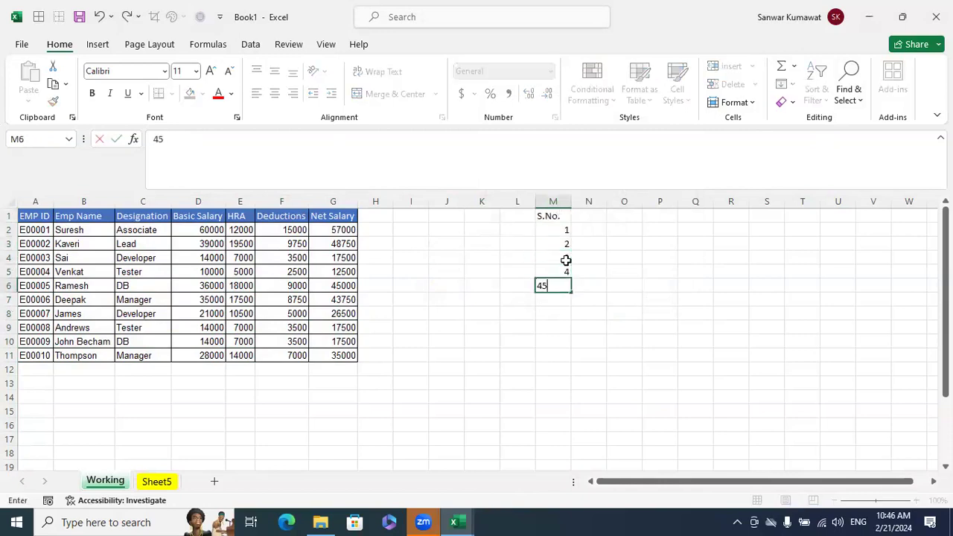
key(BackSpace)
key(BackSpace)
text(5)
key(Return)
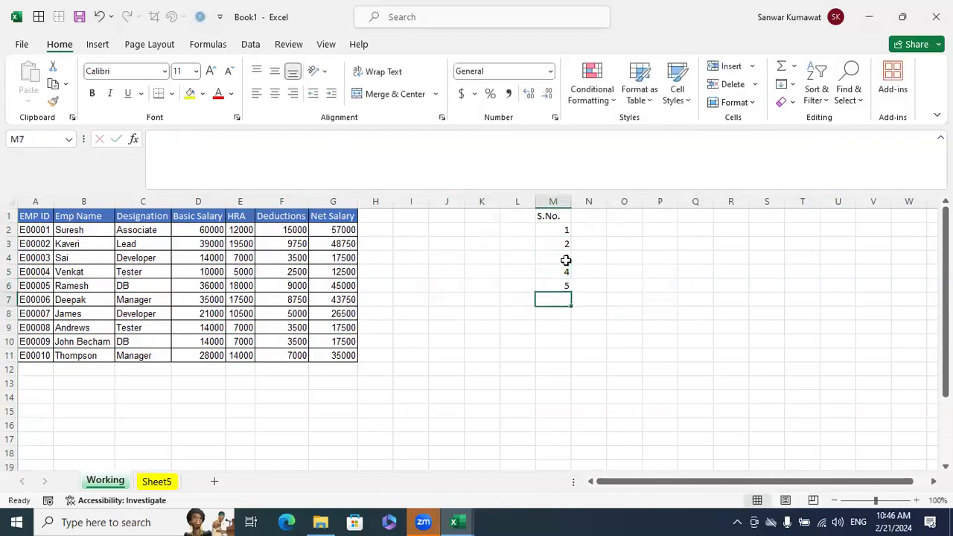
Step: Continue the S.No. list in M7:M14 with 10, 20, 30, 1, 2, 3, 4 and 5
text(10)
key(Return)
text(20)
key(Return)
text(30)
key(Return)
text(1)
key(Return)
text(2)
key(Return)
text(3)
key(Return)
text(4)
key(Return)
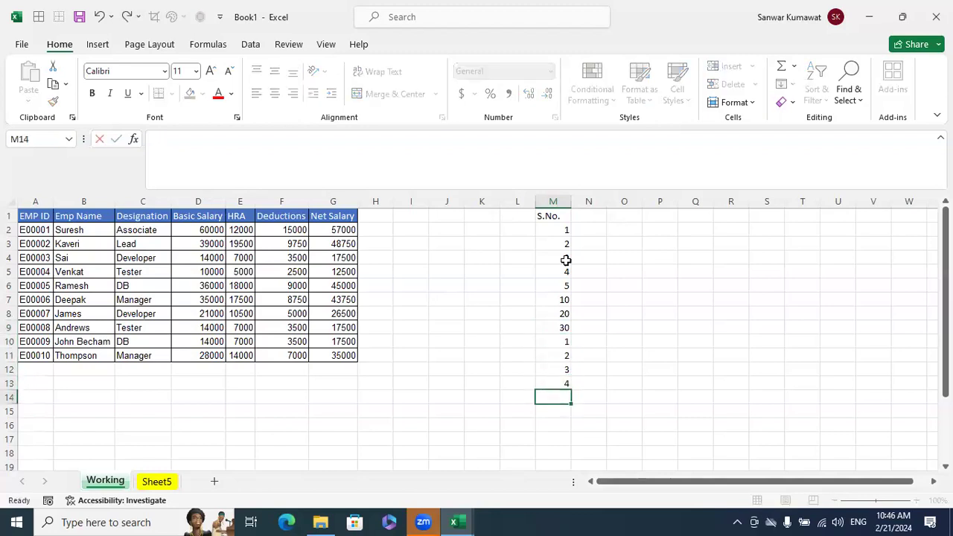
text(5)
key(Return)
Step: Sort the list in M1:M14 by S.No. on cell values from smallest to largest, treating the first row as a header
drag(566, 217, 561, 396)
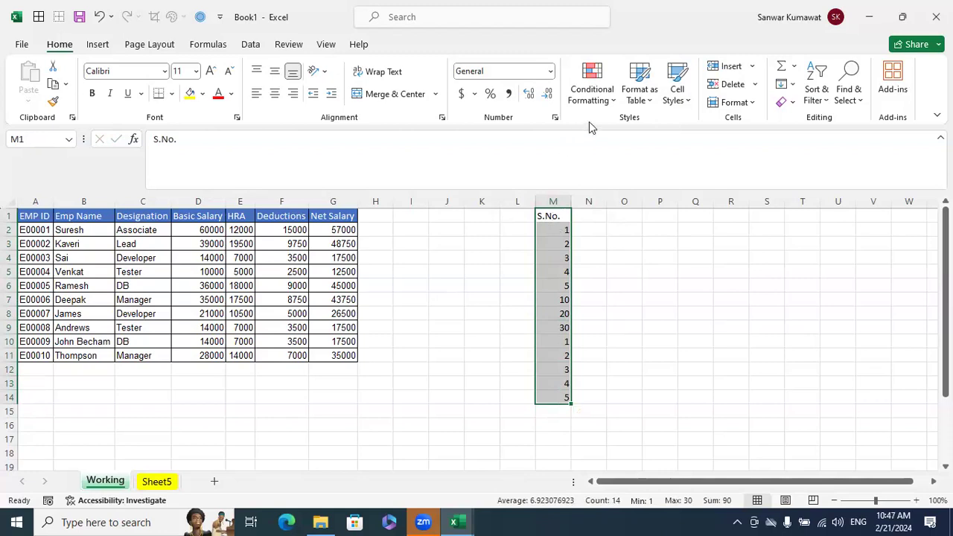
click(251, 44)
click(437, 85)
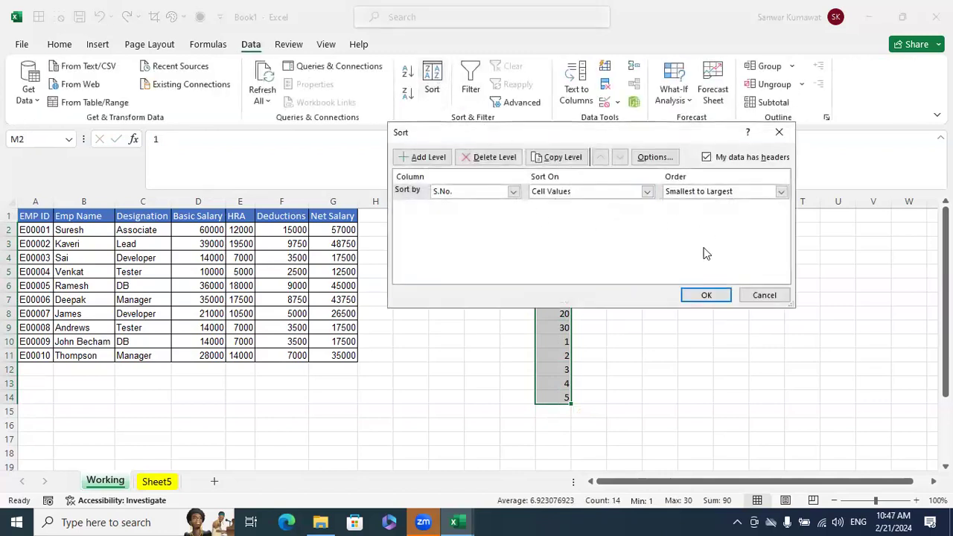
click(706, 295)
click(694, 341)
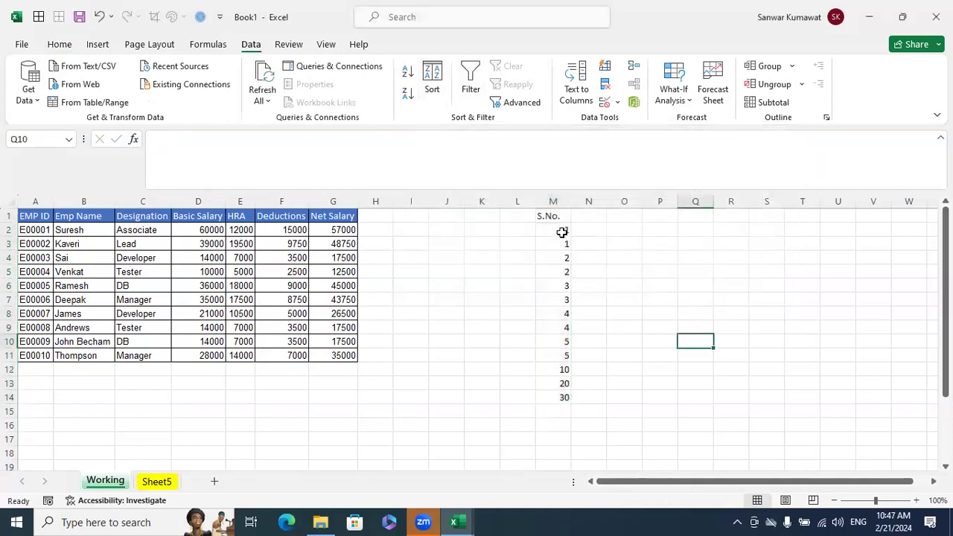
drag(561, 230, 562, 244)
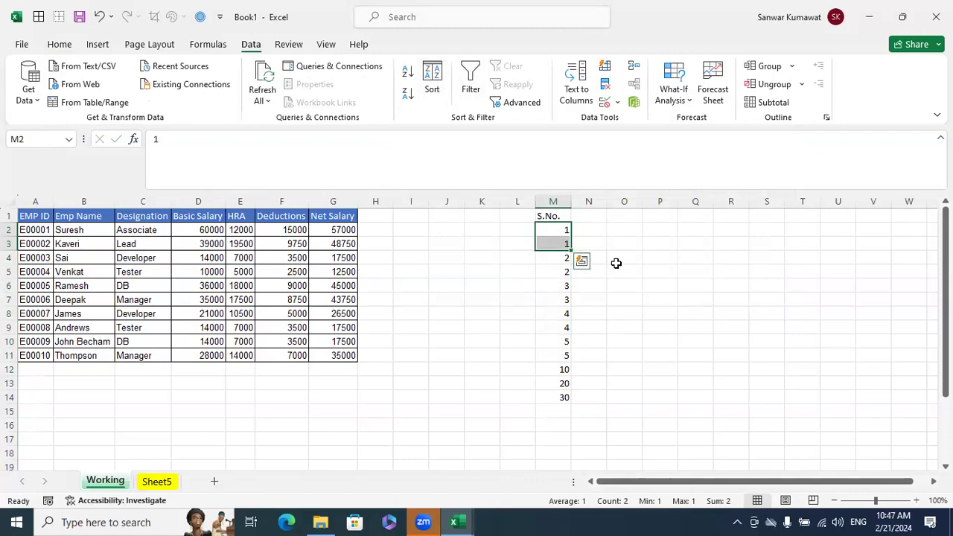
key(Delete)
click(653, 297)
key(ctrl+z)
click(670, 313)
drag(34, 216, 342, 355)
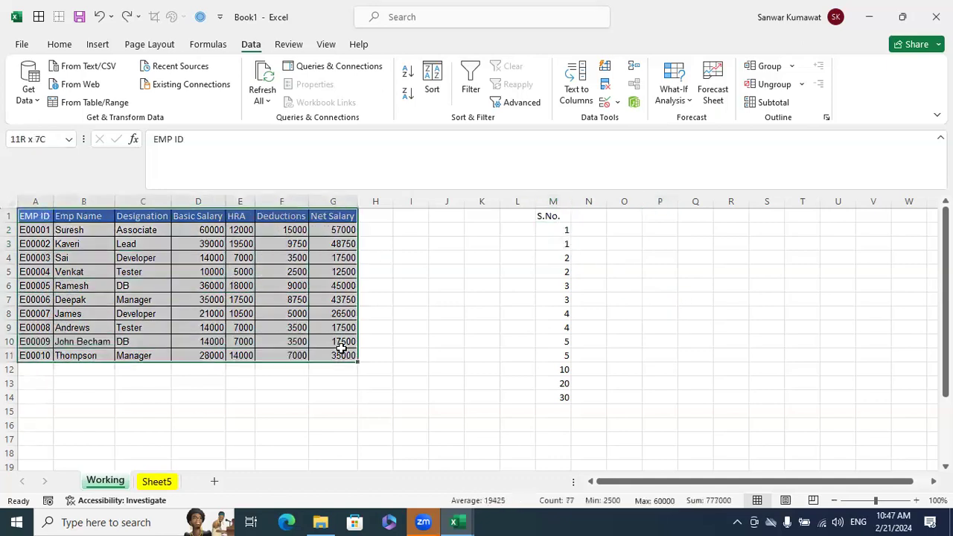
click(534, 303)
Step: Insert a blank column before the EMP ID column and copy the S.No. header from N1 into A1
right_click(34, 202)
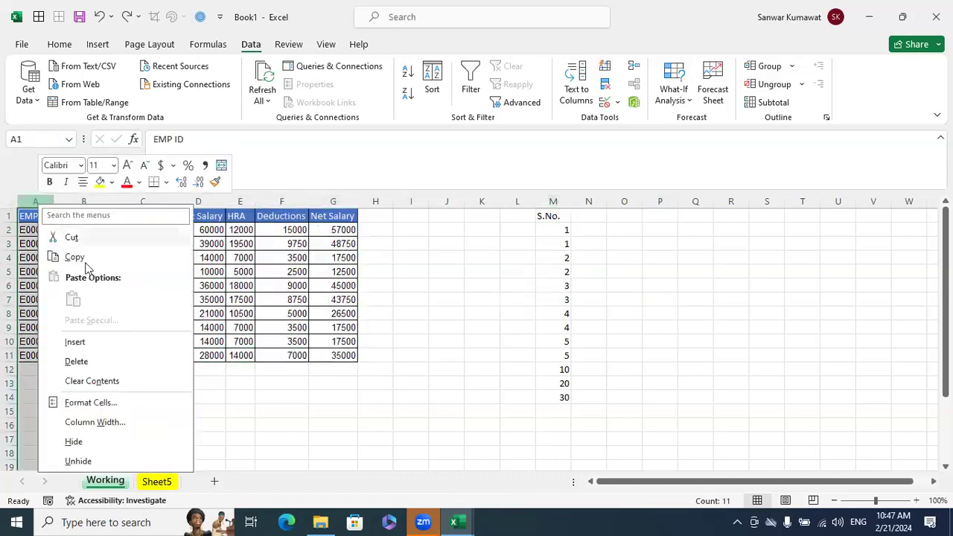
click(89, 342)
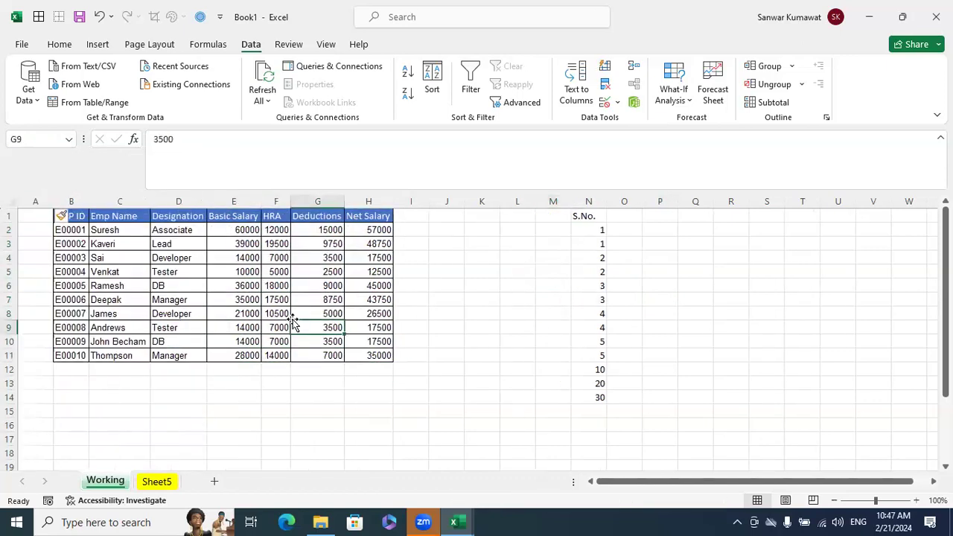
click(594, 217)
key(ctrl+c)
click(40, 216)
key(ctrl+c)
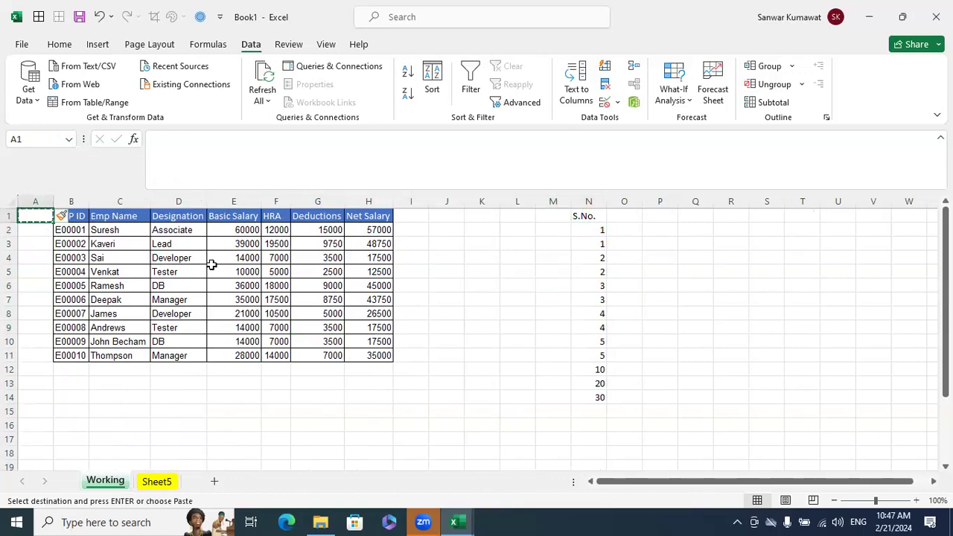
key(Escape)
click(592, 217)
key(ctrl+c)
click(34, 214)
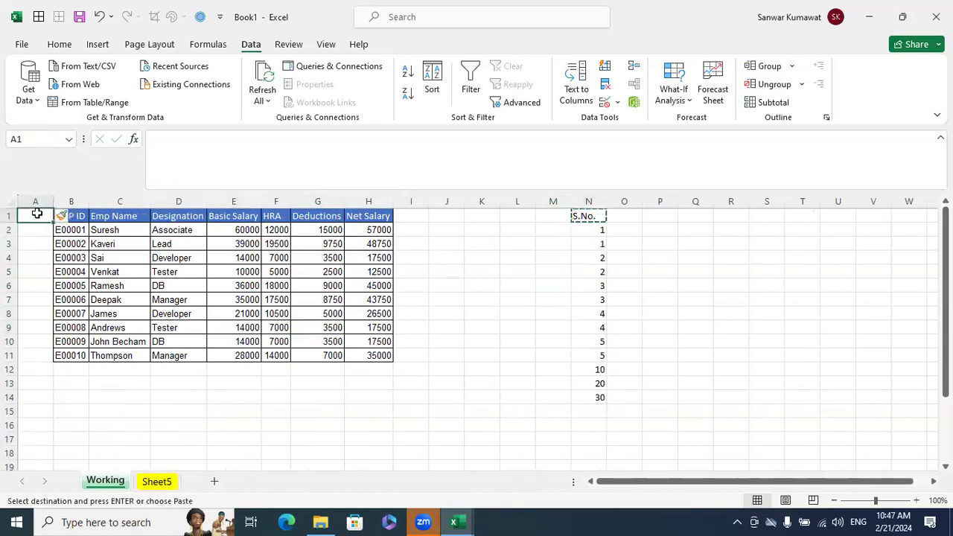
key(ctrl+v)
click(178, 258)
Step: Number the employee records 1 to 10 in A2:A11 by entering the first numbers and filling the series down
drag(37, 230, 37, 244)
key(Escape)
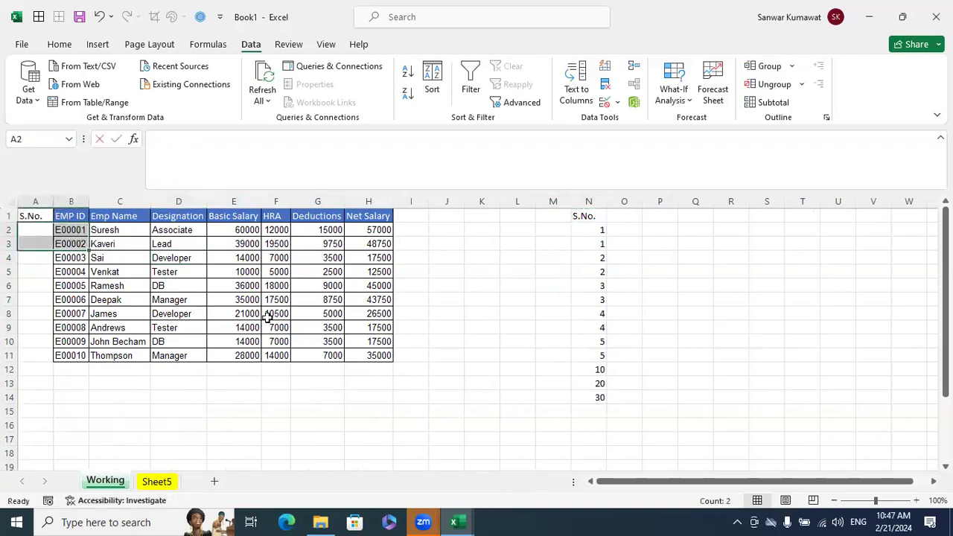
text(1)
key(Return)
text(2)
key(Return)
text(3)
key(Return)
key(ctrl+z)
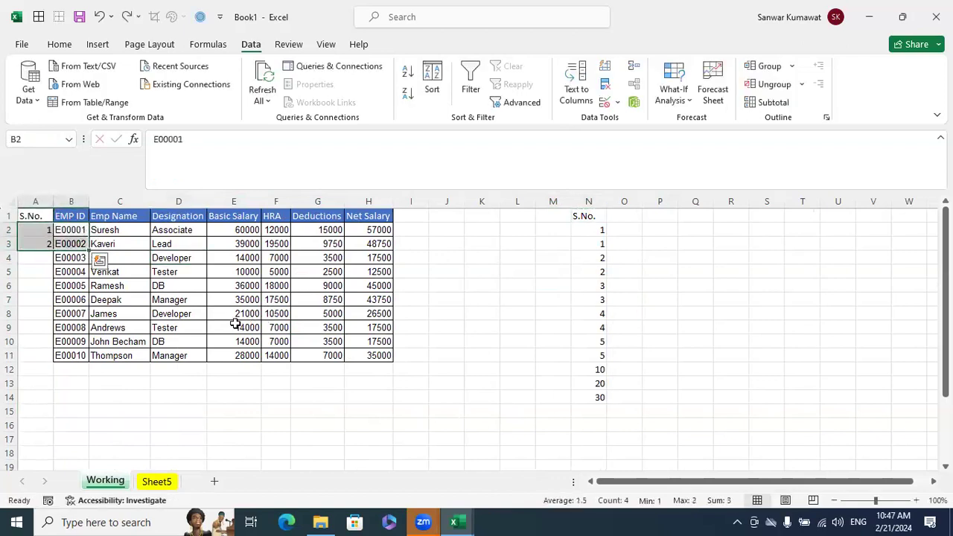
click(167, 273)
click(34, 258)
click(156, 281)
drag(47, 227, 48, 258)
double_click(50, 262)
click(178, 312)
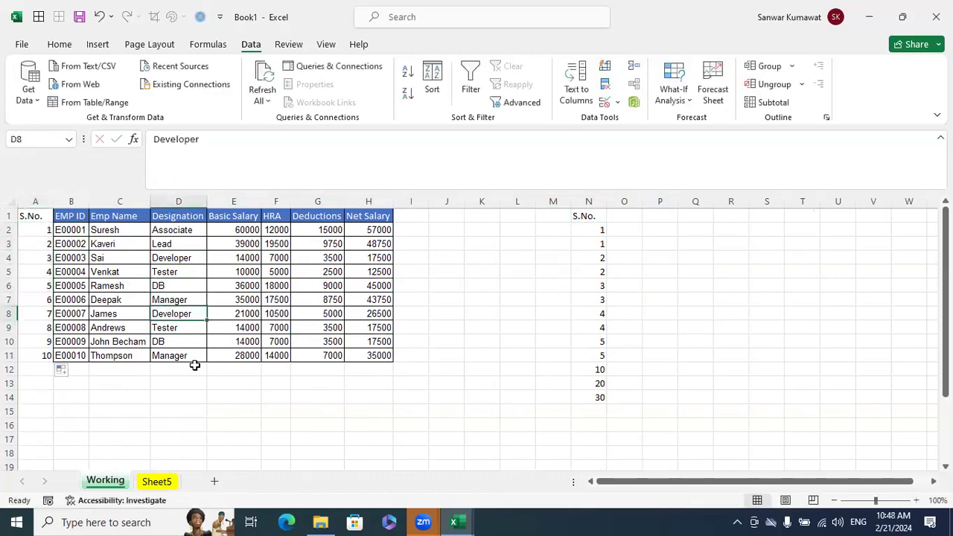
Step: Copy the serial numbers 1 to 10 from A2:A11 and paste them directly below the table, starting at A12
drag(37, 231, 25, 358)
key(ctrl+c)
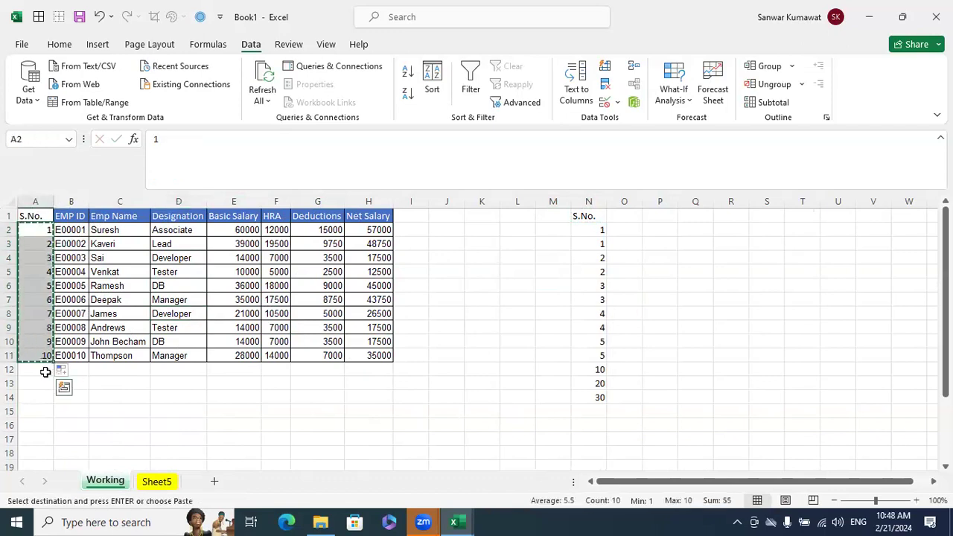
click(39, 369)
key(ctrl+v)
click(329, 405)
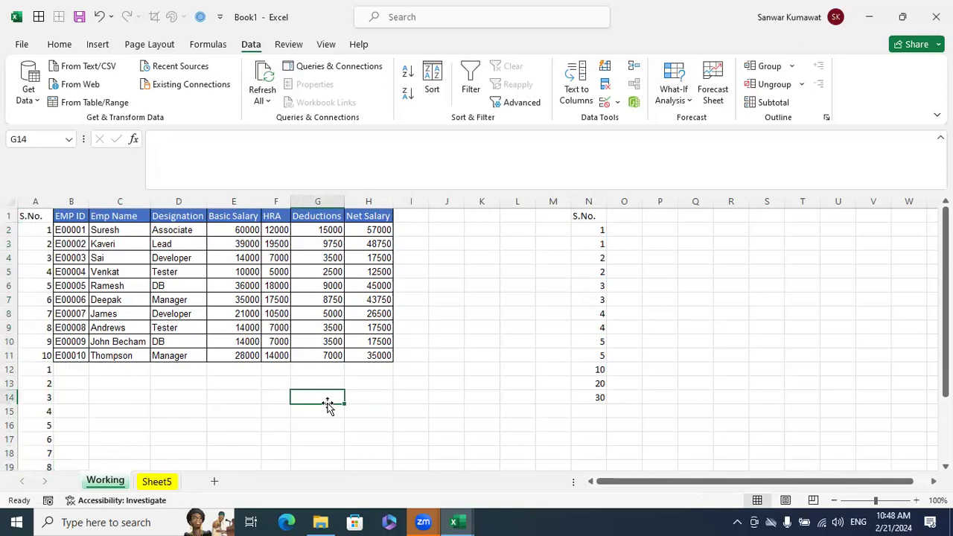
Step: Sort the range A1:H21 by S.No. on cell values from smallest to largest, keeping the header row
drag(46, 216, 394, 463)
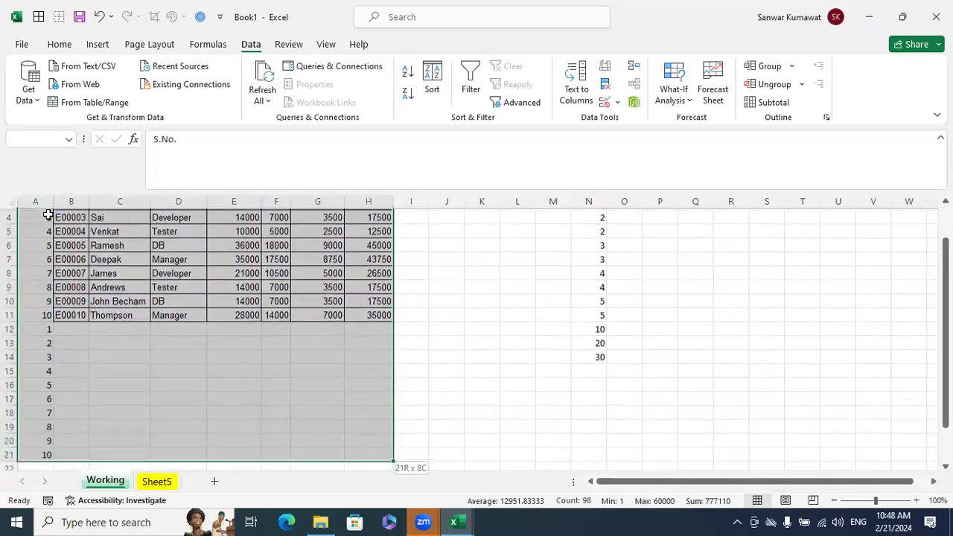
scroll(335, 223, up, 1)
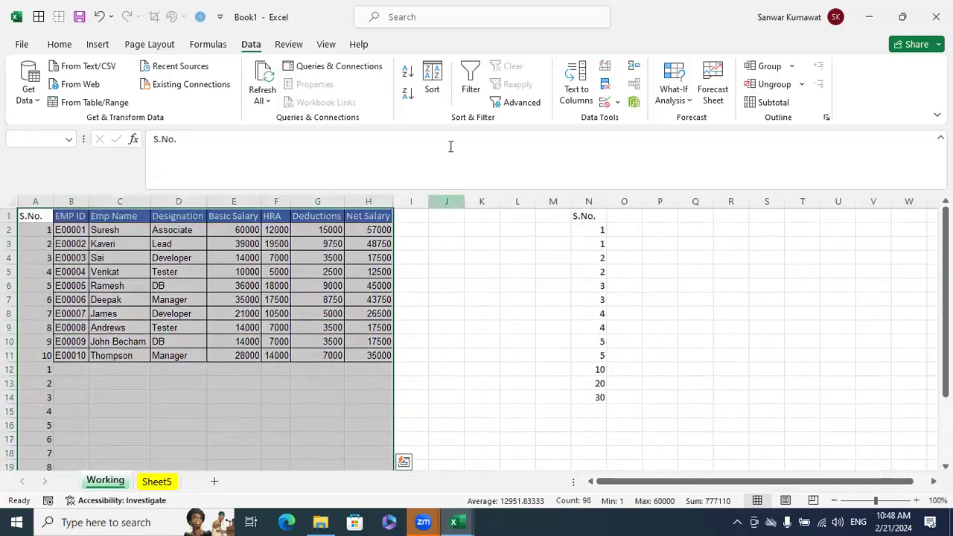
click(432, 82)
click(512, 191)
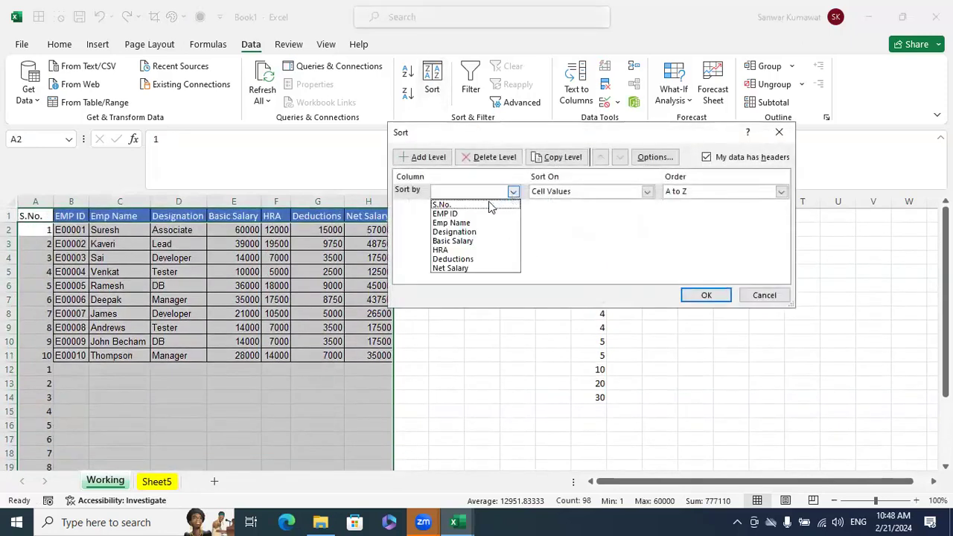
click(488, 203)
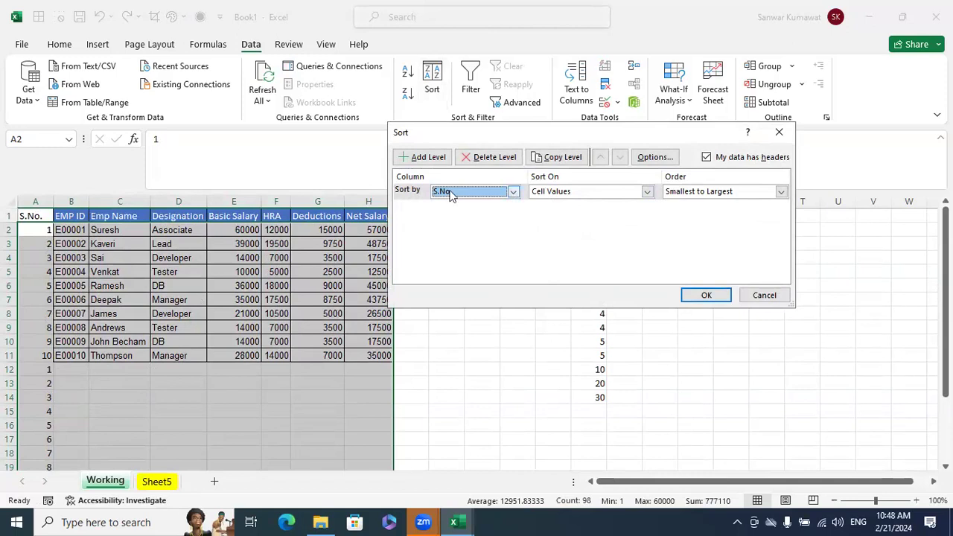
click(707, 296)
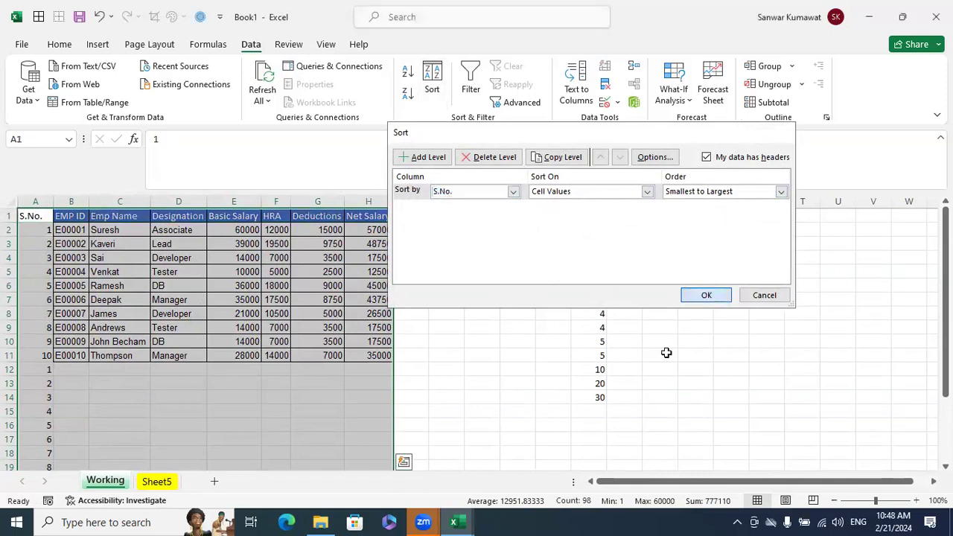
Step: Delete the S.No. helper column A beside the employee table
click(664, 354)
click(33, 198)
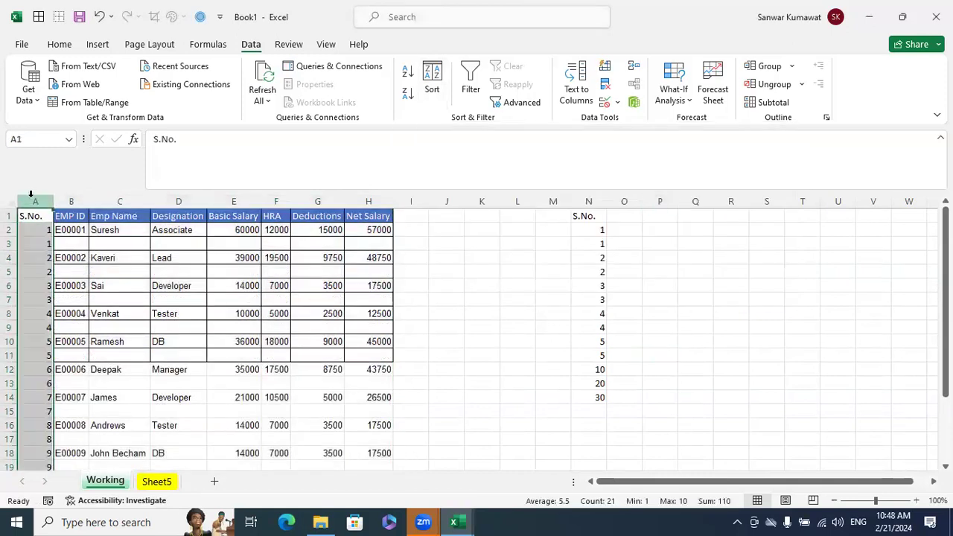
key(ctrl+minus)
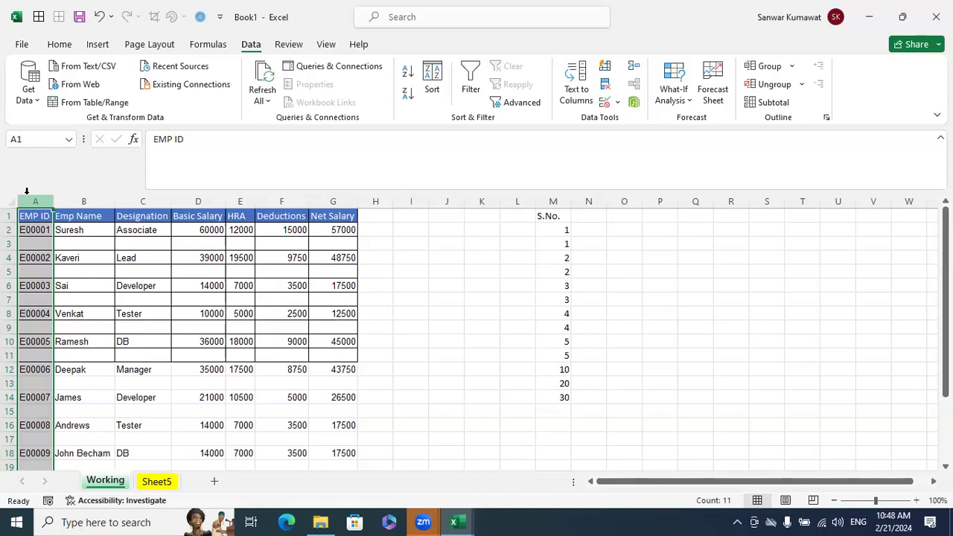
Step: Select the employee table A1:G20 with its blank rows and apply all borders to it
click(34, 216)
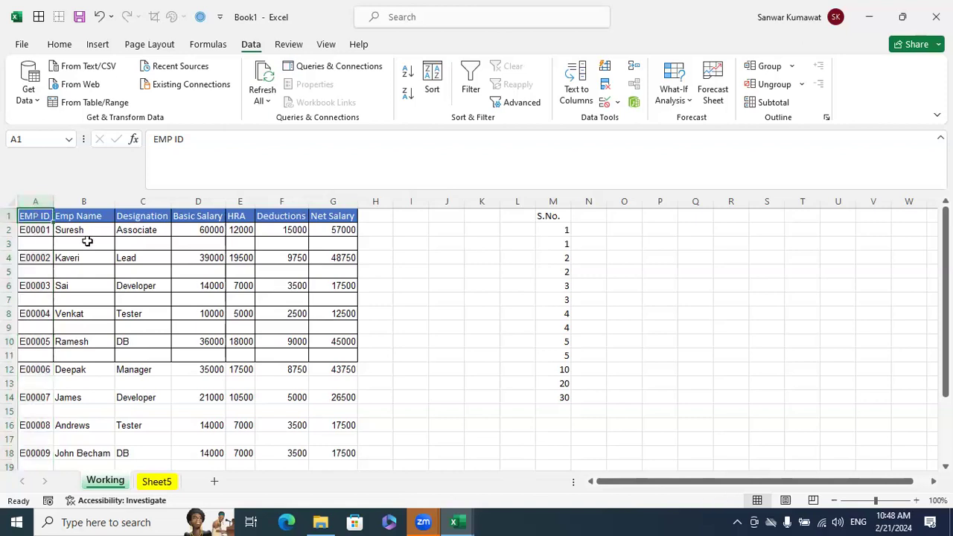
key(shift+Right)
key(shift+Right)
key(shift+Right)
key(shift+Right)
key(shift+Right)
key(shift+Right)
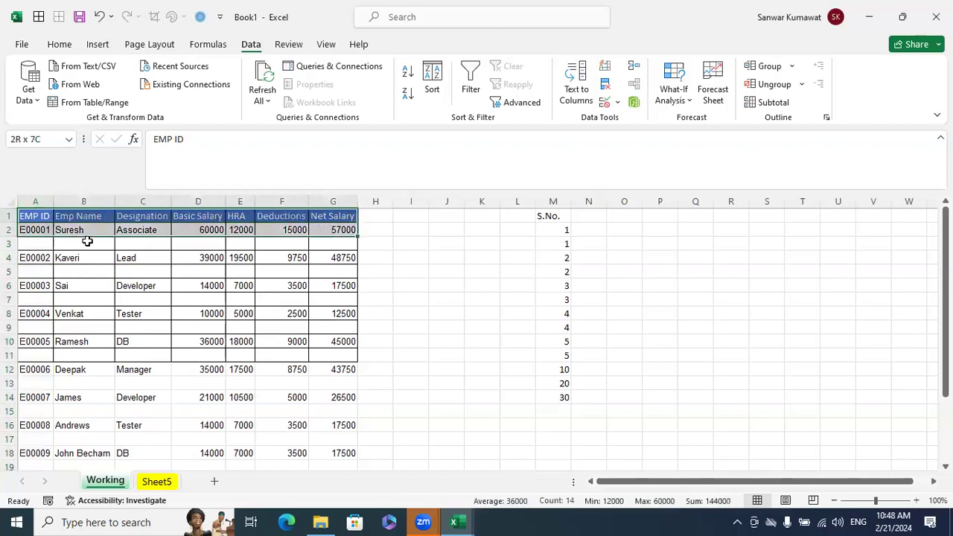
key(shift+Down)
key(shift+Down)
key(shift+Down)
key(shift+Down)
key(shift+Down)
key(shift+Down)
key(shift+Down)
key(shift+Down)
key(shift+Down)
key(shift+Down)
key(shift+Down)
key(shift+Down)
key(shift+Down)
key(shift+Down)
key(shift+Down)
key(shift+Down)
key(shift+Down)
key(shift+Down)
key(shift+Down)
key(shift+Down)
key(shift+Up)
key(shift+Up)
key(shift+Up)
key(shift+Up)
key(shift+Up)
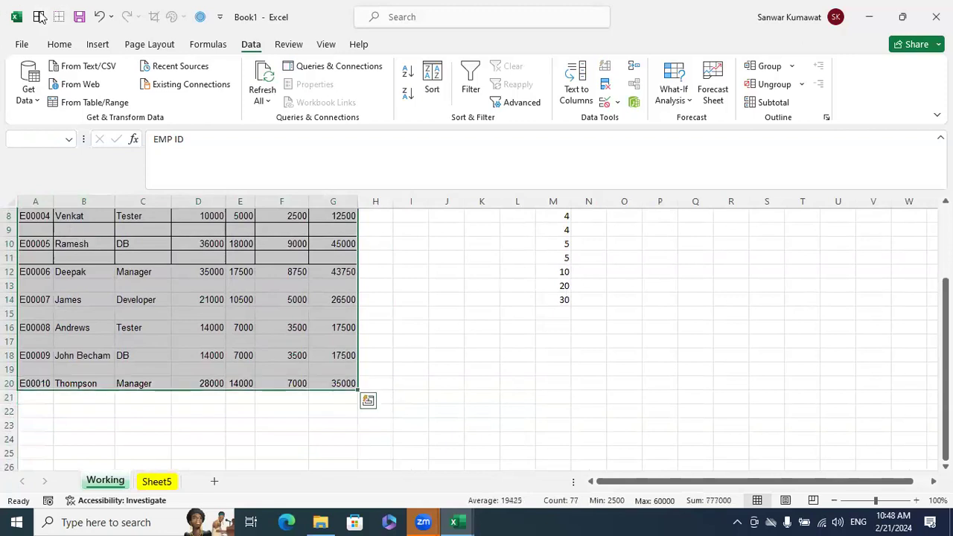
scroll(355, 322, up, 3)
click(478, 382)
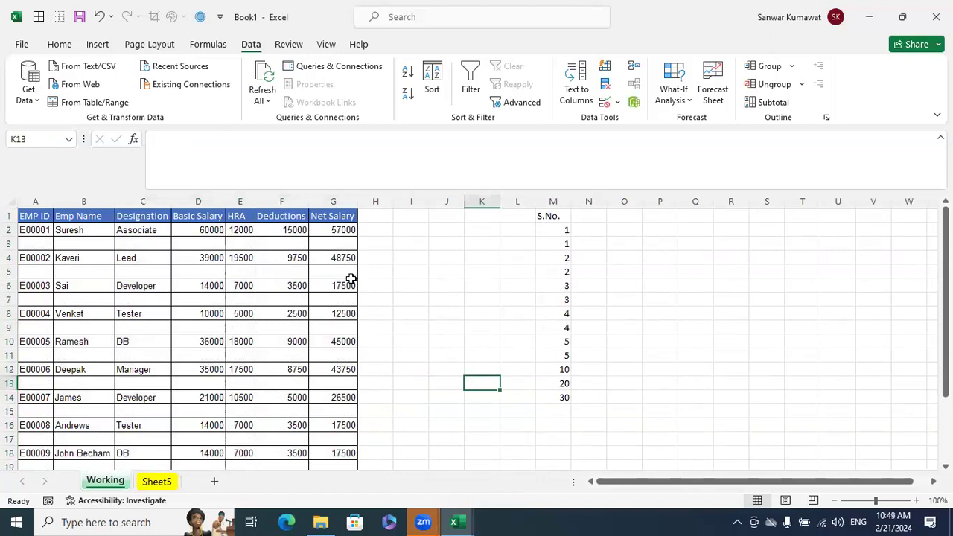
Step: Select the blank cells within the employee table A1:G20 using Go To Special and delete their entire rows
drag(35, 216, 331, 397)
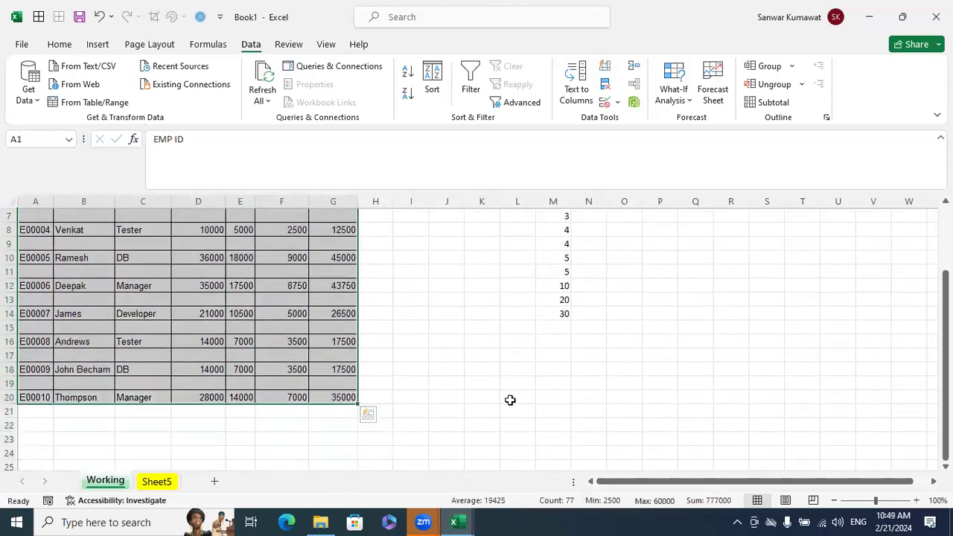
scroll(513, 402, up, 2)
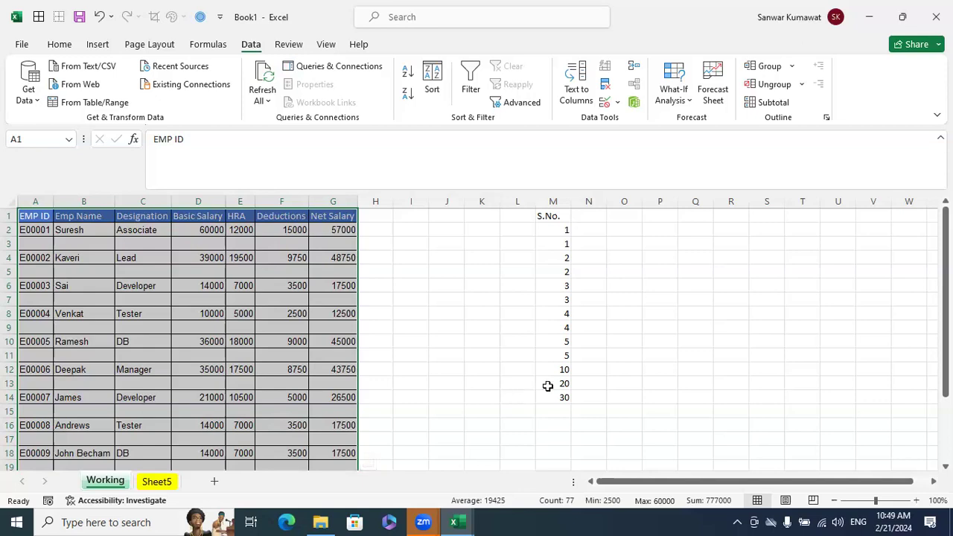
click(769, 85)
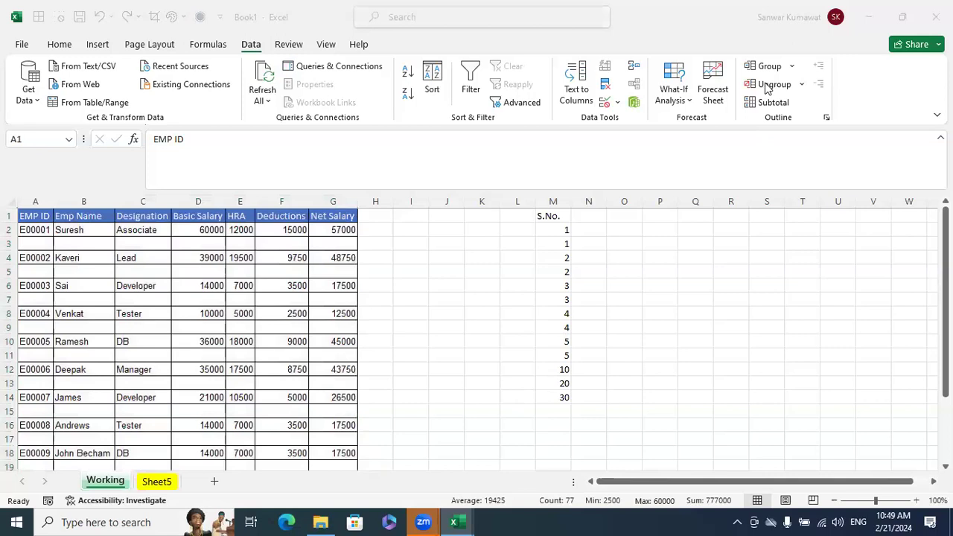
key(Escape)
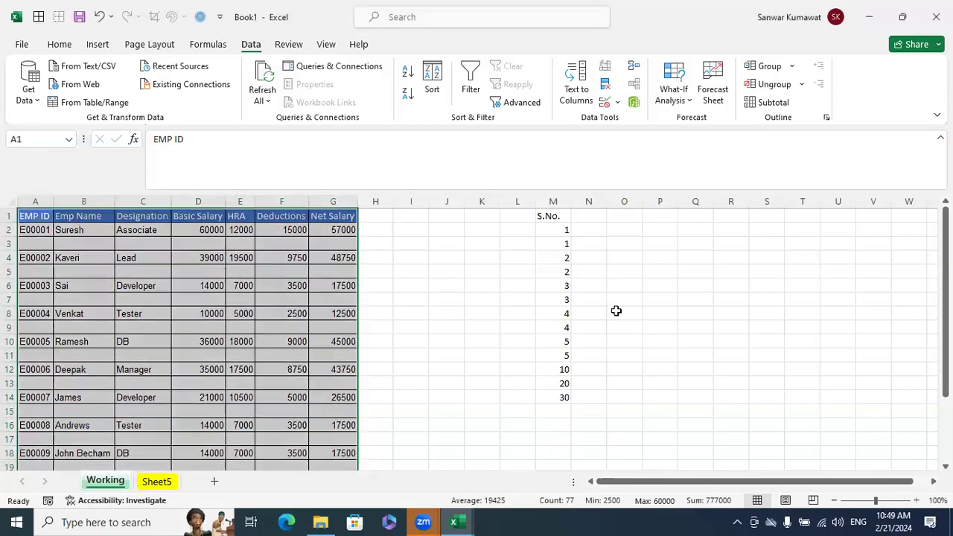
click(201, 16)
click(516, 231)
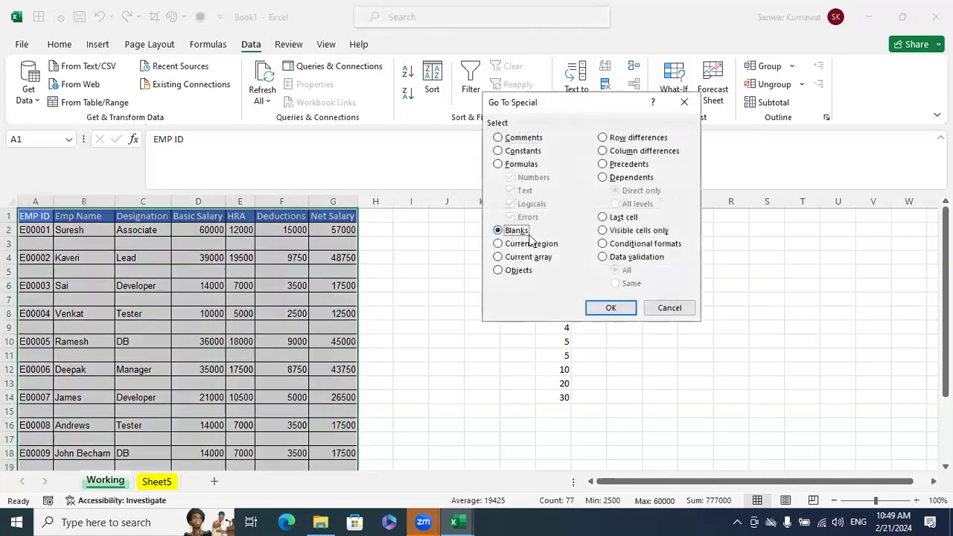
click(609, 309)
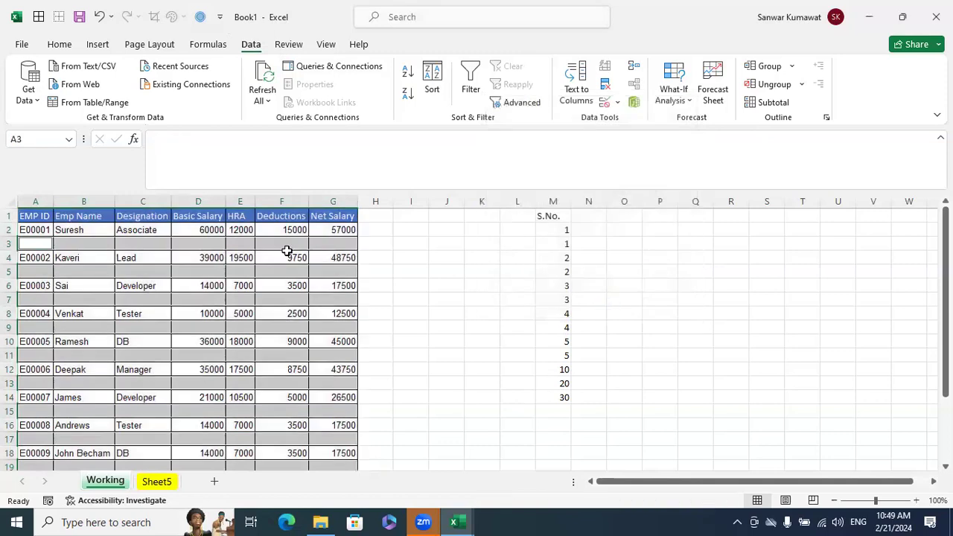
right_click(290, 246)
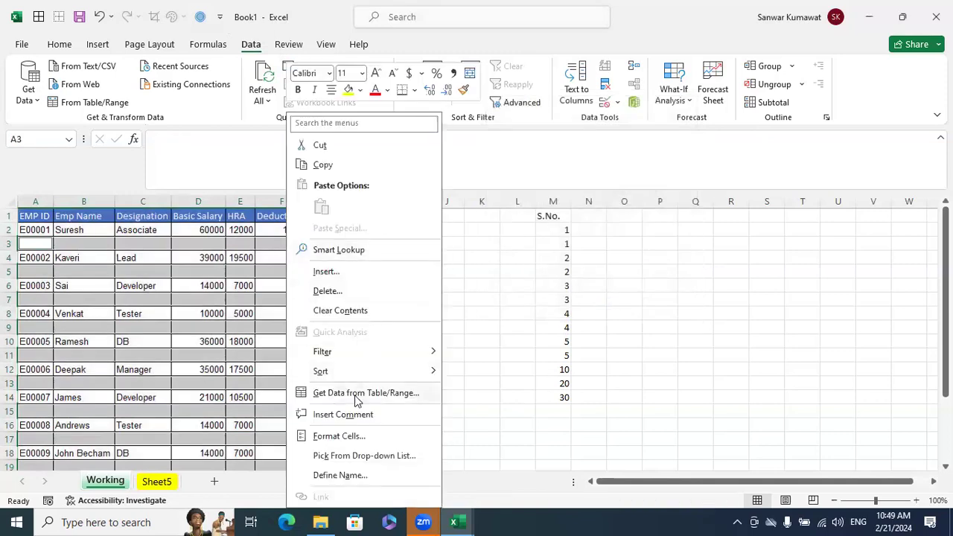
click(368, 291)
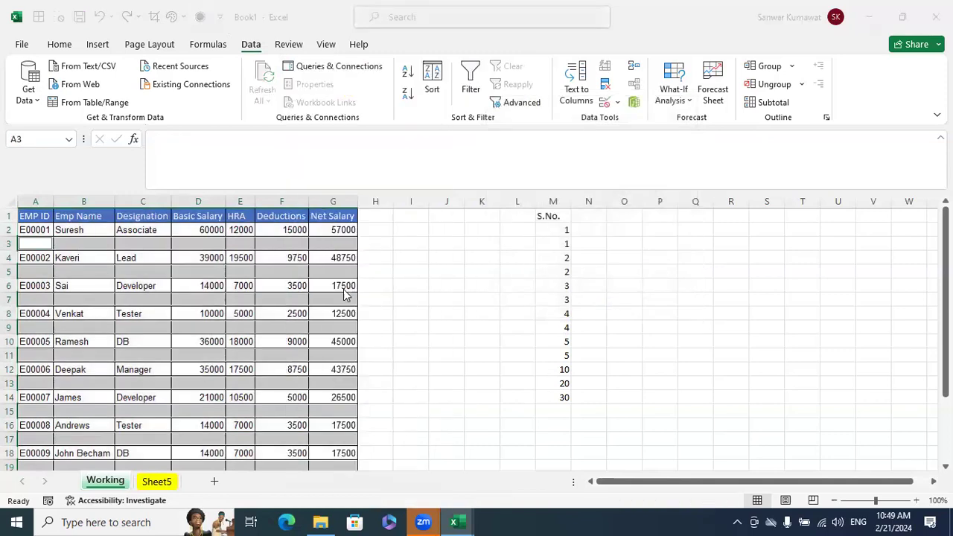
click(320, 318)
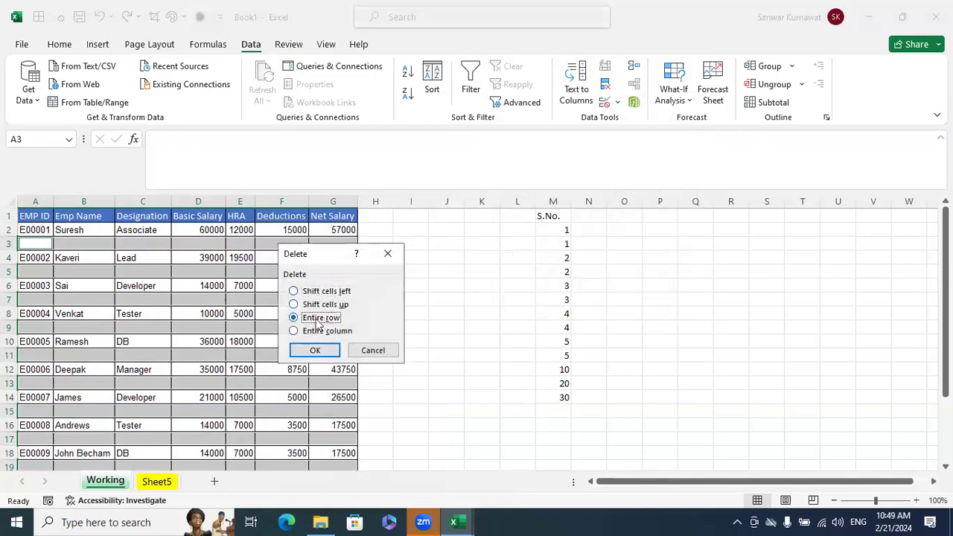
click(334, 357)
click(455, 347)
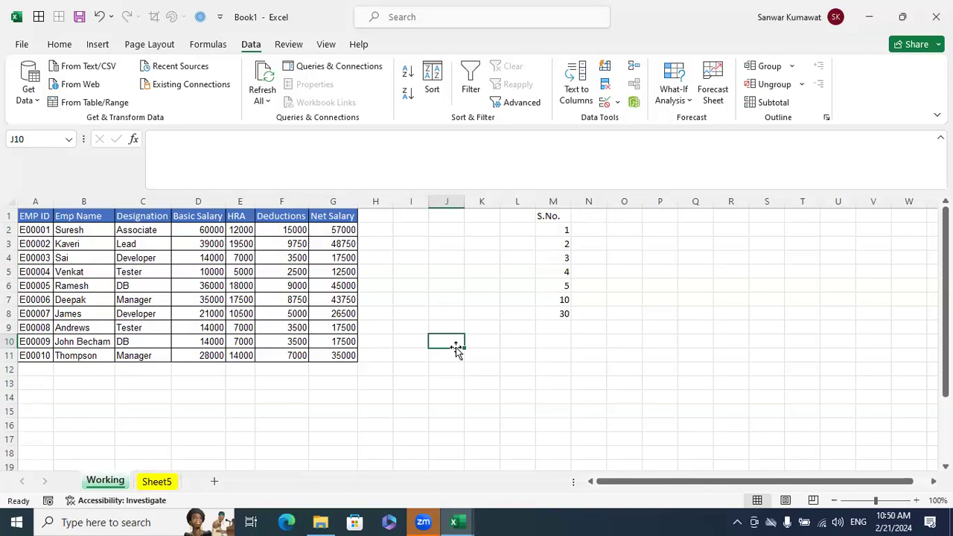
click(40, 215)
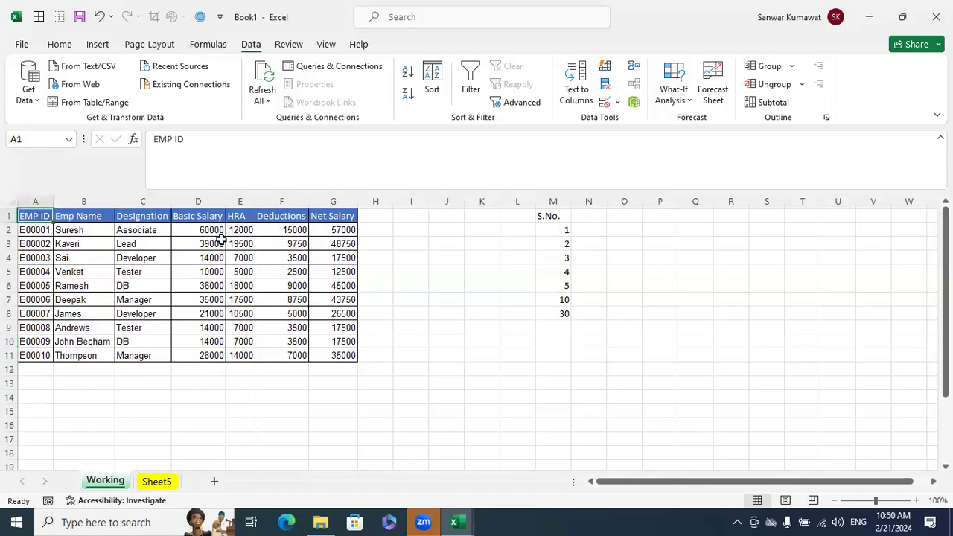
drag(221, 238, 340, 339)
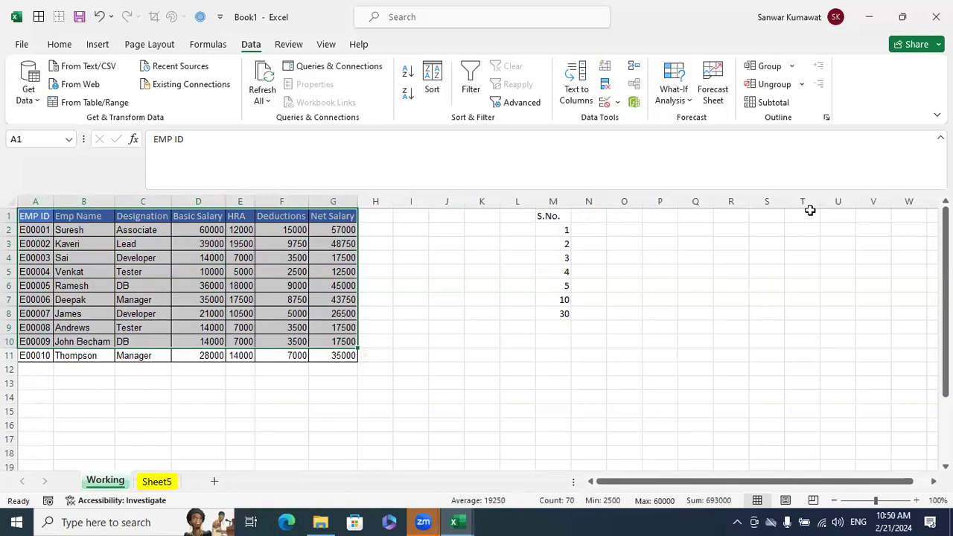
click(682, 248)
click(60, 44)
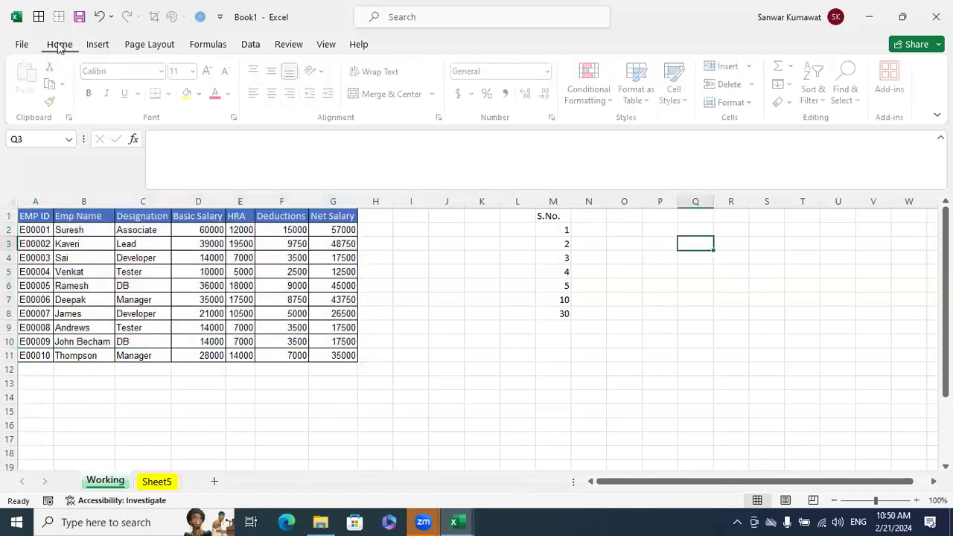
click(851, 98)
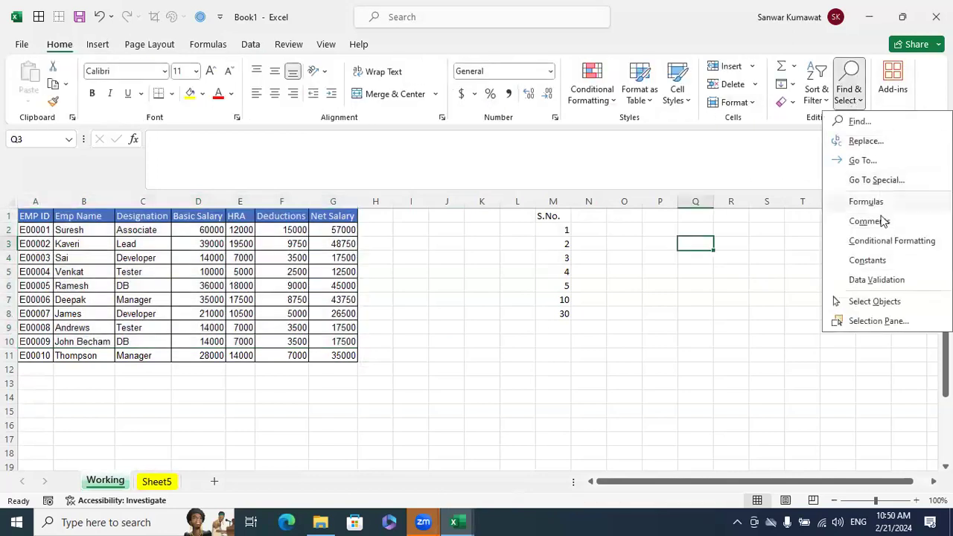
click(877, 180)
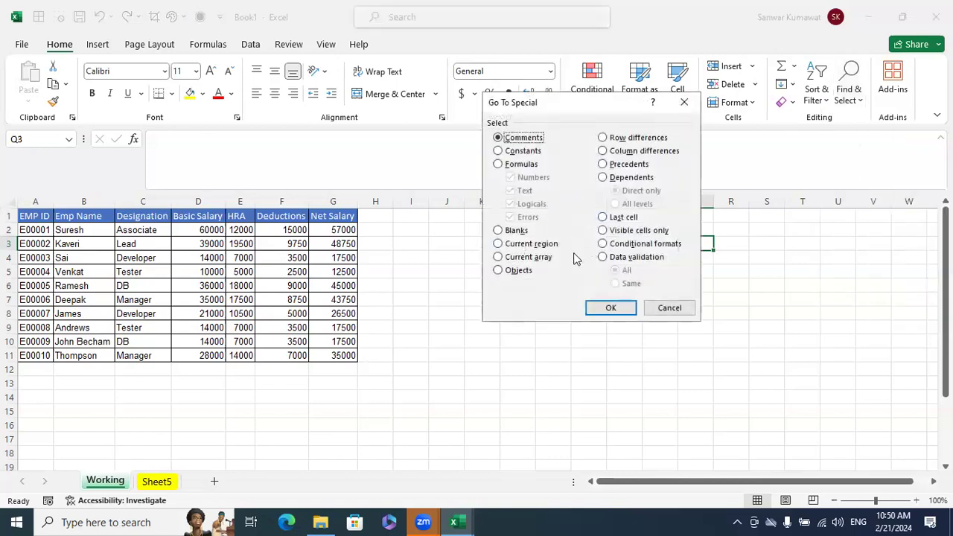
click(669, 307)
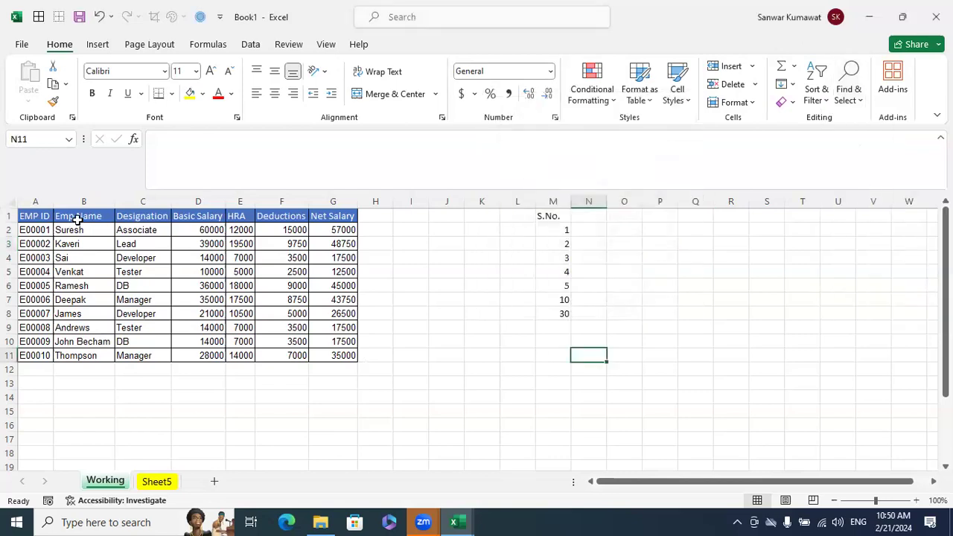
Step: Select the whole employee table starting from cell D5, first directly and again with Go To Special's Current region option
click(206, 272)
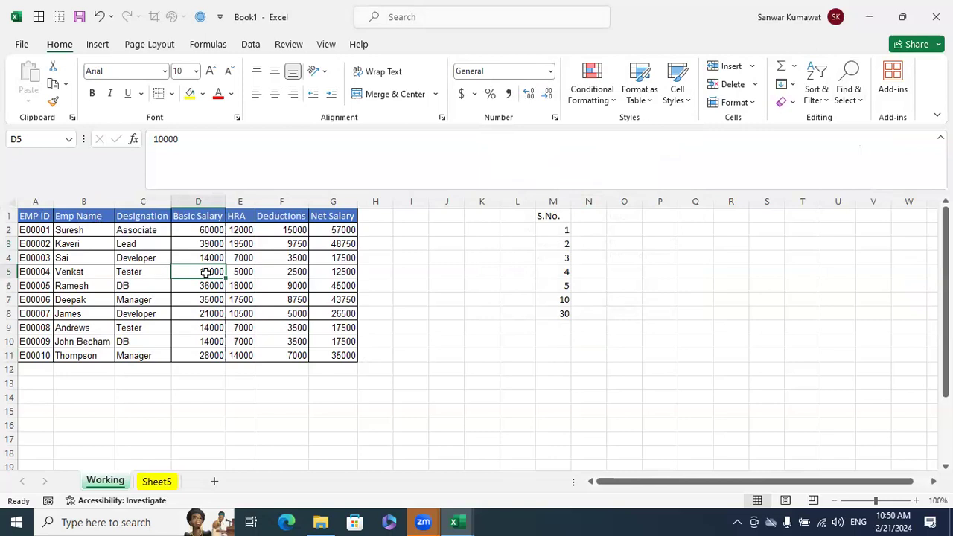
key(ctrl+a)
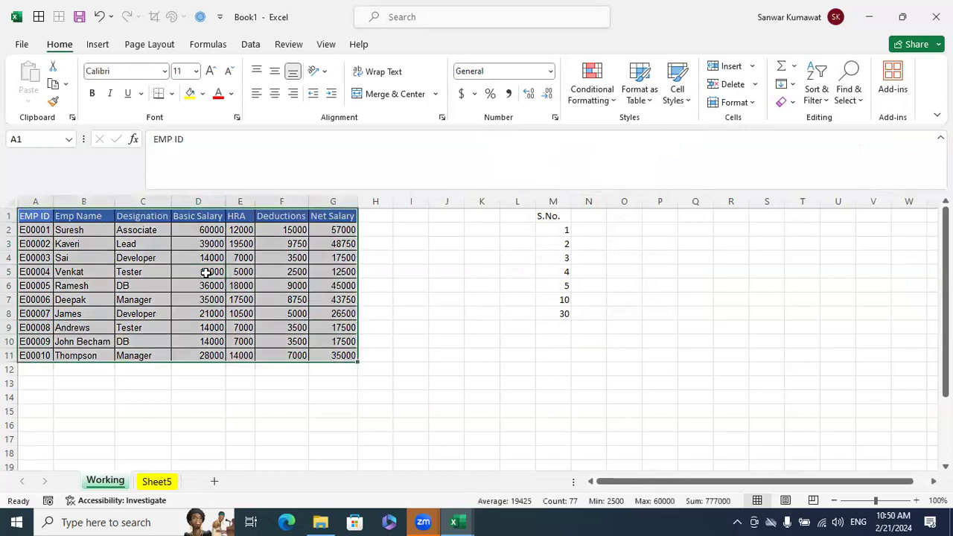
click(205, 272)
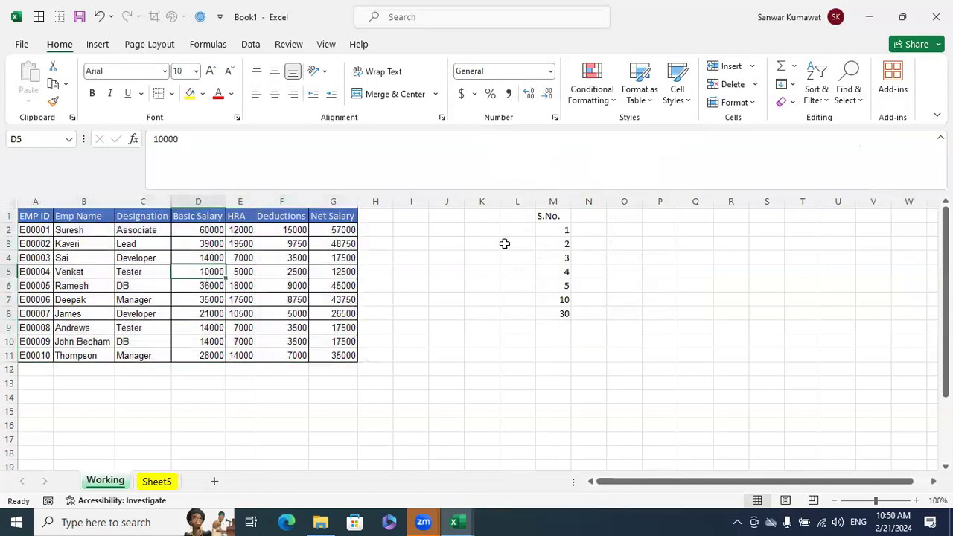
click(851, 99)
click(866, 181)
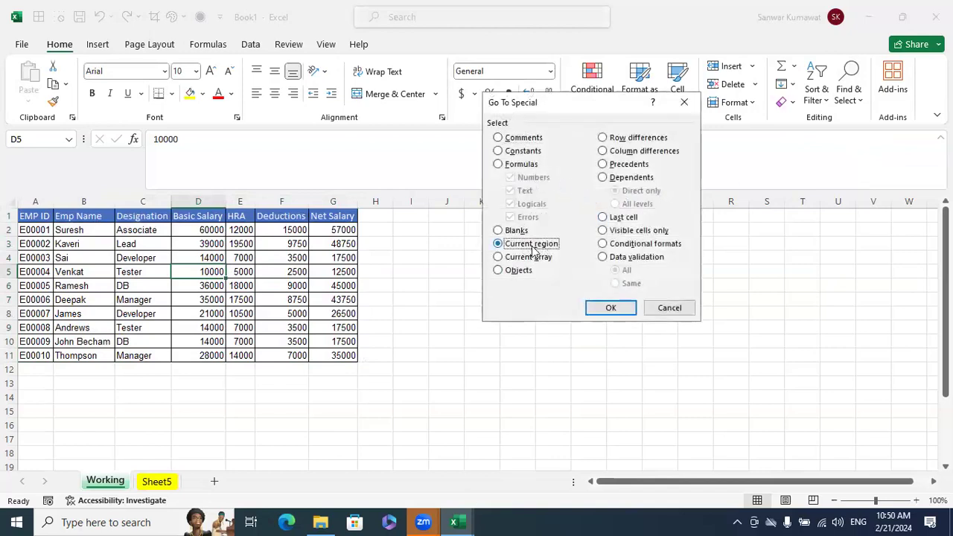
click(617, 309)
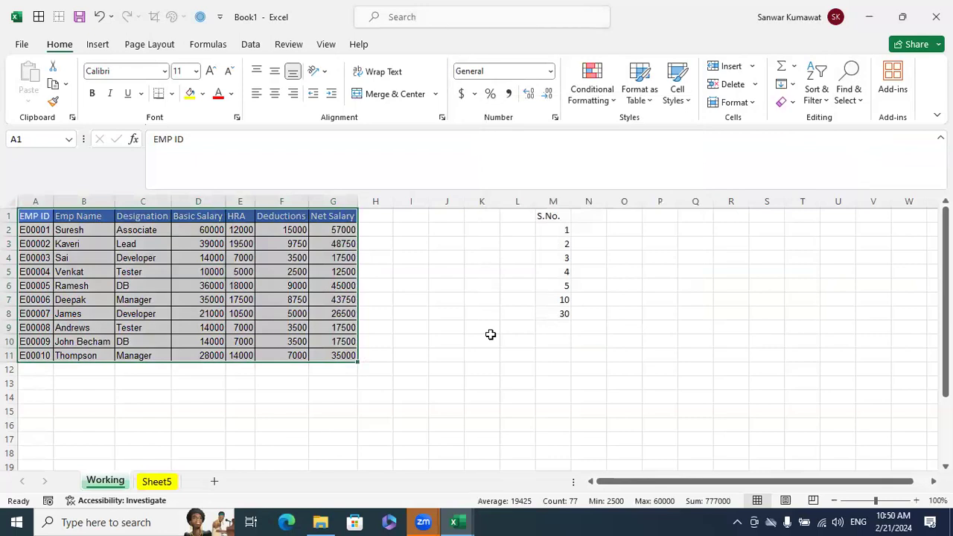
click(525, 353)
Step: Switch to the Excel Training workbook's Go to Special sheet and inspect which cells the formula in T9 references
mouse_move(455, 520)
click(454, 477)
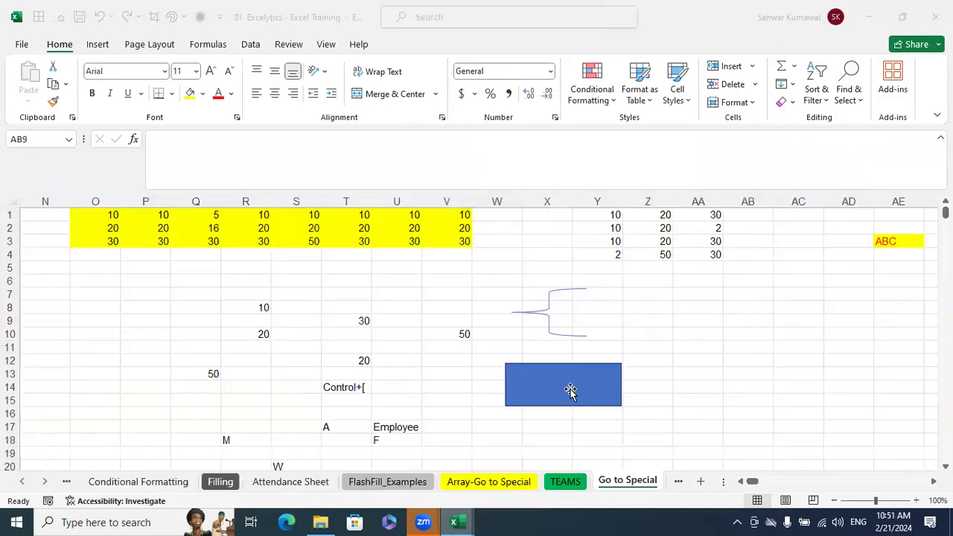
click(729, 359)
ctrl+click(344, 321)
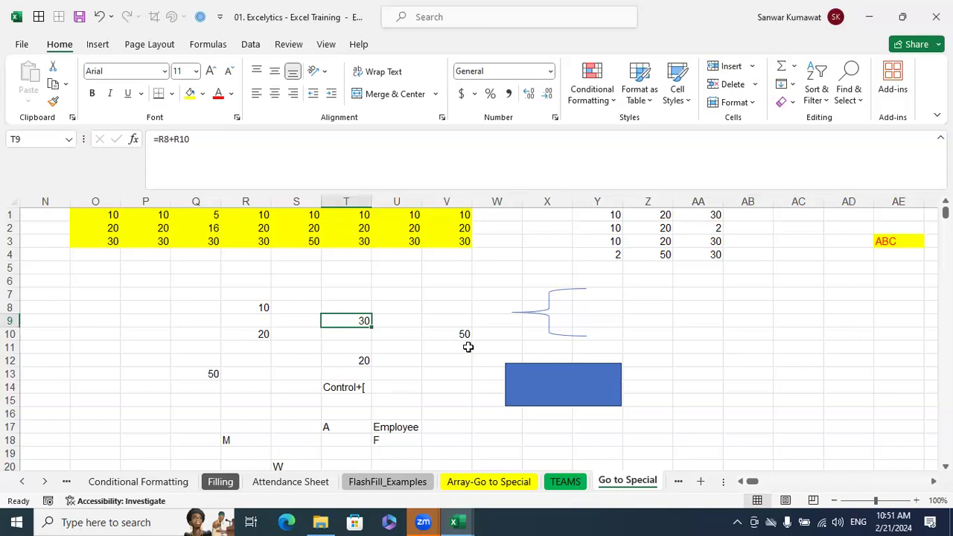
key(F2)
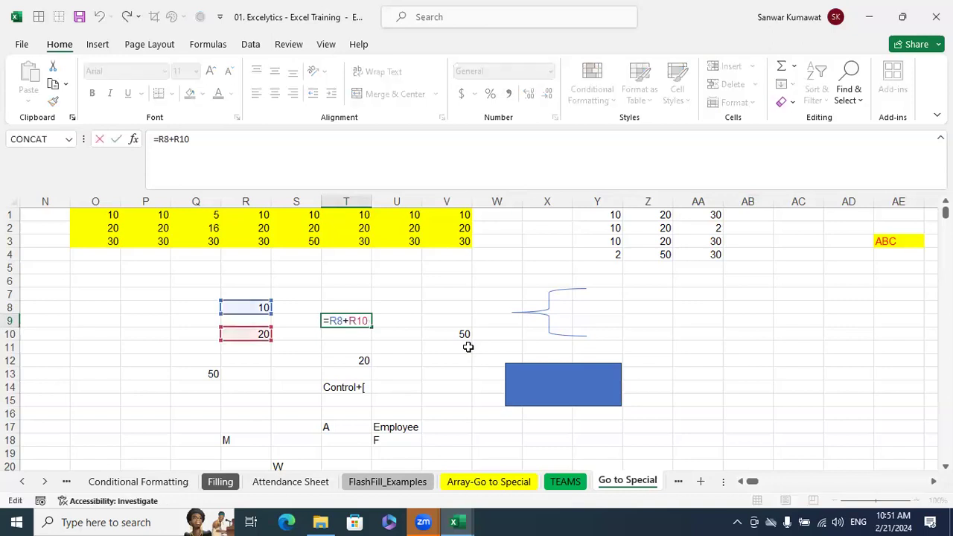
key(Escape)
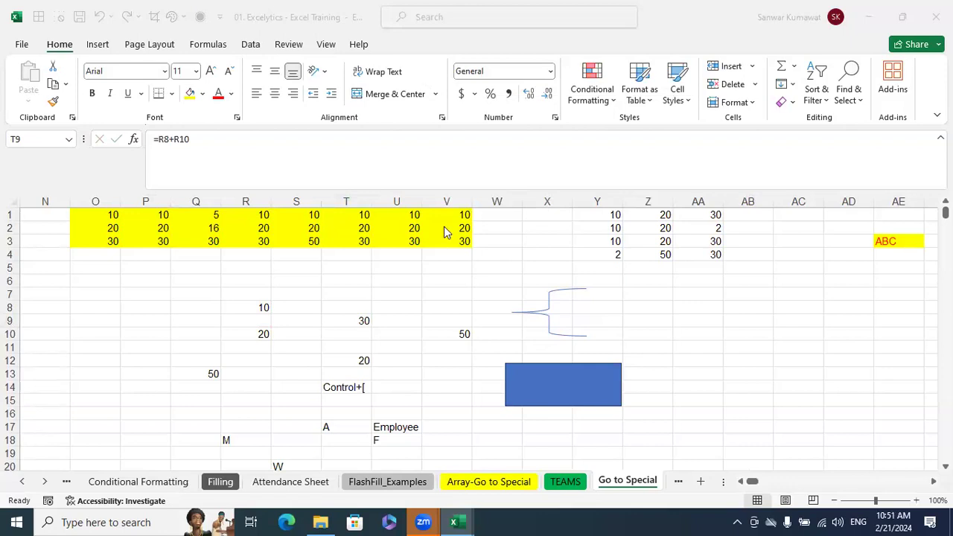
click(844, 520)
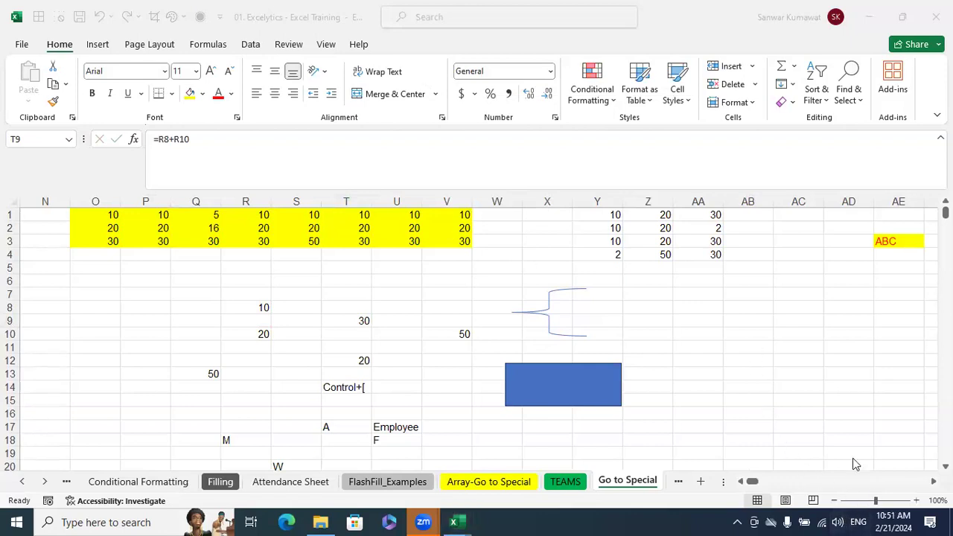
click(746, 327)
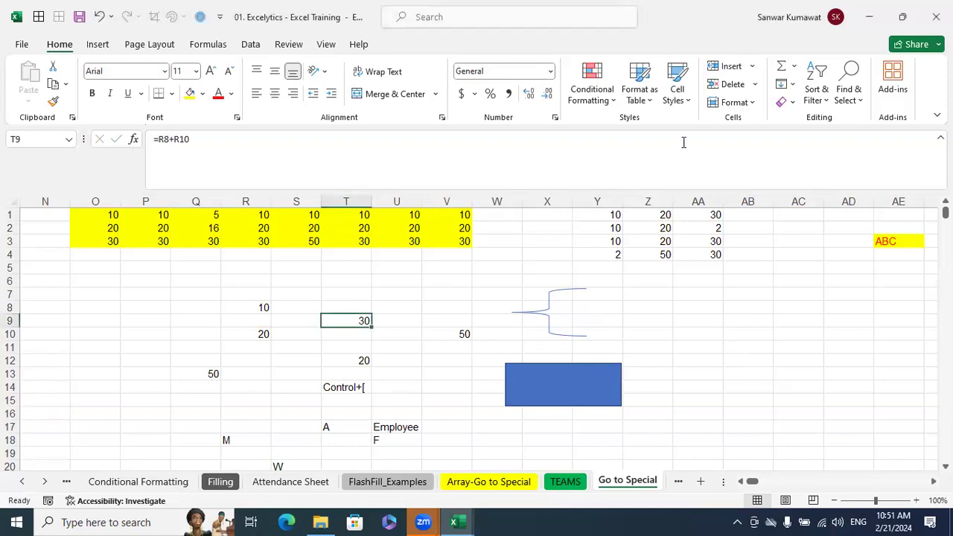
click(848, 96)
click(866, 181)
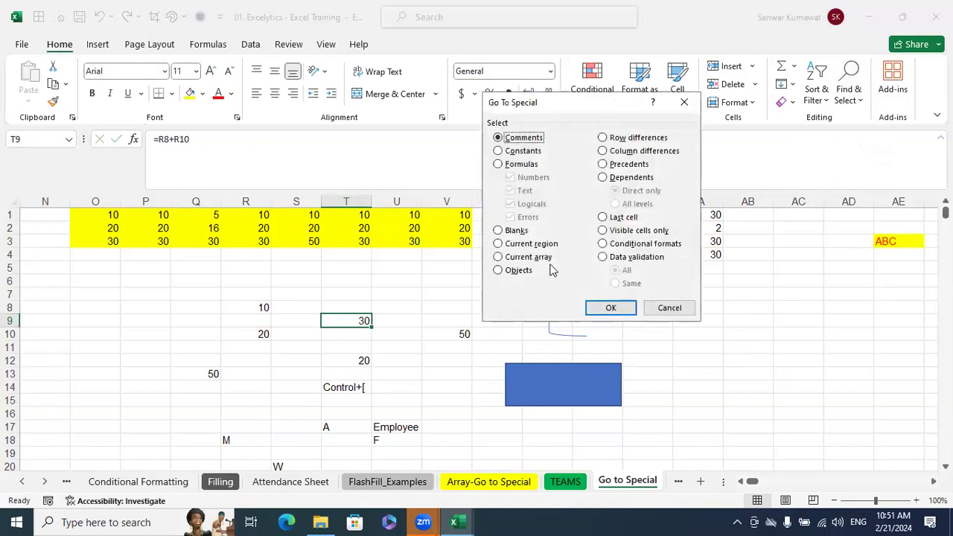
click(542, 245)
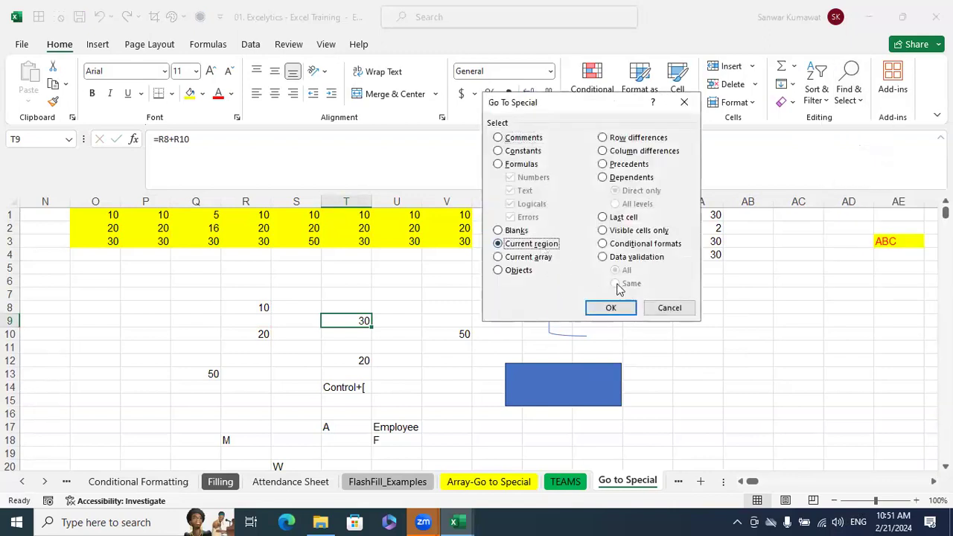
click(669, 307)
click(698, 374)
drag(753, 481, 743, 481)
scroll(421, 365, down, 6)
scroll(421, 365, up, 6)
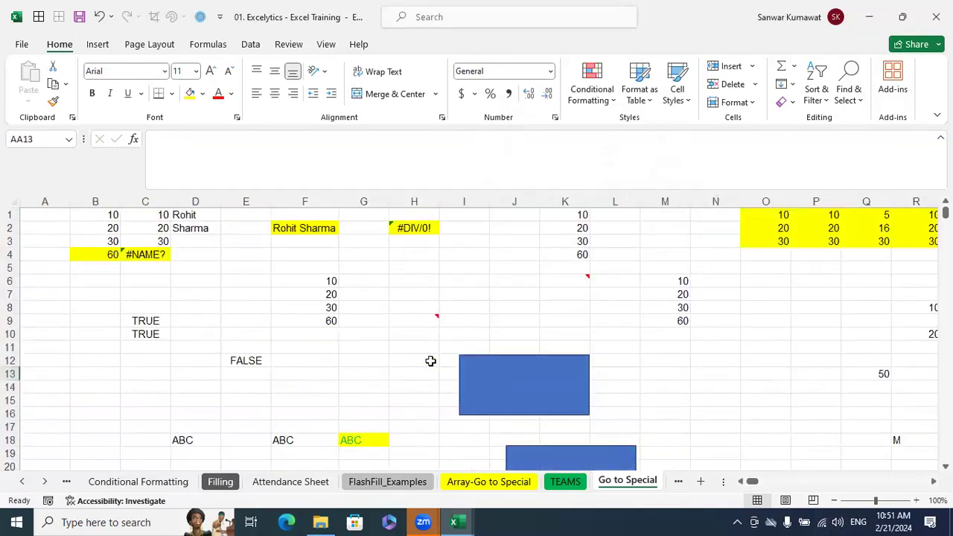
Step: Switch to Book1's Working sheet and select the employee table from cell E6 using Go To Special's Current region option
mouse_move(450, 503)
click(527, 481)
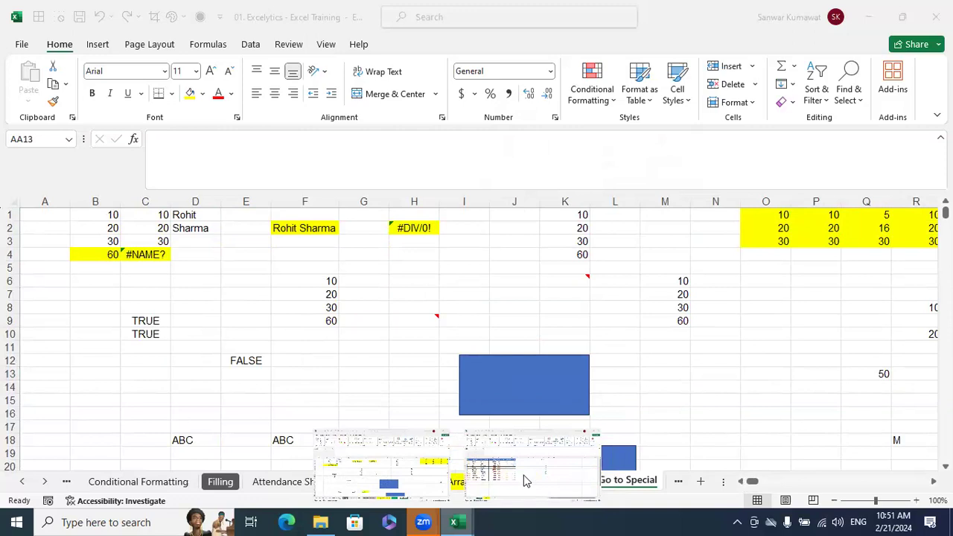
click(149, 299)
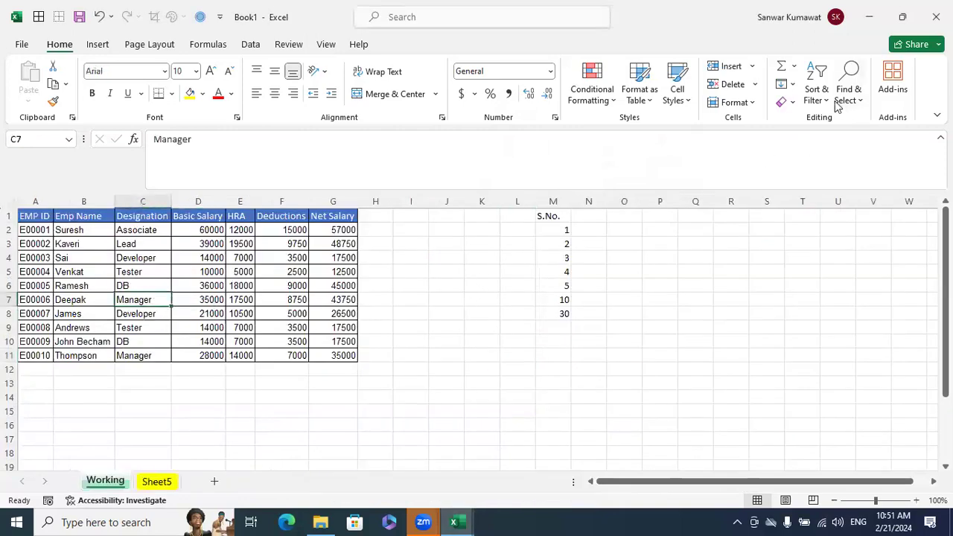
drag(22, 215, 321, 359)
click(249, 285)
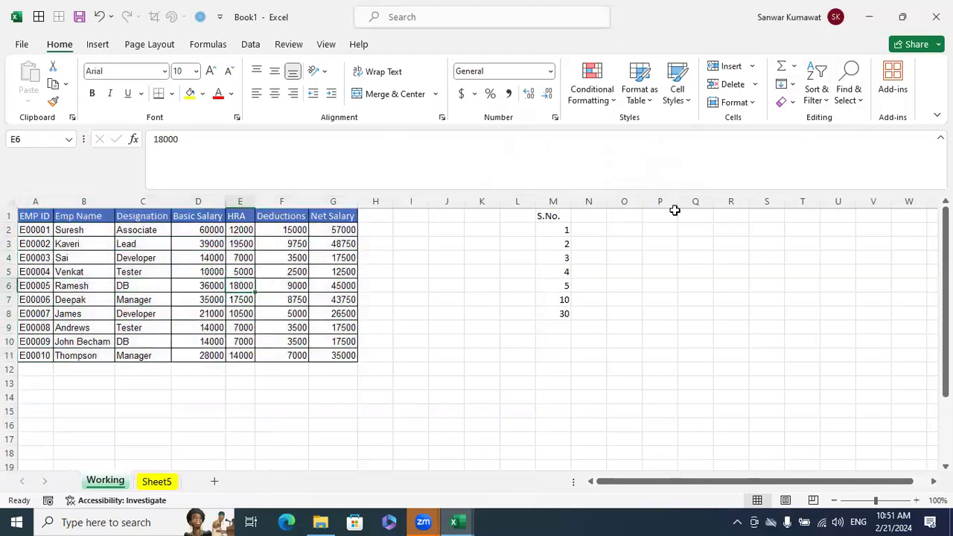
click(861, 100)
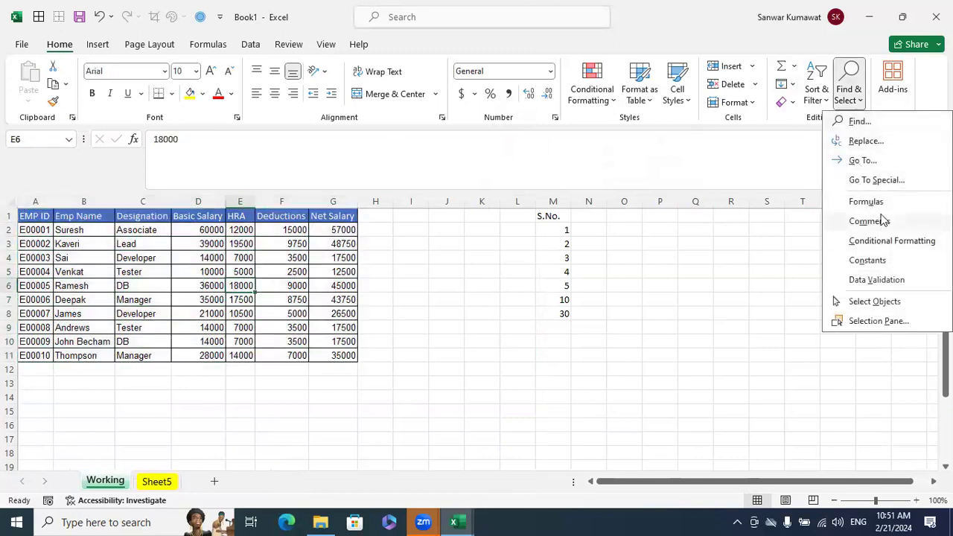
click(869, 178)
click(542, 248)
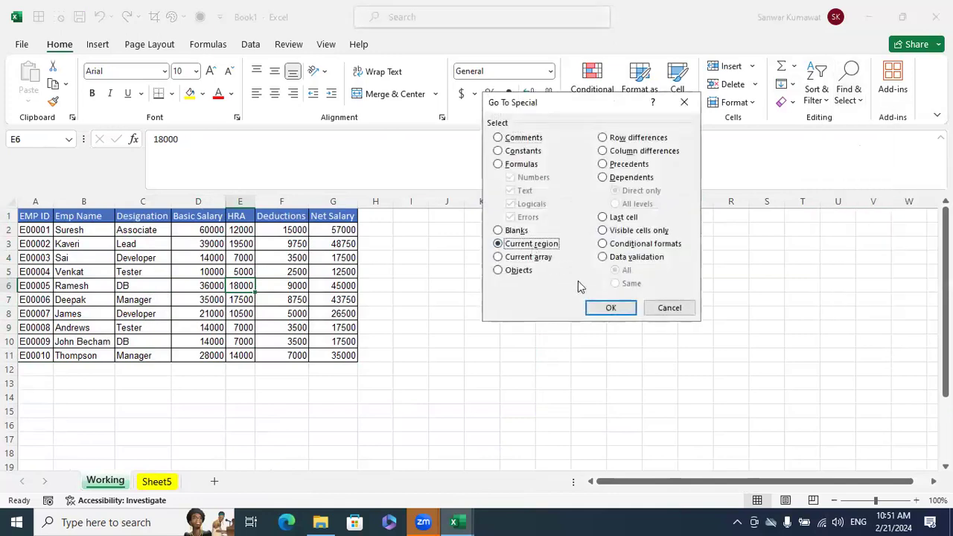
click(607, 308)
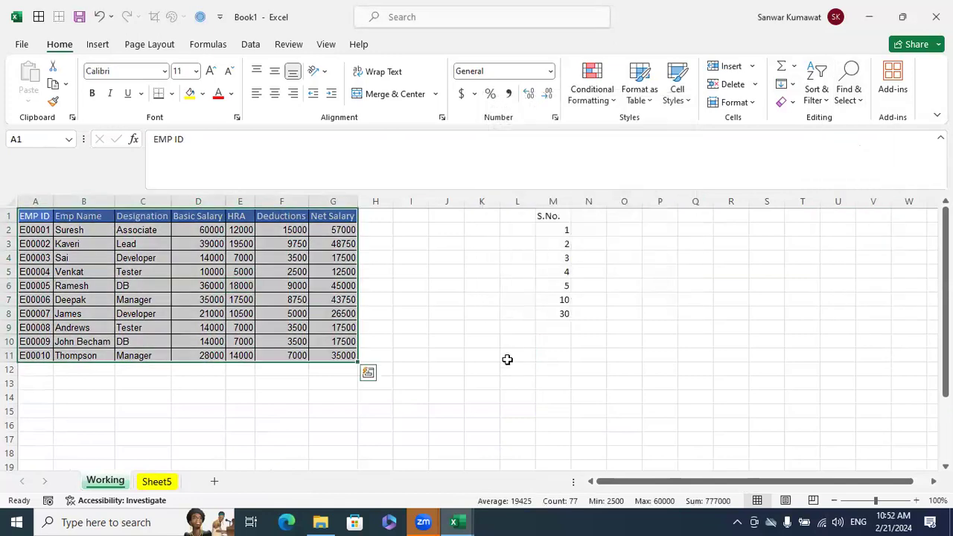
Step: Copy the selected employee table, cancel the copy, and select the range A1:G11 again directly
key(ctrl+c)
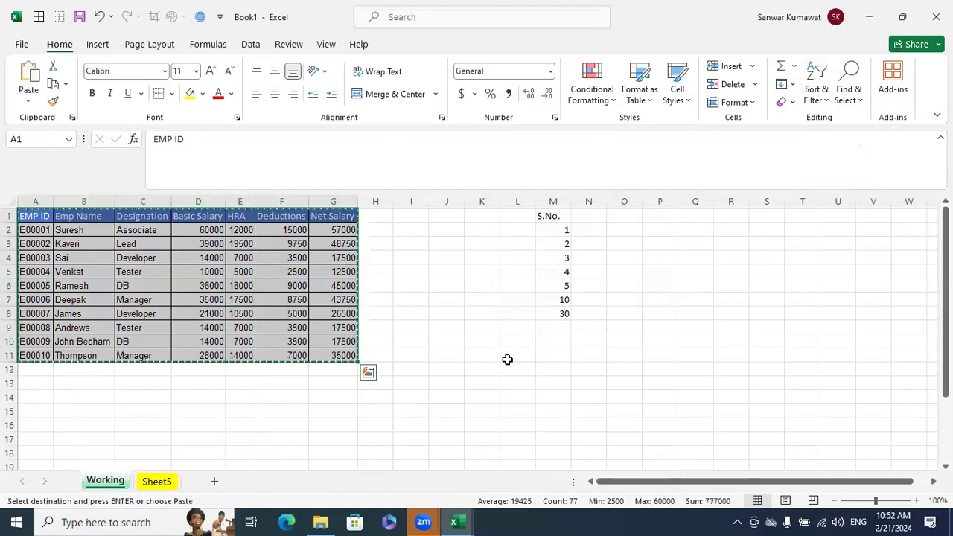
key(Escape)
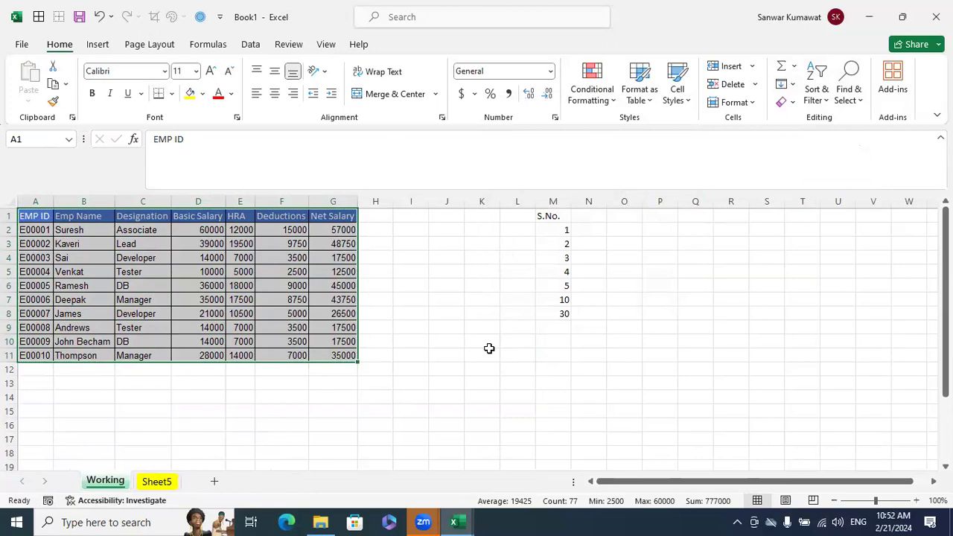
drag(45, 221, 341, 355)
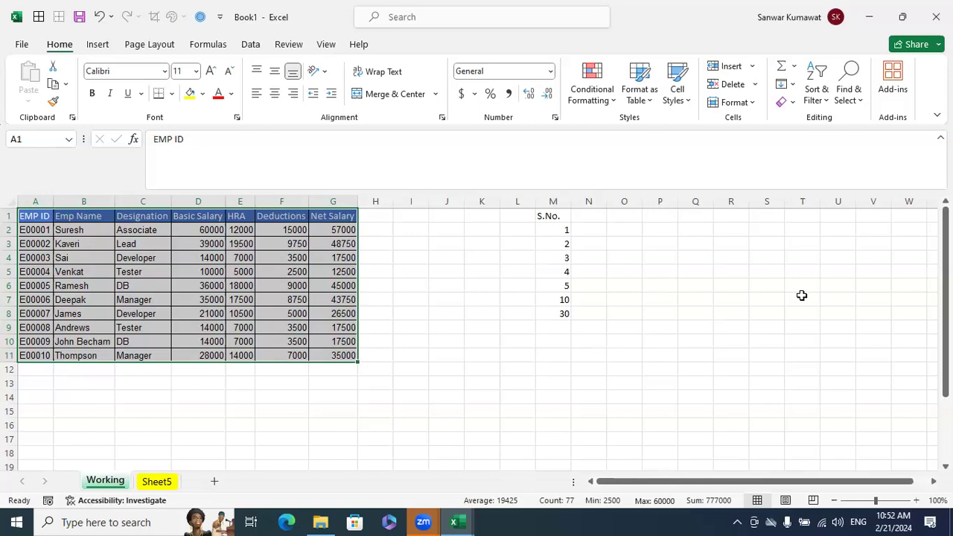
Step: Switch to the Excel Training workbook and view the sample data in columns O to AA of the Go to Special sheet
click(493, 464)
click(459, 521)
click(426, 471)
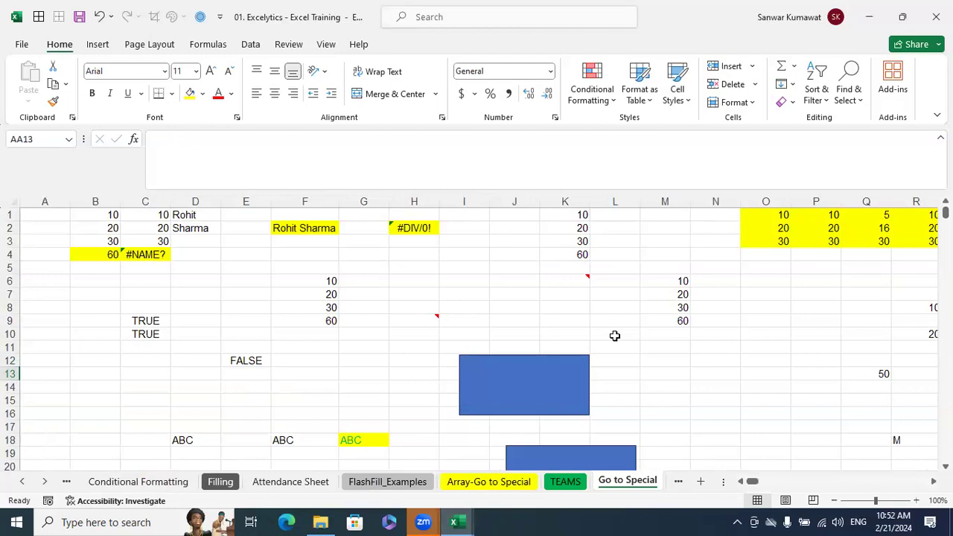
click(455, 522)
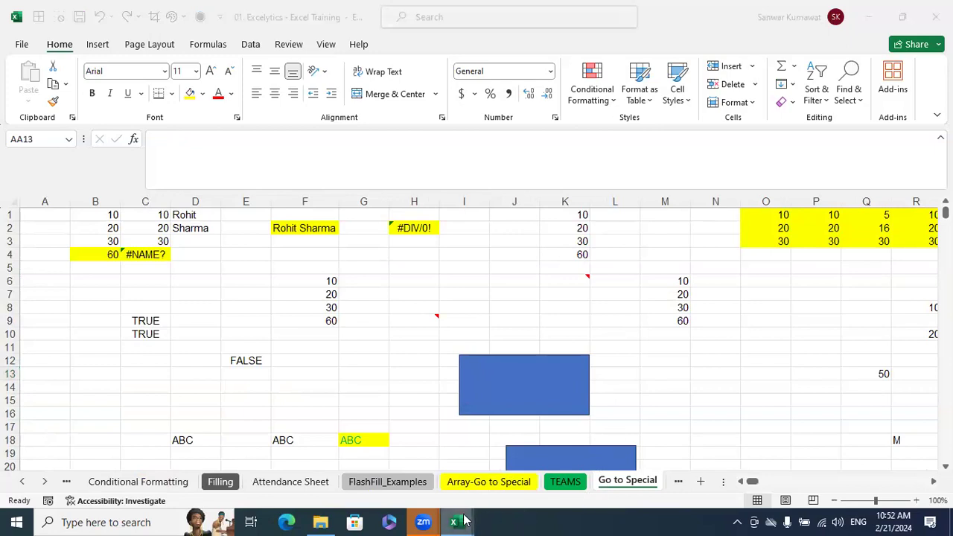
click(393, 477)
click(642, 361)
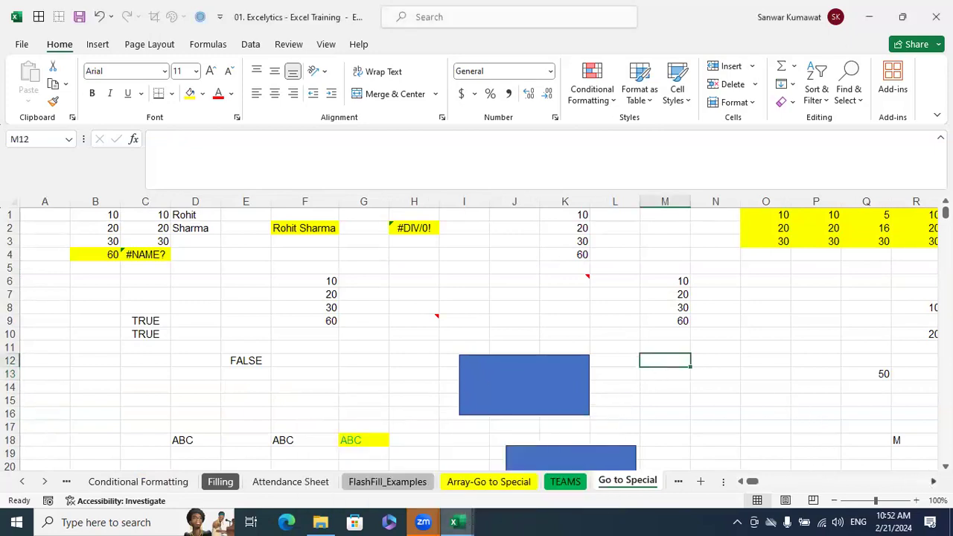
scroll(740, 357, right, 10)
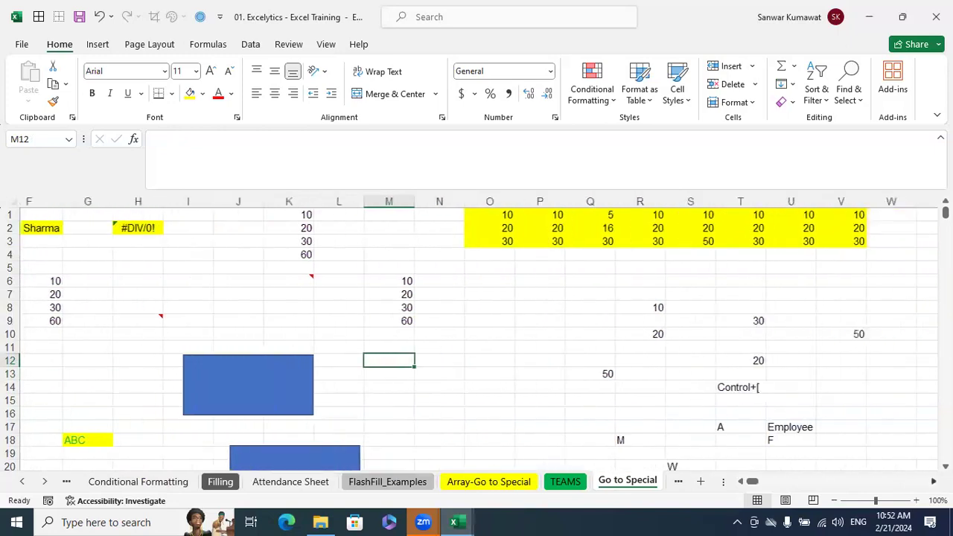
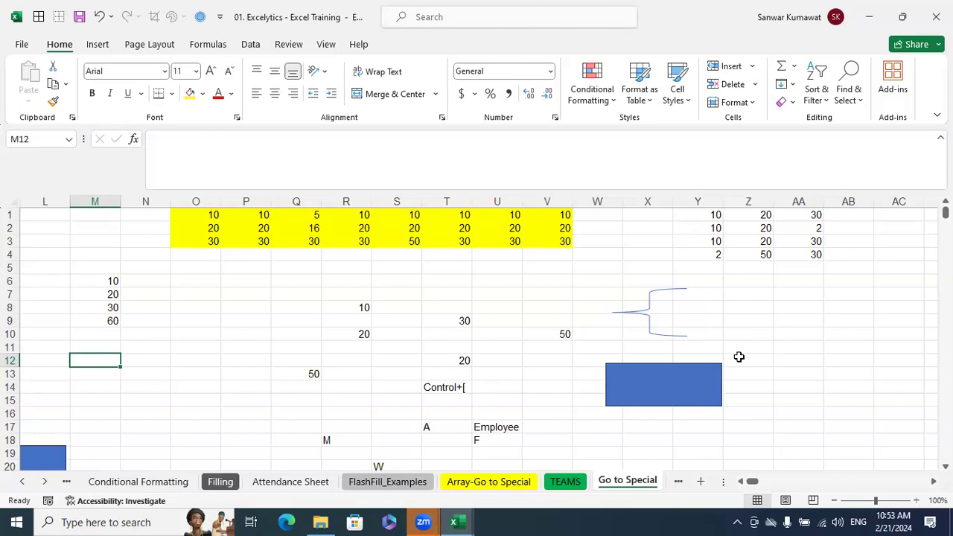
Step: Examine the scattered text cells in R17:U21 one by one, including Employee, F, W, S and D
click(737, 348)
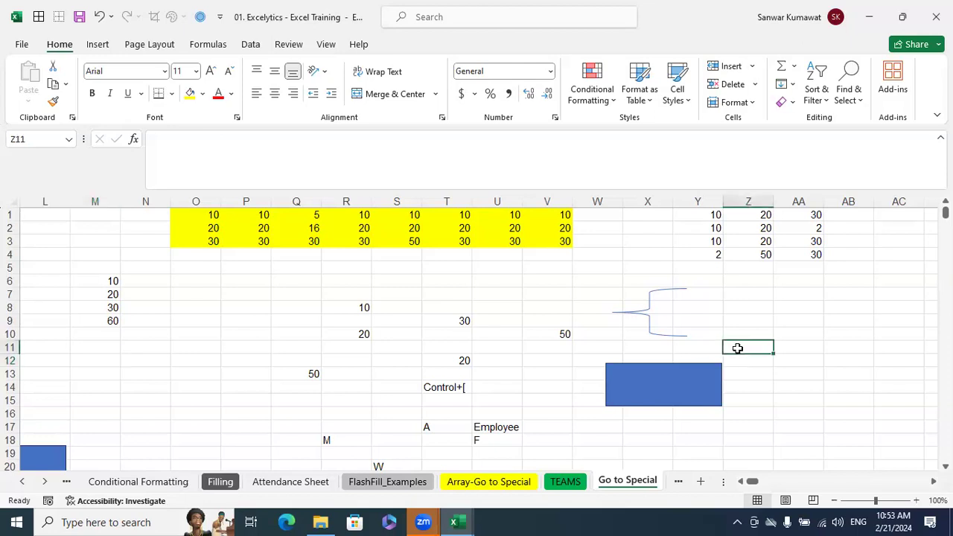
scroll(824, 376, down, 3)
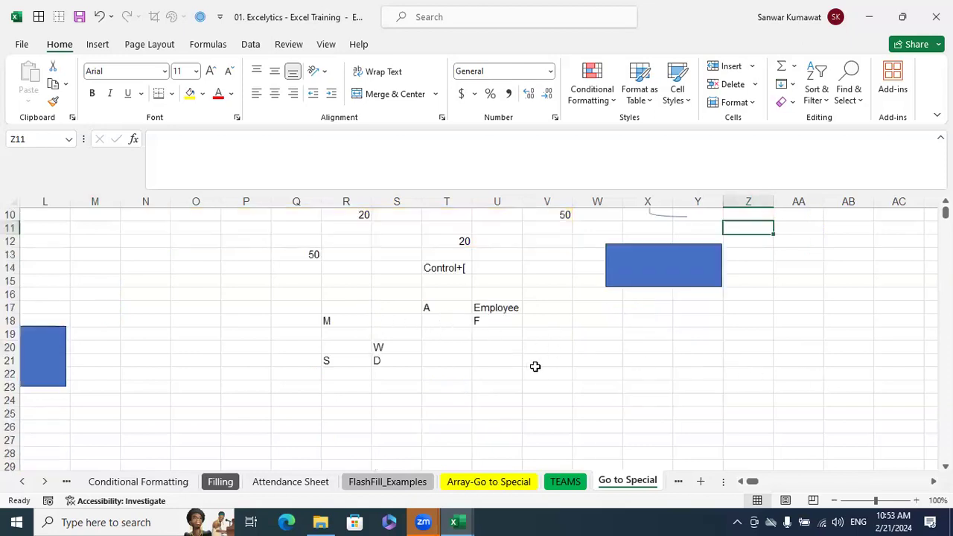
drag(535, 366, 536, 367)
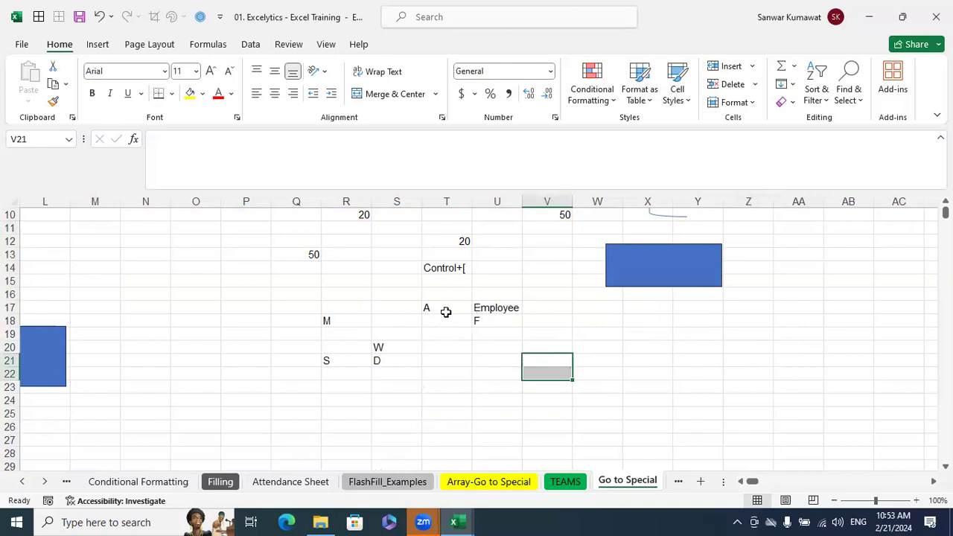
click(492, 309)
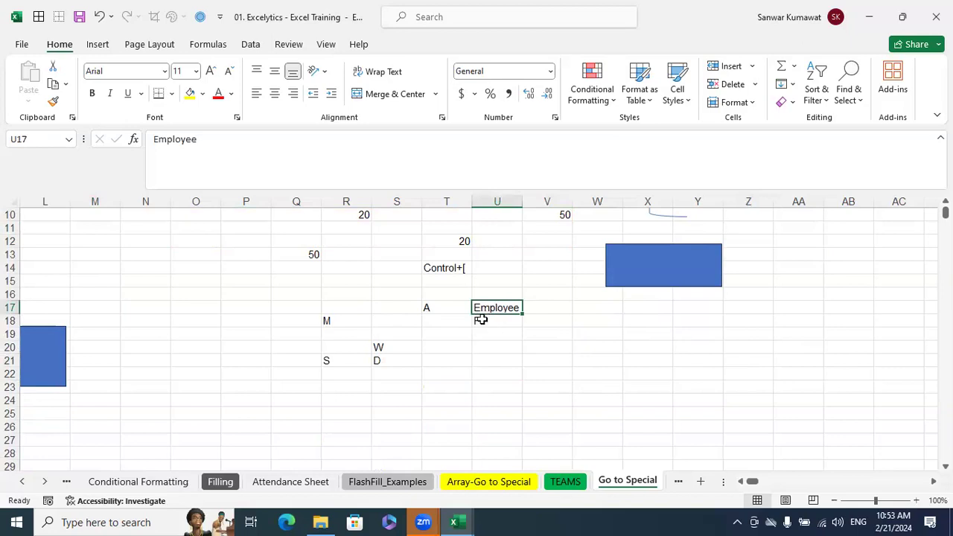
click(337, 320)
click(449, 319)
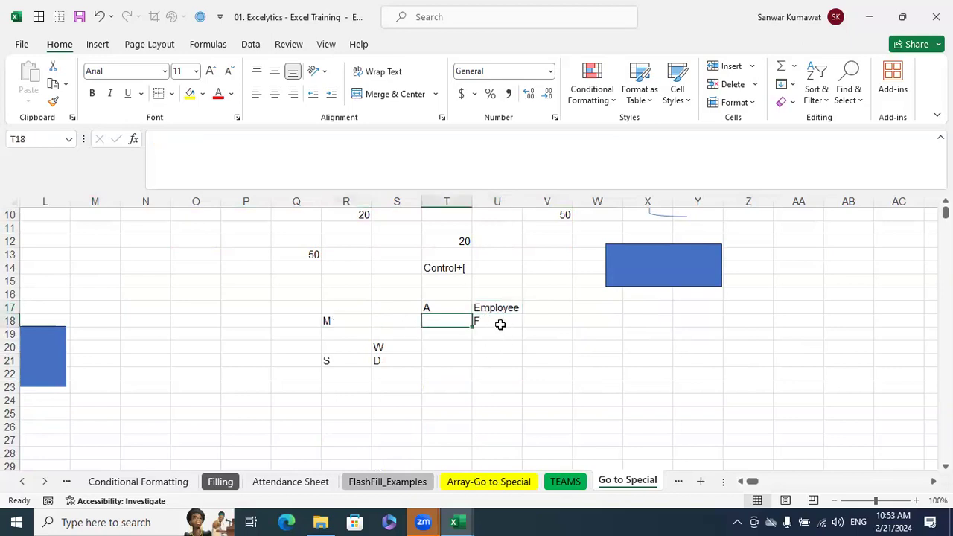
click(495, 321)
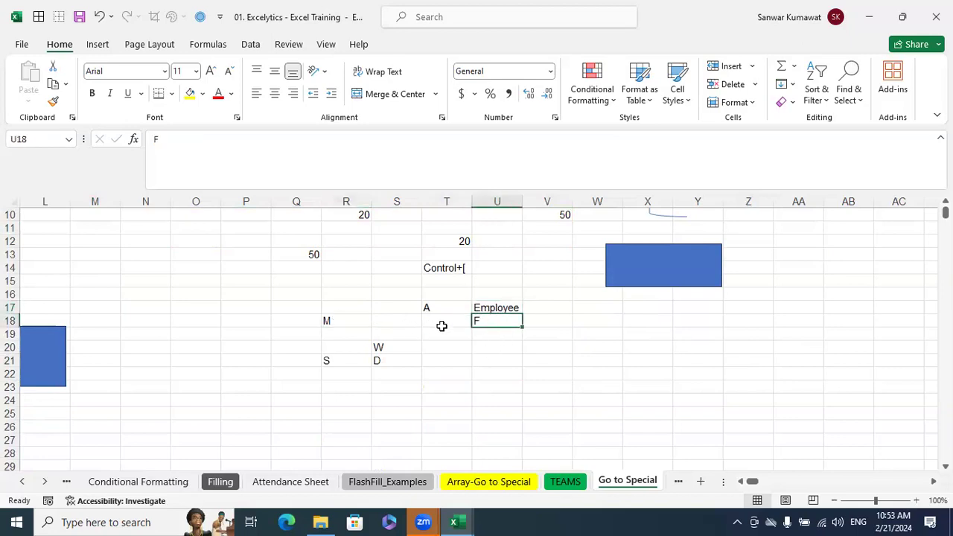
click(490, 308)
click(394, 341)
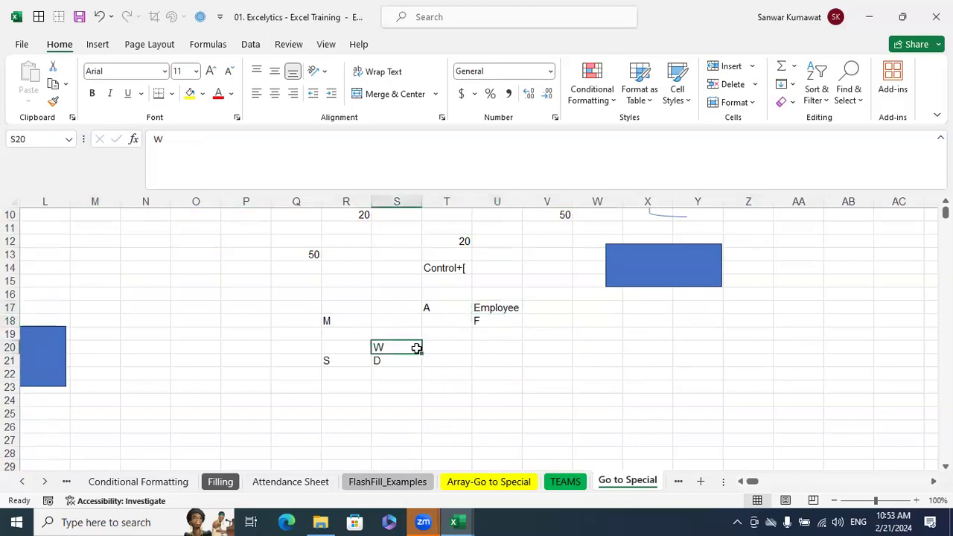
click(507, 312)
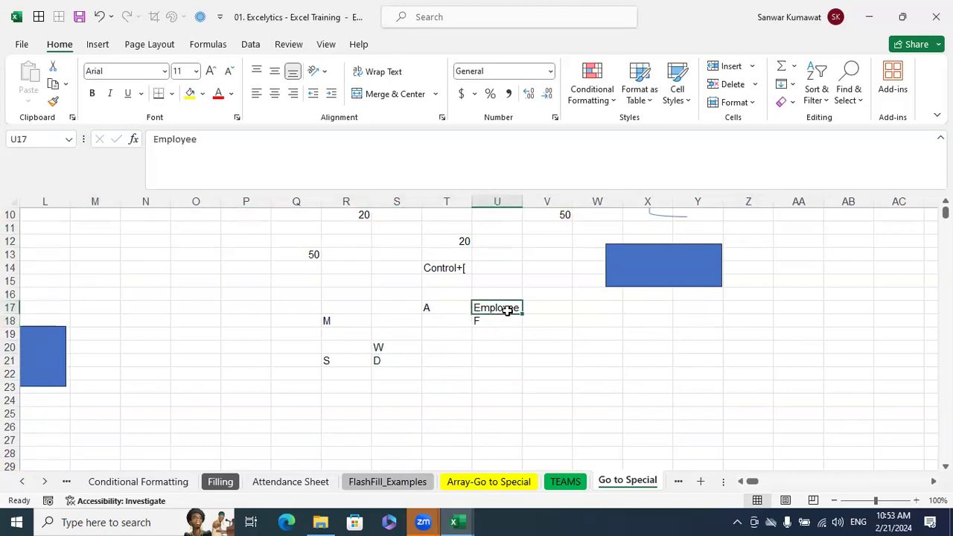
click(345, 360)
drag(395, 374, 391, 360)
click(392, 361)
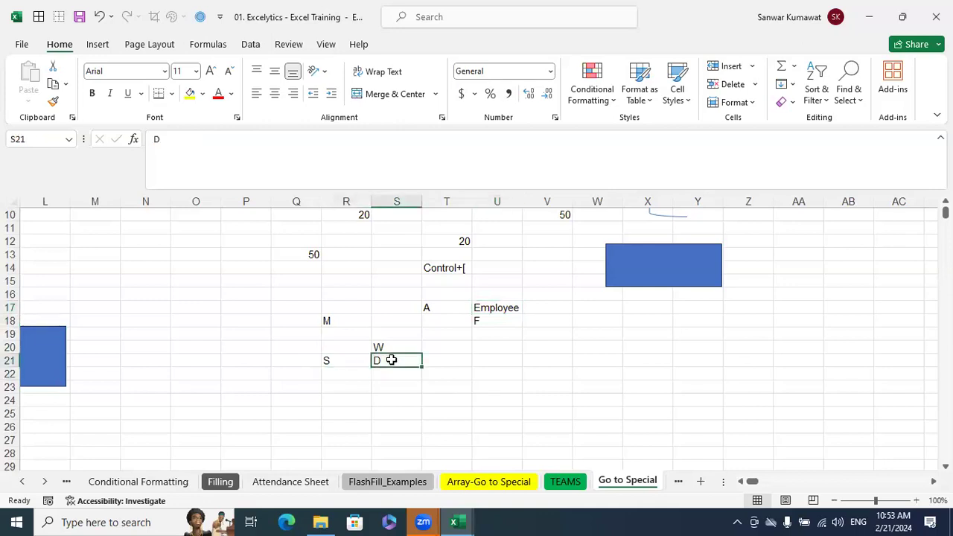
Step: Select blocks spanning the scattered letter cells, such as R18:U21 and Q18:U21, and clear the selection
click(531, 390)
drag(446, 373, 326, 324)
click(480, 356)
drag(504, 322, 325, 362)
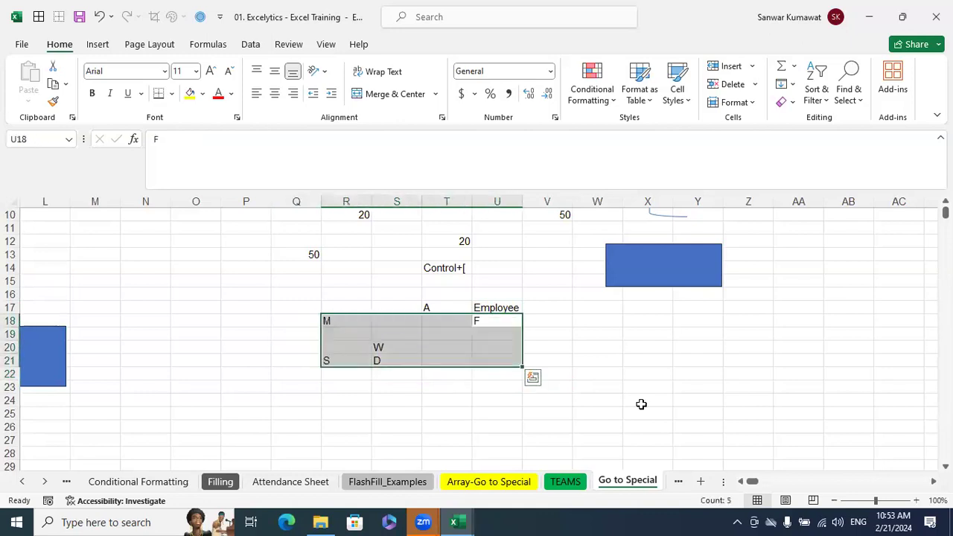
click(778, 423)
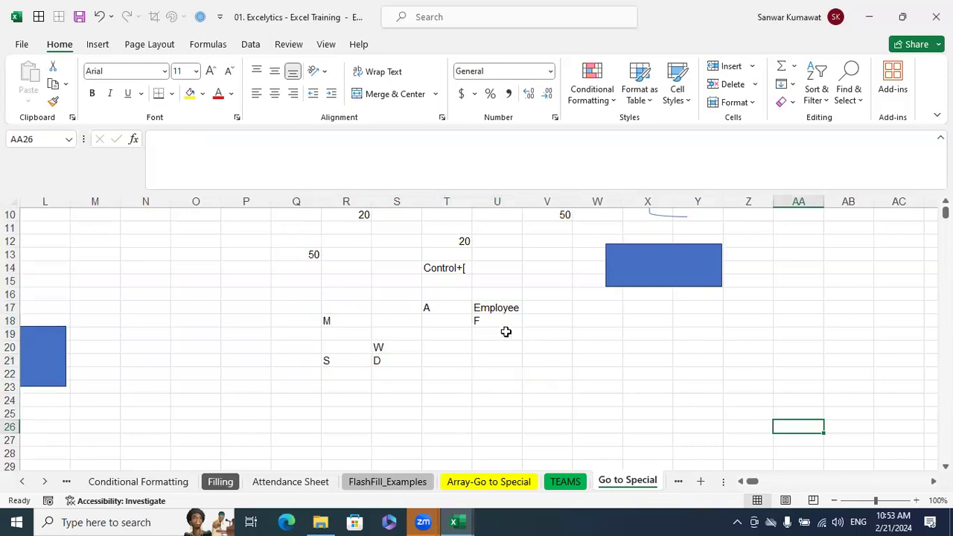
drag(504, 325, 319, 362)
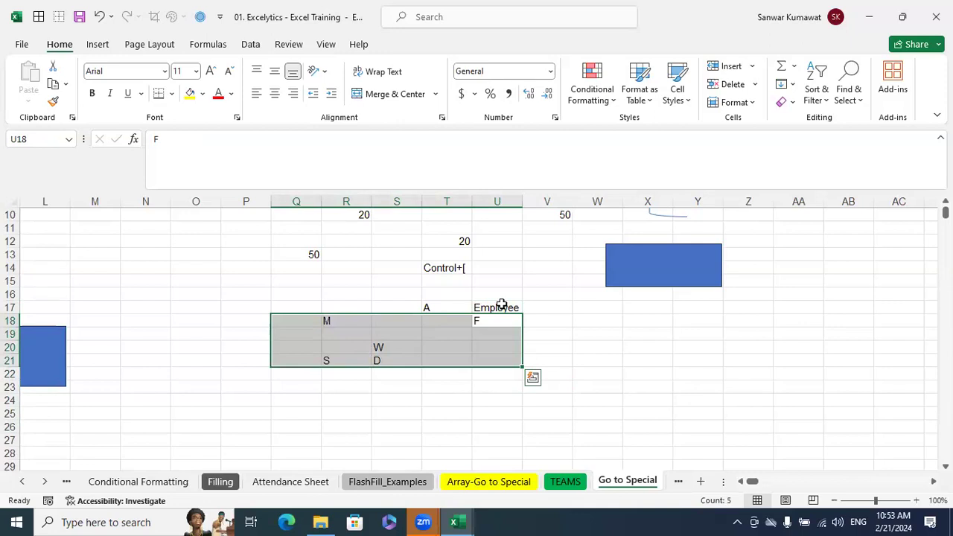
click(640, 334)
Step: Inspect which cells the formula in T9 references, leaving the formula unedited
scroll(640, 334, up, 2)
click(454, 283)
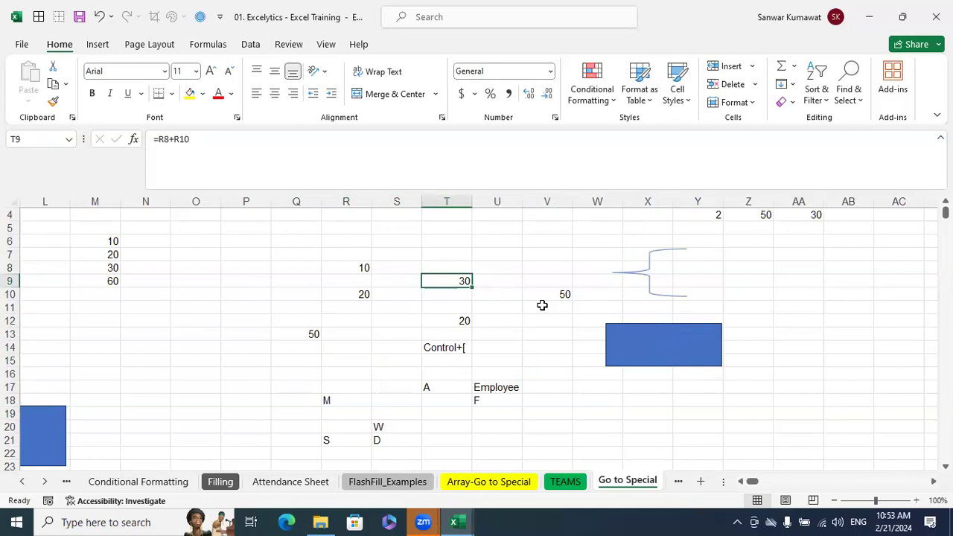
key(F2)
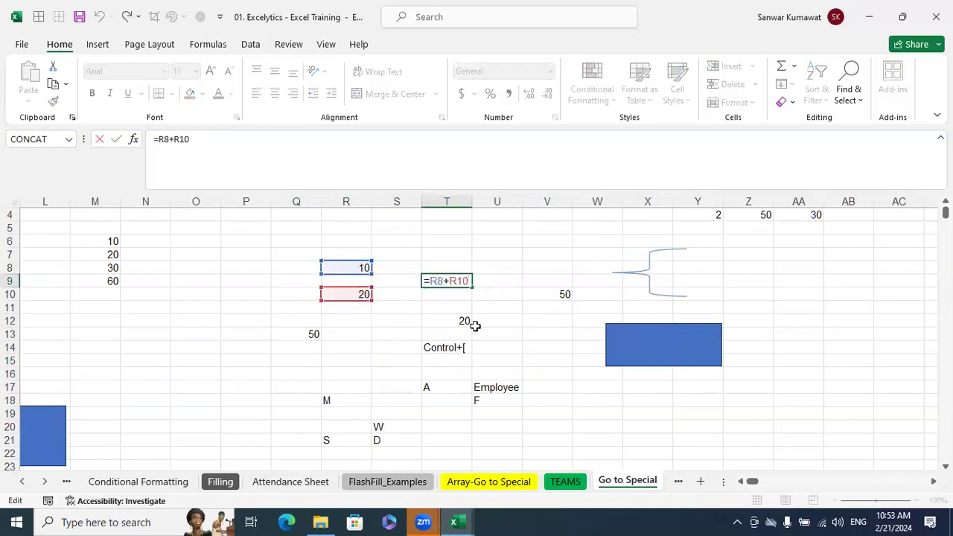
key(Escape)
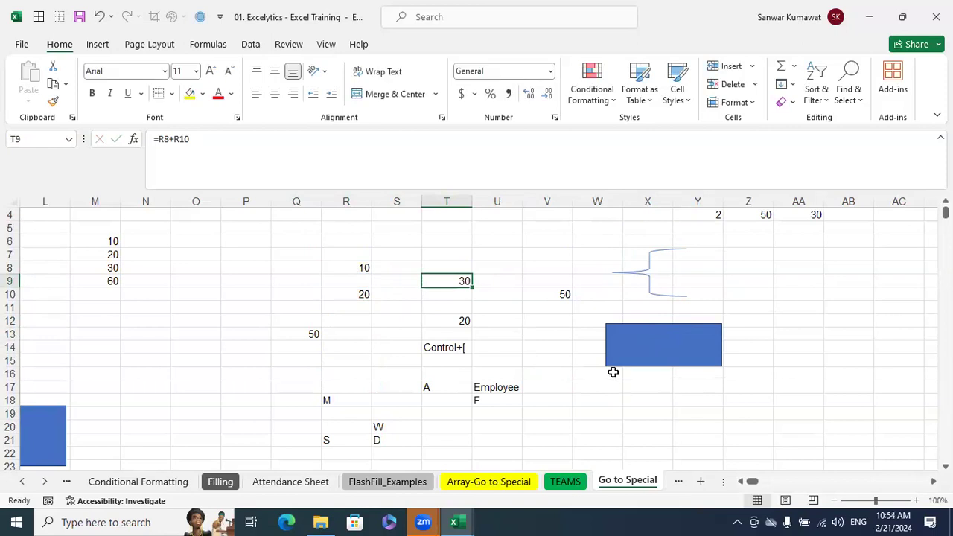
Step: Select the cell that depends on T9 using Go To Special's Dependents option with Direct only
click(860, 100)
click(877, 180)
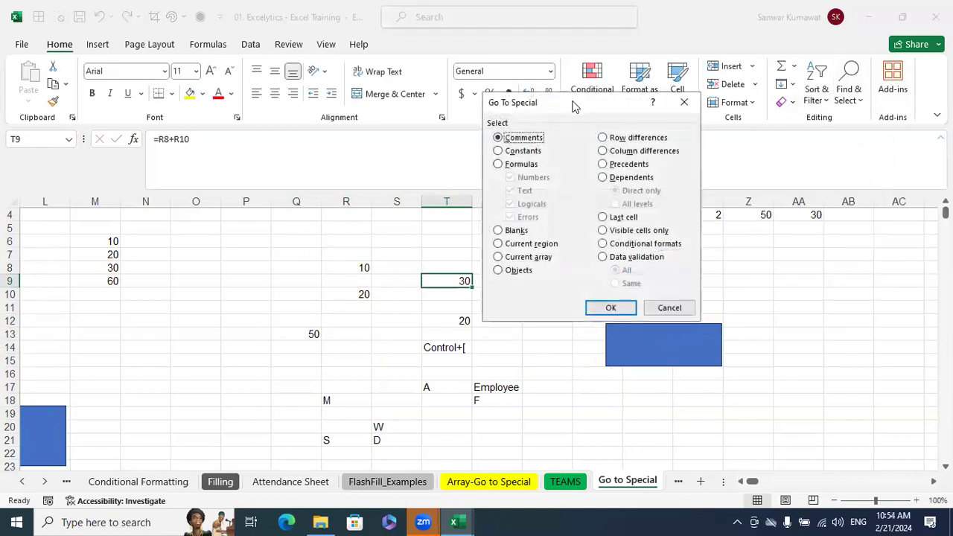
click(756, 205)
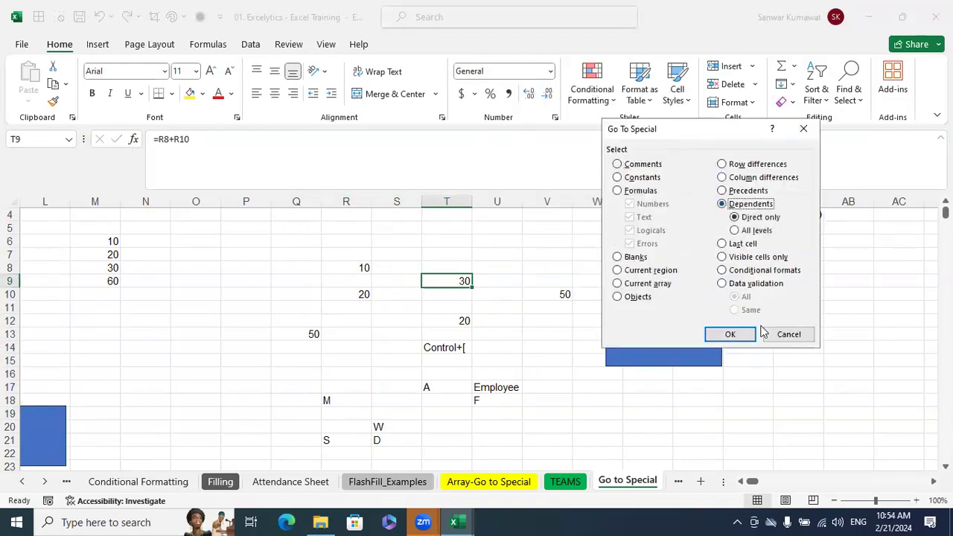
click(729, 334)
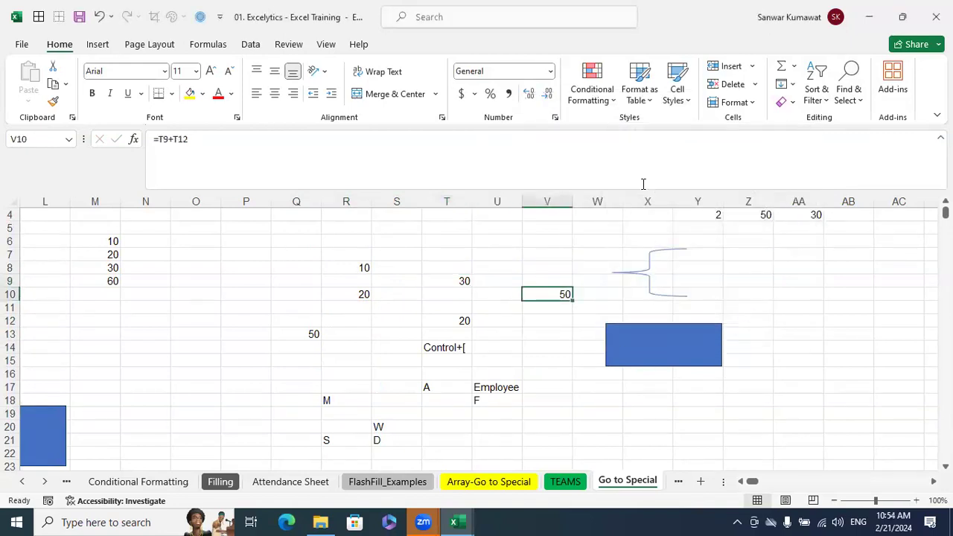
Step: Select the cells that the formula in T9 refers to, using Go To Special's Precedents option with Direct only
click(456, 289)
click(455, 286)
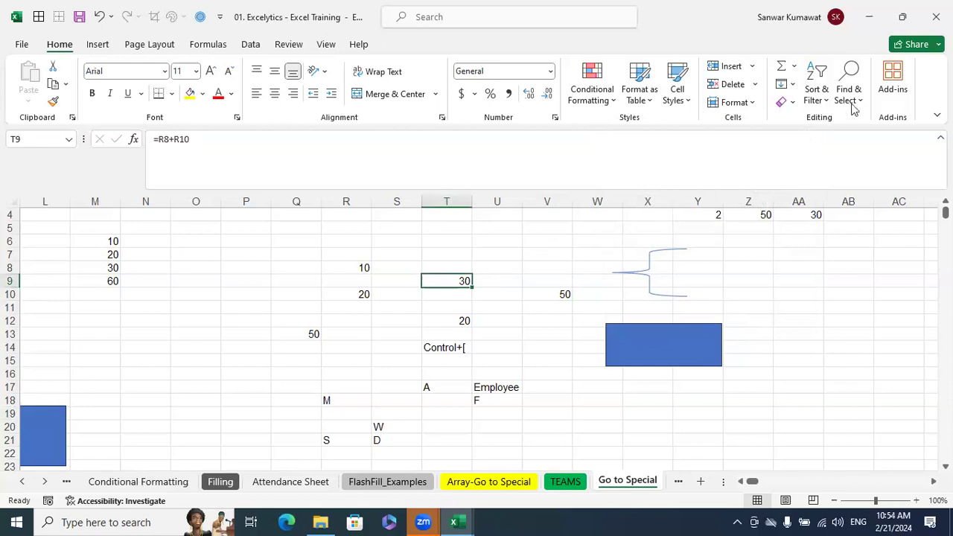
click(816, 90)
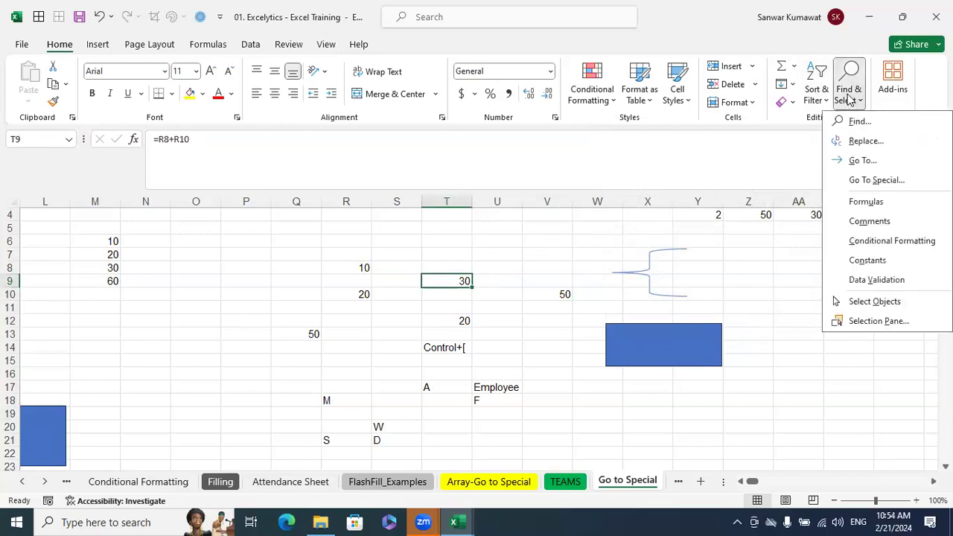
click(871, 180)
click(758, 192)
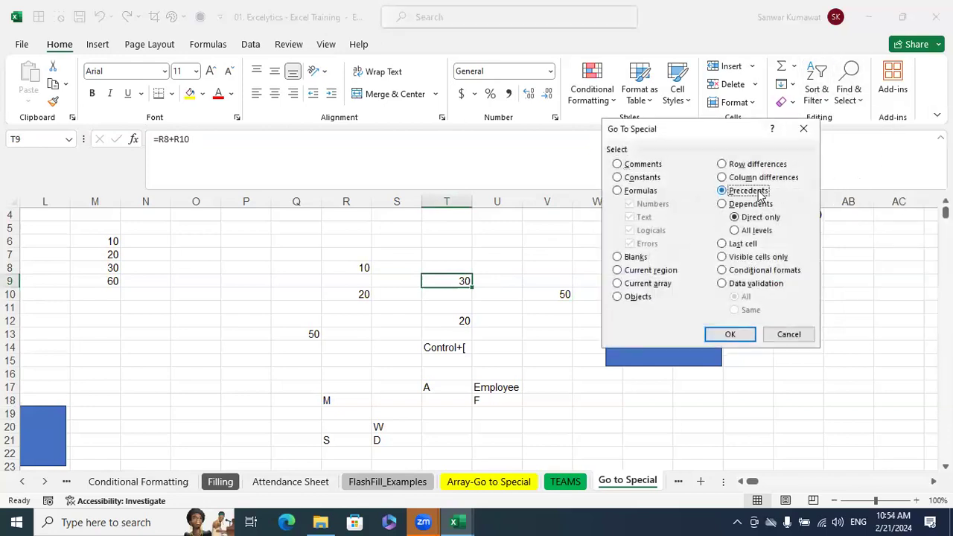
click(730, 335)
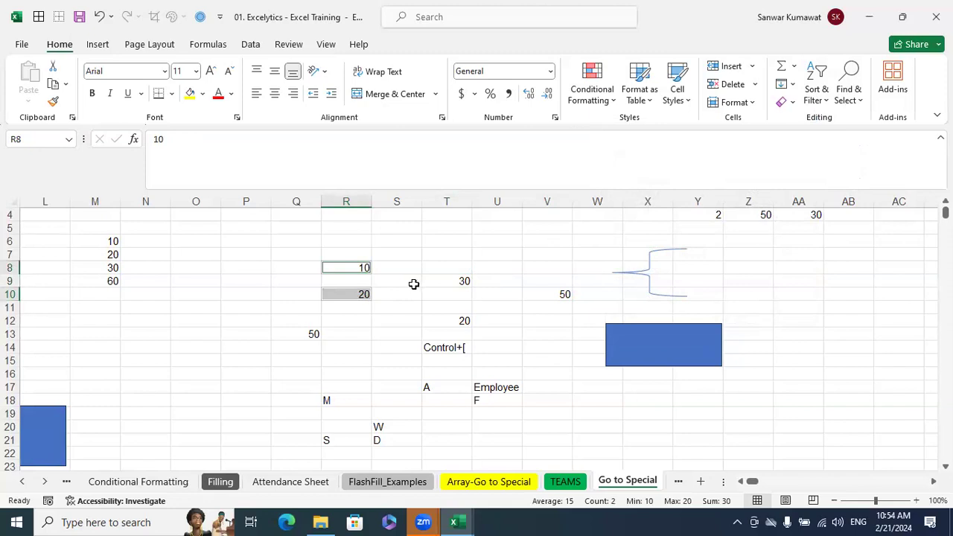
Step: Compare the input cells R8 and R10 with the formula cell T9 that uses them
click(352, 271)
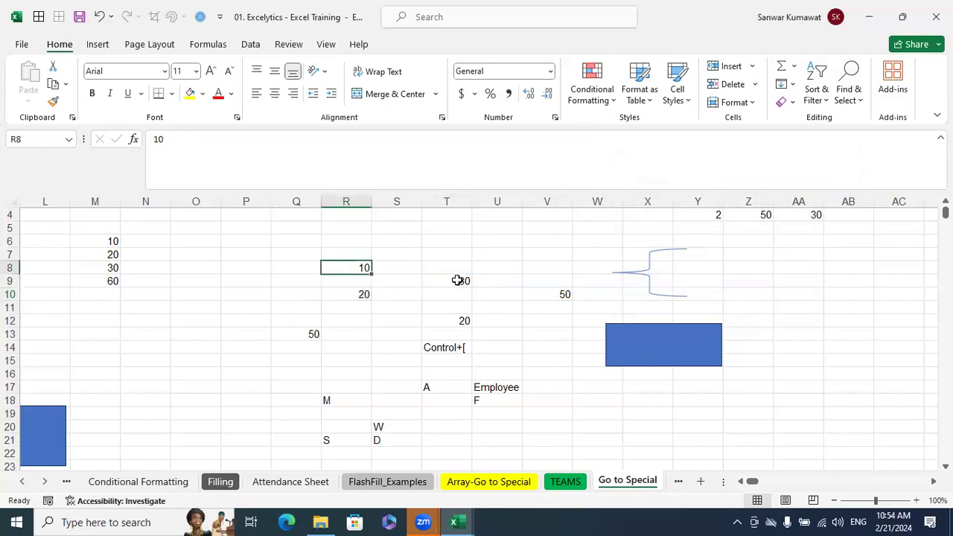
click(457, 280)
click(359, 298)
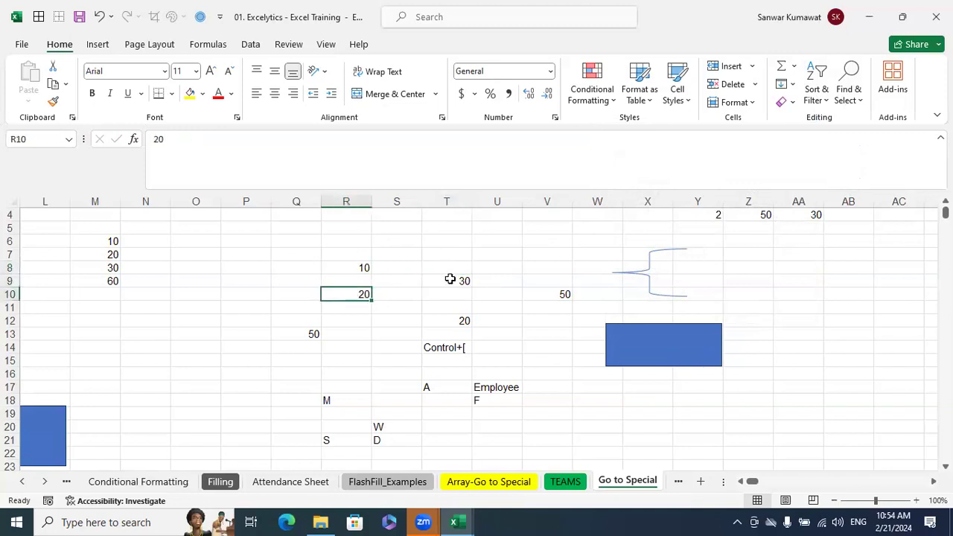
click(449, 280)
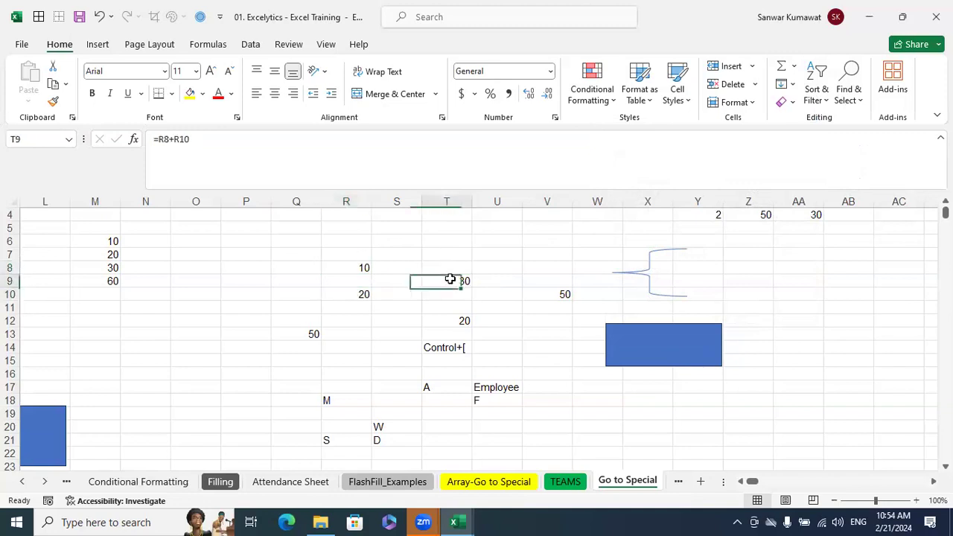
Step: Select the cell that depends on R8 using Go To Special's Dependents option with Direct only
click(363, 266)
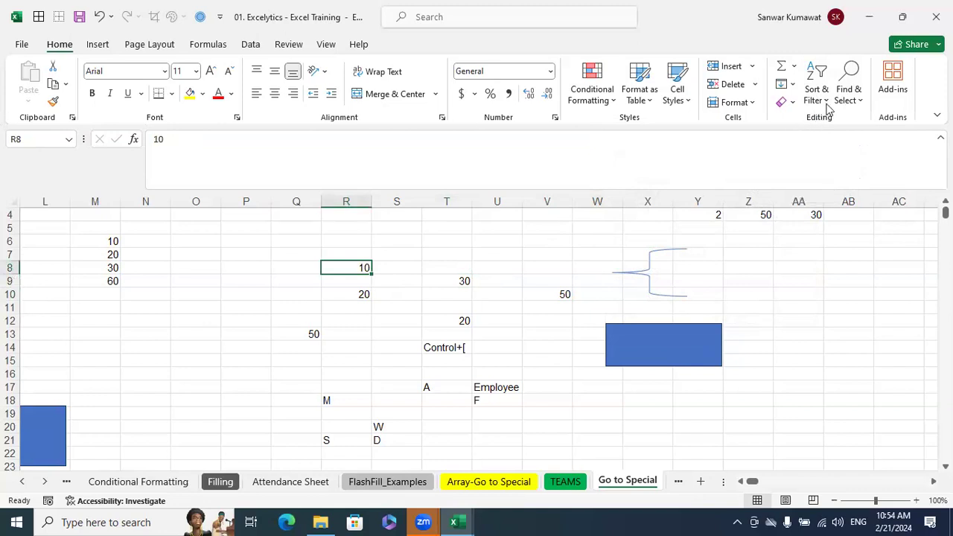
click(849, 88)
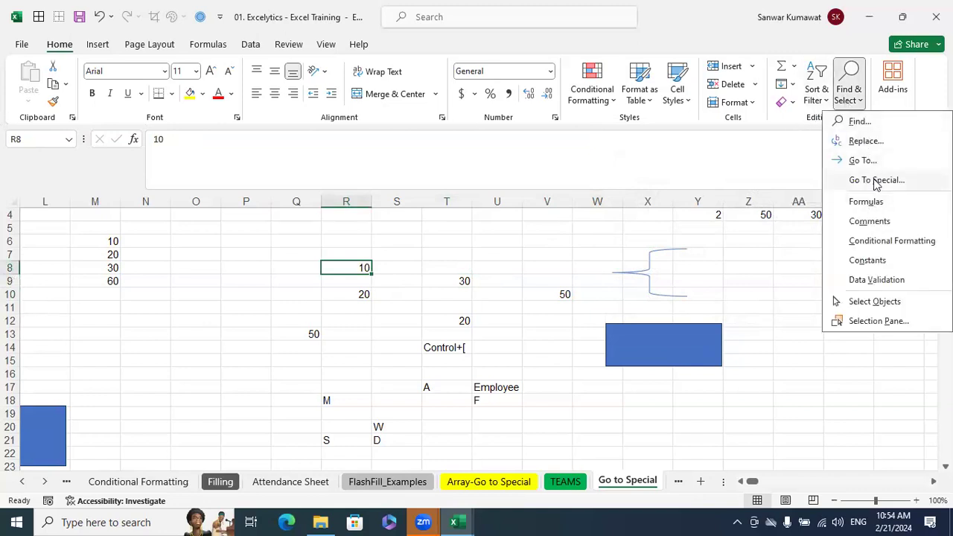
click(872, 181)
click(756, 204)
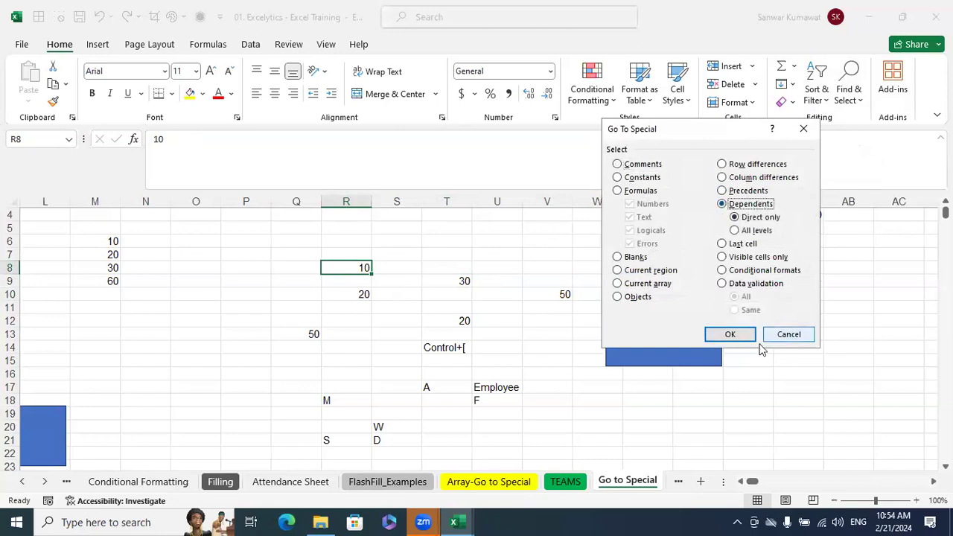
click(724, 333)
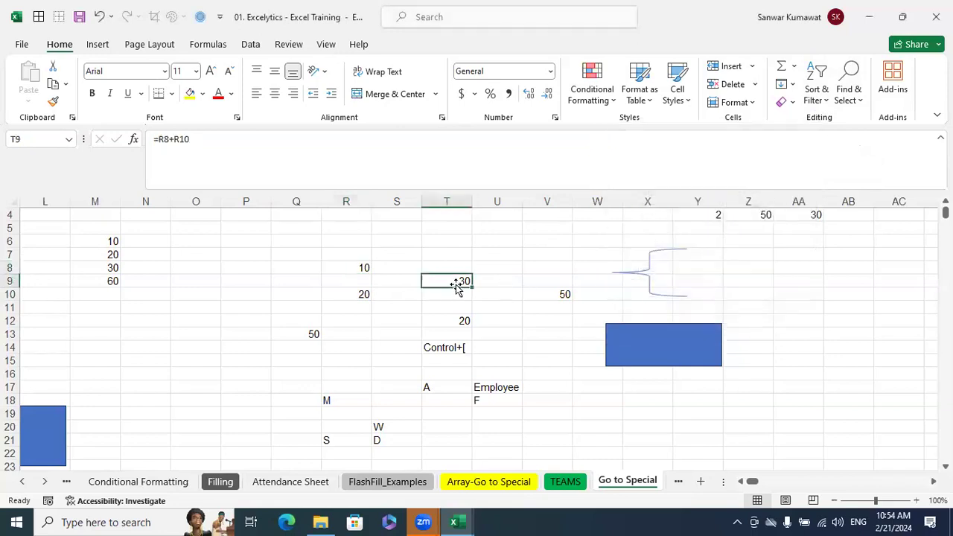
Step: Inspect which cells the formulas in V10 and T9 reference, leaving both formulas unedited
click(566, 293)
key(F2)
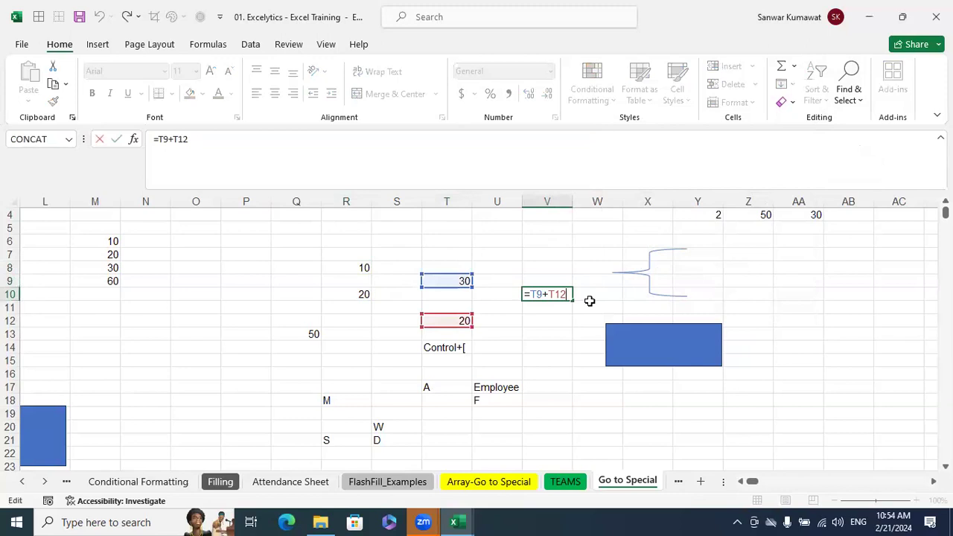
key(Escape)
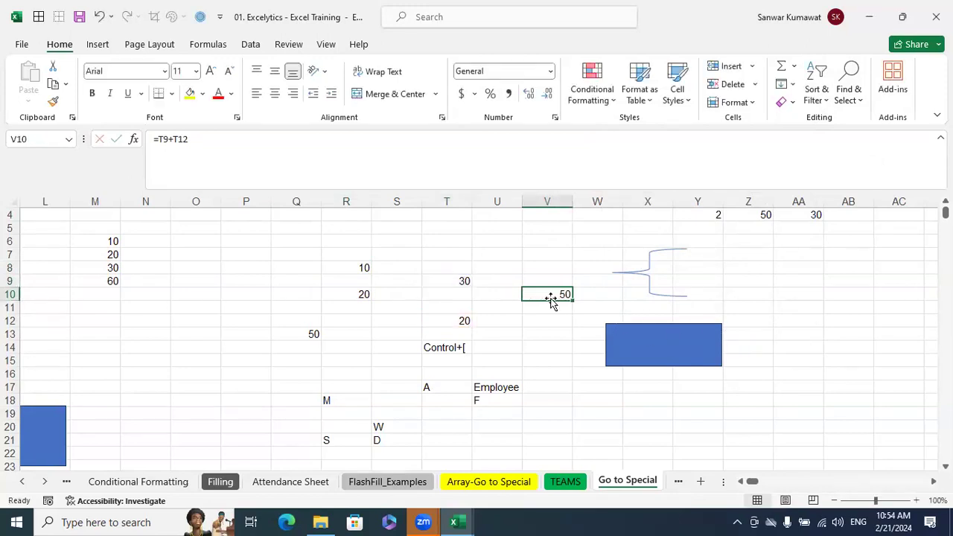
click(466, 281)
key(F2)
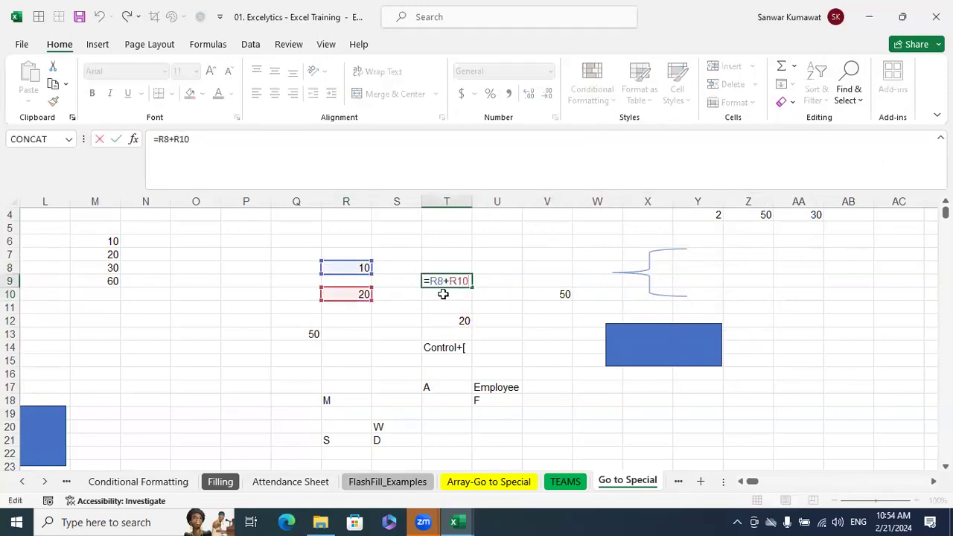
key(Escape)
Step: Select every precedent of V10 using Go To Special's Precedents option with All levels, and clear the selection
click(558, 295)
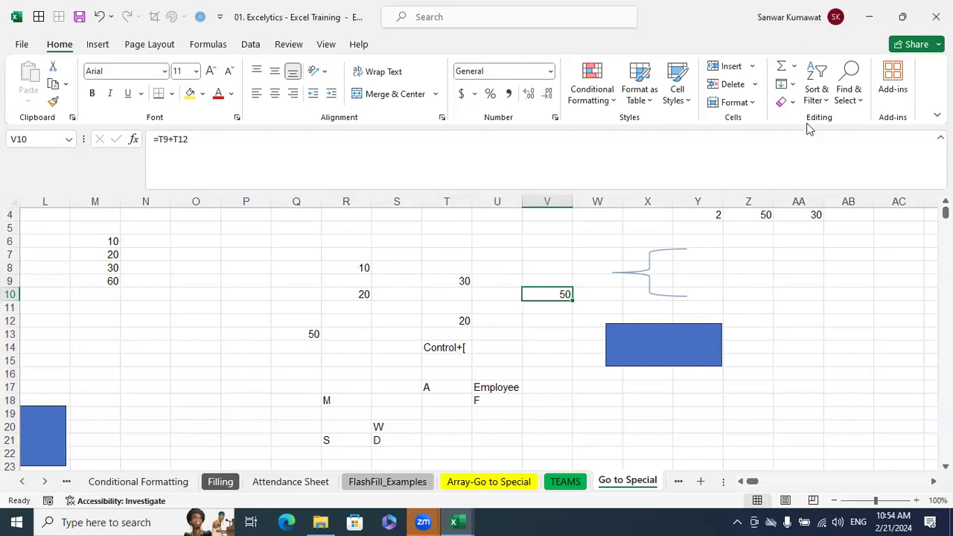
click(849, 97)
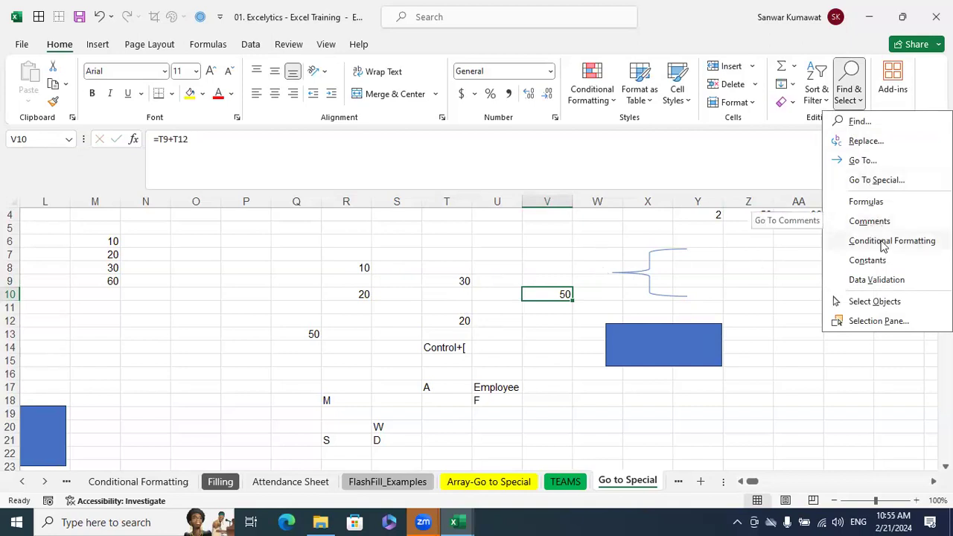
click(877, 180)
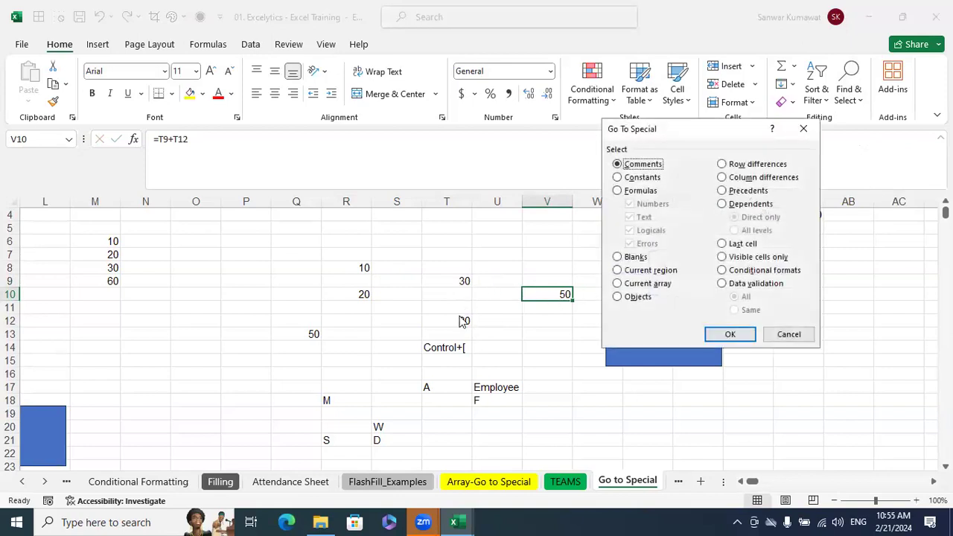
click(748, 191)
click(757, 230)
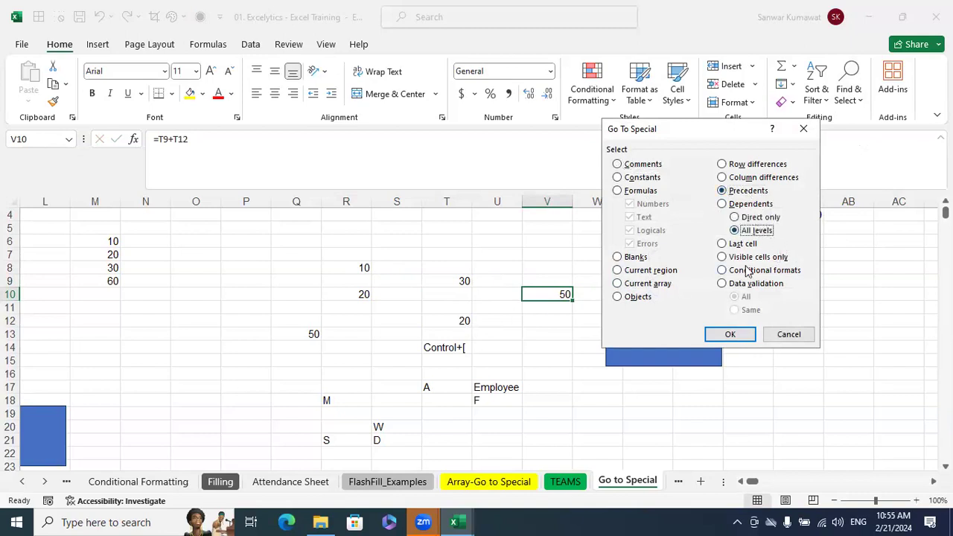
click(730, 334)
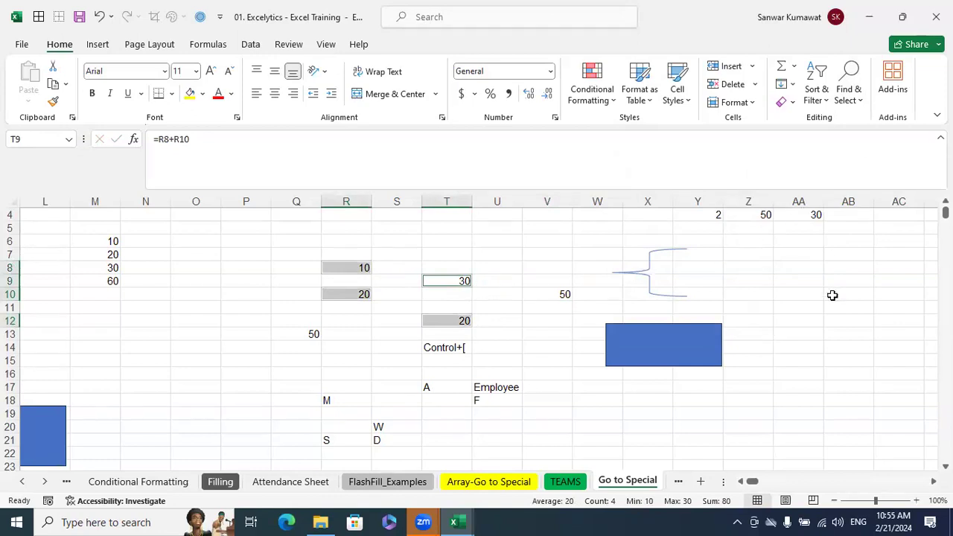
click(832, 295)
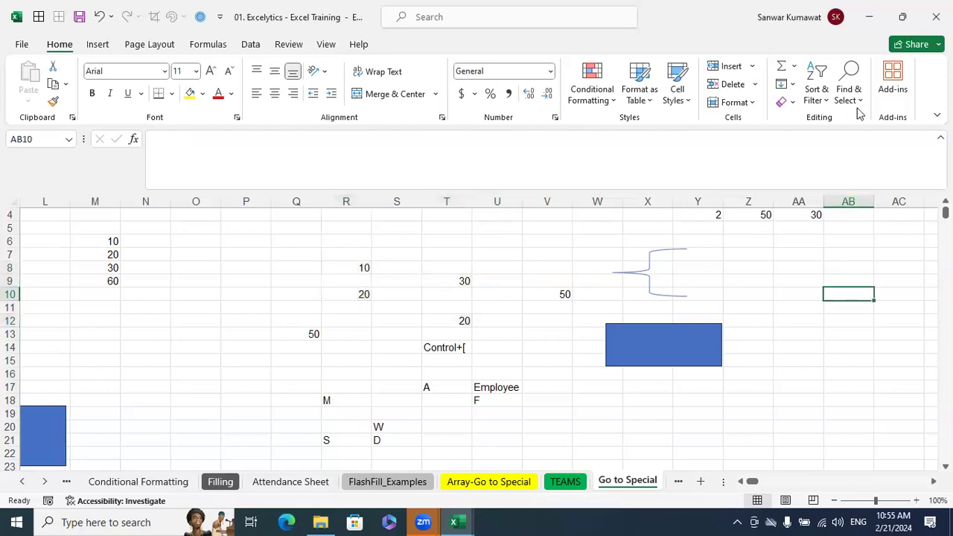
click(849, 93)
click(845, 292)
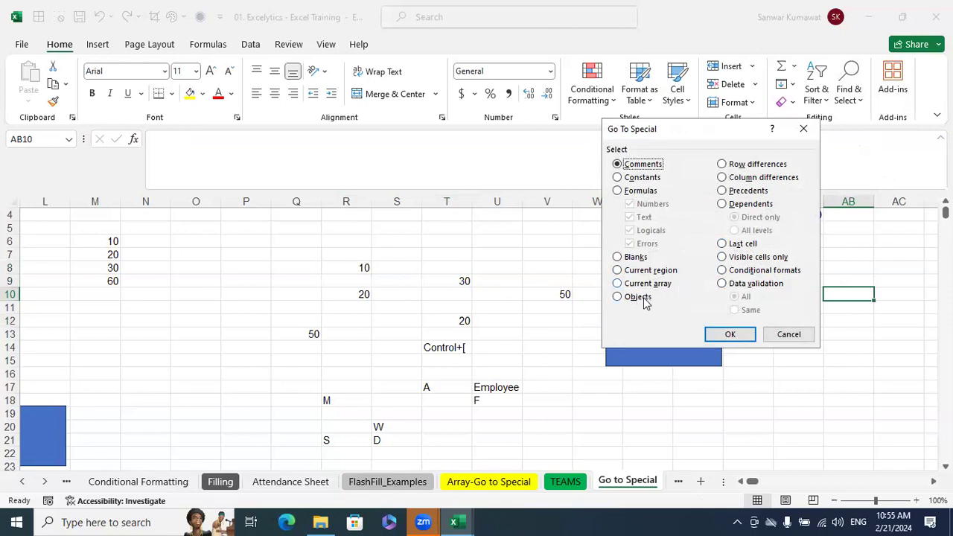
drag(792, 338, 679, 326)
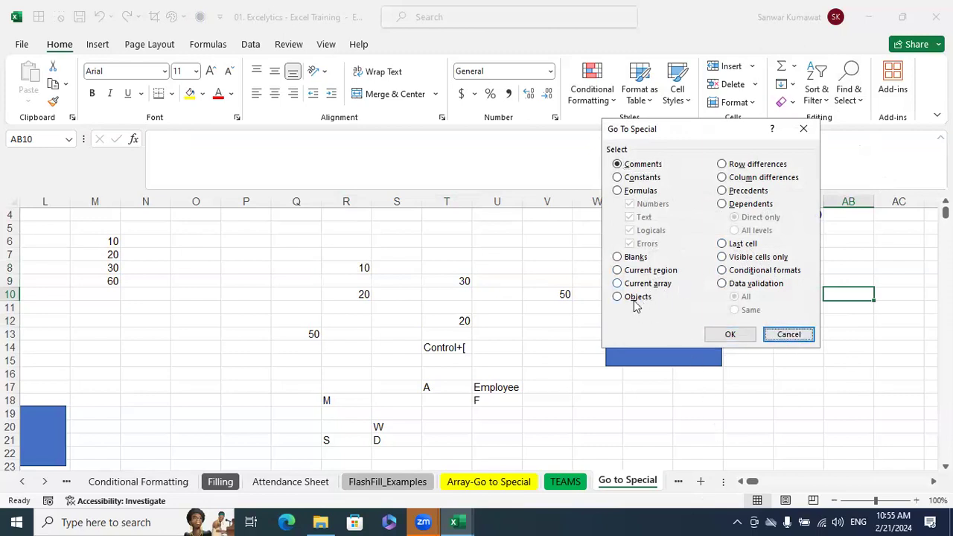
click(786, 334)
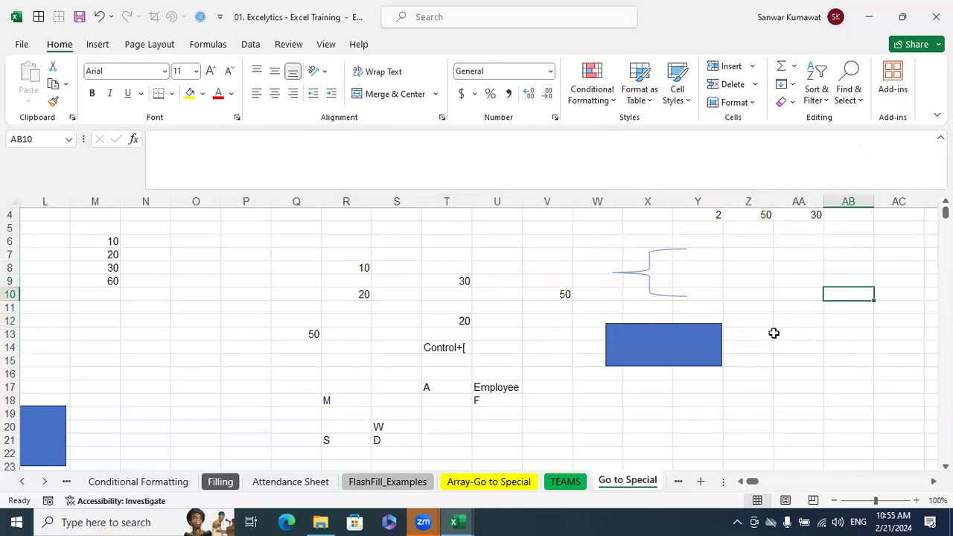
Step: Select the individual blue rectangles, and select every shape on the sheet at once with Go To Special's Objects option
click(676, 342)
click(42, 422)
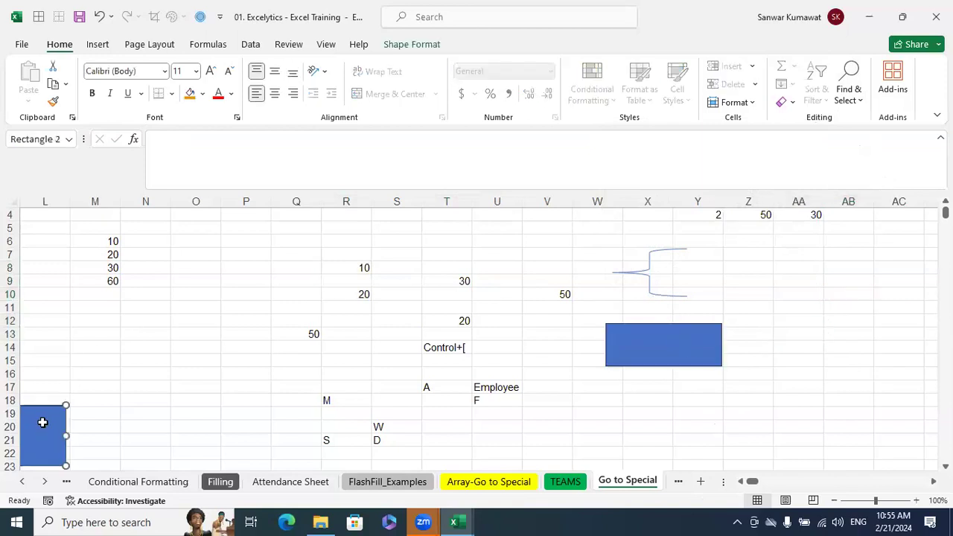
click(665, 352)
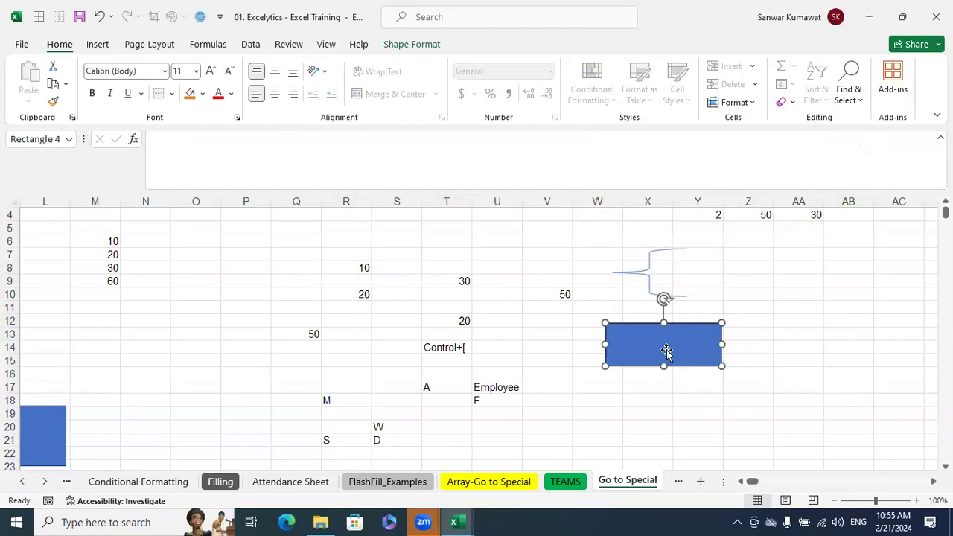
click(852, 101)
click(870, 181)
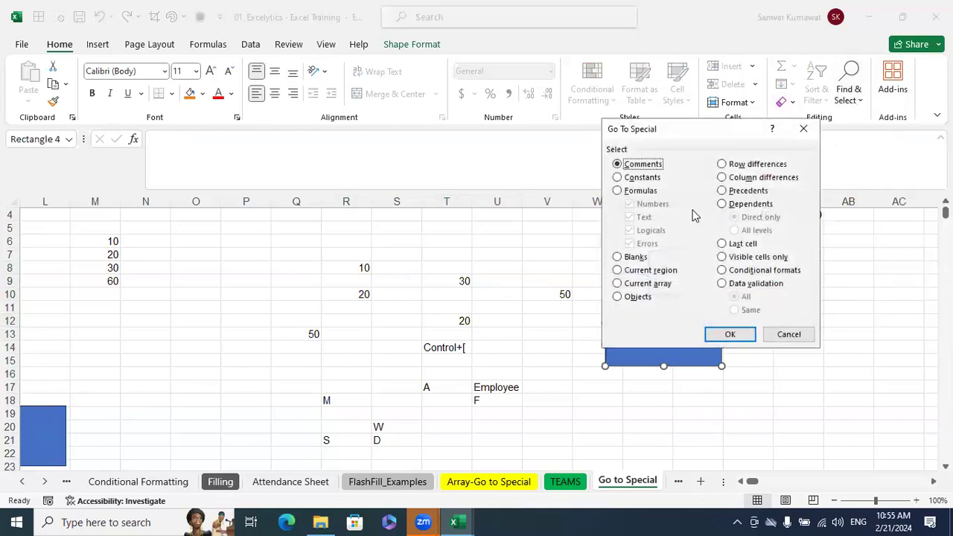
click(635, 296)
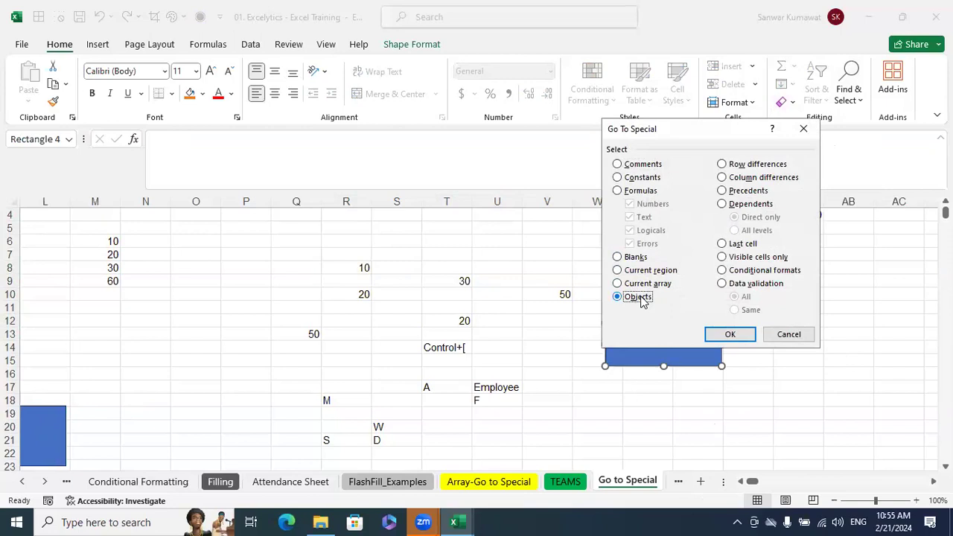
click(739, 336)
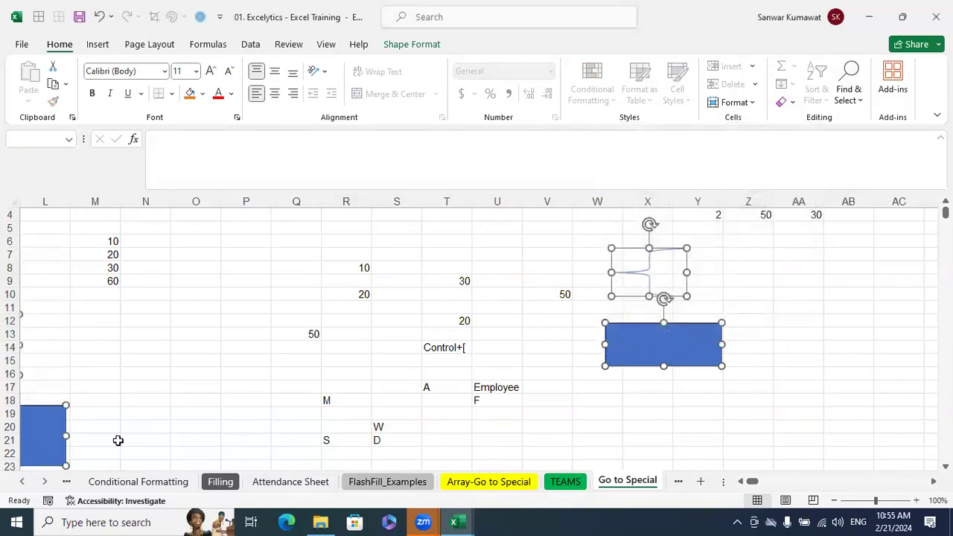
Step: Delete all the selected shapes, undo the deletion, and deselect the shapes
key(Delete)
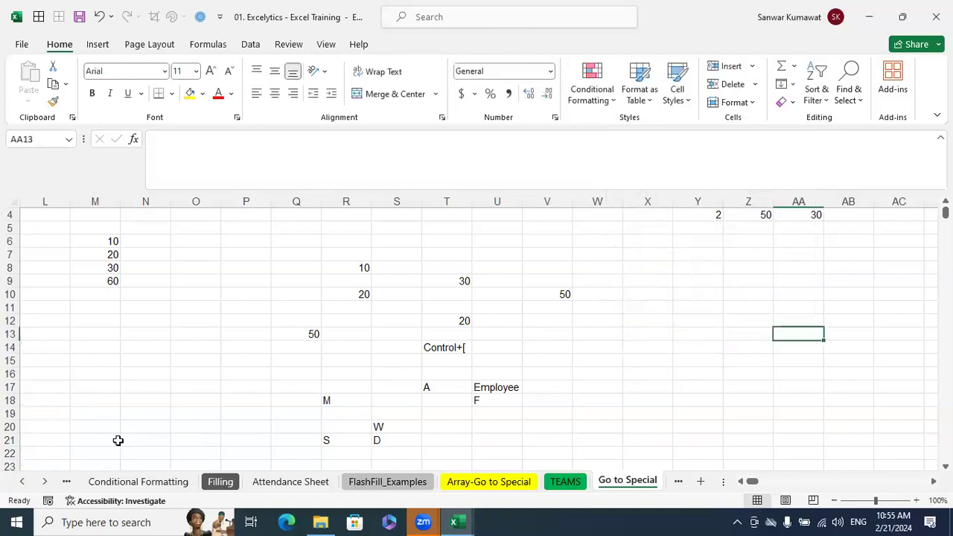
key(ctrl+z)
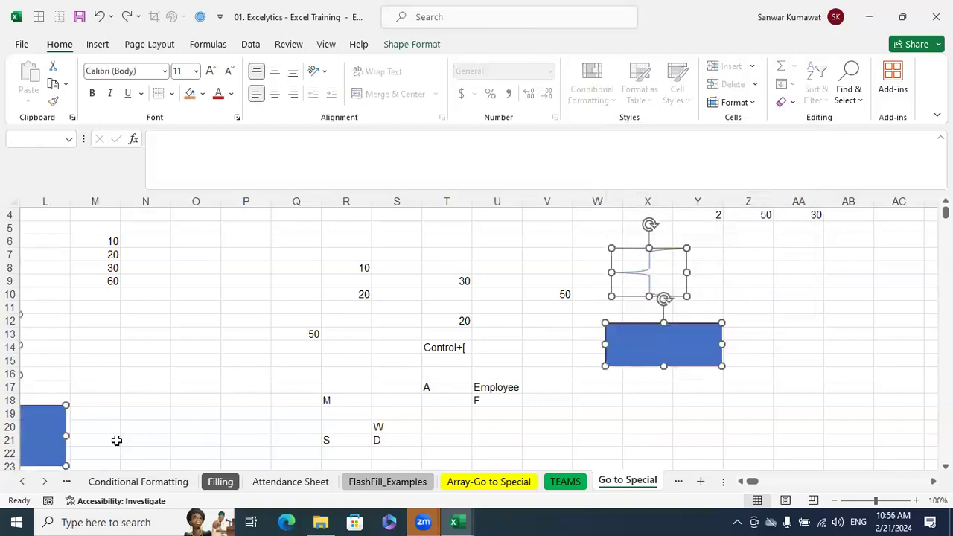
click(852, 239)
click(849, 89)
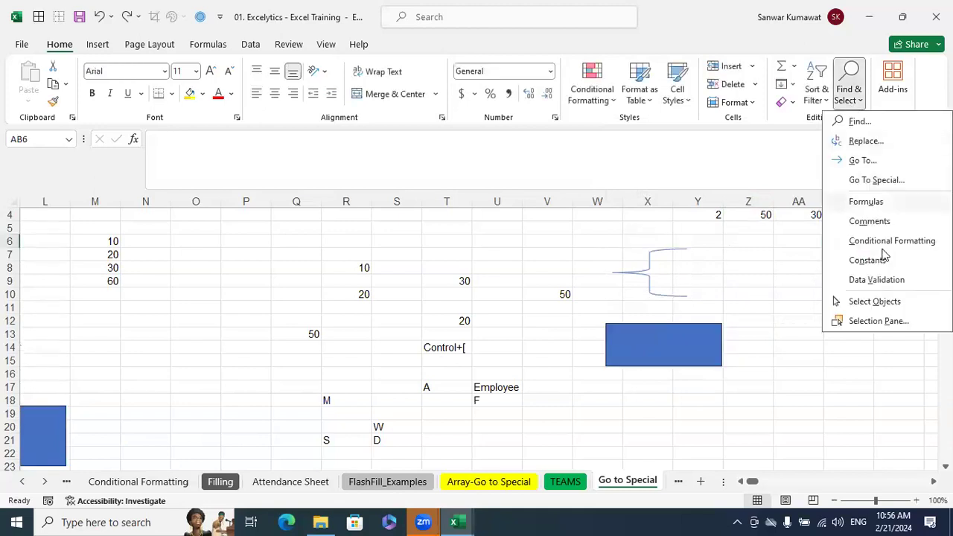
click(879, 180)
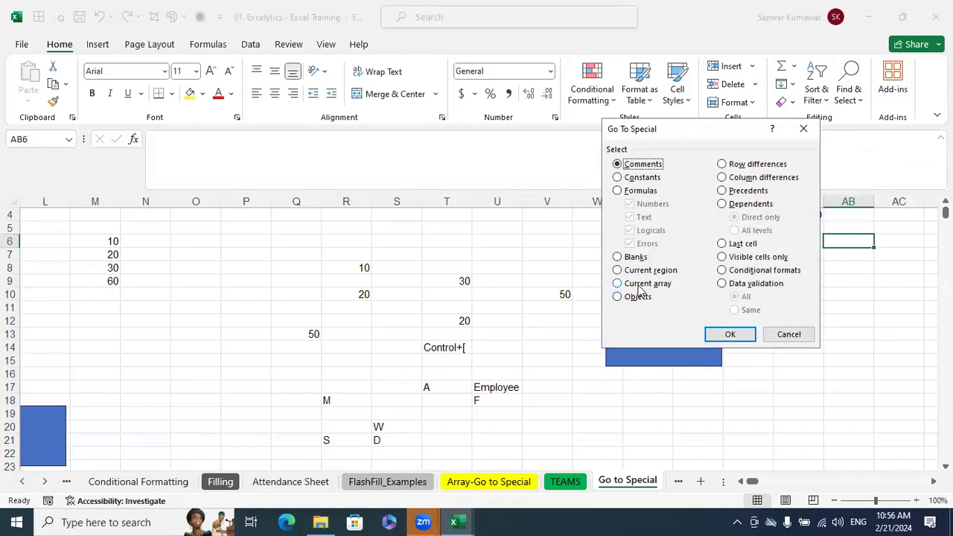
click(788, 335)
click(810, 360)
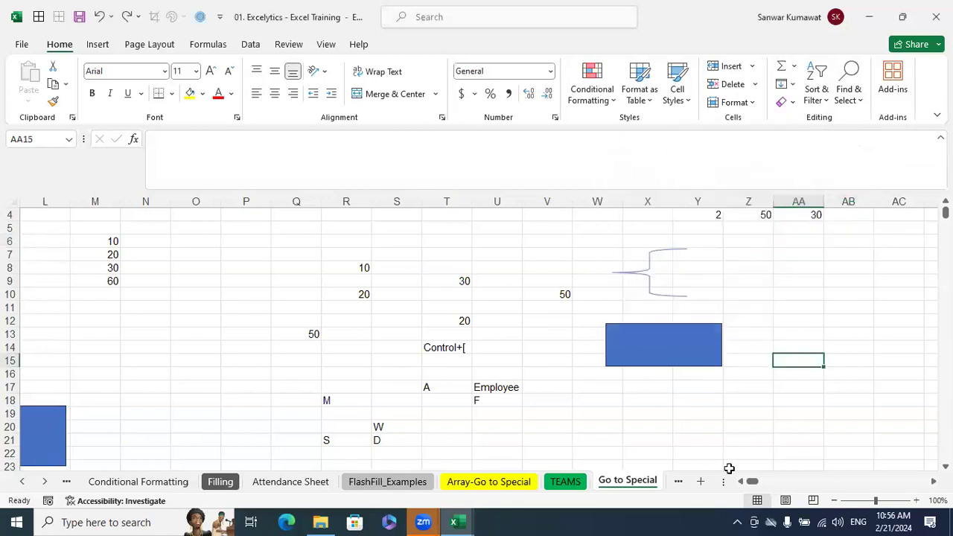
Step: On the Array-Go to Special sheet, clear the multiplication table's array formula range B20:H29
drag(749, 481, 664, 427)
scroll(664, 425, down, 5)
scroll(659, 403, up, 6)
click(484, 482)
scroll(717, 379, down, 8)
scroll(717, 379, up, 3)
drag(414, 390, 112, 267)
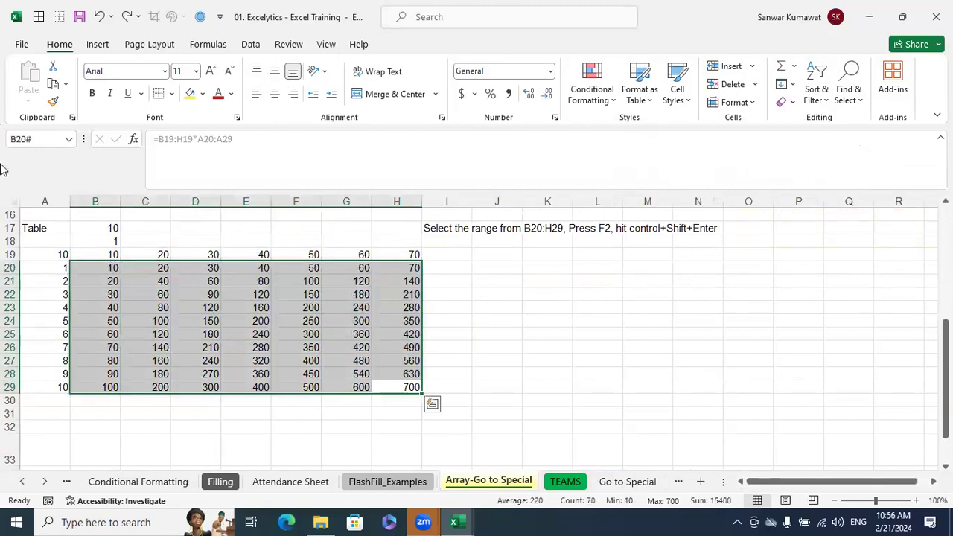
key(Delete)
click(341, 318)
drag(103, 269, 97, 350)
drag(151, 270, 148, 335)
drag(208, 267, 198, 335)
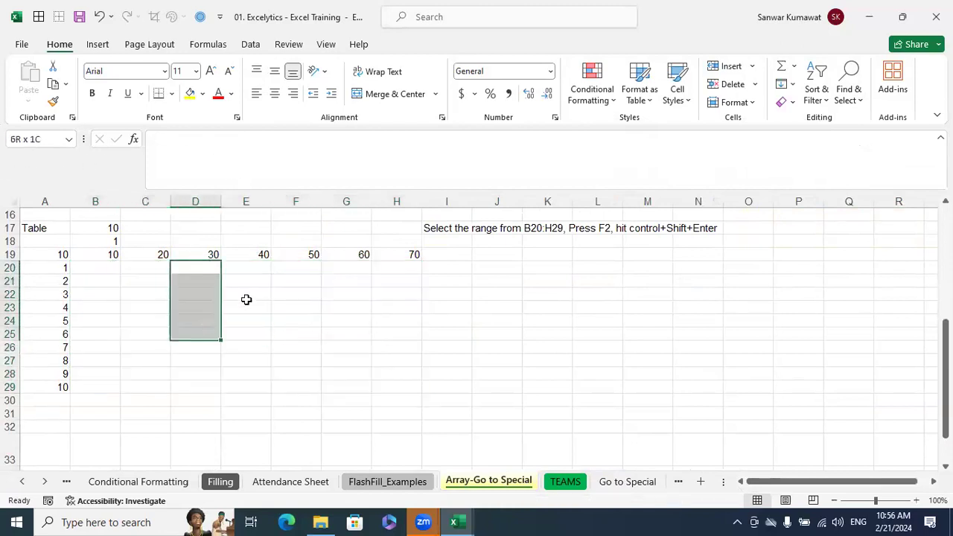
drag(246, 268, 247, 322)
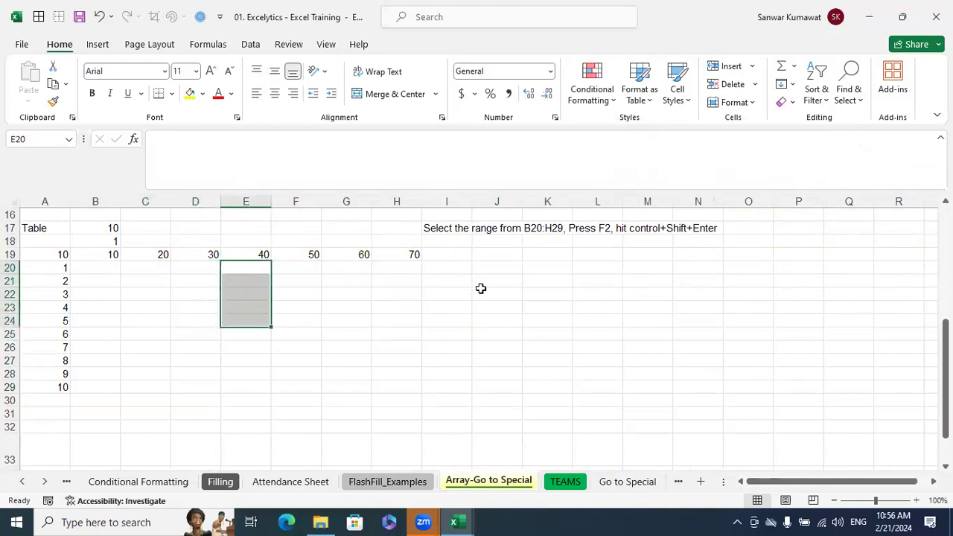
click(564, 363)
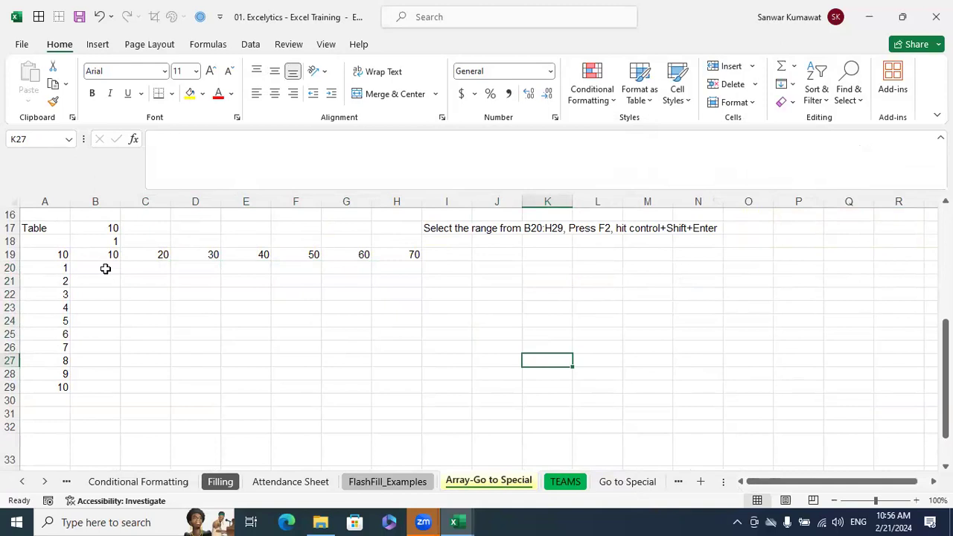
Step: Enter the formula =B19:H19*A20:A29 in B20 to fill the multiplication table
click(104, 267)
text(=)
drag(107, 258, 386, 252)
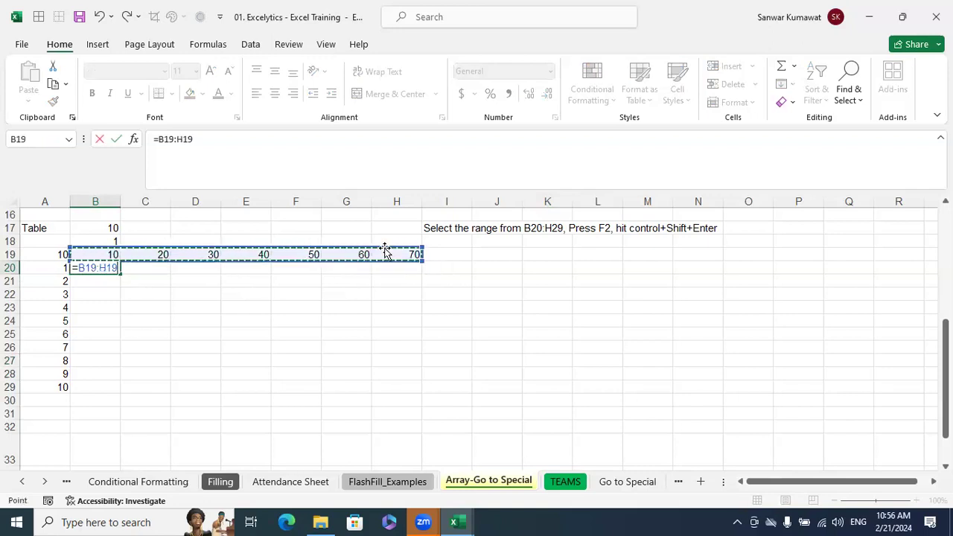
text(*)
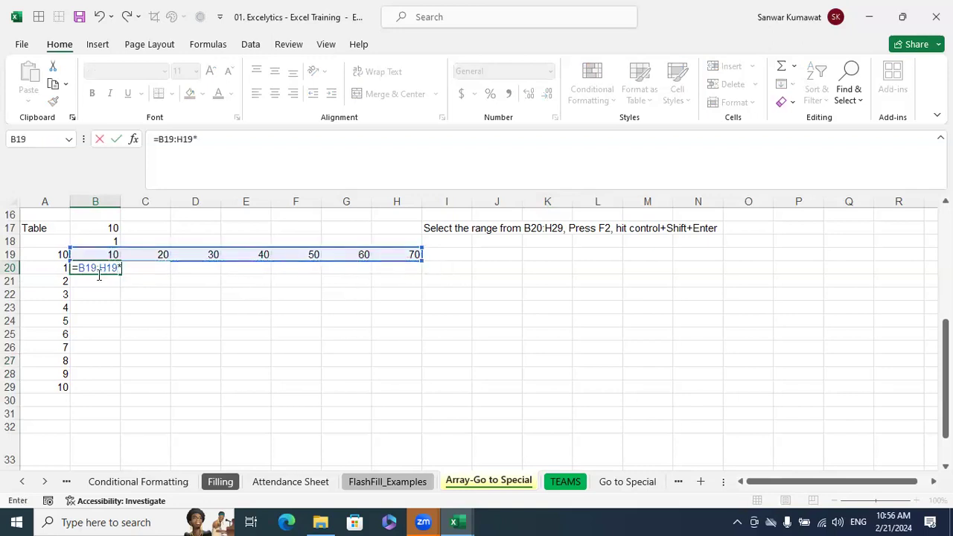
drag(60, 270, 64, 385)
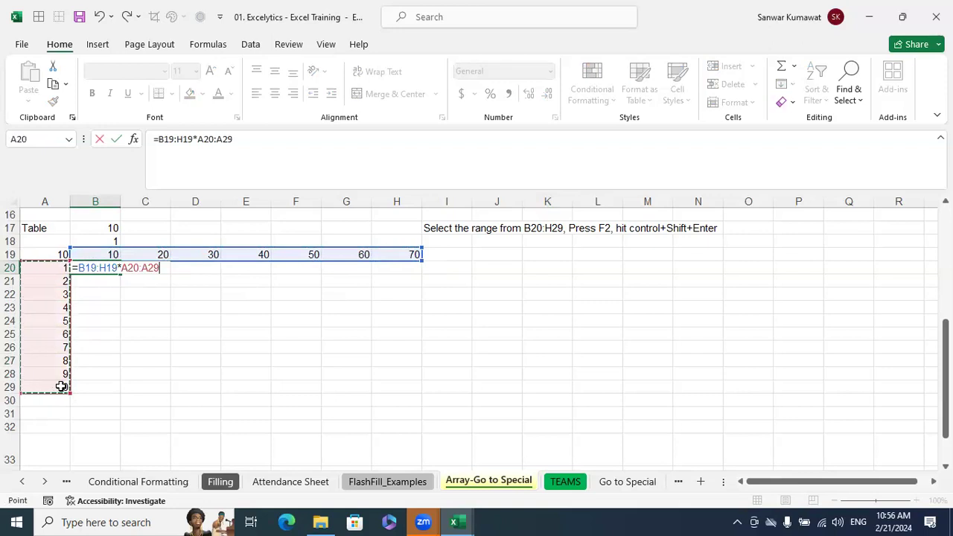
key(Return)
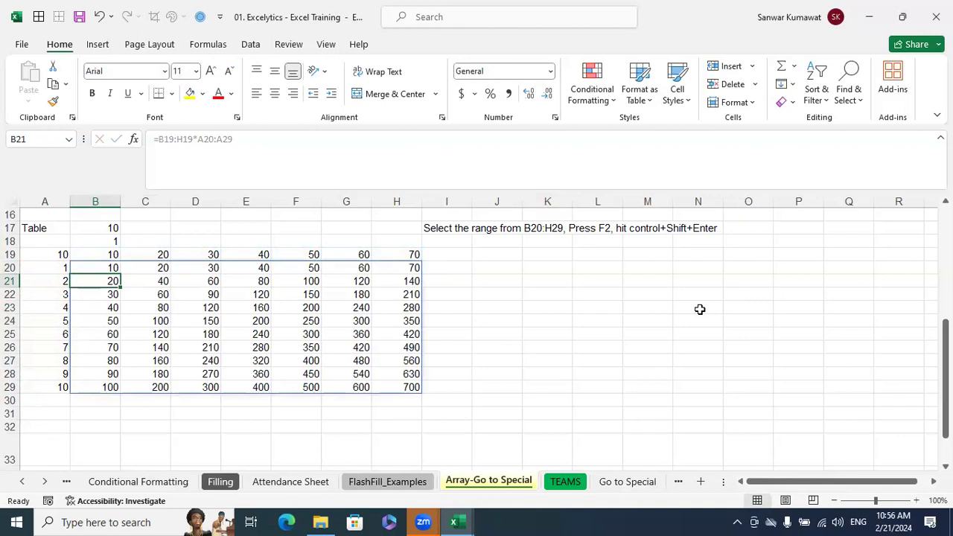
Step: Inspect the formulas in B20 and C23 of the multiplication table, then leave cell editing without changing them
click(101, 267)
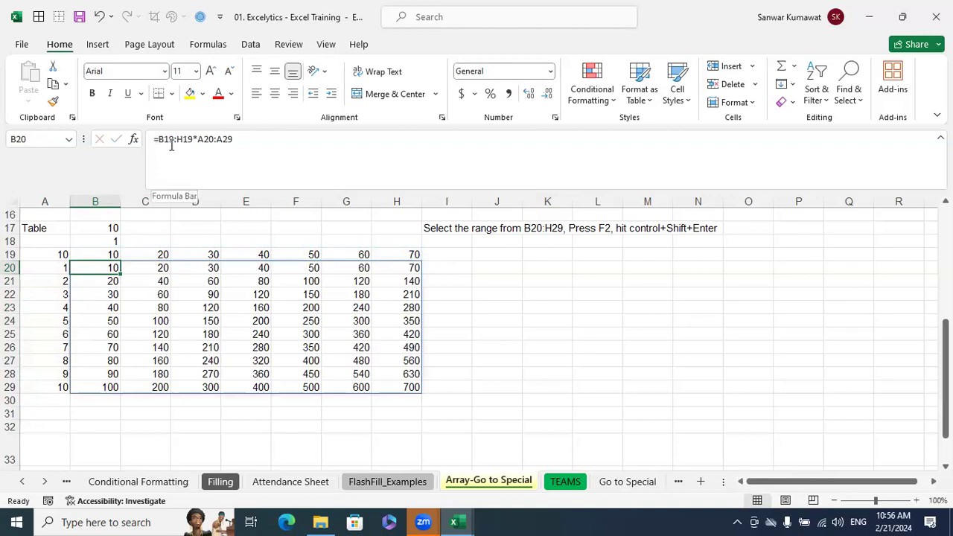
click(165, 308)
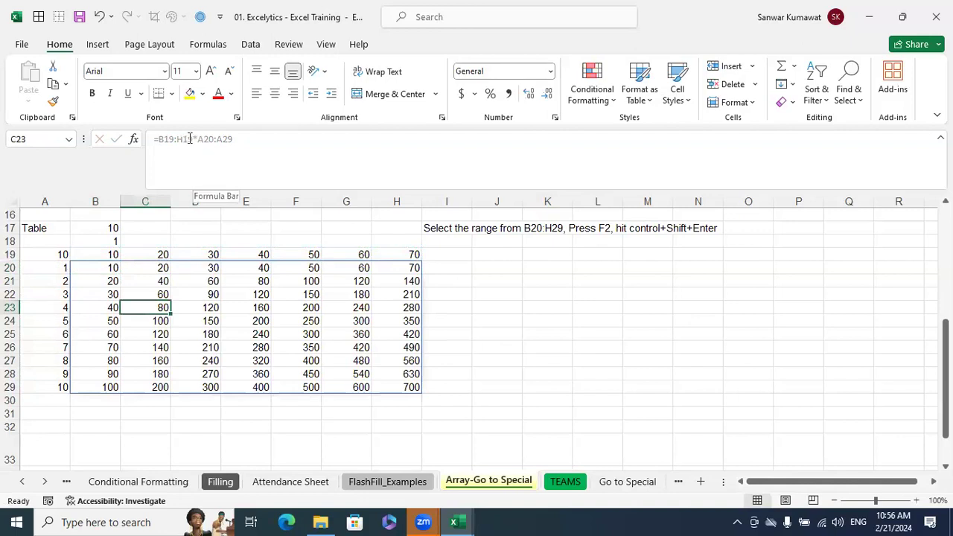
key(BackSpace)
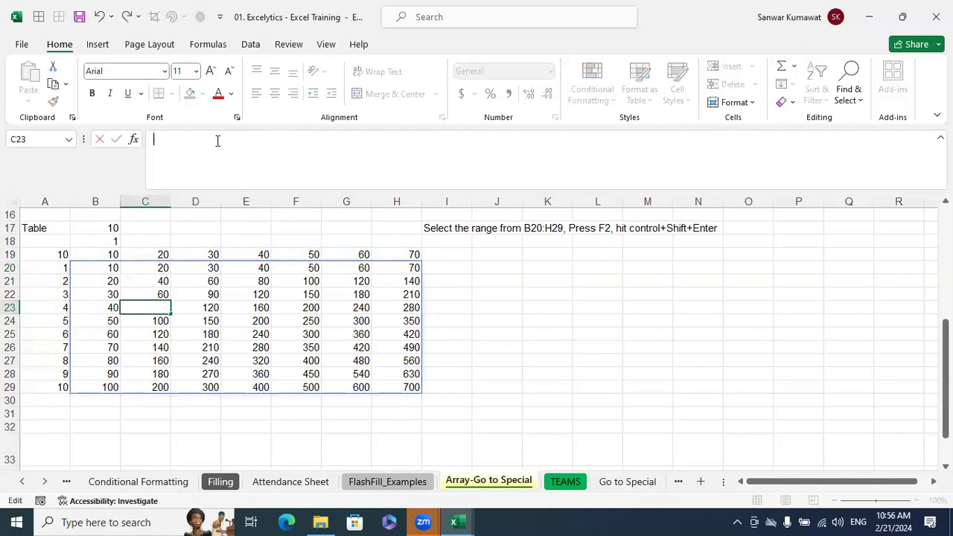
double_click(100, 268)
key(Escape)
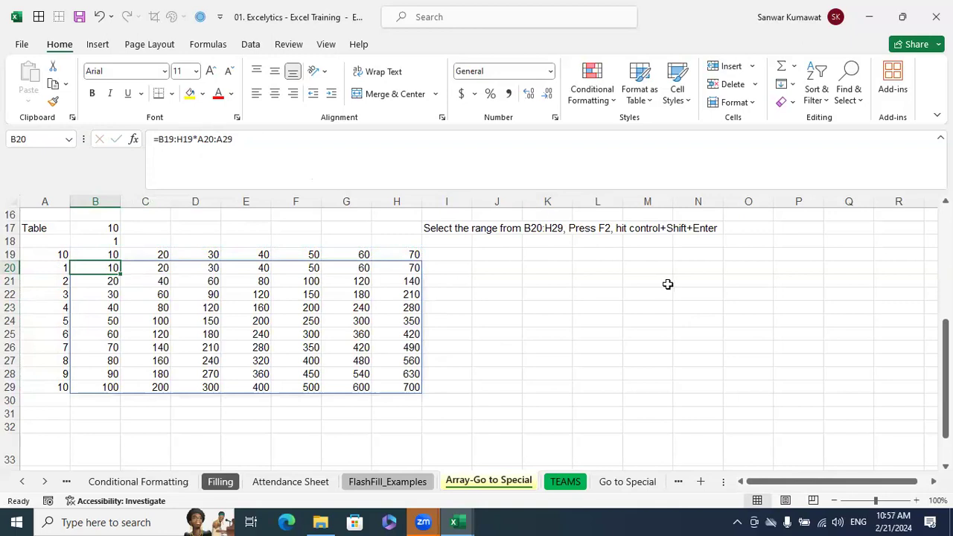
Step: Re-enter B20's formula as a legacy array formula covering B20:H29 and check it in F24
key(F2)
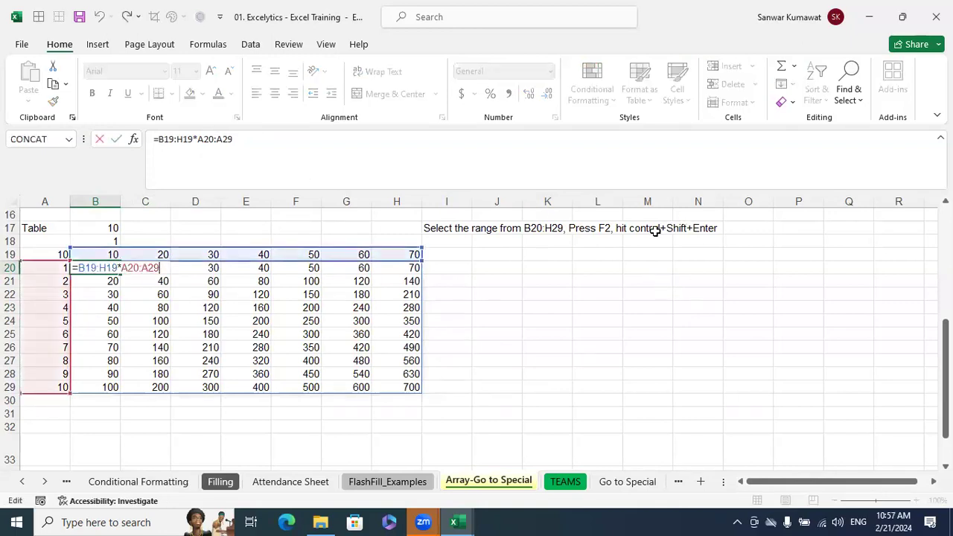
key(ctrl+shift+Return)
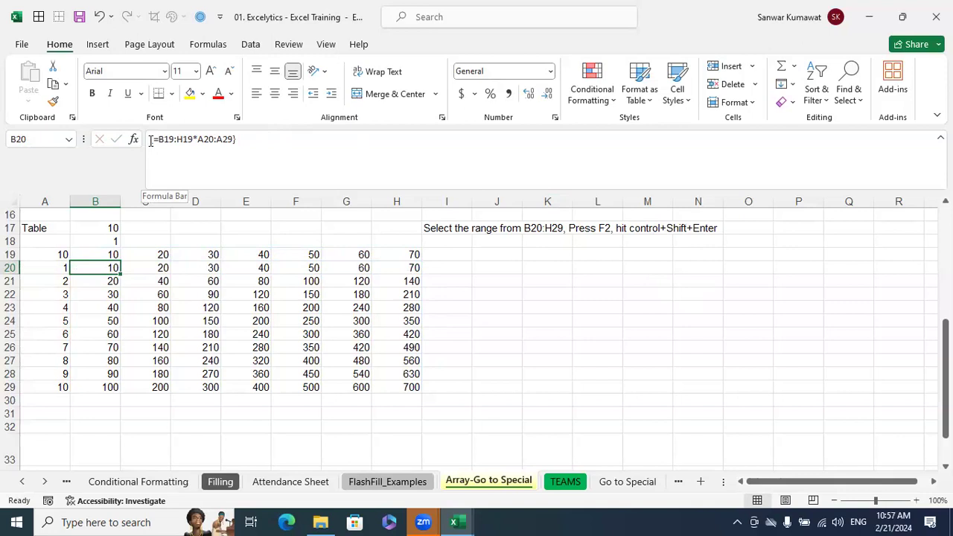
click(276, 323)
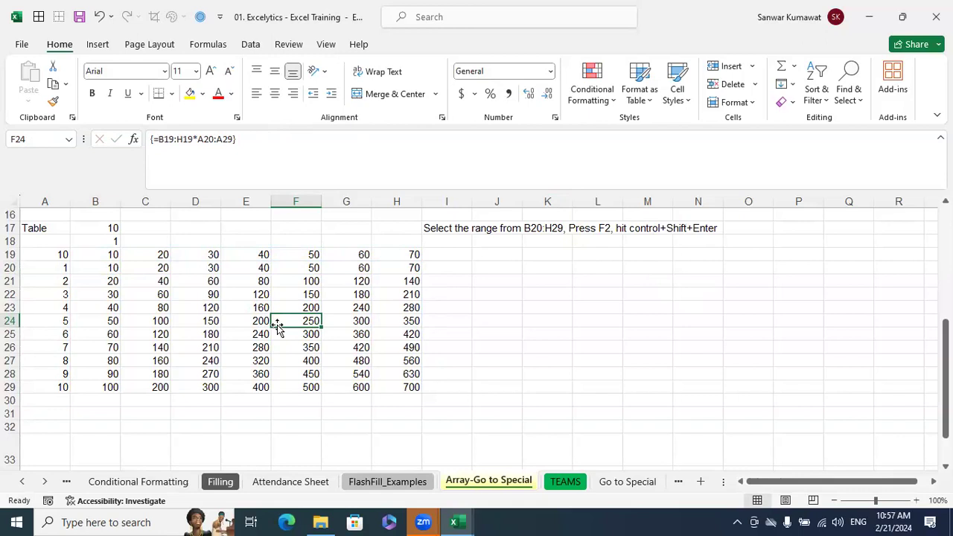
Step: Select B20:H29 manually, then select the same array from F27 using Go To Special's Current array option
drag(113, 268, 408, 381)
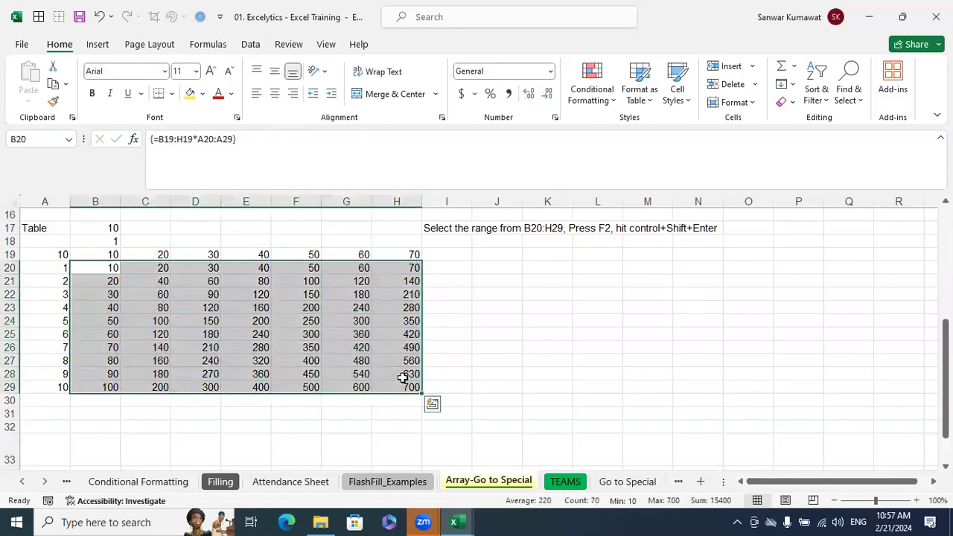
click(312, 361)
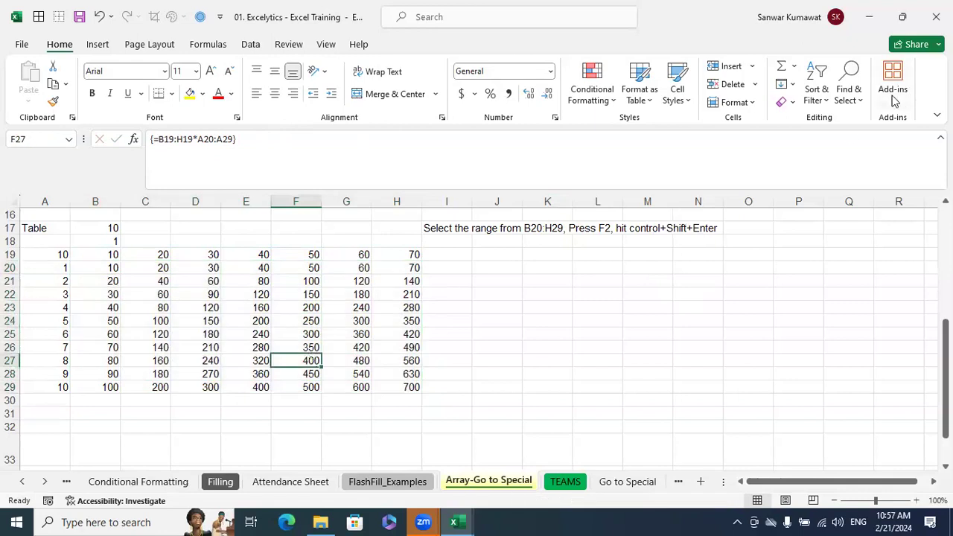
click(864, 102)
key(ctrl+g)
key(alt+s)
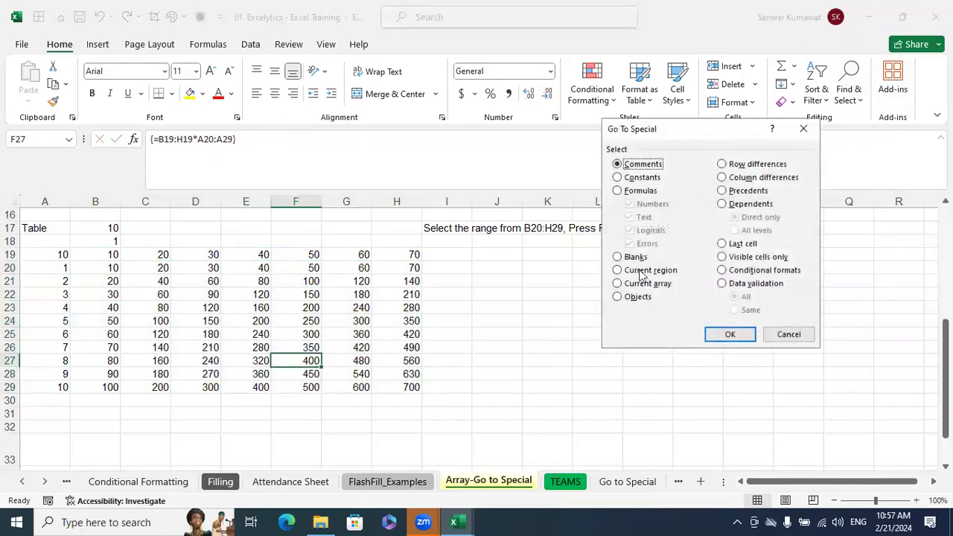
click(645, 284)
click(731, 336)
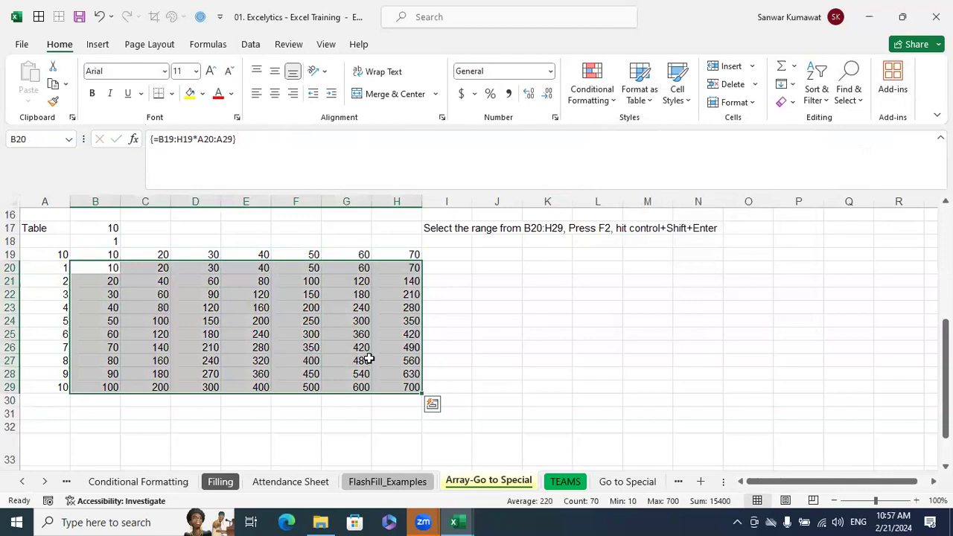
Step: Switch to the Book1 workbook and try Go To Special's Current array option from B6 on the Working sheet
click(456, 522)
click(449, 489)
click(470, 521)
click(535, 462)
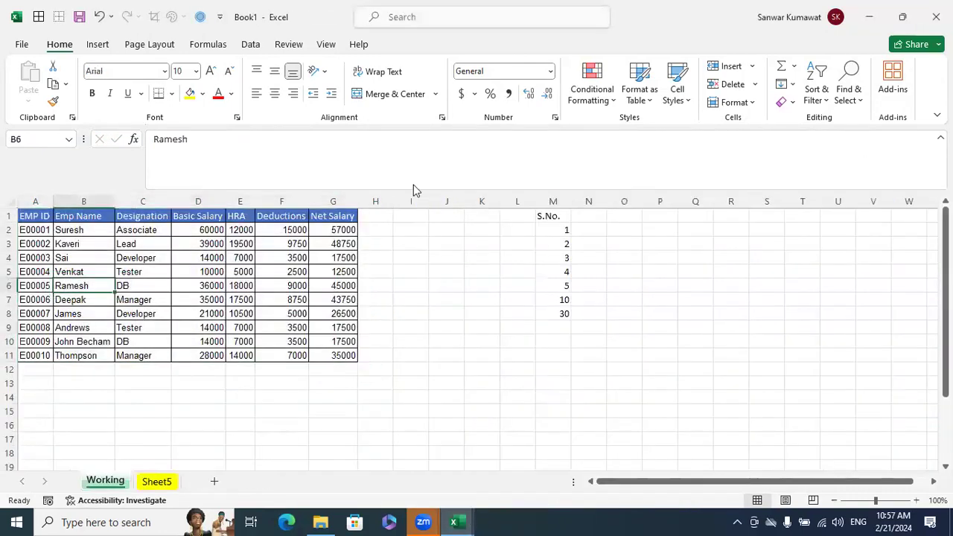
click(857, 95)
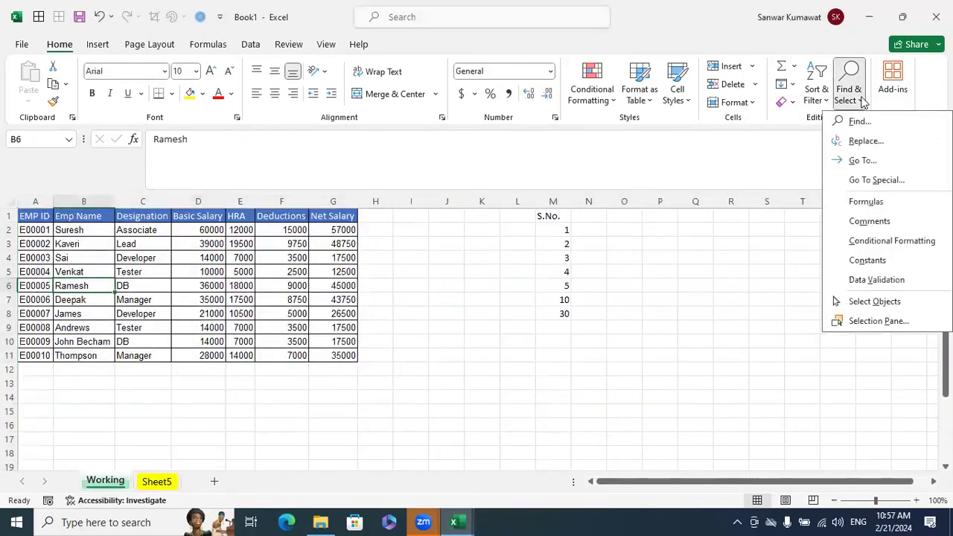
click(876, 180)
click(645, 284)
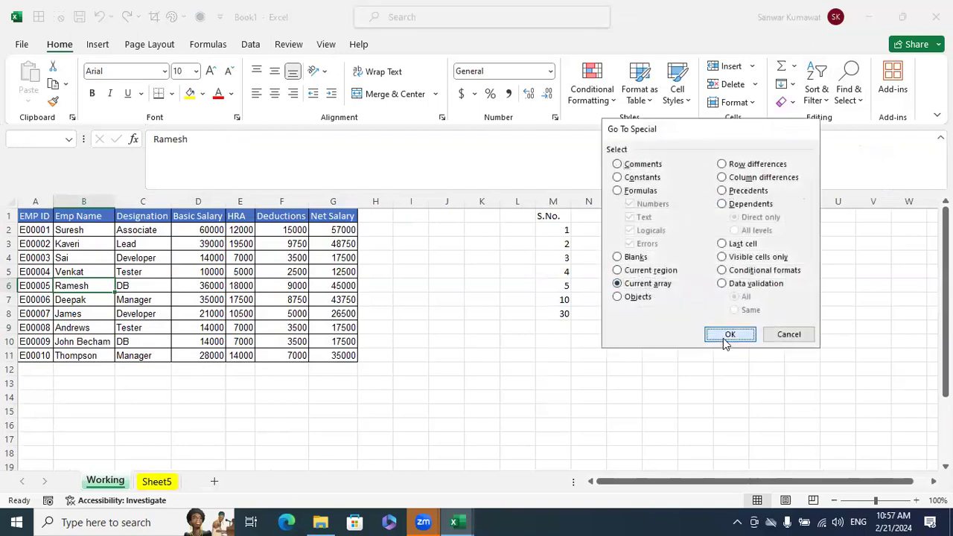
click(729, 336)
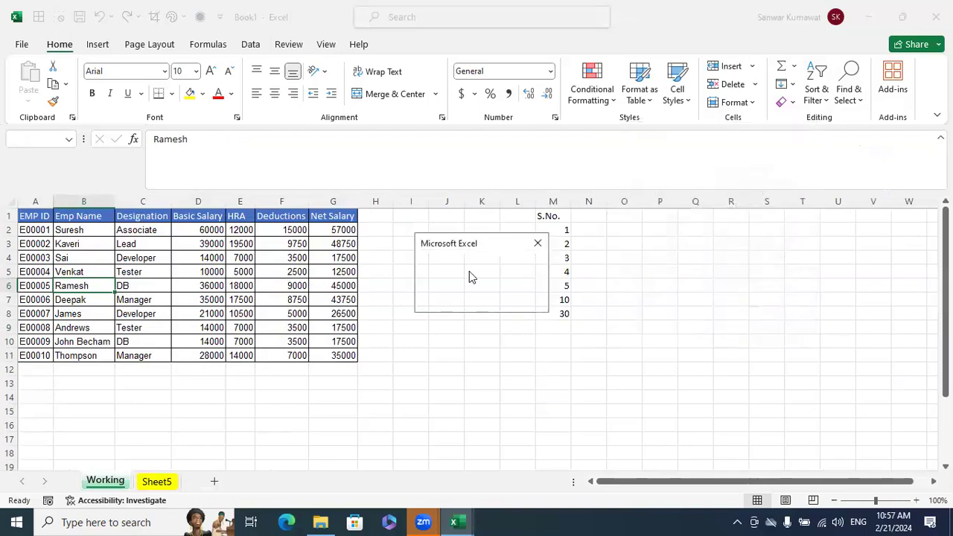
click(538, 243)
Step: Retry Go To Special's Current array option from B6 in the employee table
click(849, 95)
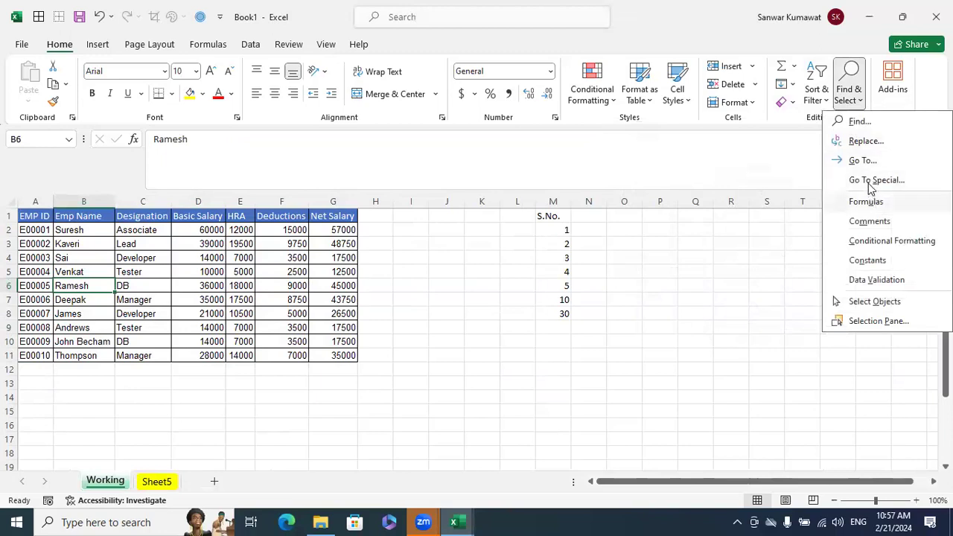
click(871, 181)
click(619, 284)
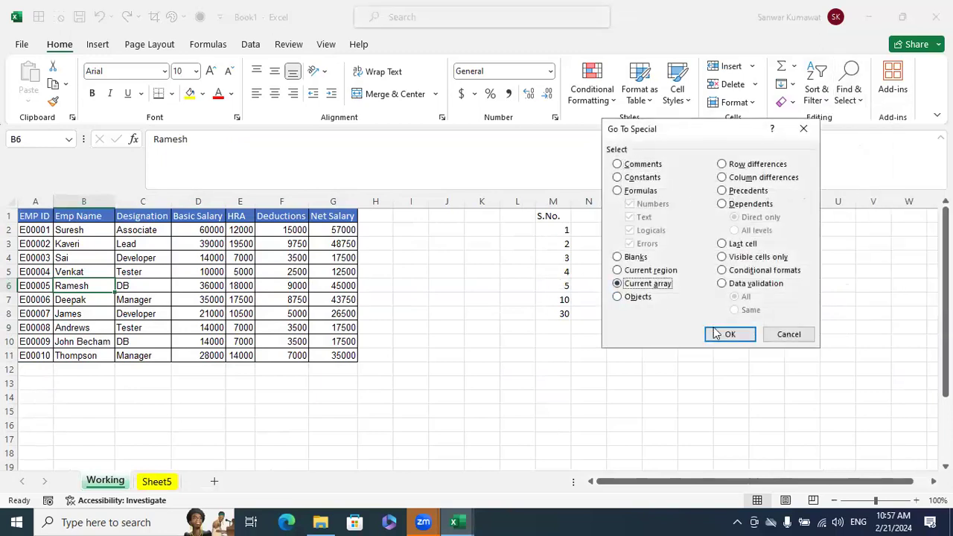
click(718, 333)
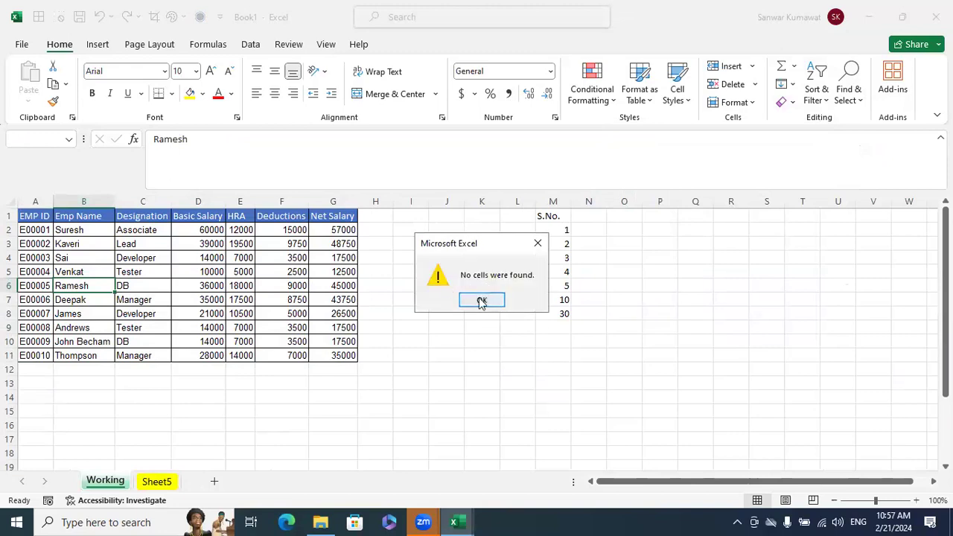
click(482, 301)
Step: Return to the Excelytics training workbook, select D23 in the multiplication table, and review the Go To Special options before cancelling
mouse_move(458, 519)
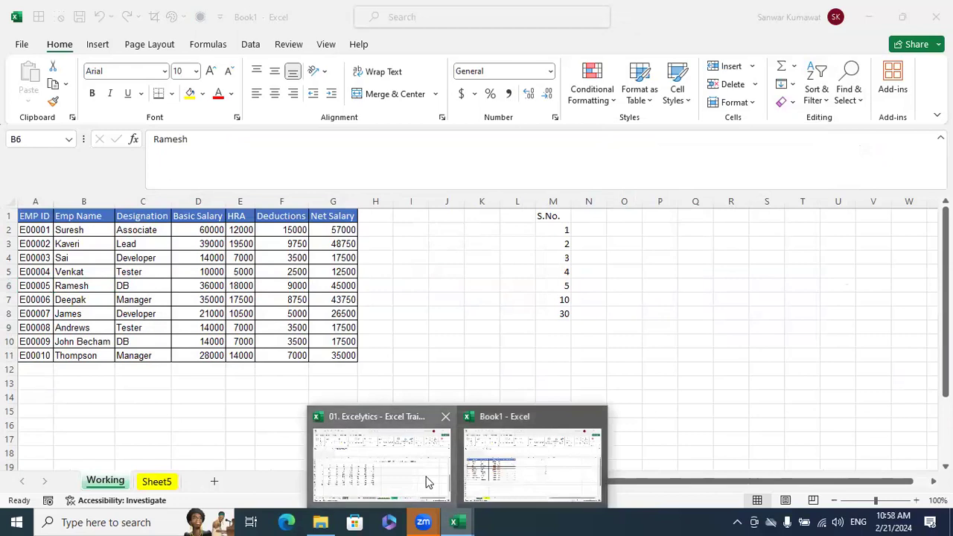
click(429, 483)
click(208, 308)
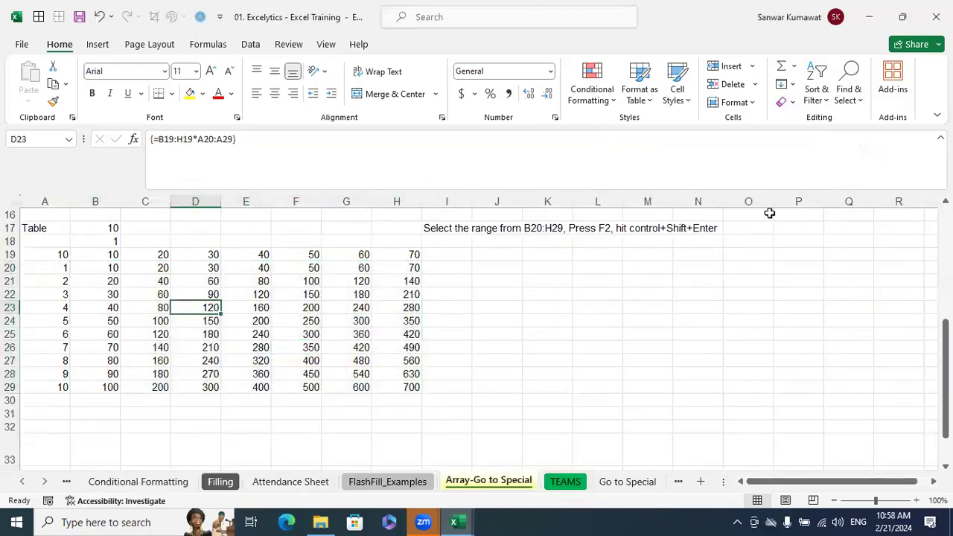
click(856, 97)
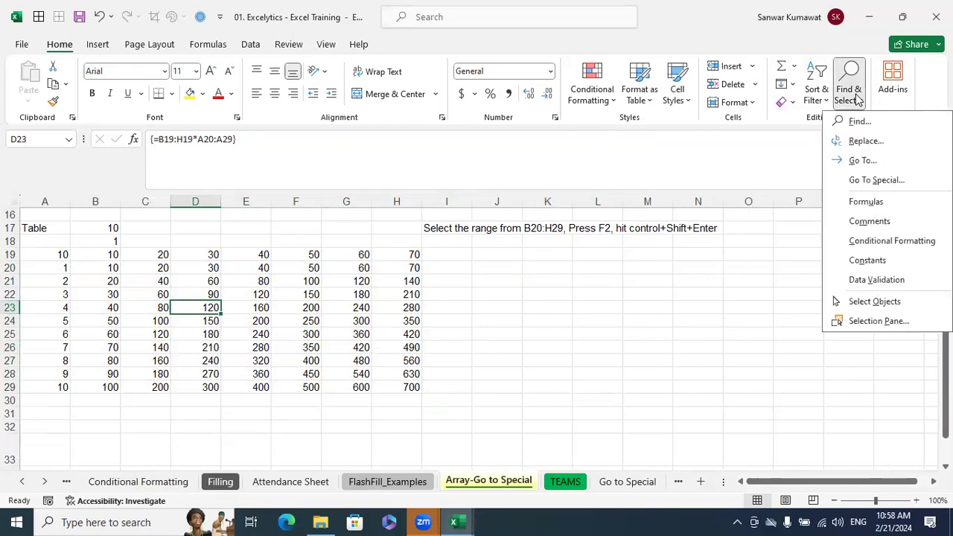
click(862, 183)
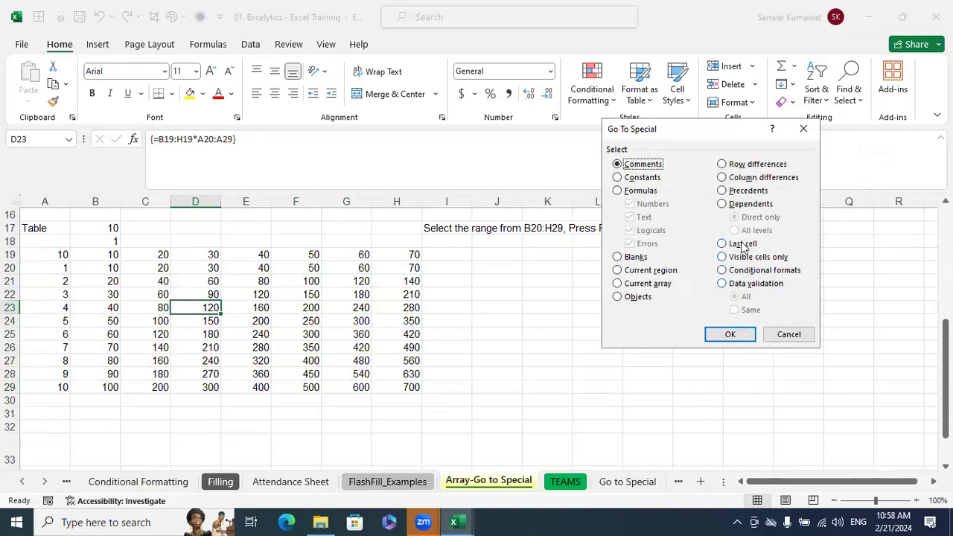
click(781, 339)
Step: Switch to the Book1 workbook, add a new blank worksheet after the Working sheet, and select G5
mouse_move(453, 522)
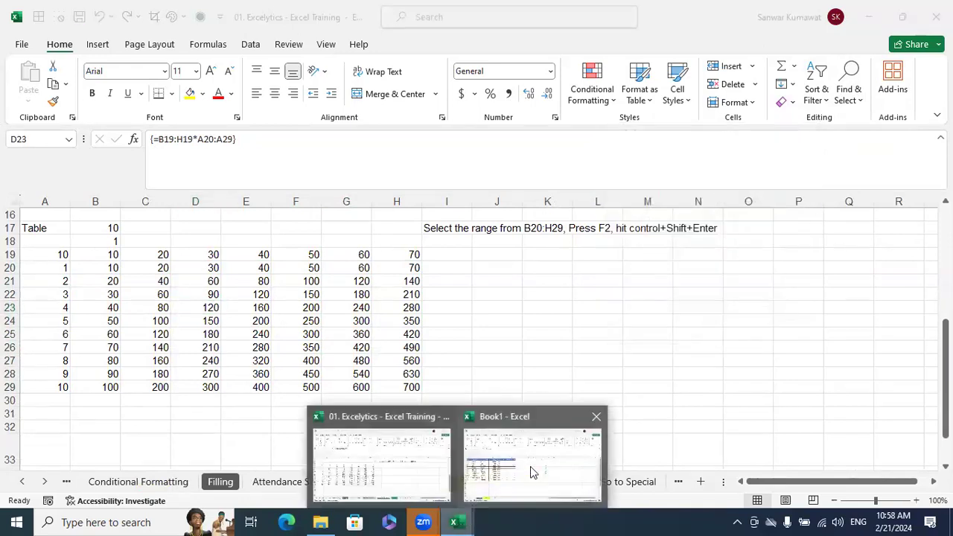
click(551, 458)
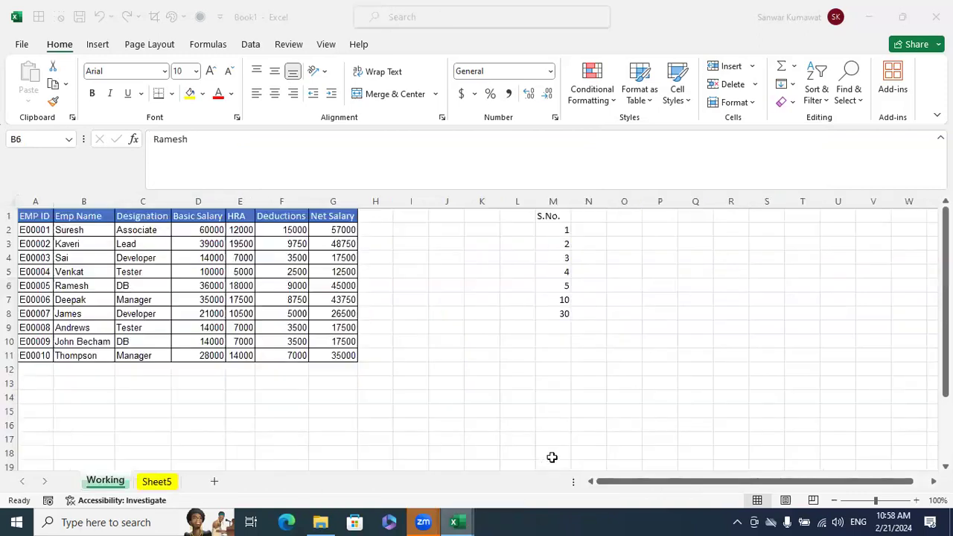
click(218, 481)
click(308, 271)
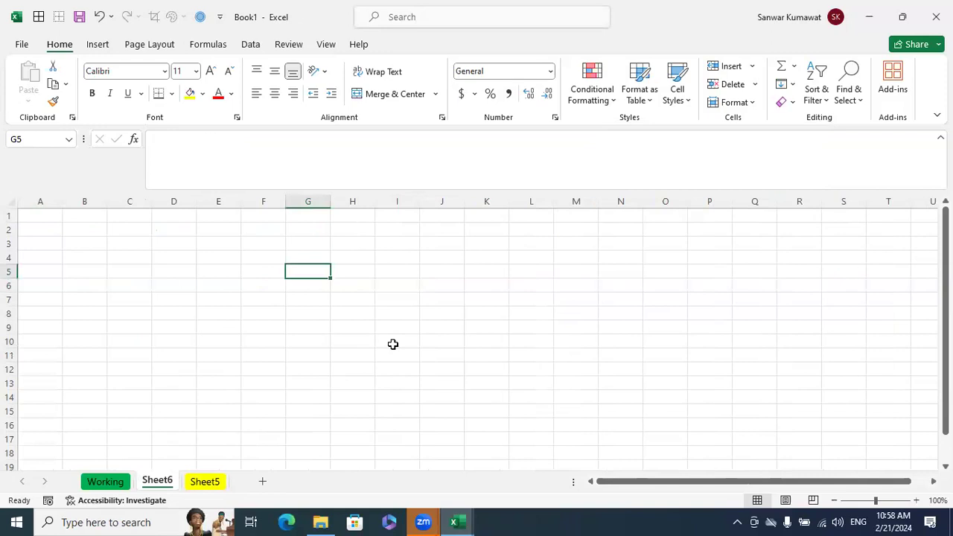
Step: Switch to the Excelytics training workbook and highlight the multiplication table's factor ranges B19:H19 and A20:A29
click(458, 521)
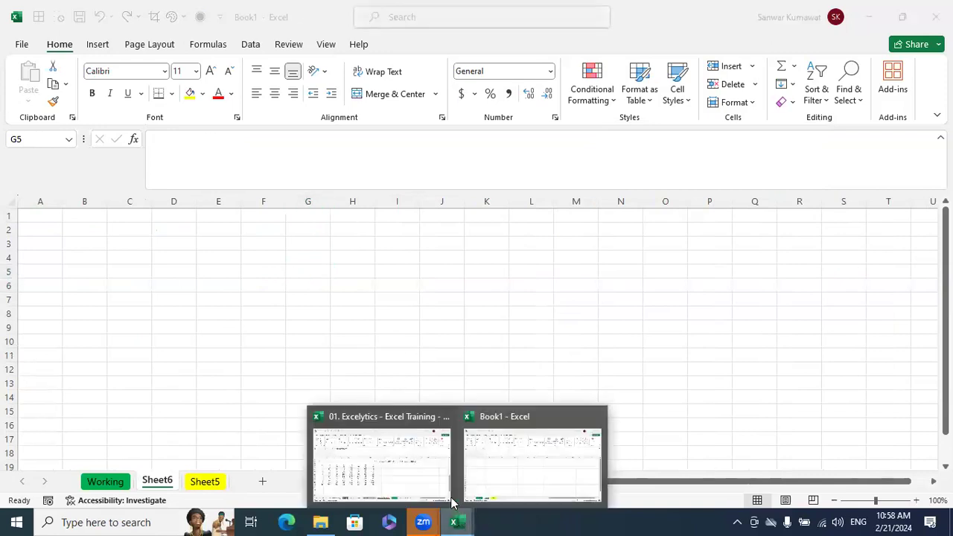
click(439, 484)
click(532, 399)
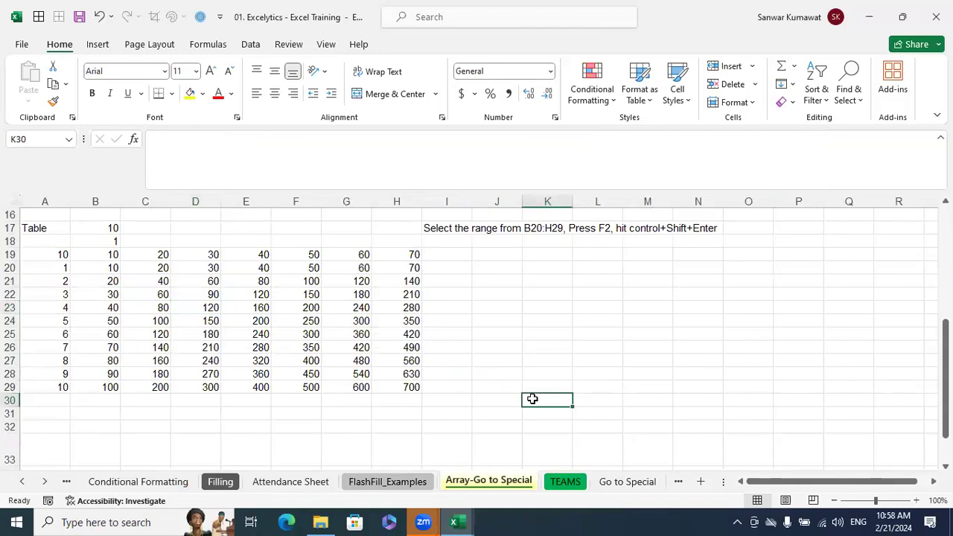
drag(105, 254, 415, 254)
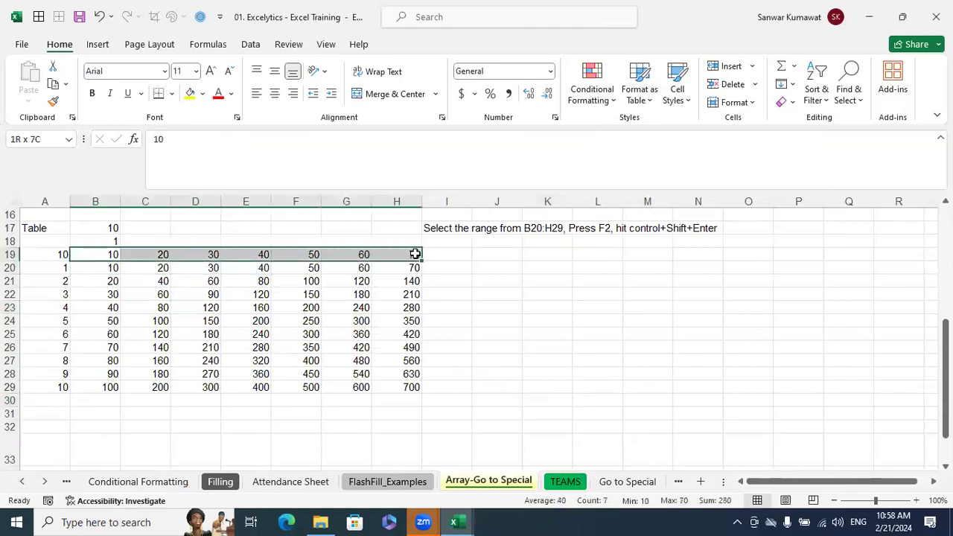
click(547, 294)
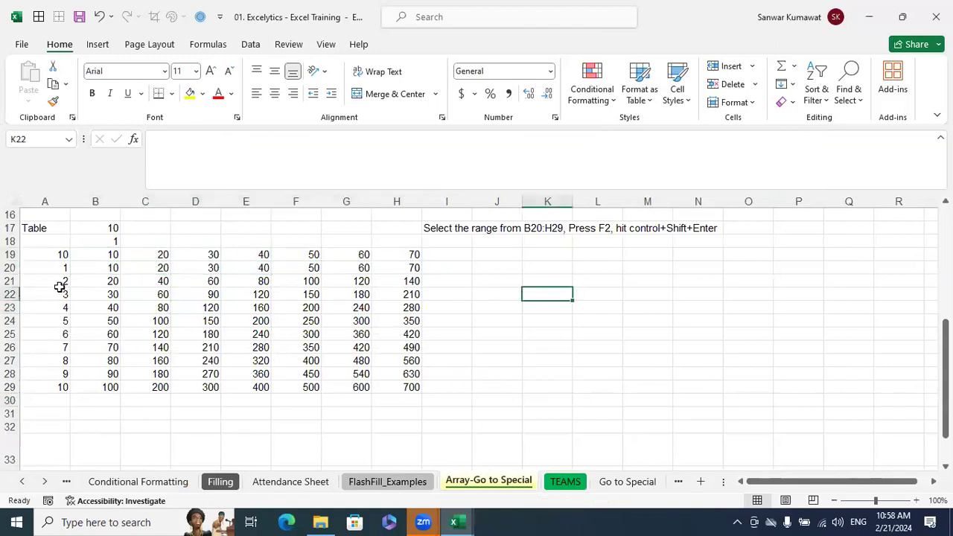
drag(56, 270, 46, 390)
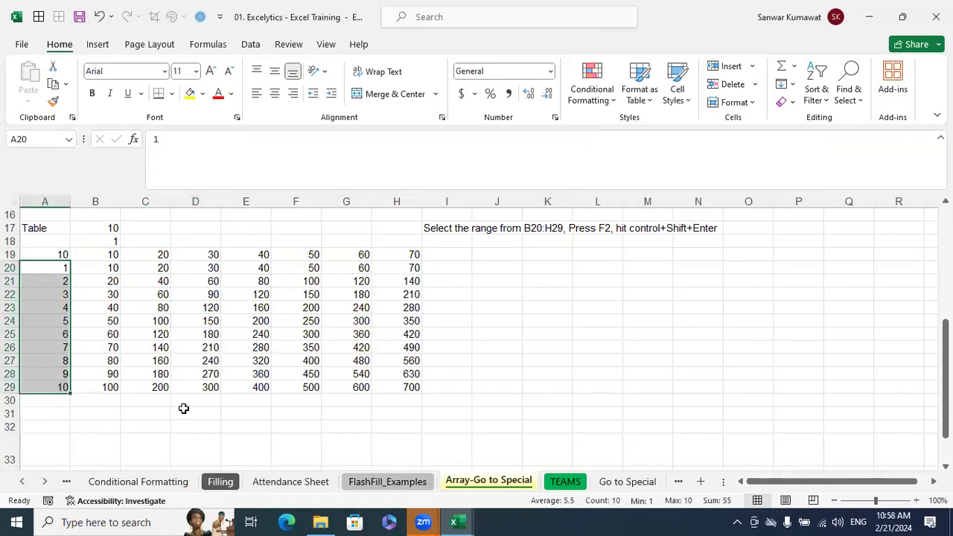
Step: Clear the multiplication table's results by deleting the contents of B20:I32
drag(451, 421, 110, 270)
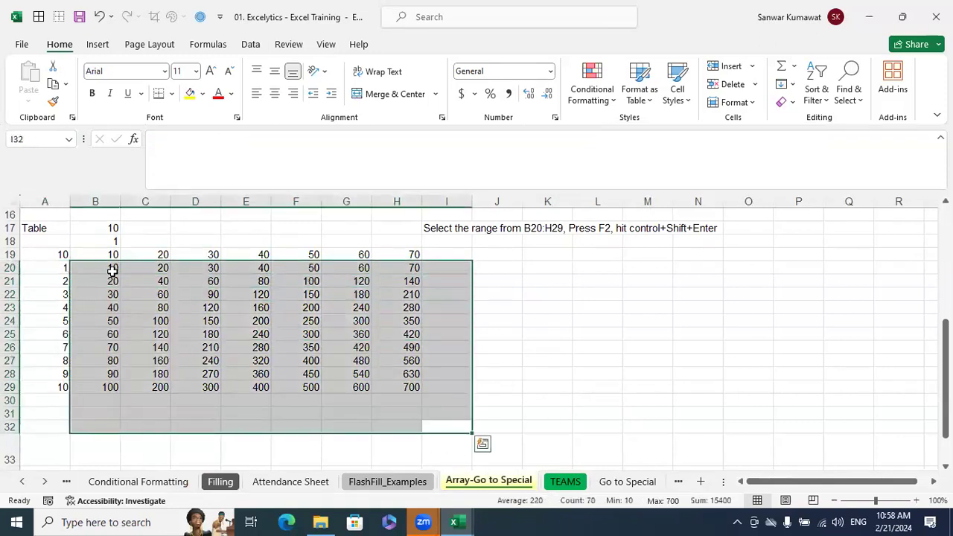
key(Delete)
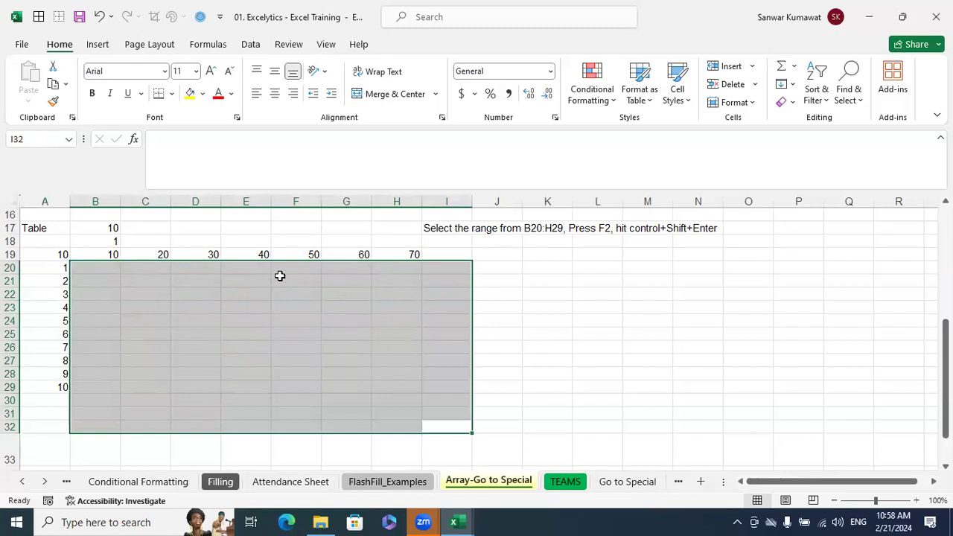
click(484, 305)
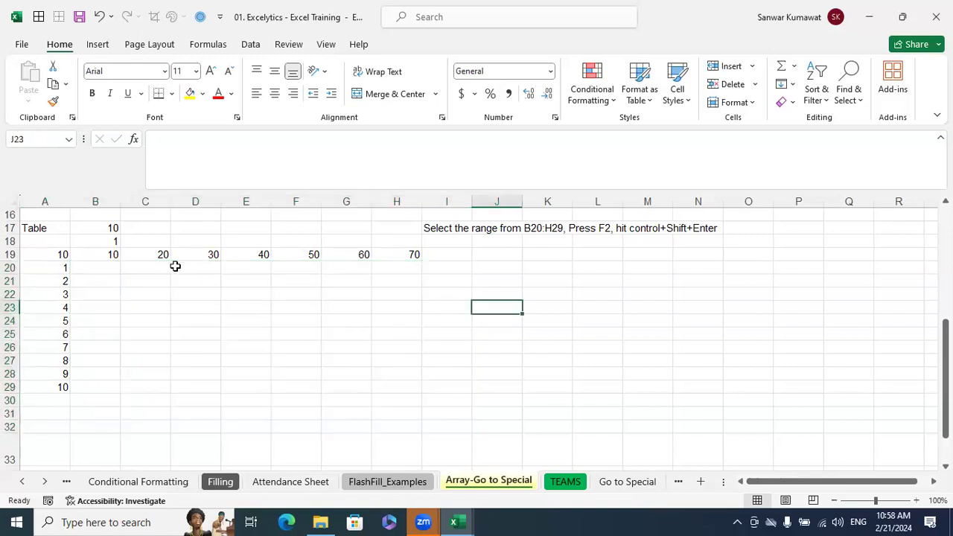
Step: Enter the dynamic array formula =B19:H19*A20:A29 in B20 to fill the multiplication table
click(114, 266)
text(=)
drag(104, 254, 410, 253)
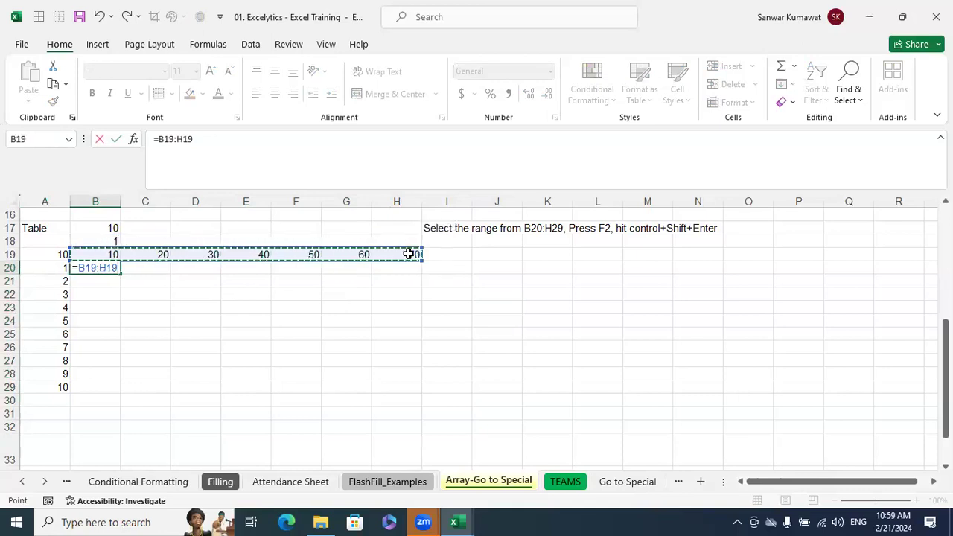
text(*)
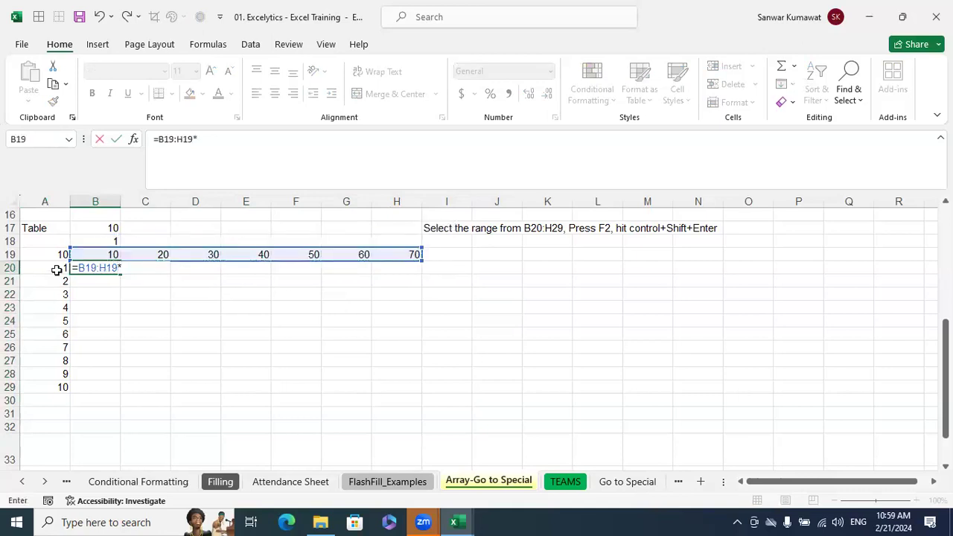
drag(42, 268, 43, 389)
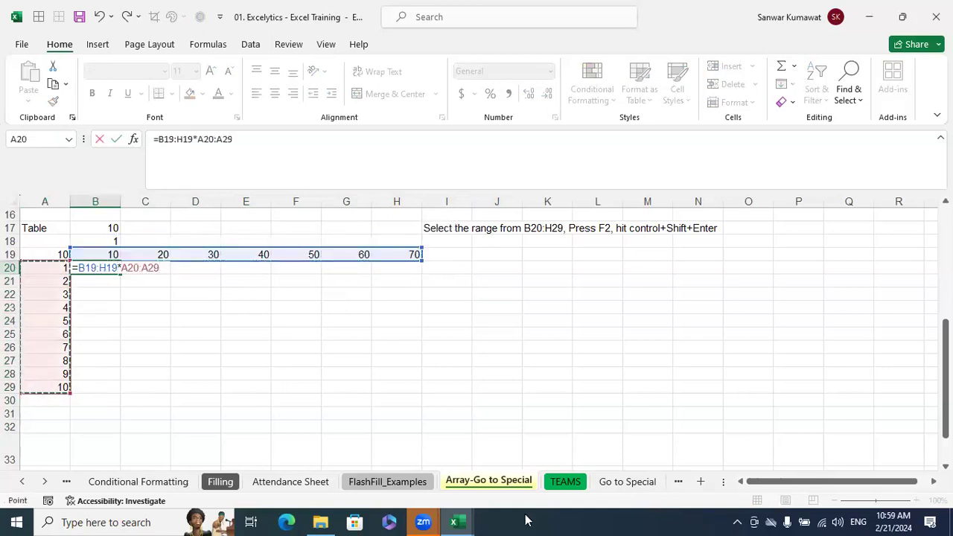
key(Return)
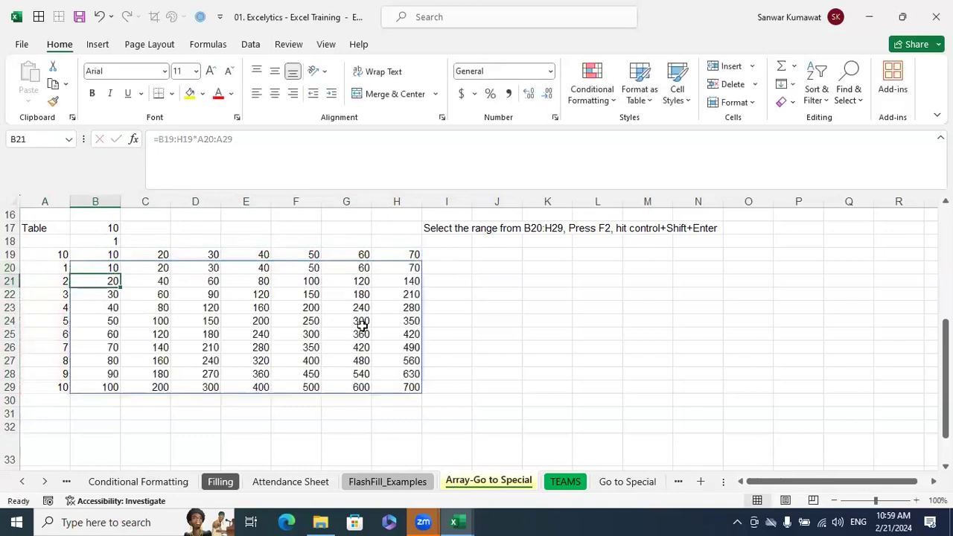
click(644, 376)
Step: Delete the array formula in B20 and undo the deletion
click(107, 266)
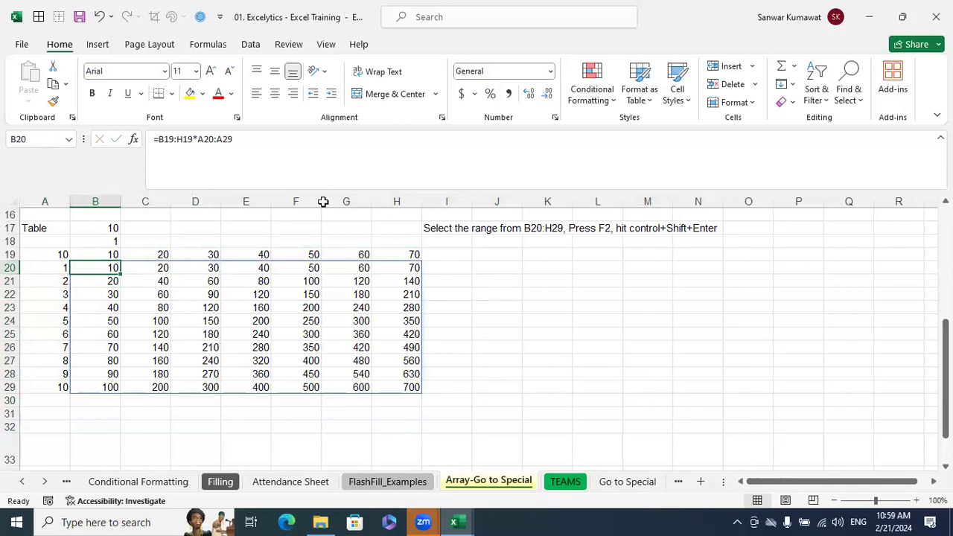
key(Delete)
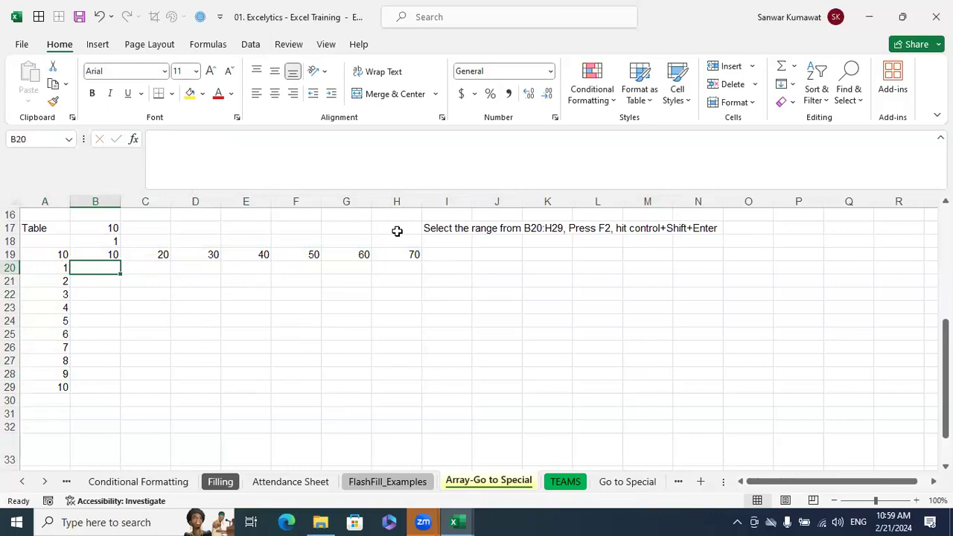
key(ctrl+z)
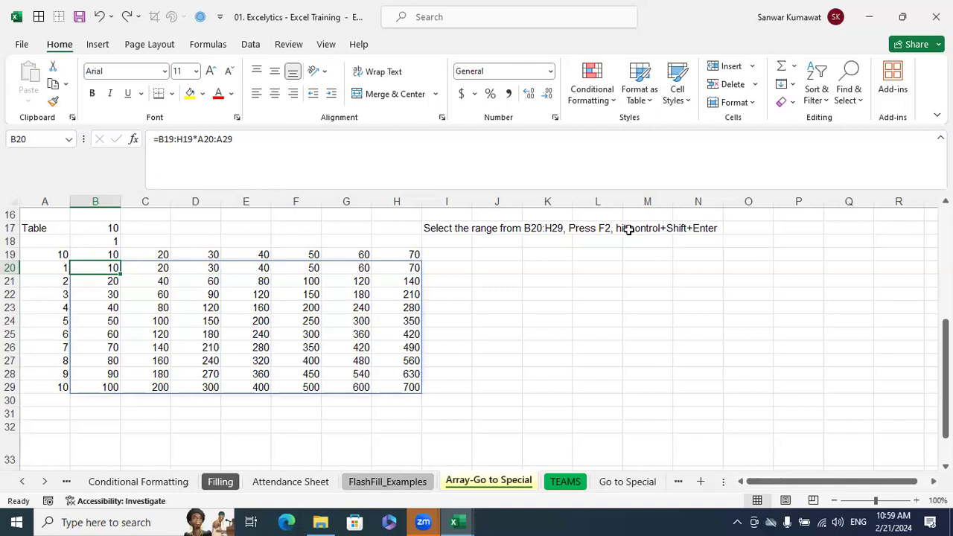
click(541, 286)
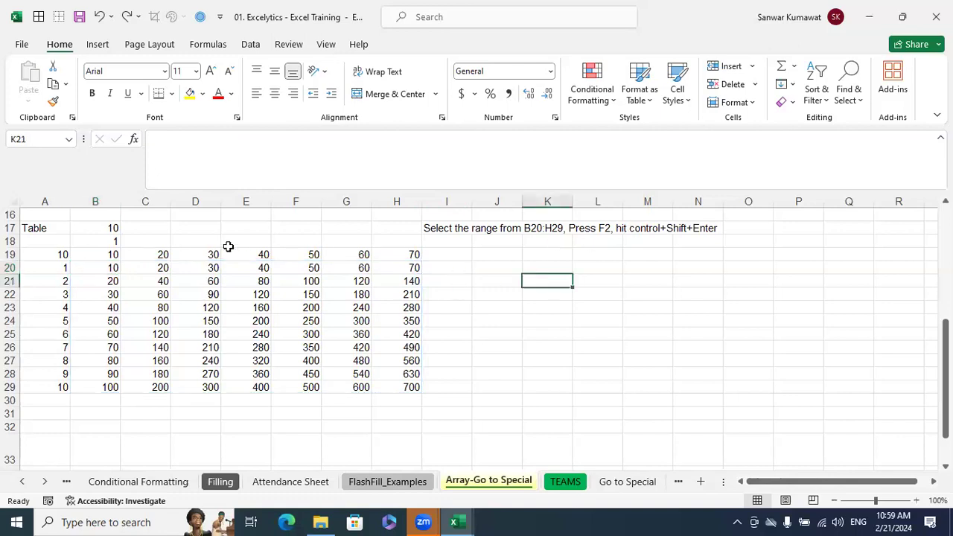
Step: Convert the formula in B20 to a legacy array formula, {=B19:H19*A20:A29}
click(95, 266)
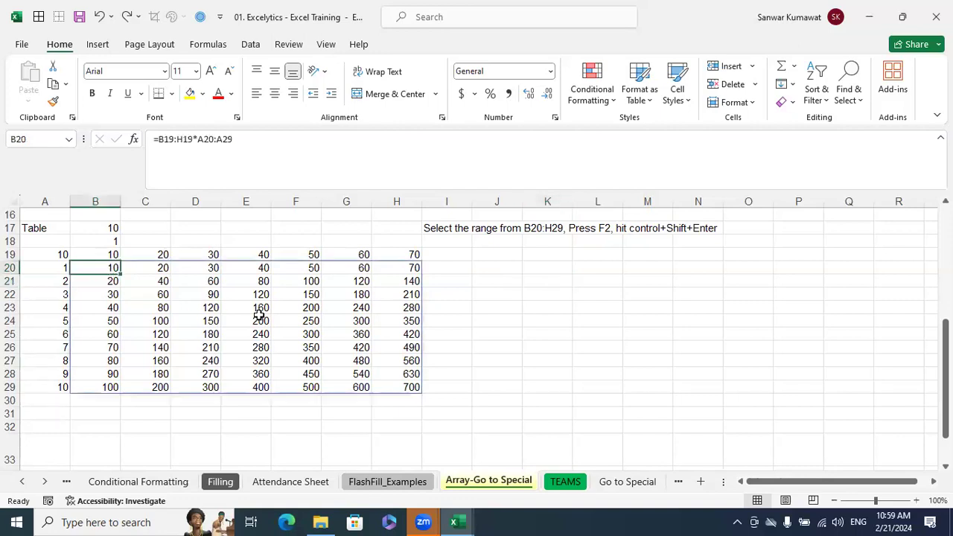
click(652, 387)
click(104, 265)
key(F2)
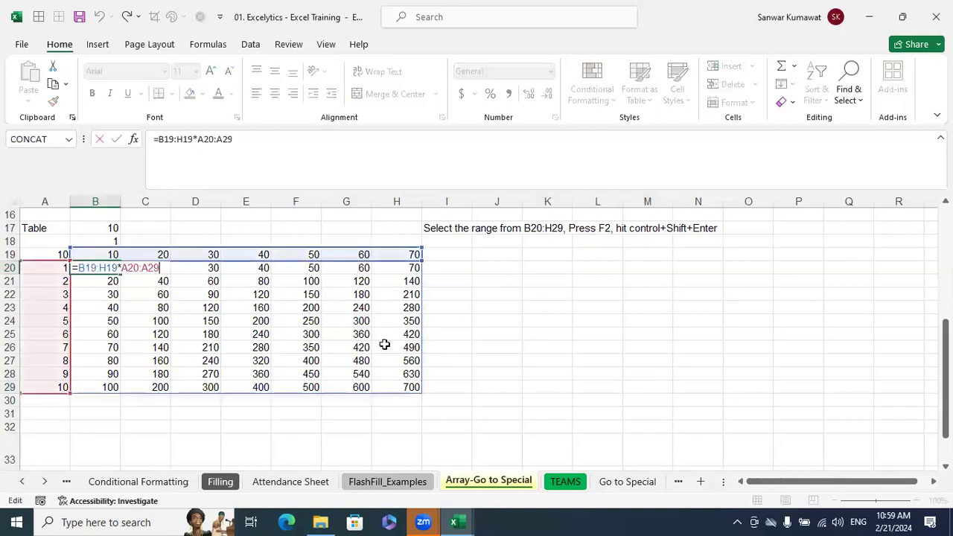
key(ctrl+shift+Return)
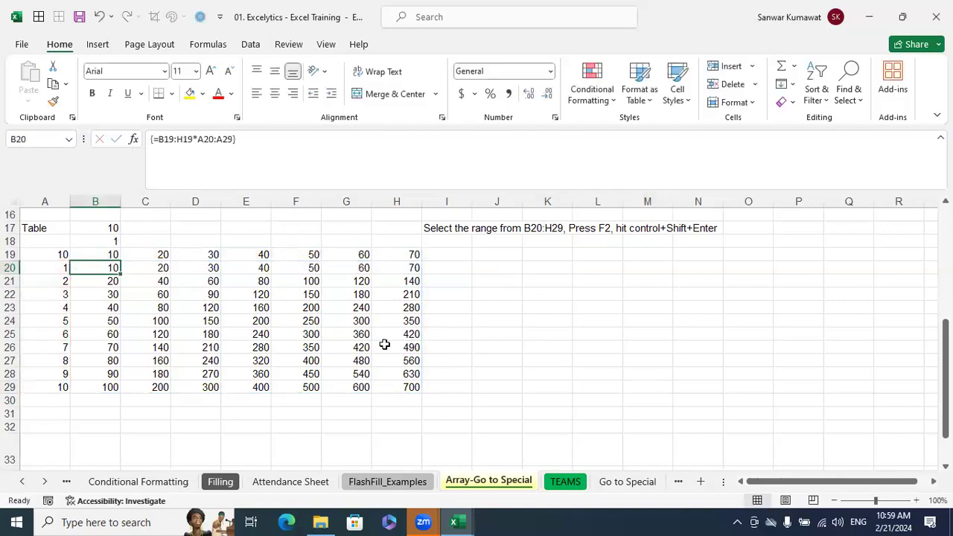
click(612, 346)
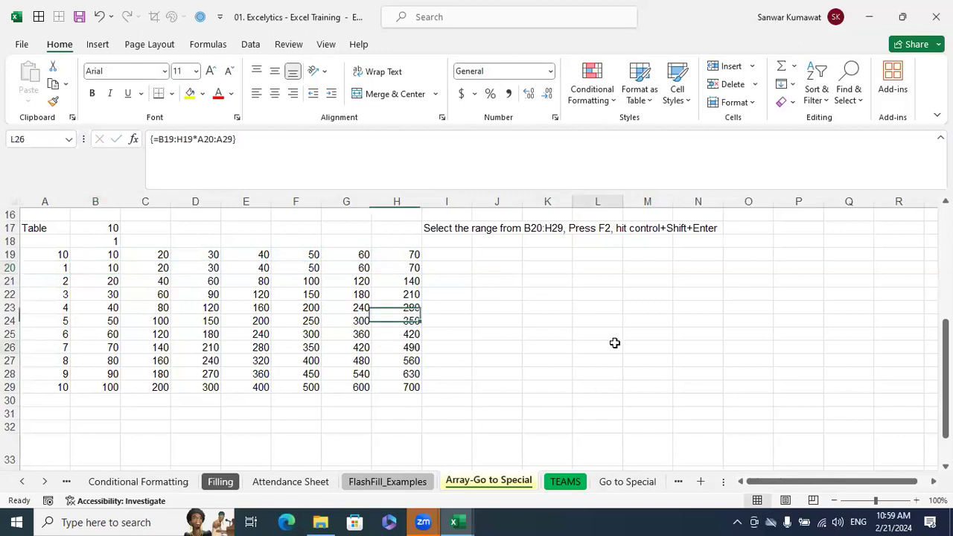
Step: Switch to the Book1 workbook and select H6 on Sheet5
mouse_move(454, 522)
click(559, 461)
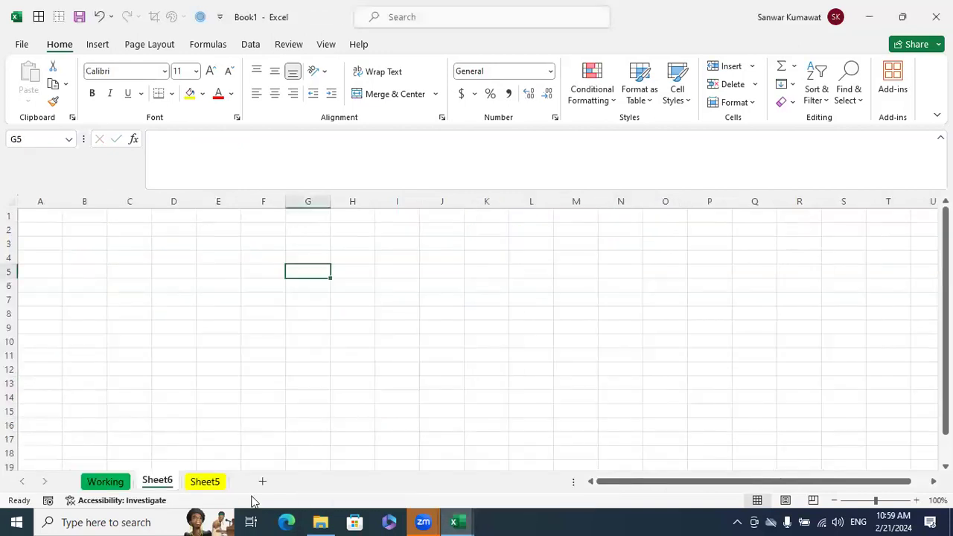
click(219, 484)
click(346, 284)
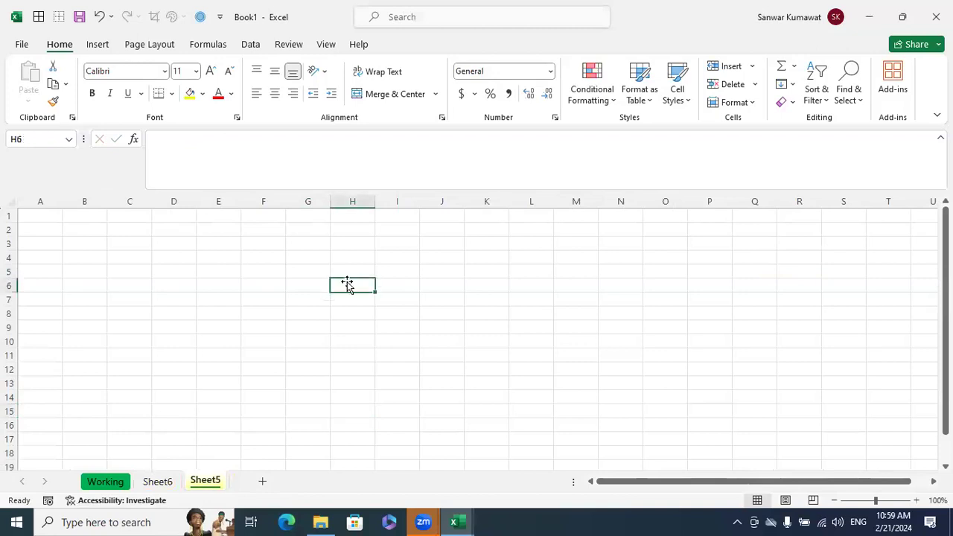
Step: Enter 10, 20 and 30 in cells H6 to H8, overwriting any mistyped entries
text(10)
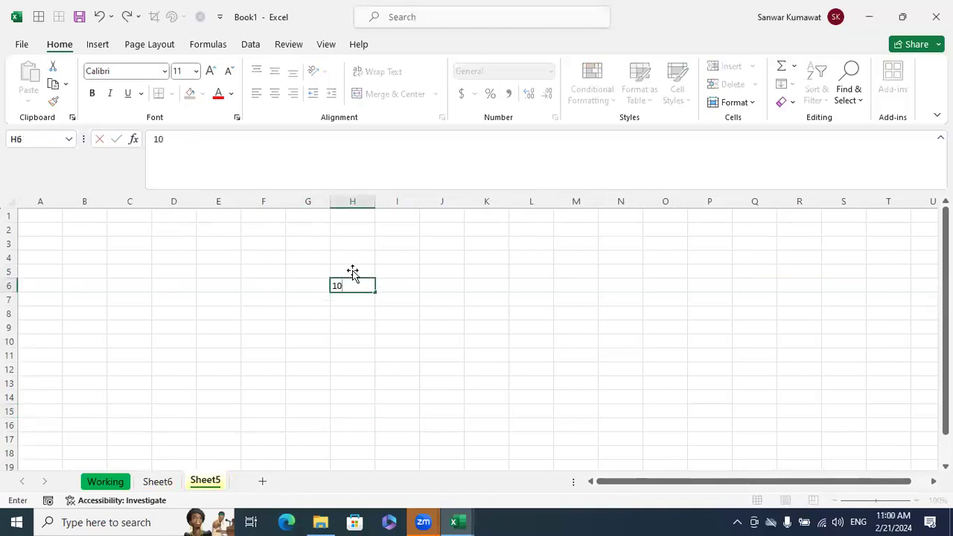
key(Return)
text(30)
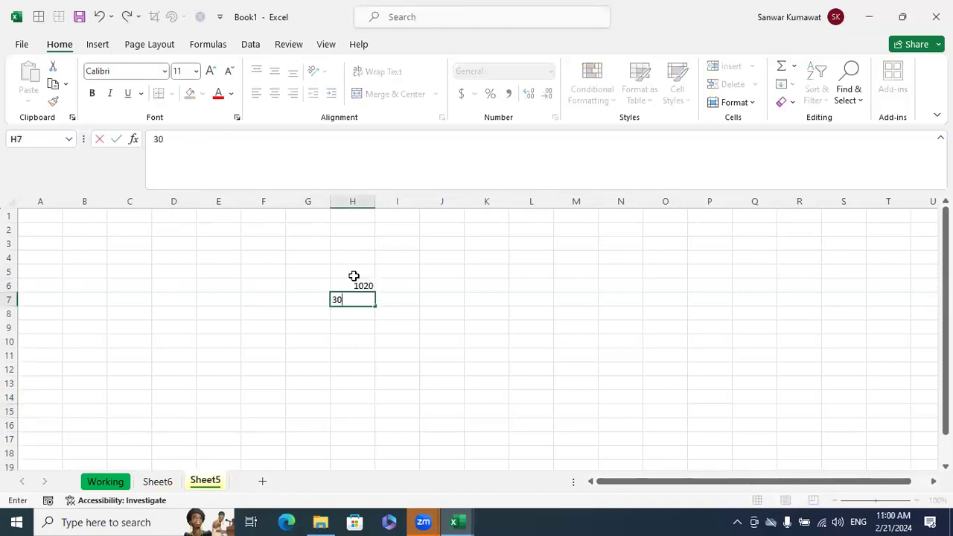
key(Up)
text(10)
key(Return)
text(20)
key(Return)
text(30)
key(Return)
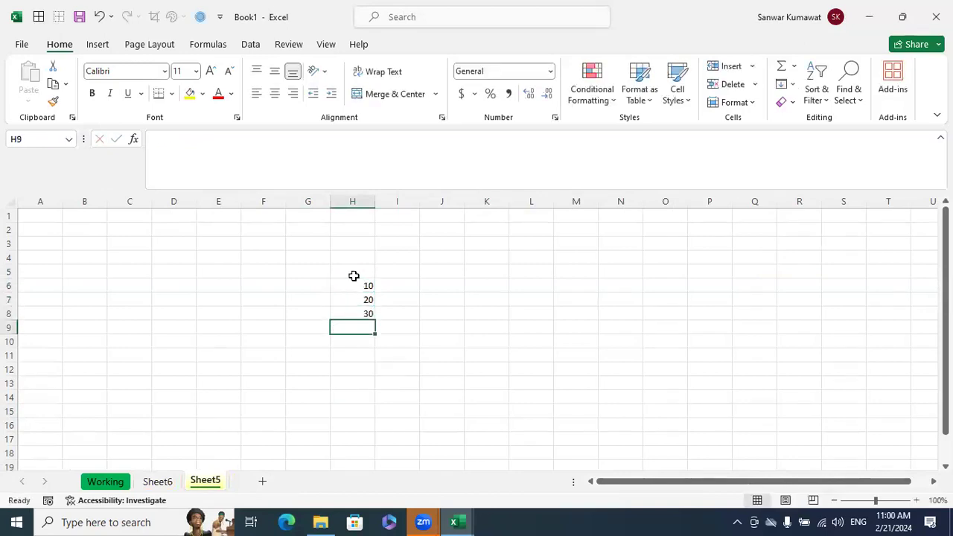
Step: Add an AutoSum total of the three numbers in H9, and delete that total again
key(alt+equal)
key(Return)
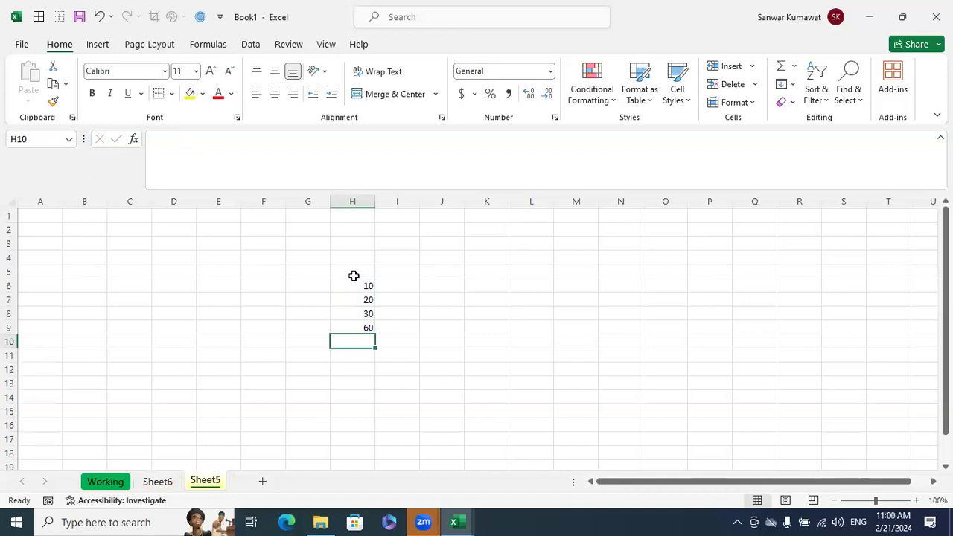
click(357, 323)
key(Delete)
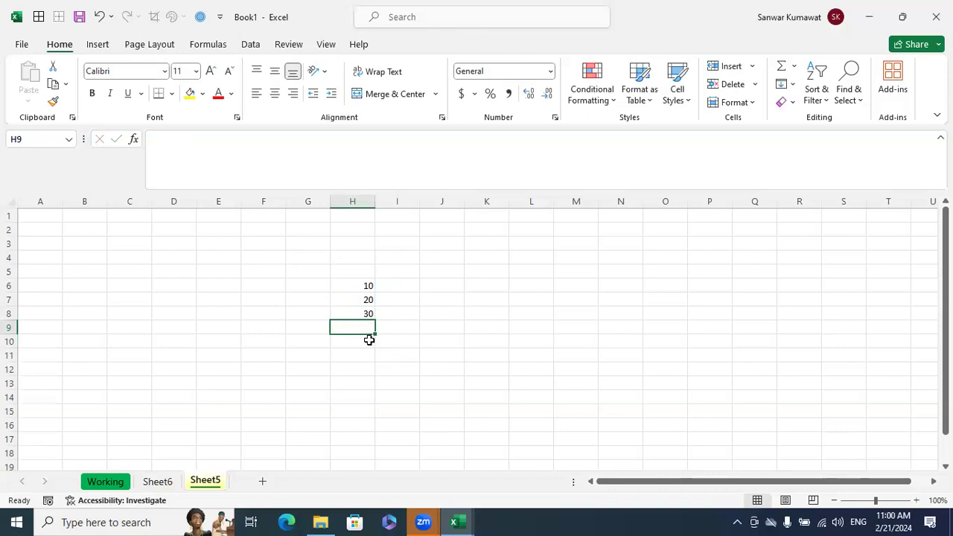
Step: Starting from C3, jump to the sheet's last used cell with Go To Special's Last cell option
click(140, 244)
click(849, 93)
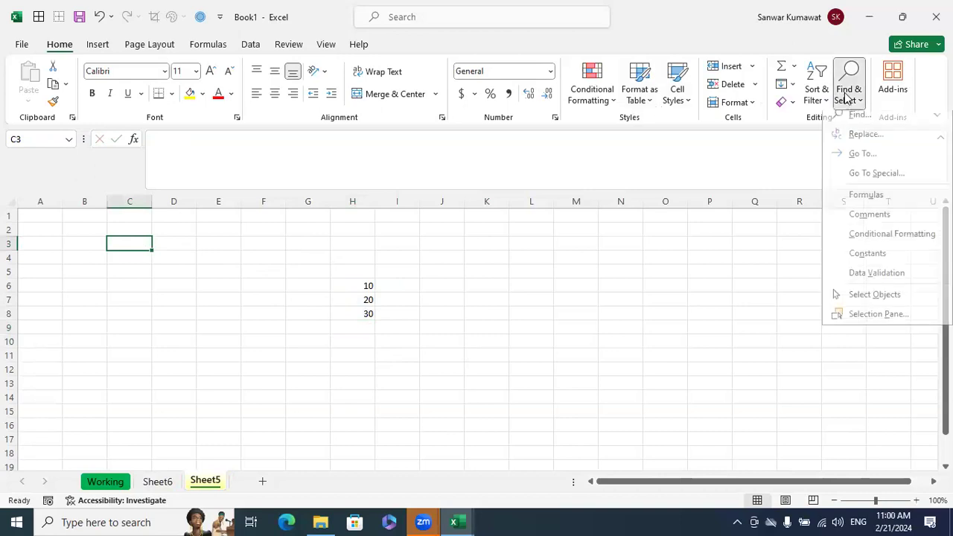
click(869, 185)
click(747, 245)
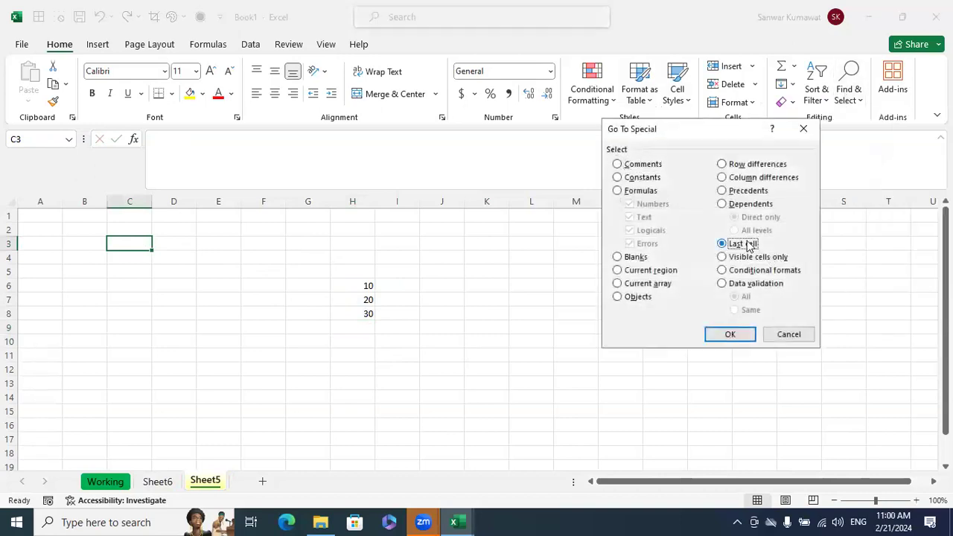
click(733, 335)
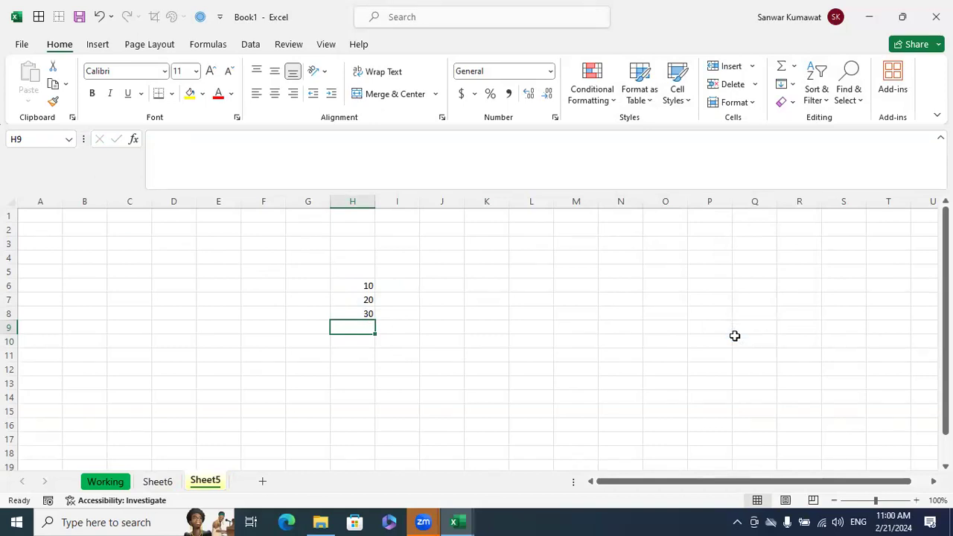
Step: Repeat Go To Special's Last cell option starting from P2
click(694, 231)
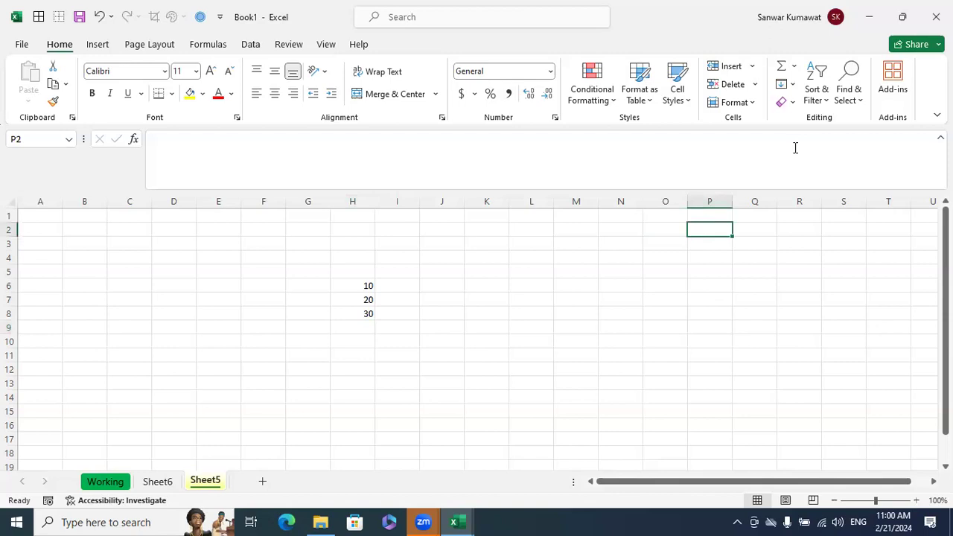
click(862, 102)
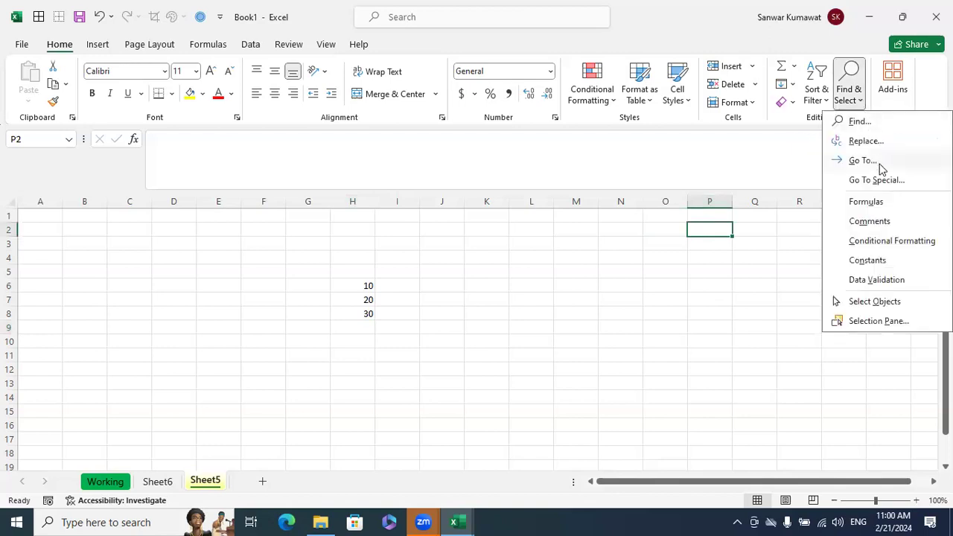
click(858, 179)
click(726, 244)
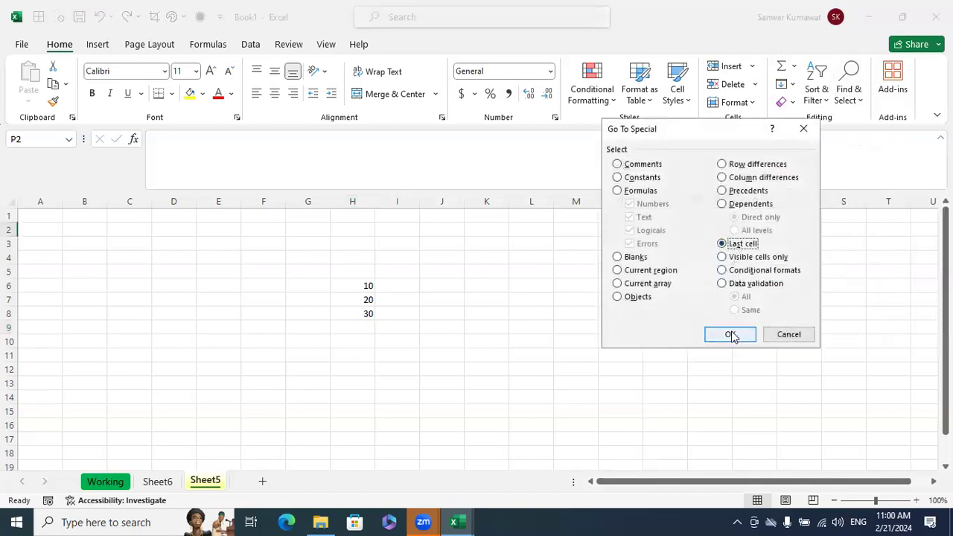
click(730, 332)
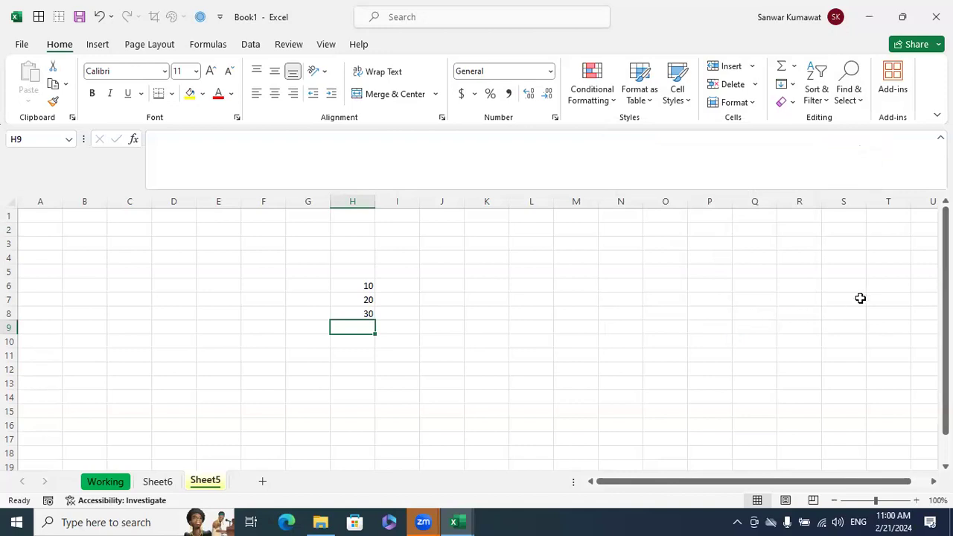
Step: Reopen the Go To Special options on Sheet5
click(852, 100)
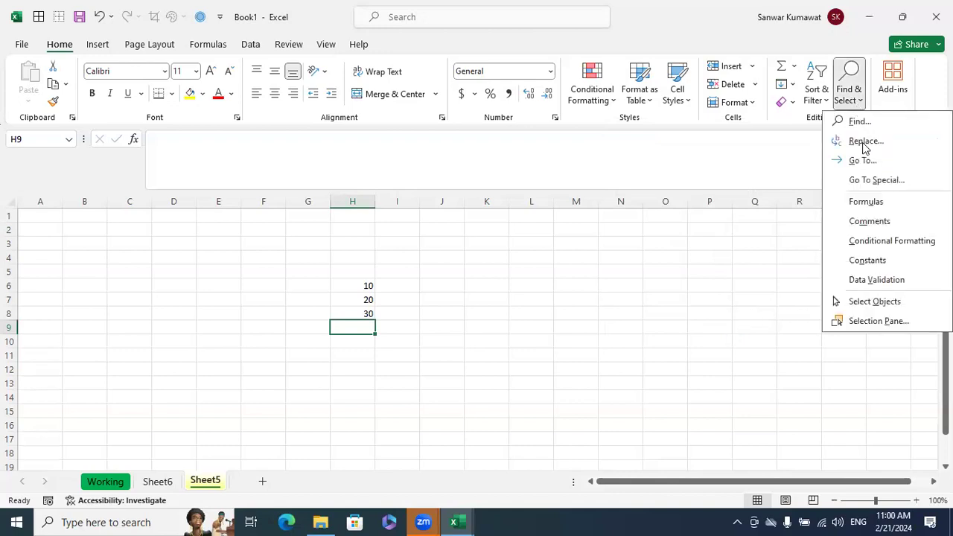
click(877, 181)
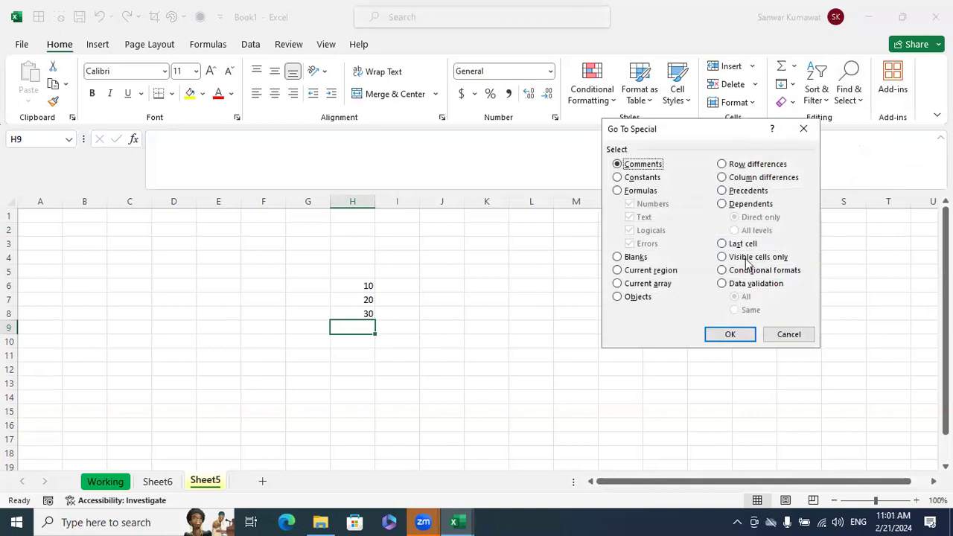